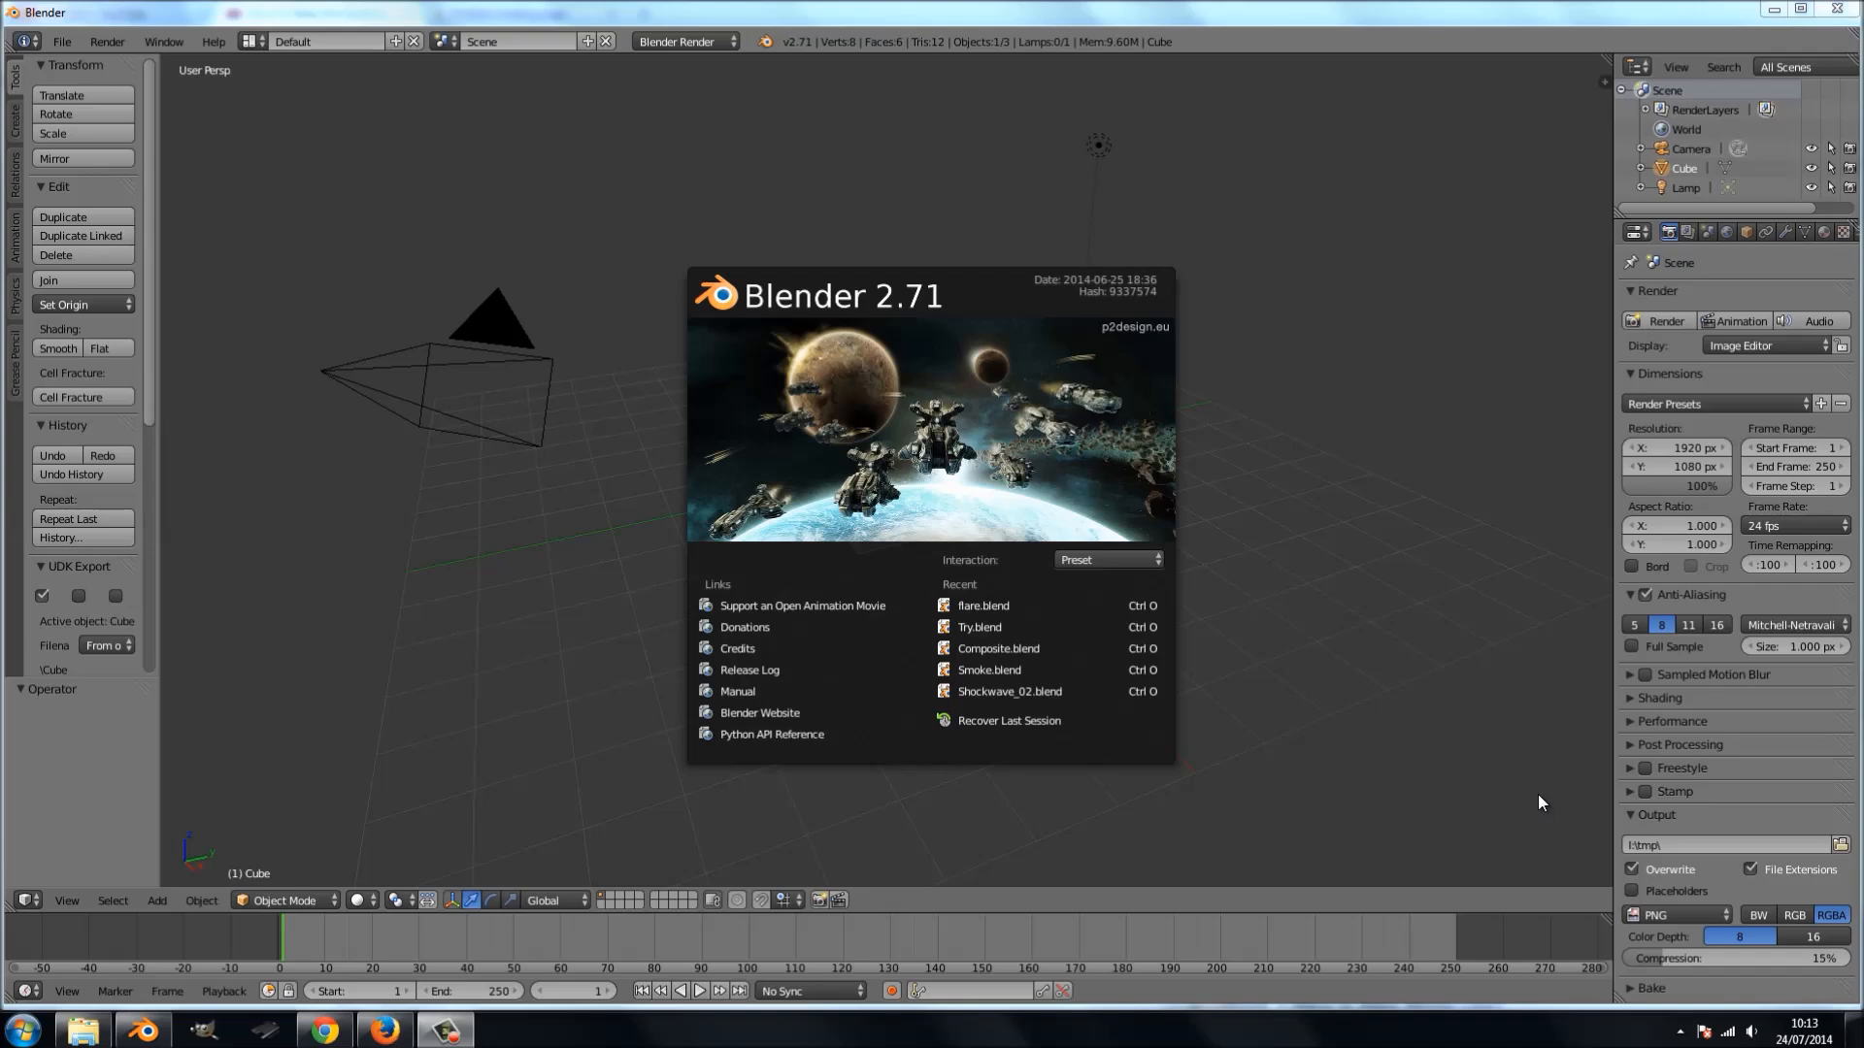
# - Set the render output path to the recently used Flare folder, I:\Owen\Libraries\VFX\Flare\
pyautogui.click(1843, 850)
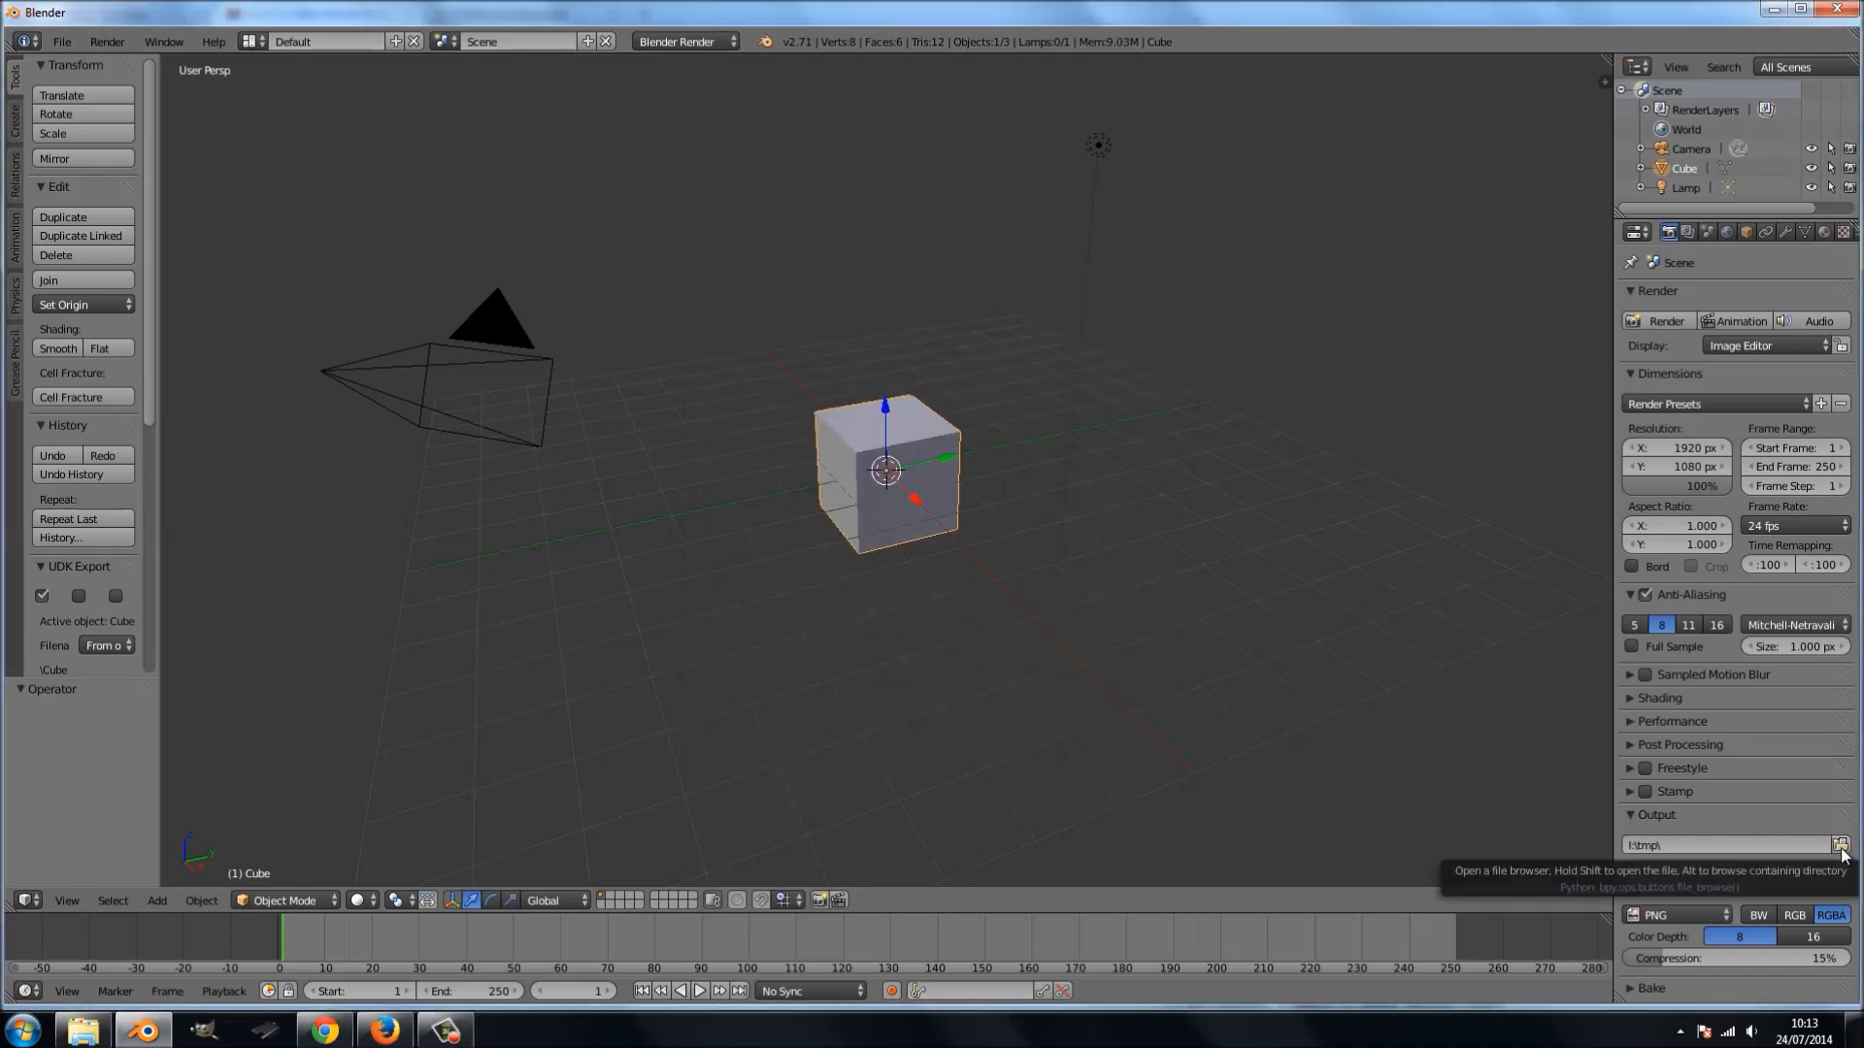
pyautogui.click(1841, 846)
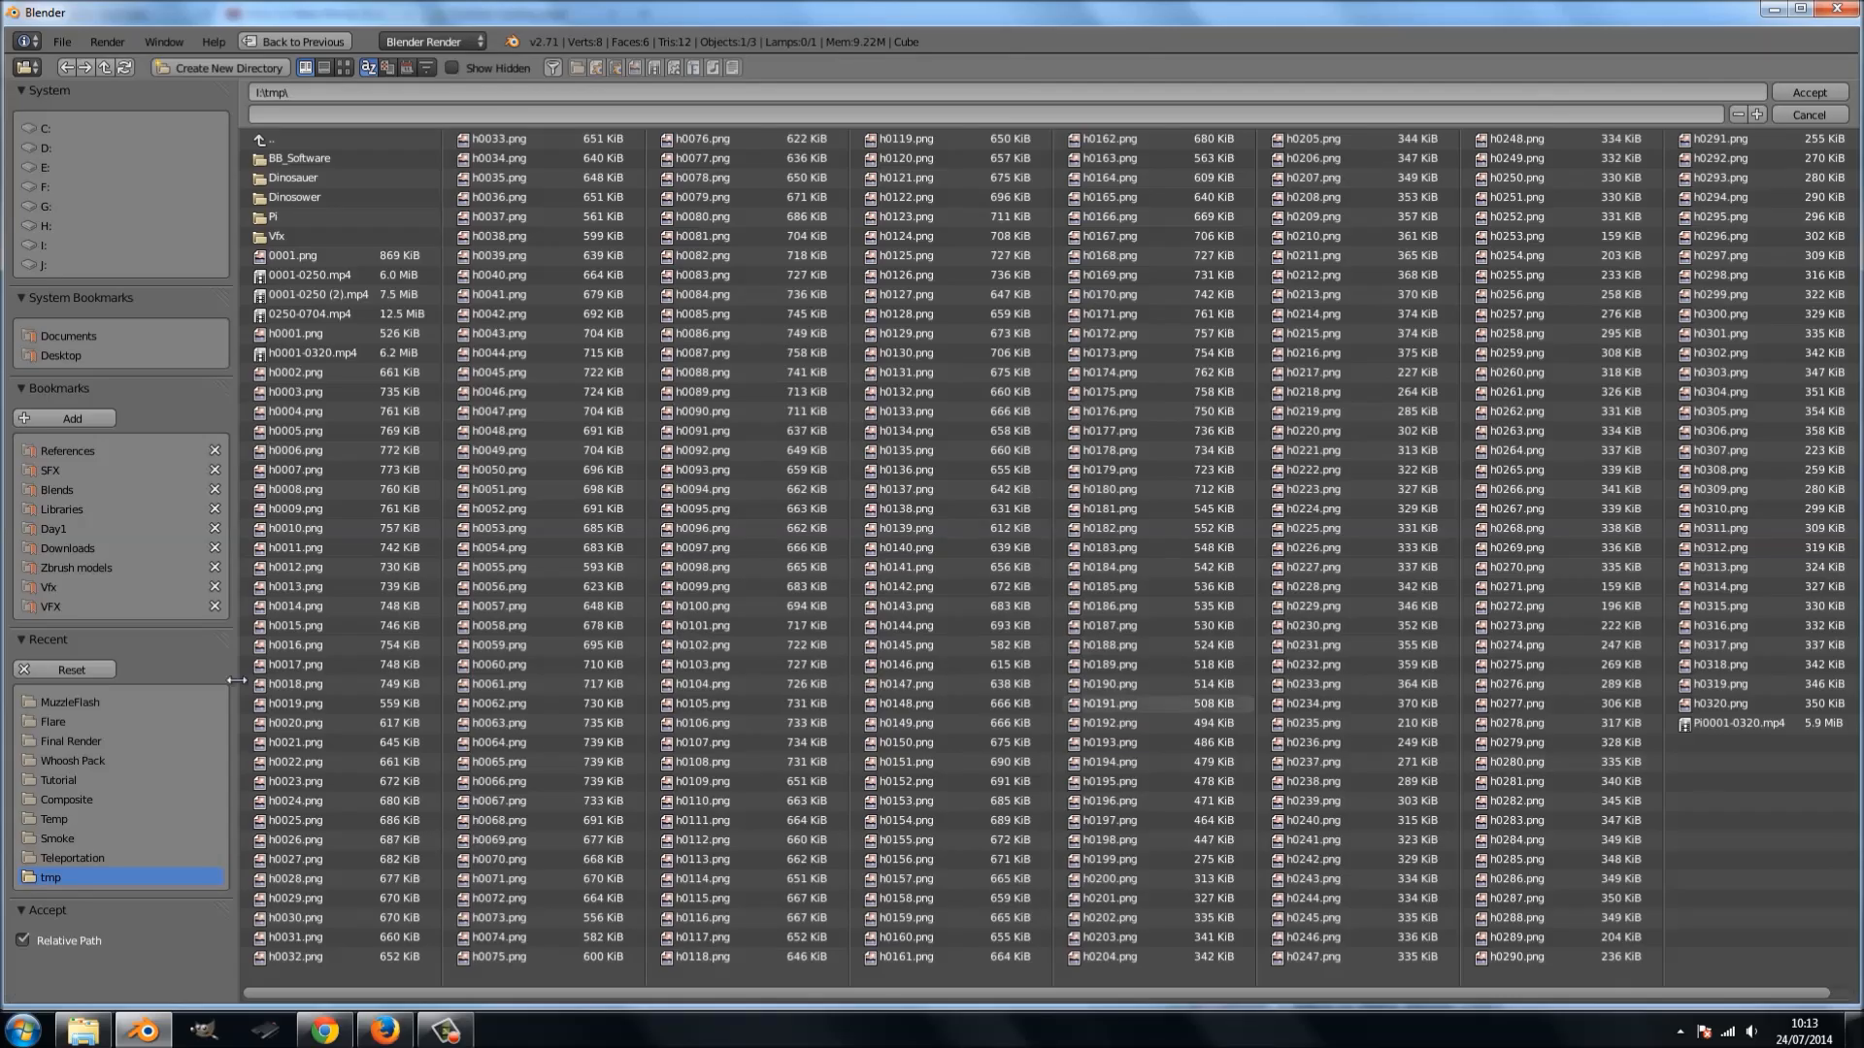
pyautogui.click(50, 726)
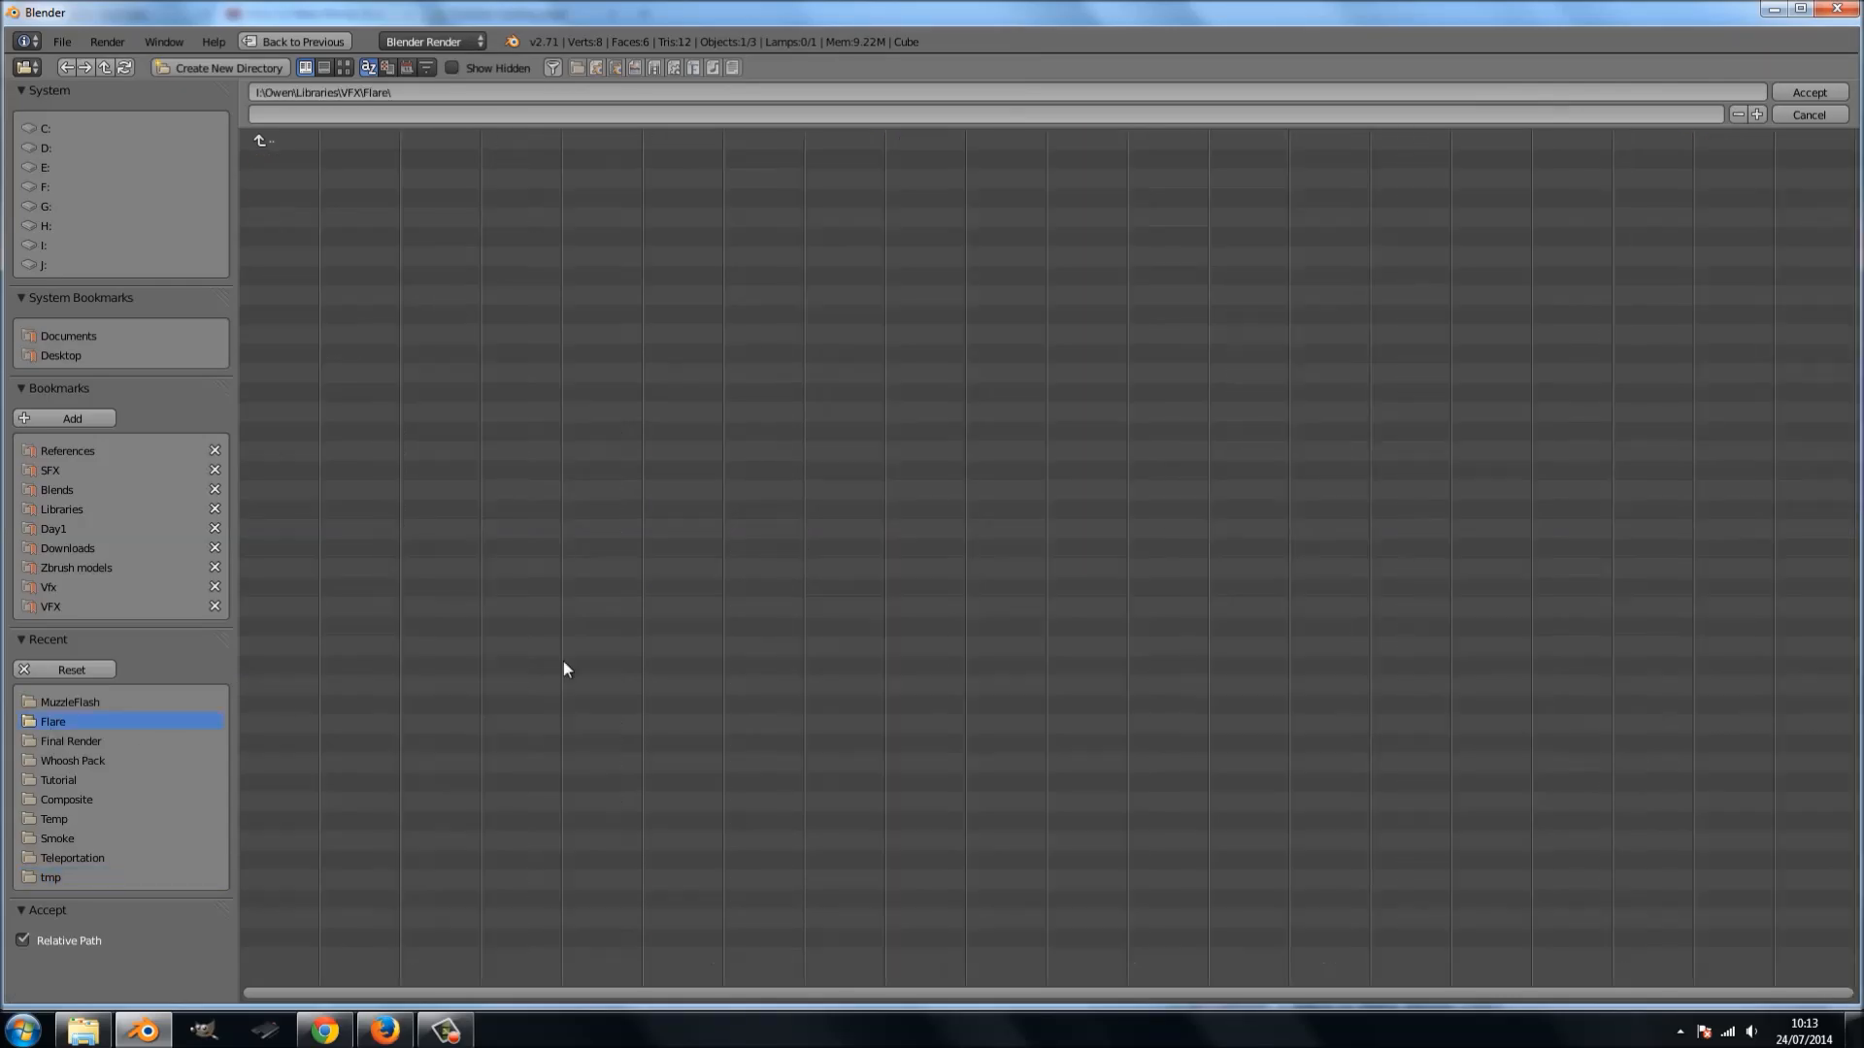
pyautogui.click(1809, 92)
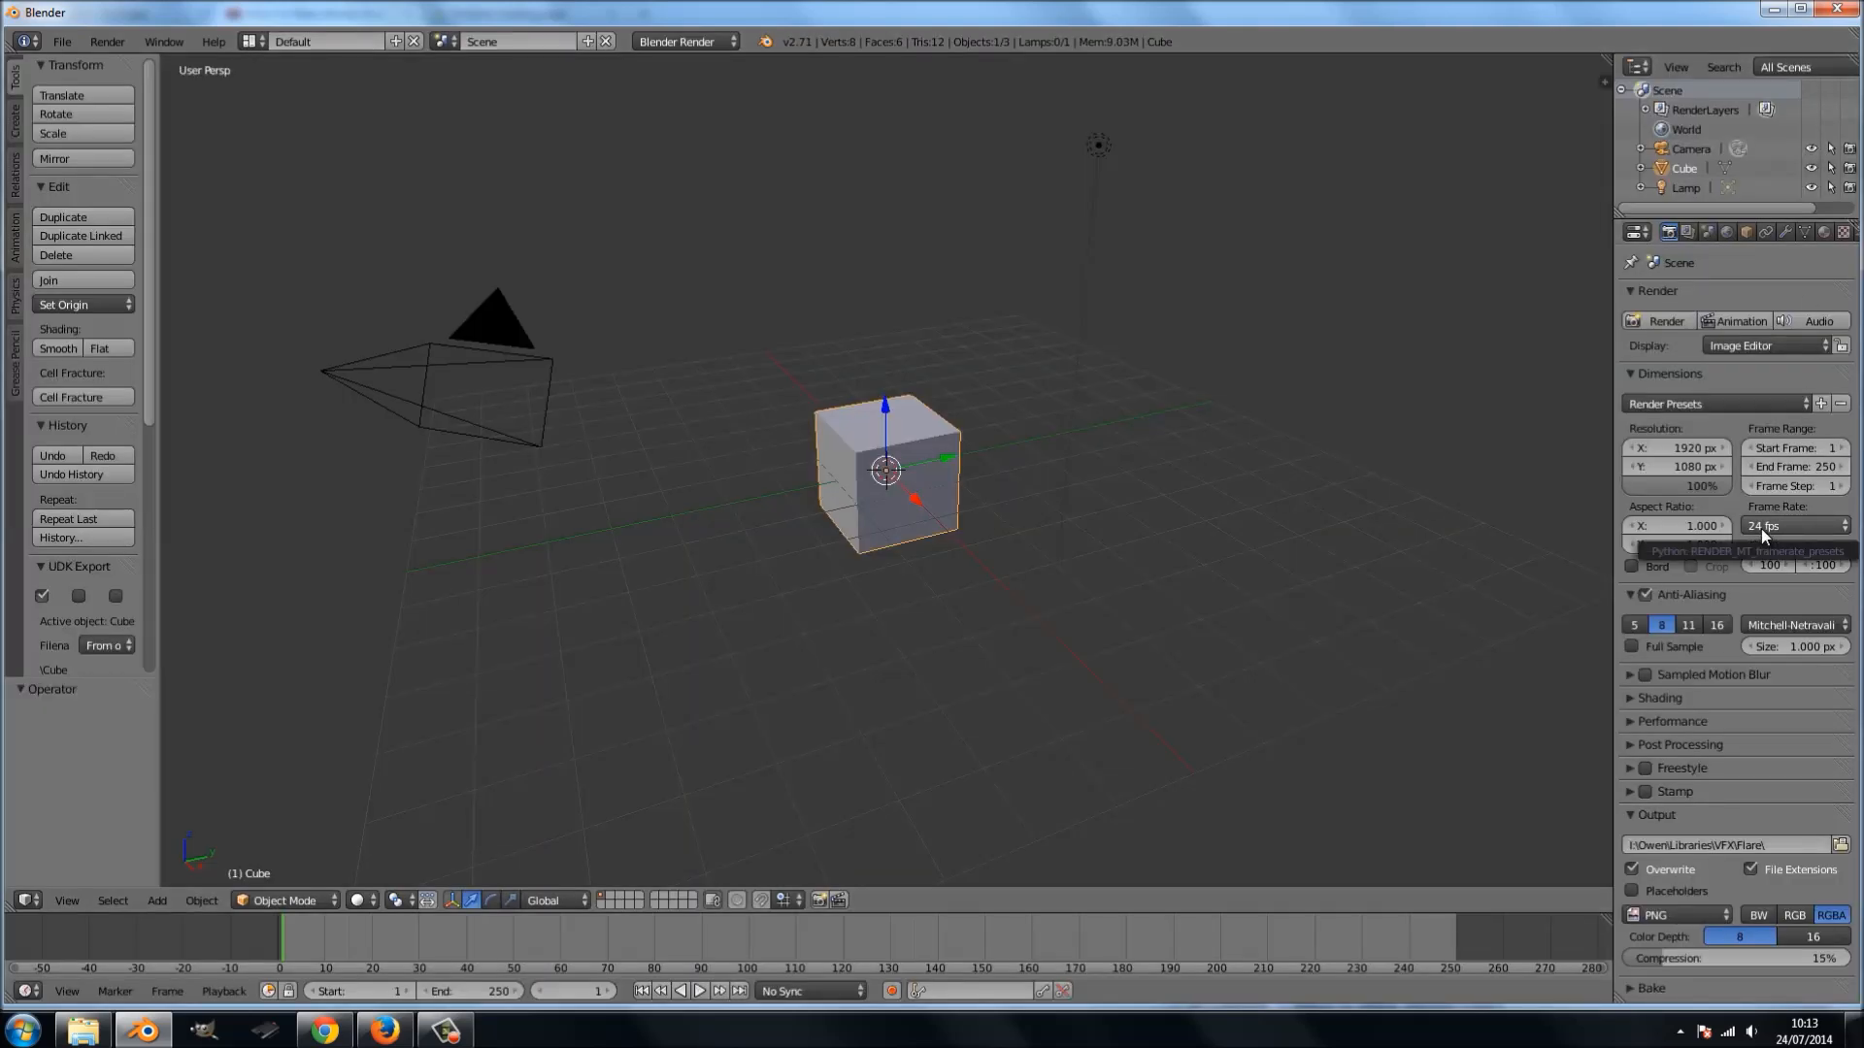
# - Set the scene frame rate to 29.97 fps and the animation's end frame to 650
pyautogui.click(1818, 522)
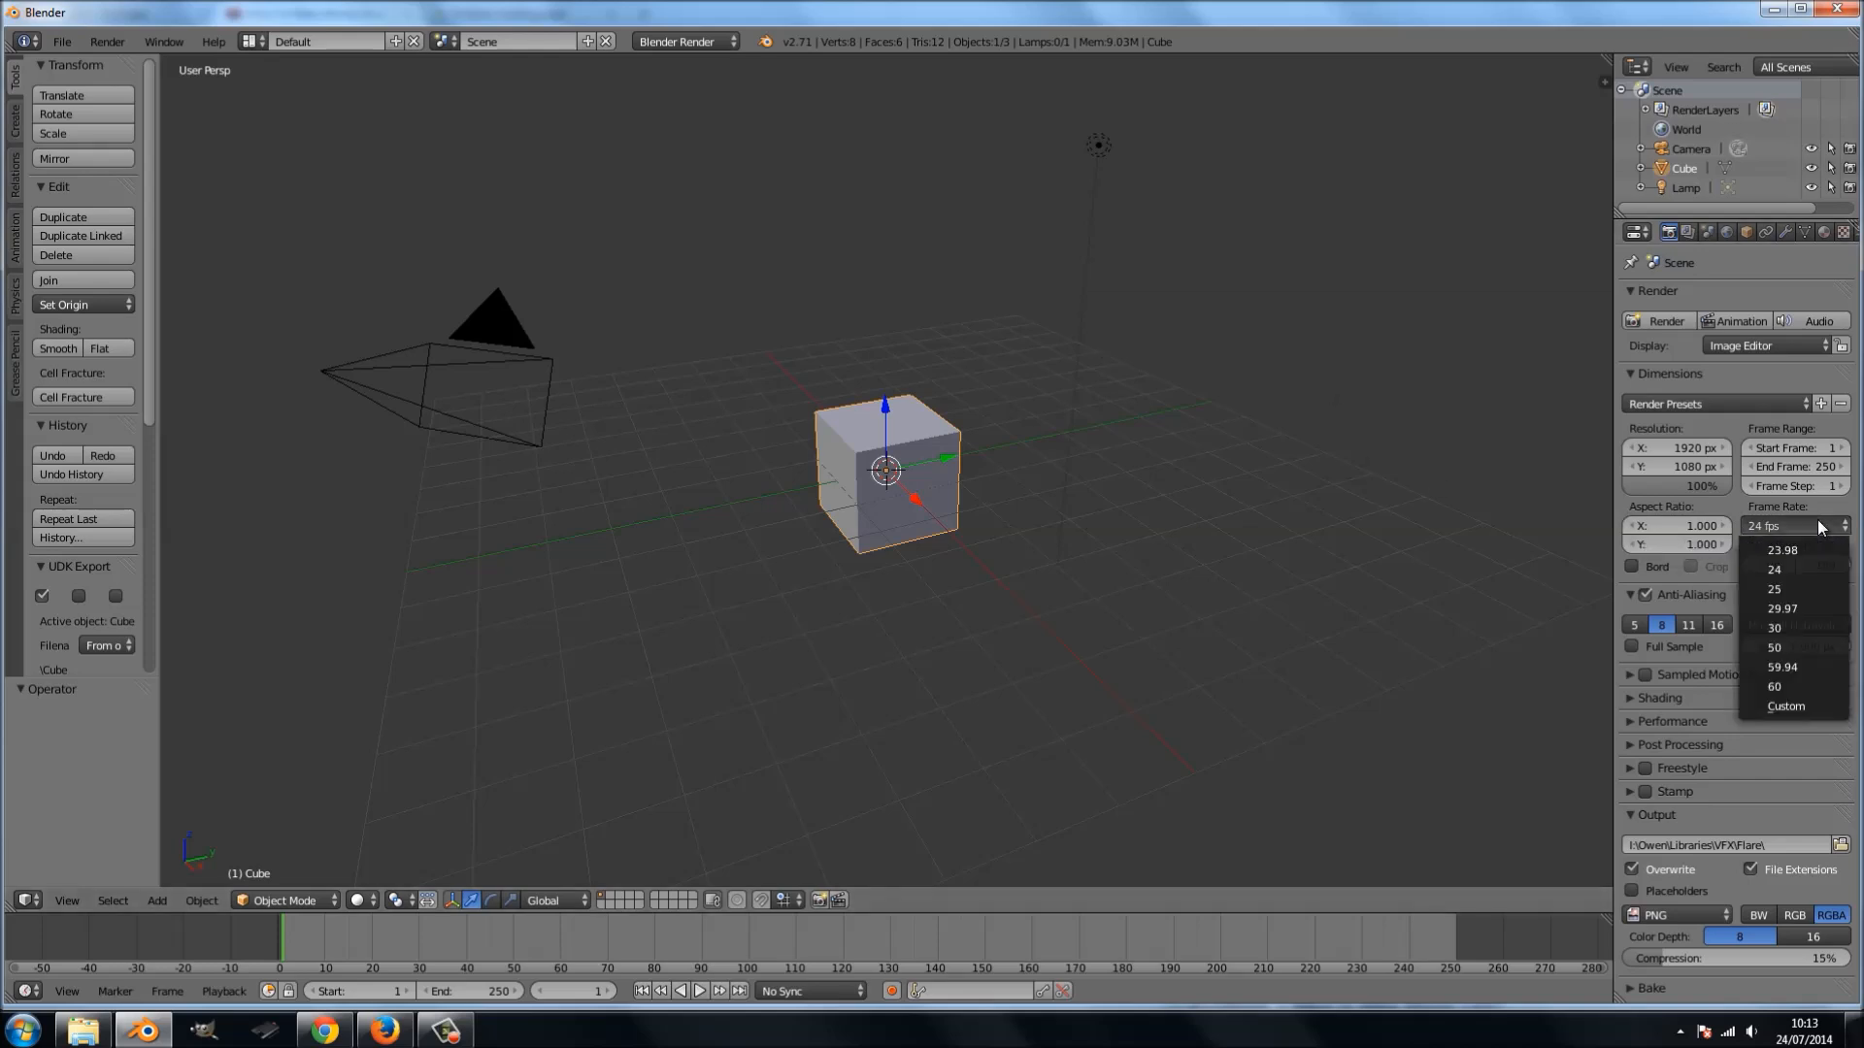
pyautogui.click(1792, 608)
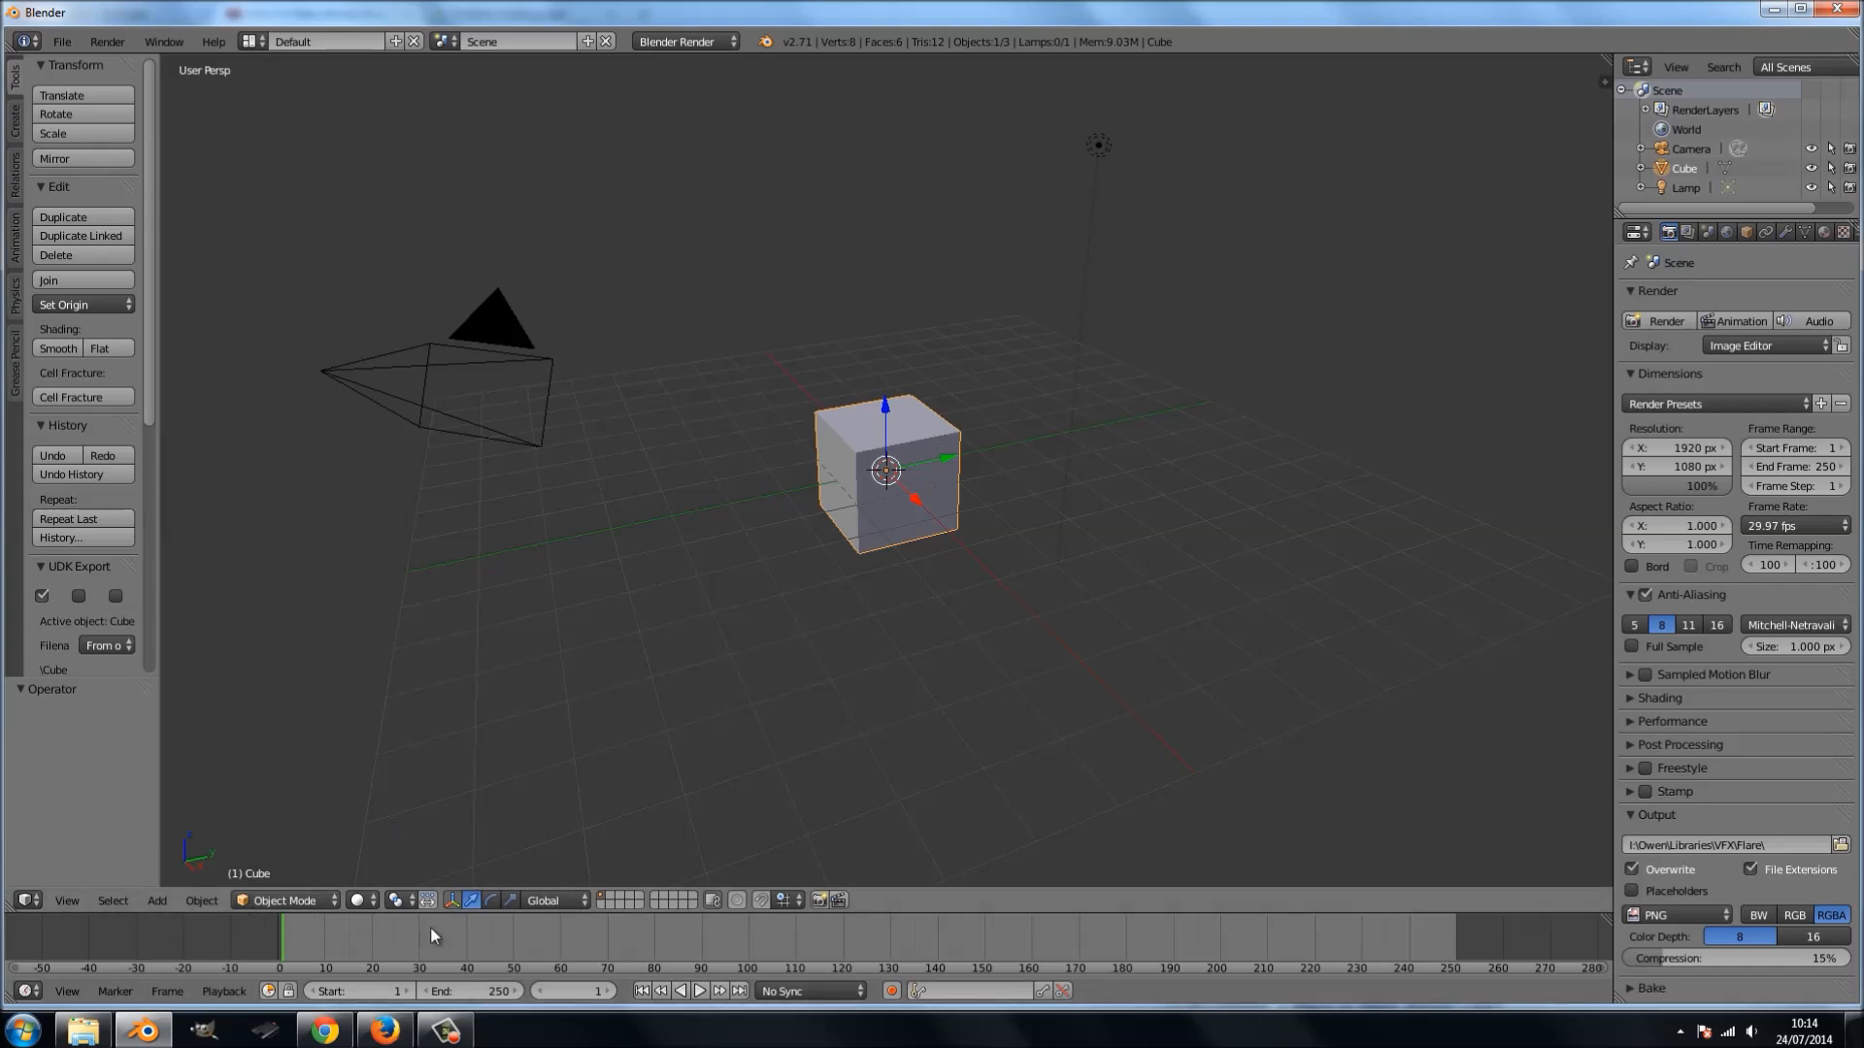
pyautogui.click(452, 994)
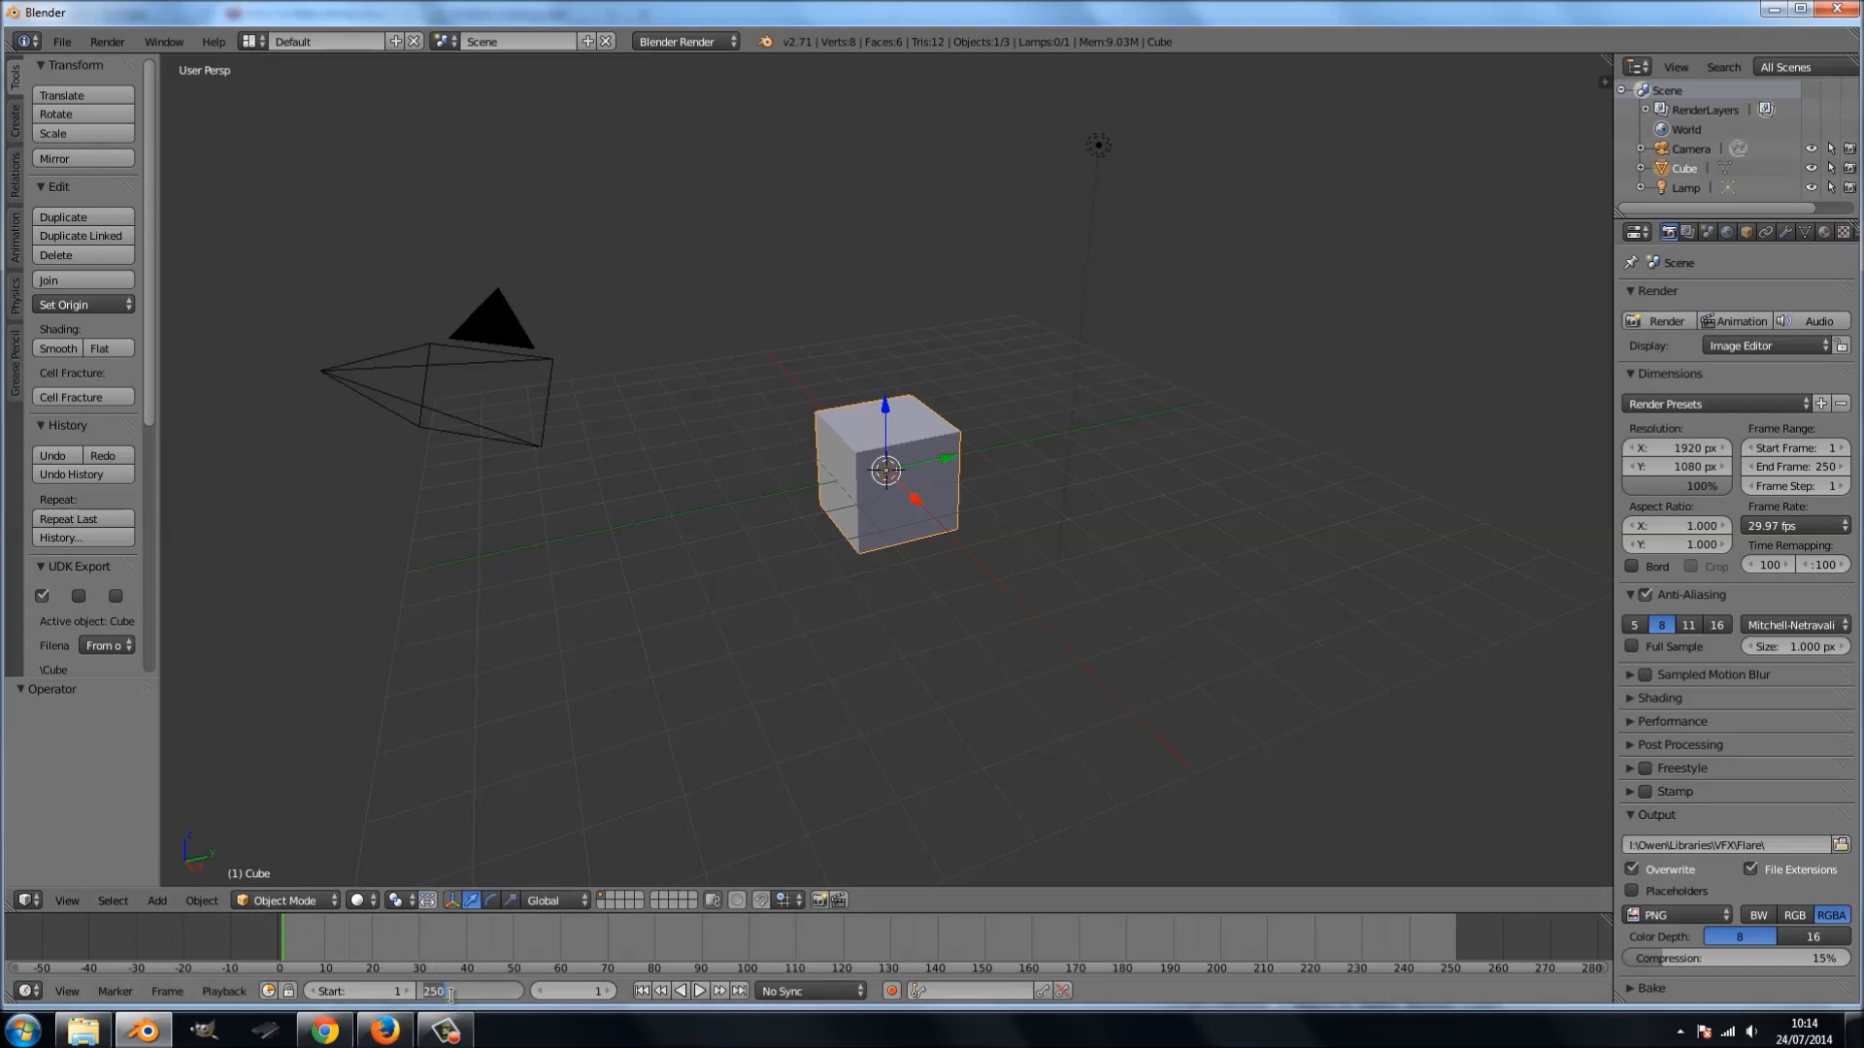
pyautogui.write('650')
pyautogui.press('Return')
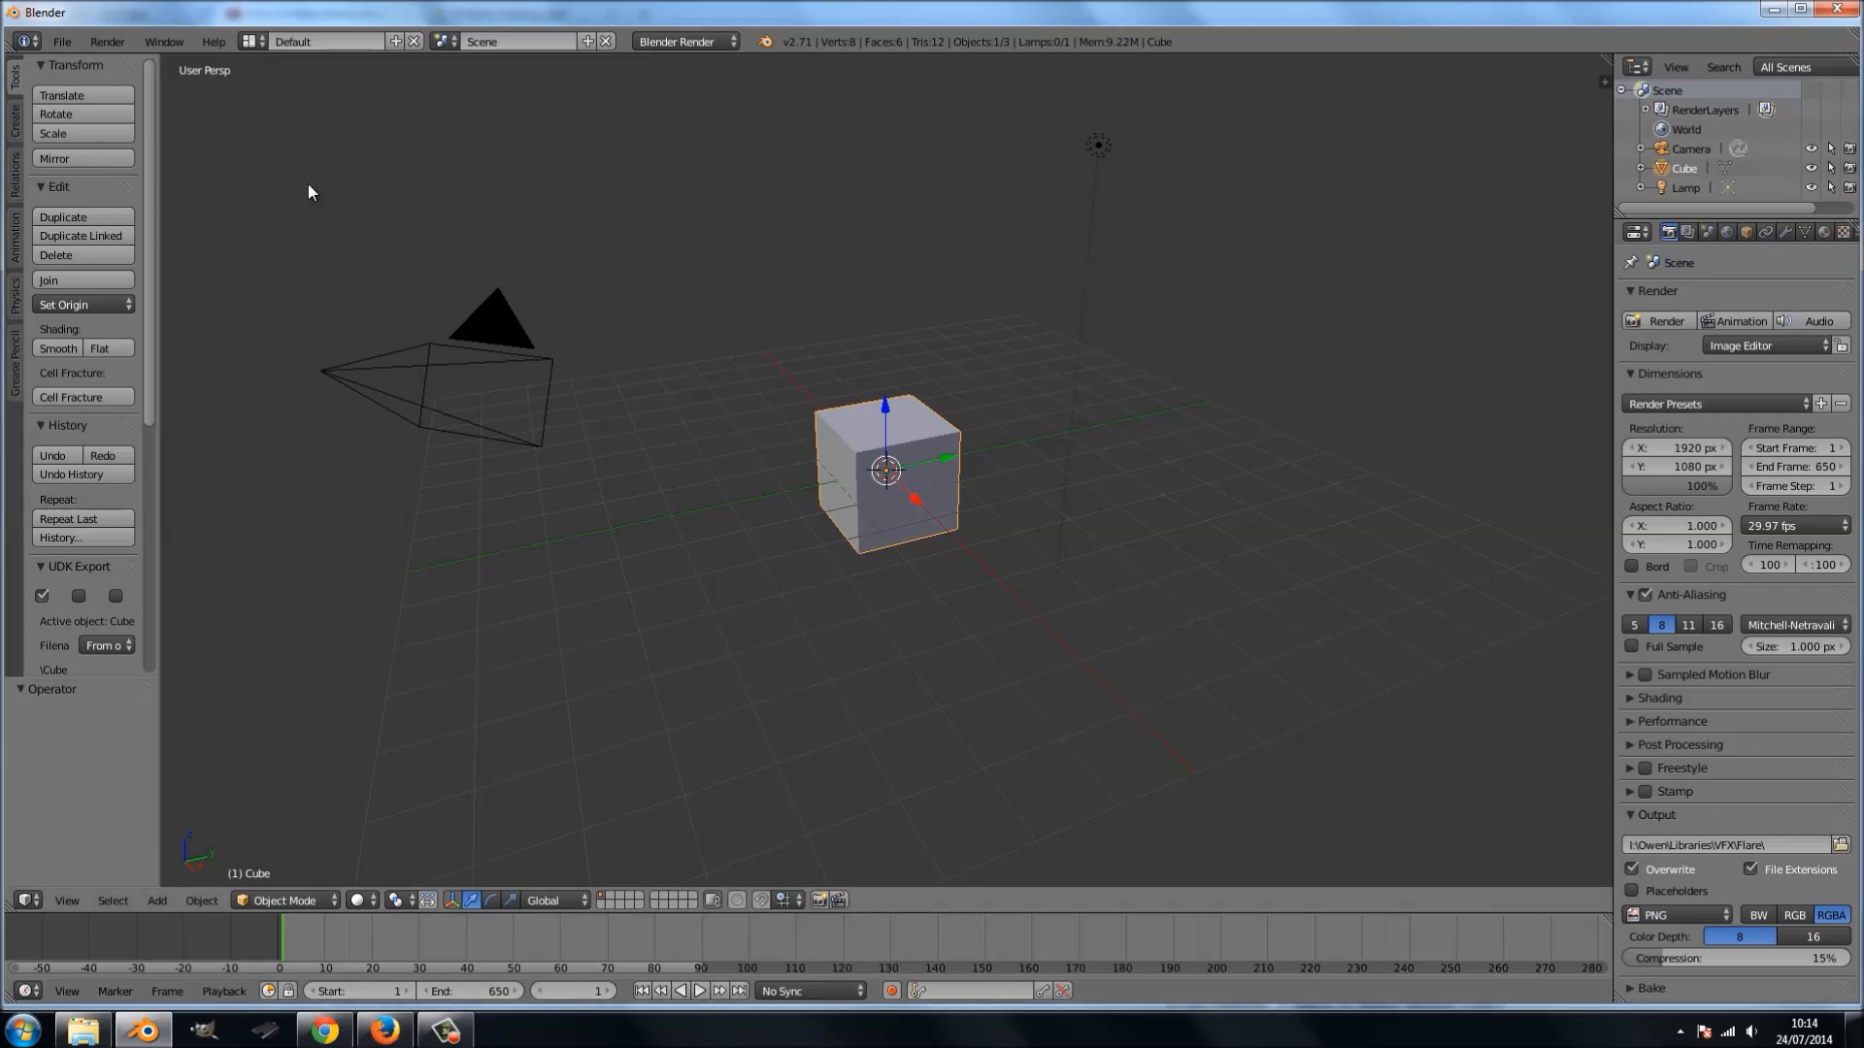
# - Change the main 3D viewport into the Movie Clip Editor
pyautogui.click(252, 41)
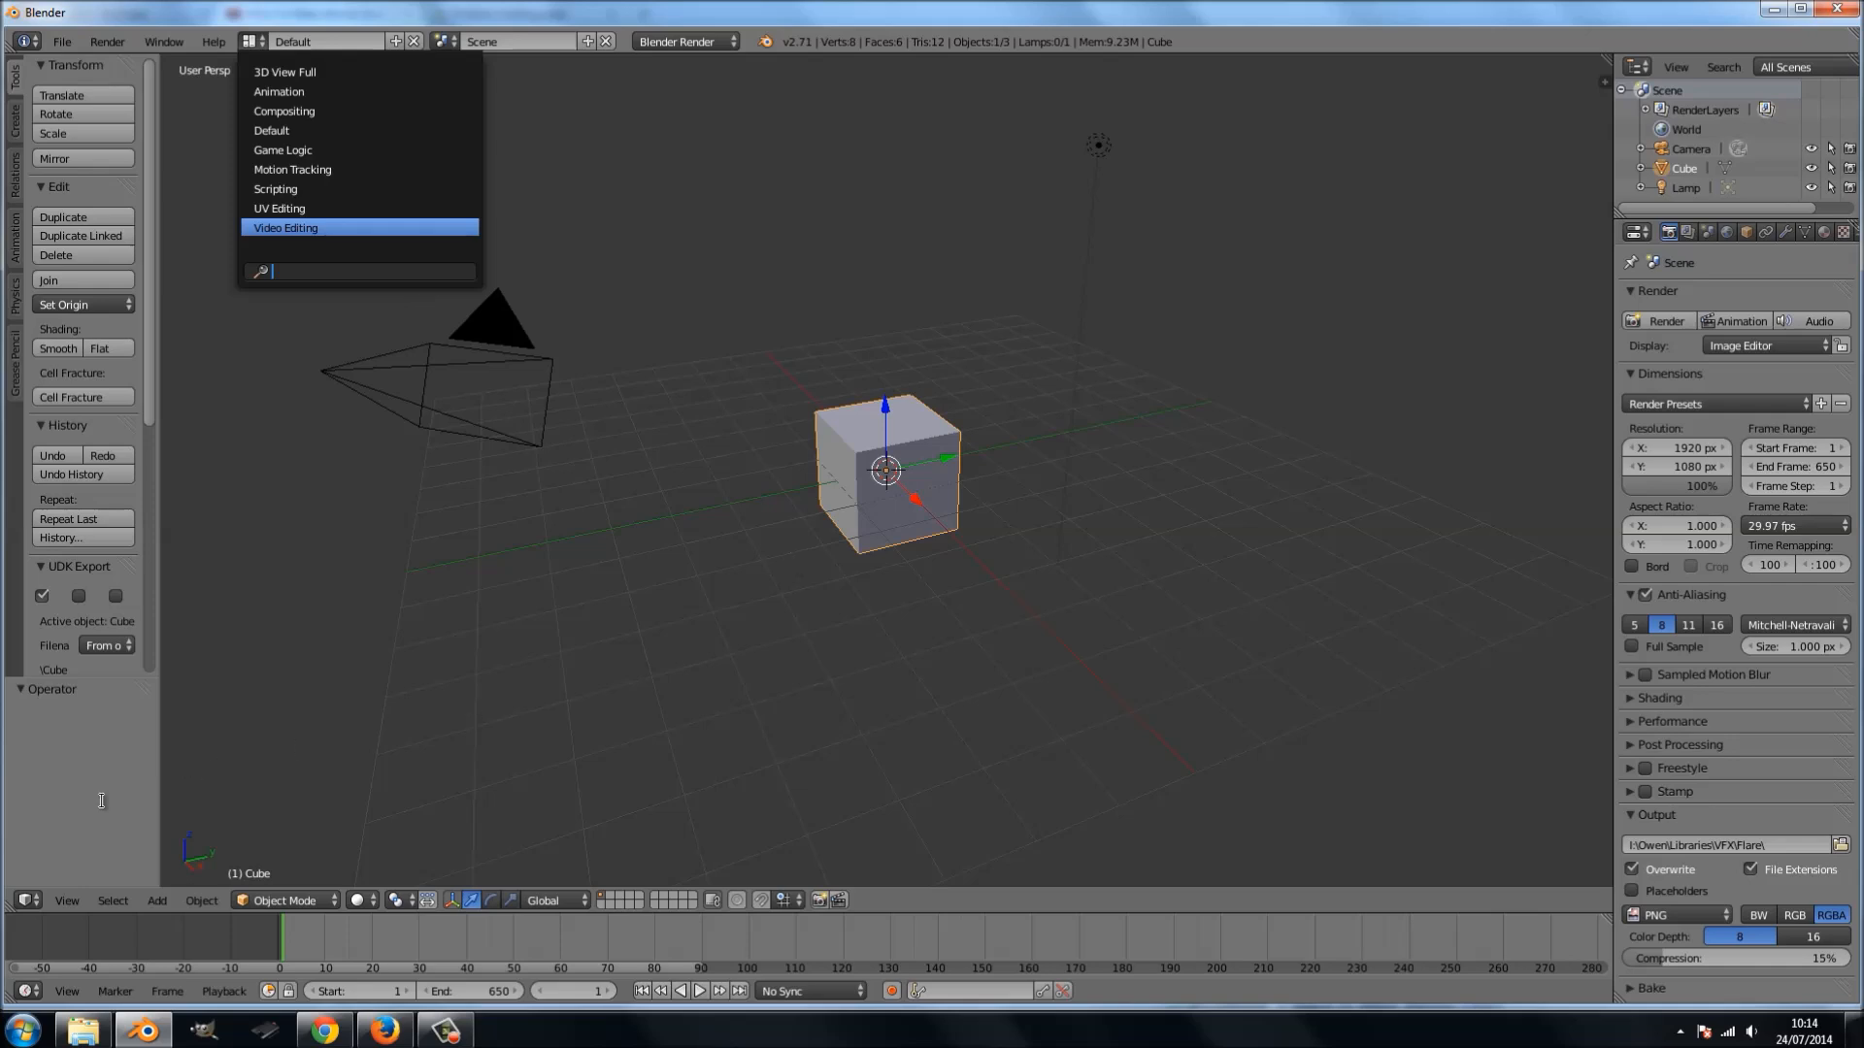
pyautogui.click(29, 901)
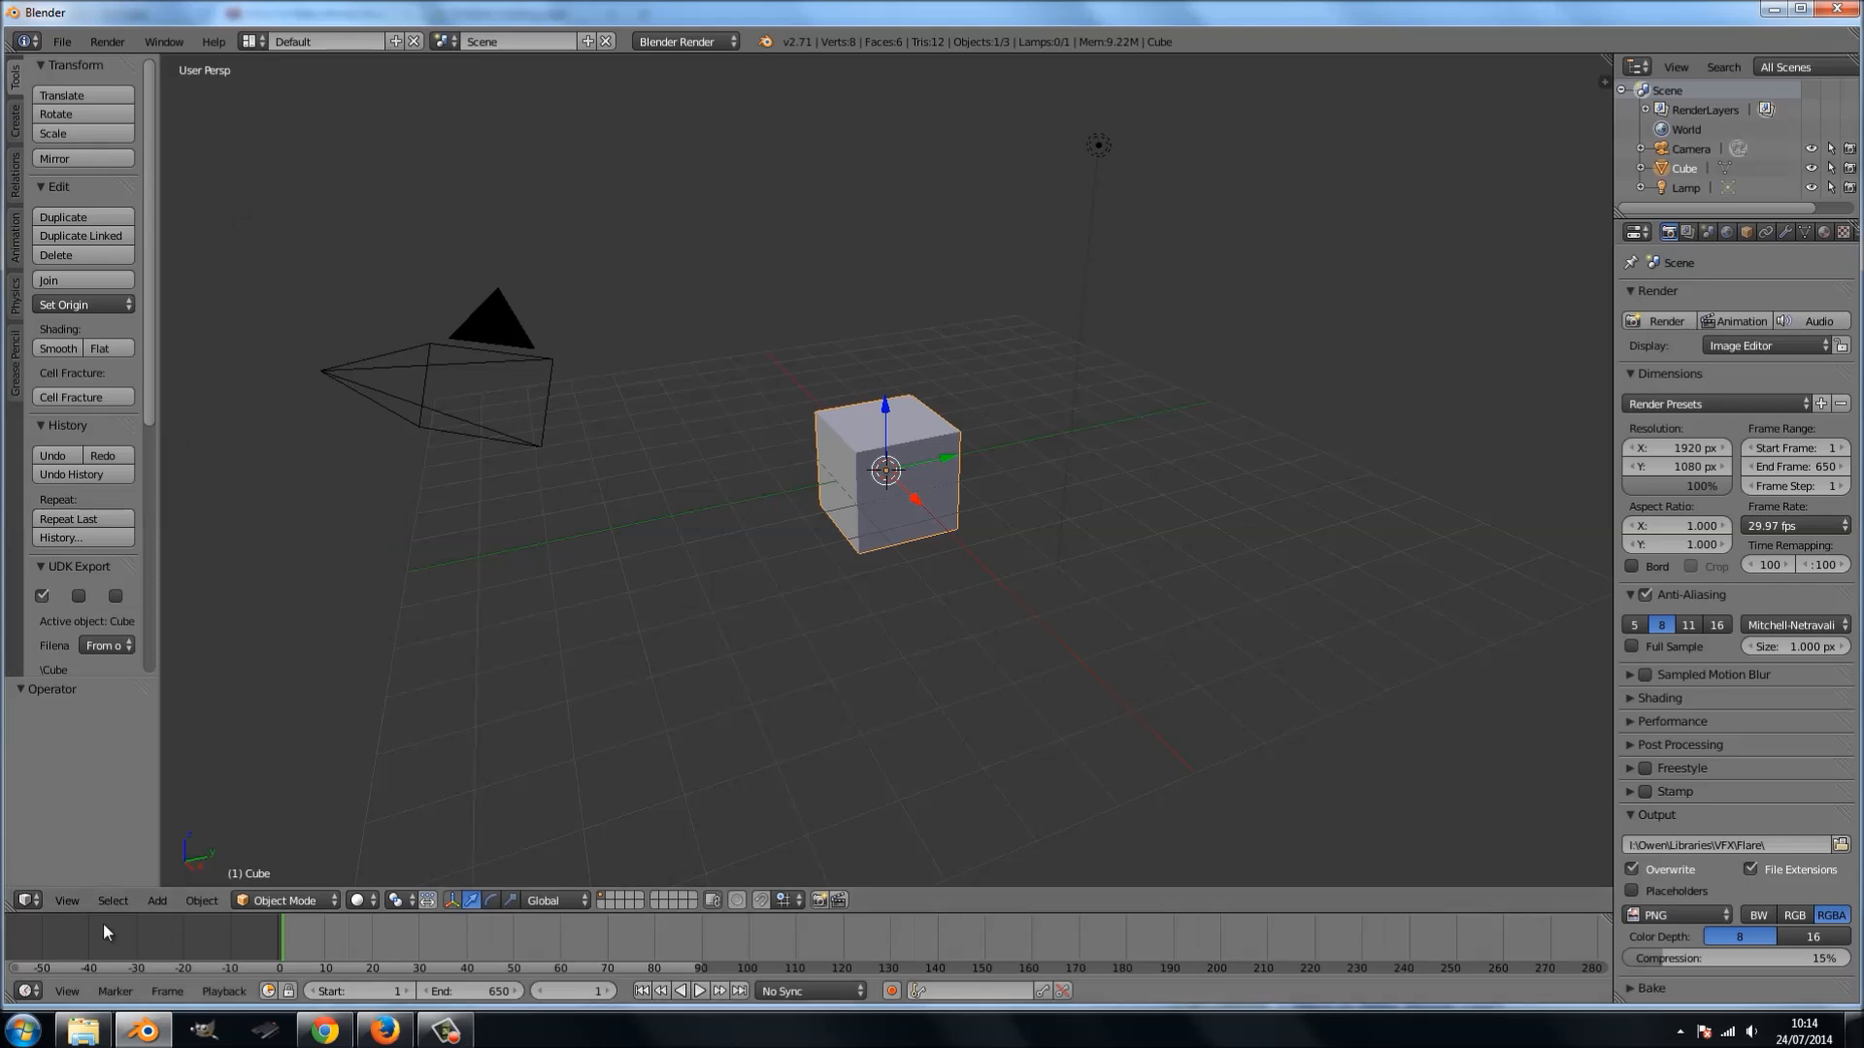
pyautogui.click(29, 901)
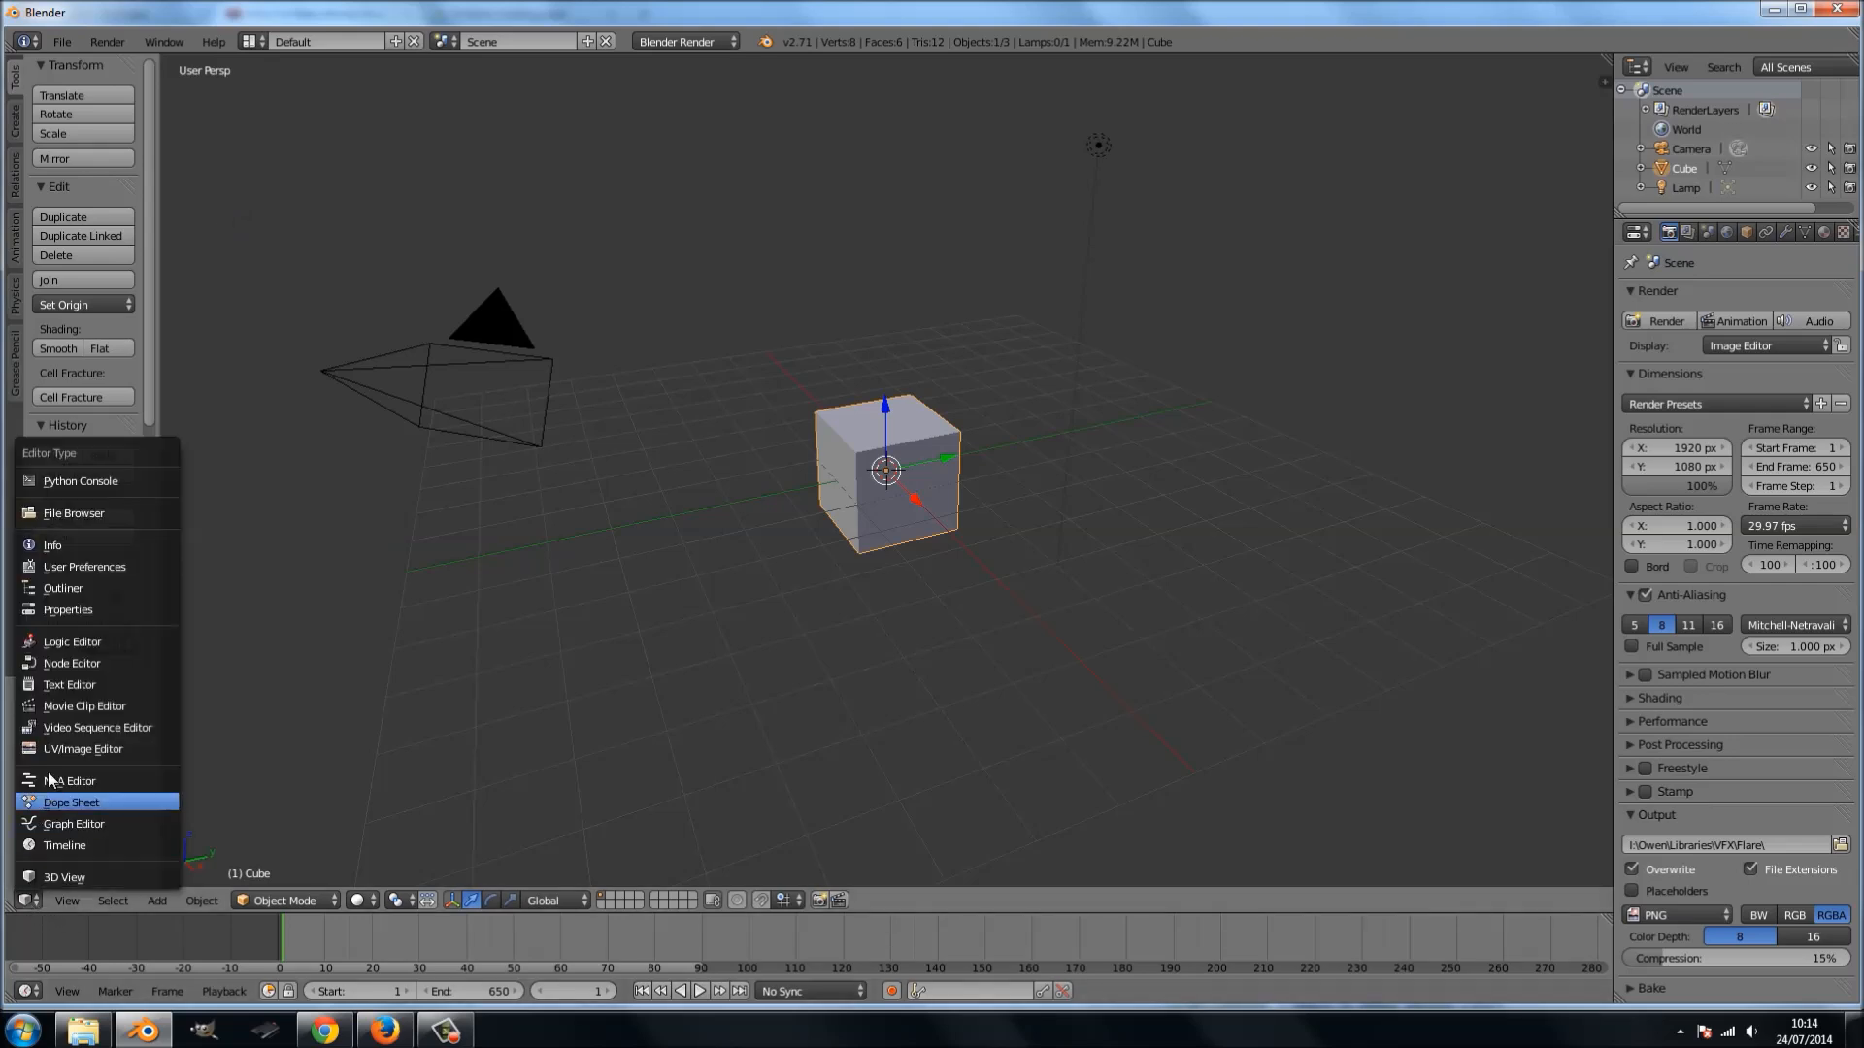
pyautogui.click(67, 706)
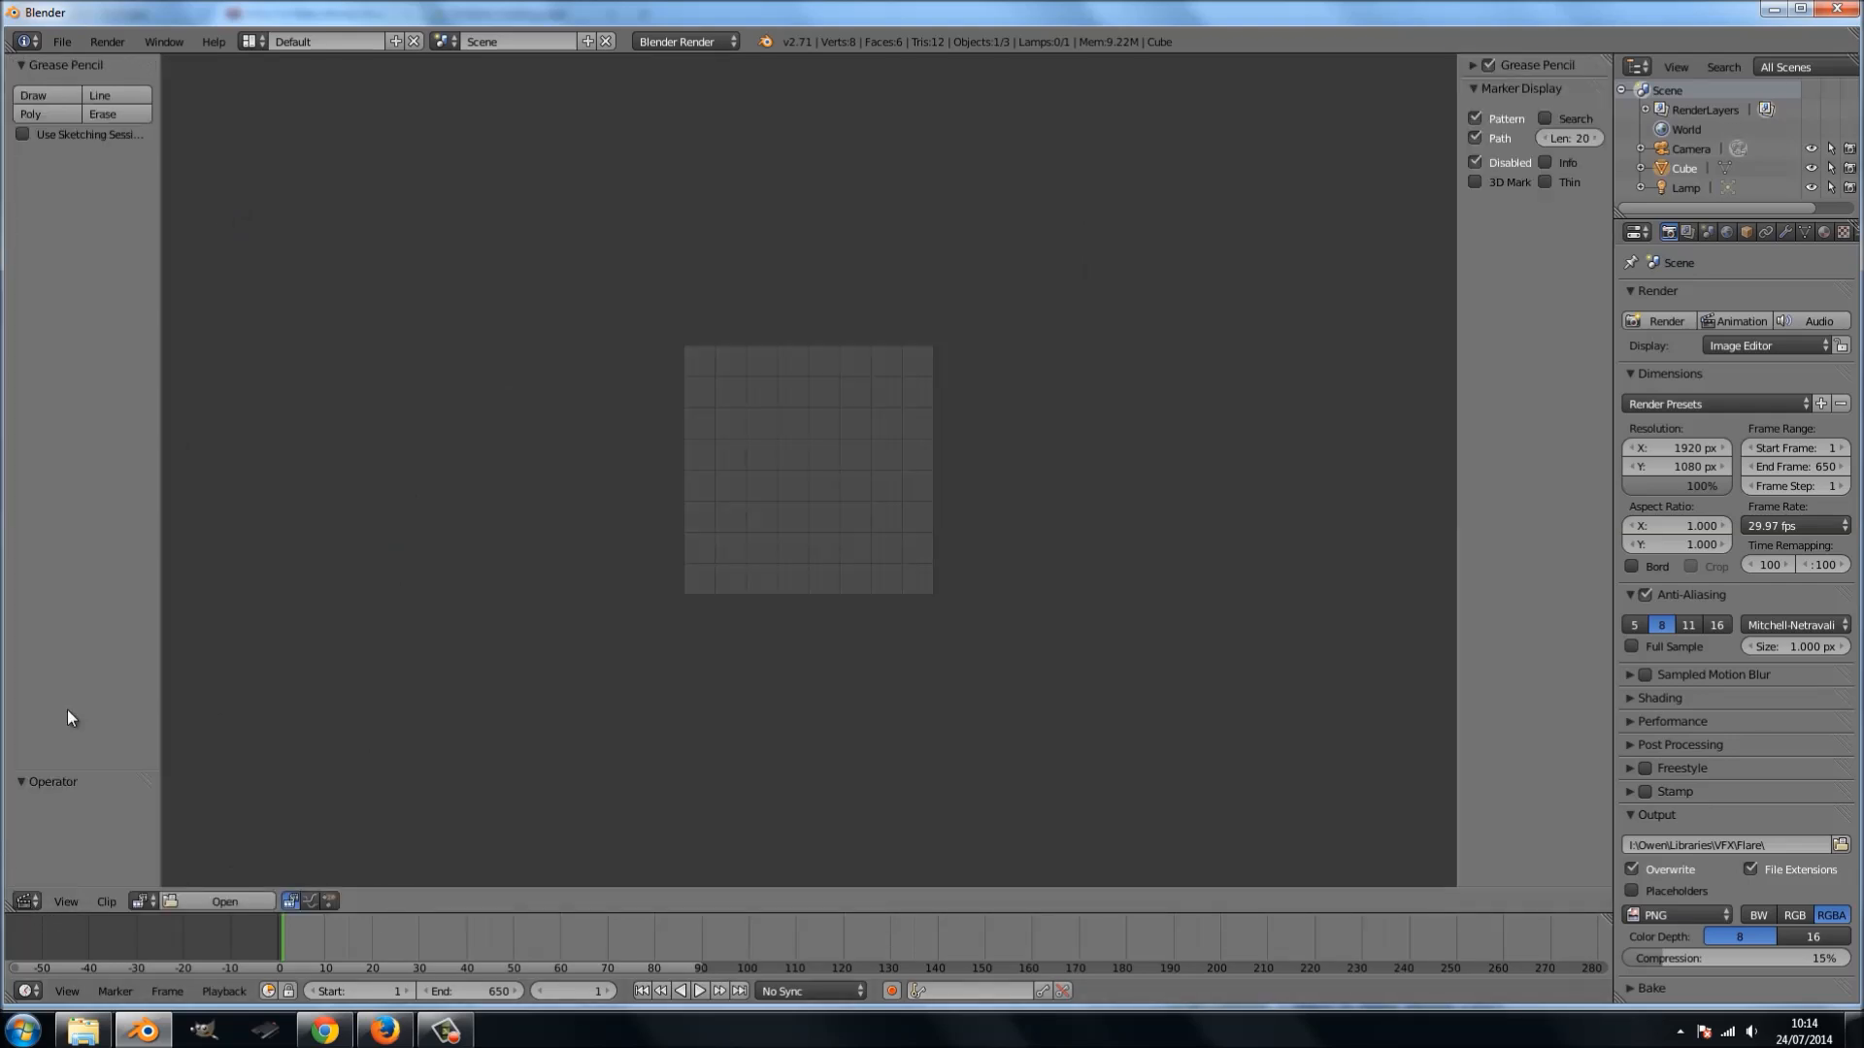
# - Load the clip IMGA0607.MP4 from the recently used MuzzleFlash folder
pyautogui.click(194, 901)
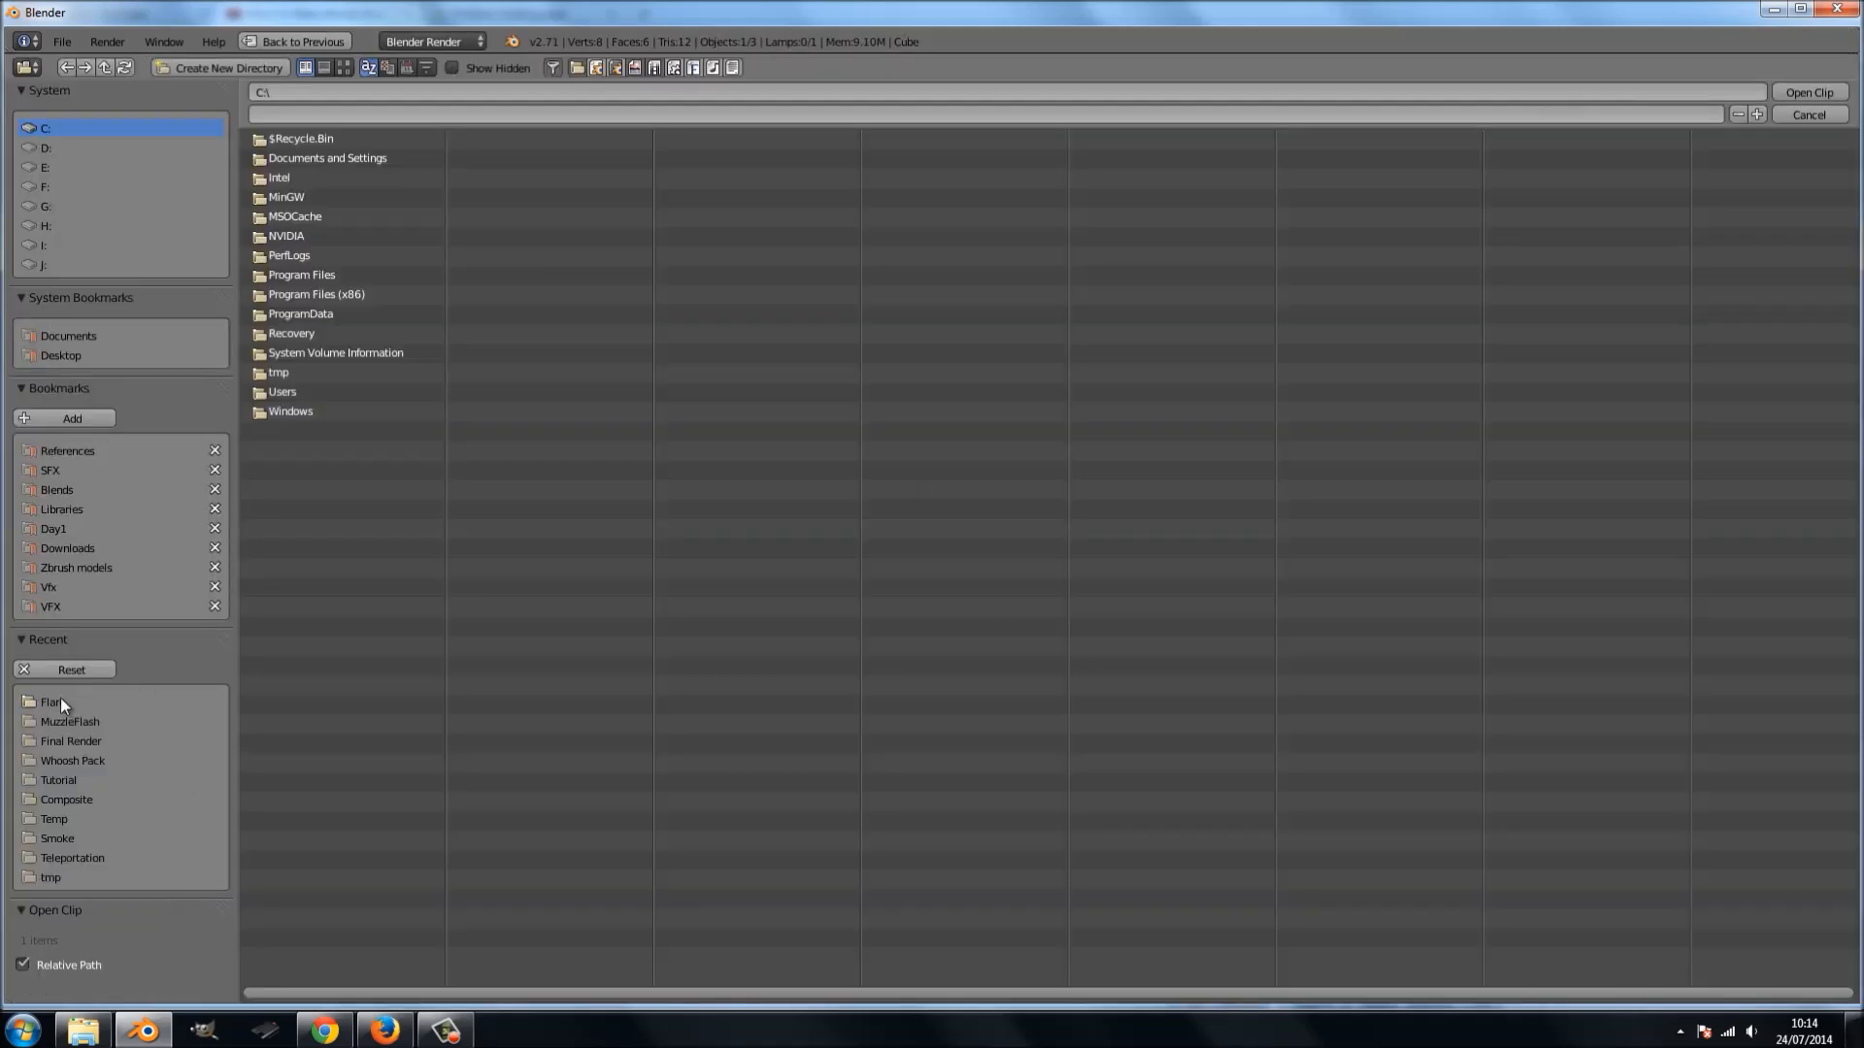
pyautogui.click(66, 722)
pyautogui.click(322, 157)
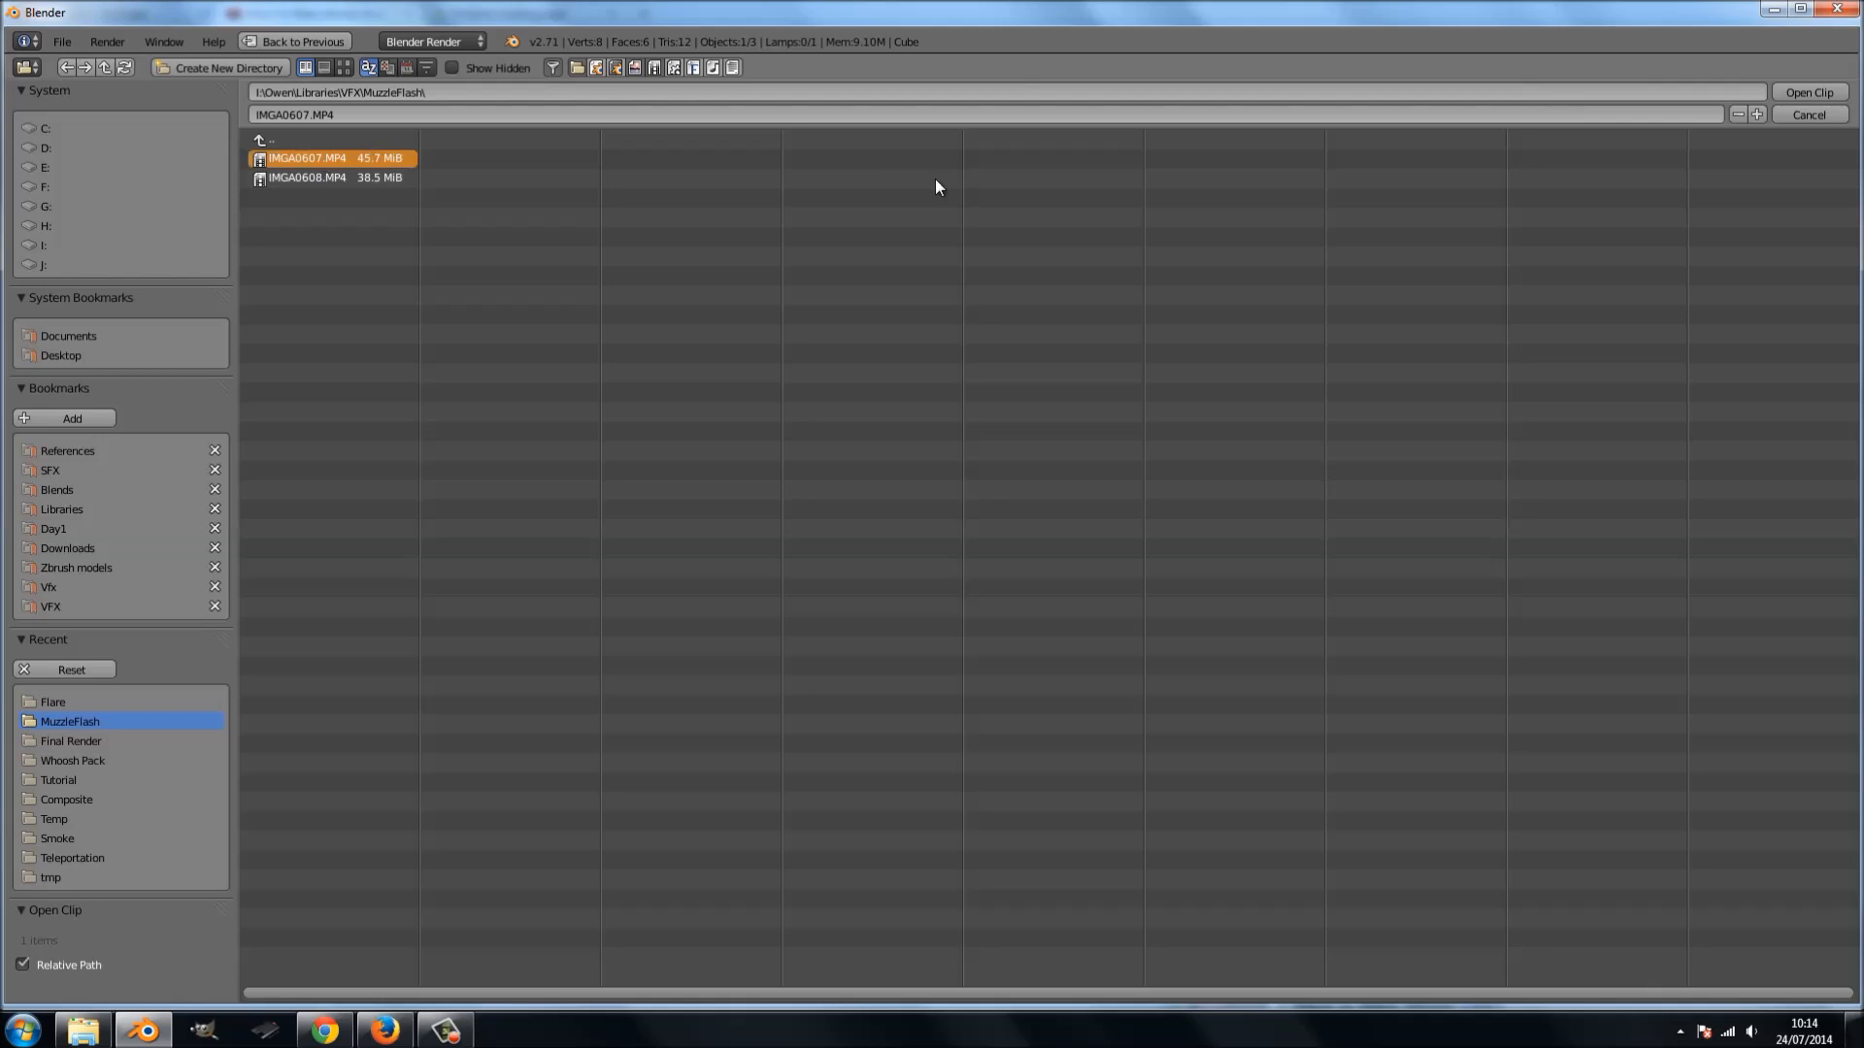
pyautogui.click(1796, 92)
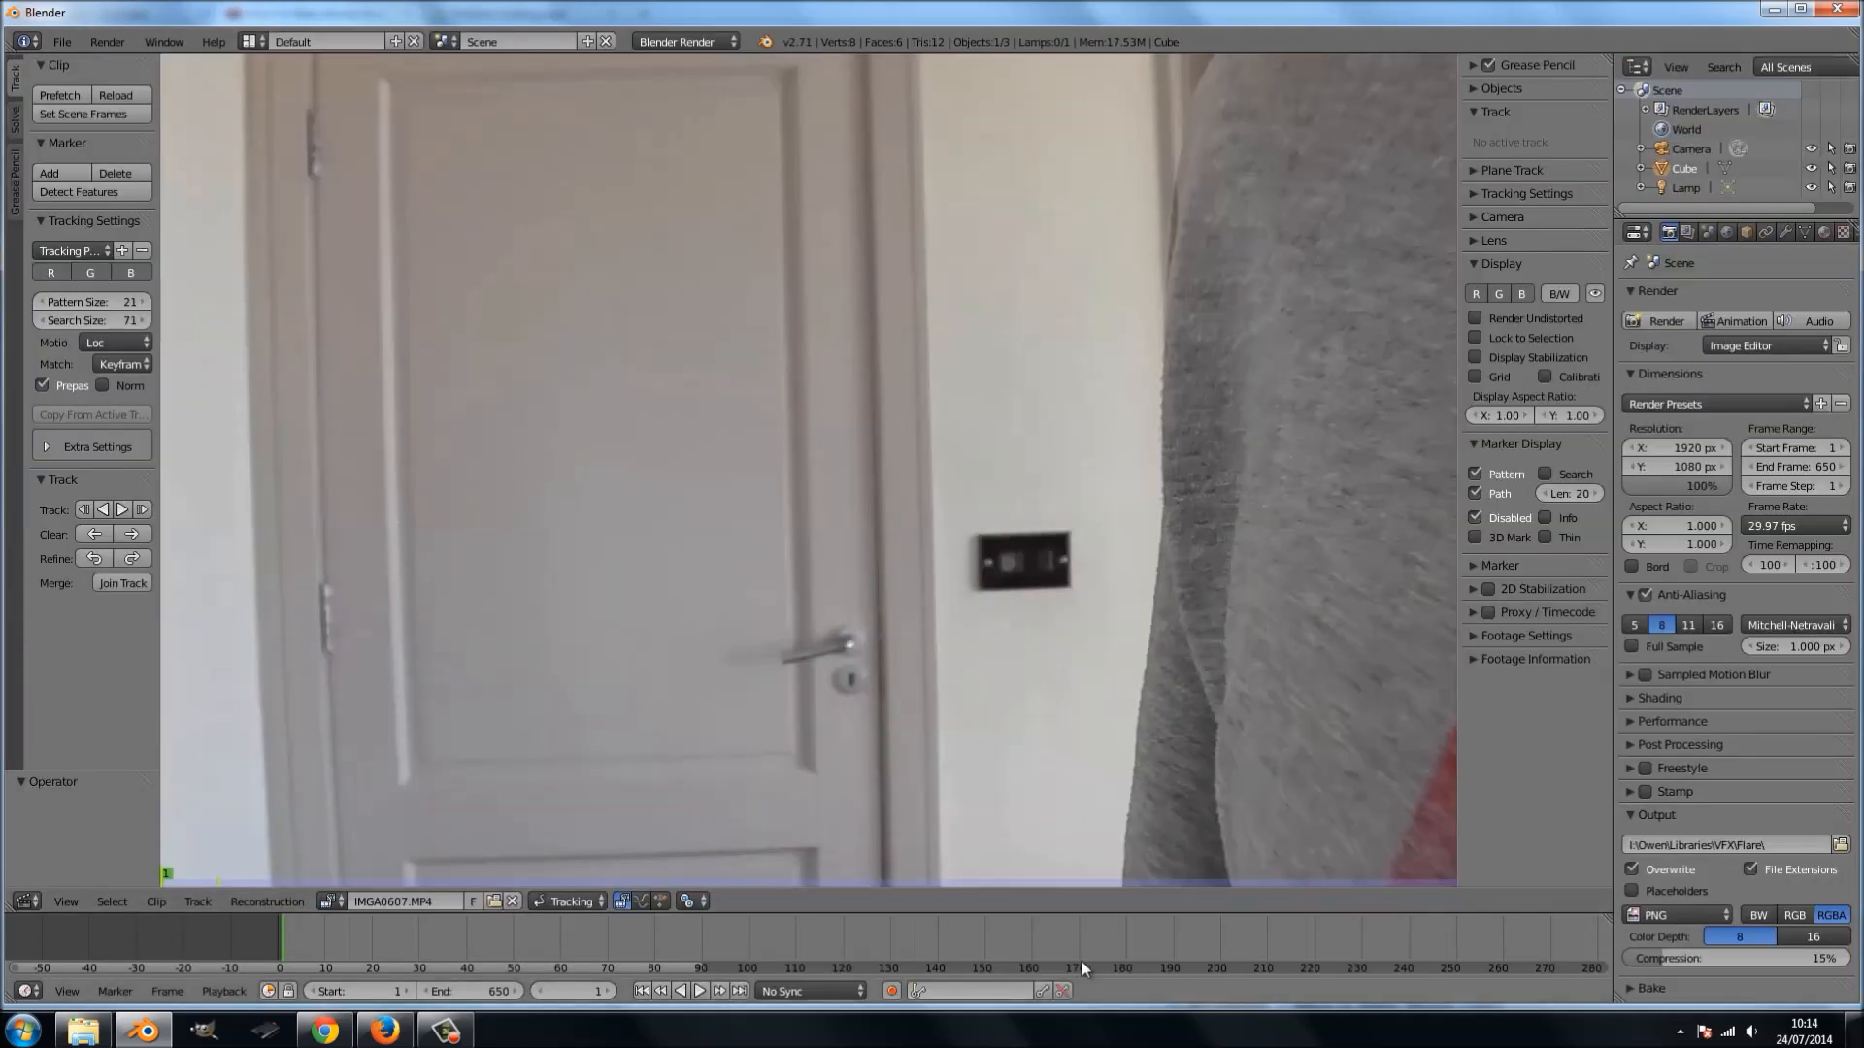
# - Go to frame 175, place a tracking marker on the actor's left eye and scale it up by about 1.82
pyautogui.click(1104, 947)
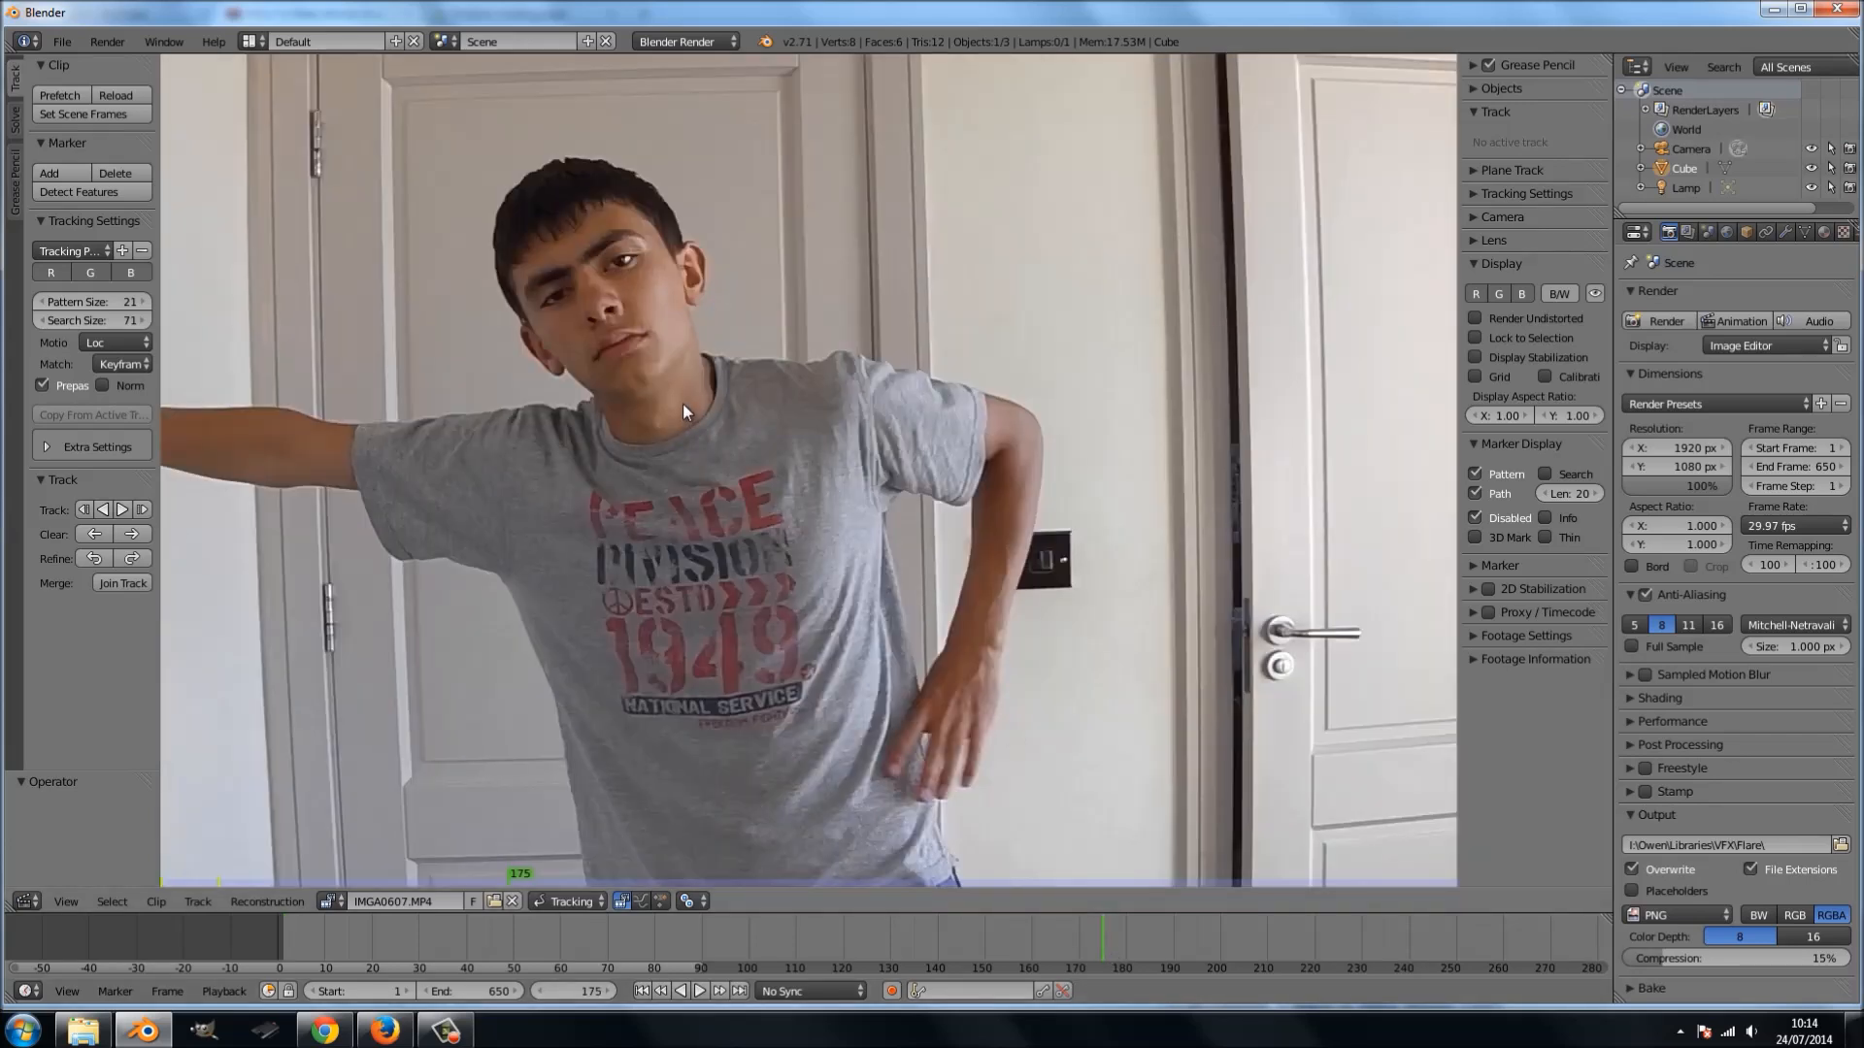
pyautogui.keyDown('ctrl'); pyautogui.click(621, 259); pyautogui.keyUp('ctrl')
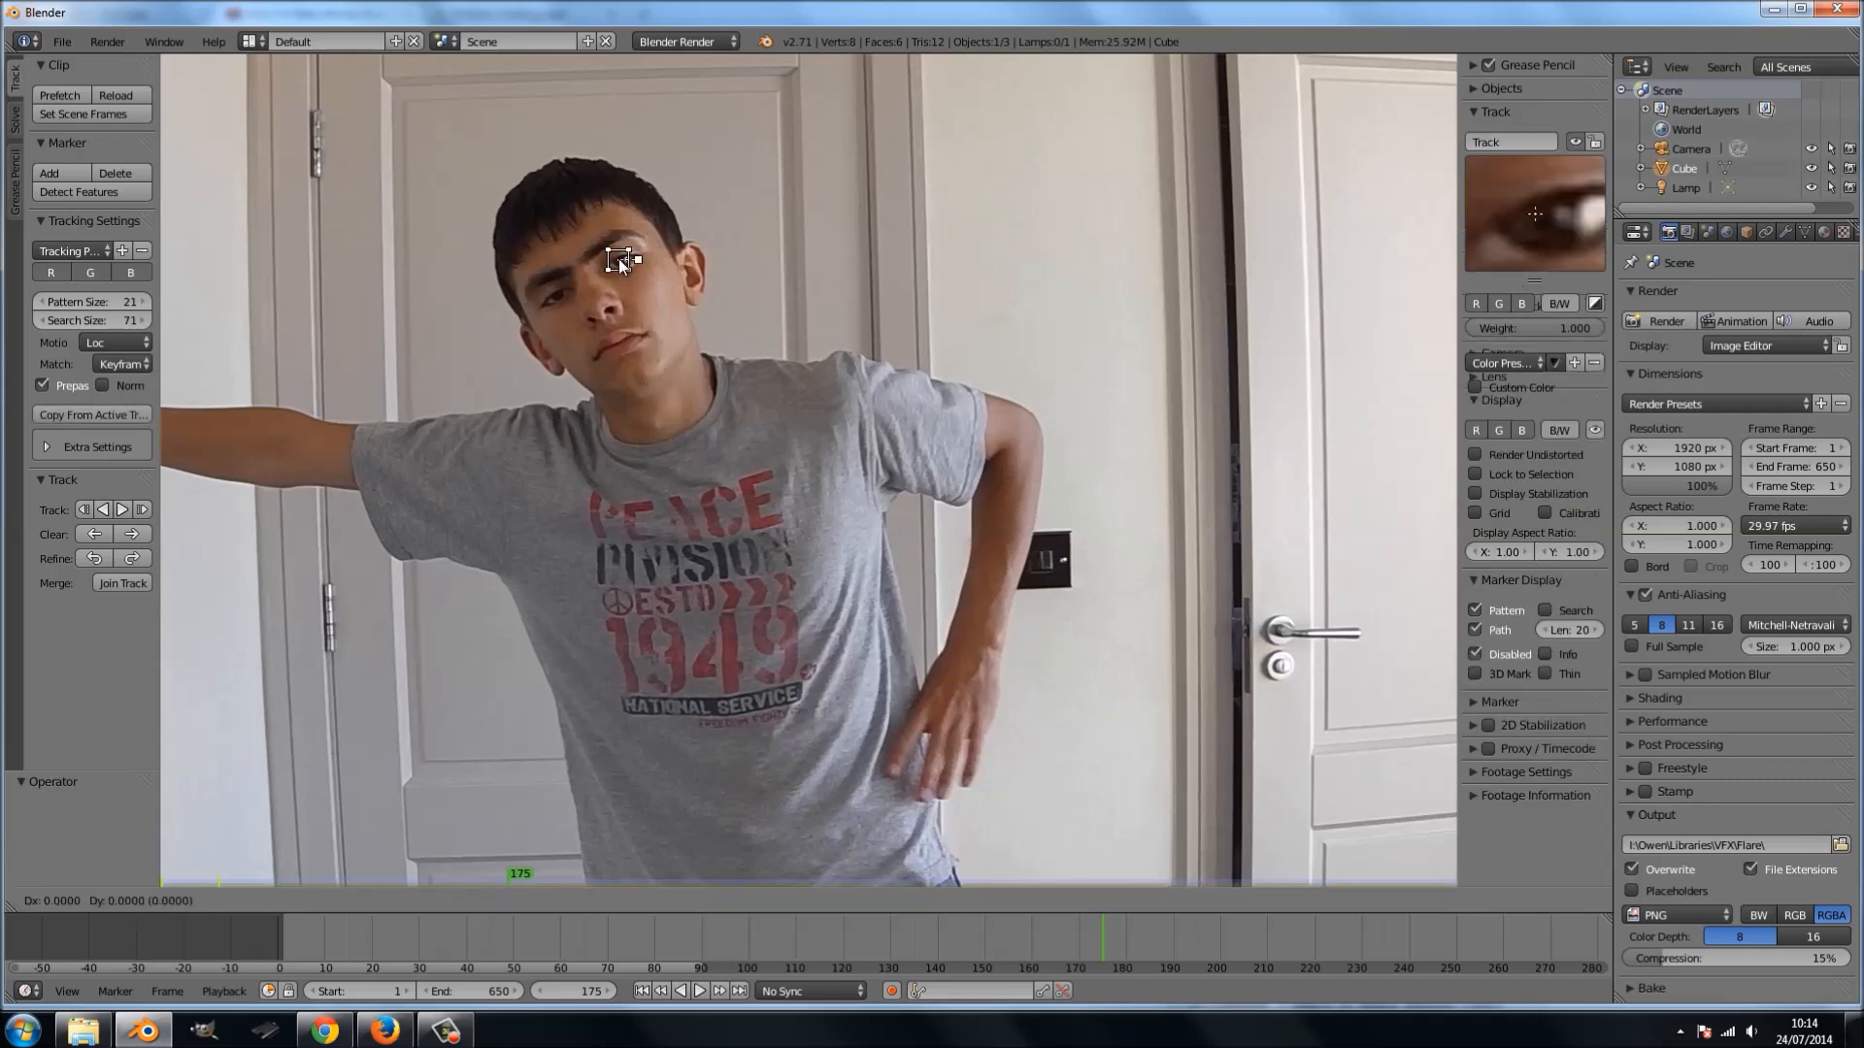
pyautogui.press('g')
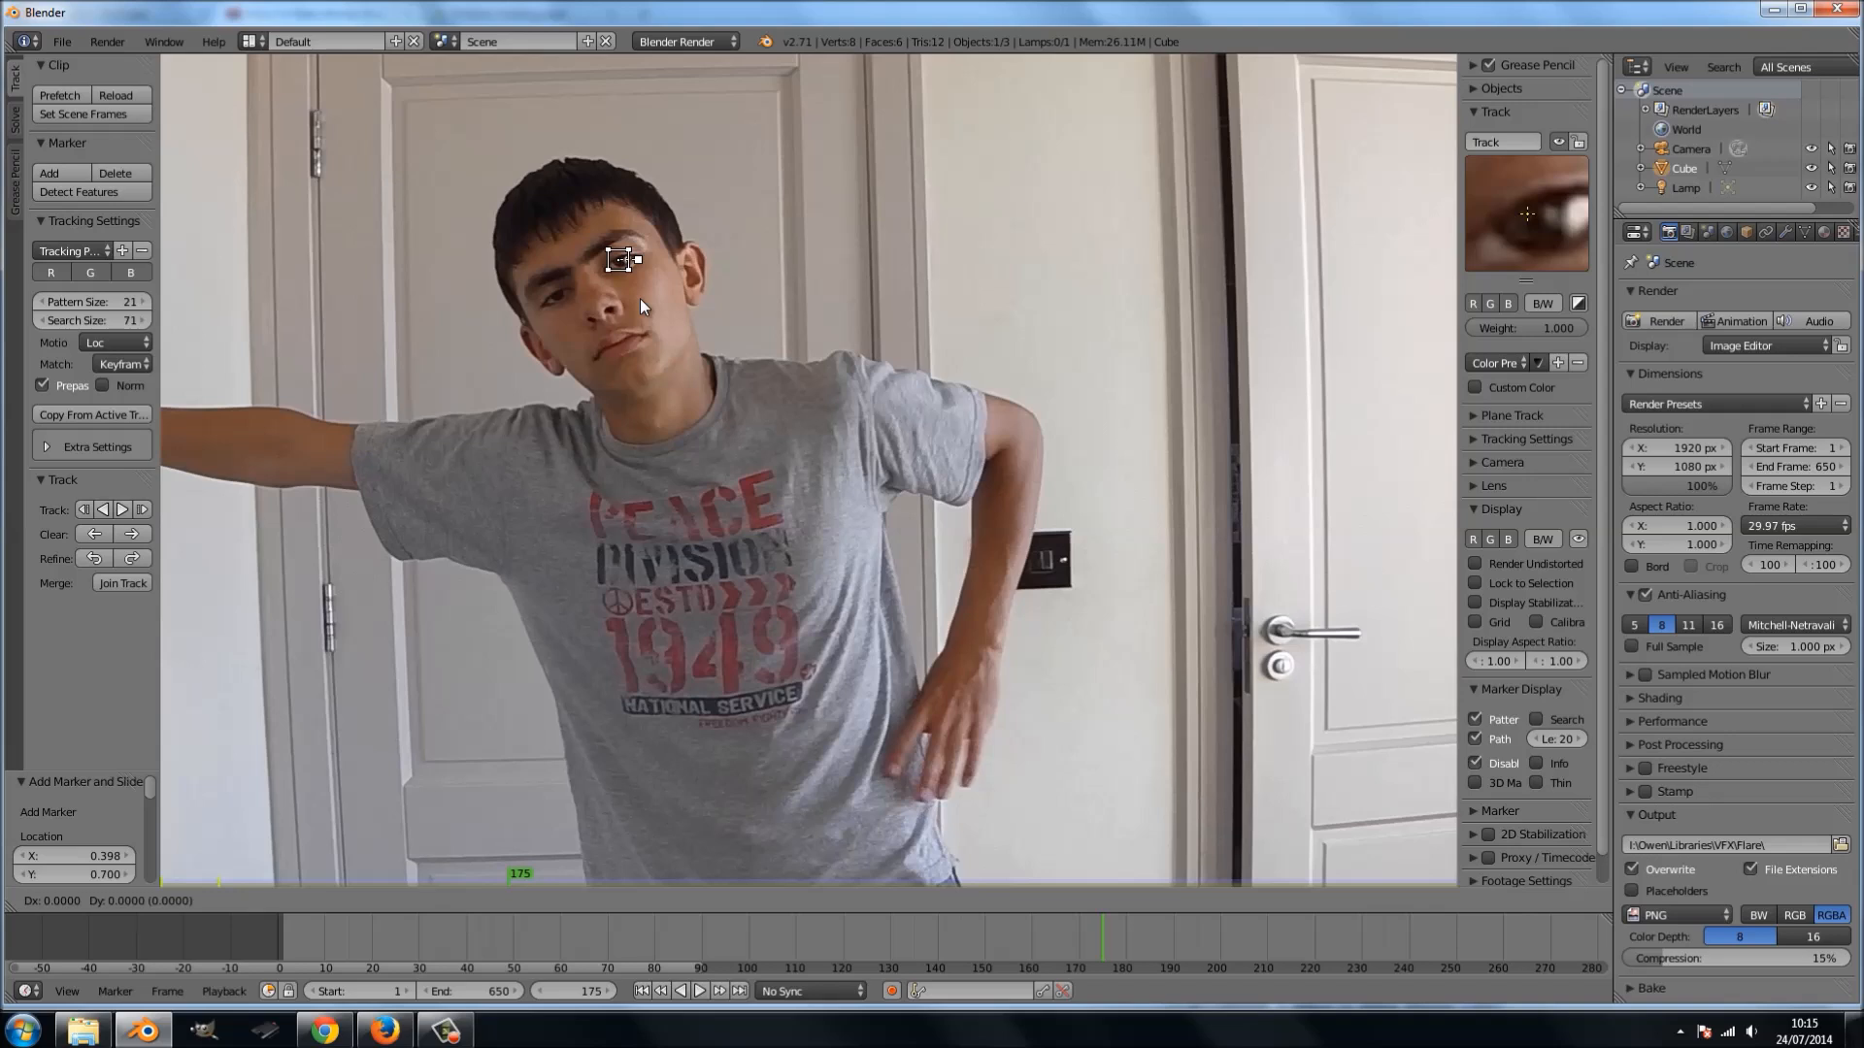
pyautogui.click(646, 305)
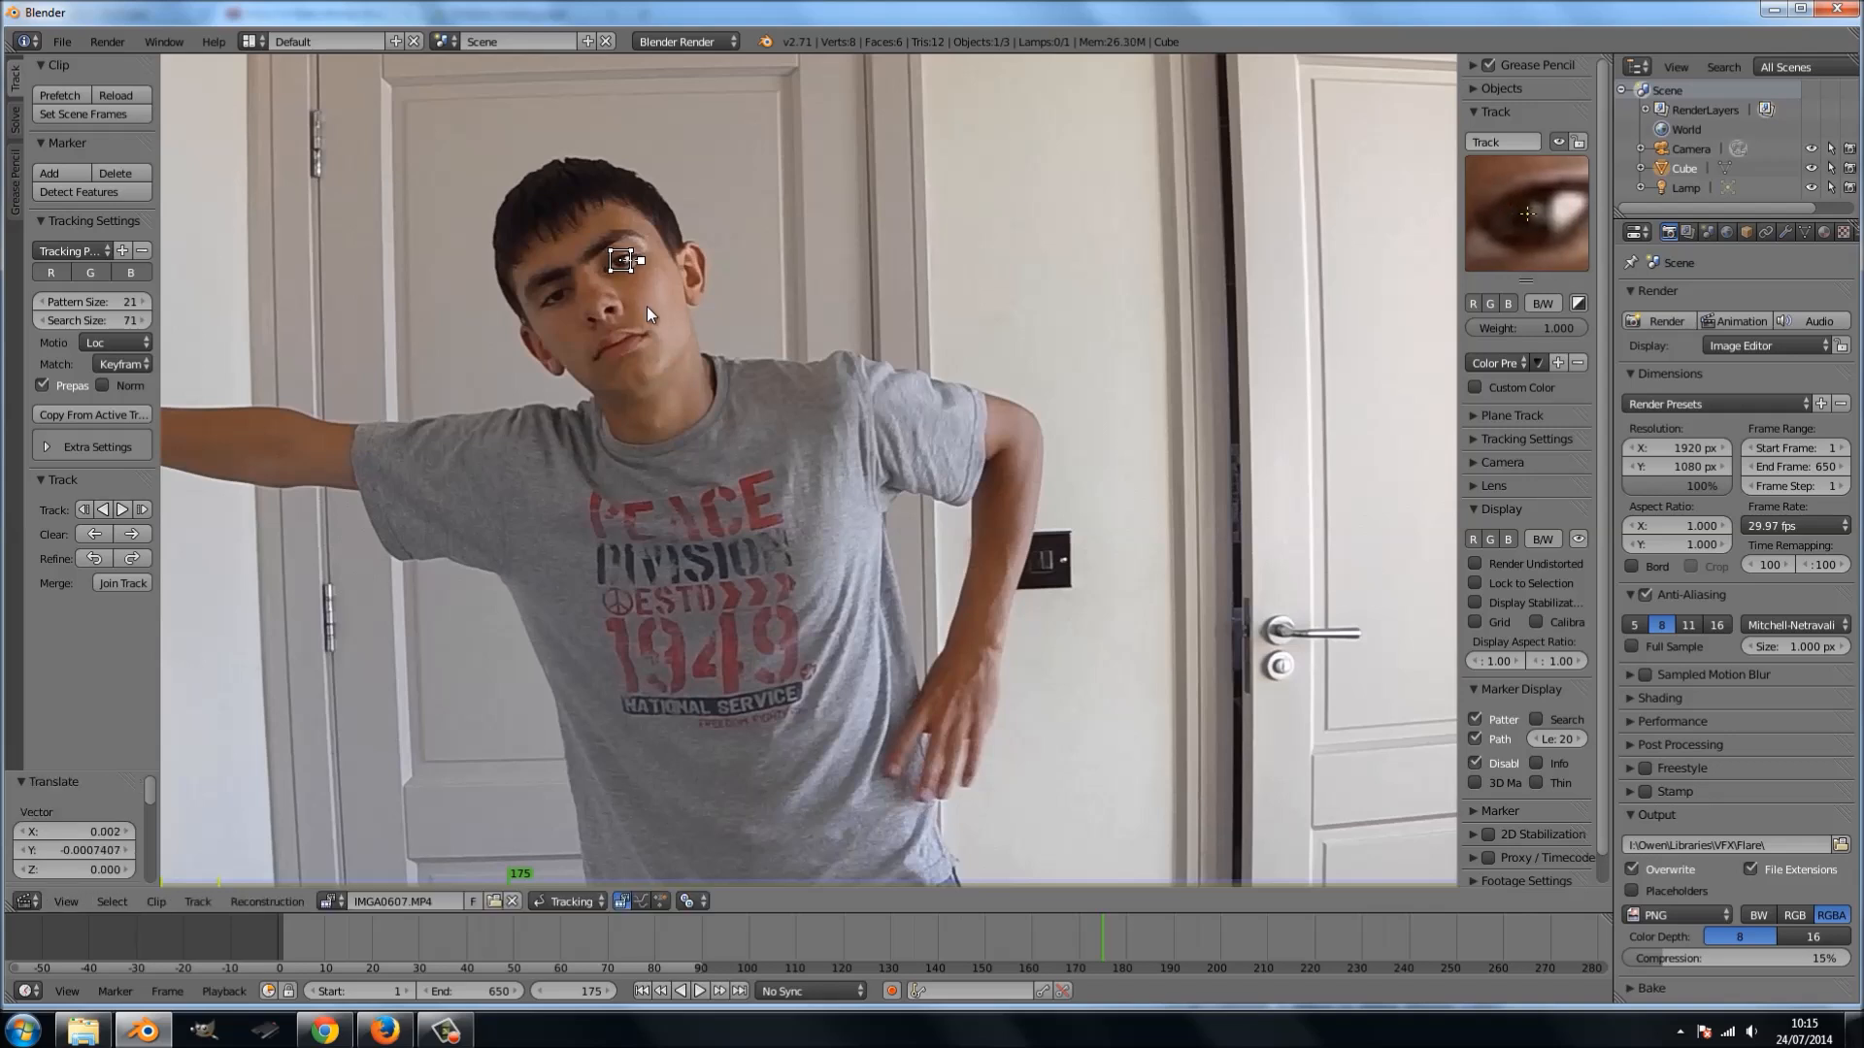
pyautogui.press('s')
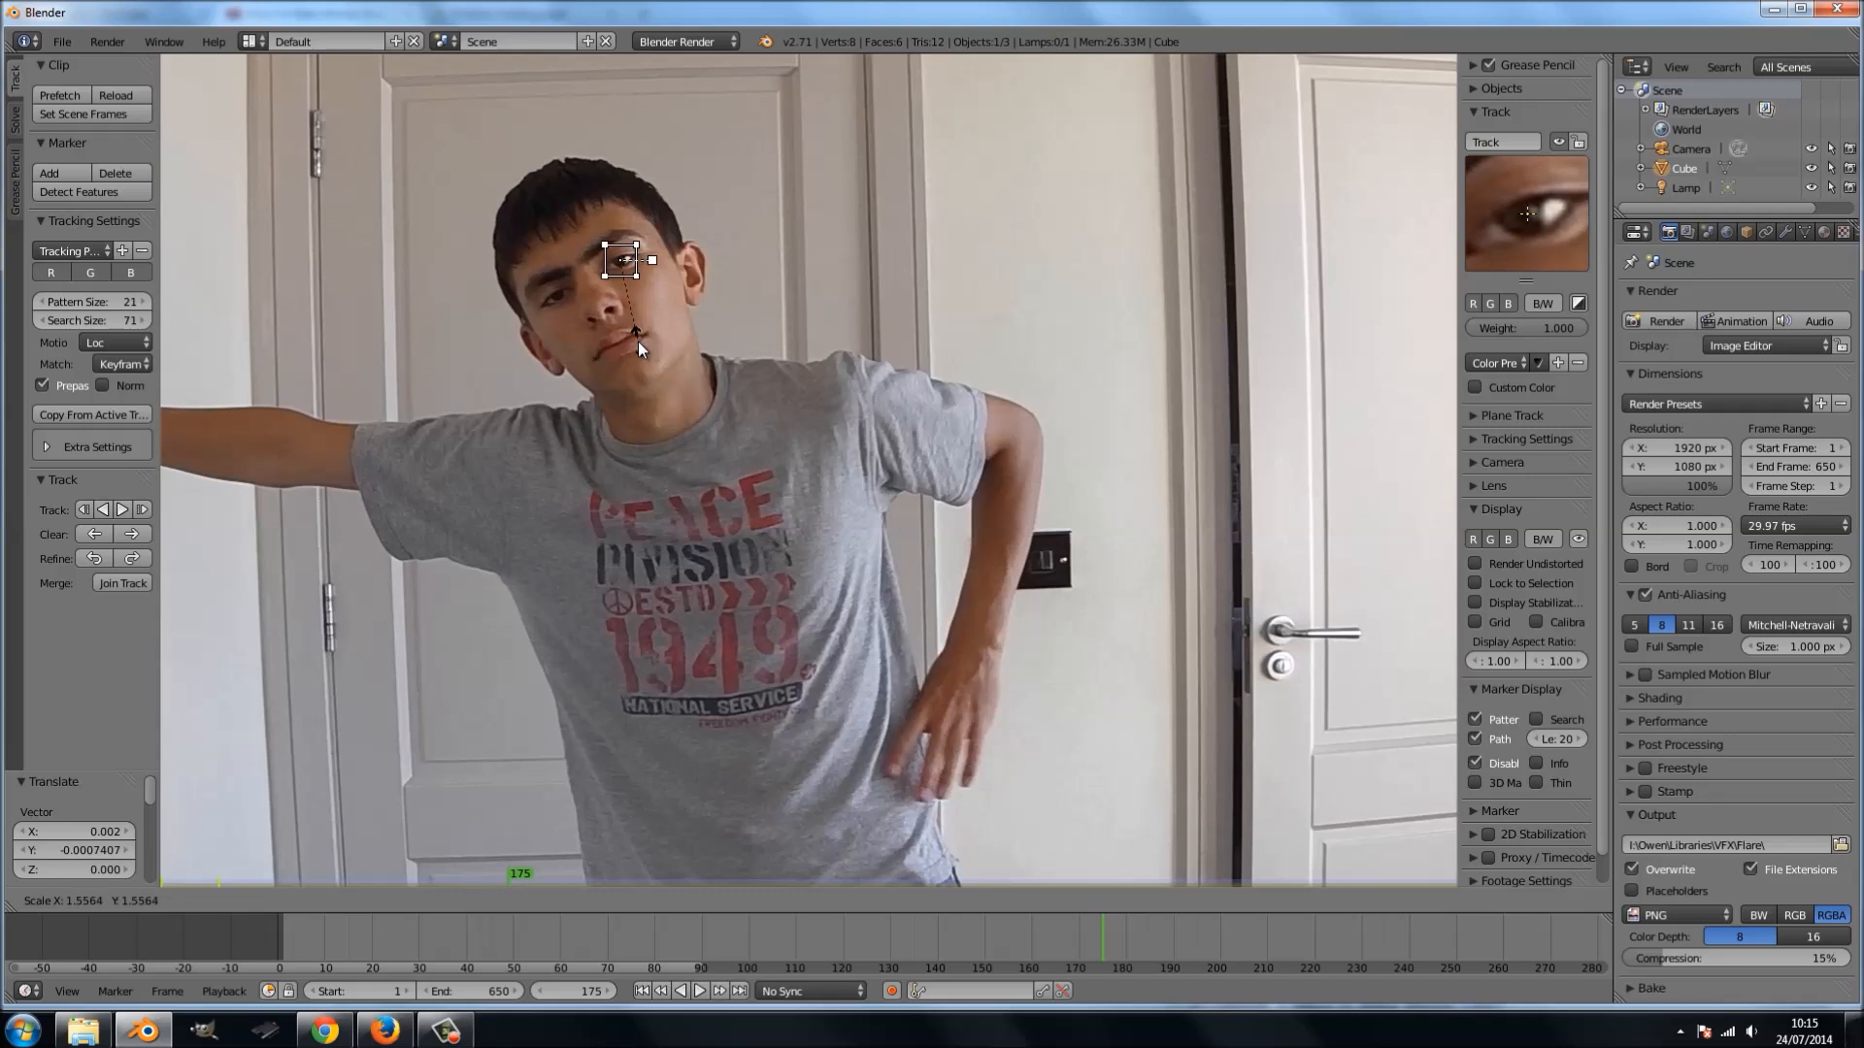
pyautogui.click(637, 355)
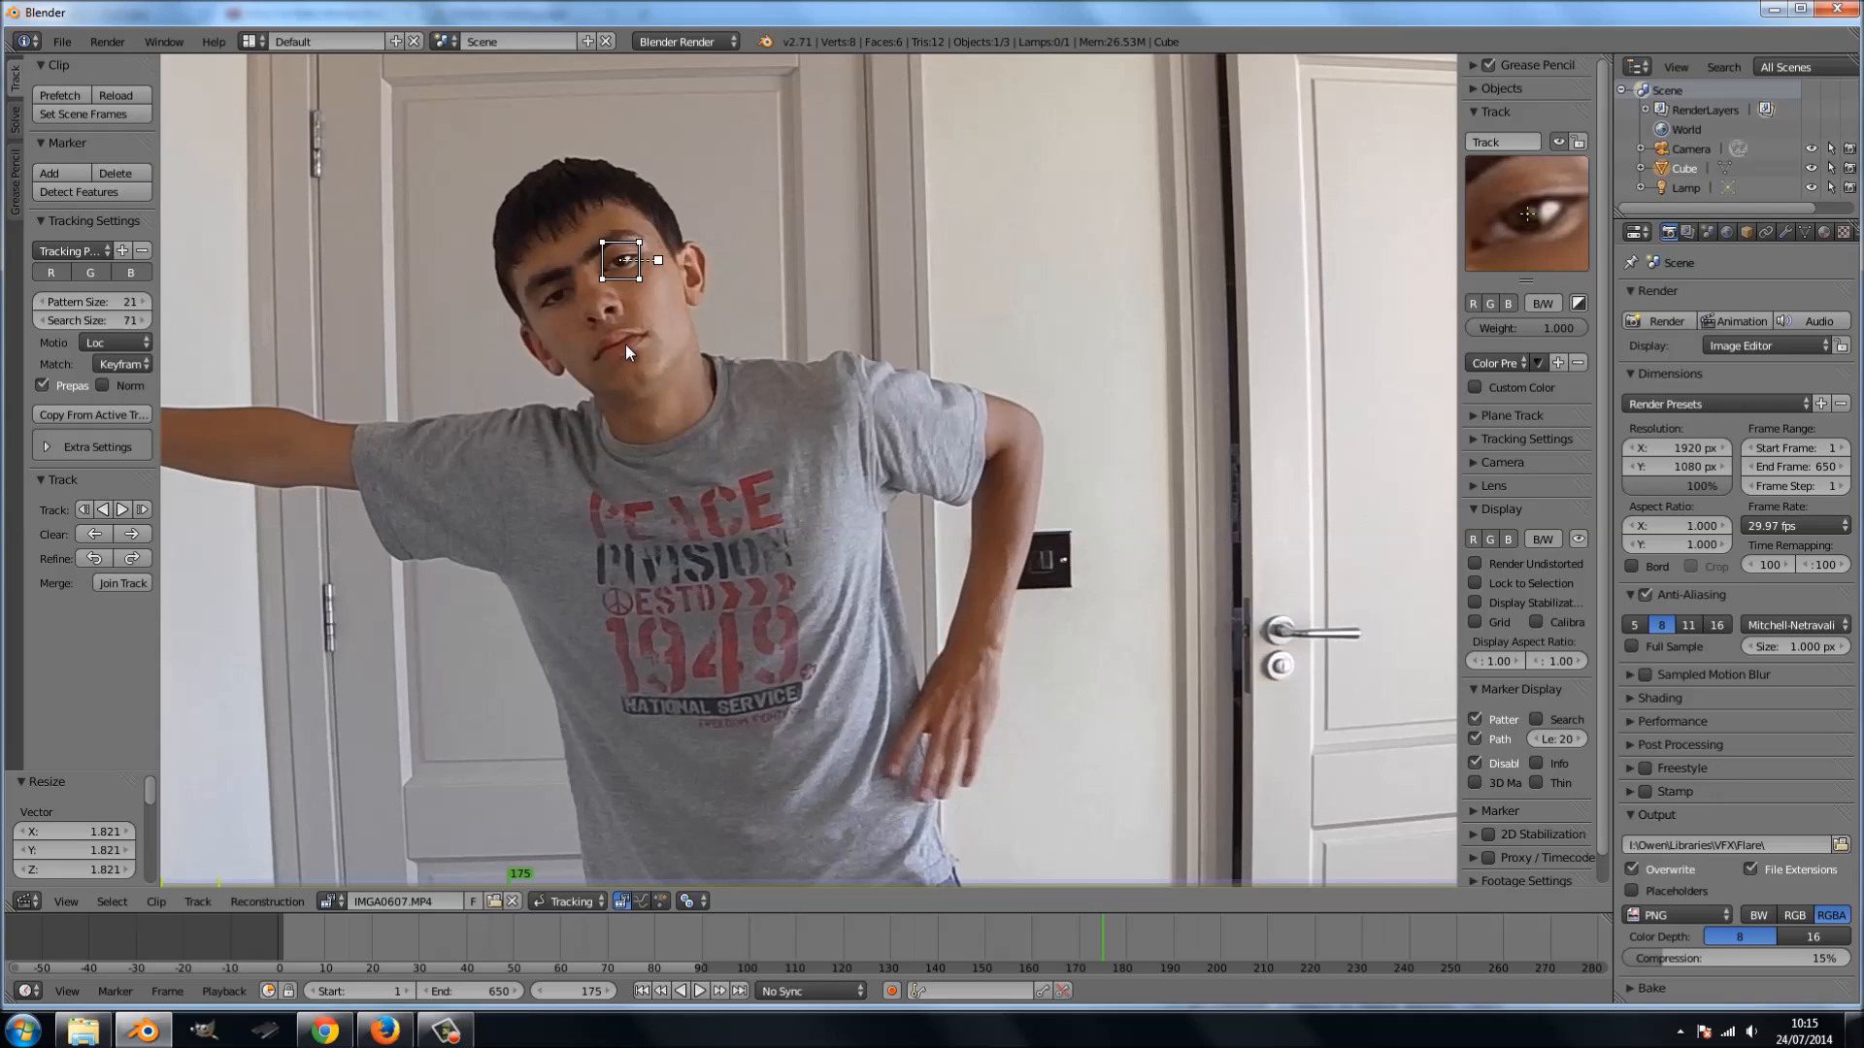
# - Track the left-eye marker forward from frame 175 and recentre it on the pupil at frame 185
pyautogui.hotkey('ctrl', 't')
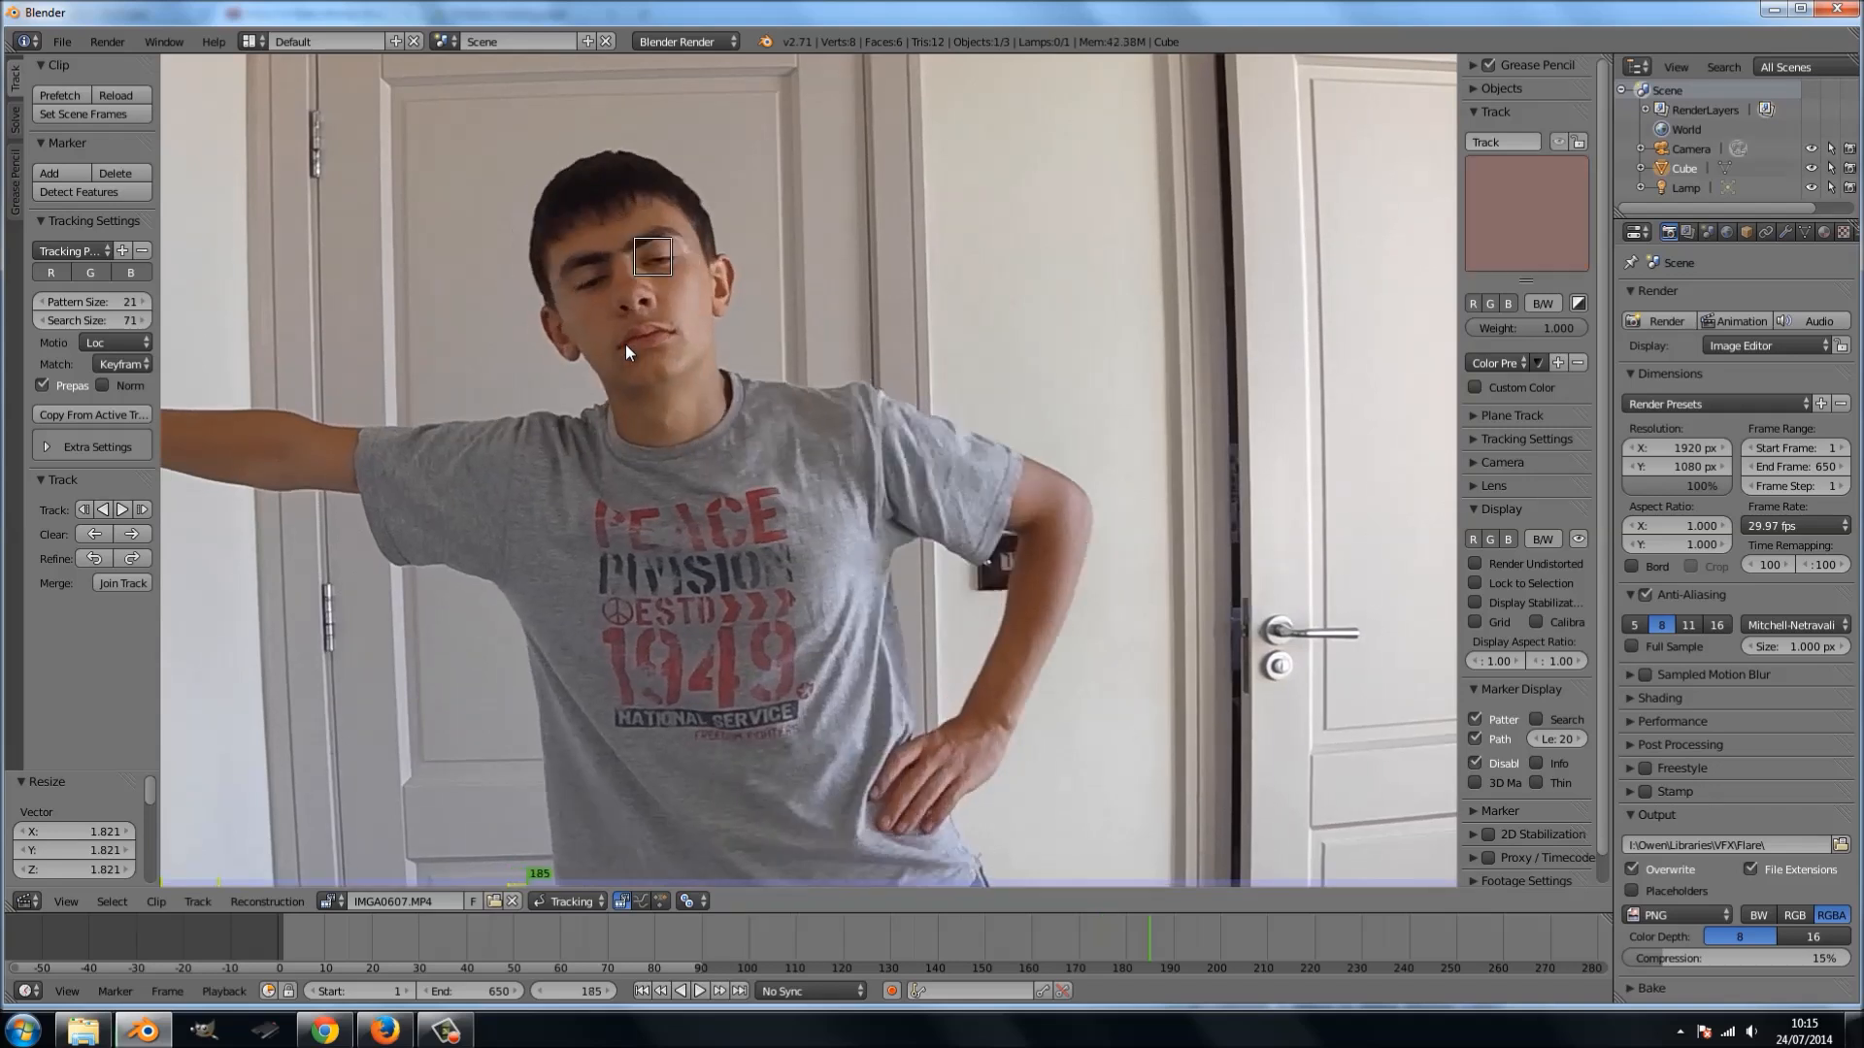
pyautogui.press('Left')
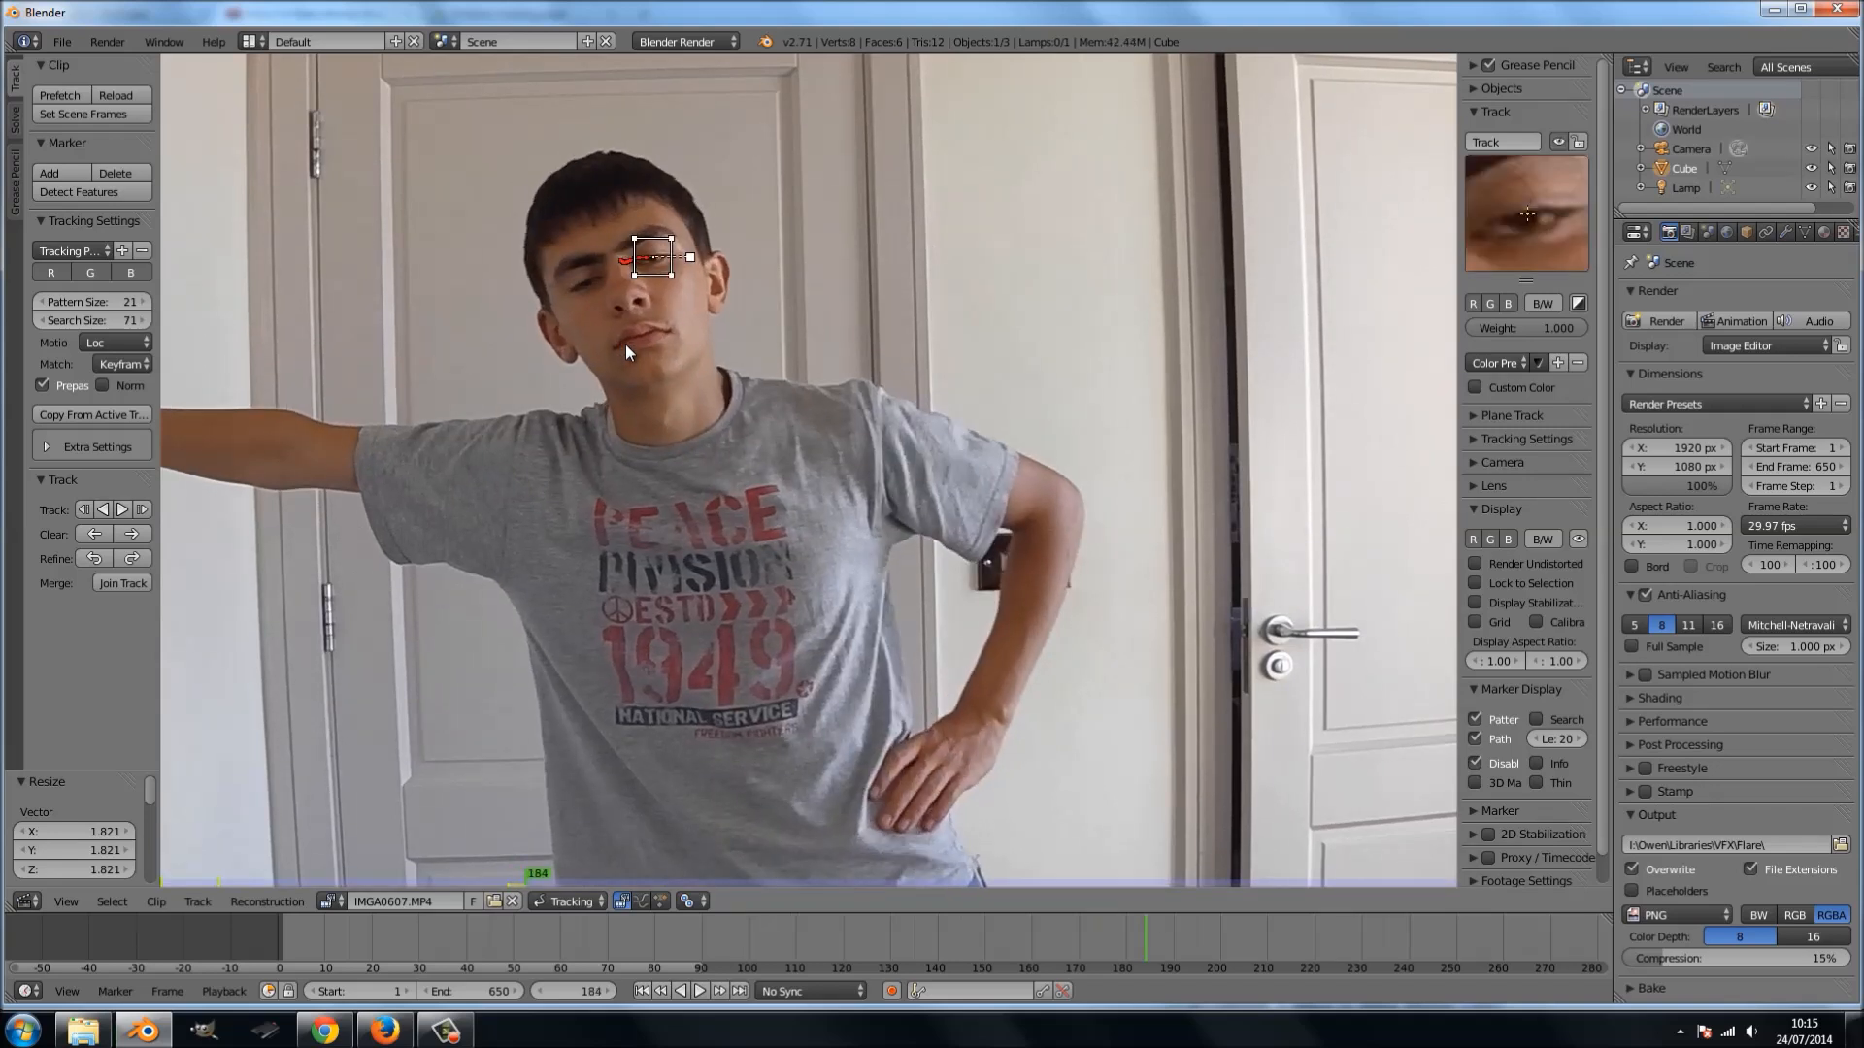
pyautogui.press('Right')
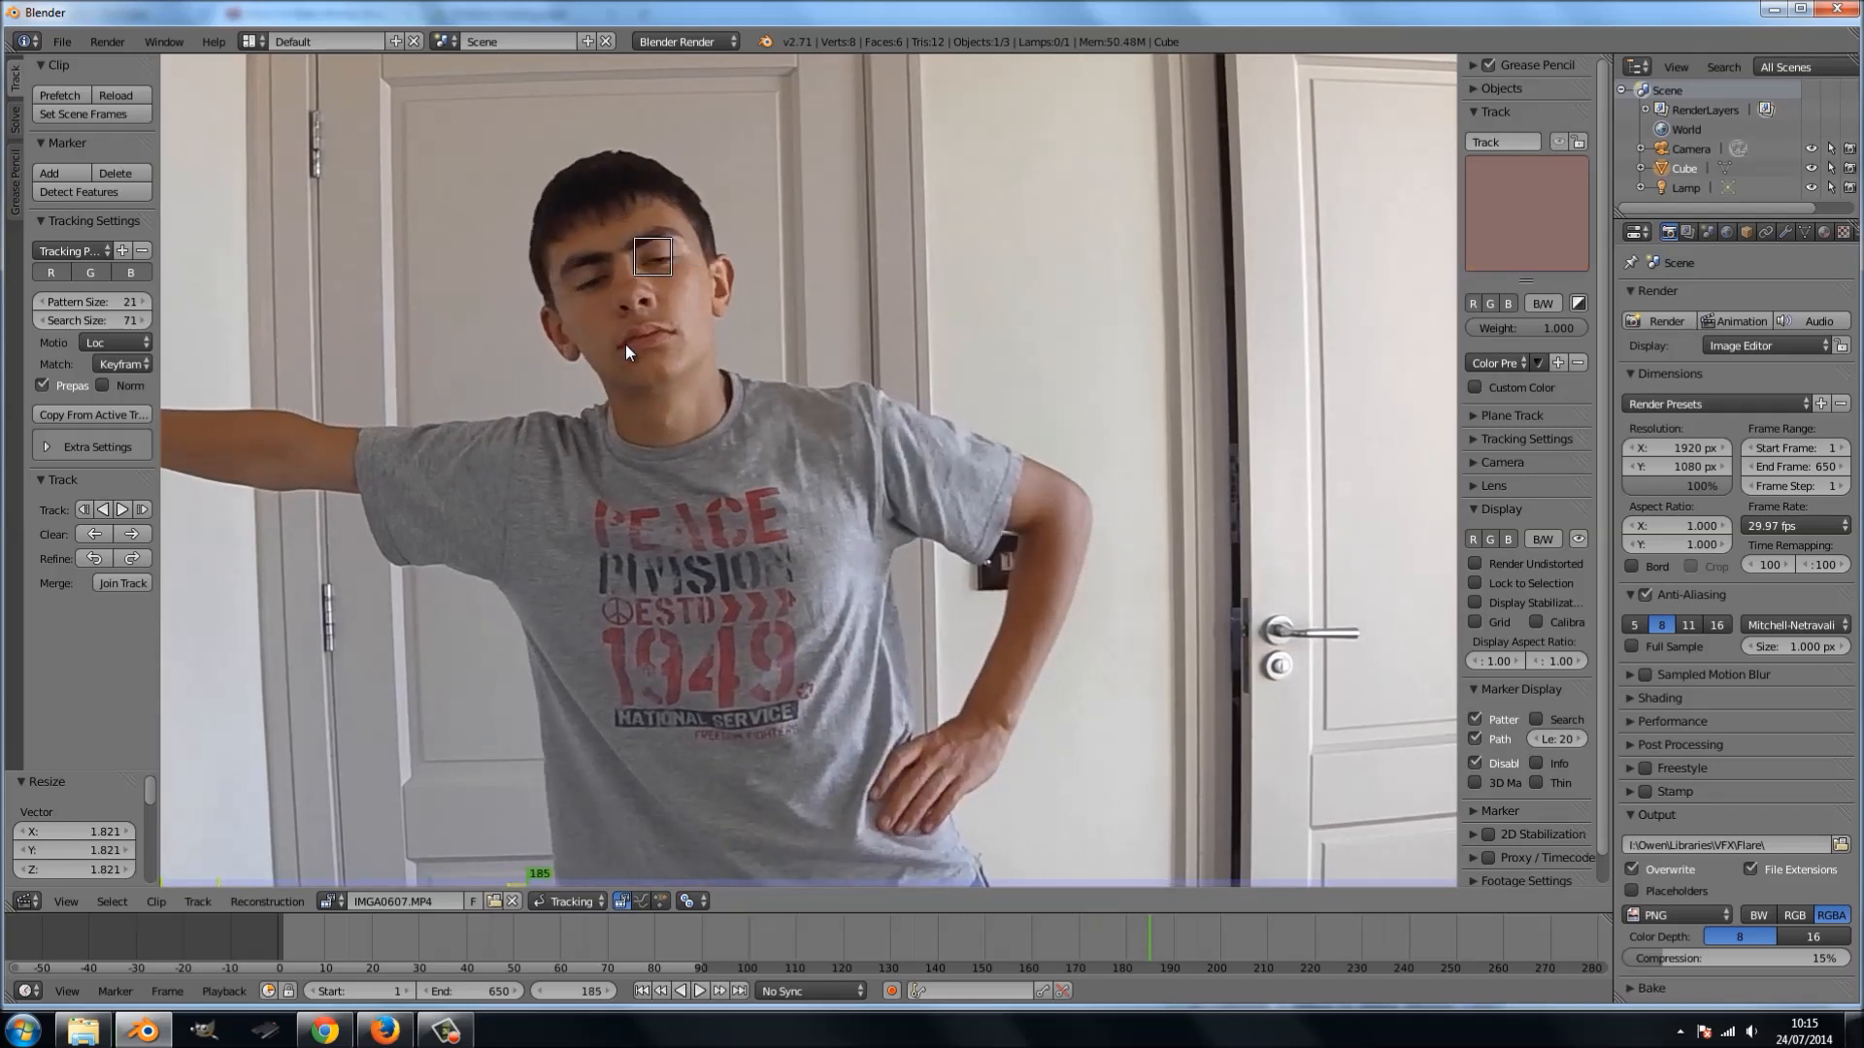
pyautogui.press('g')
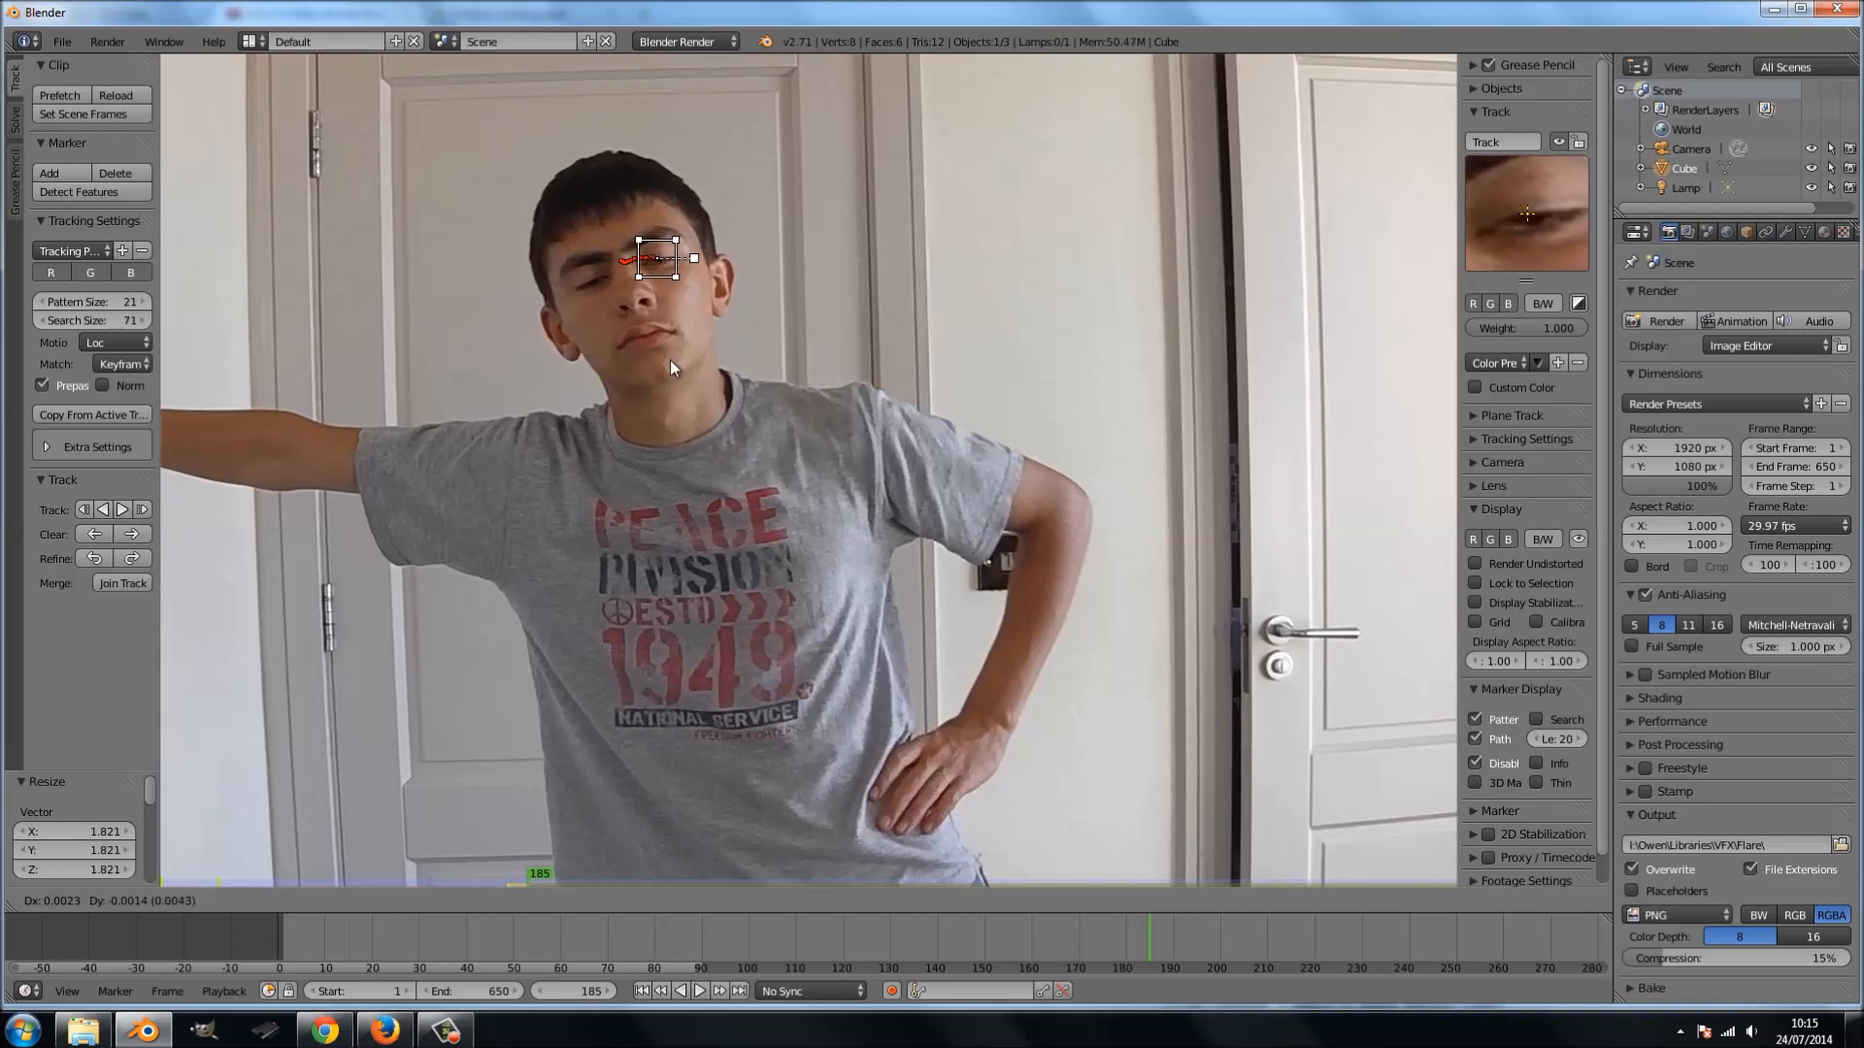
pyautogui.click(678, 363)
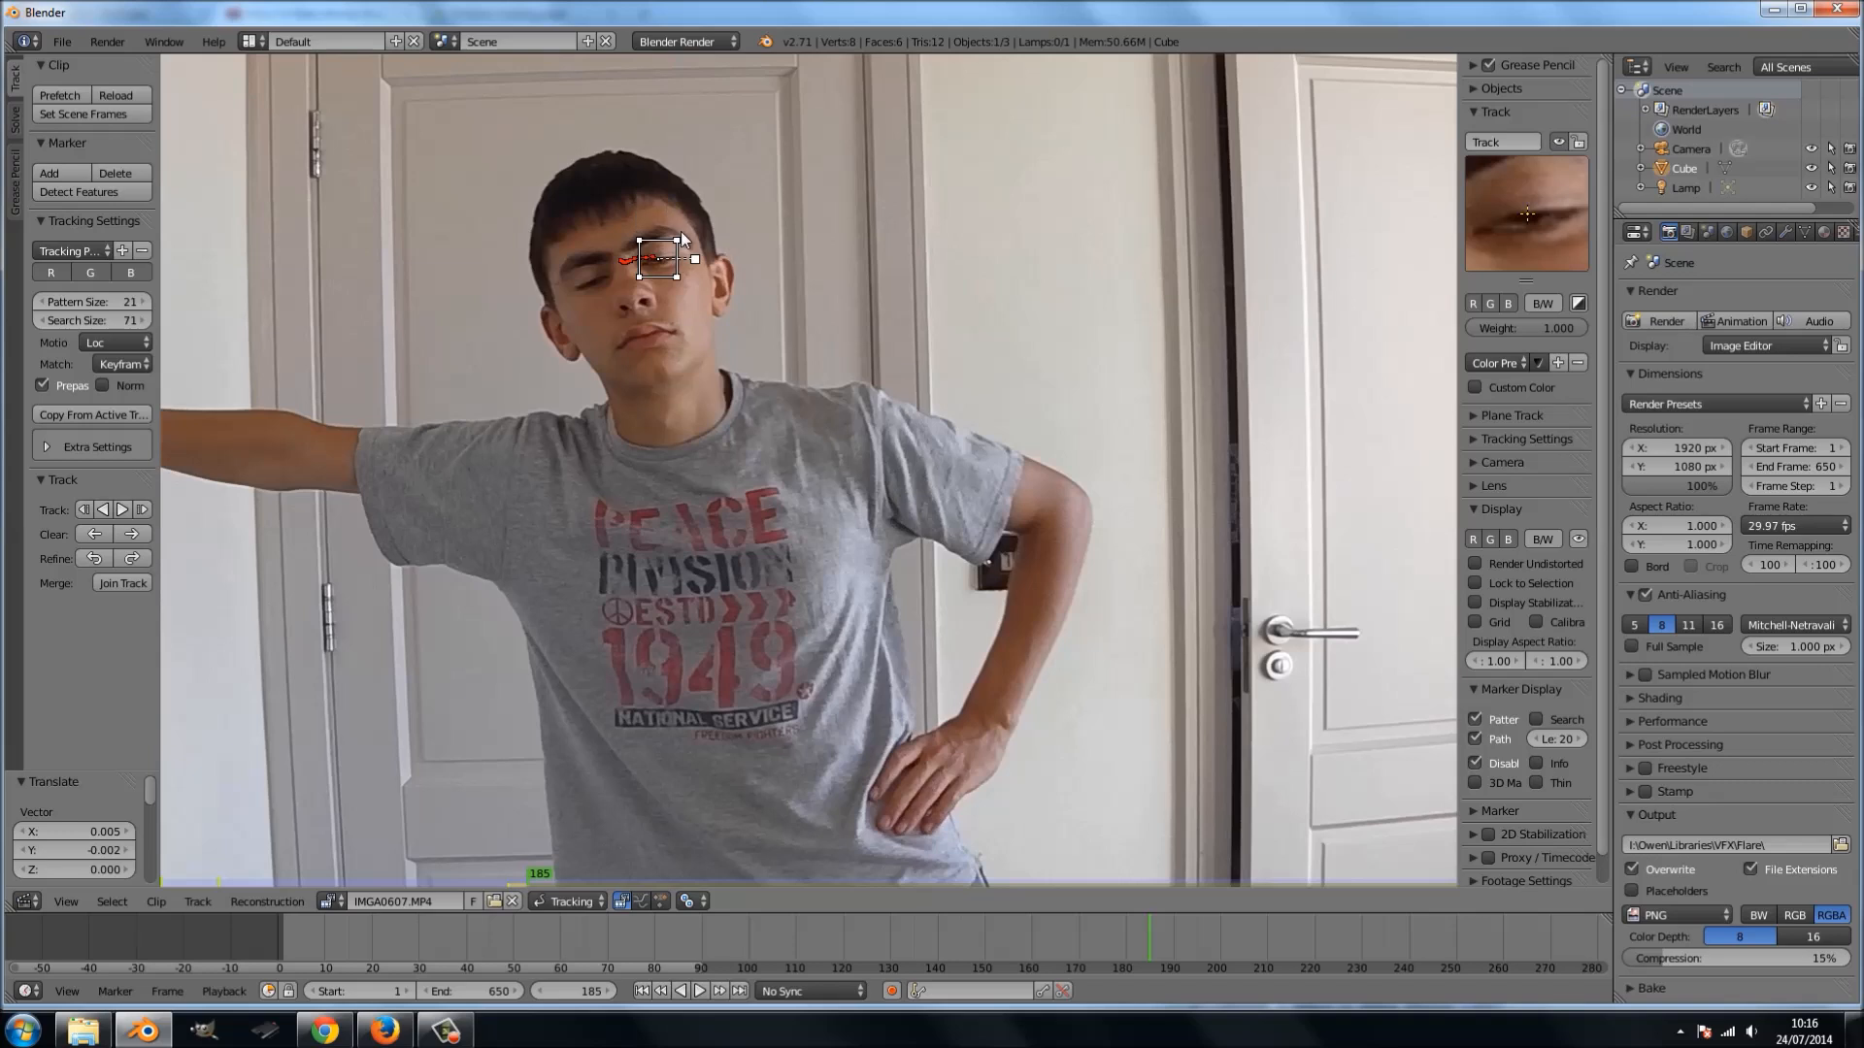
# - Continue tracking from frame 185, recentre the marker on the left eye at frame 191 and resume tracking forward
pyautogui.hotkey('ctrl', 't')
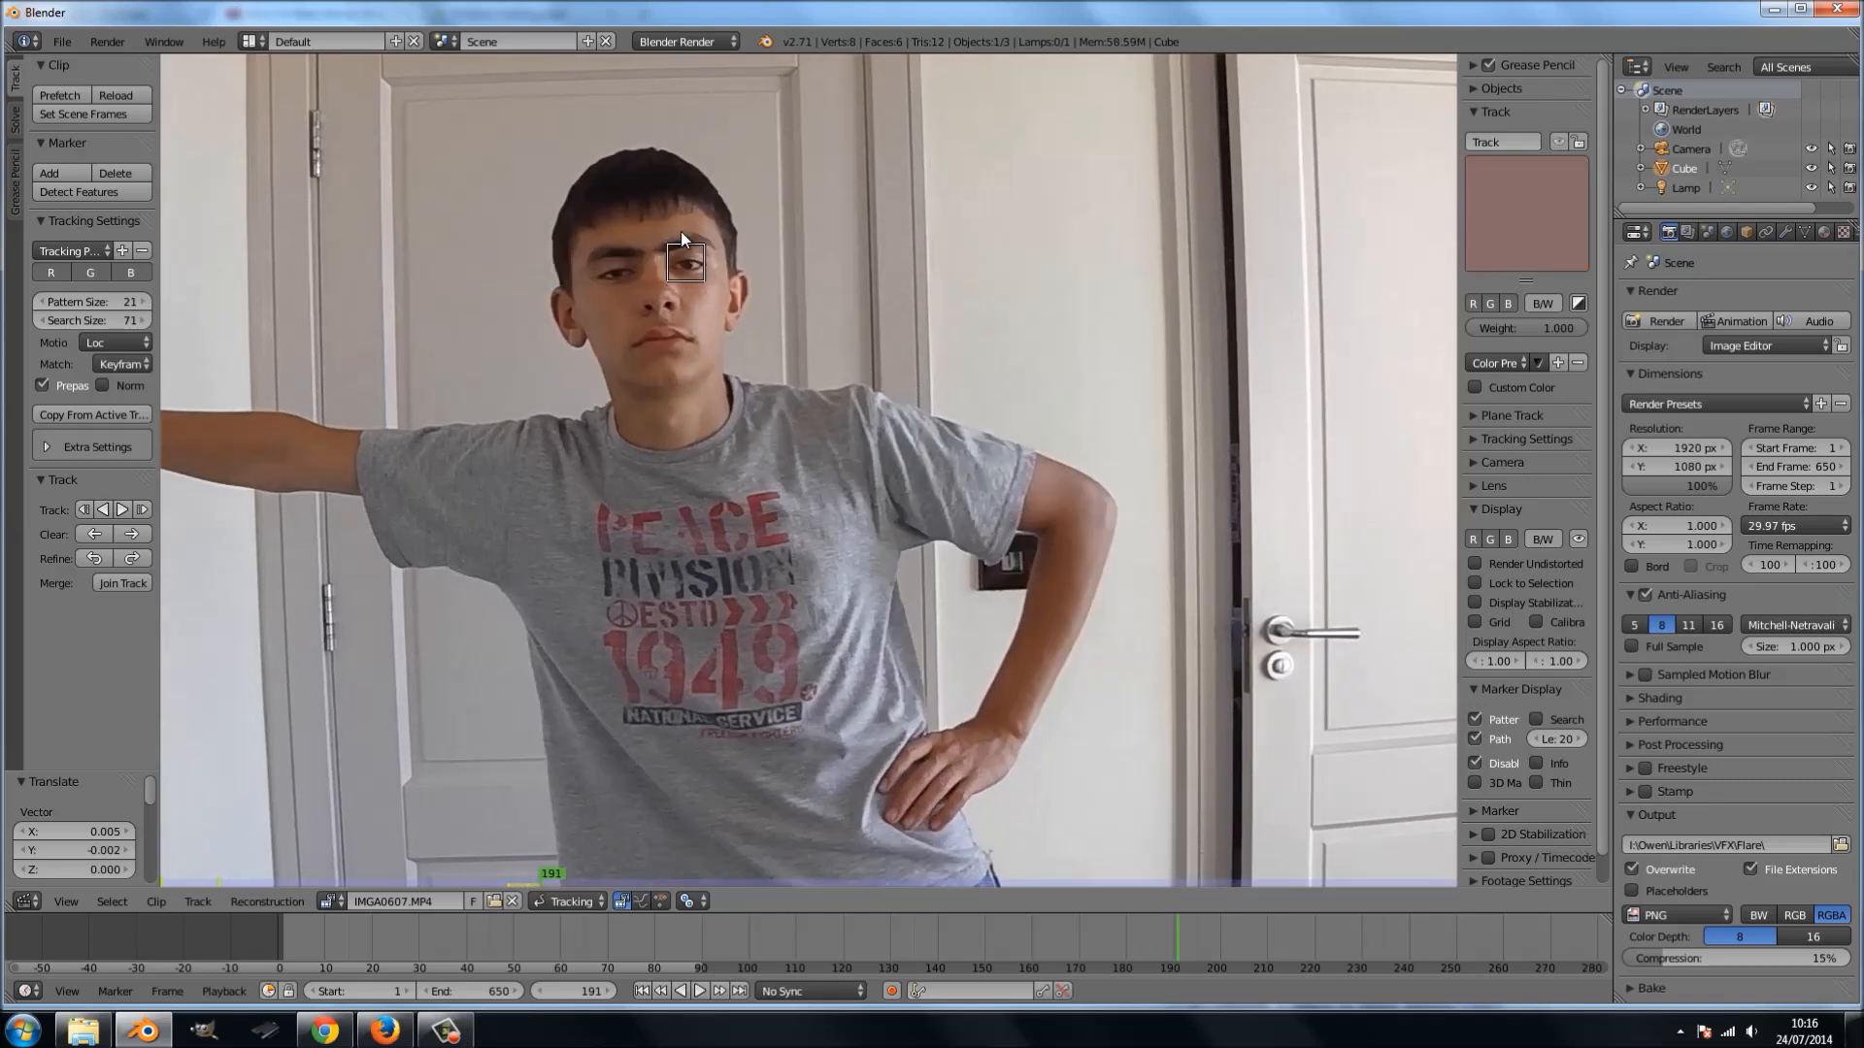
pyautogui.press('Left')
pyautogui.press('Right')
pyautogui.press('g')
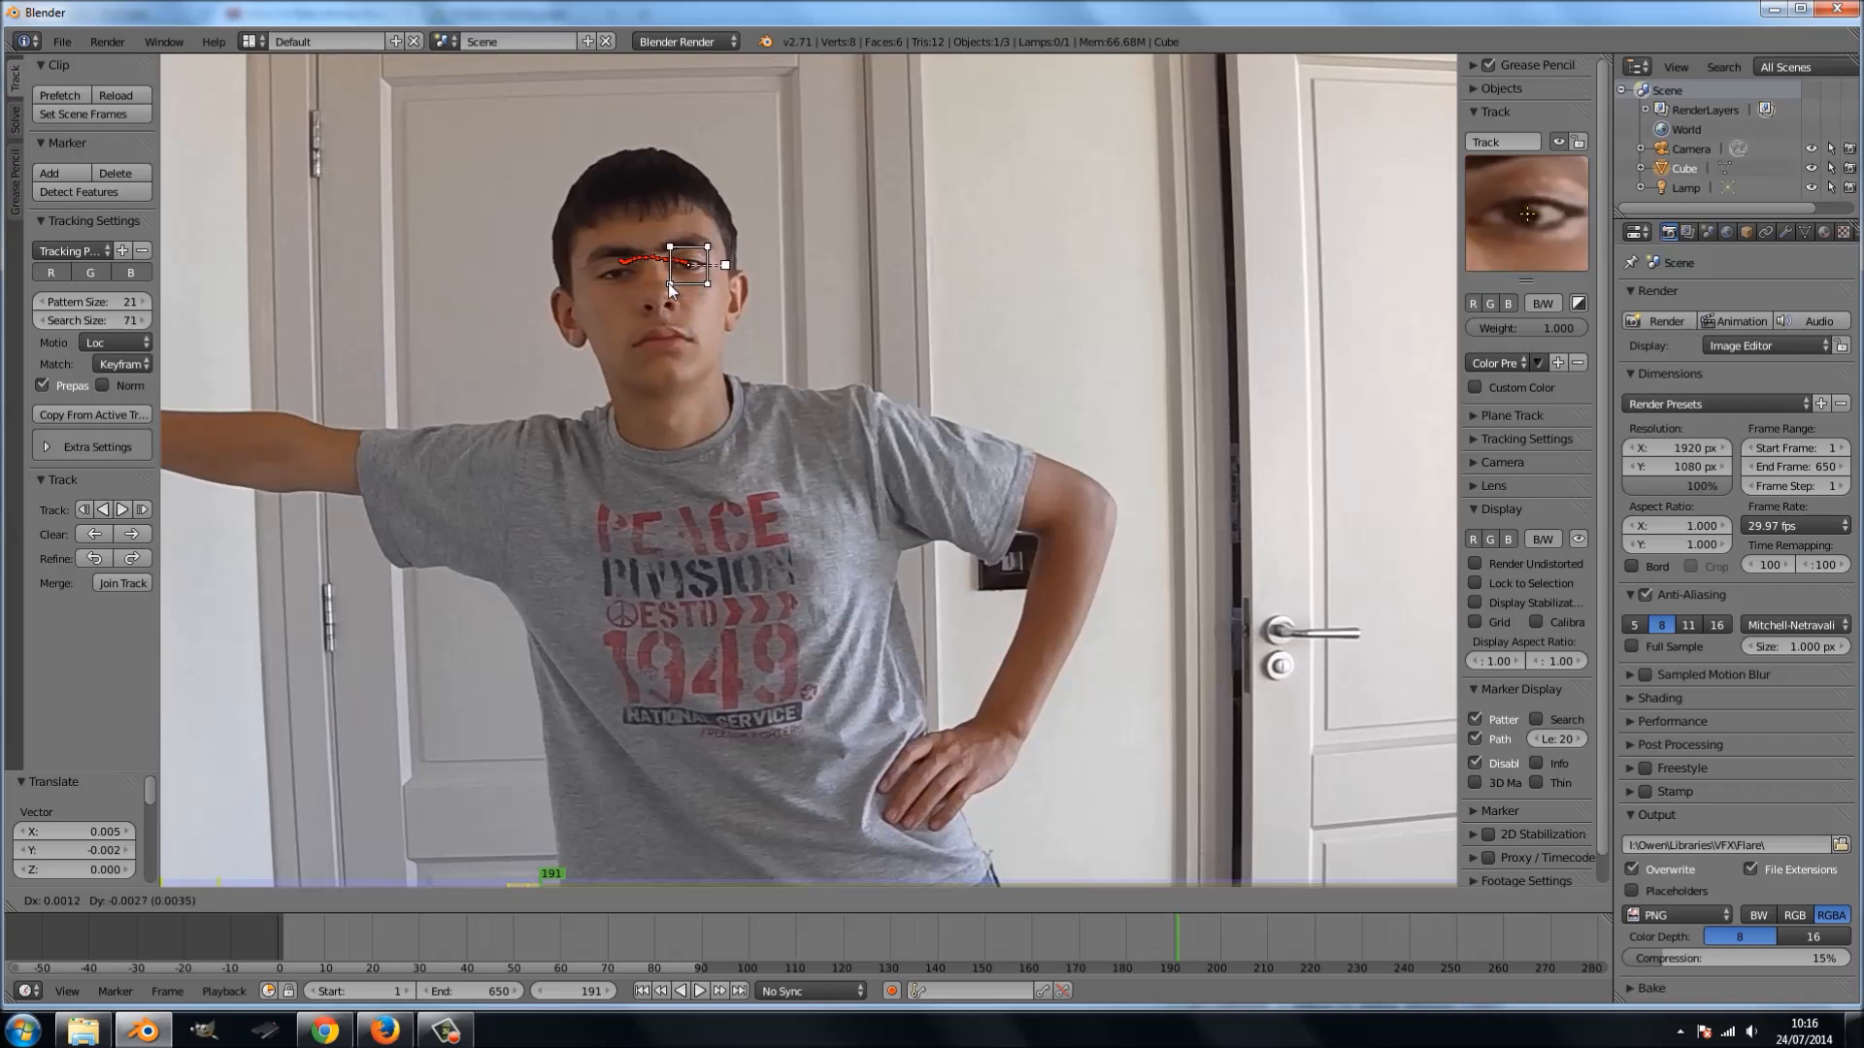
pyautogui.click(667, 282)
pyautogui.hotkey('ctrl', 't')
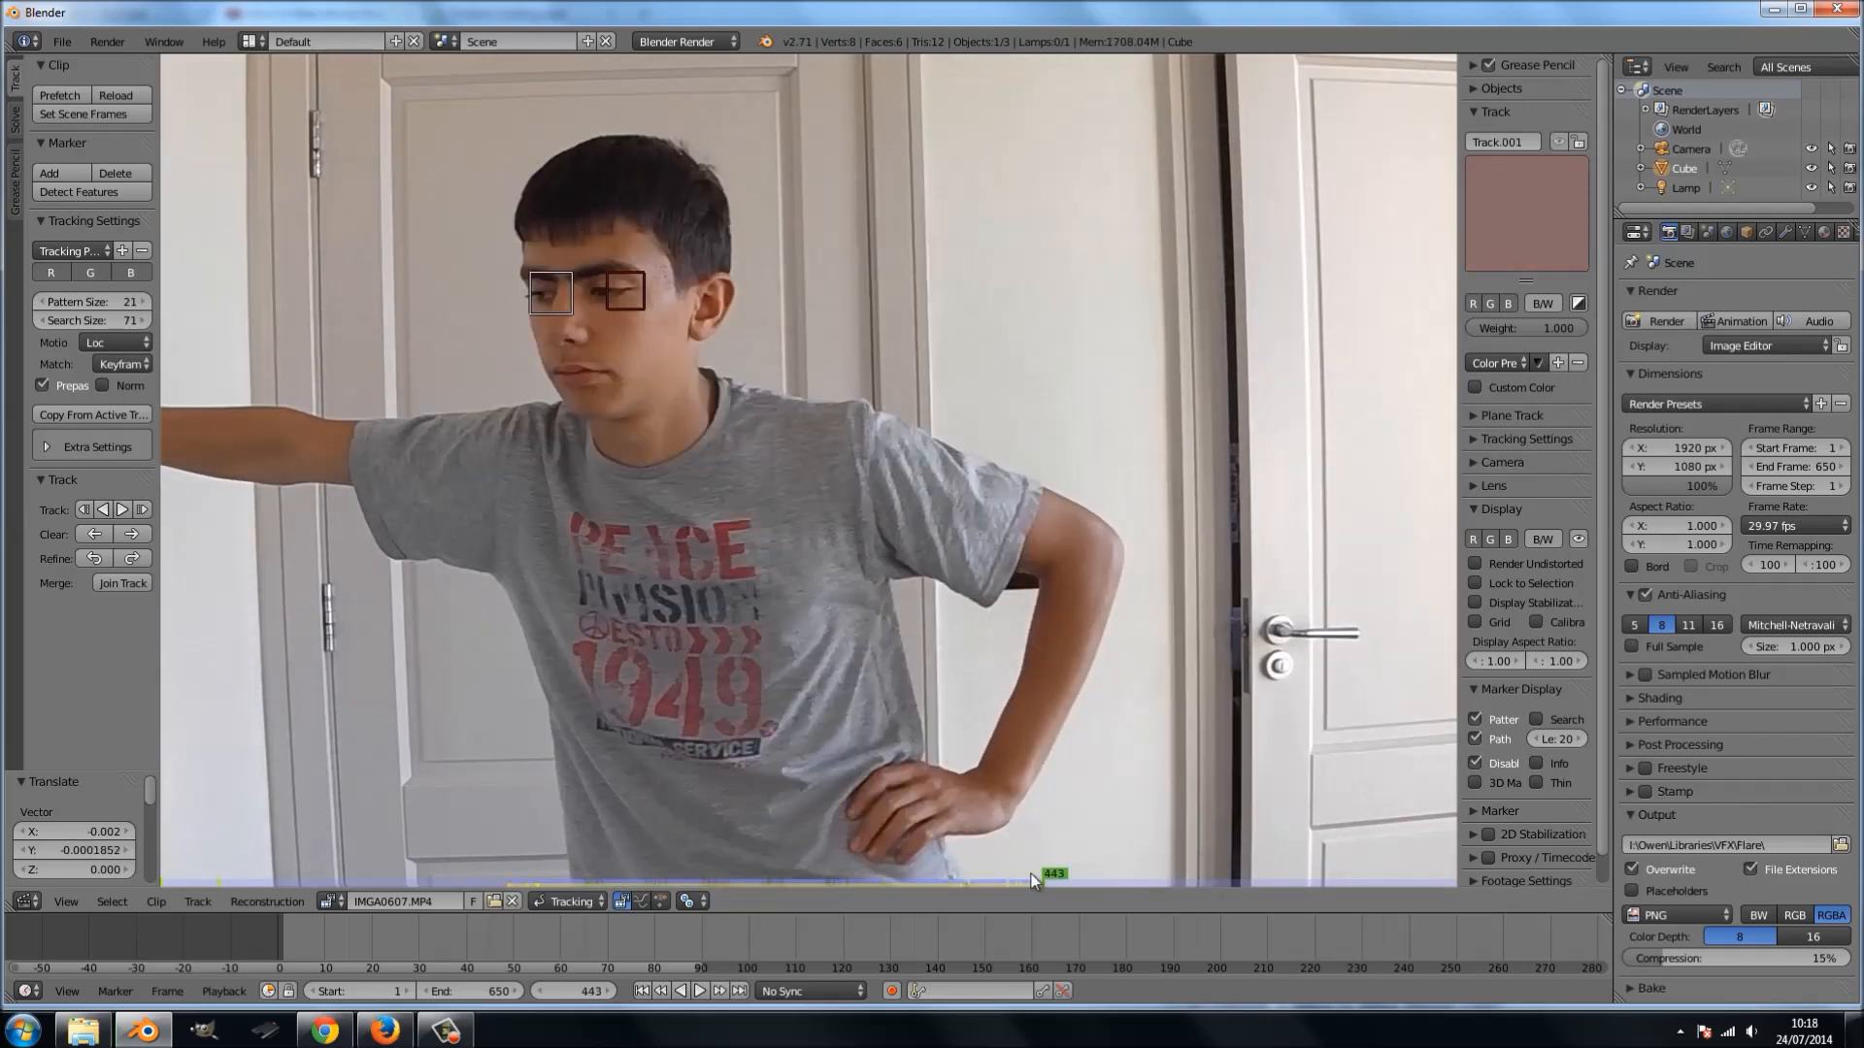
# - Step through the footage frame by frame from frame 176 to check that both markers follow the eyes
pyautogui.moveTo(1376, 947); pyautogui.dragTo(1296, 942, button='middle')
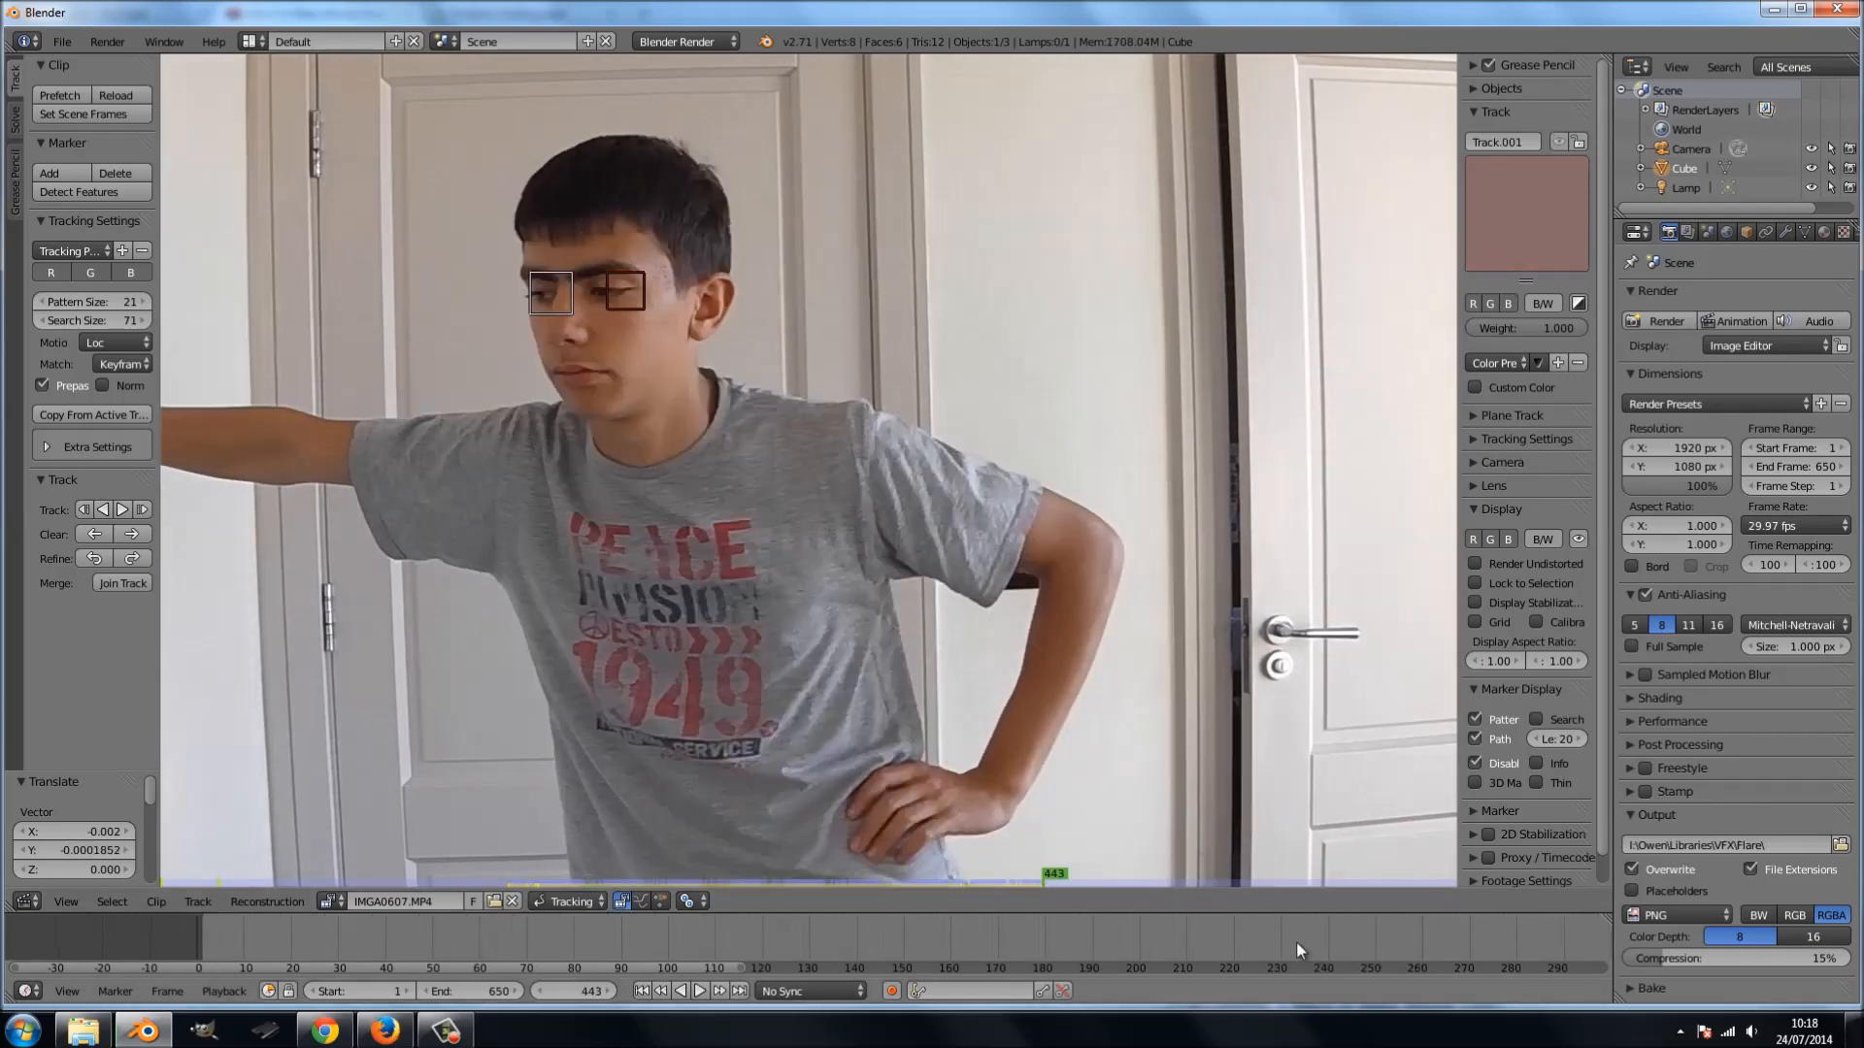
pyautogui.click(1028, 935)
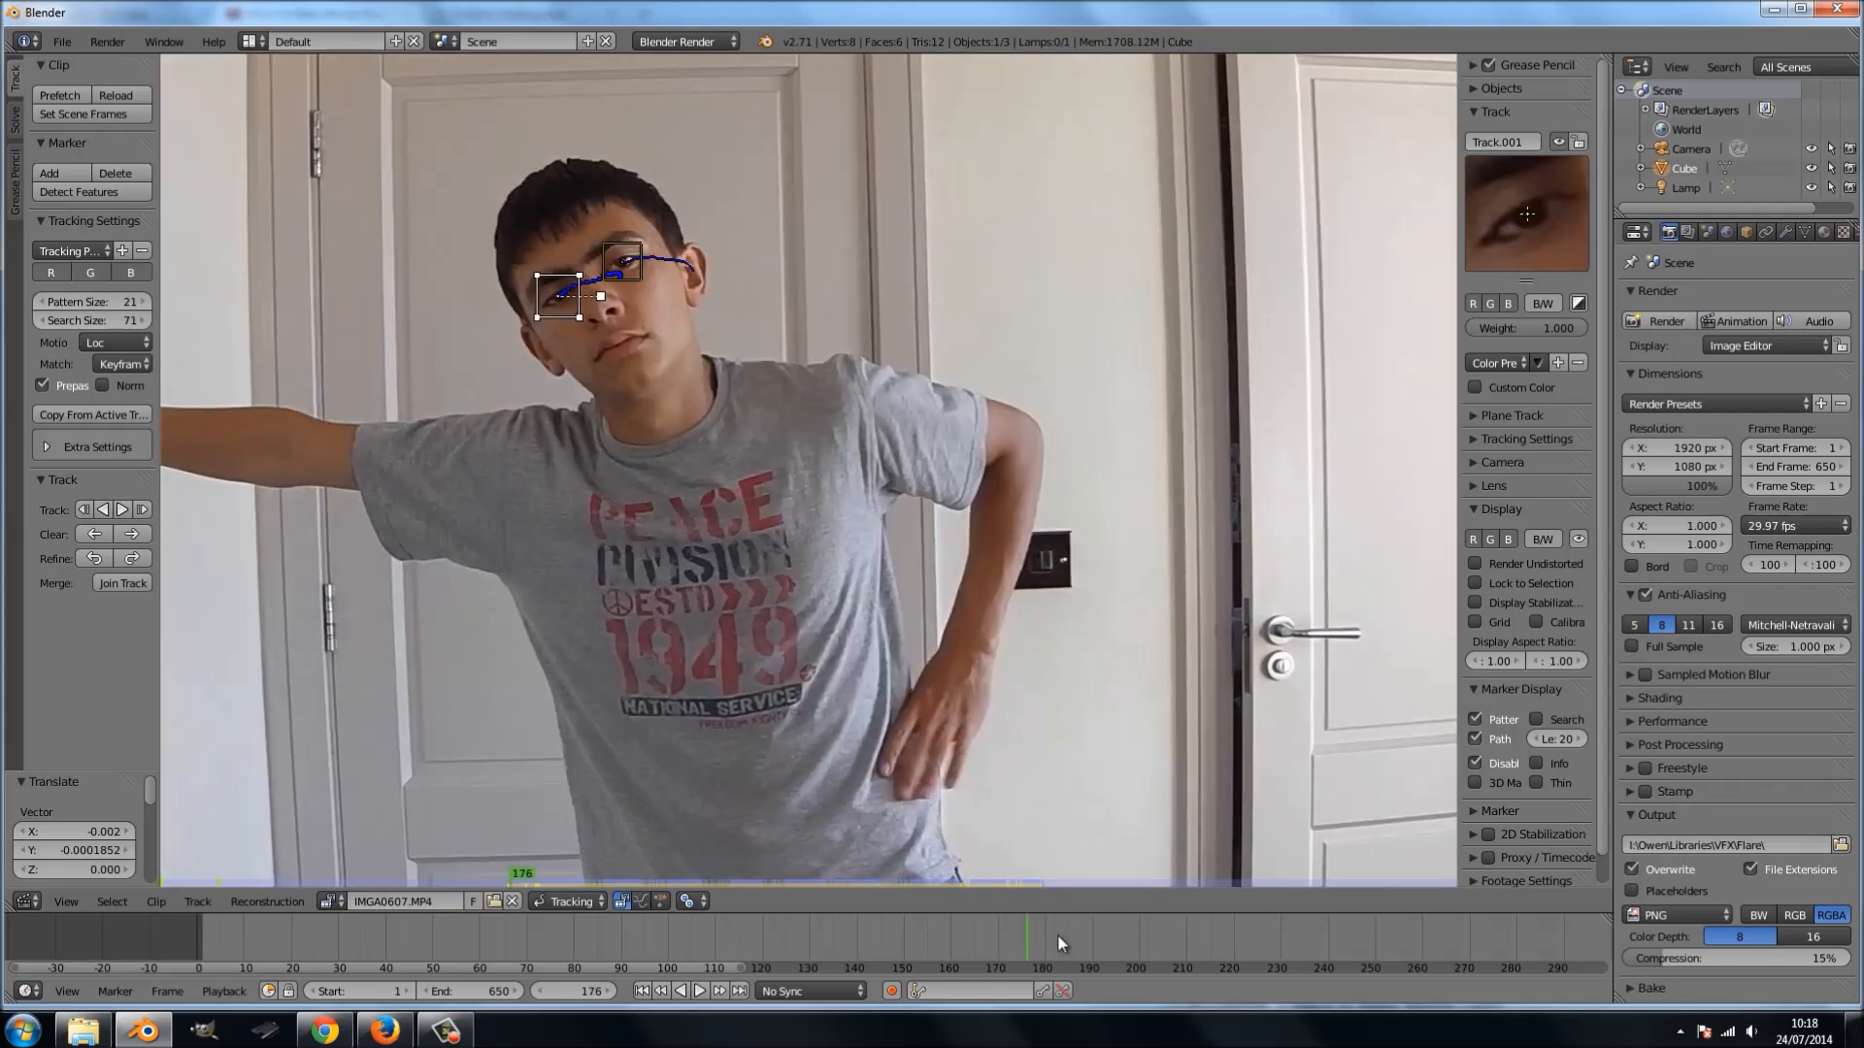
pyautogui.press('Right')
pyautogui.press('Right')
pyautogui.press('Right')
pyautogui.press('Right')
pyautogui.press('Right')
pyautogui.press('Right')
pyautogui.press('Right')
pyautogui.press('Right')
pyautogui.press('Right')
pyautogui.press('Right')
pyautogui.press('Right')
pyautogui.press('Right')
pyautogui.press('Right')
pyautogui.press('Right')
pyautogui.press('Right')
pyautogui.press('Right')
pyautogui.press('Right')
pyautogui.press('Right')
pyautogui.press('Right')
pyautogui.press('Right')
pyautogui.press('Right')
pyautogui.press('Right')
pyautogui.press('Right')
pyautogui.press('Right')
pyautogui.press('Right')
pyautogui.press('Right')
pyautogui.press('Right')
pyautogui.press('Right')
pyautogui.press('Right')
pyautogui.press('Right')
pyautogui.press('Right')
pyautogui.press('Right')
pyautogui.press('Right')
pyautogui.press('Right')
pyautogui.press('Right')
pyautogui.press('Right')
pyautogui.press('Right')
pyautogui.press('Right')
pyautogui.press('Right')
pyautogui.press('Right')
pyautogui.press('Right')
pyautogui.press('Right')
pyautogui.press('Right')
pyautogui.press('Right')
pyautogui.press('Right')
pyautogui.press('Right')
pyautogui.press('Right')
pyautogui.press('Right')
pyautogui.press('Right')
pyautogui.press('Right')
pyautogui.press('Right')
pyautogui.press('Right')
pyautogui.press('Right')
pyautogui.press('Right')
pyautogui.press('Right')
pyautogui.press('Right')
pyautogui.press('Right')
pyautogui.press('Right')
pyautogui.press('Right')
pyautogui.press('Right')
pyautogui.press('Right')
pyautogui.press('Right')
pyautogui.press('Right')
pyautogui.press('Right')
pyautogui.press('Right')
pyautogui.press('Right')
pyautogui.press('Right')
pyautogui.press('Right')
pyautogui.press('Right')
pyautogui.press('Right')
pyautogui.press('Right')
pyautogui.press('Right')
pyautogui.press('Right')
pyautogui.press('Right')
pyautogui.press('Right')
pyautogui.press('Right')
pyautogui.press('Right')
pyautogui.press('Right')
pyautogui.press('Right')
pyautogui.press('Right')
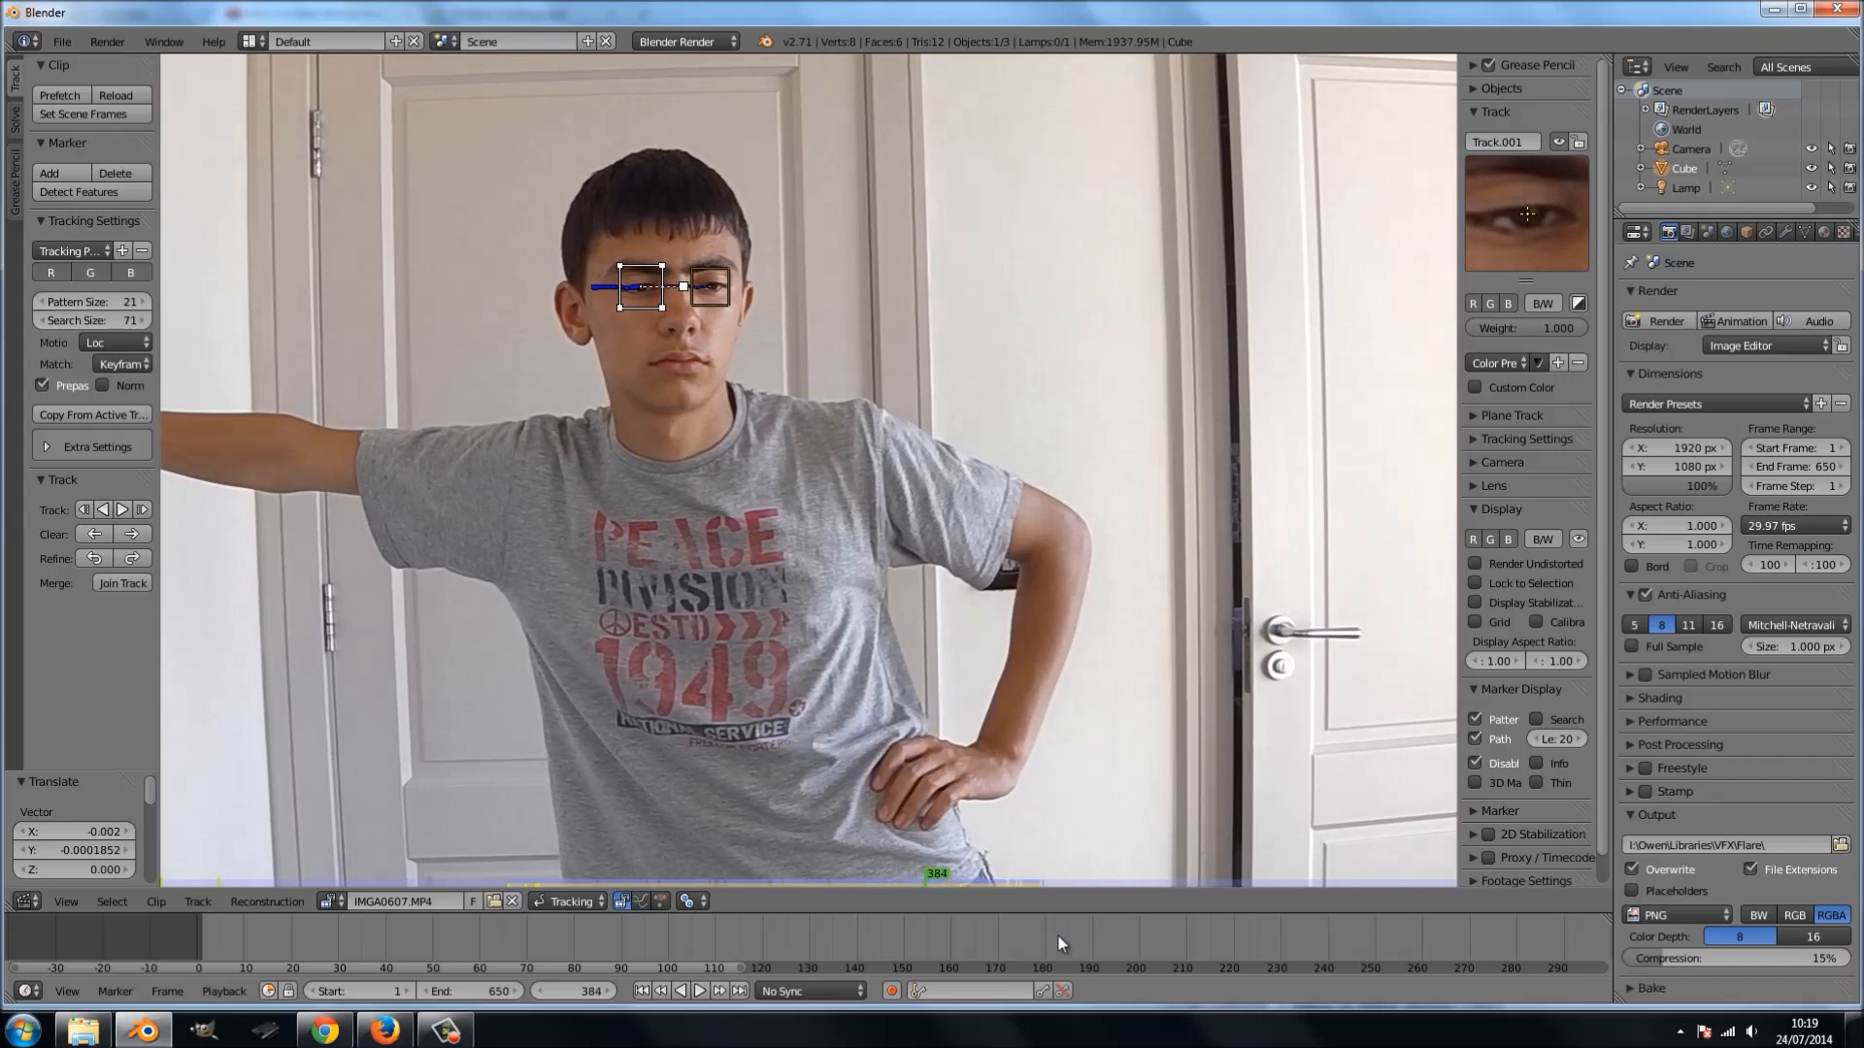
pyautogui.press('Right')
pyautogui.press('Right')
pyautogui.press('Right')
pyautogui.press('Right')
pyautogui.press('Right')
pyautogui.press('Right')
pyautogui.press('Right')
pyautogui.press('Right')
pyautogui.press('Right')
pyautogui.press('Right')
pyautogui.press('Right')
pyautogui.press('Right')
pyautogui.press('Right')
pyautogui.press('Right')
pyautogui.press('Right')
pyautogui.press('Right')
pyautogui.press('Right')
pyautogui.press('Right')
pyautogui.press('Right')
pyautogui.press('Right')
pyautogui.press('Left')
pyautogui.press('Left')
pyautogui.press('Left')
pyautogui.press('Left')
pyautogui.press('Left')
pyautogui.press('Left')
pyautogui.press('Left')
pyautogui.press('Left')
pyautogui.press('Left')
pyautogui.press('Left')
pyautogui.press('Left')
pyautogui.press('Left')
pyautogui.press('Left')
pyautogui.press('Left')
pyautogui.press('Left')
pyautogui.press('Left')
pyautogui.press('Left')
pyautogui.press('Left')
pyautogui.press('Left')
pyautogui.press('Left')
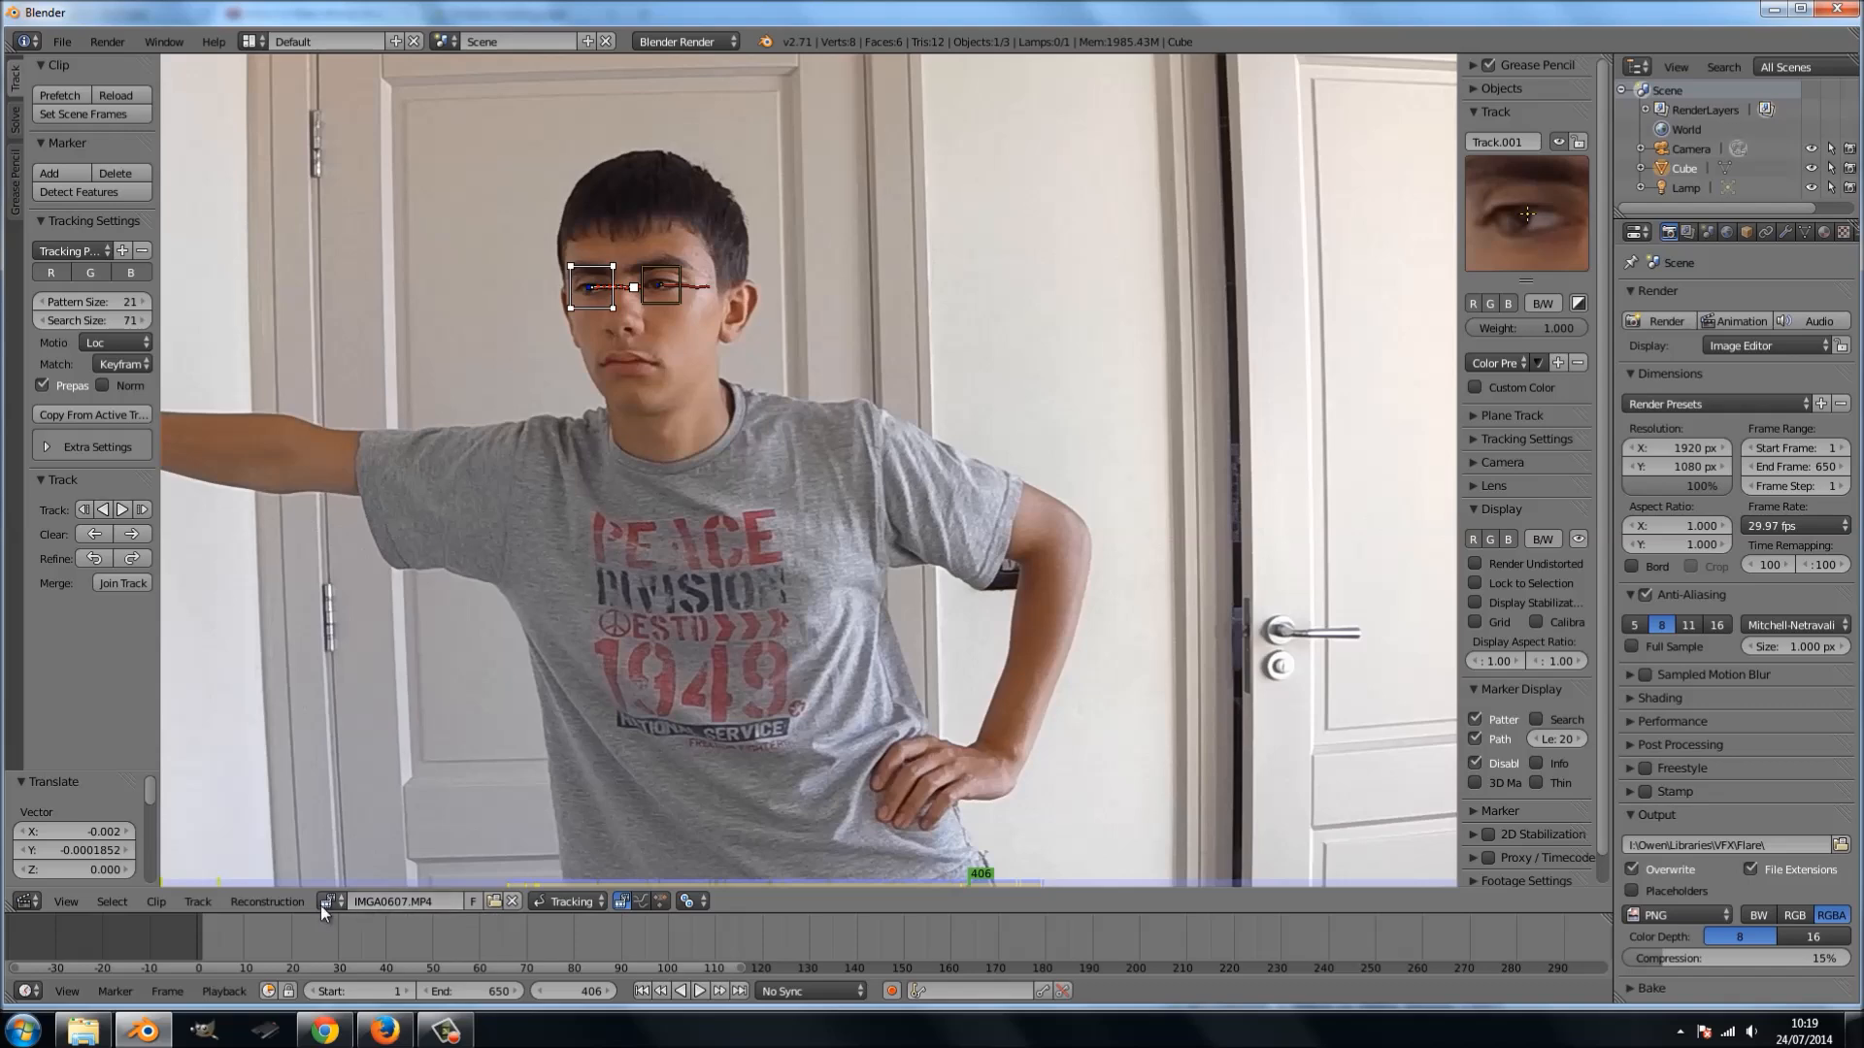
# - Delete the default cube and lamp in the 3D view and align the camera to the front view
pyautogui.click(28, 901)
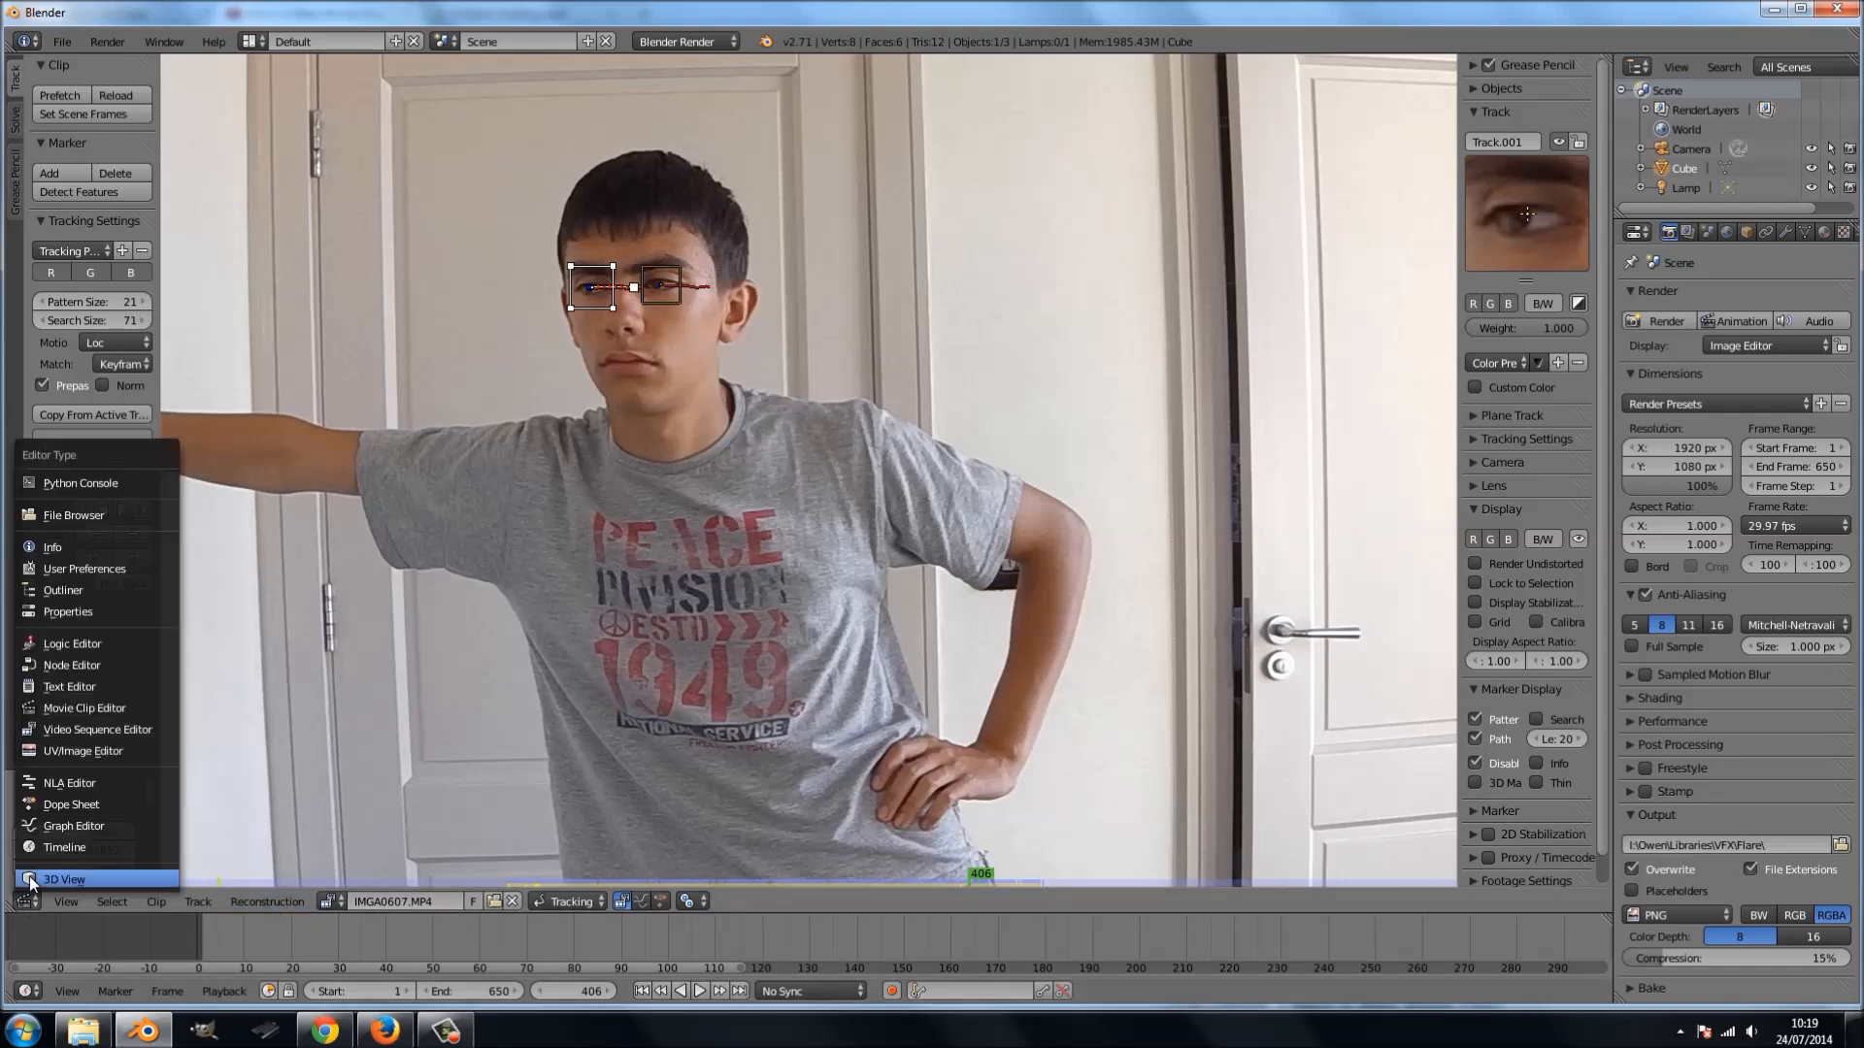
pyautogui.click(29, 875)
pyautogui.press('x')
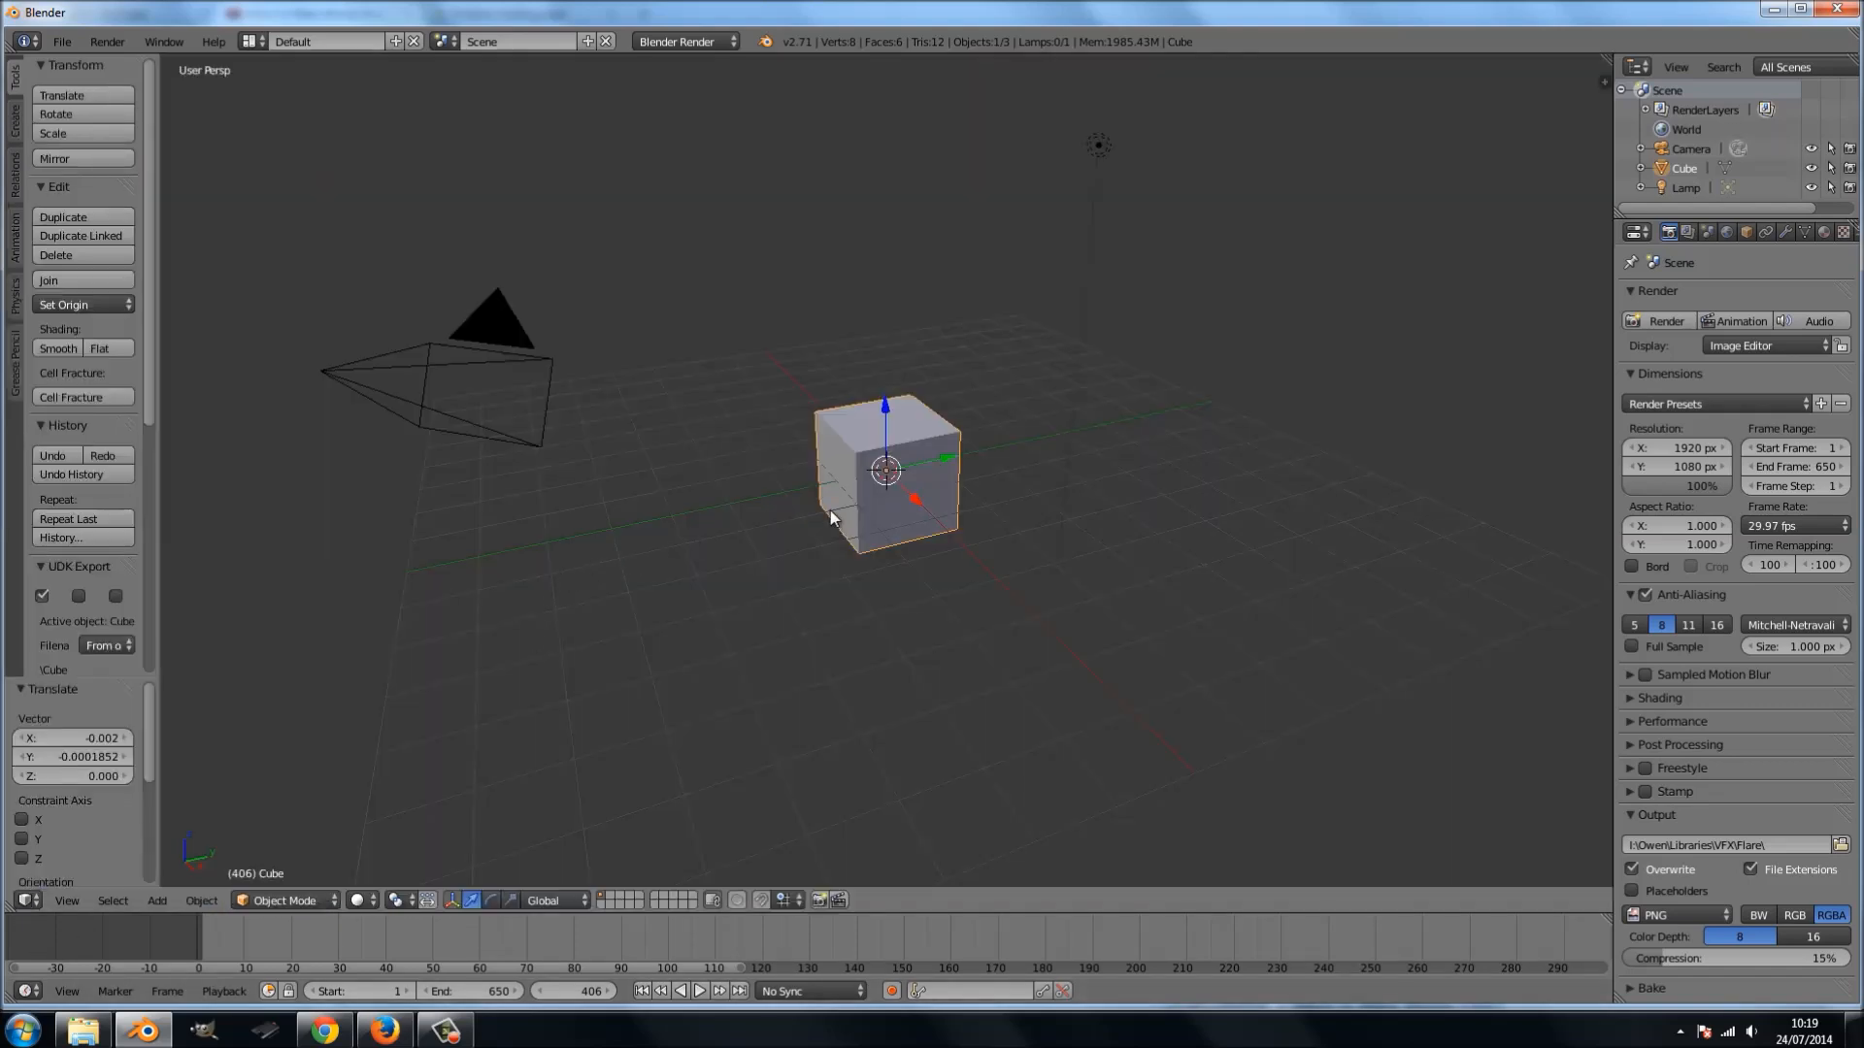
pyautogui.click(829, 508)
pyautogui.rightClick(1092, 163)
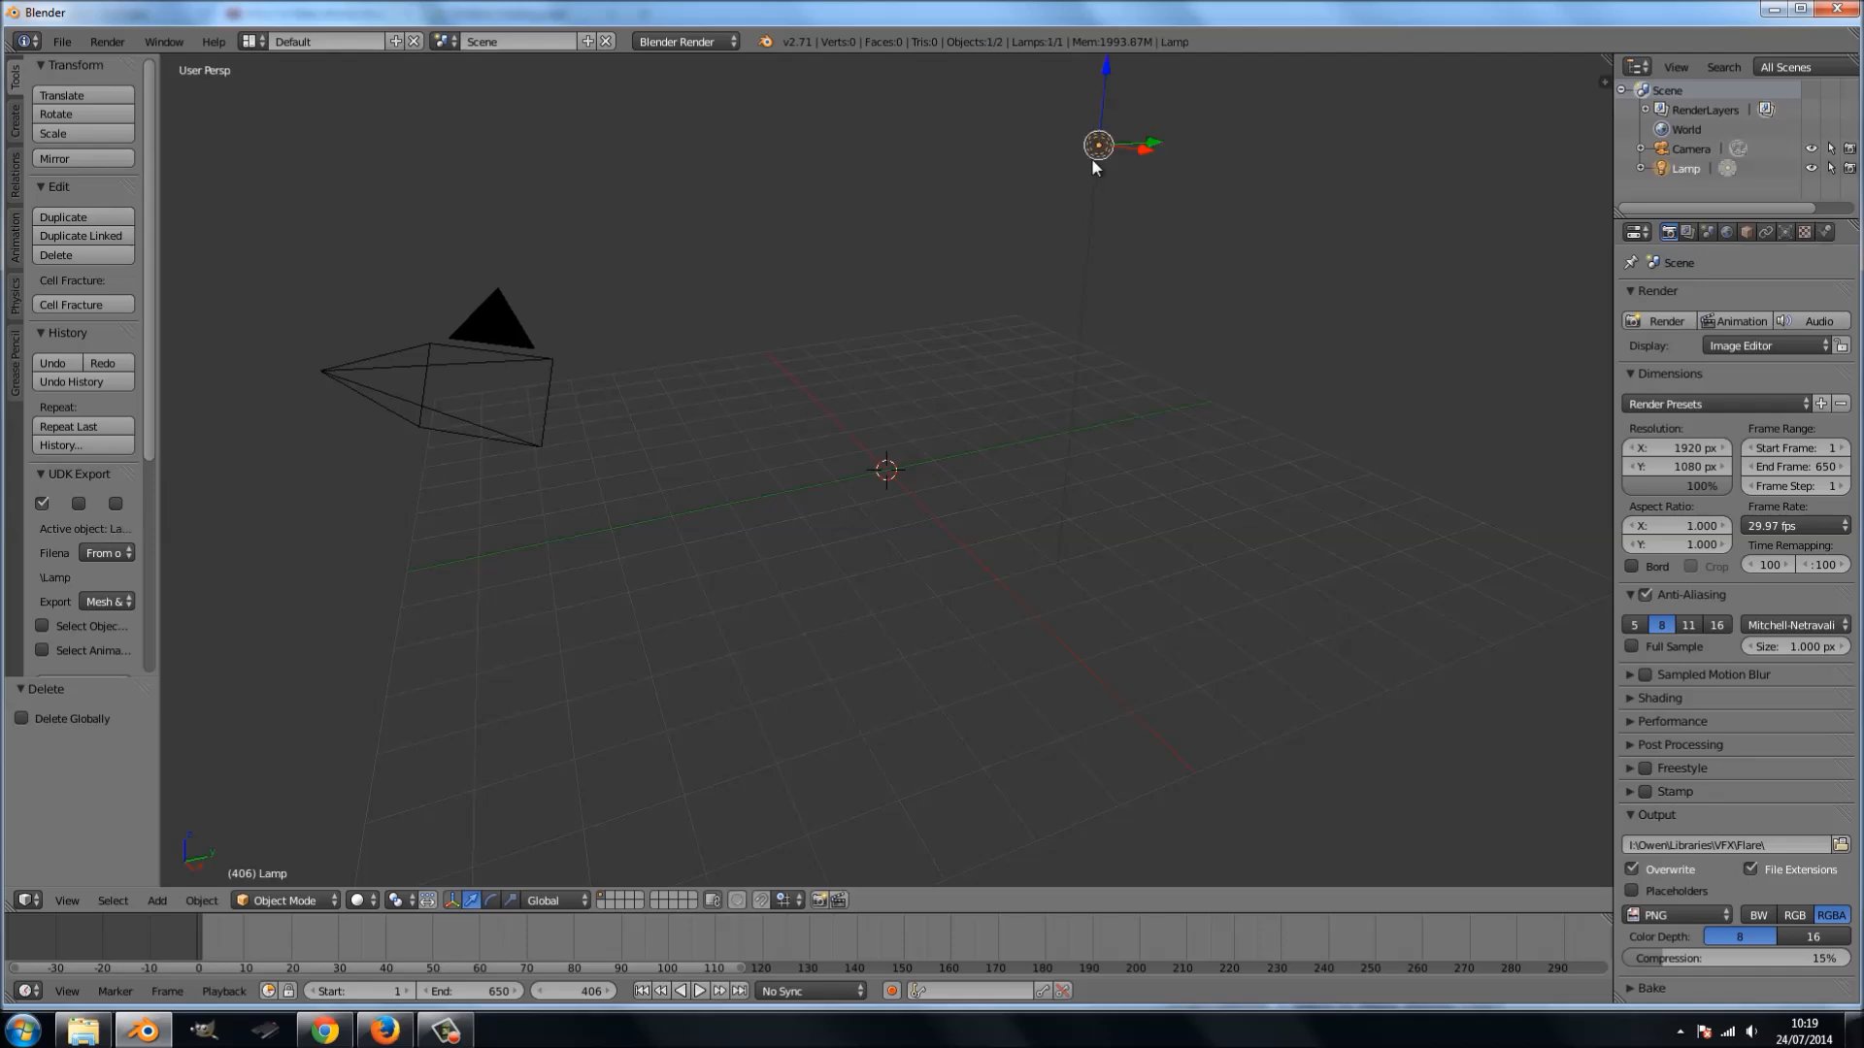
pyautogui.press('x')
pyautogui.click(1092, 162)
pyautogui.press('KP_1')
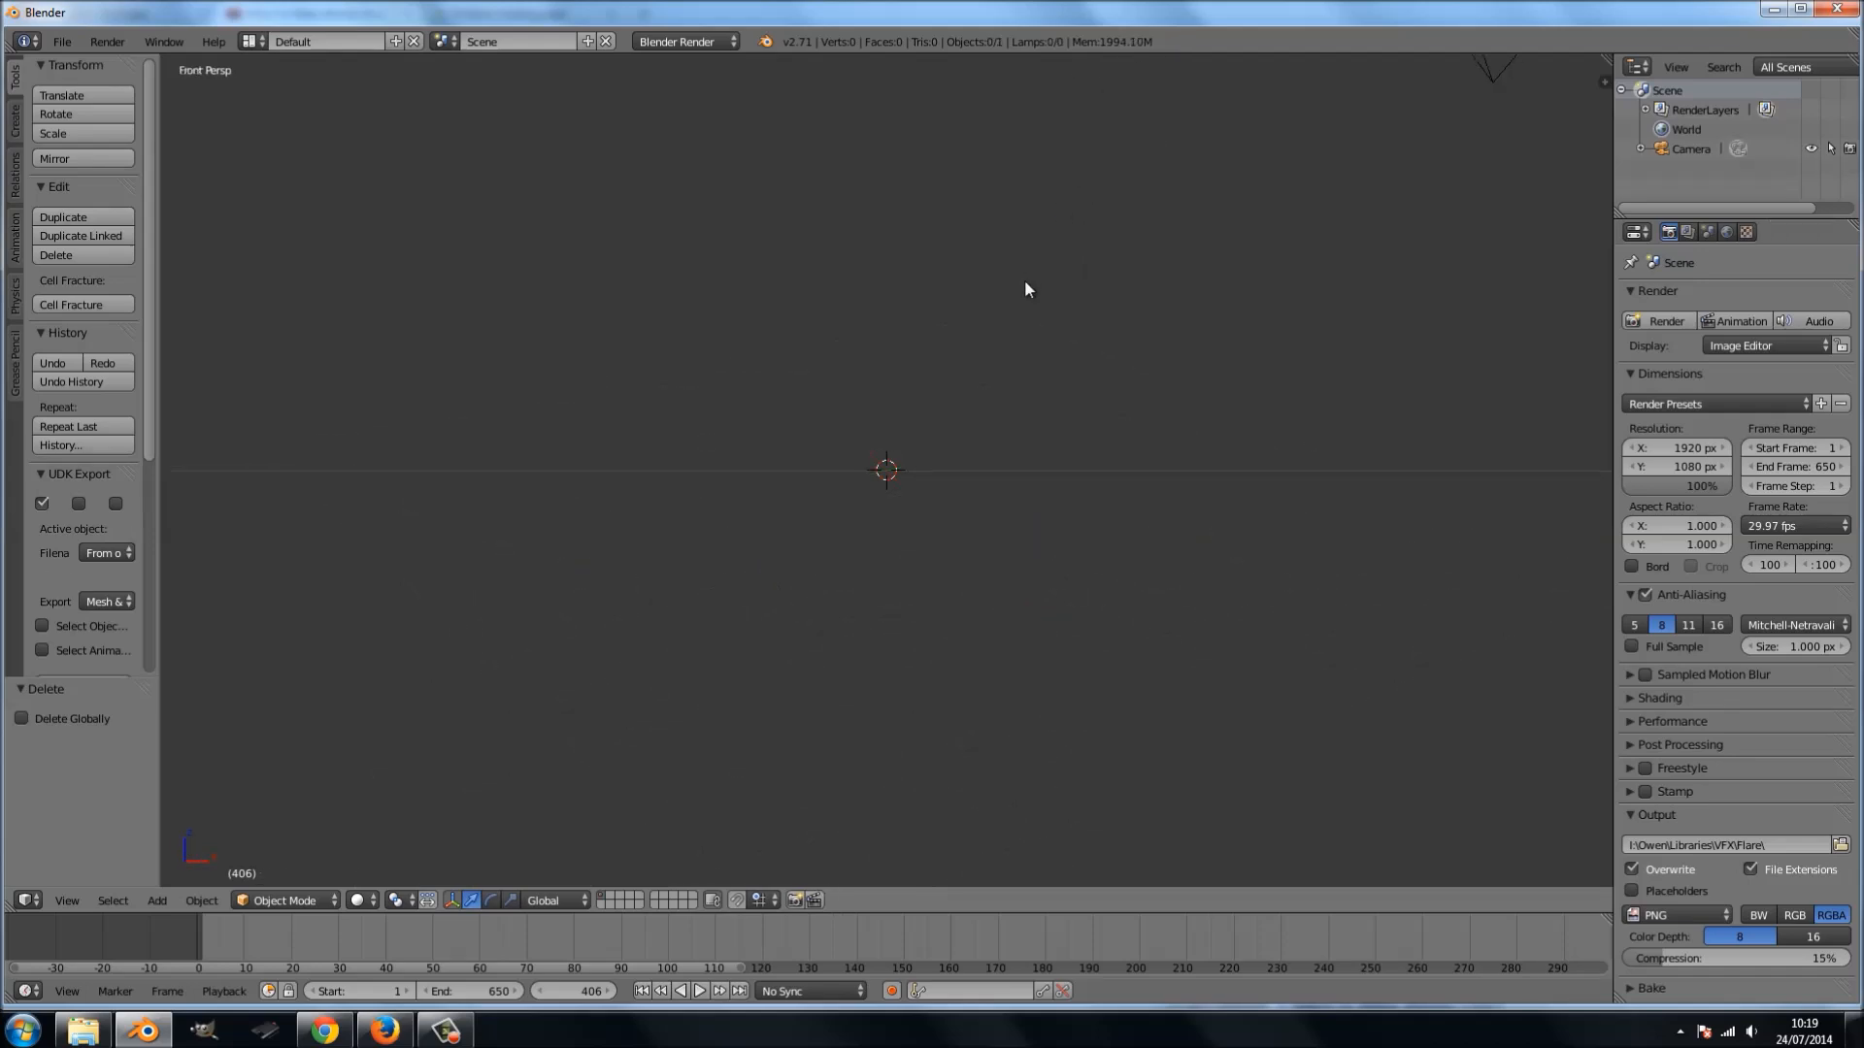
pyautogui.press('ctrl+alt+KP_0')
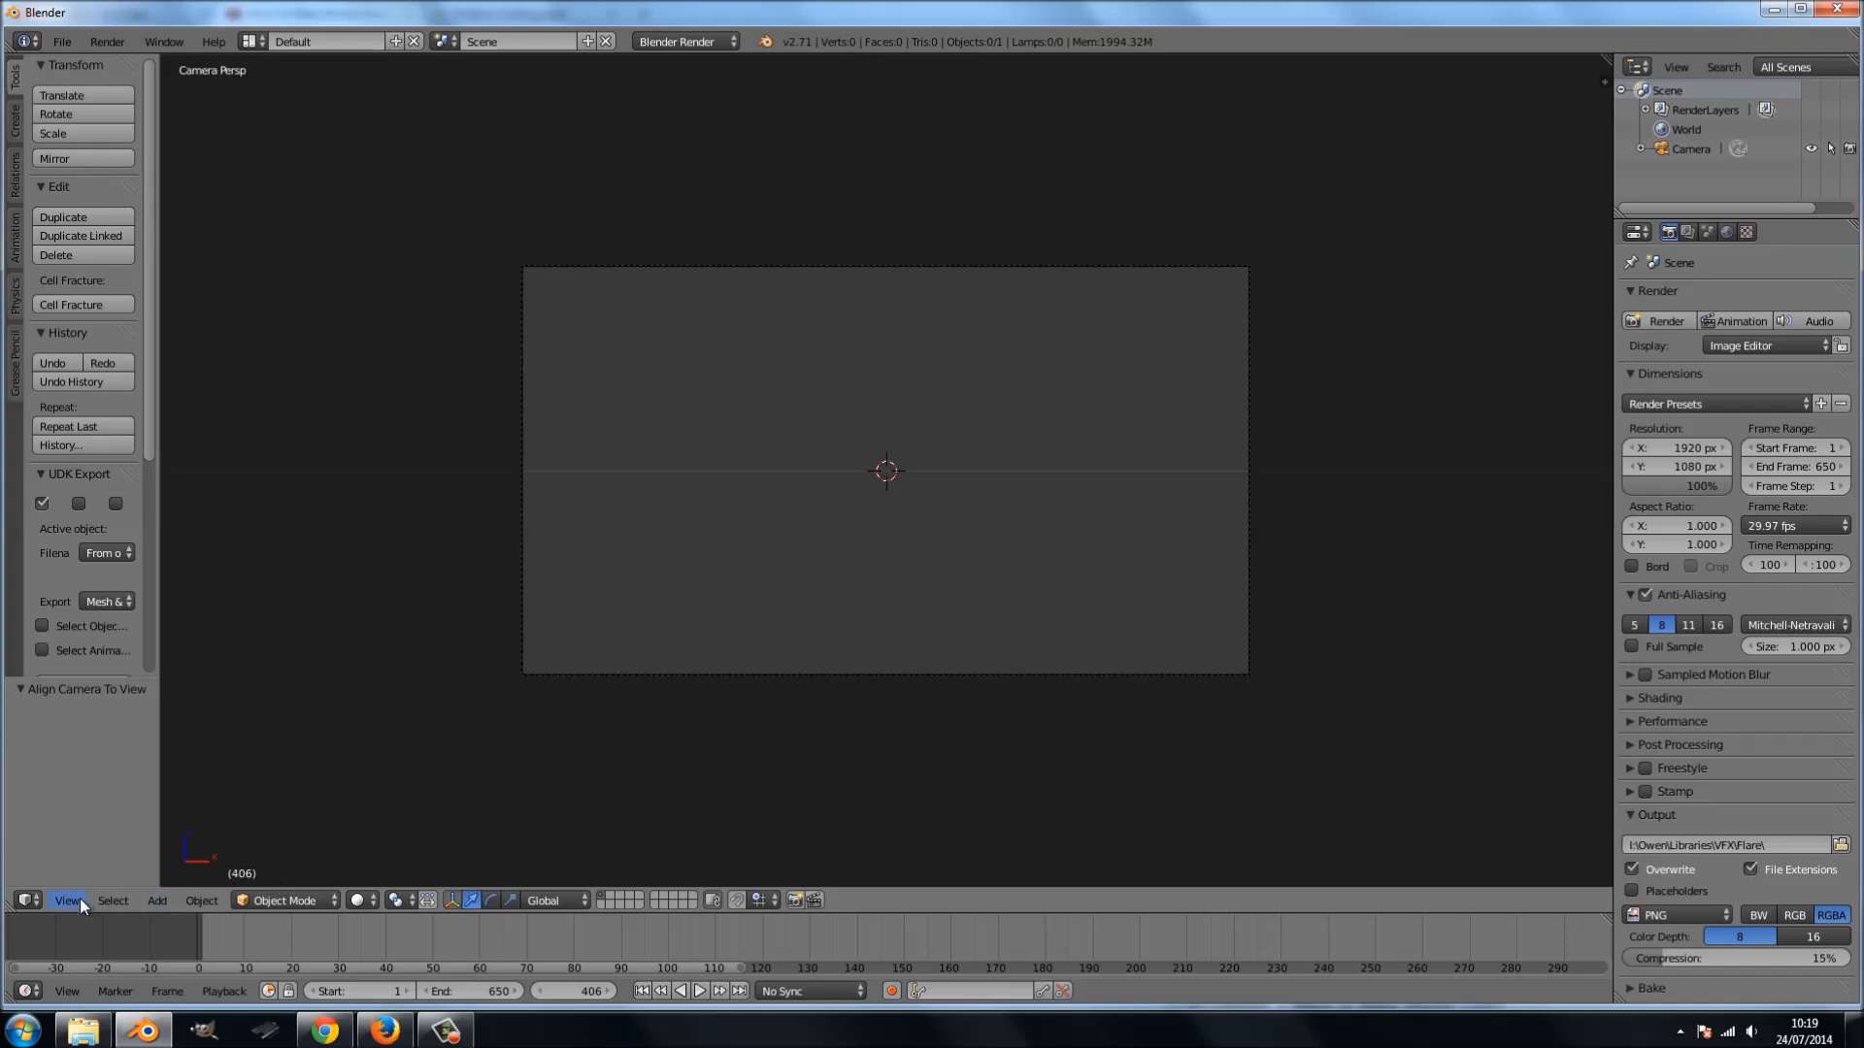
# - Return to the movie clip and link an empty to each of the two eye tracks, Track.001 and Track
pyautogui.click(21, 907)
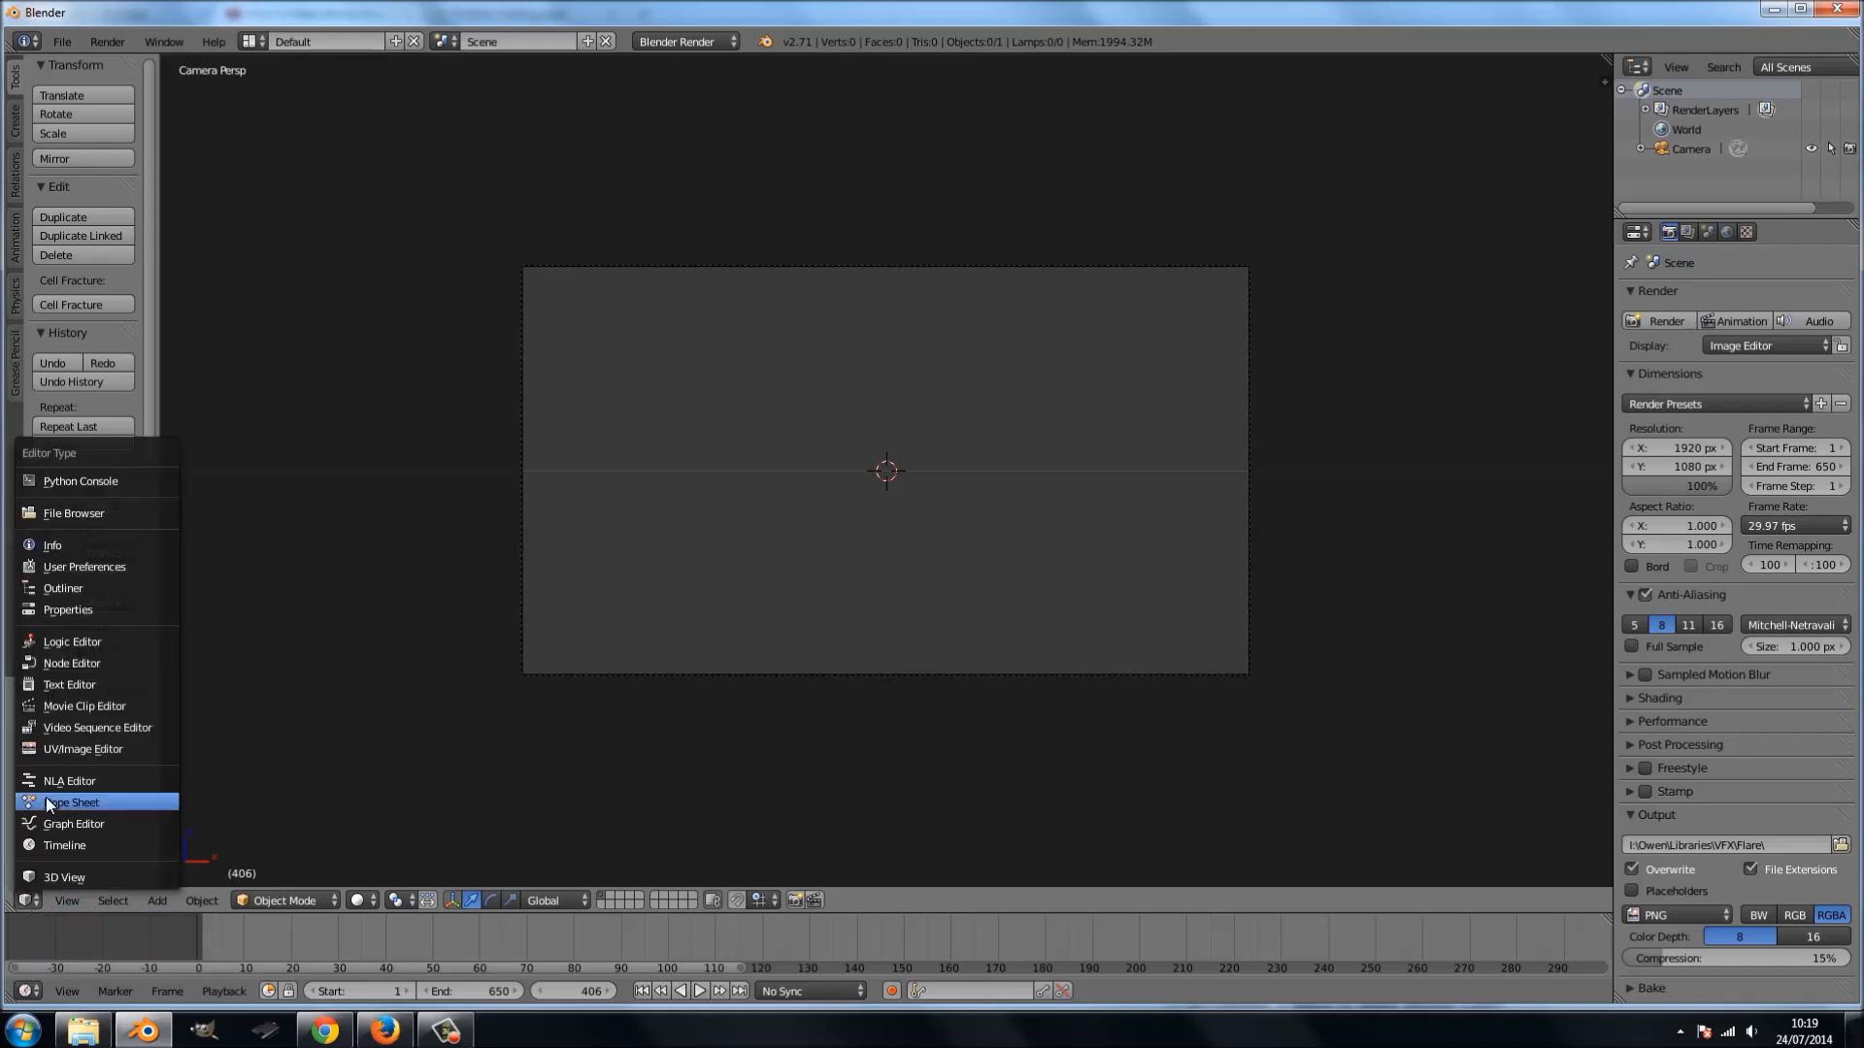
pyautogui.click(78, 711)
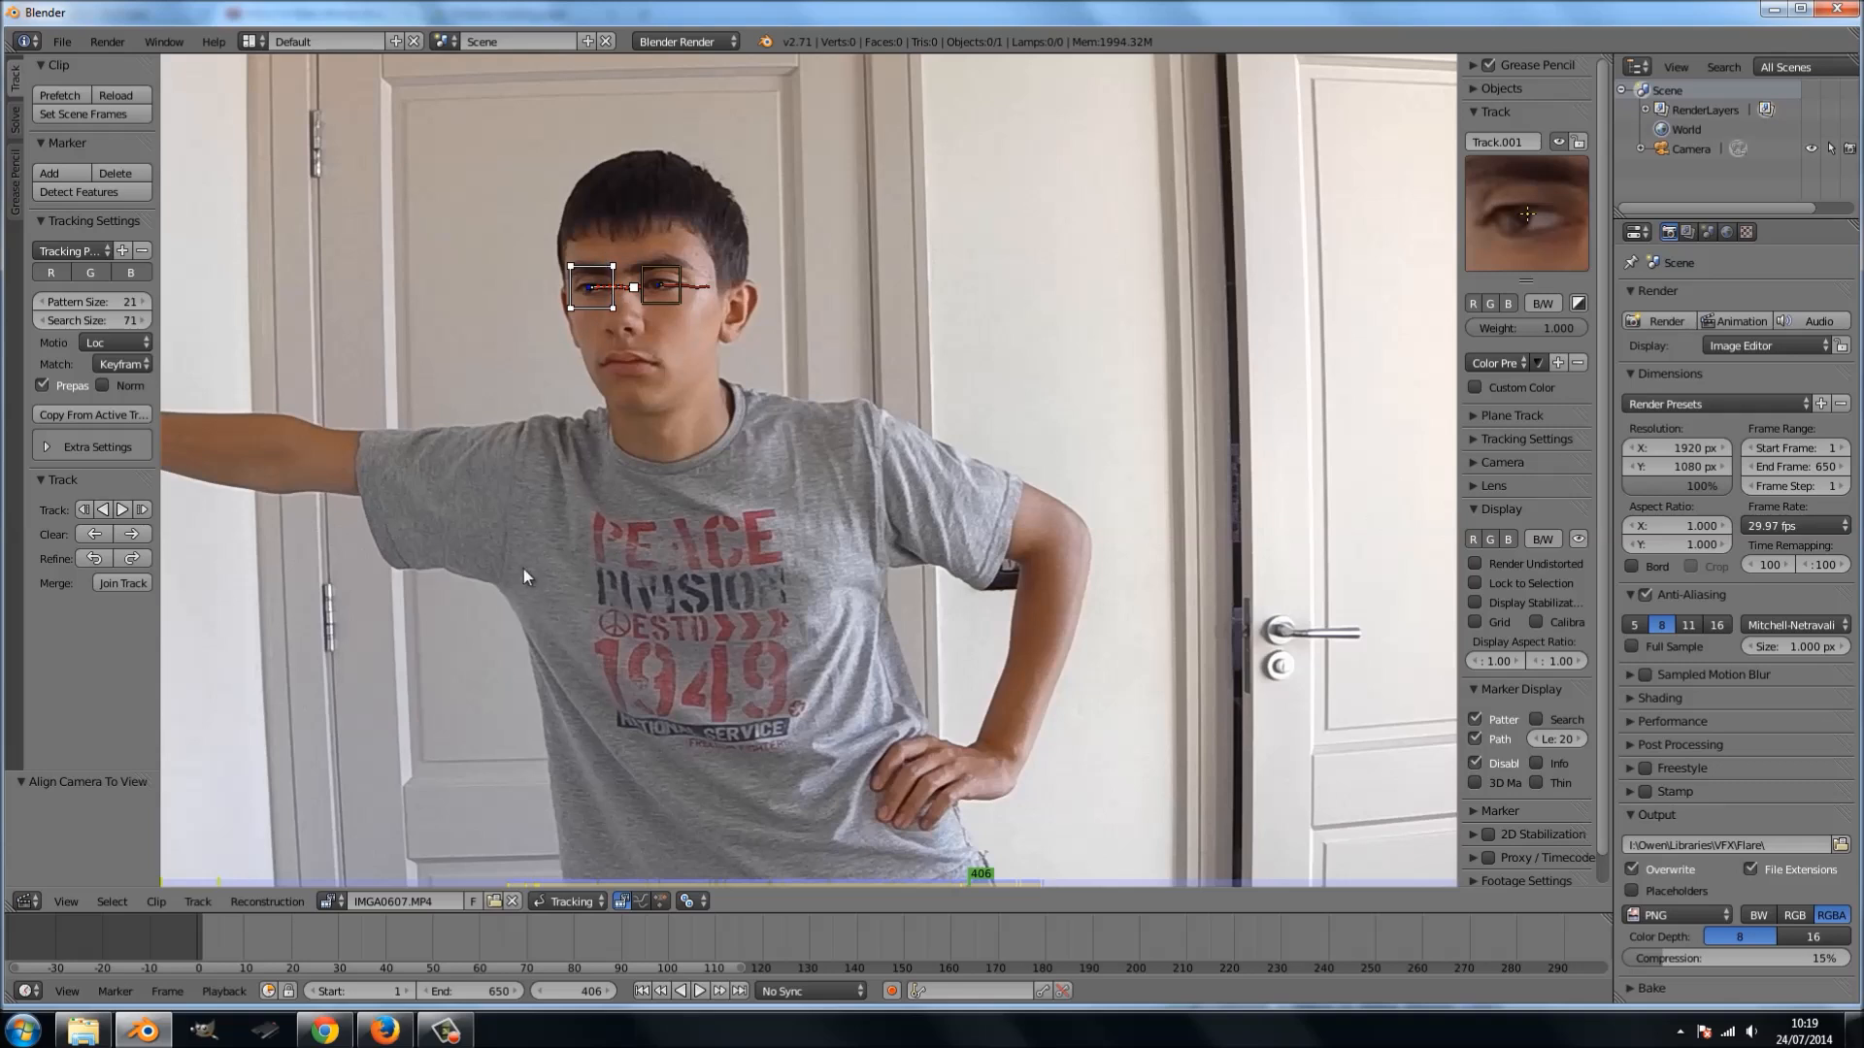
pyautogui.click(278, 903)
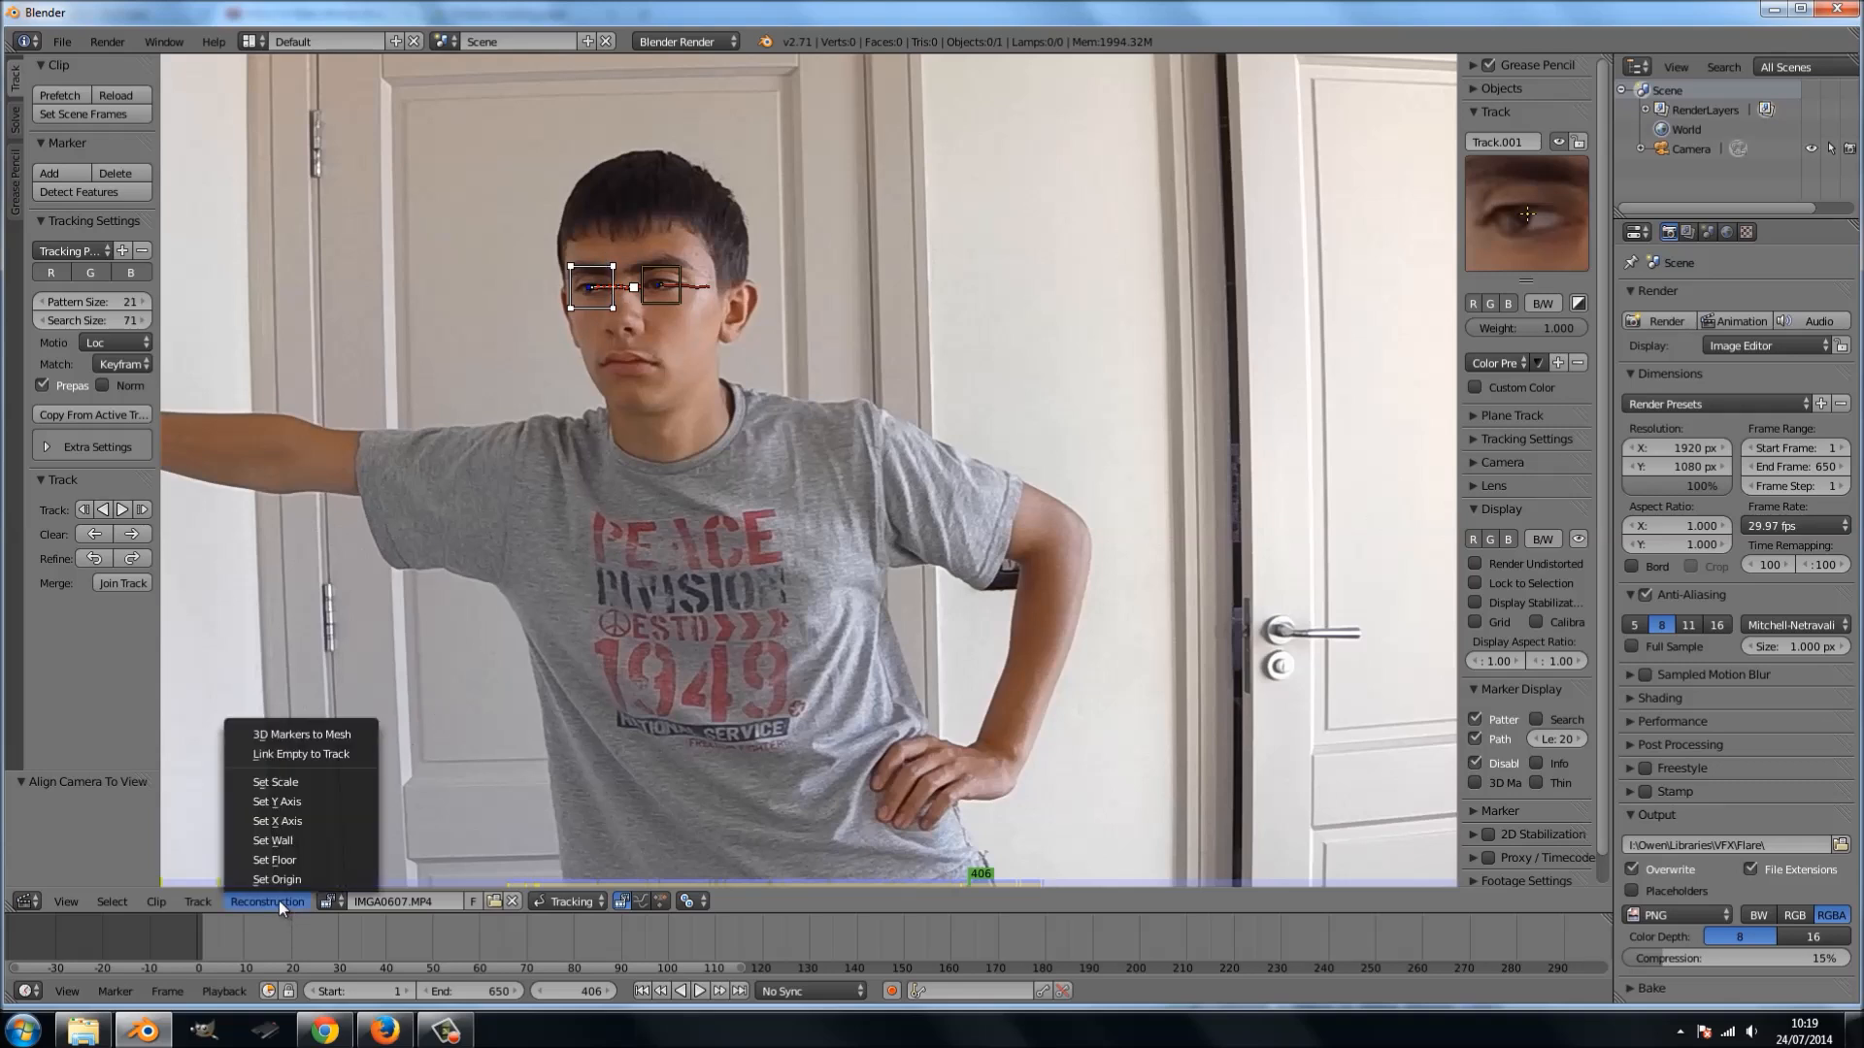
pyautogui.click(311, 755)
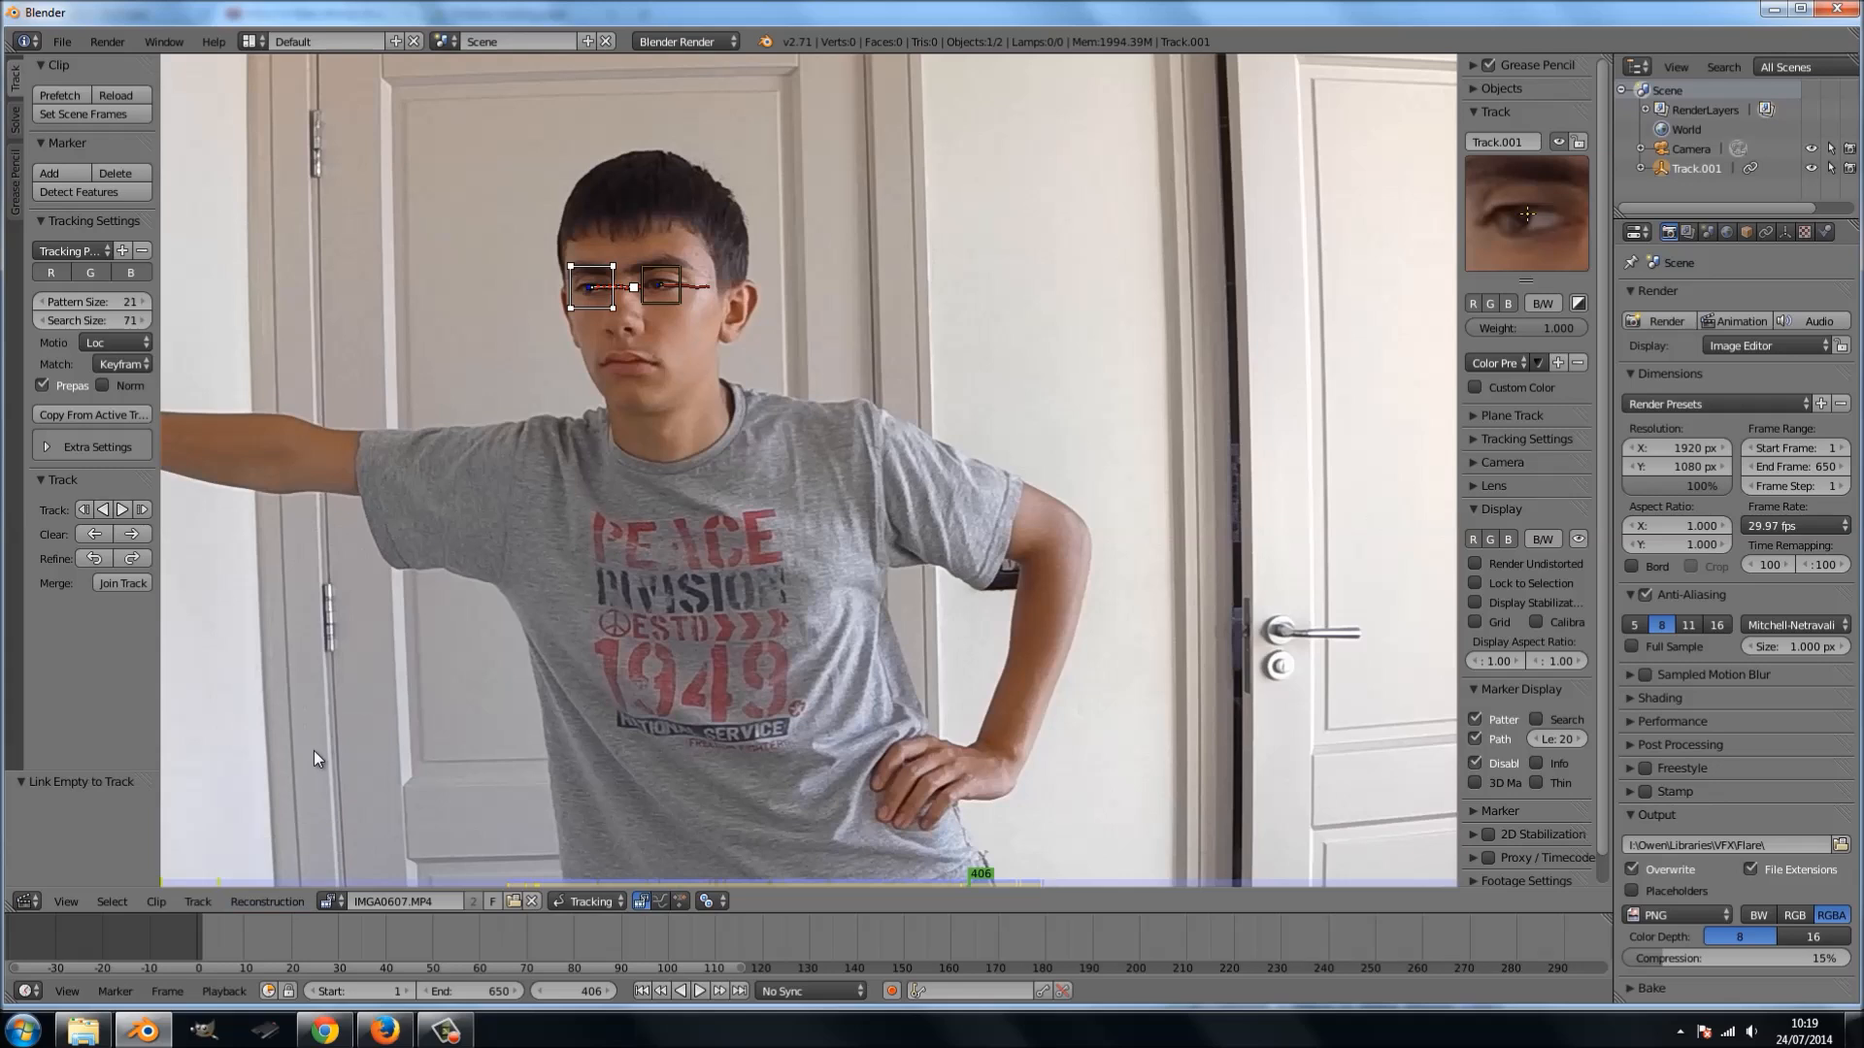
pyautogui.click(645, 303)
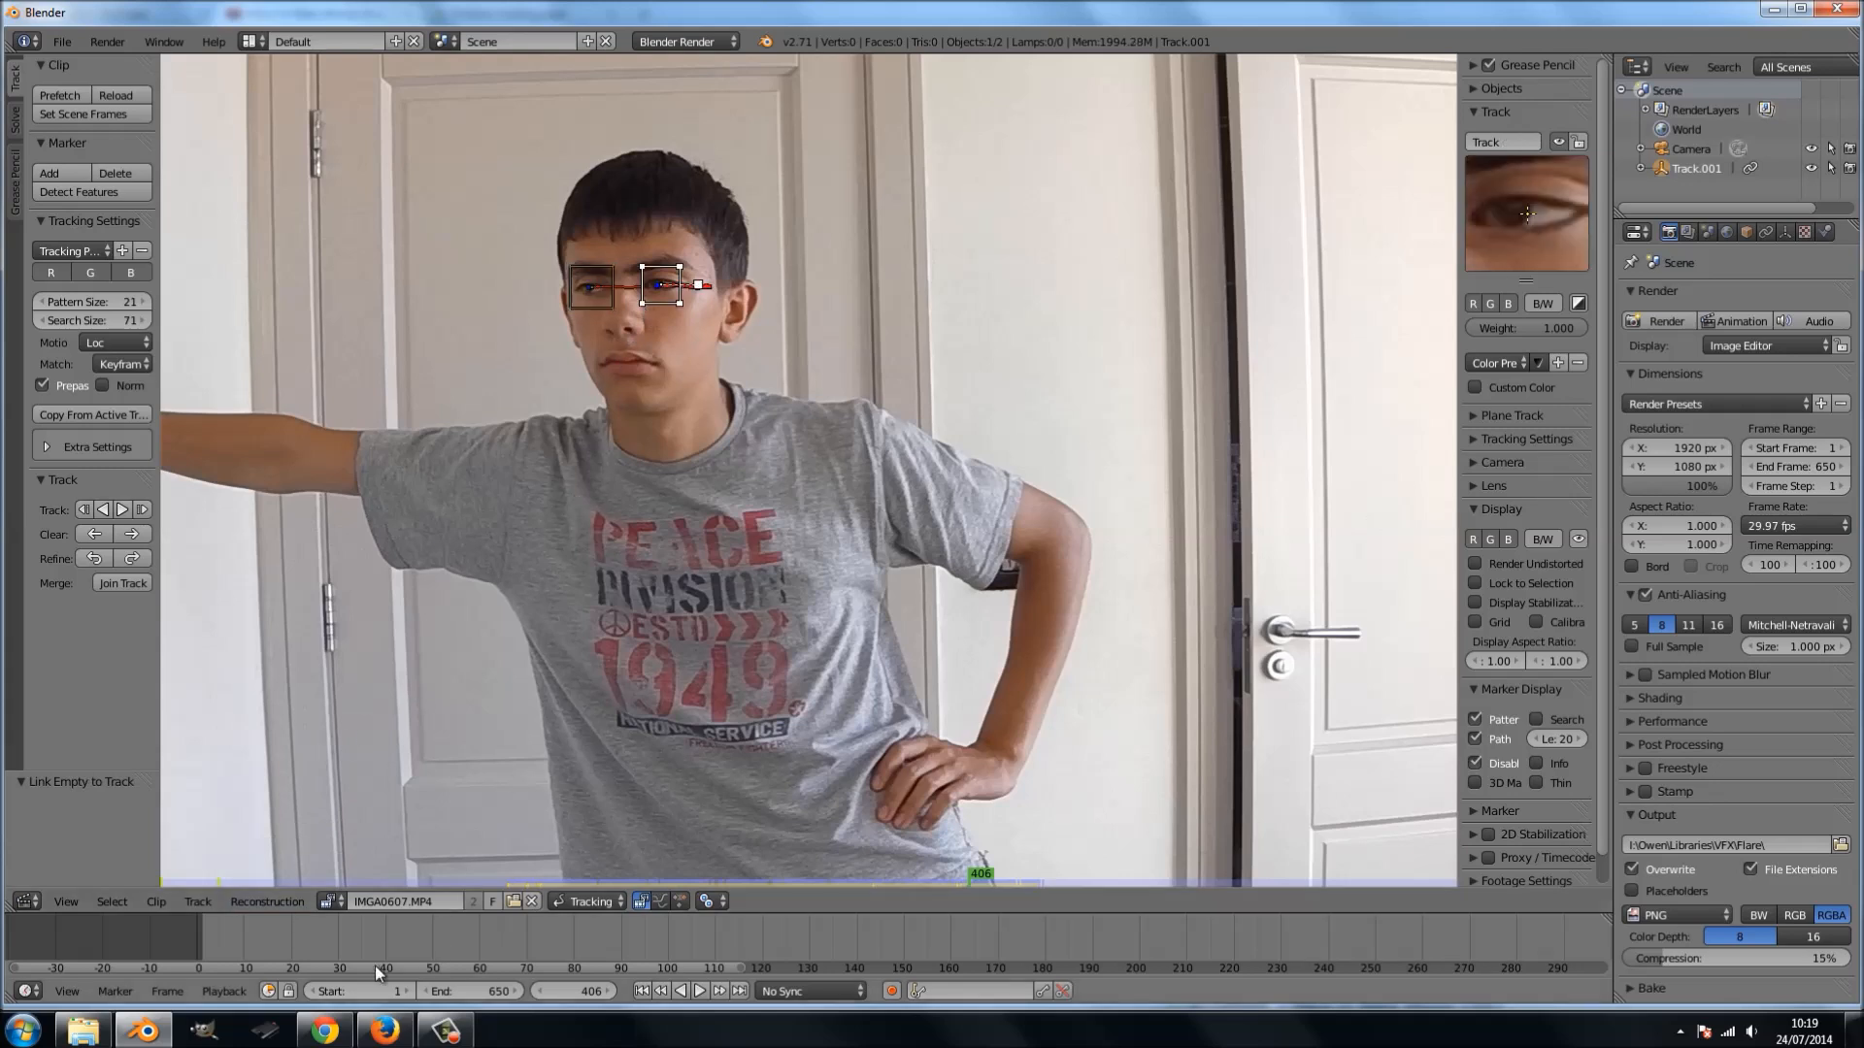
pyautogui.click(279, 909)
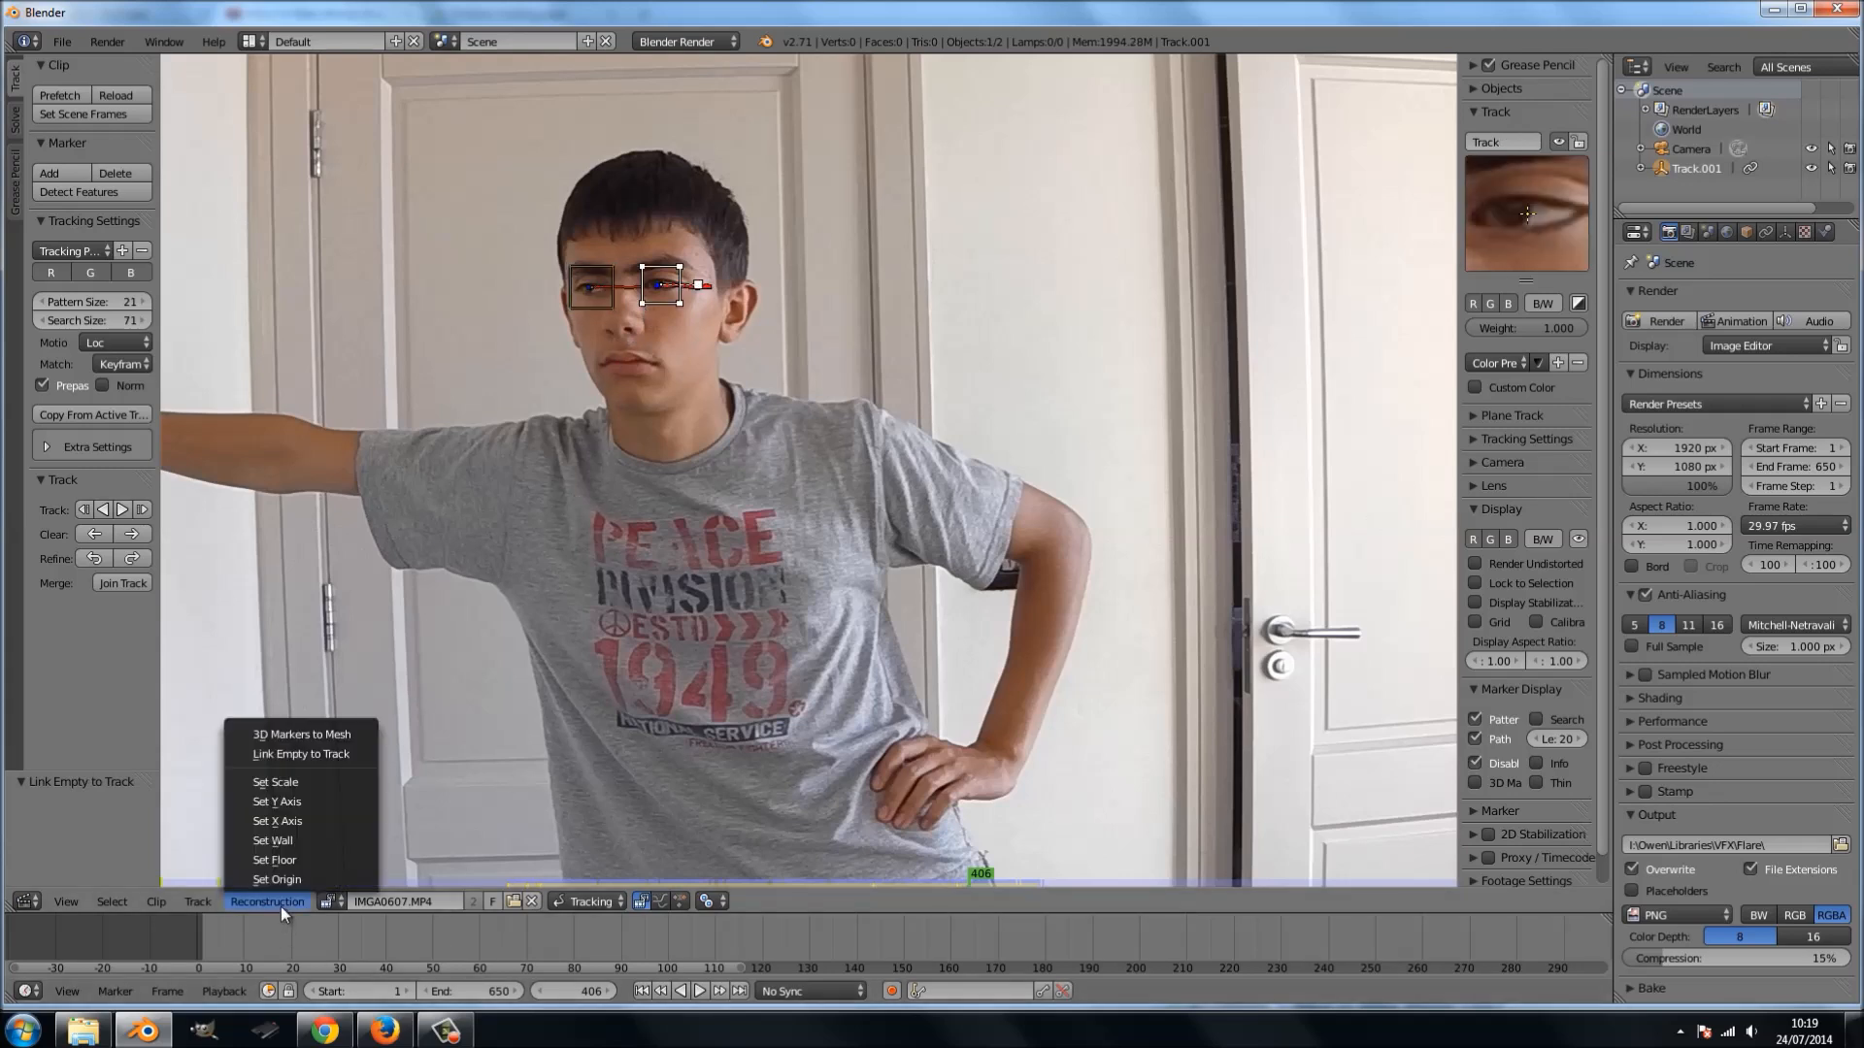
pyautogui.click(306, 753)
# - Enable background images in the 3D view and load IMGA0607.MP4 from the MuzzleFlash folder behind the camera view
pyautogui.click(26, 900)
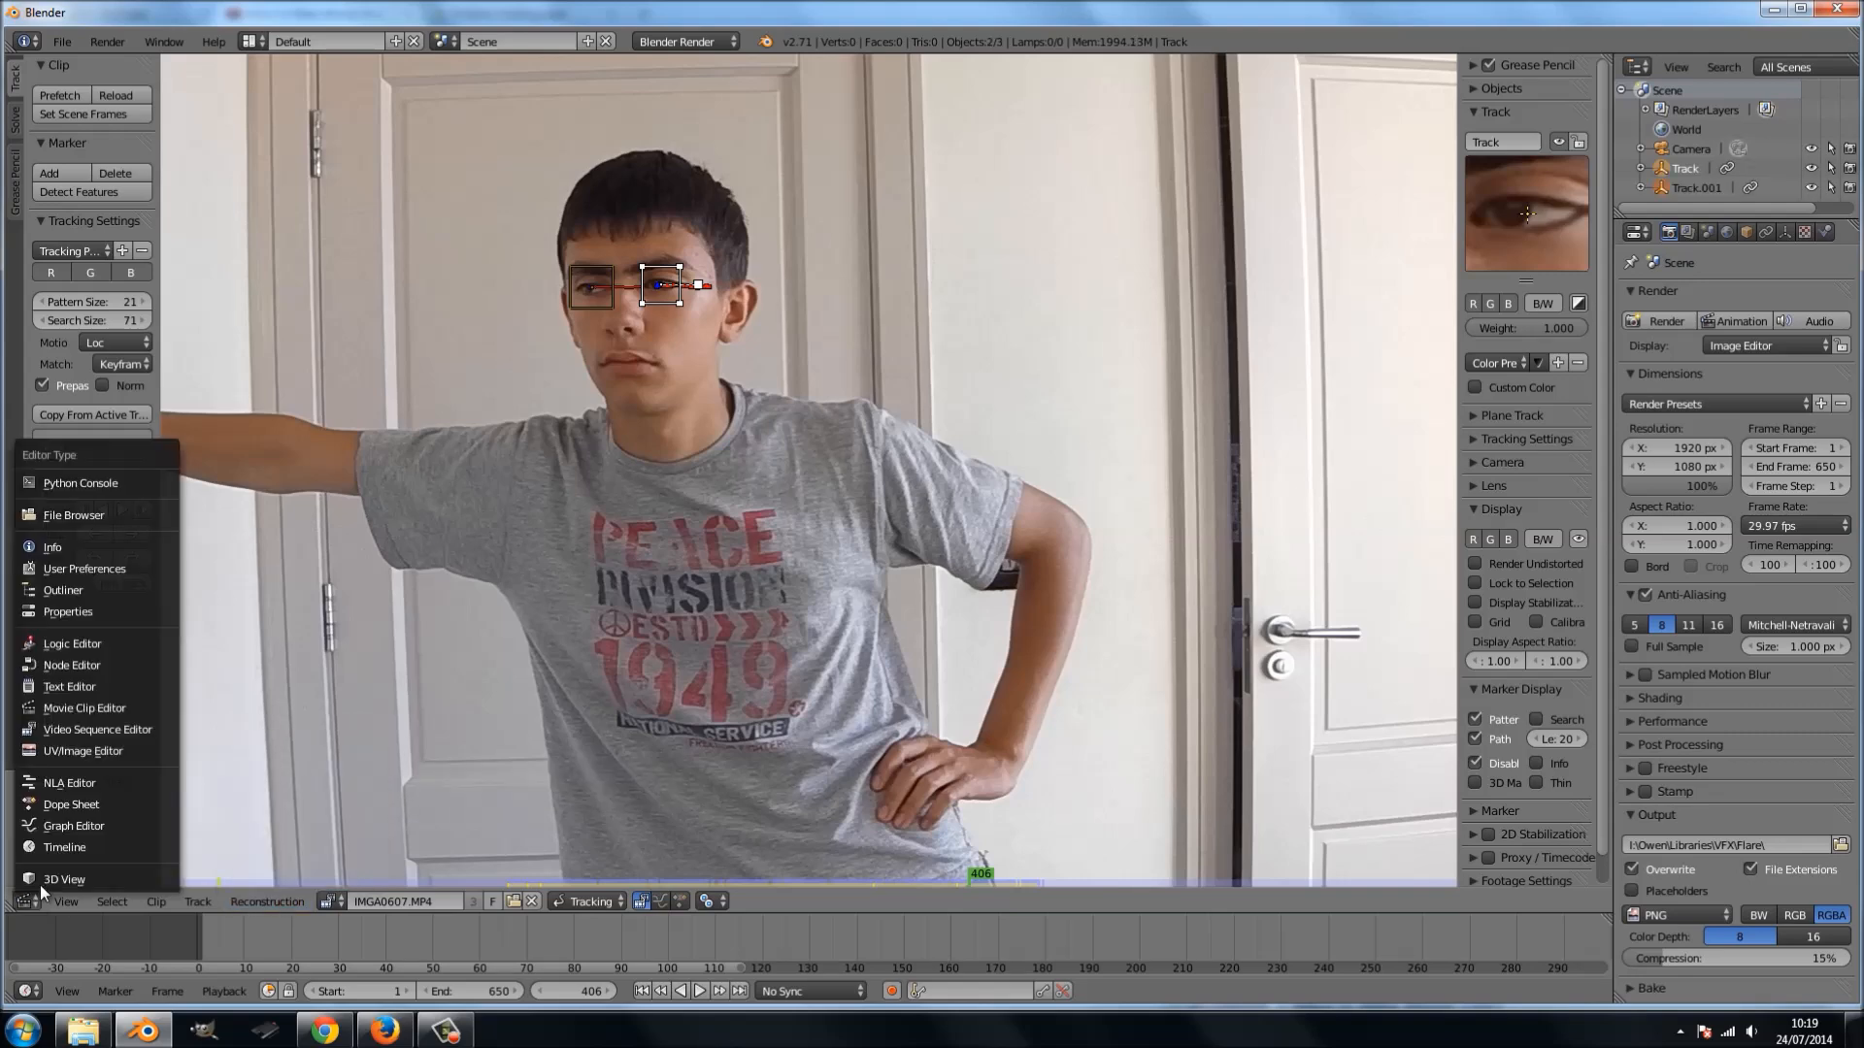
pyautogui.click(44, 875)
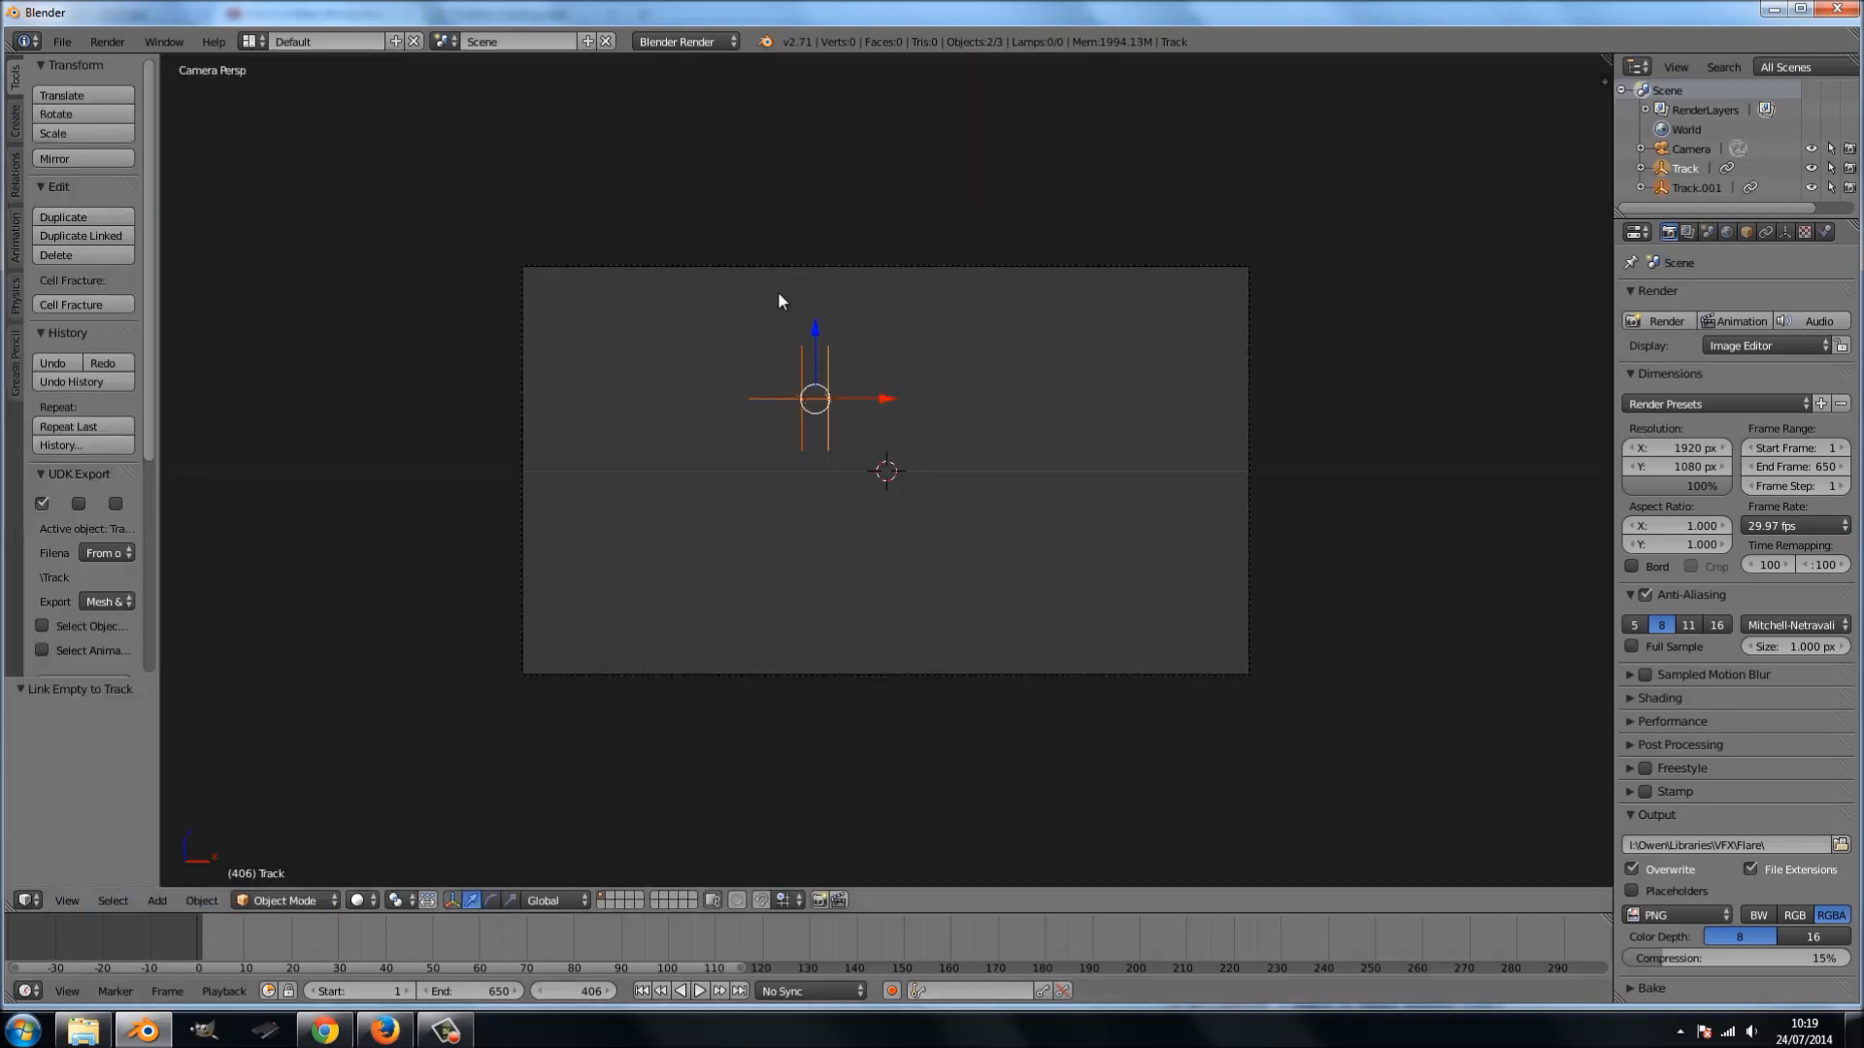
pyautogui.moveTo(812, 375); pyautogui.dragTo(784, 545, button='middle')
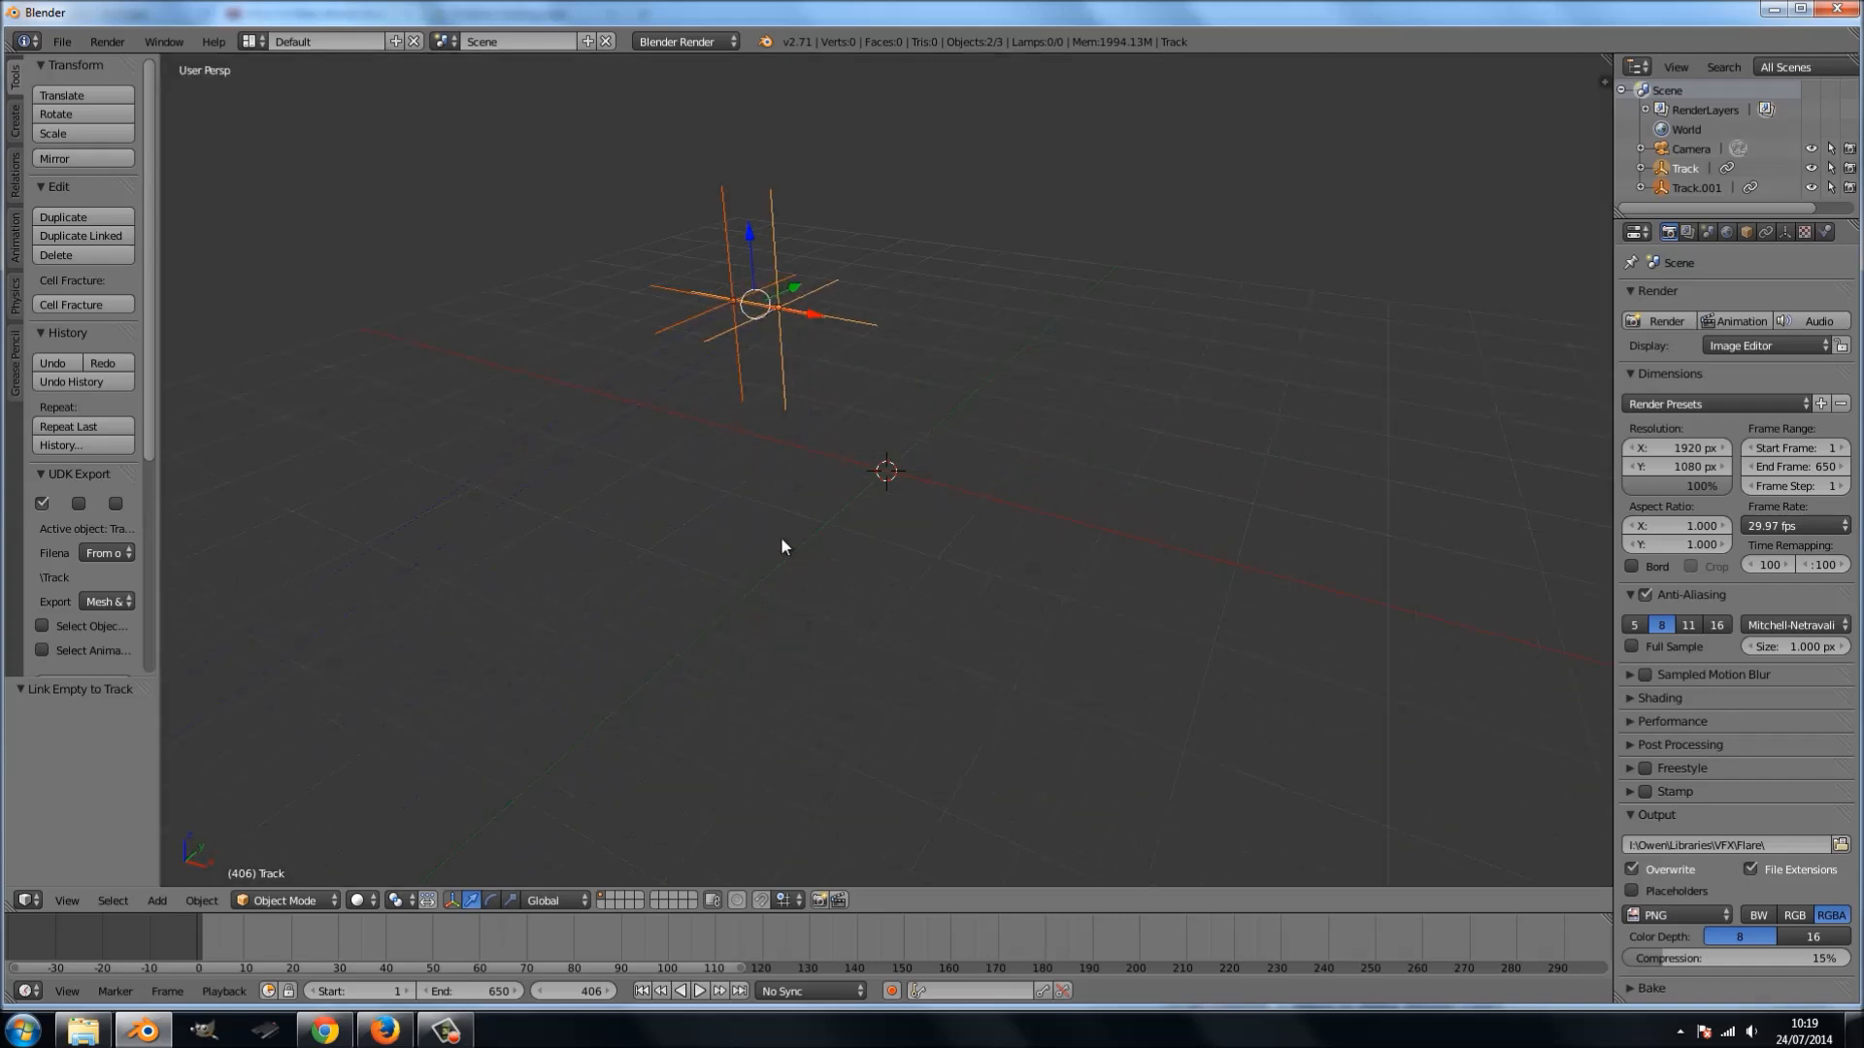
pyautogui.moveTo(736, 383); pyautogui.dragTo(810, 300, button='middle')
pyautogui.press('KP_0')
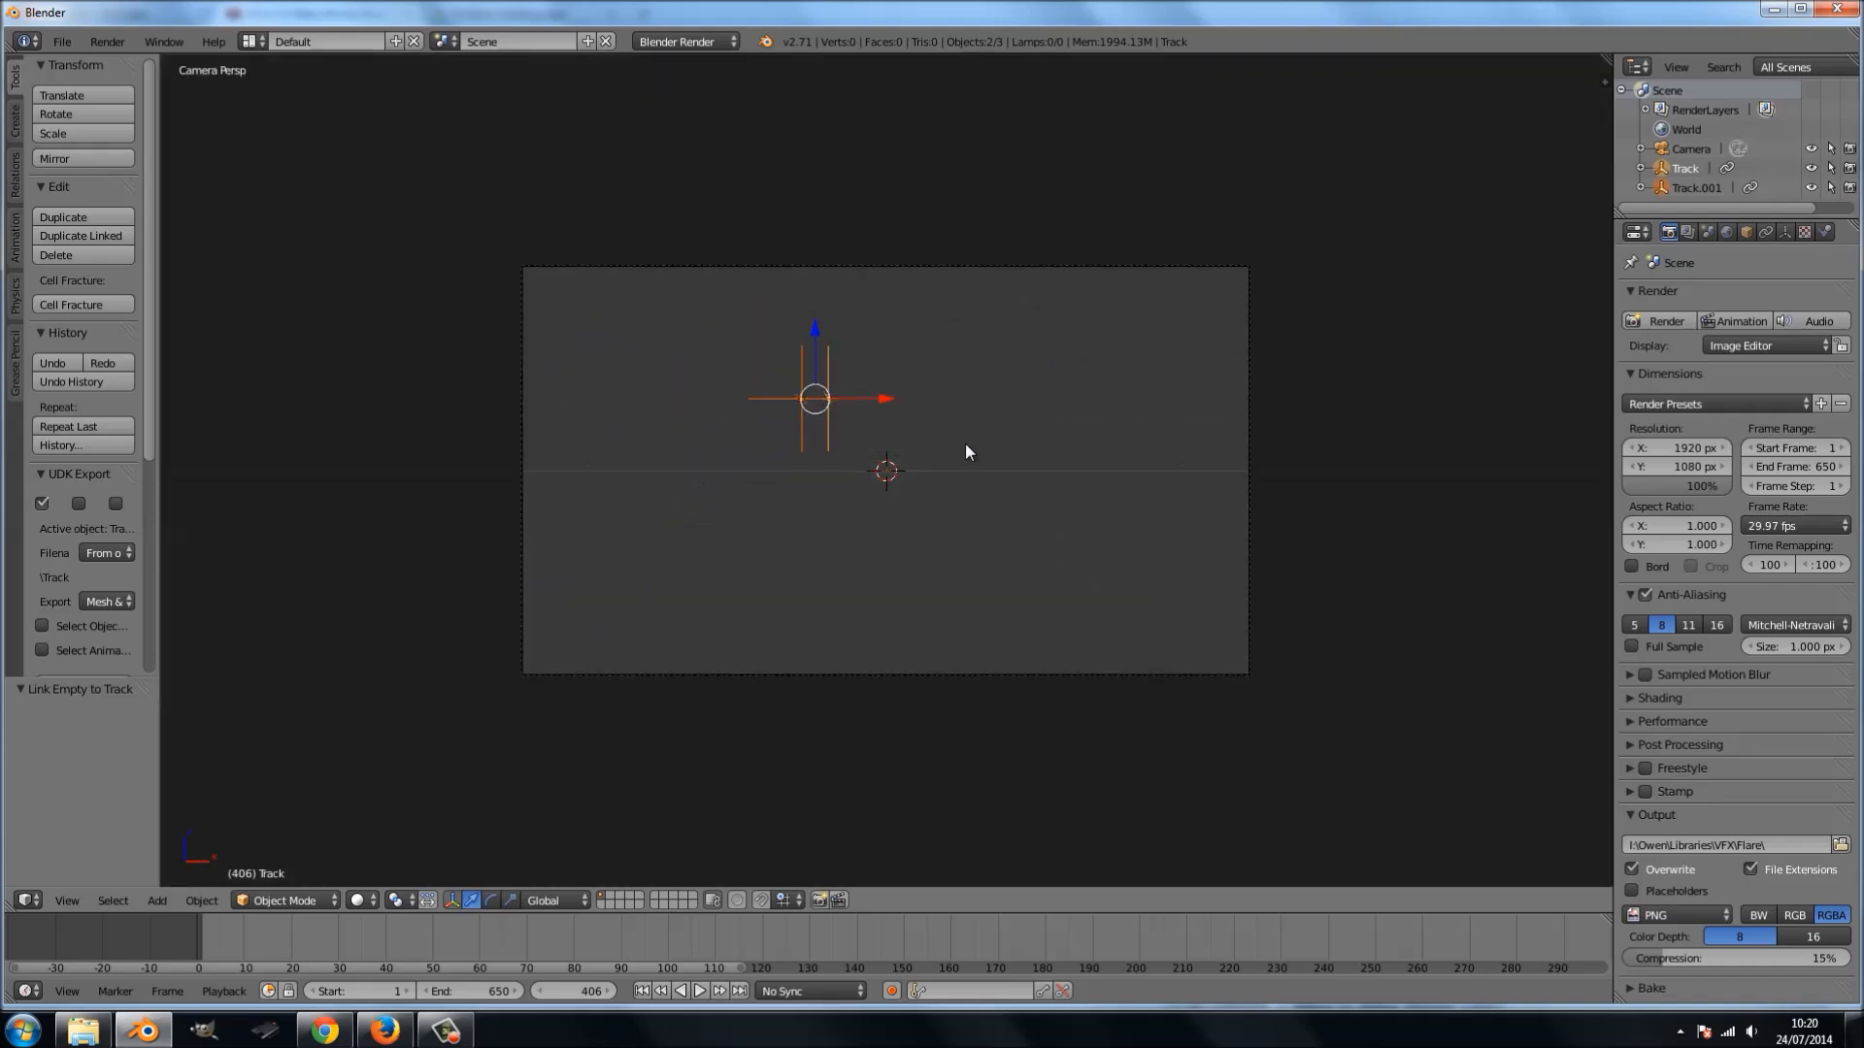
pyautogui.press('n')
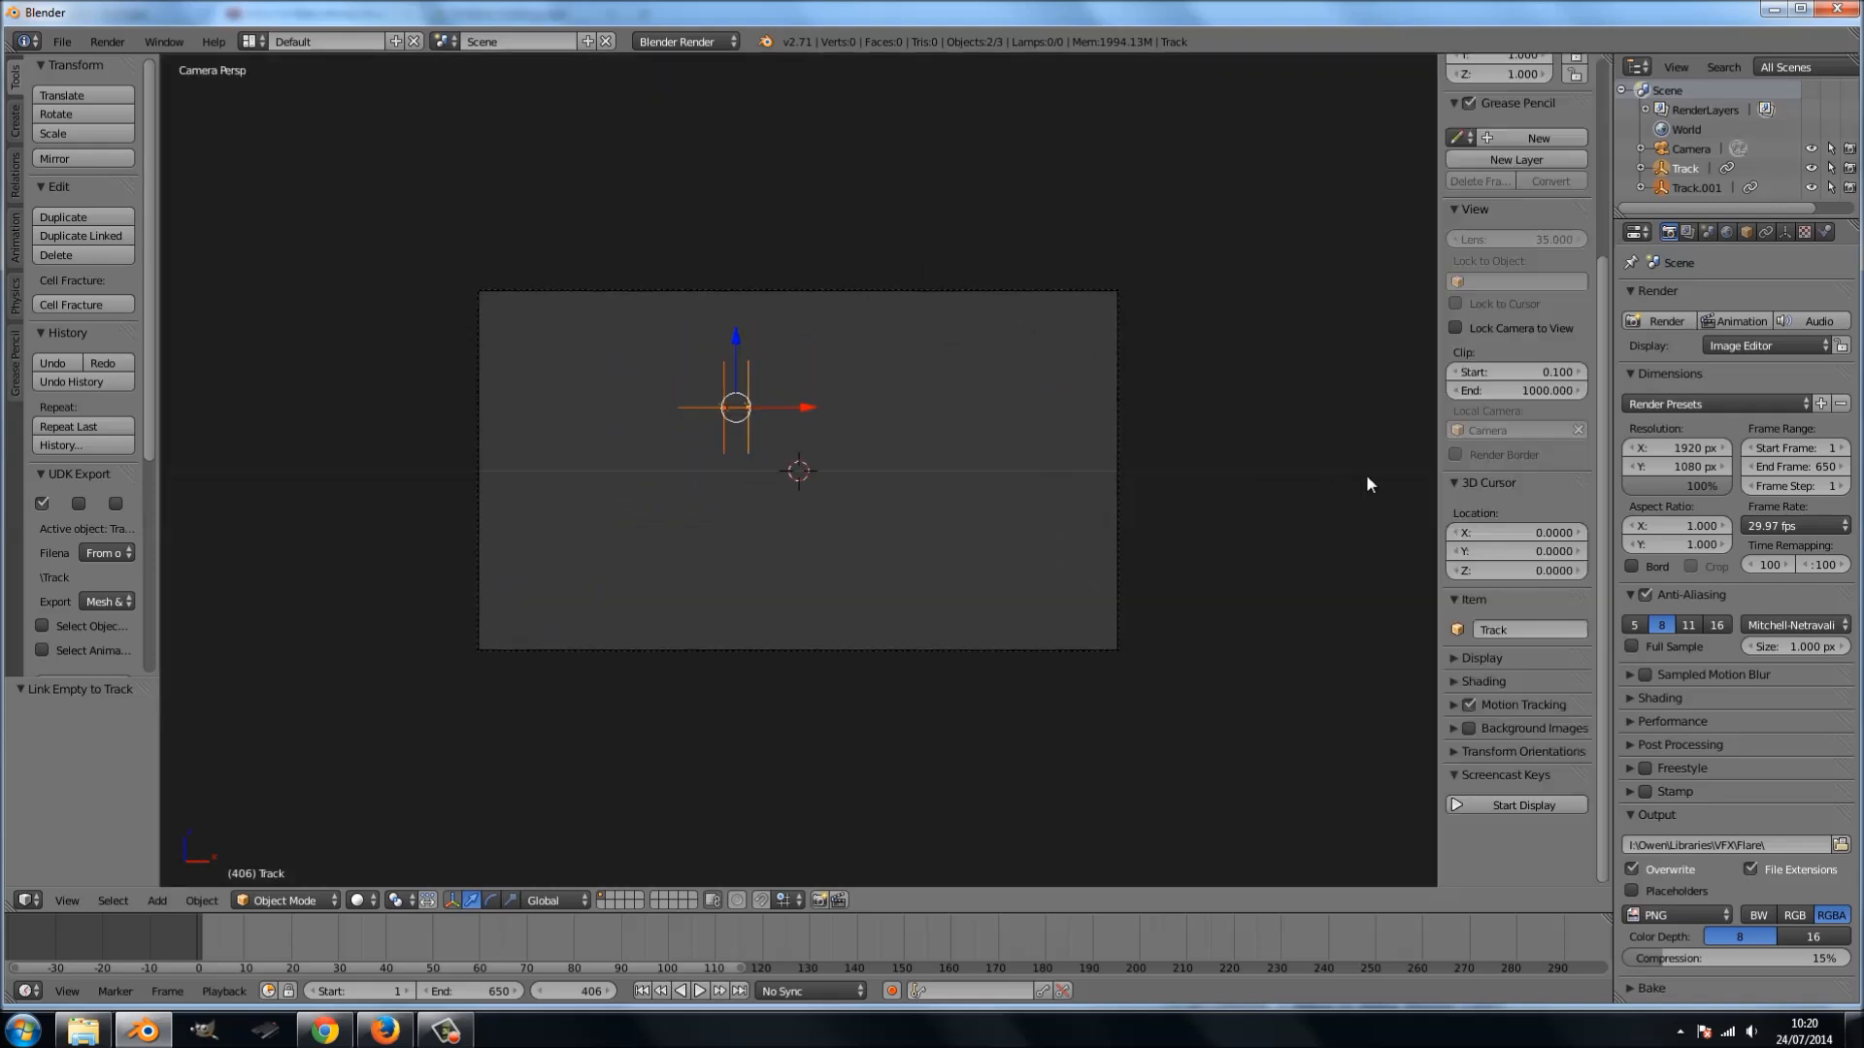
pyautogui.click(1466, 728)
pyautogui.click(1450, 729)
pyautogui.click(1486, 756)
pyautogui.scroll(-1, 1502, 804)
pyautogui.click(1558, 833)
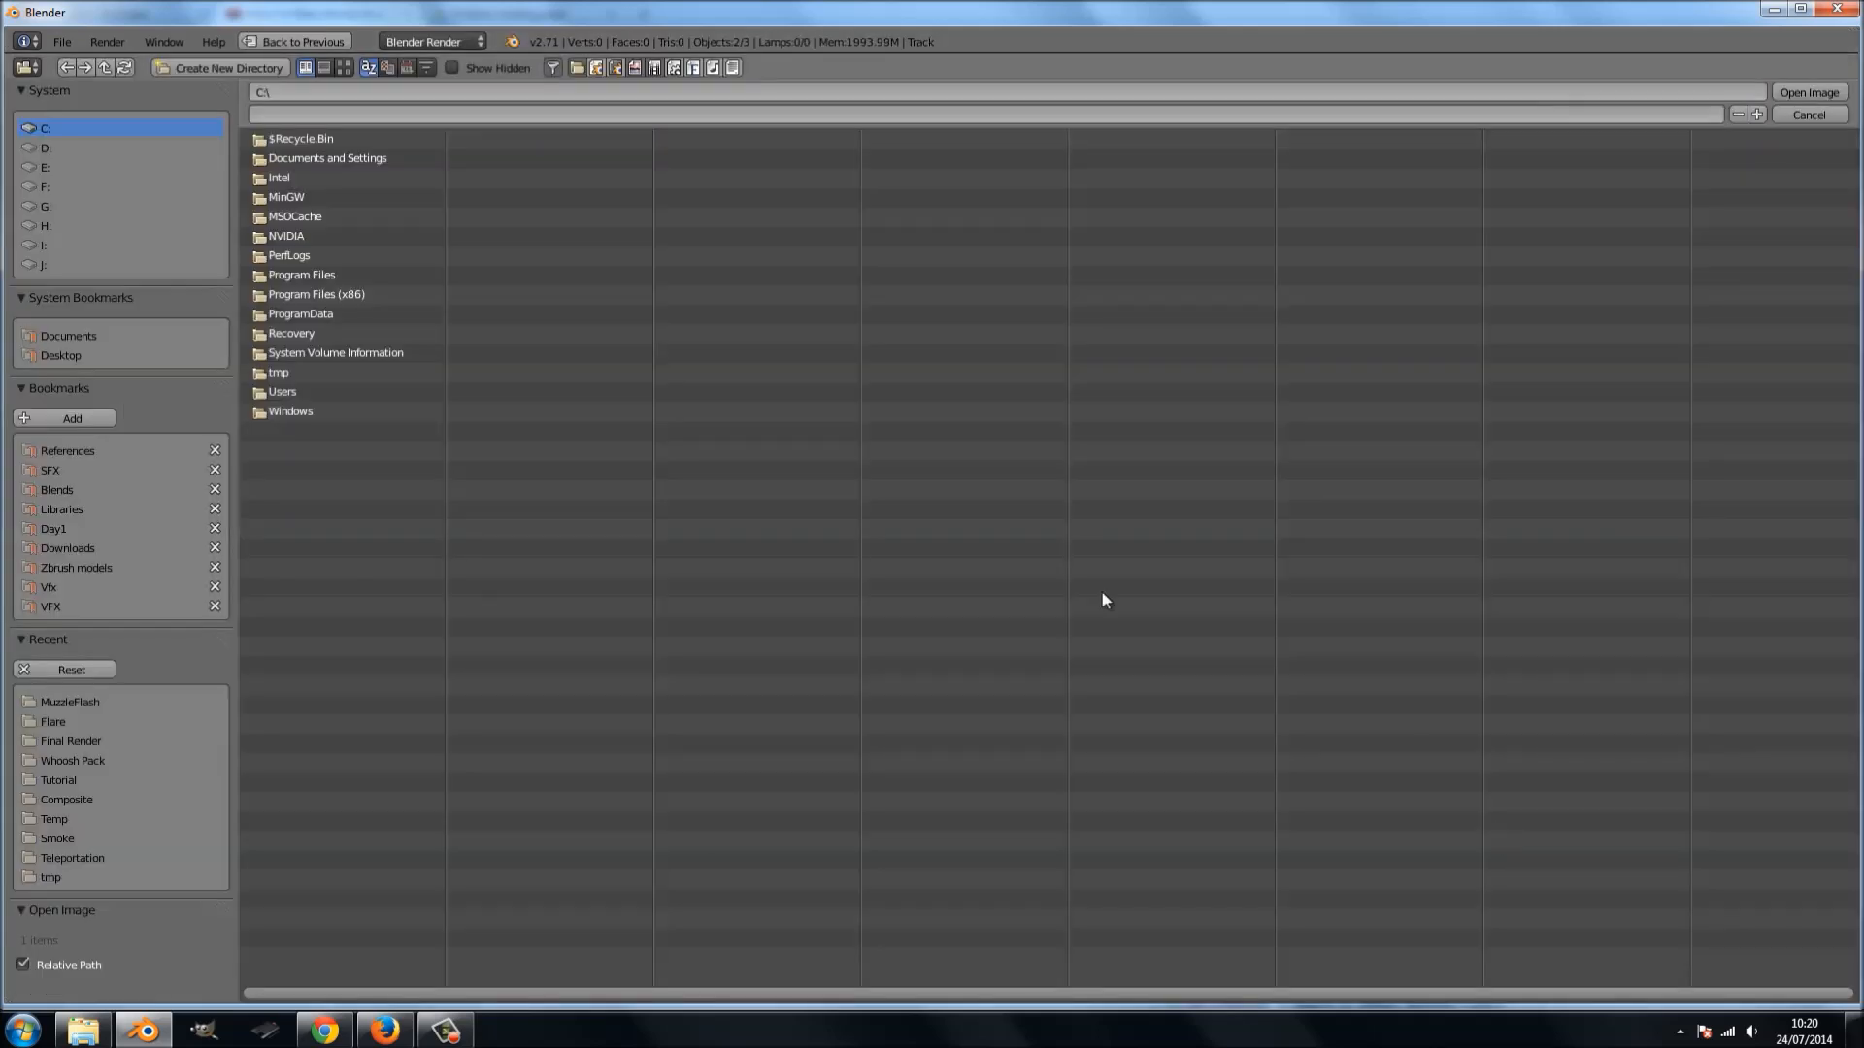
pyautogui.click(72, 704)
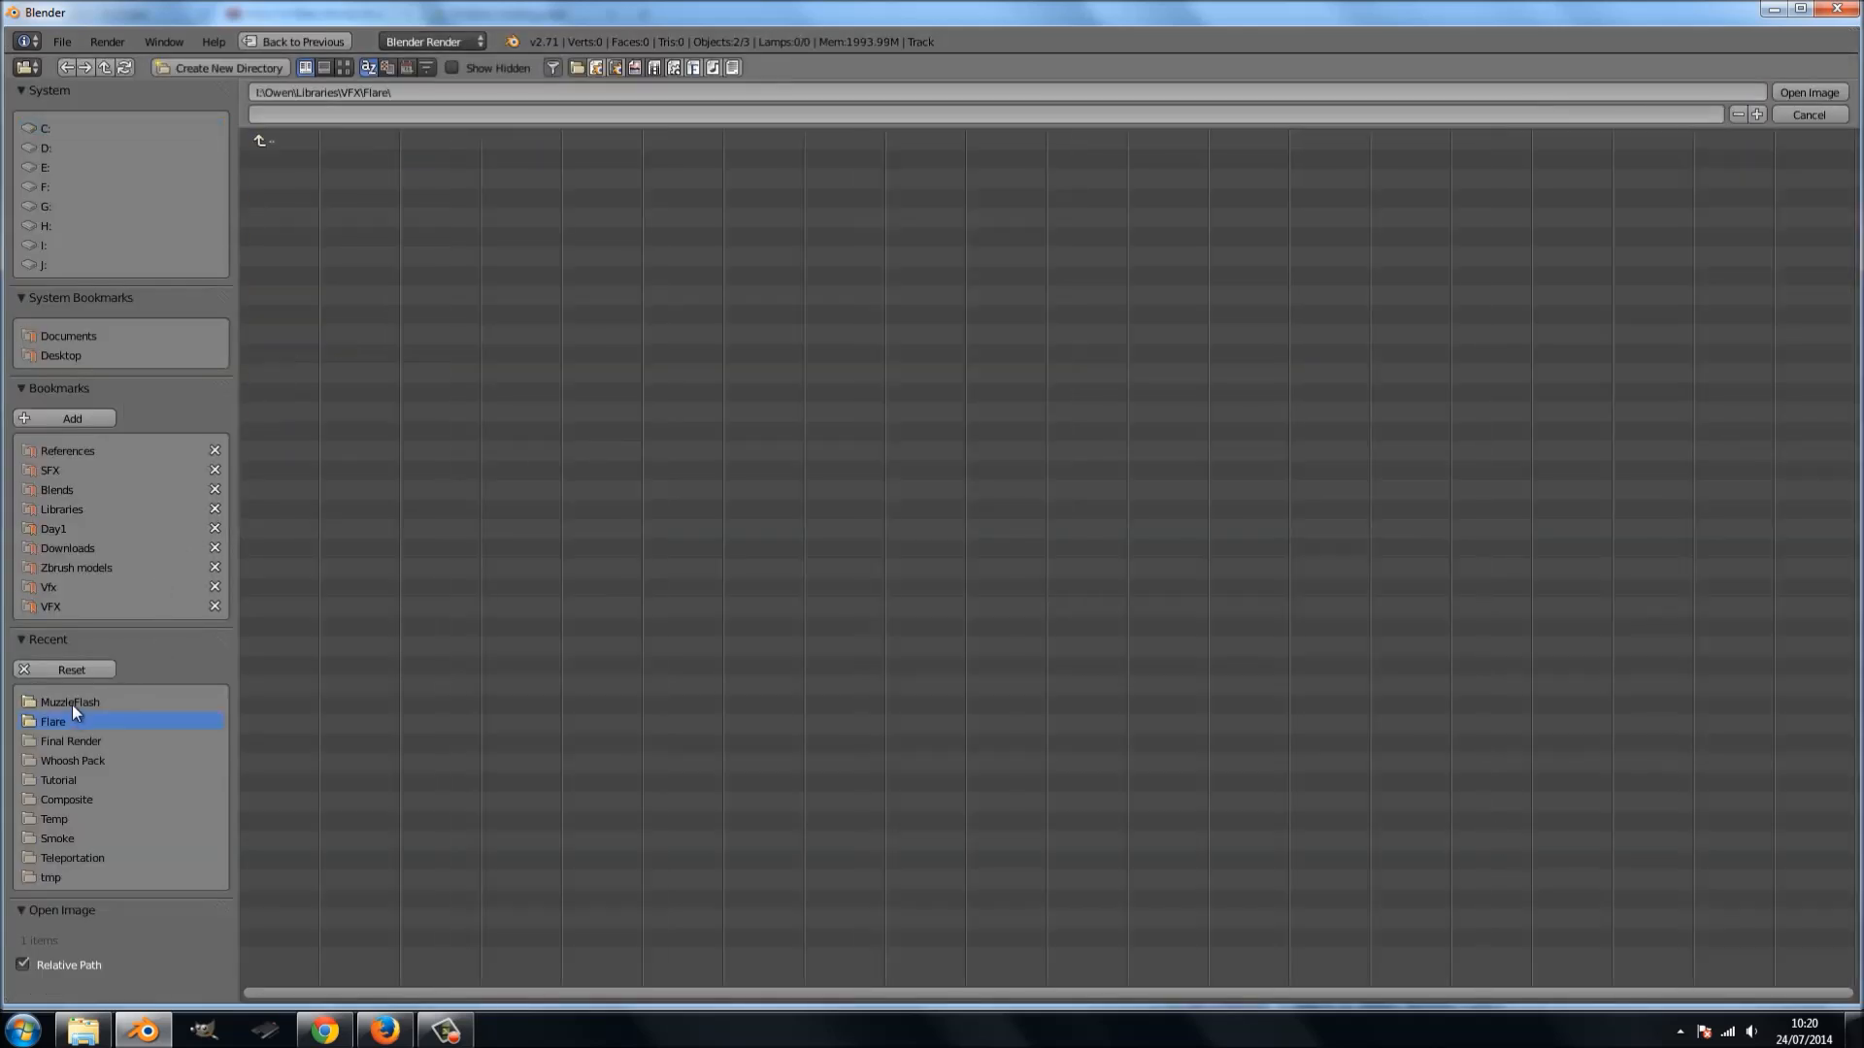
pyautogui.click(379, 158)
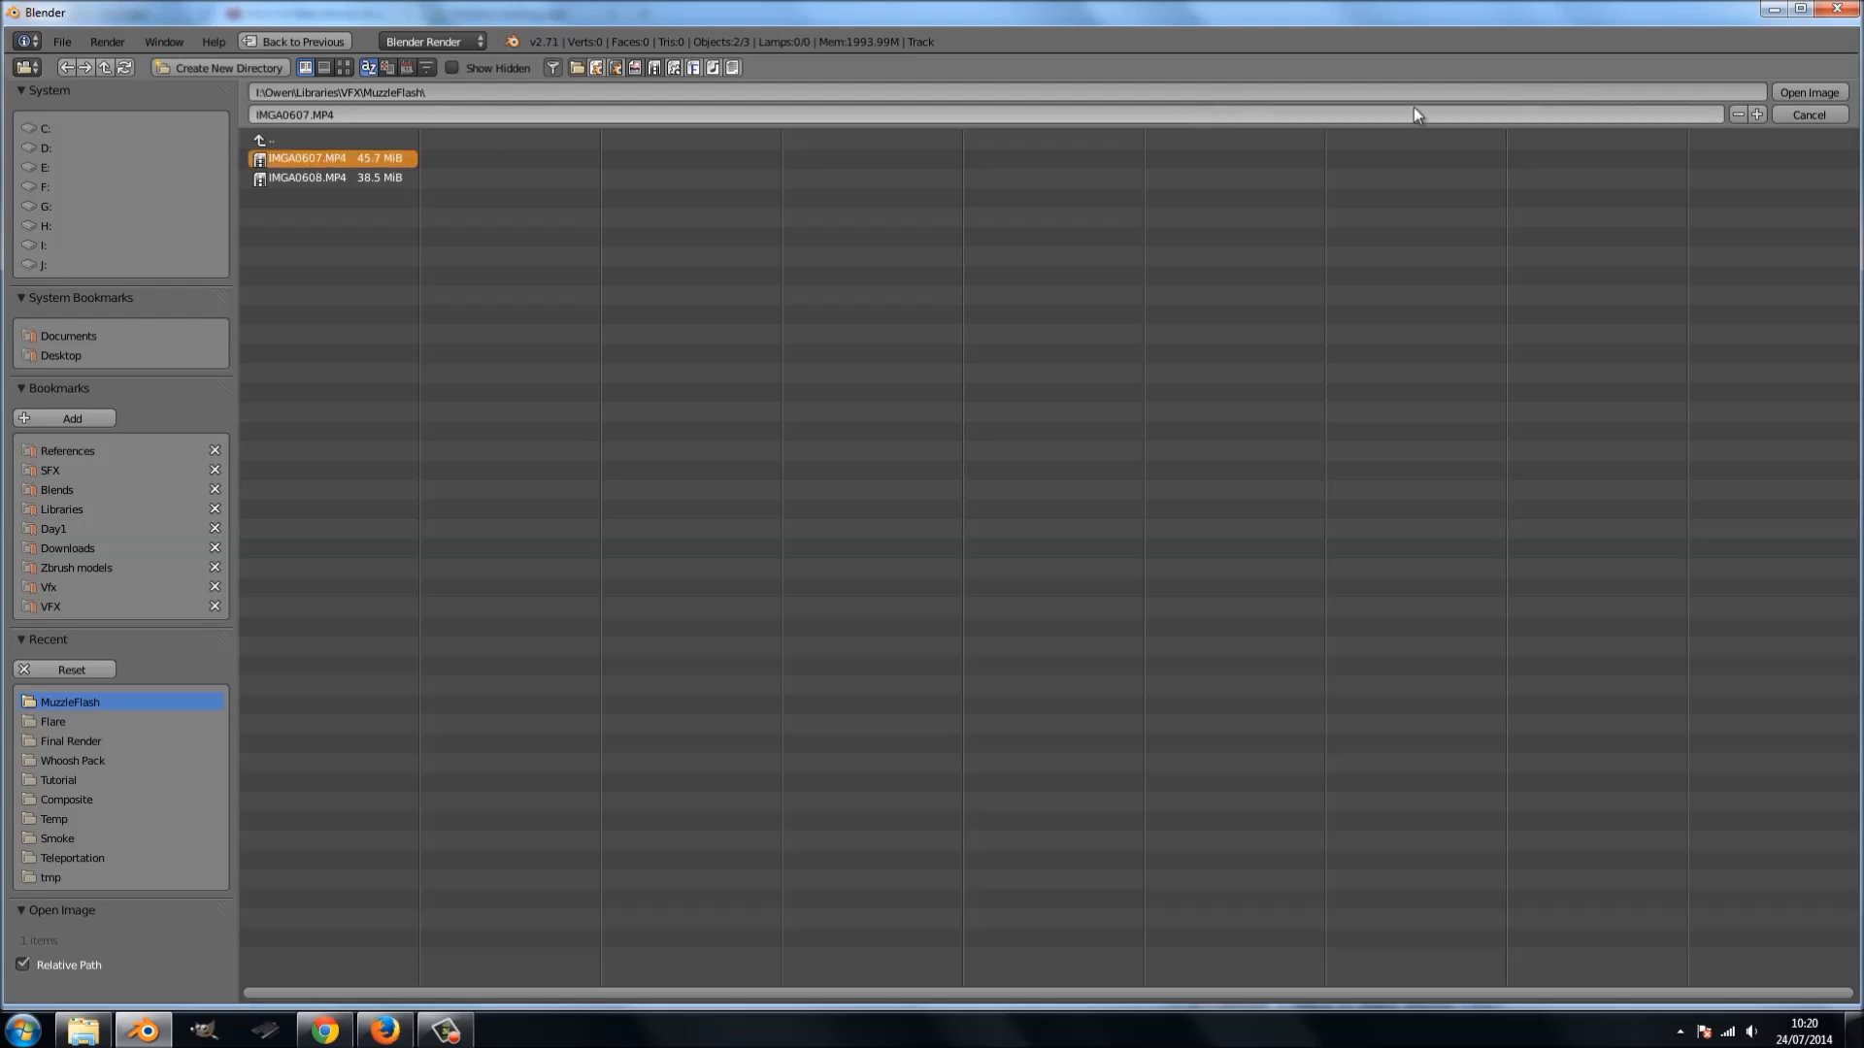
pyautogui.click(1807, 90)
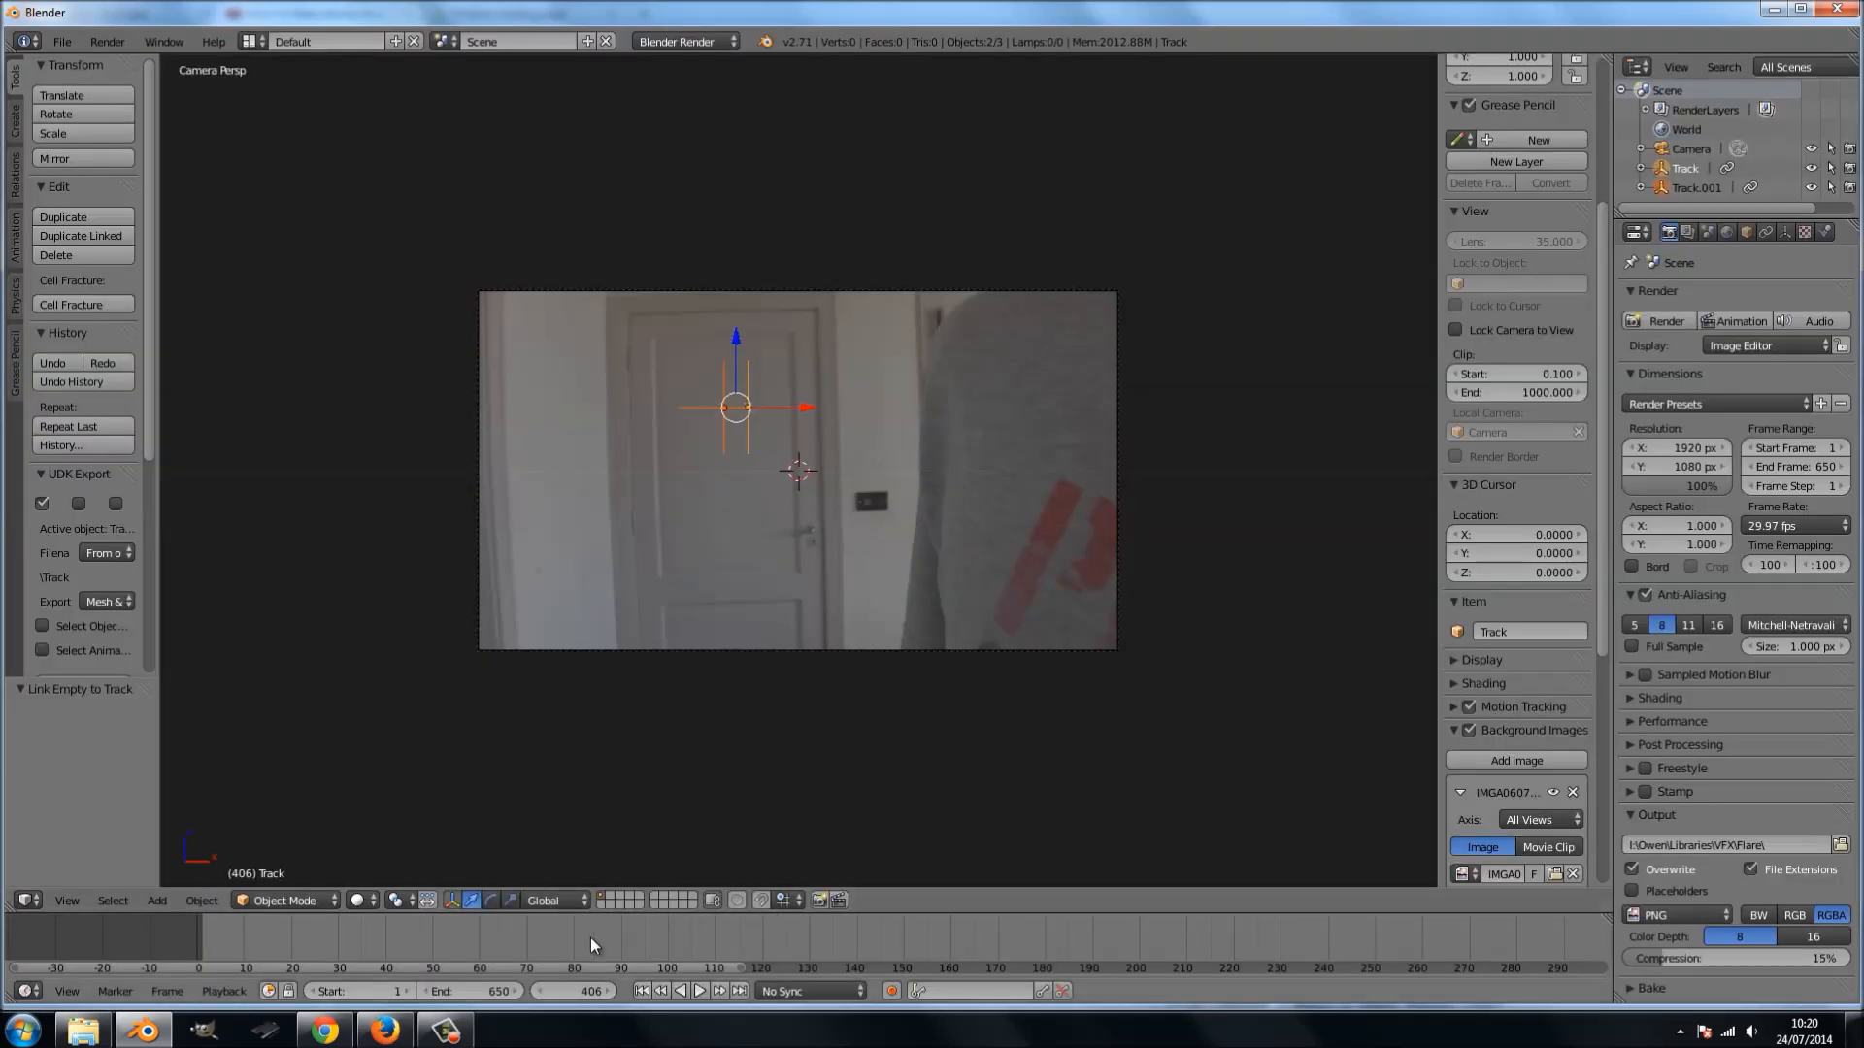
# - Scrub through the footage to check that the empties follow the eyes, stopping at frame 326
pyautogui.click(616, 924)
pyautogui.moveTo(746, 919); pyautogui.dragTo(1064, 920)
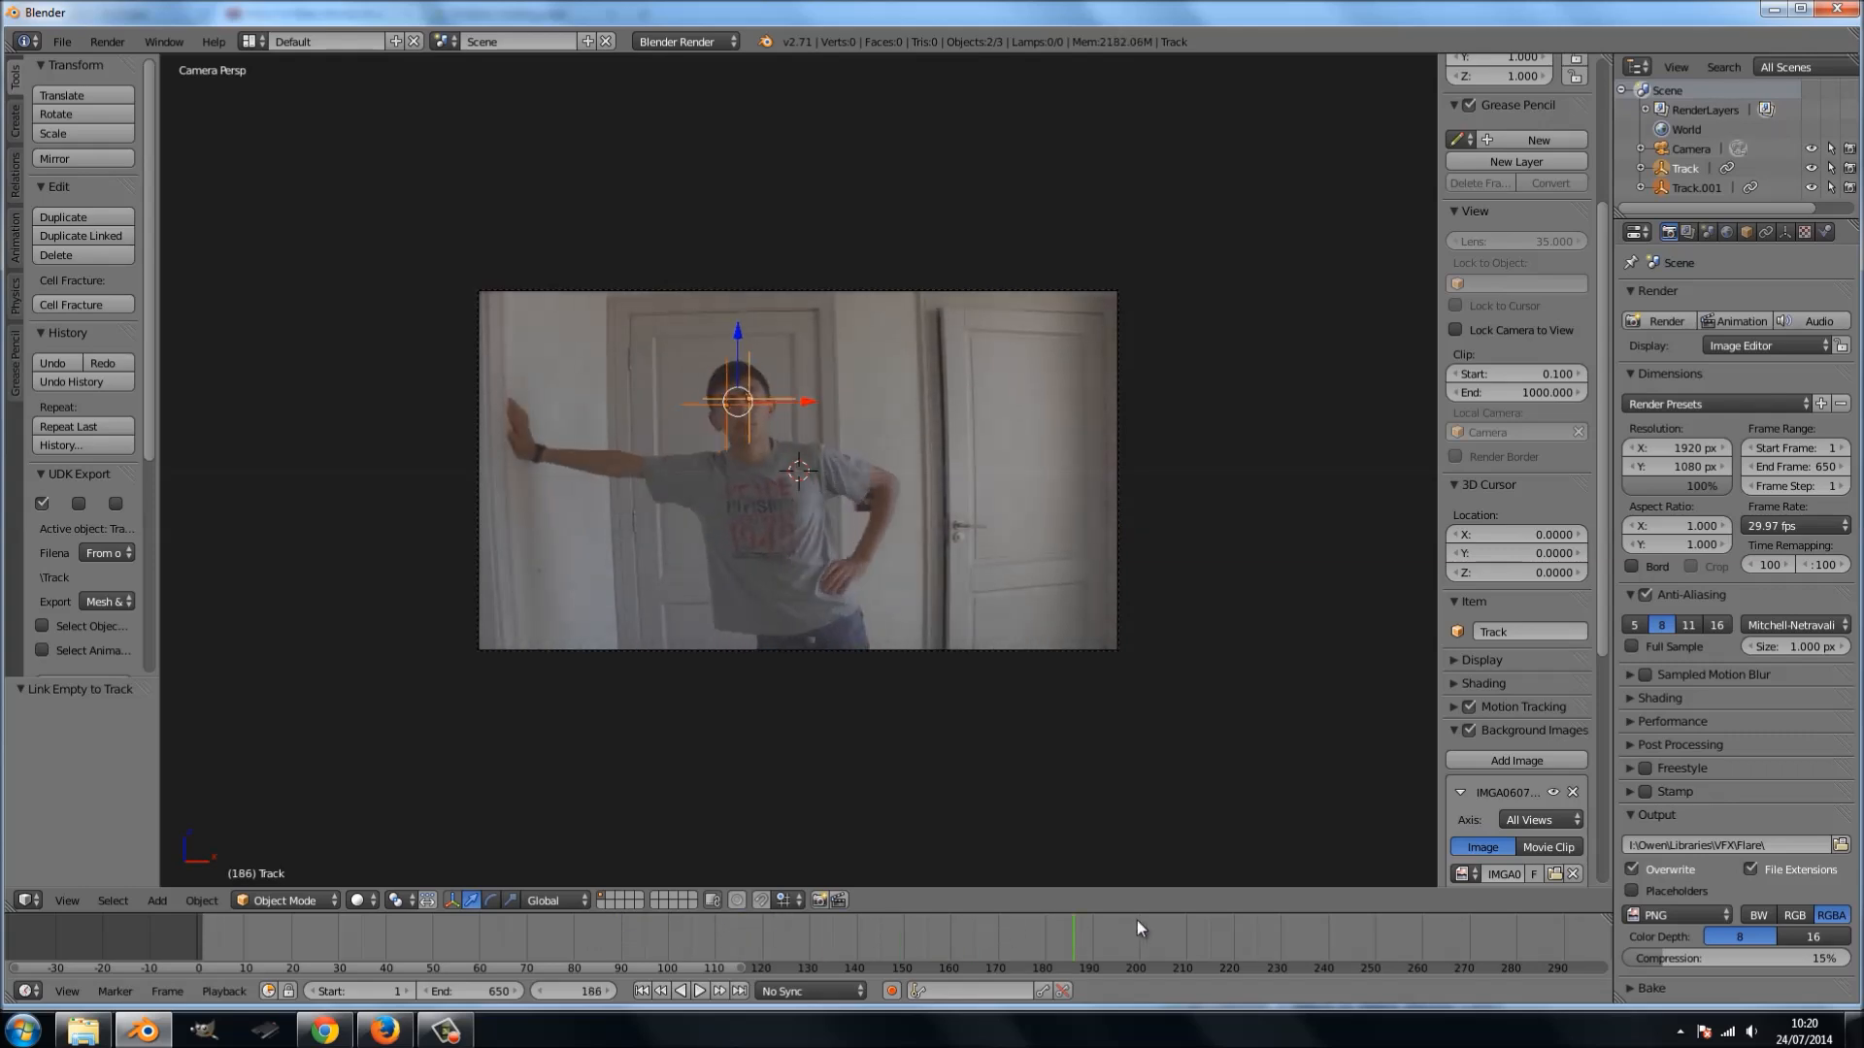
pyautogui.moveTo(942, 921); pyautogui.dragTo(1606, 931)
pyautogui.moveTo(200, 922); pyautogui.dragTo(130, 971)
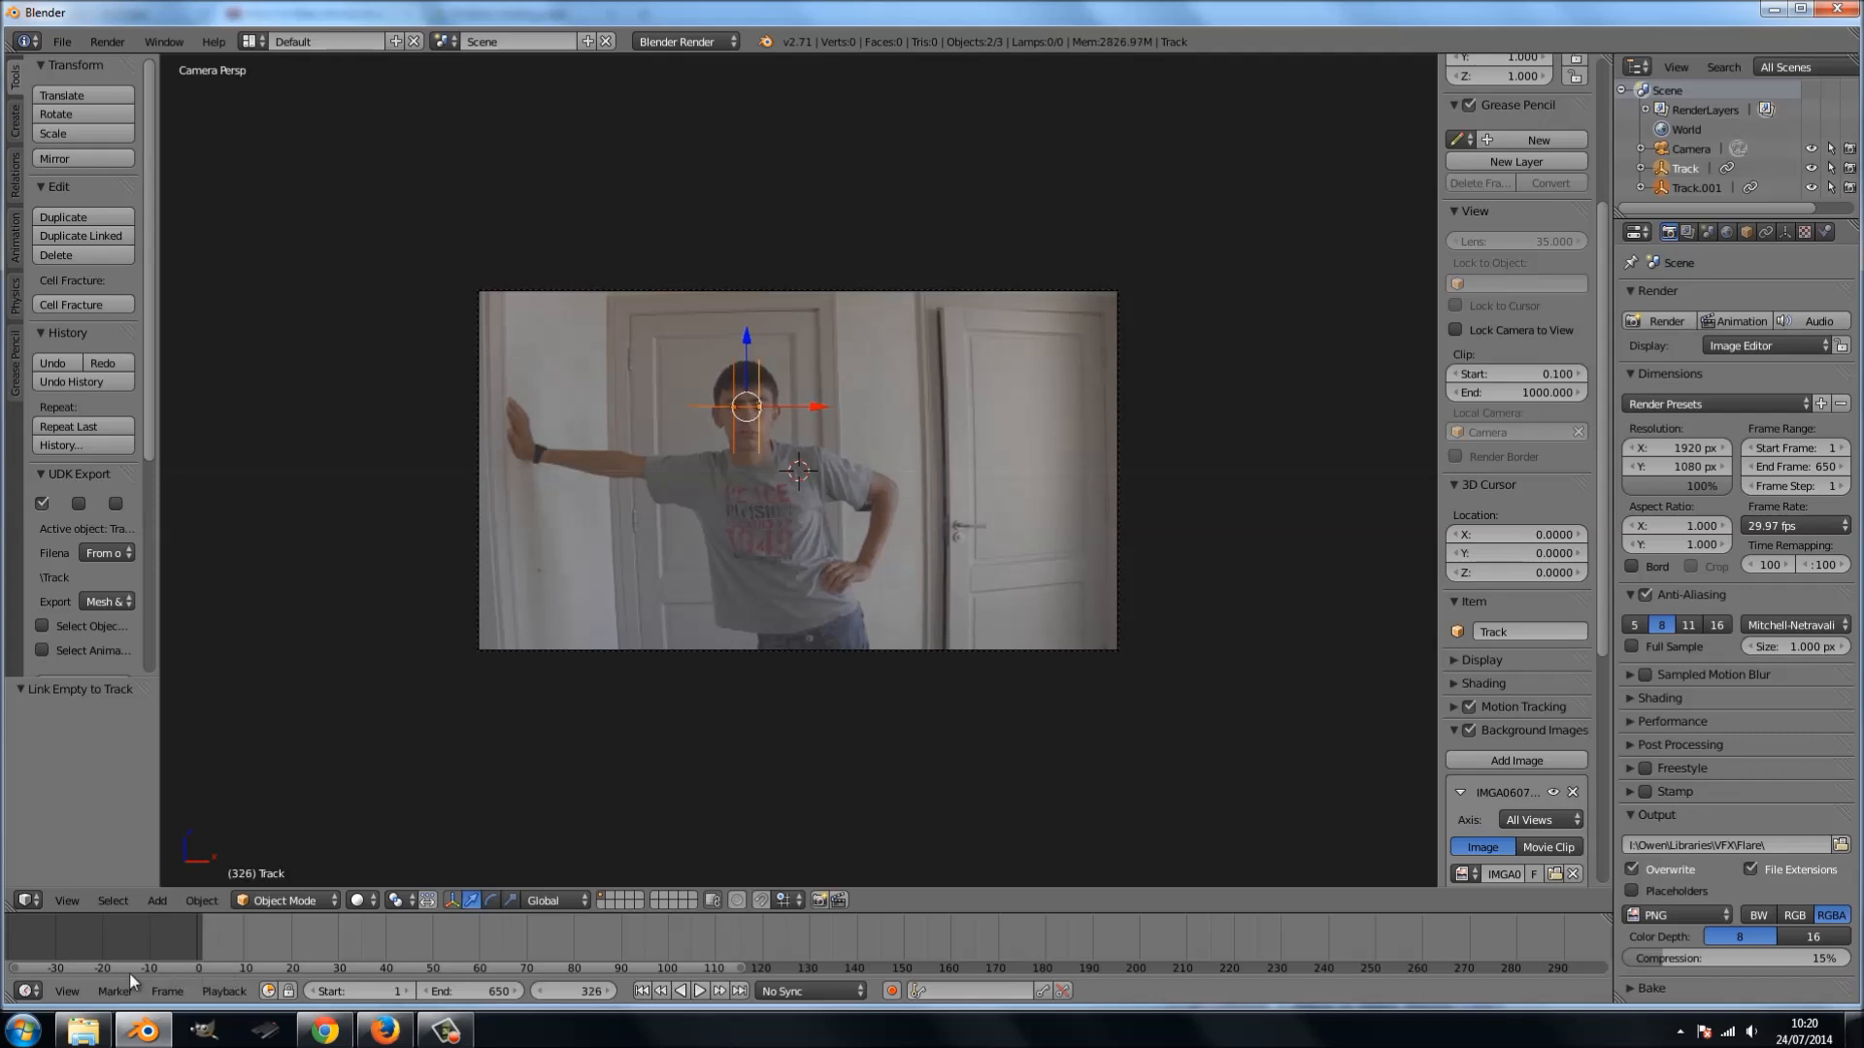
pyautogui.moveTo(1285, 930); pyautogui.dragTo(997, 927, button='middle')
pyautogui.scroll(6, 706, 569)
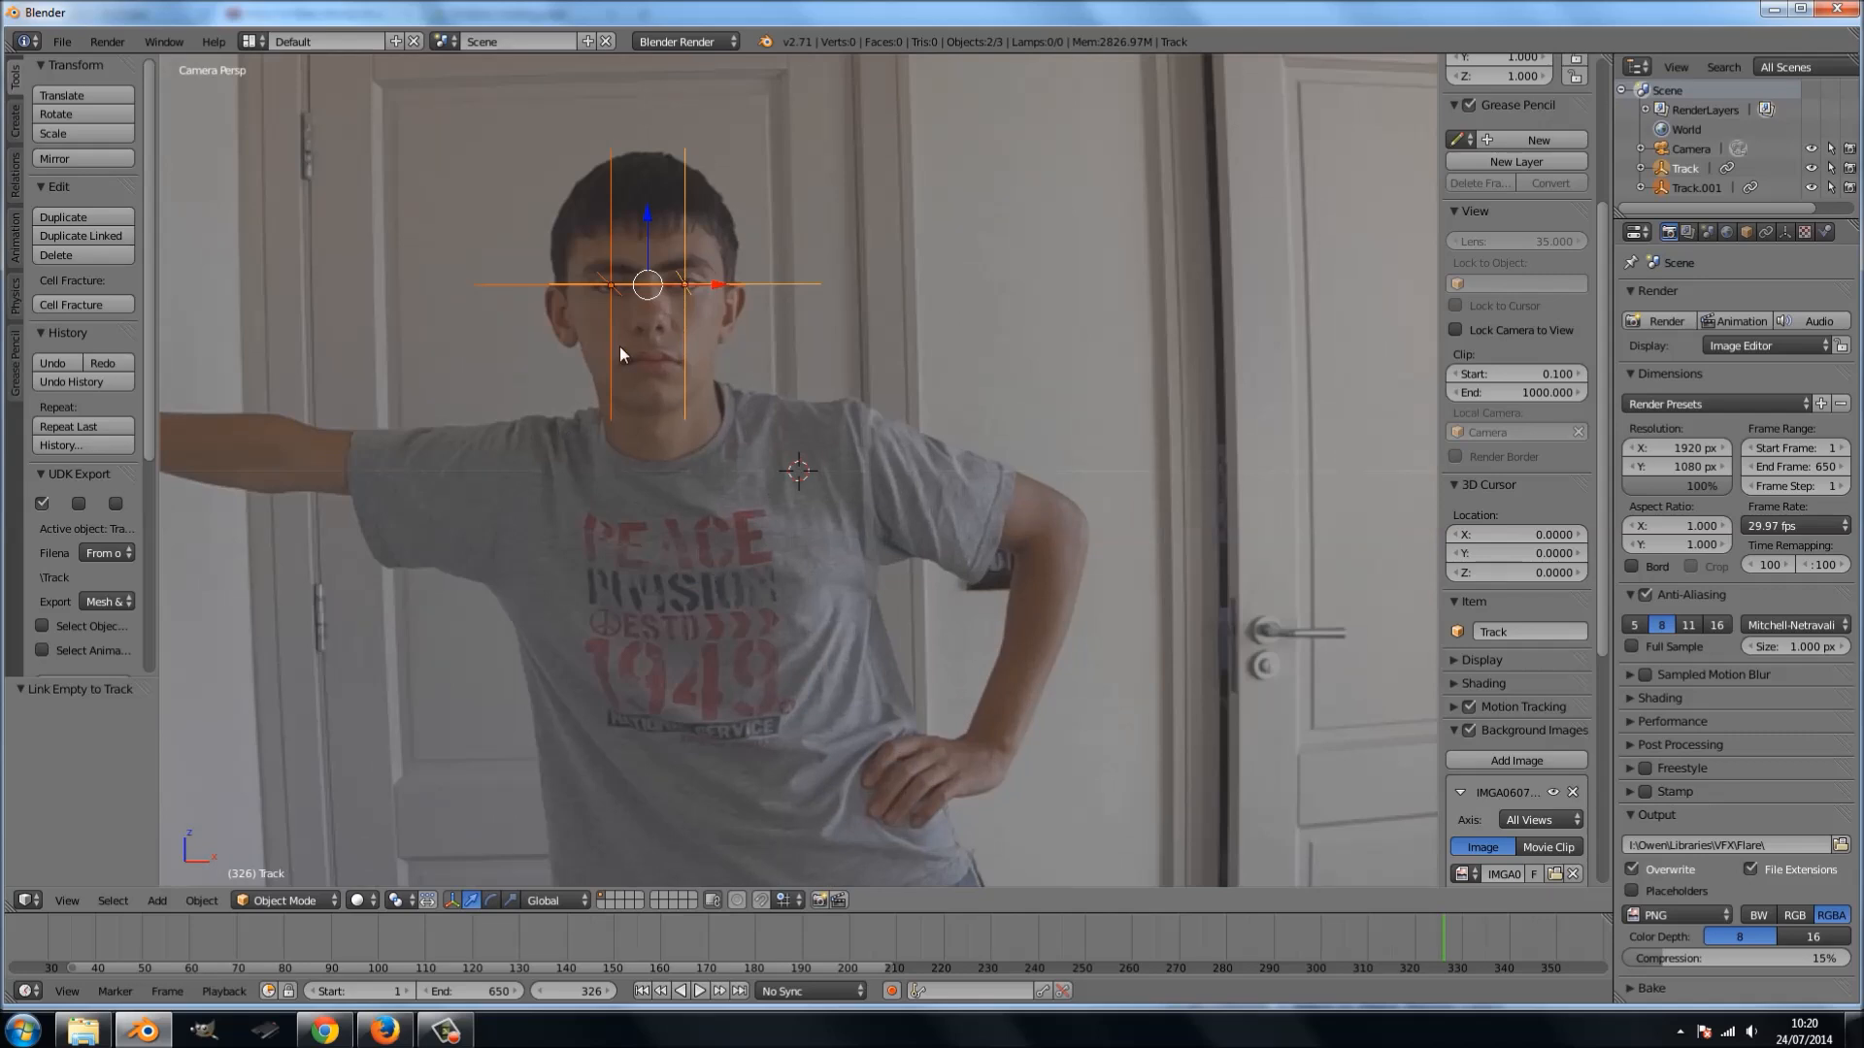
# - Snap the 3D cursor to the Track.001 empty
pyautogui.rightClick(625, 289)
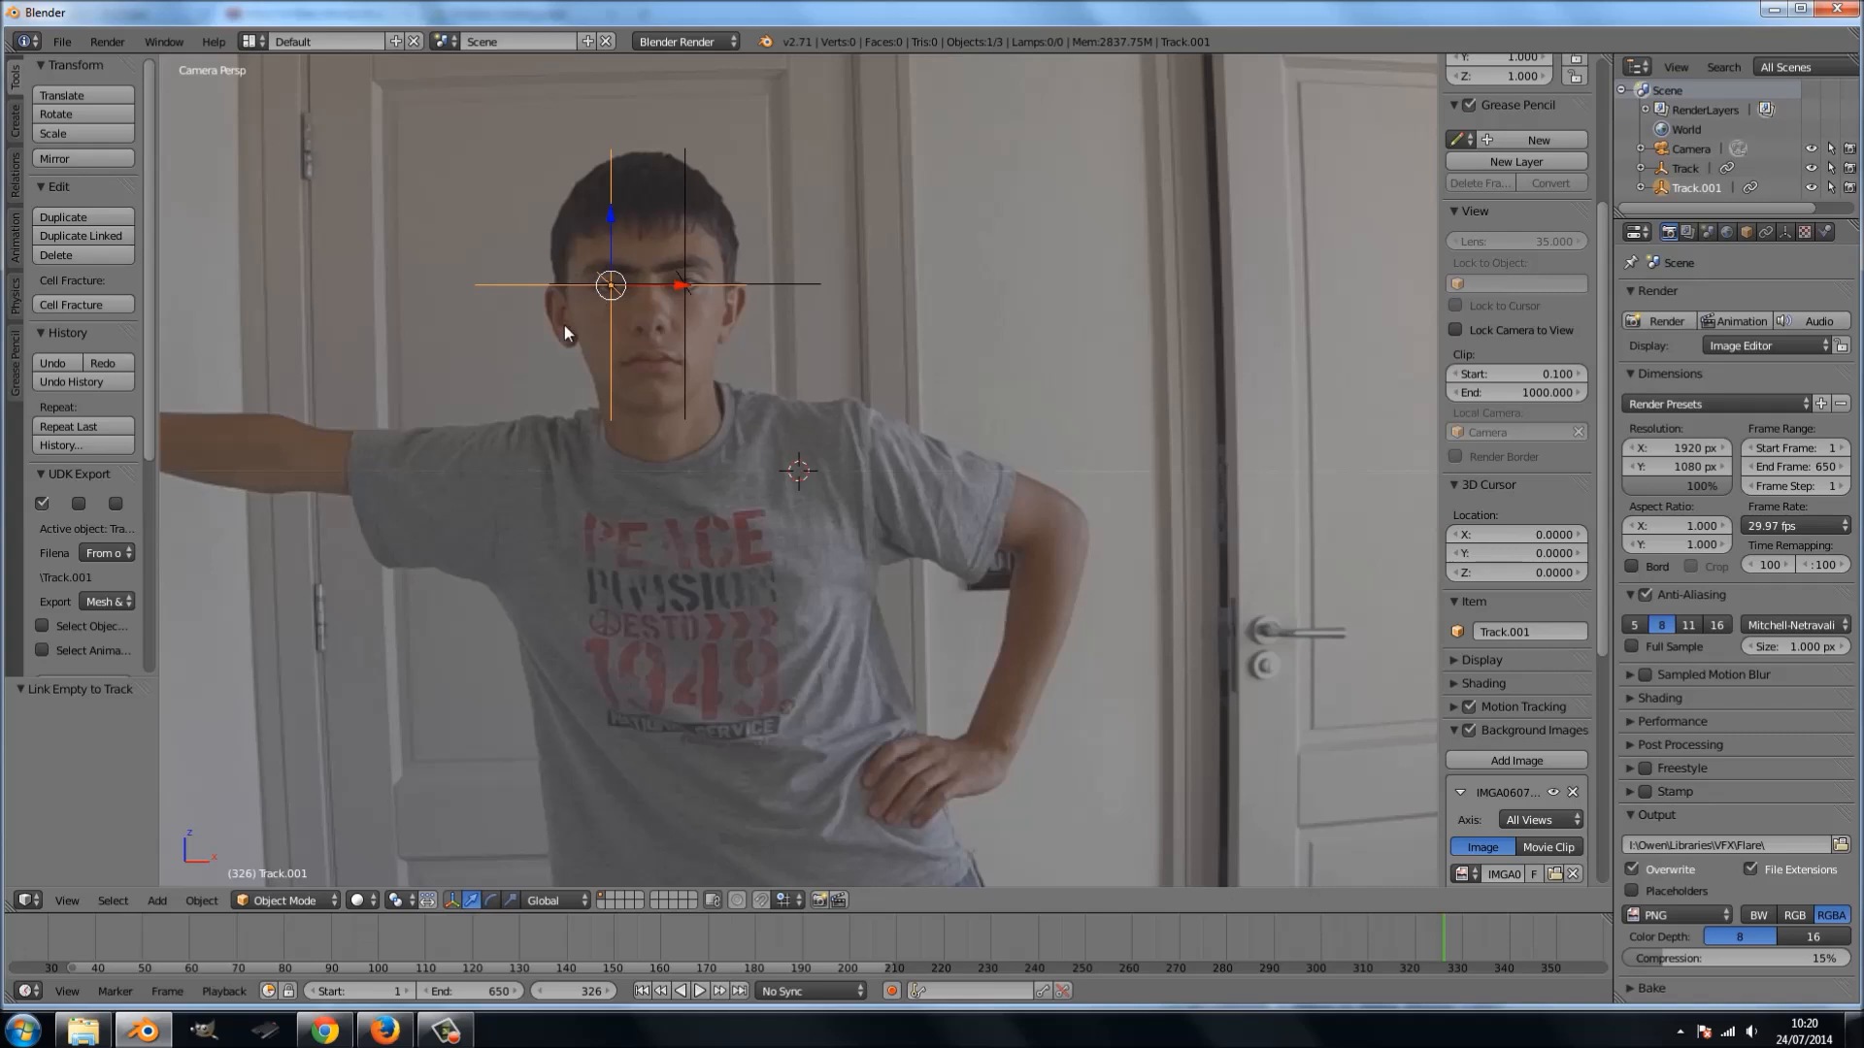
pyautogui.hotkey('shift', 's')
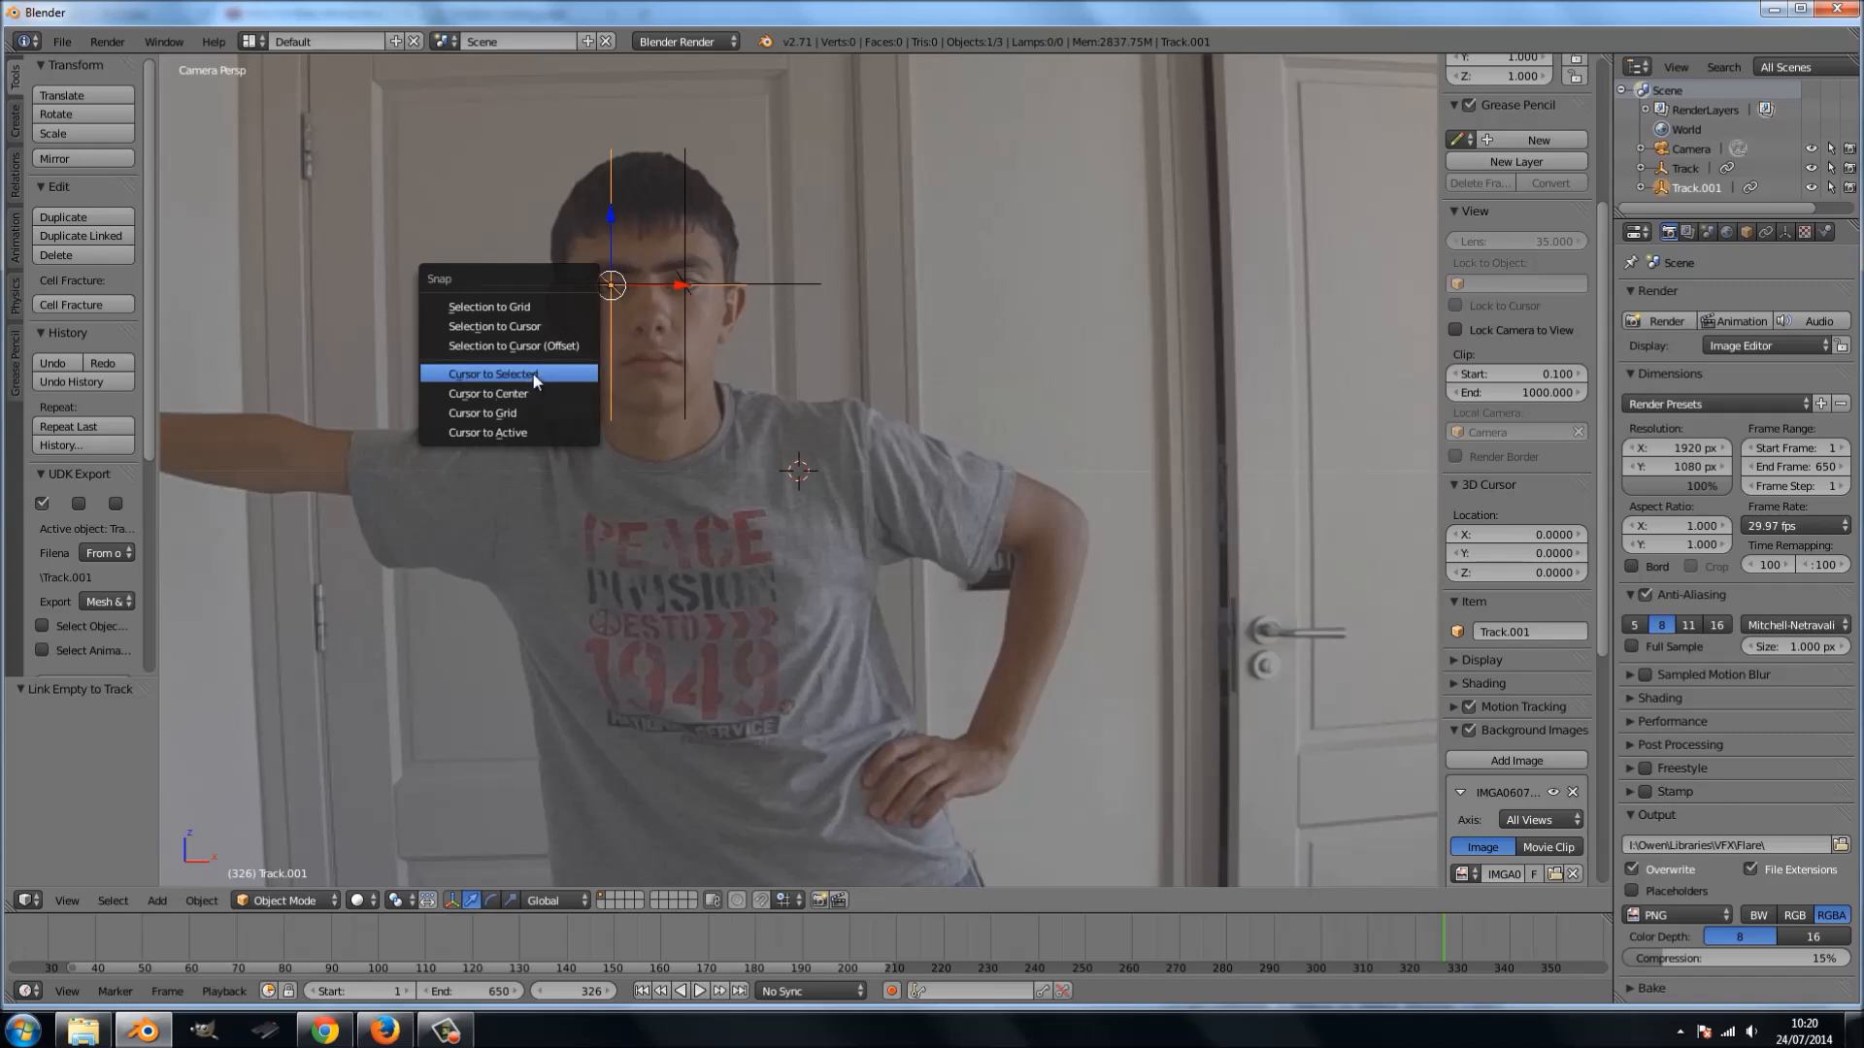
pyautogui.click(493, 373)
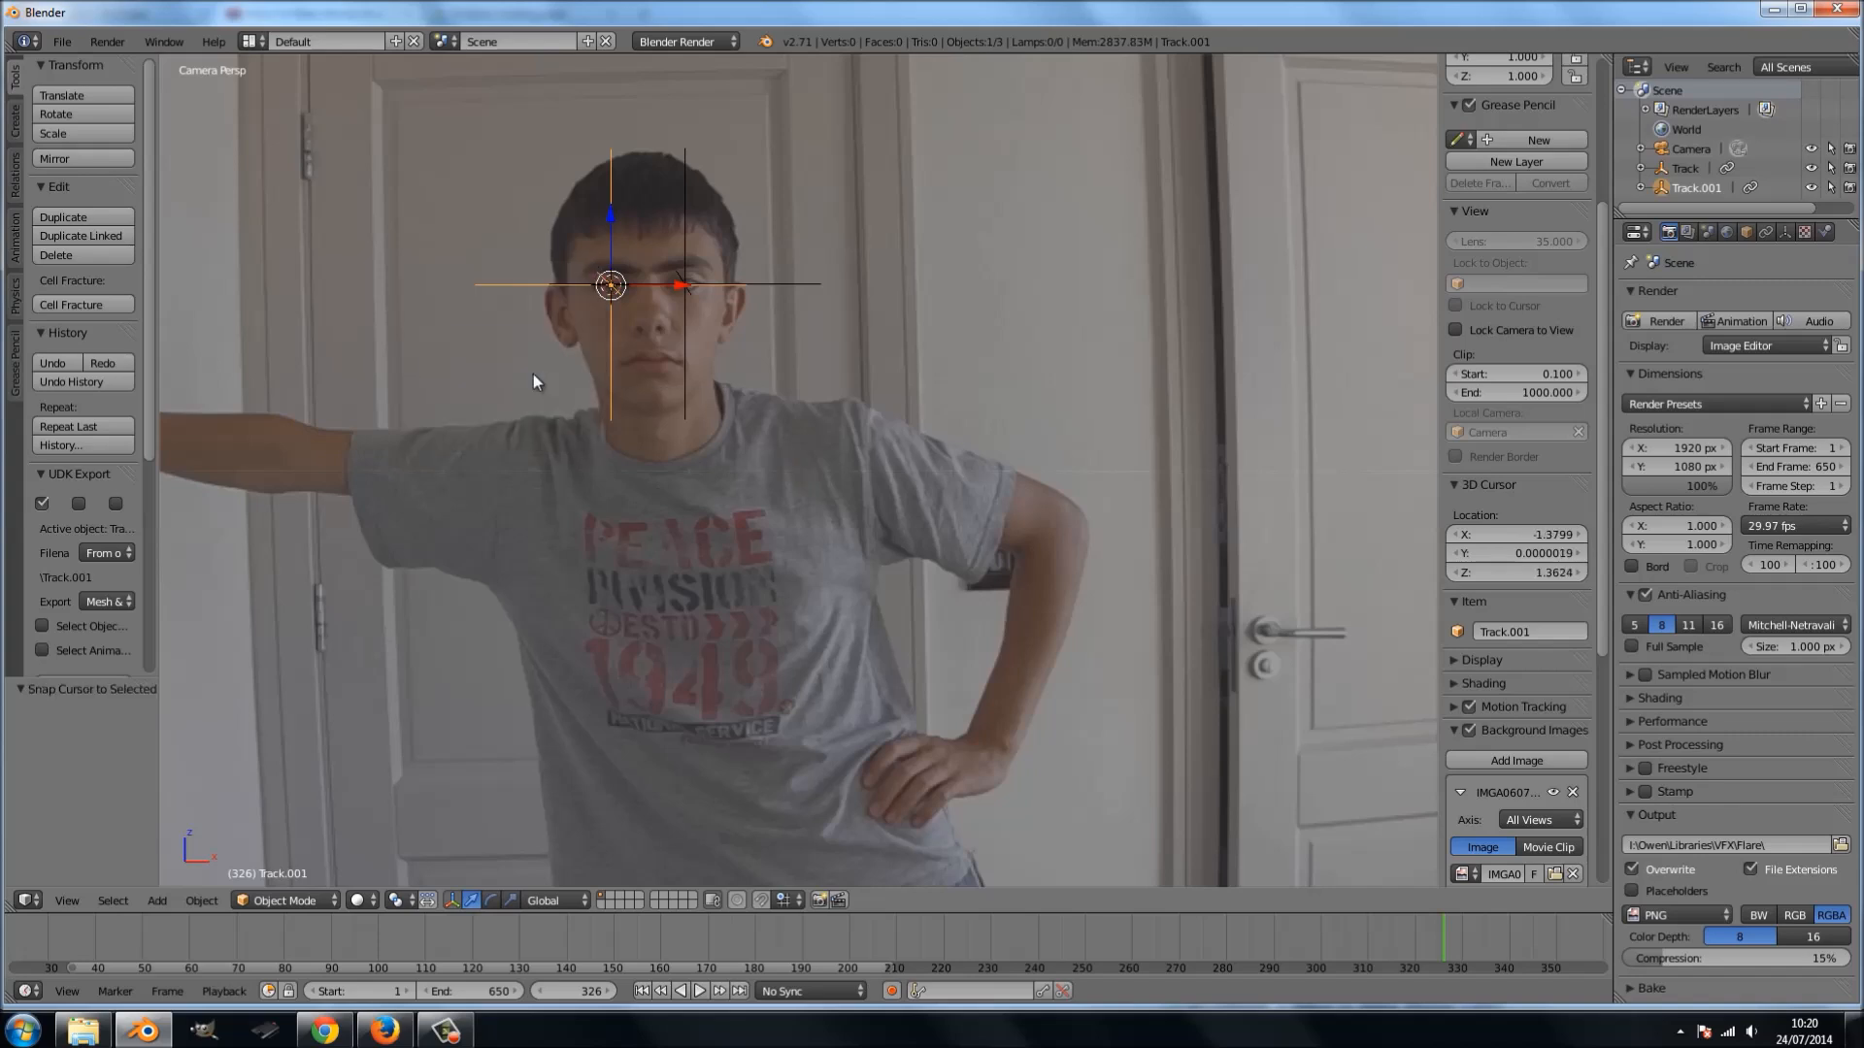
# - Add an ico sphere at the 3D cursor and scale it down to about 0.092 to fit over the eye
pyautogui.hotkey('shift', 'a')
pyautogui.moveTo(533, 375)
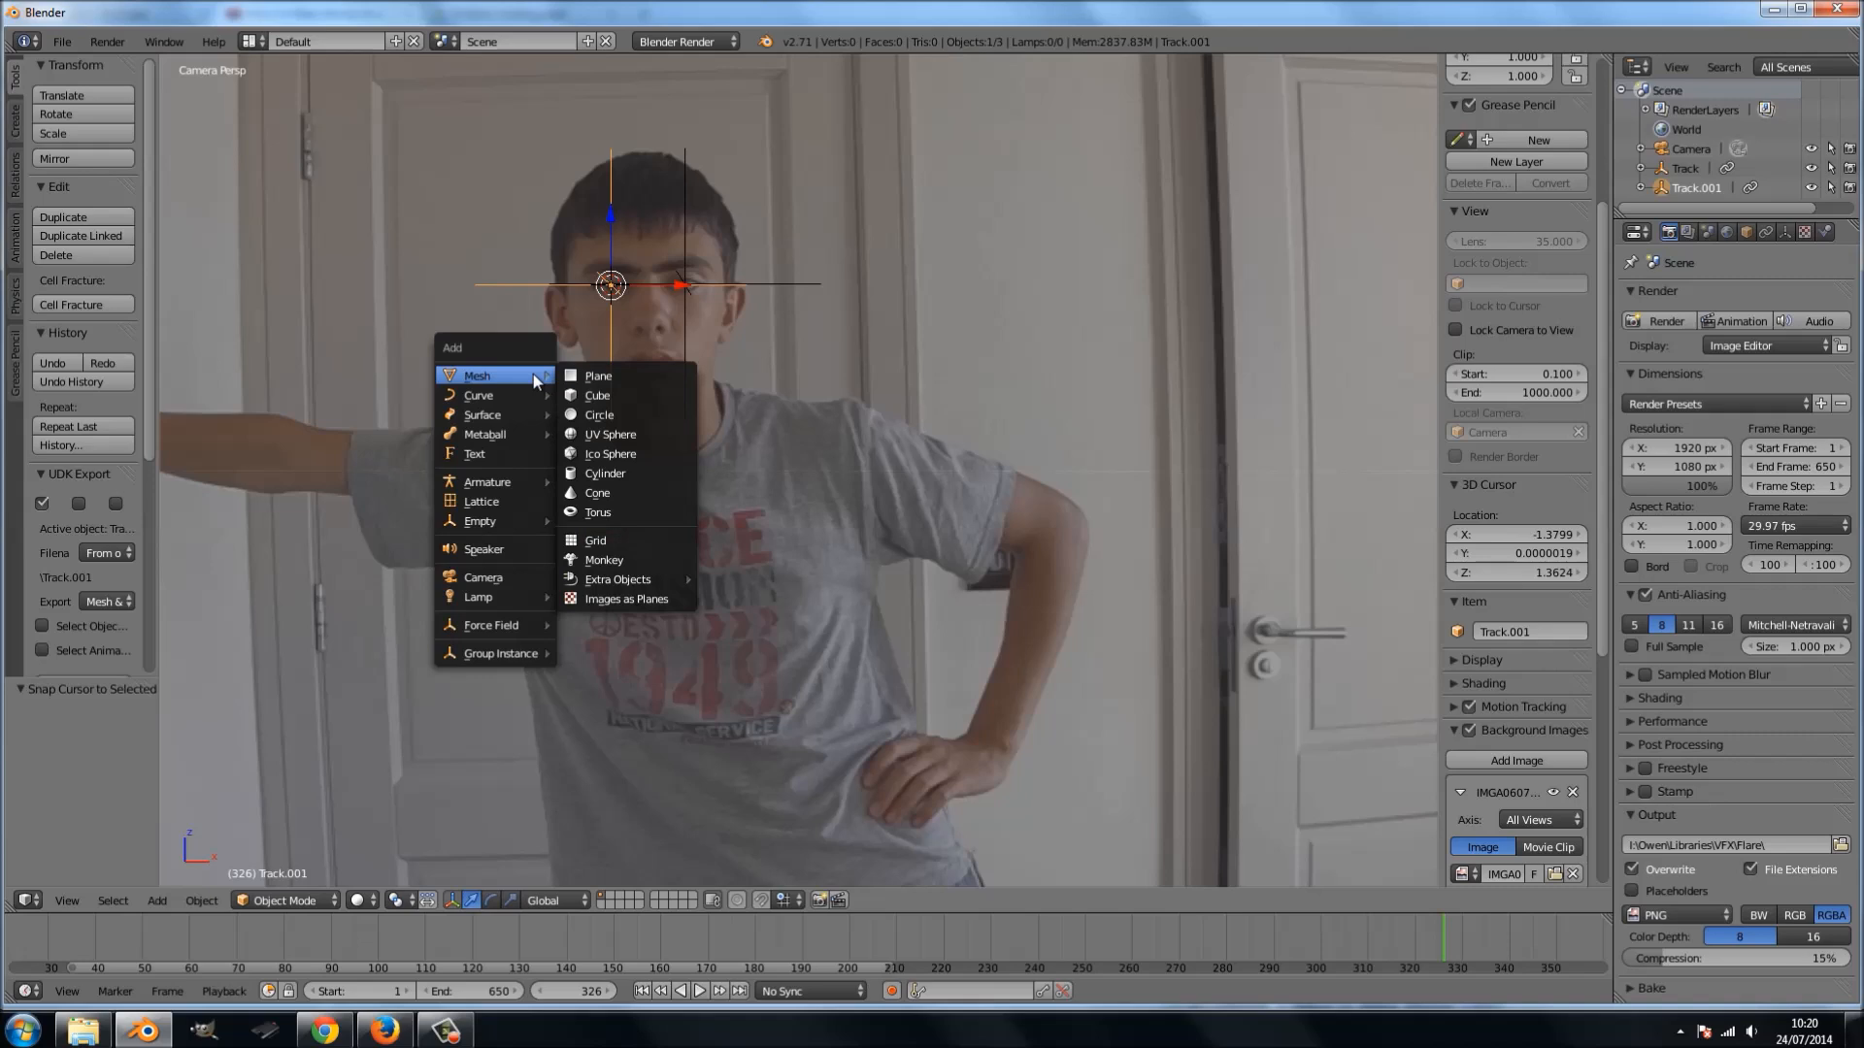
pyautogui.click(609, 454)
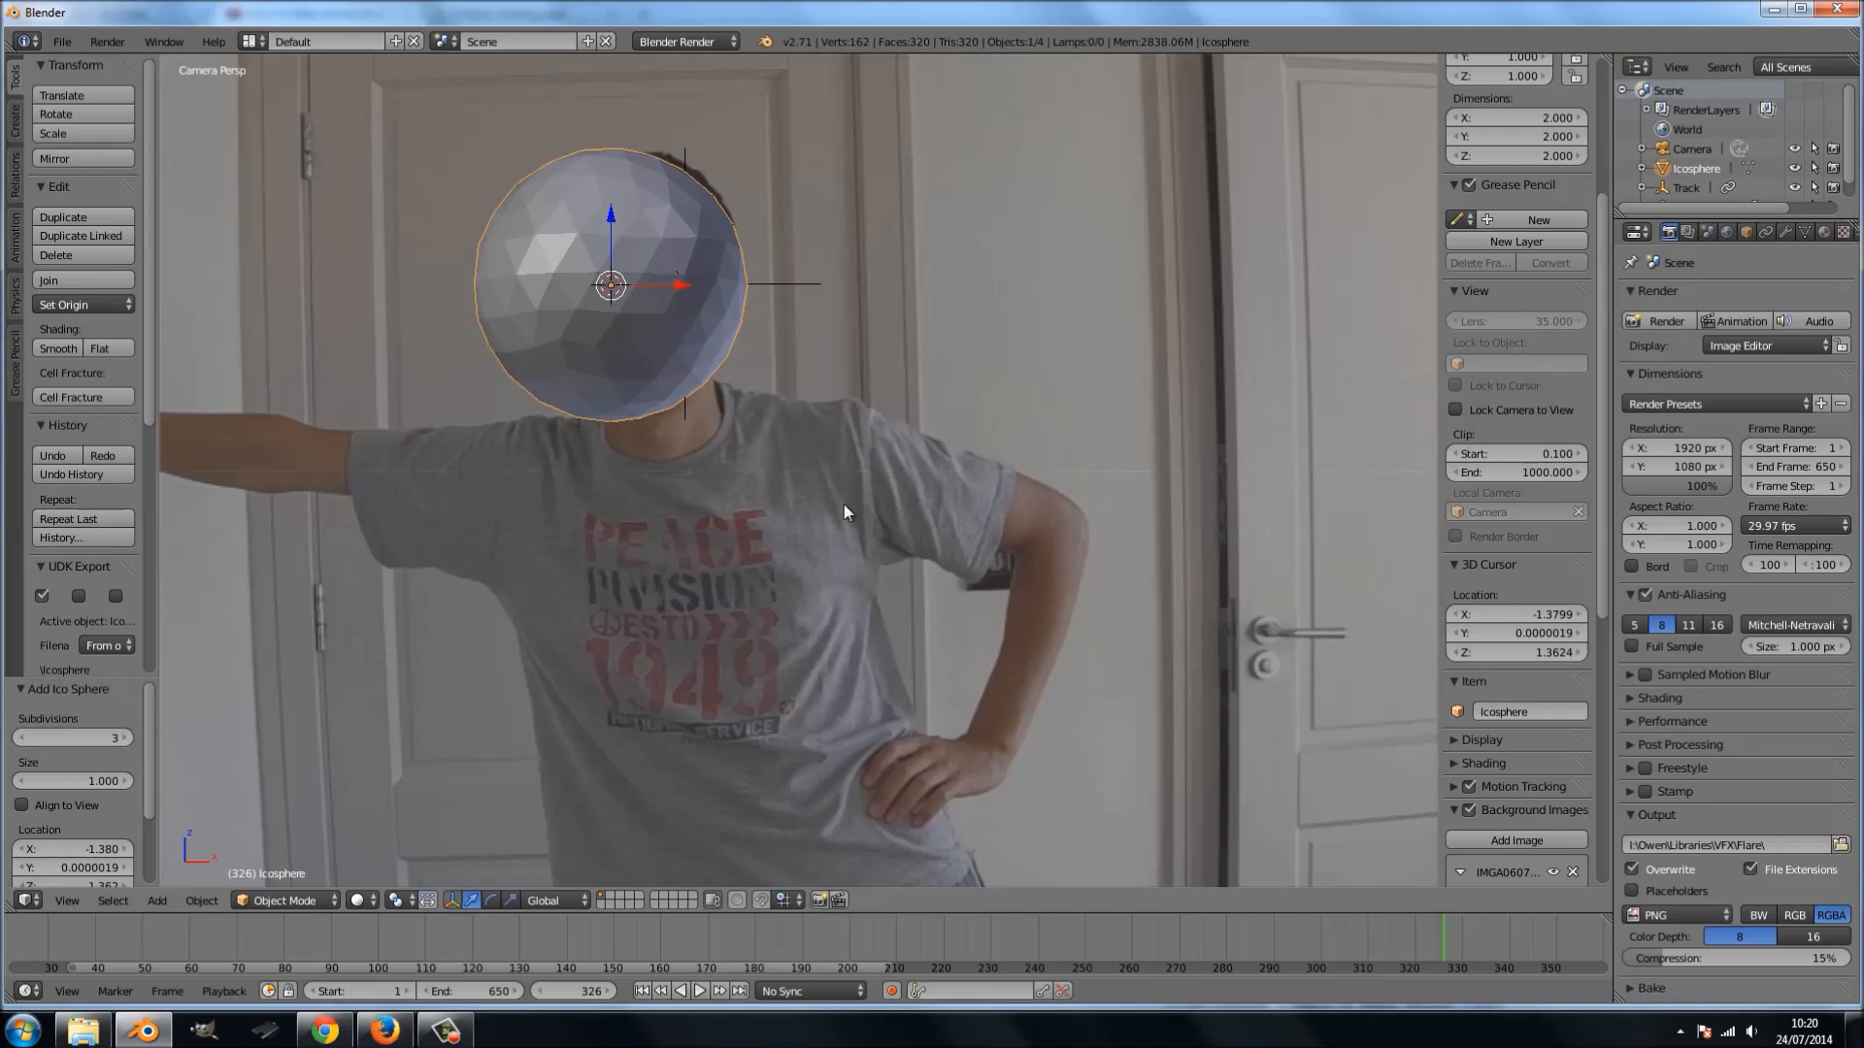
pyautogui.press('s')
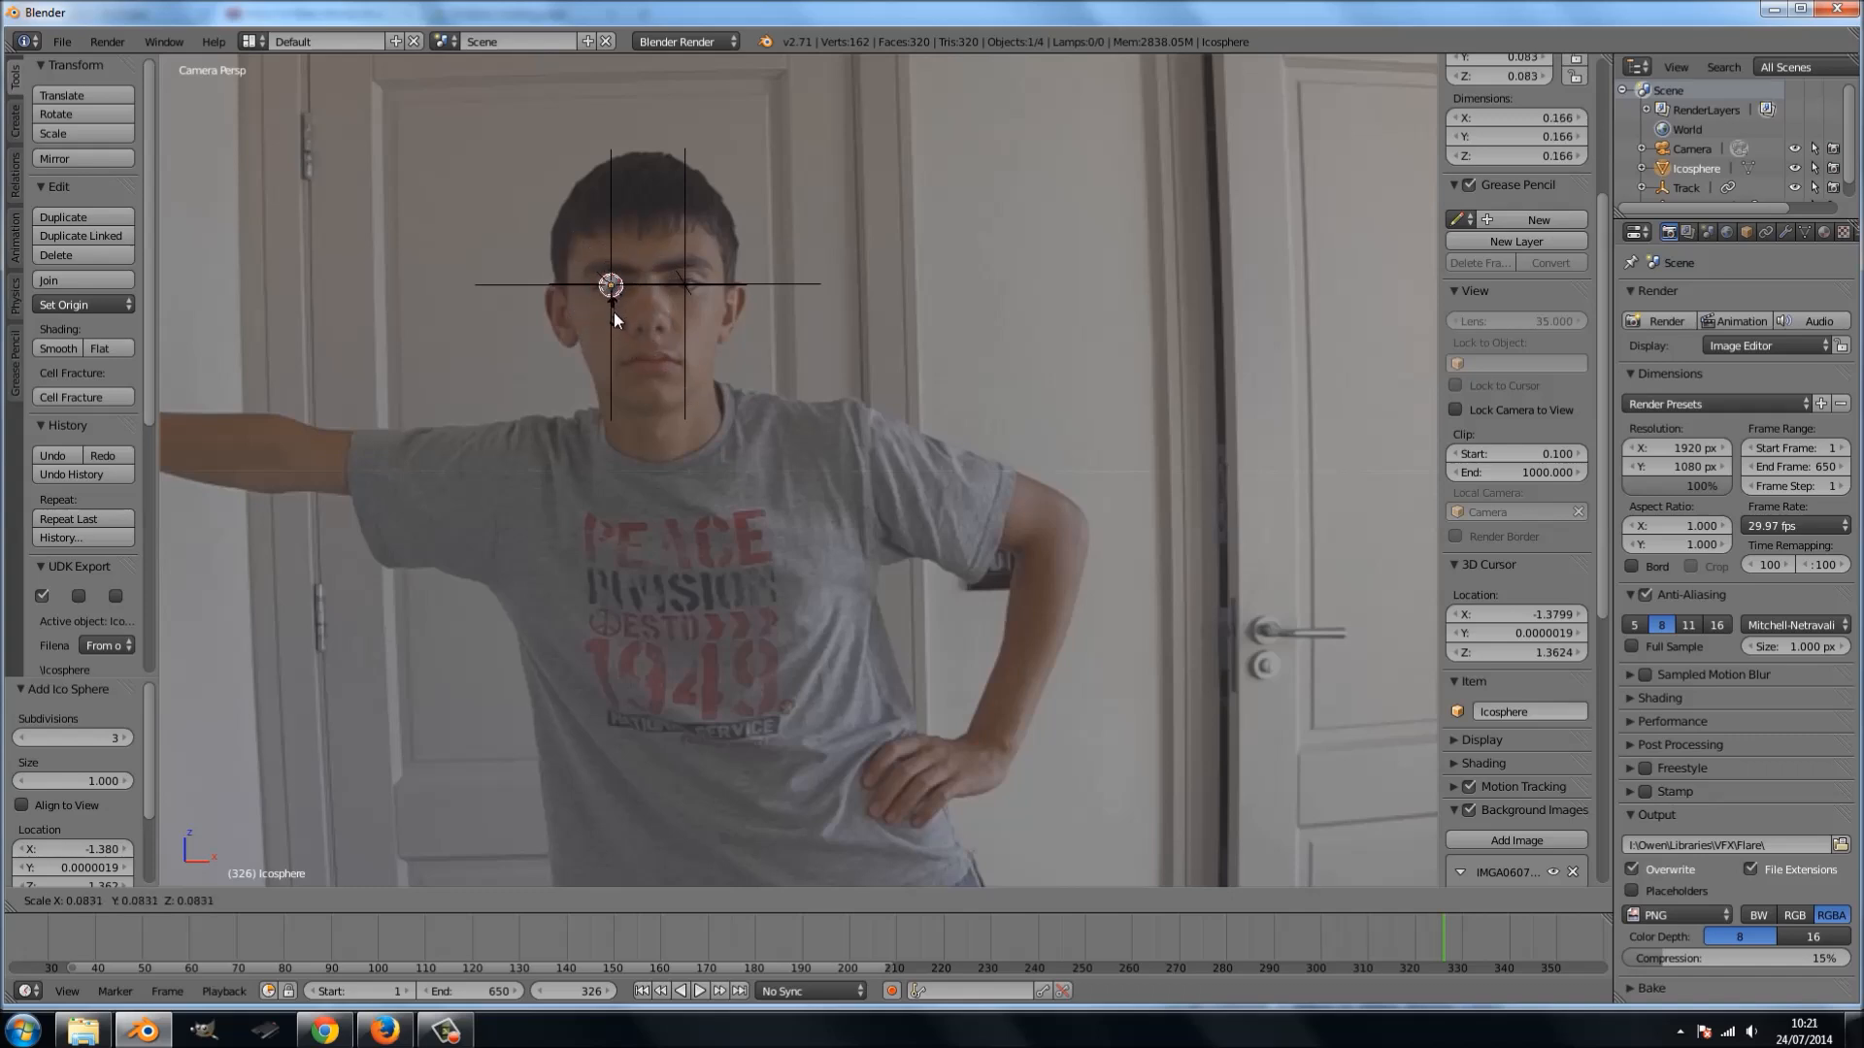
pyautogui.click(613, 316)
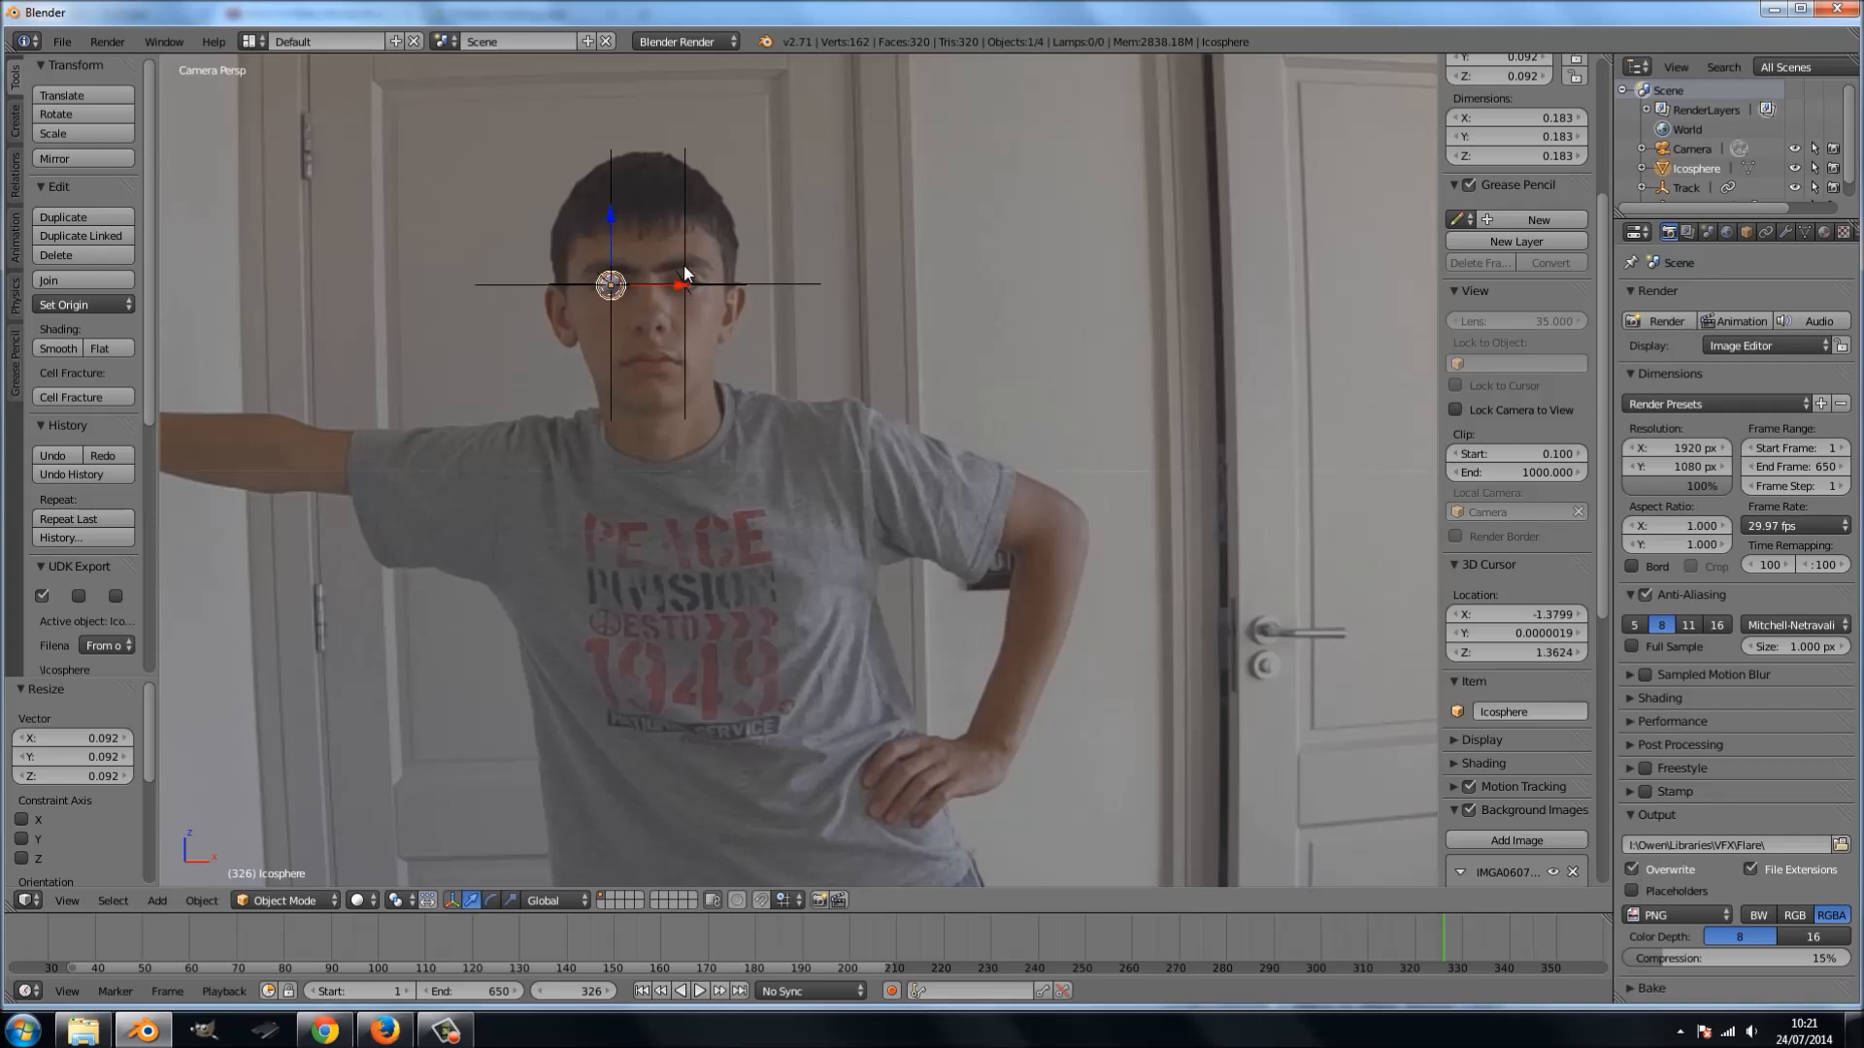
# - Assign the existing material named Material to the ico sphere and set its emit value to 5
pyautogui.scroll(2, 683, 283)
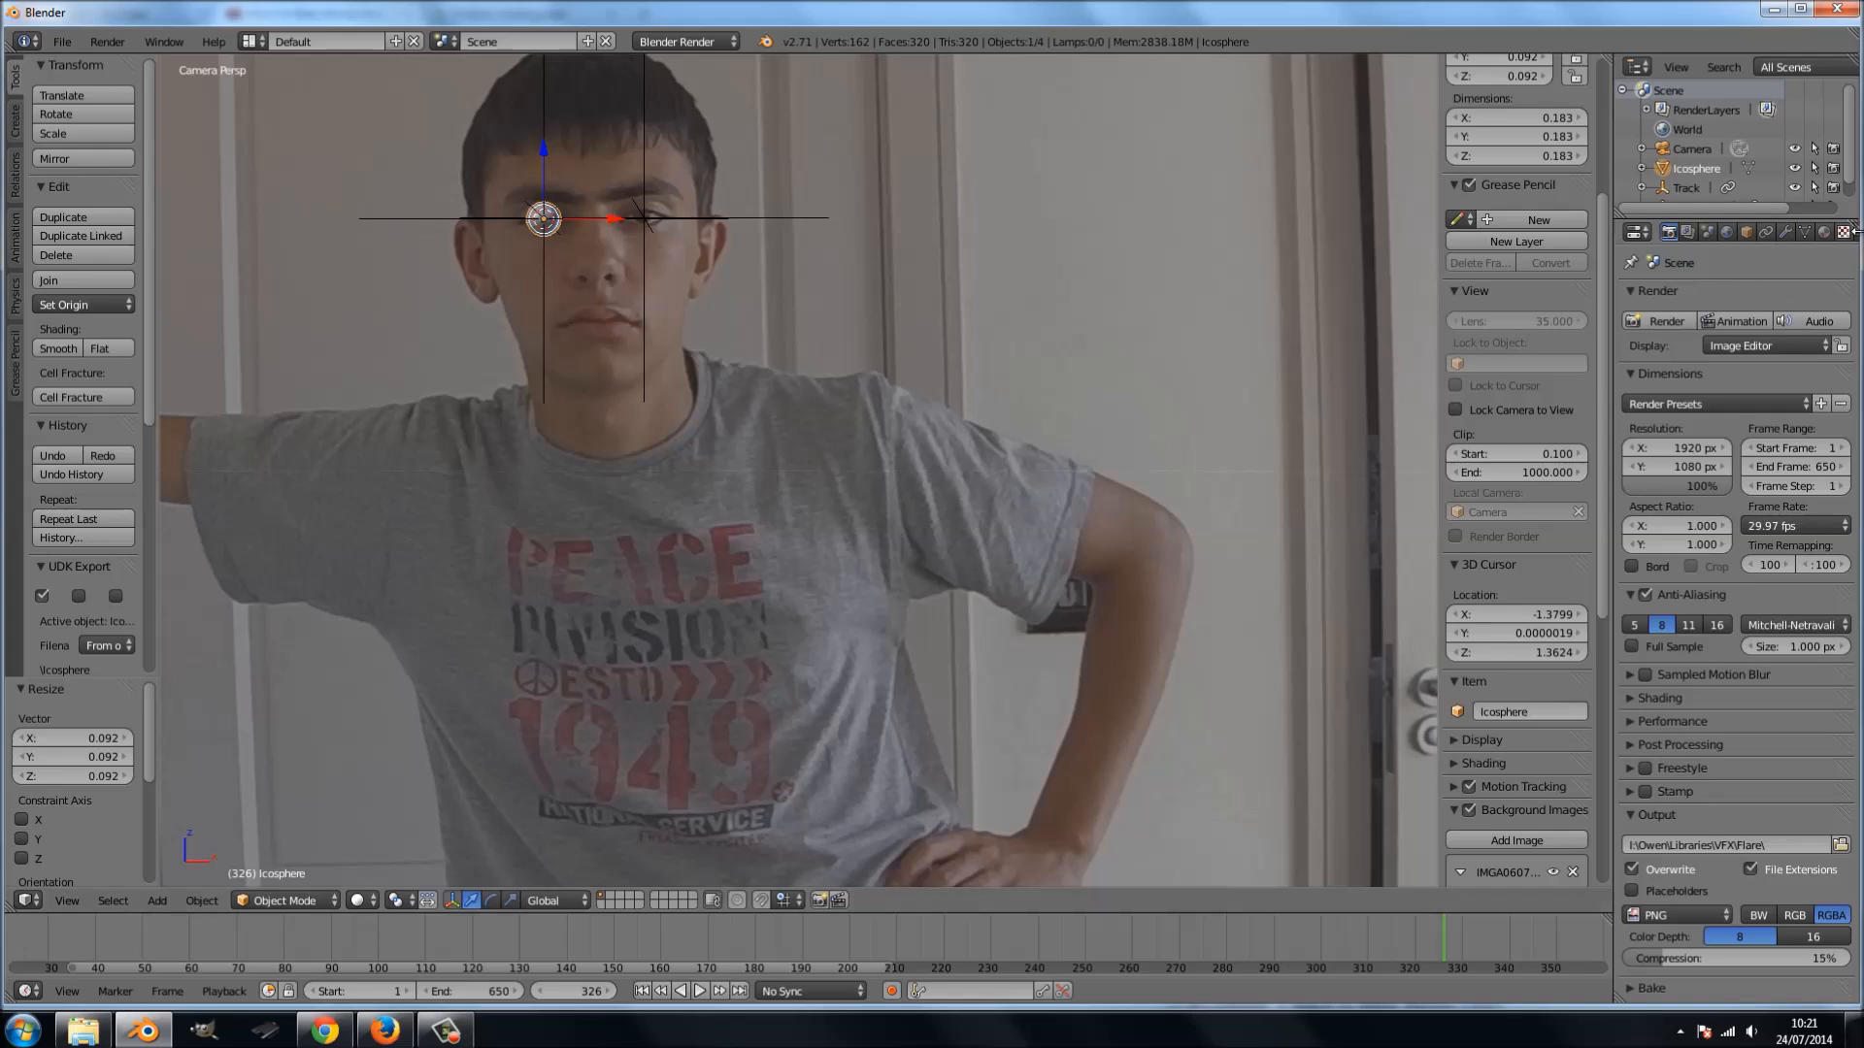
pyautogui.click(1822, 233)
pyautogui.click(1627, 363)
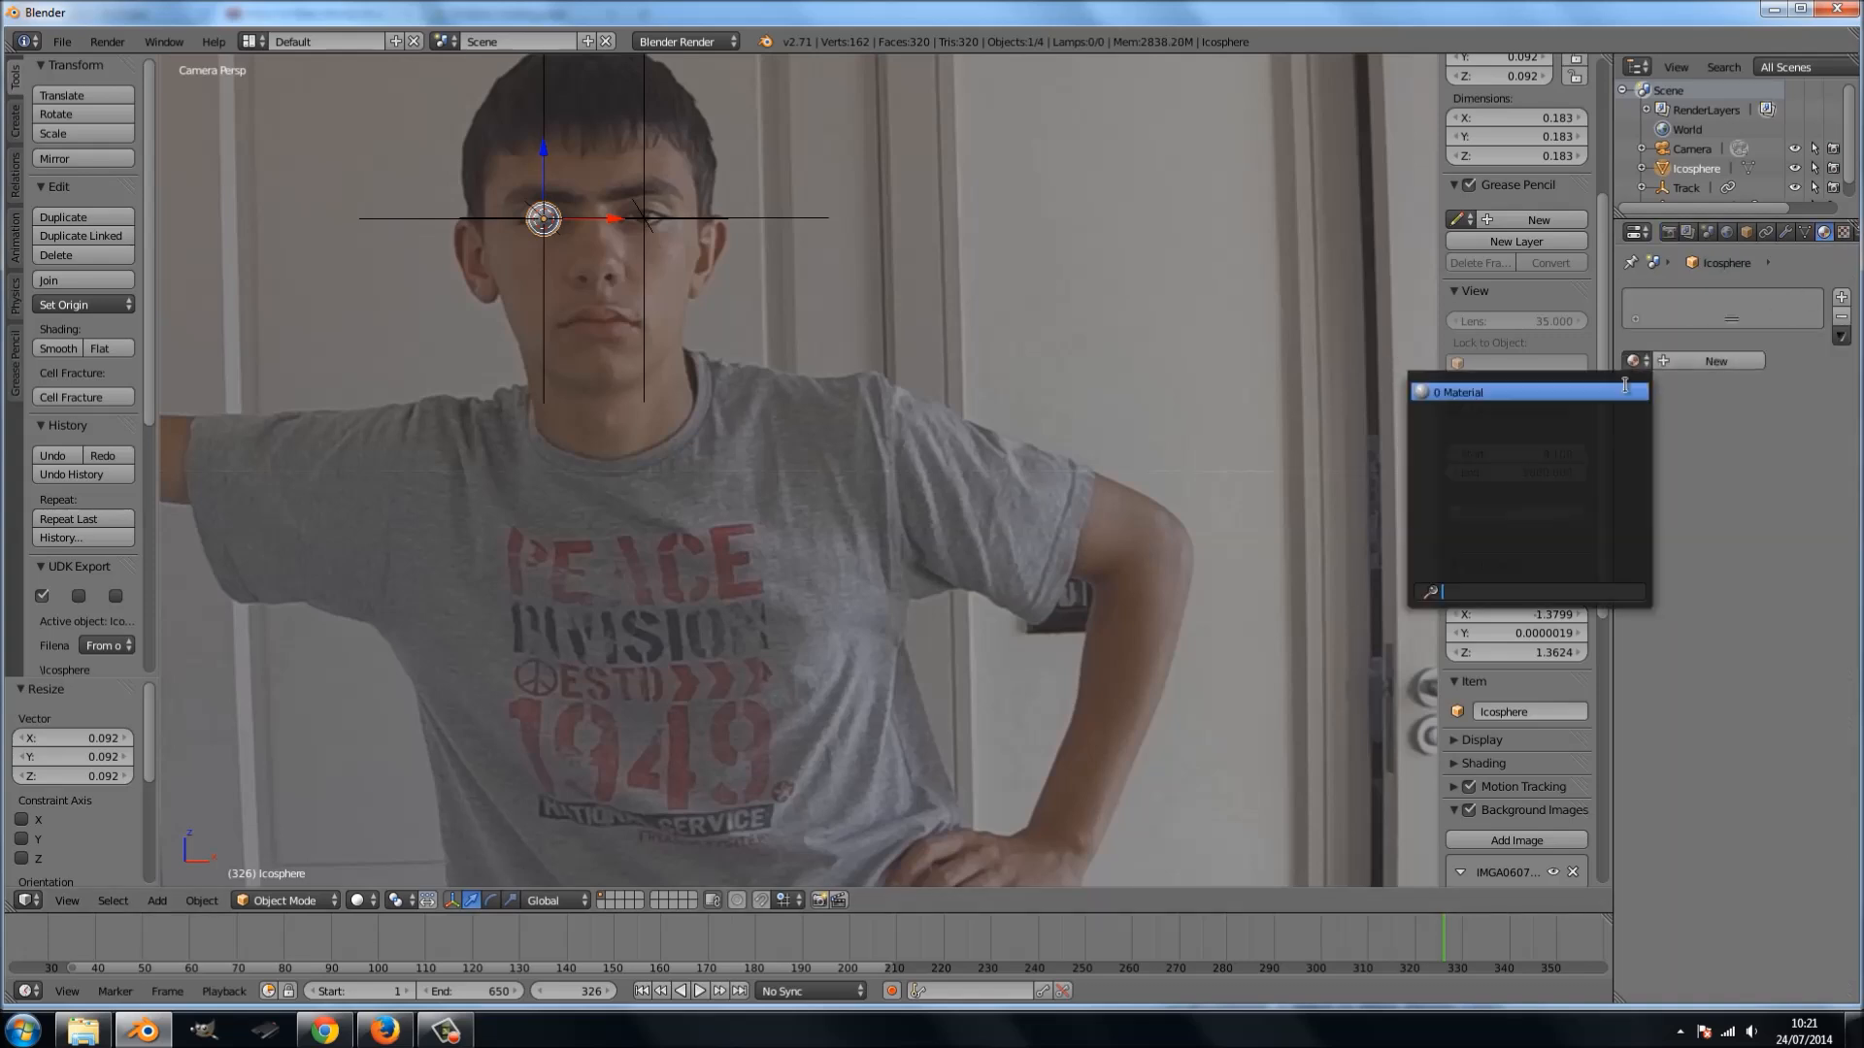
pyautogui.click(1625, 383)
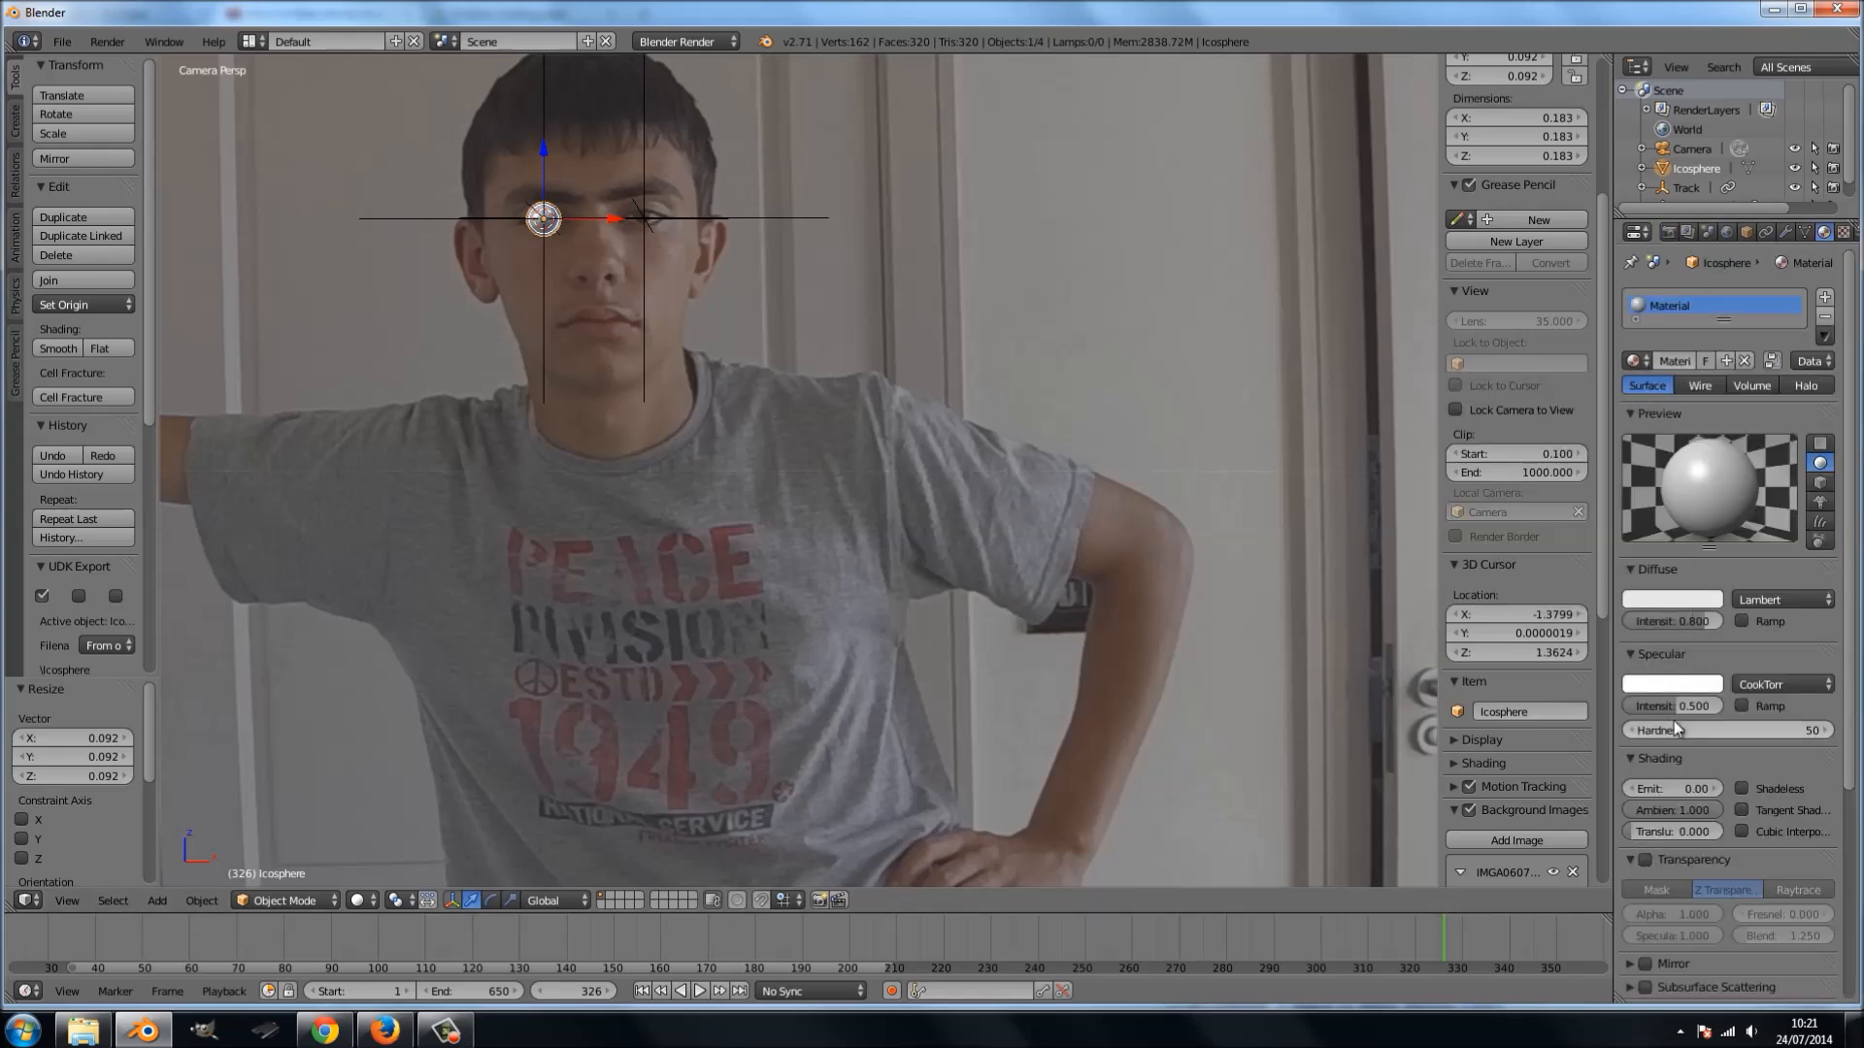
pyautogui.click(1685, 795)
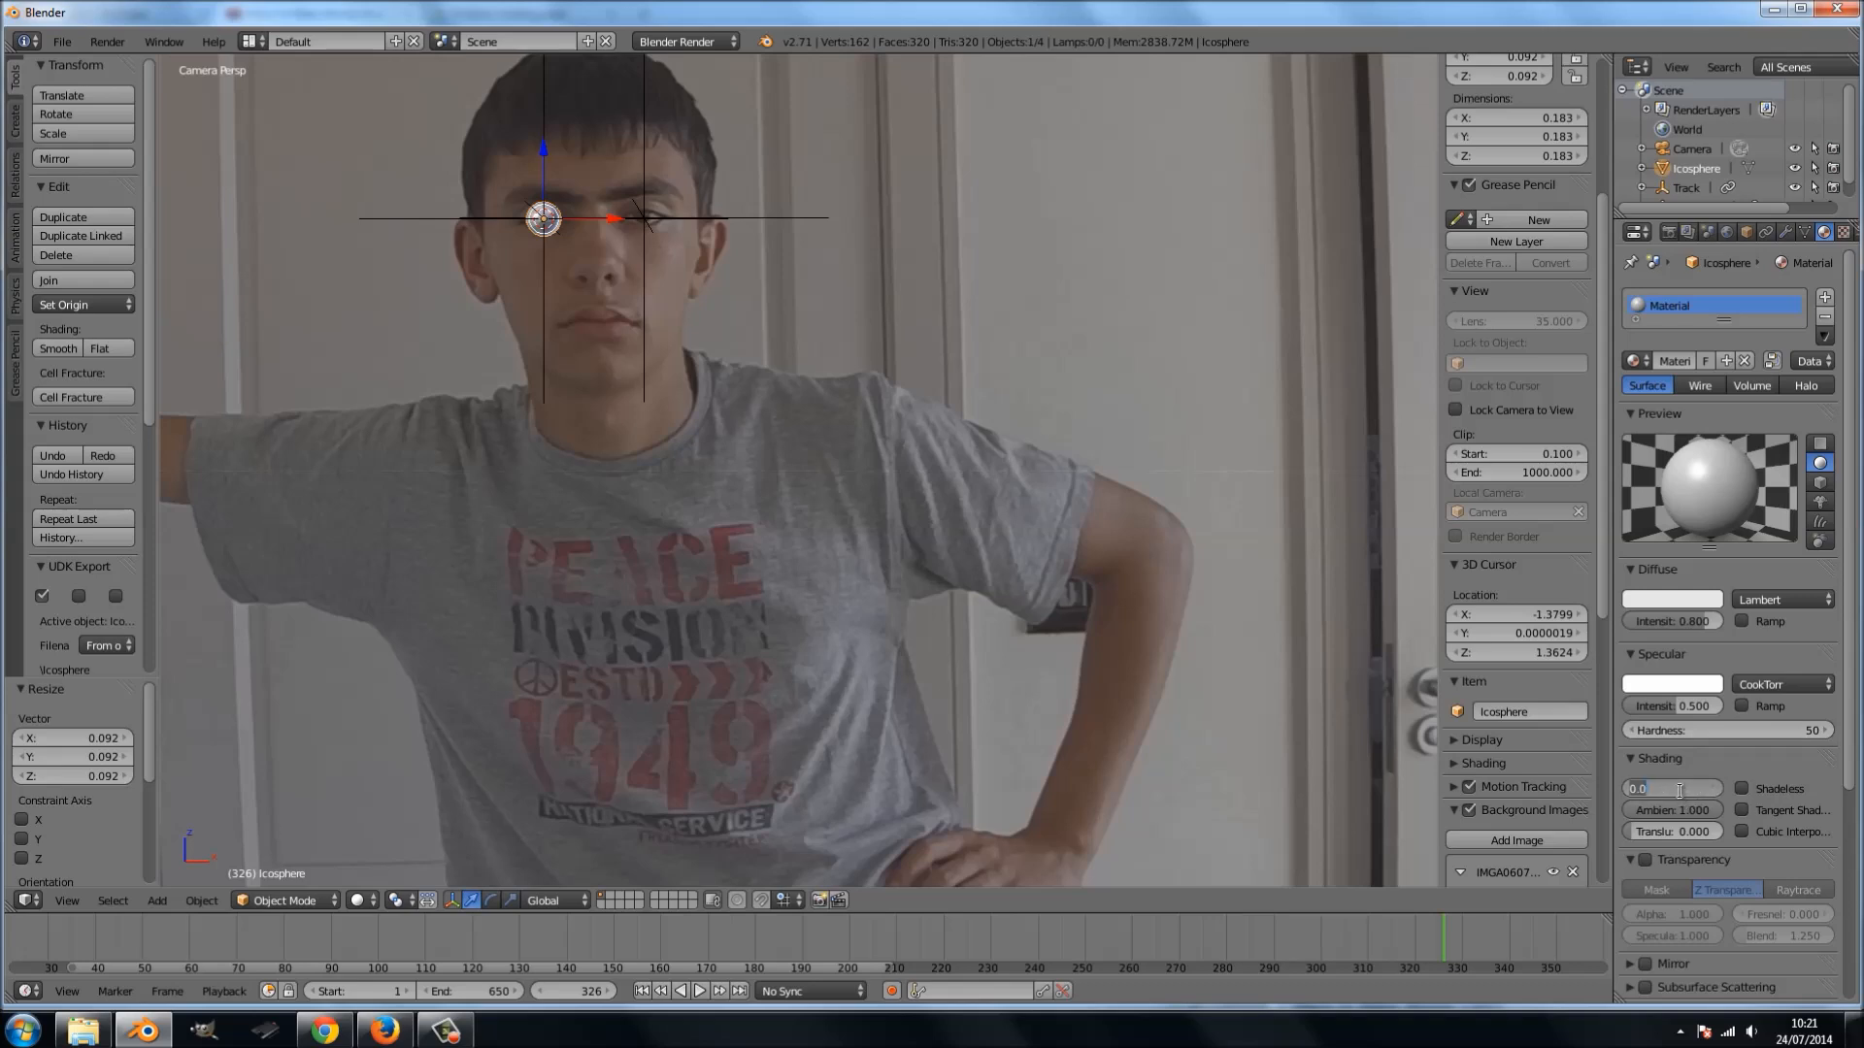
pyautogui.write('5')
pyautogui.press('Return')
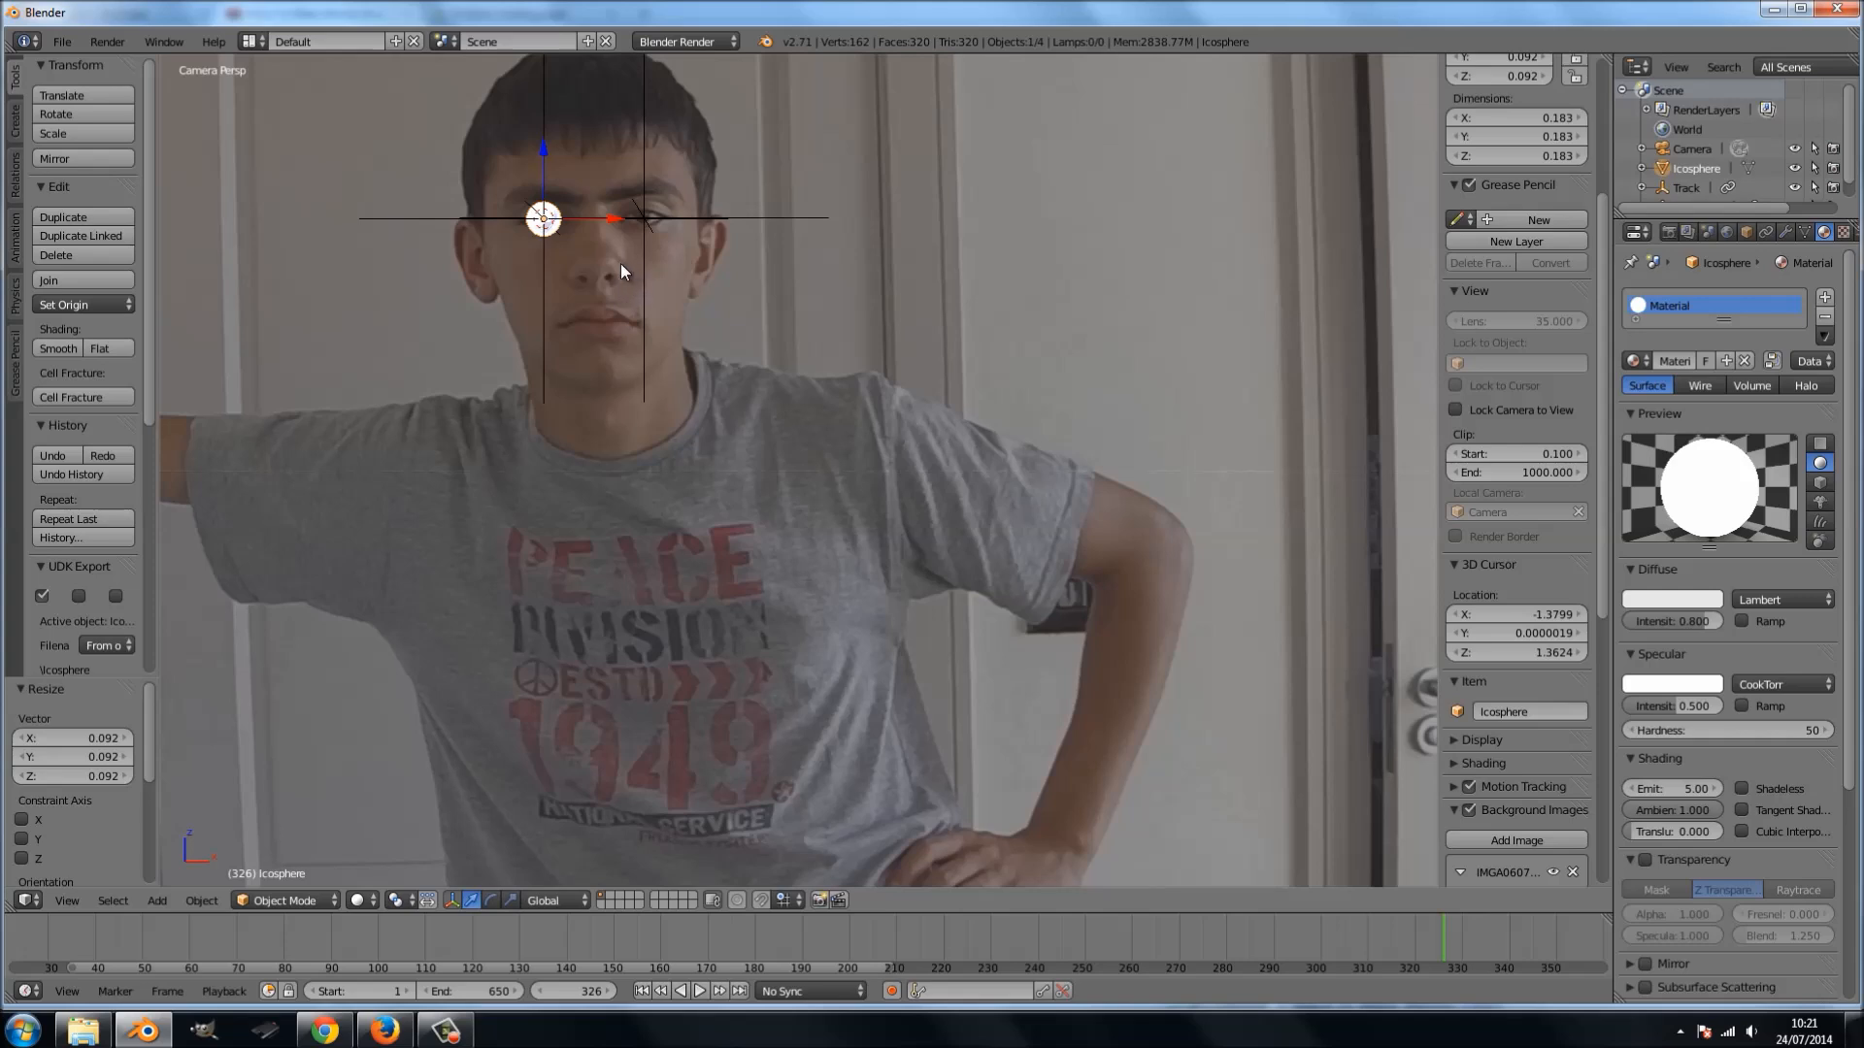
# - Duplicate the ico sphere in place, and snap the 3D cursor to the Track empty on the other eye
pyautogui.hotkey('shift', 'd')
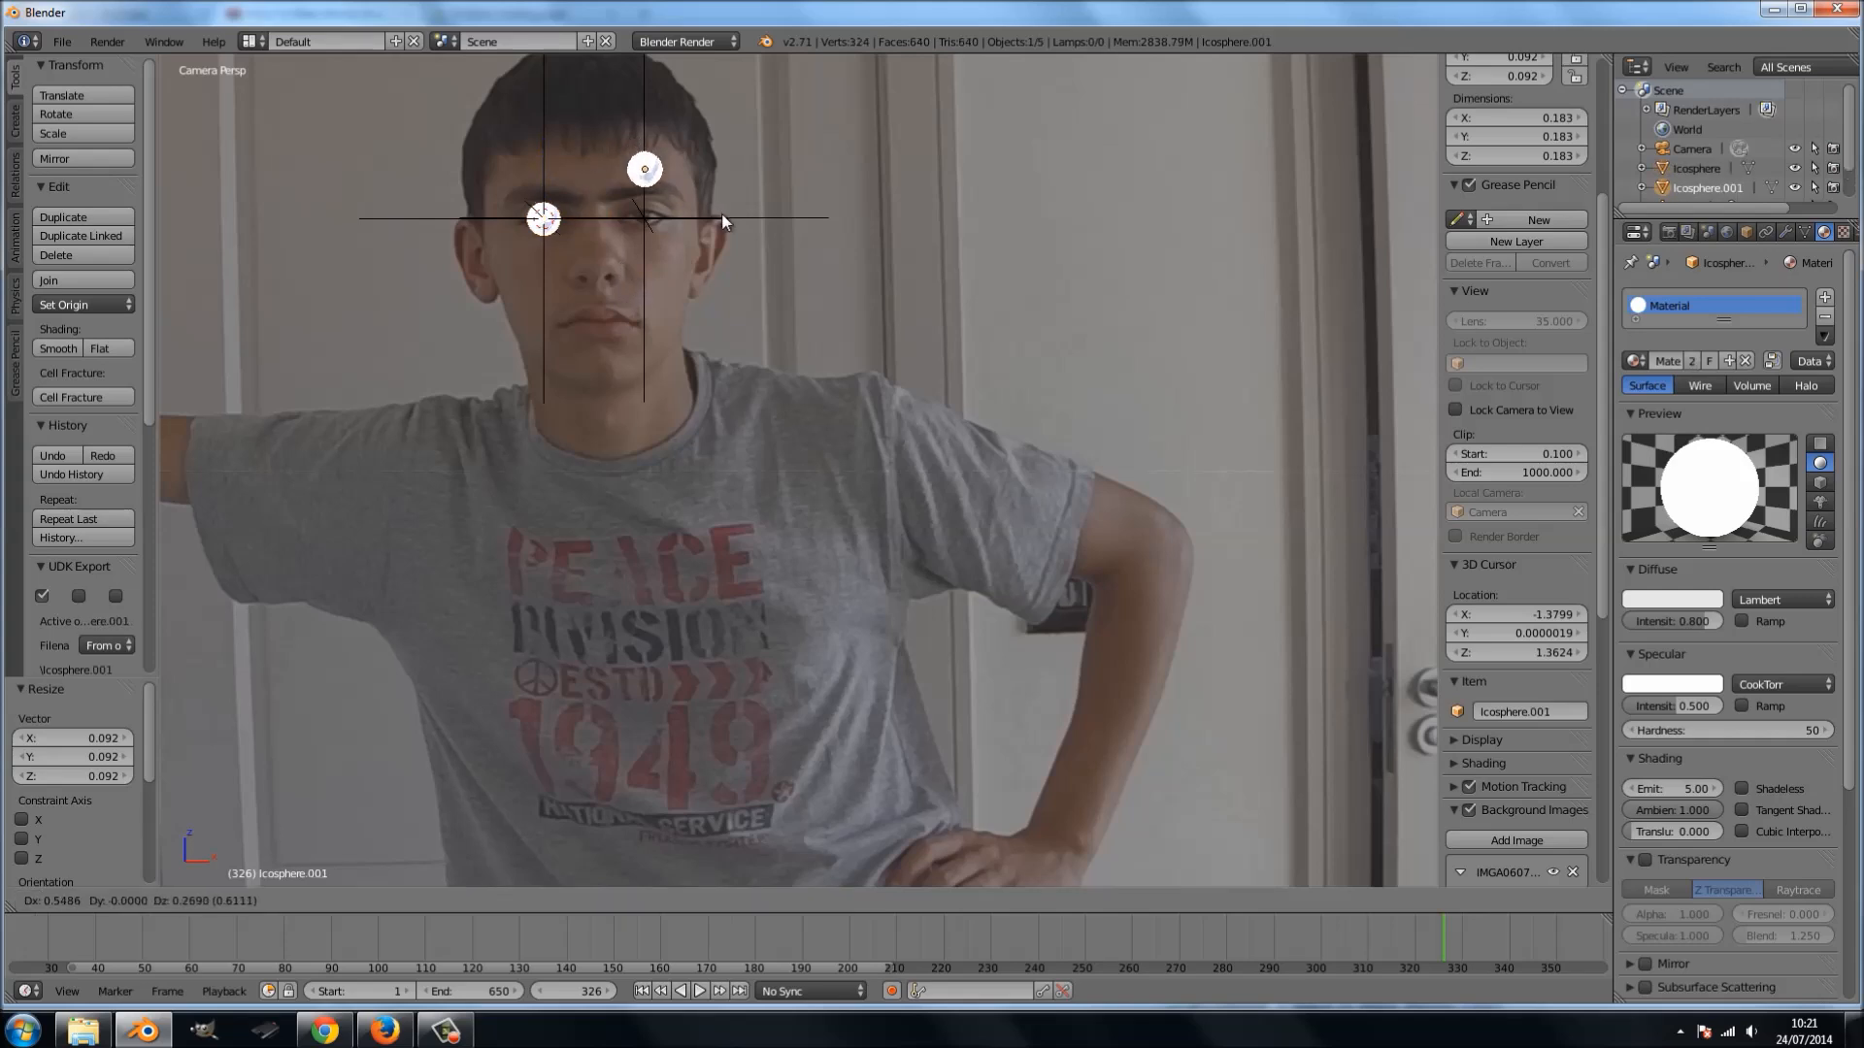
pyautogui.rightClick(723, 221)
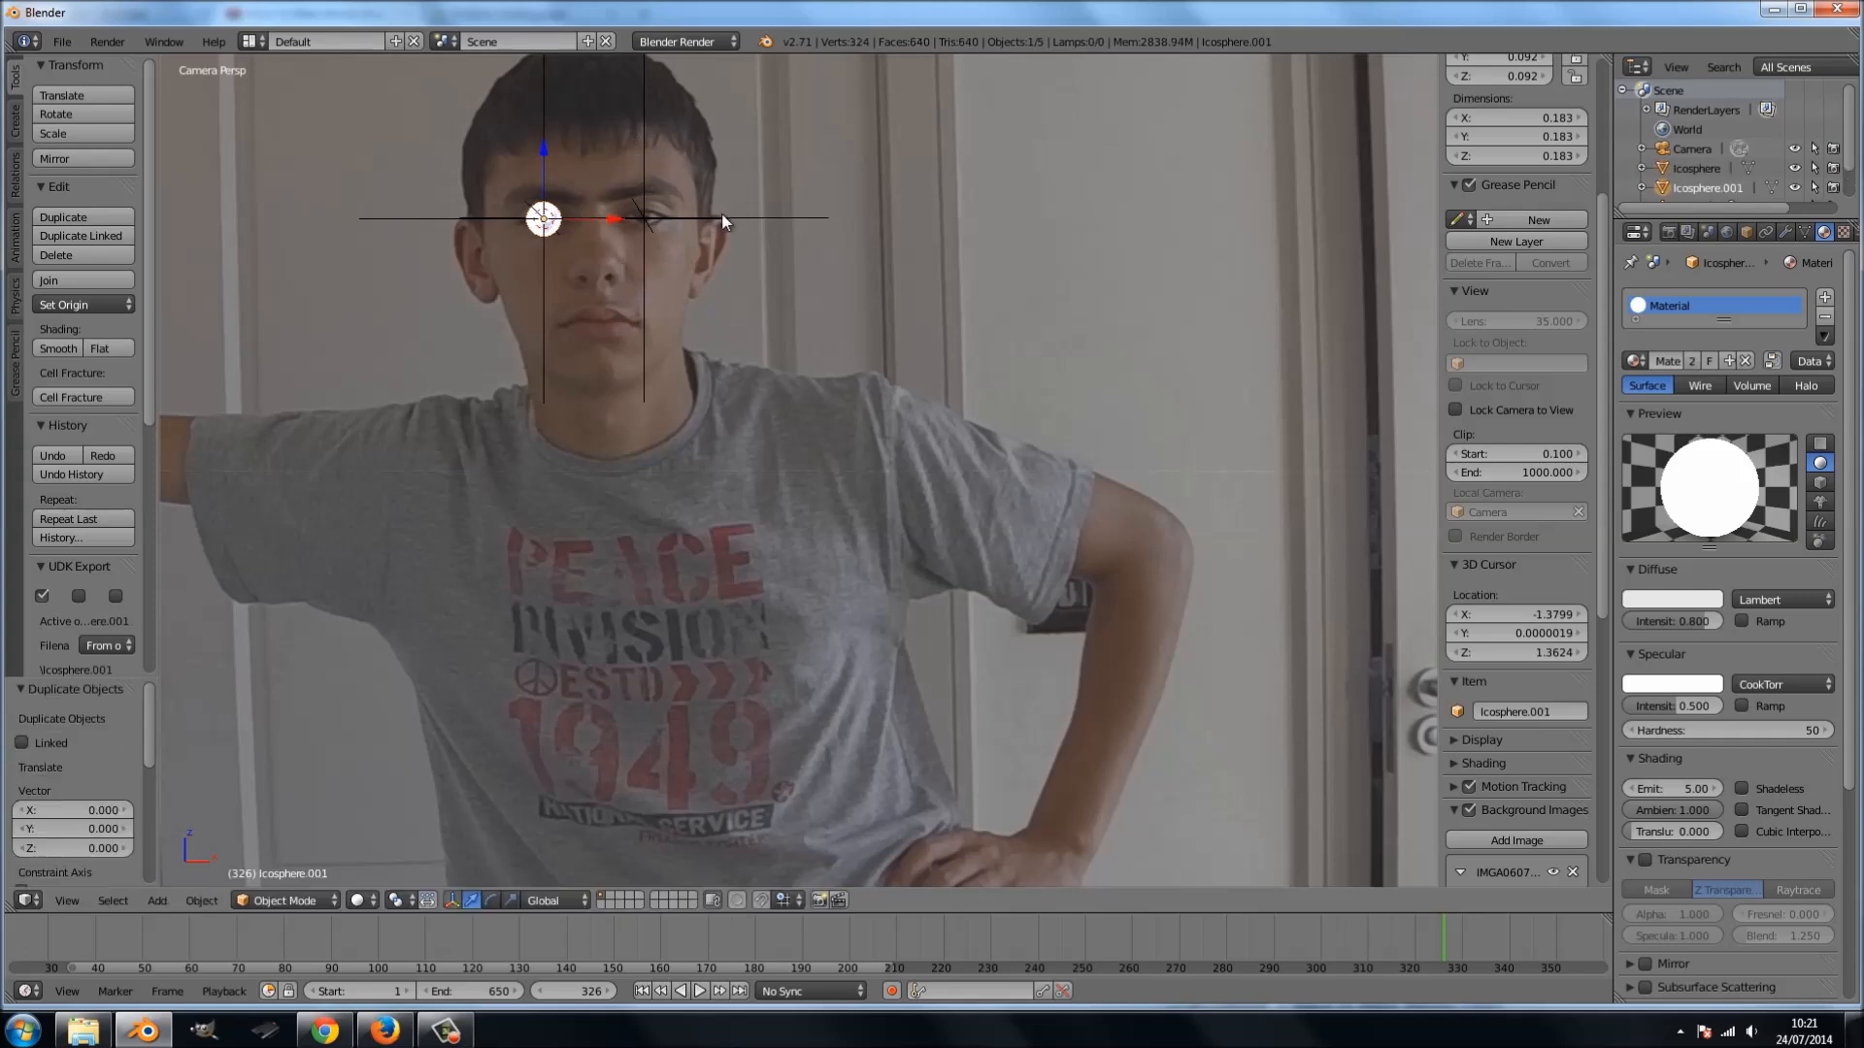
pyautogui.rightClick(649, 253)
pyautogui.press('g')
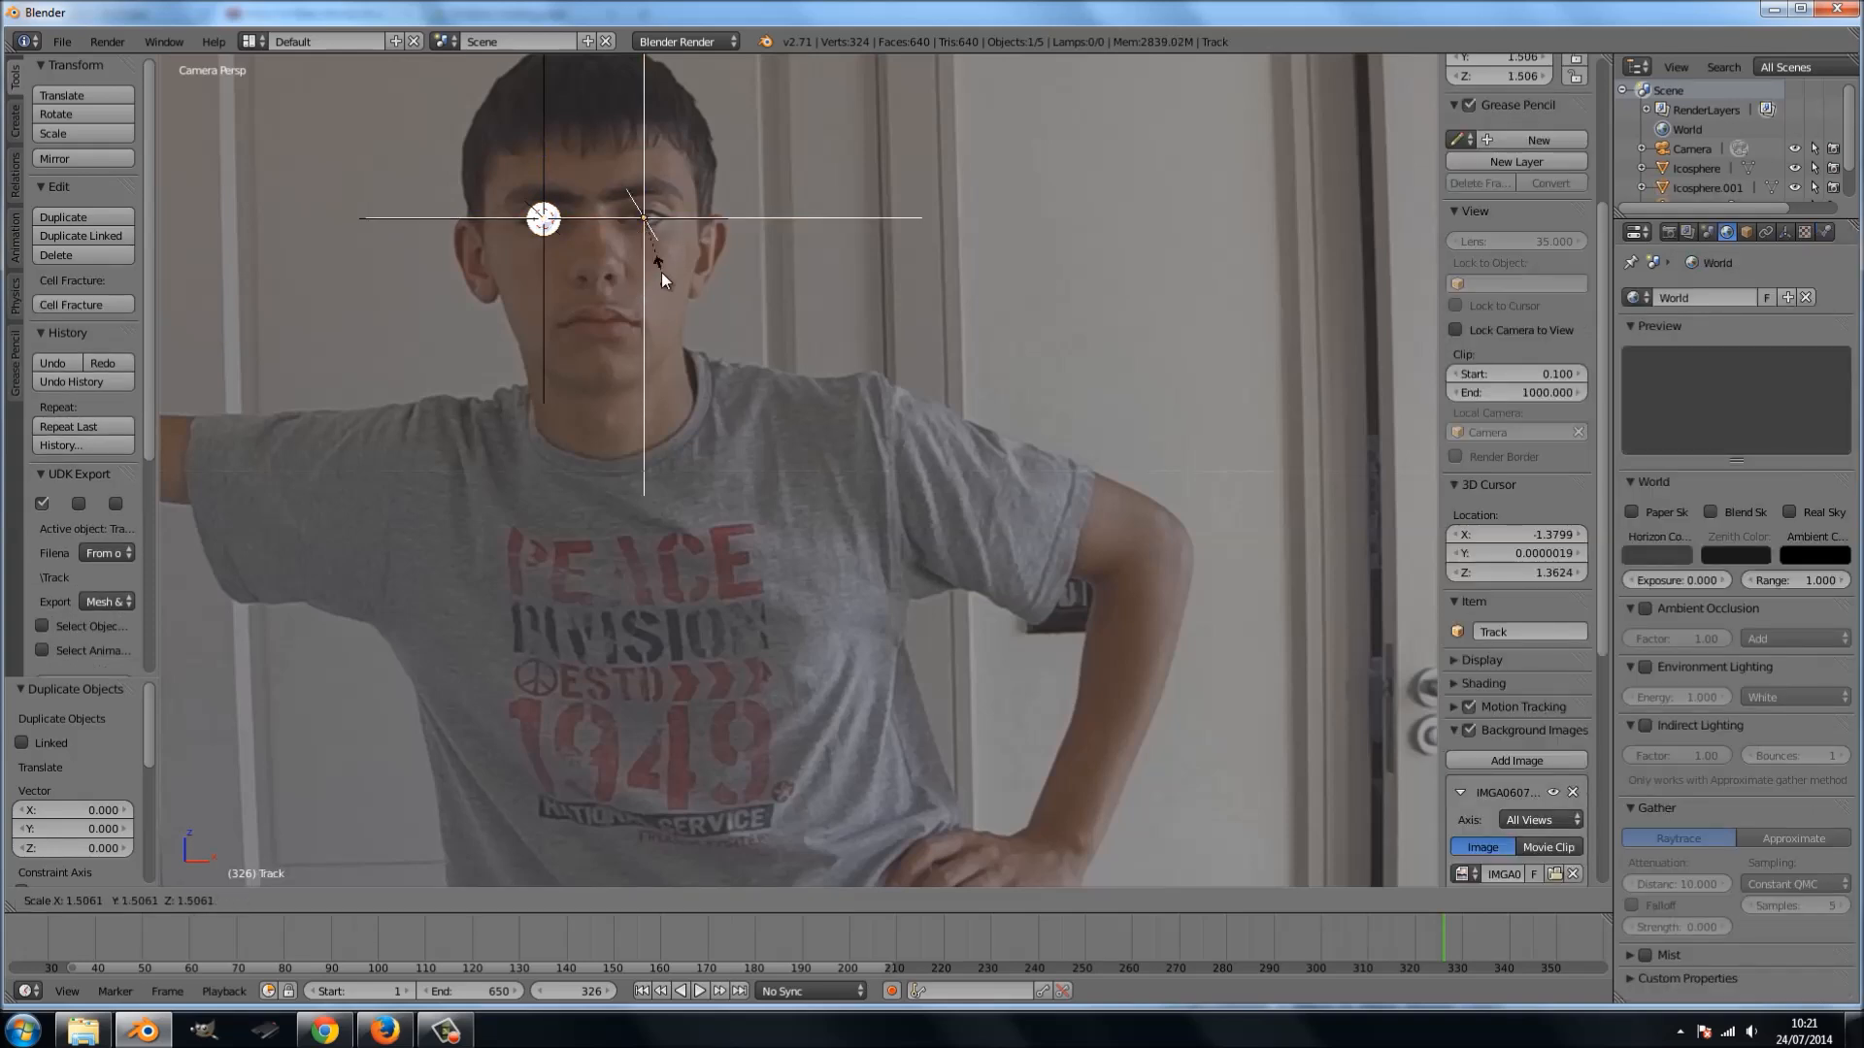
pyautogui.click(683, 297)
pyautogui.hotkey('shift', 's')
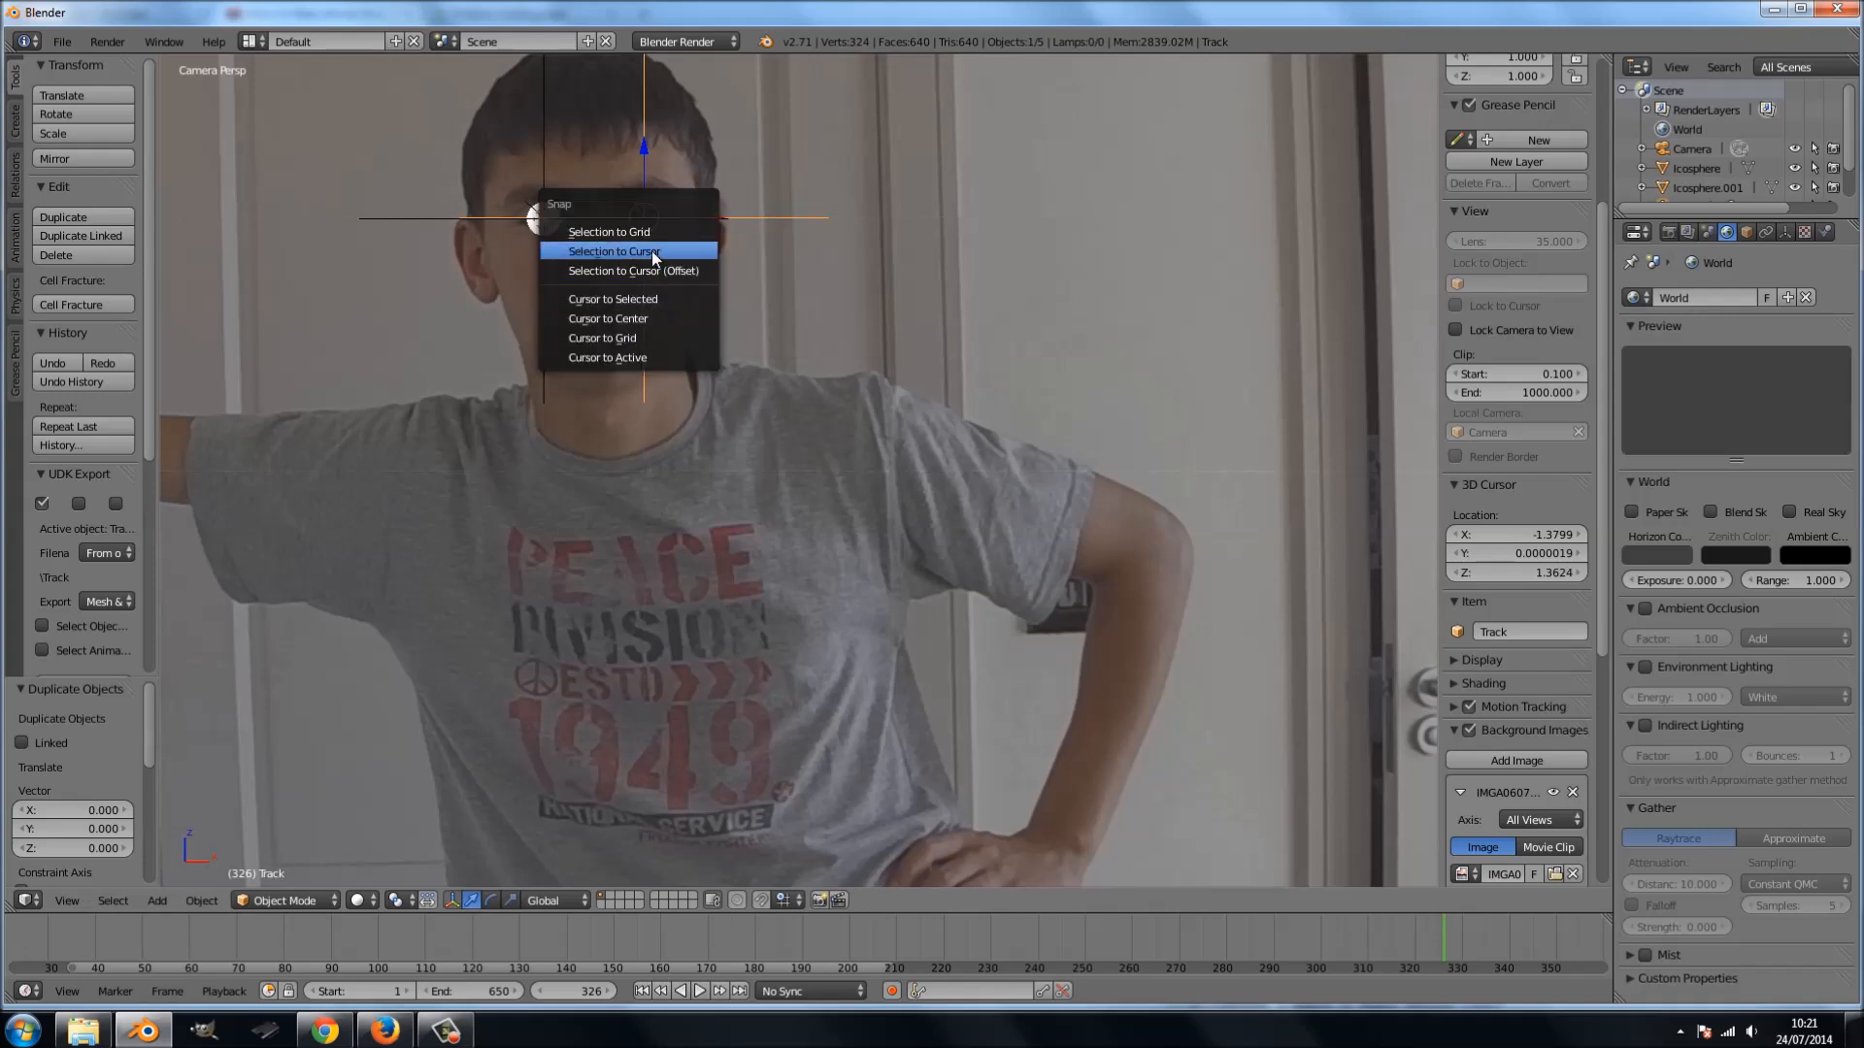
pyautogui.click(637, 318)
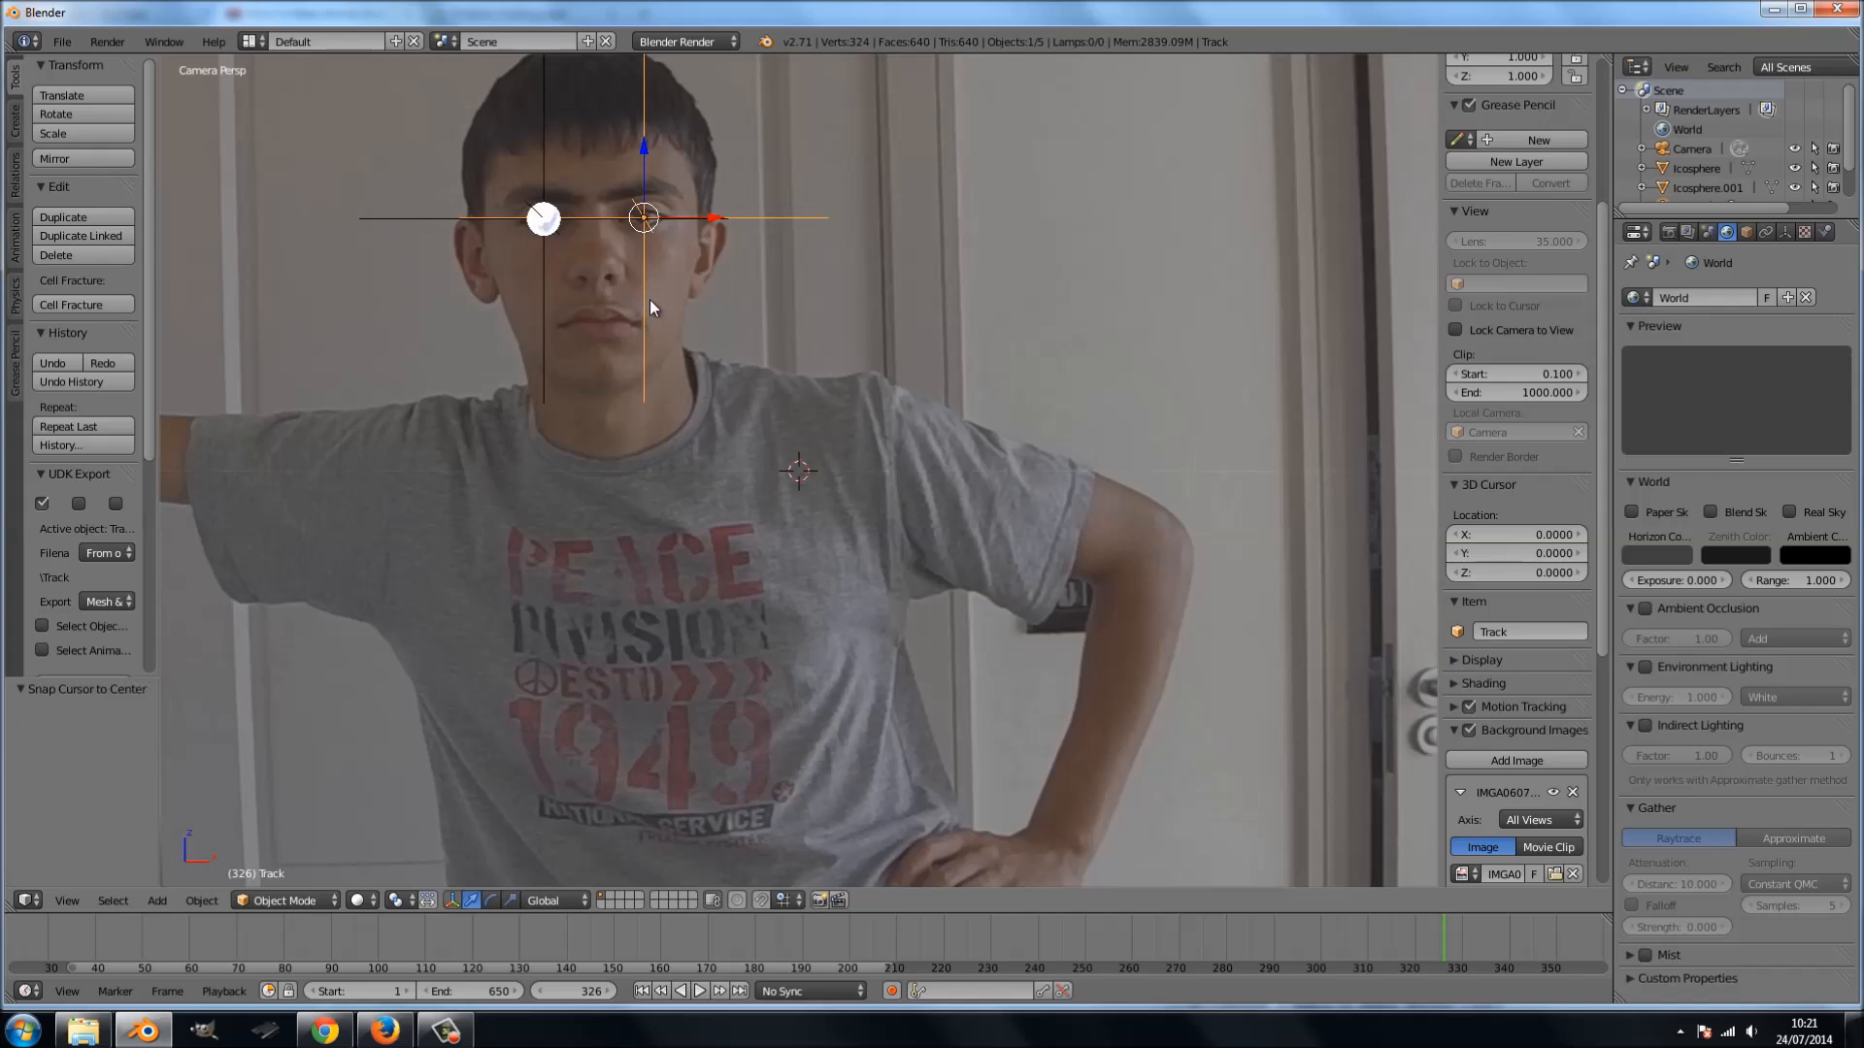
pyautogui.hotkey('shift', 's')
pyautogui.click(647, 281)
# - Snap the duplicated ico sphere to the 3D cursor so it covers the second eye
pyautogui.rightClick(546, 220)
pyautogui.press('g')
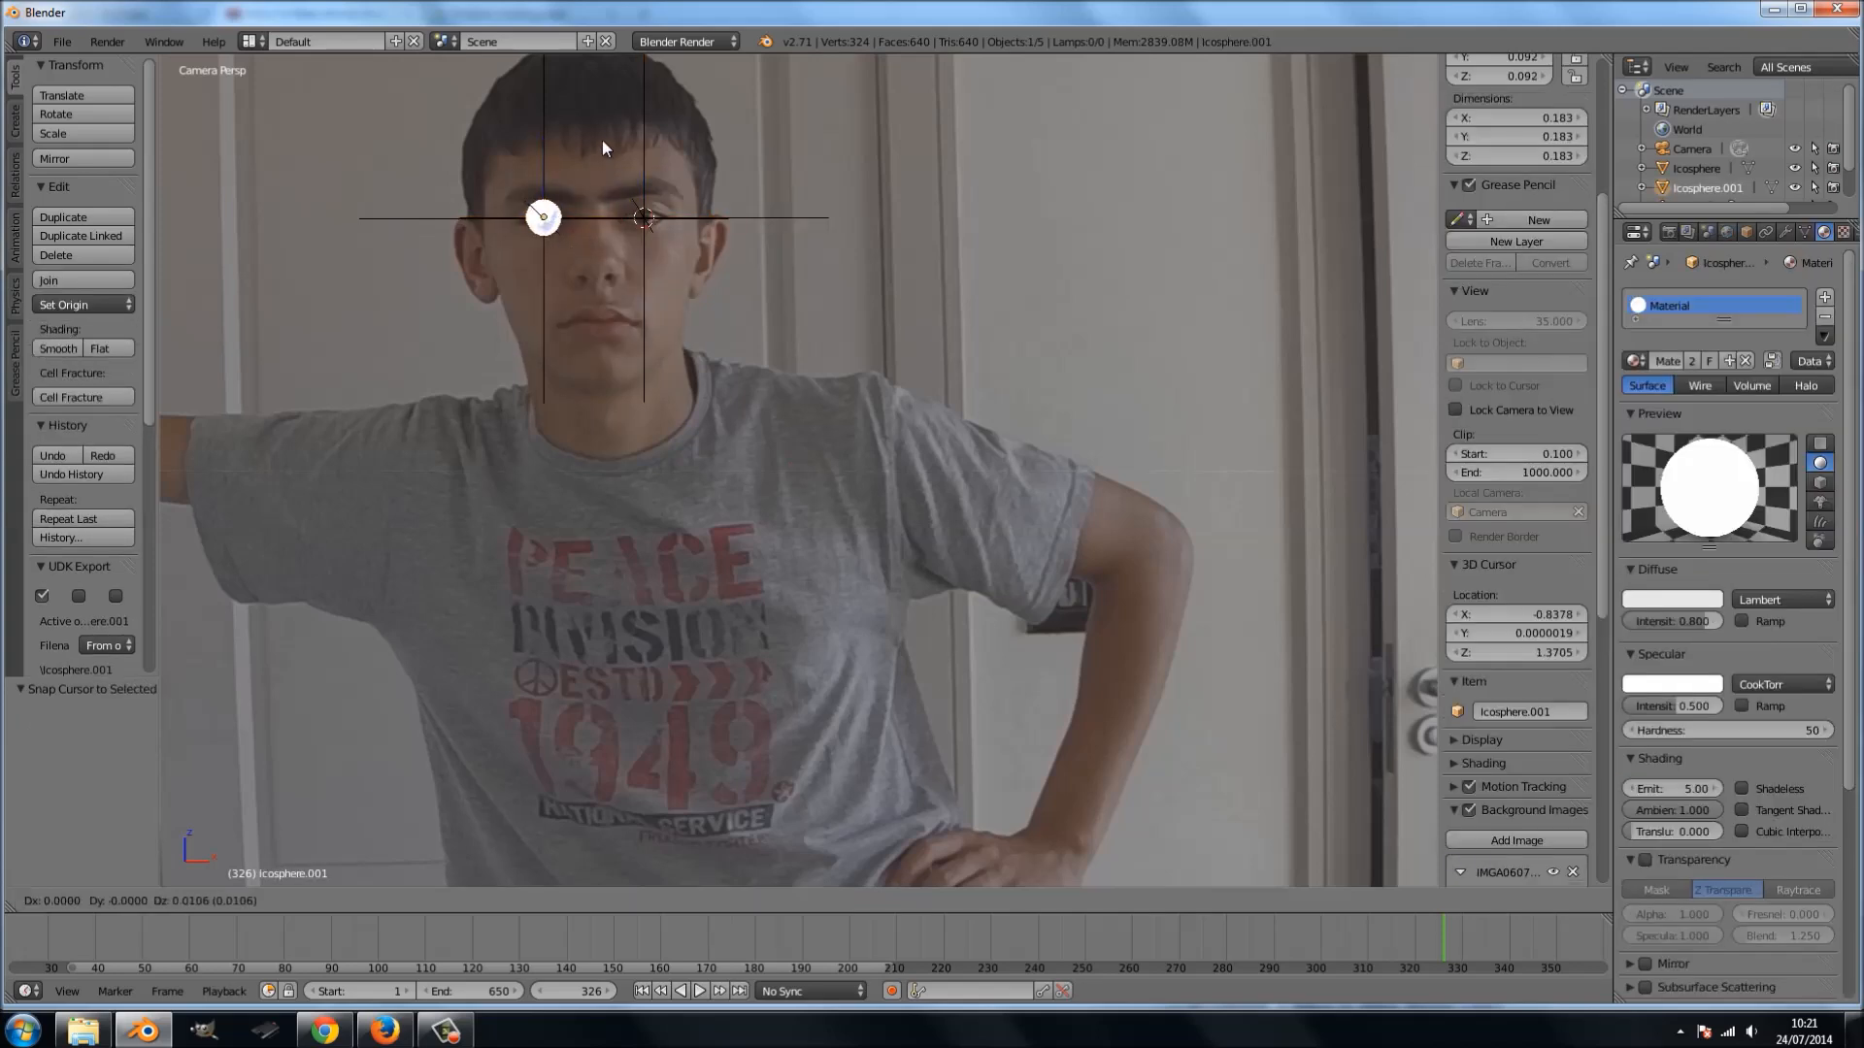
pyautogui.press('Escape')
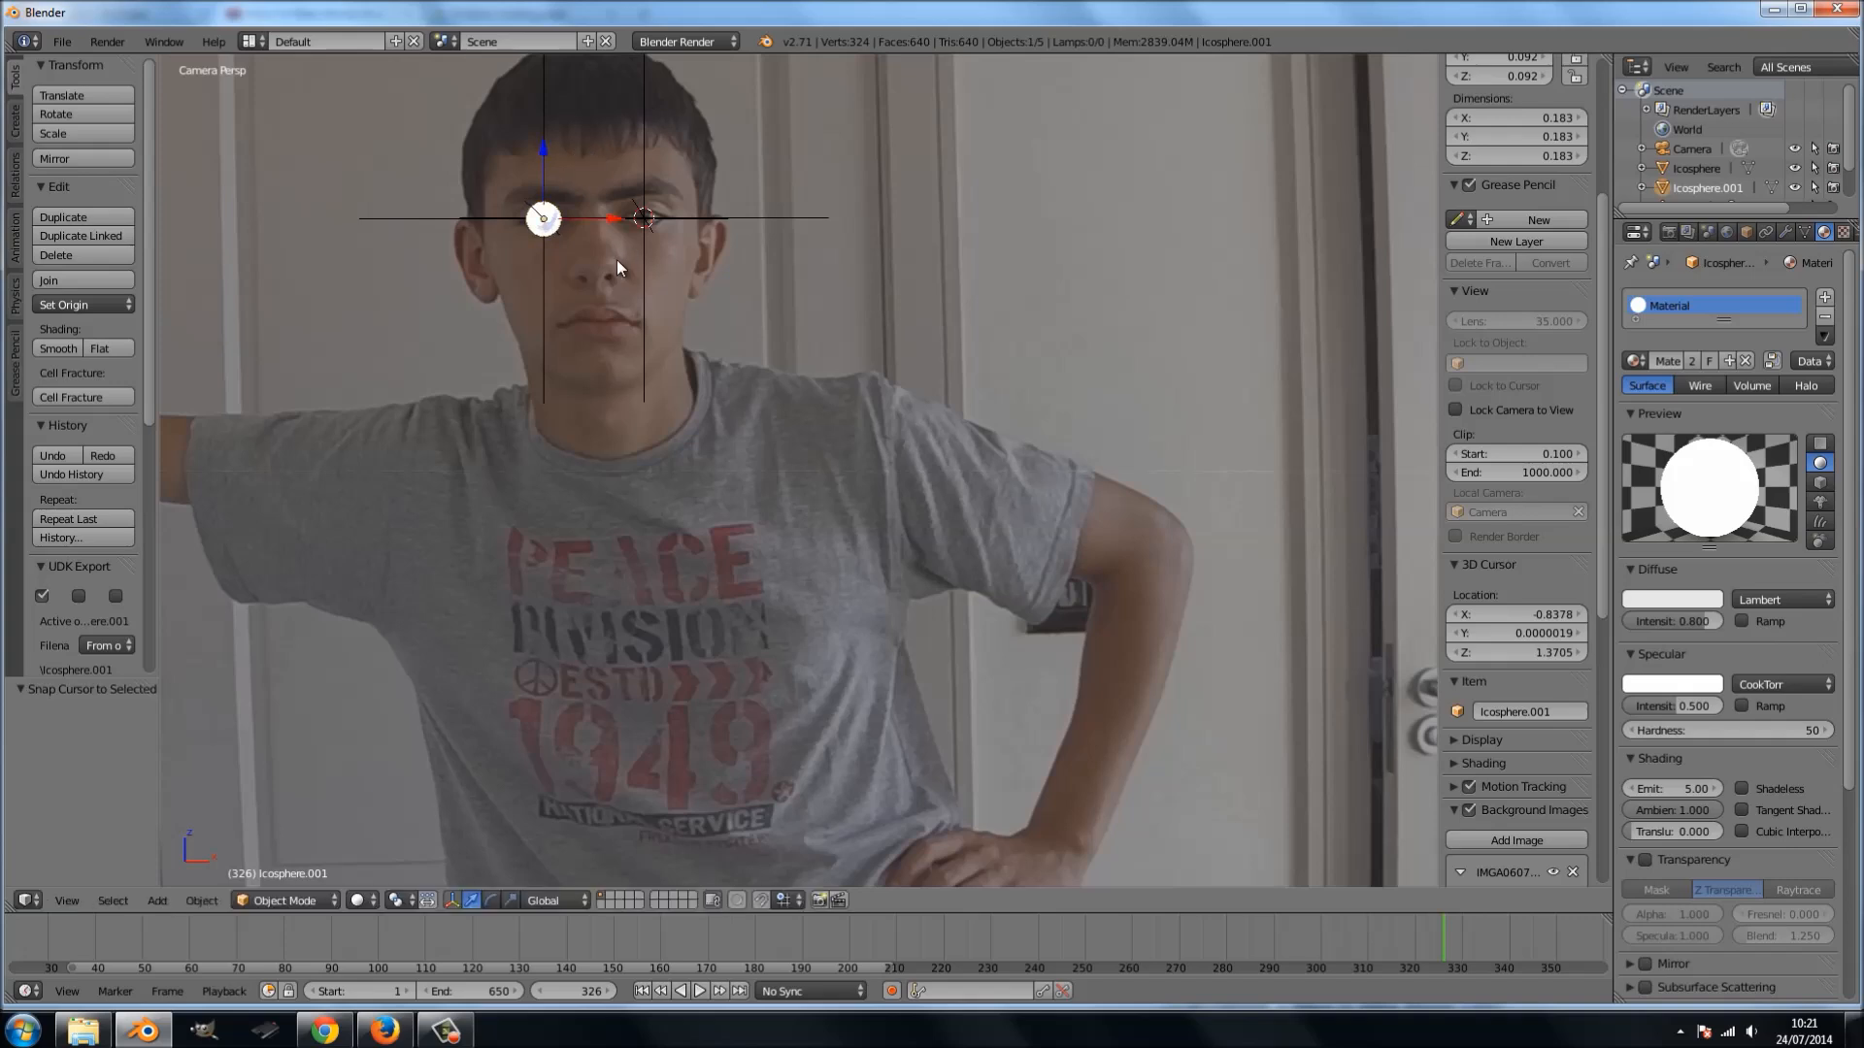
pyautogui.hotkey('shift', 's')
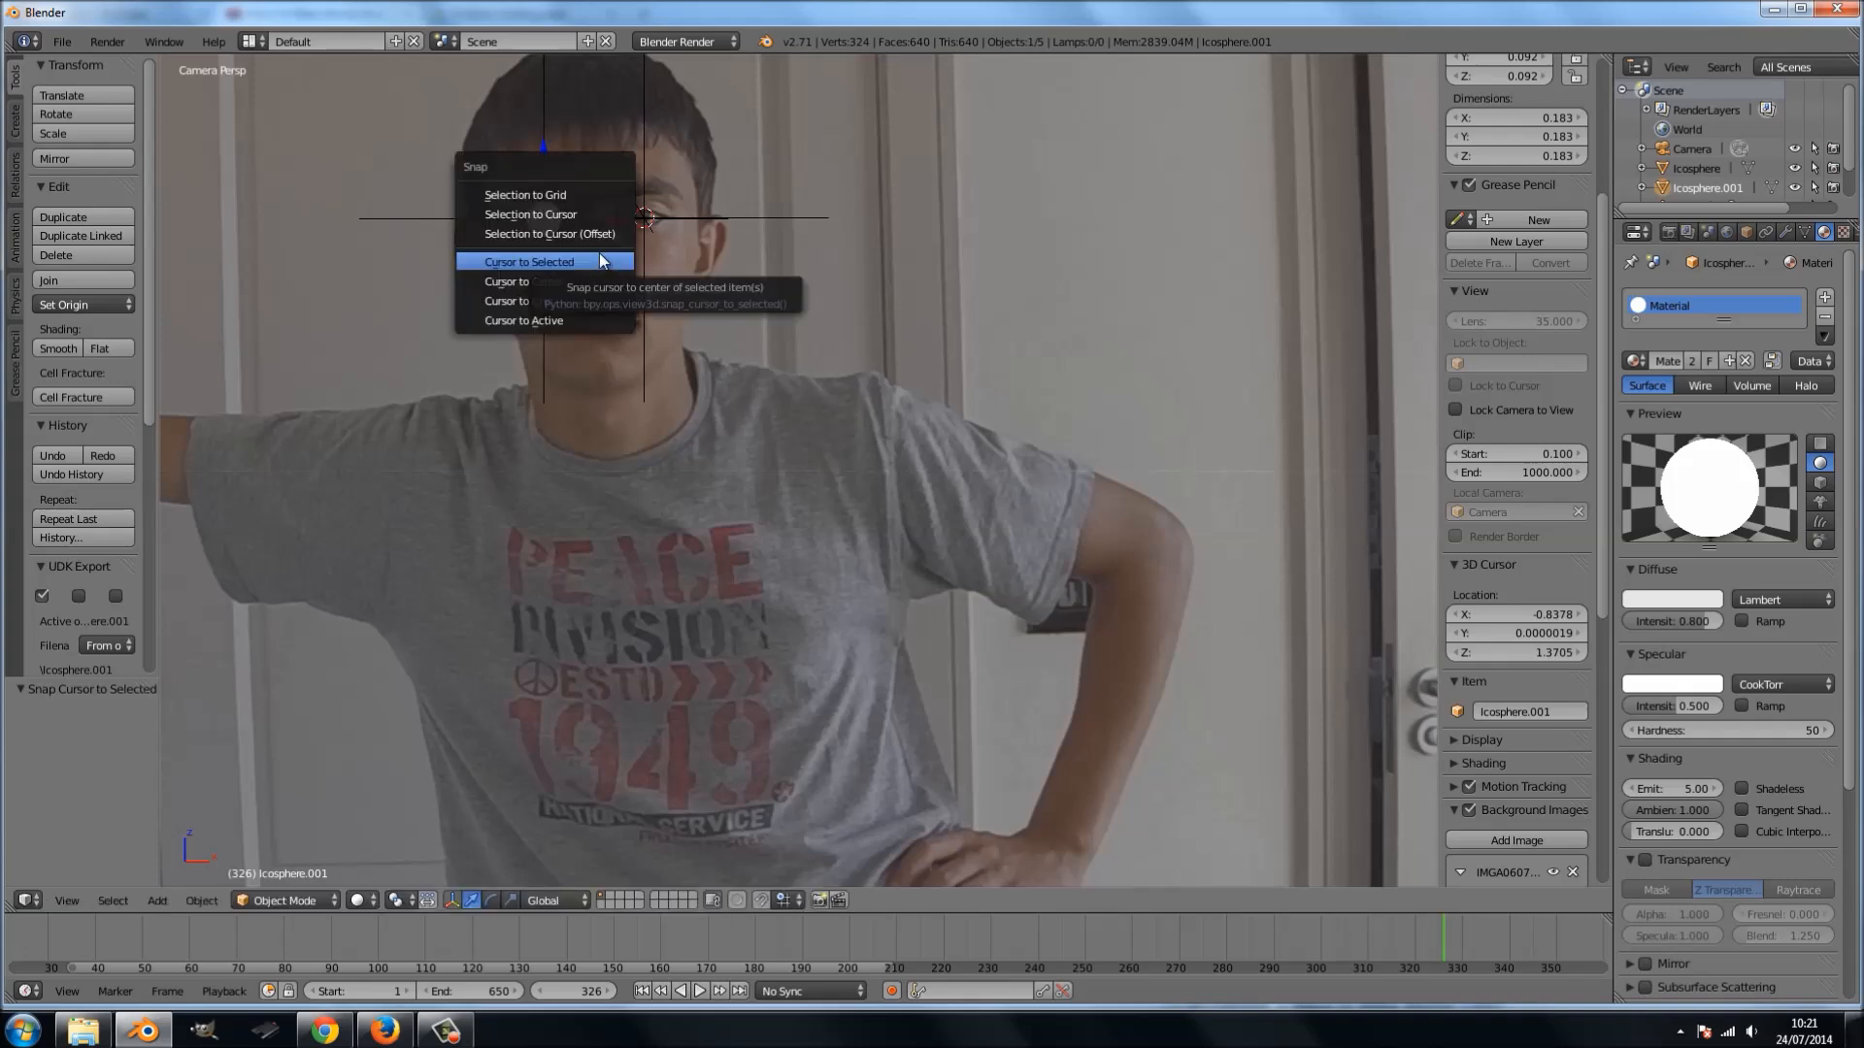
pyautogui.click(573, 214)
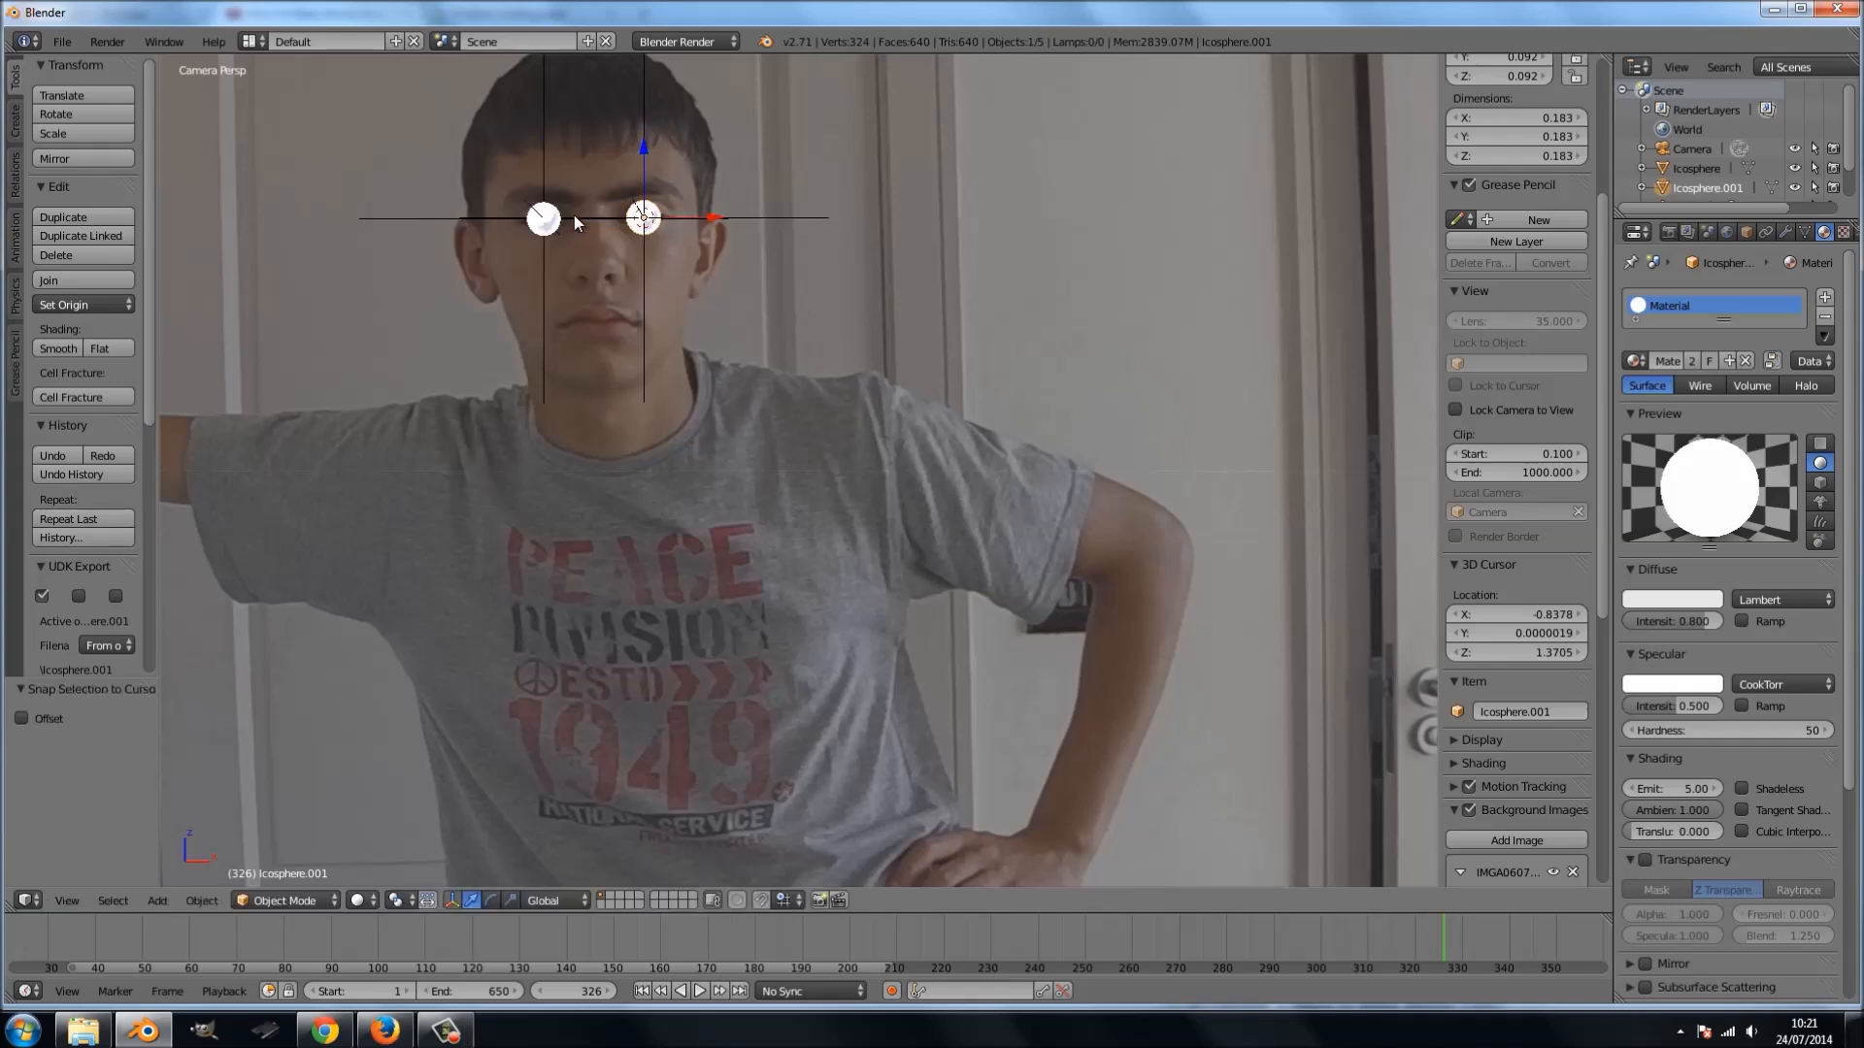
# - Parent the duplicated ico sphere to the Track empty using the Object parent type
pyautogui.scroll(-1, 695, 440)
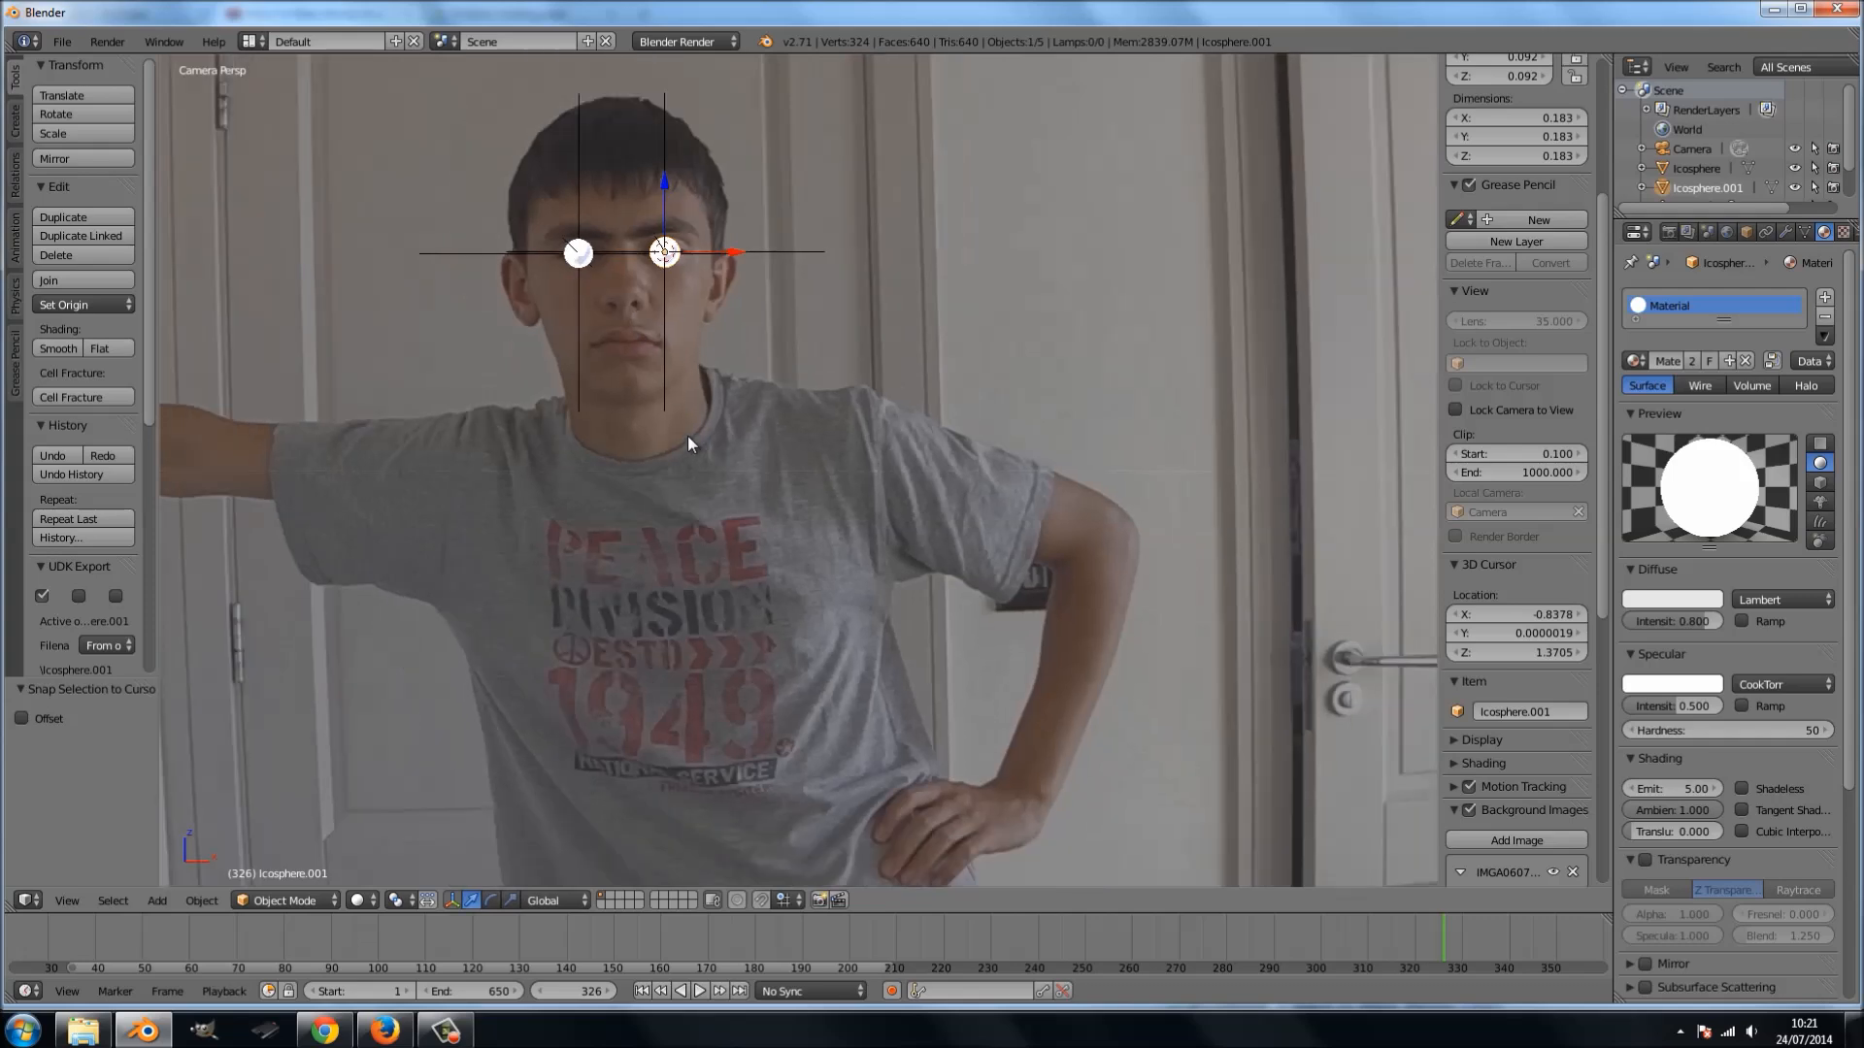
pyautogui.scroll(2, 678, 329)
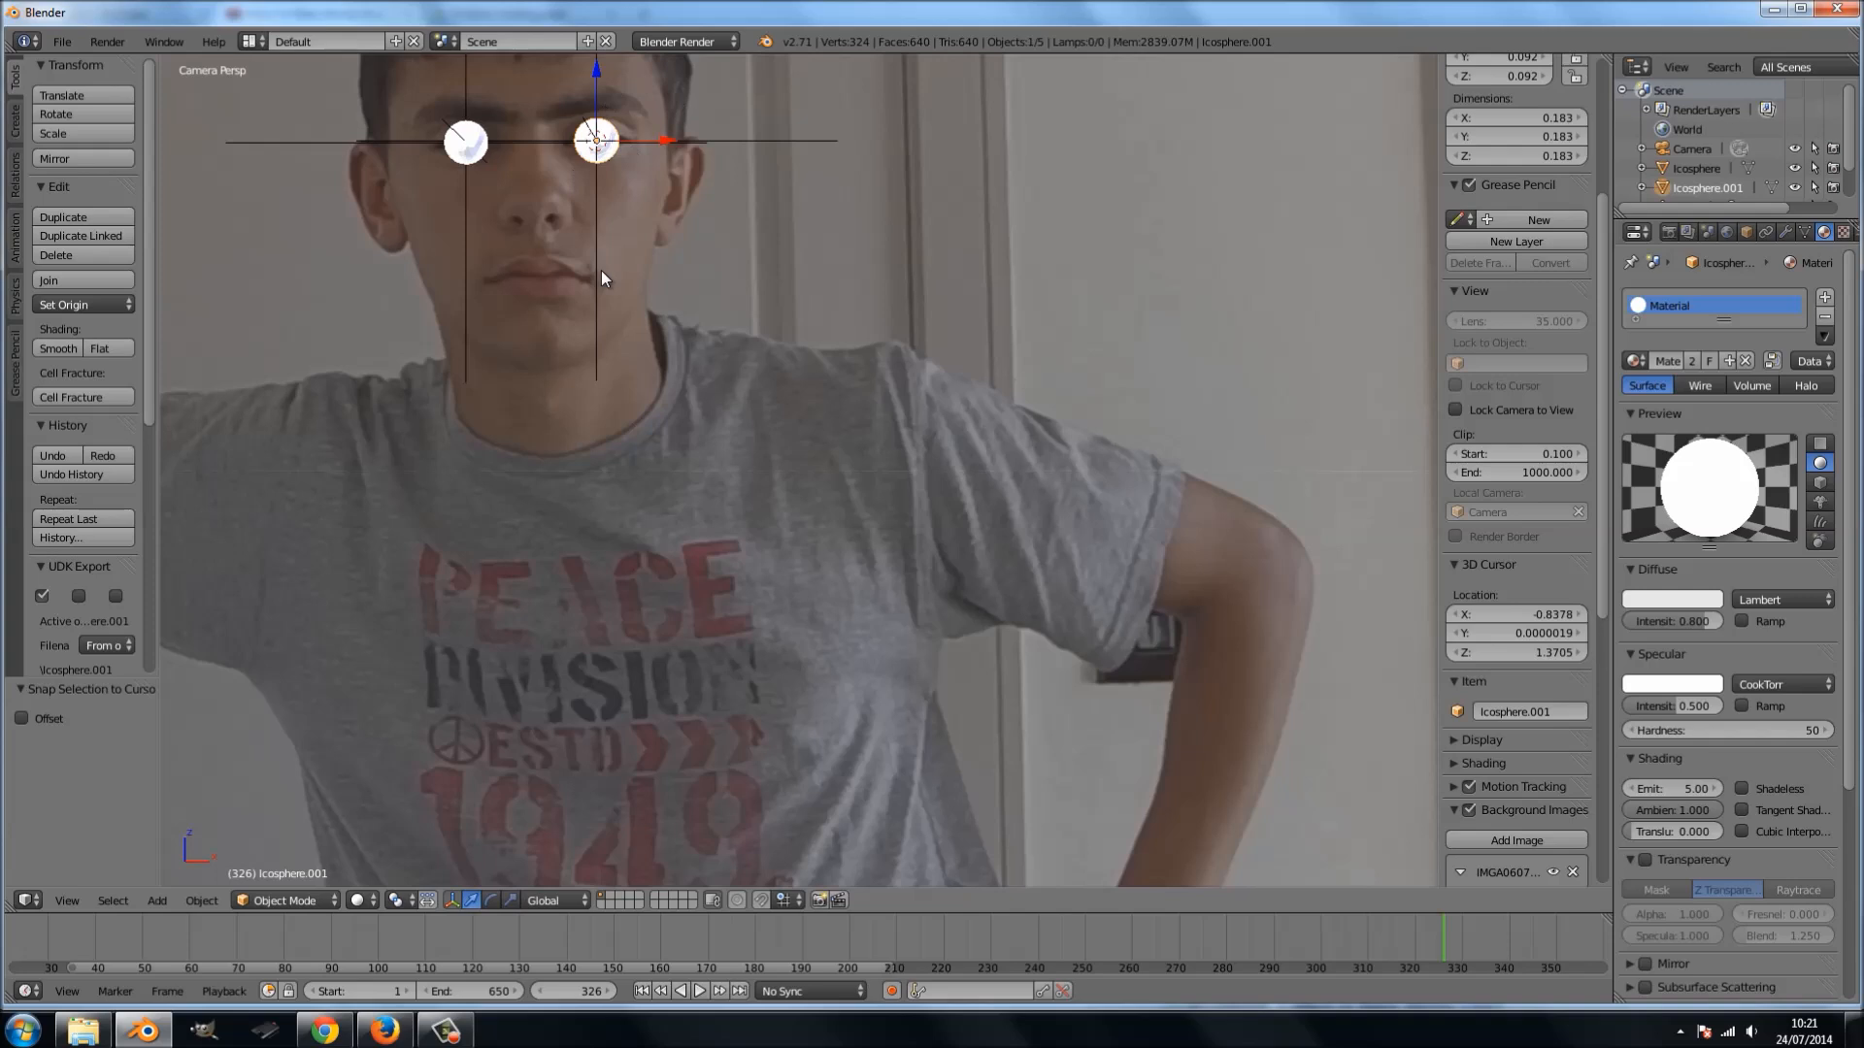
pyautogui.keyDown('shift'); pyautogui.rightClick(598, 270); pyautogui.keyUp('shift')
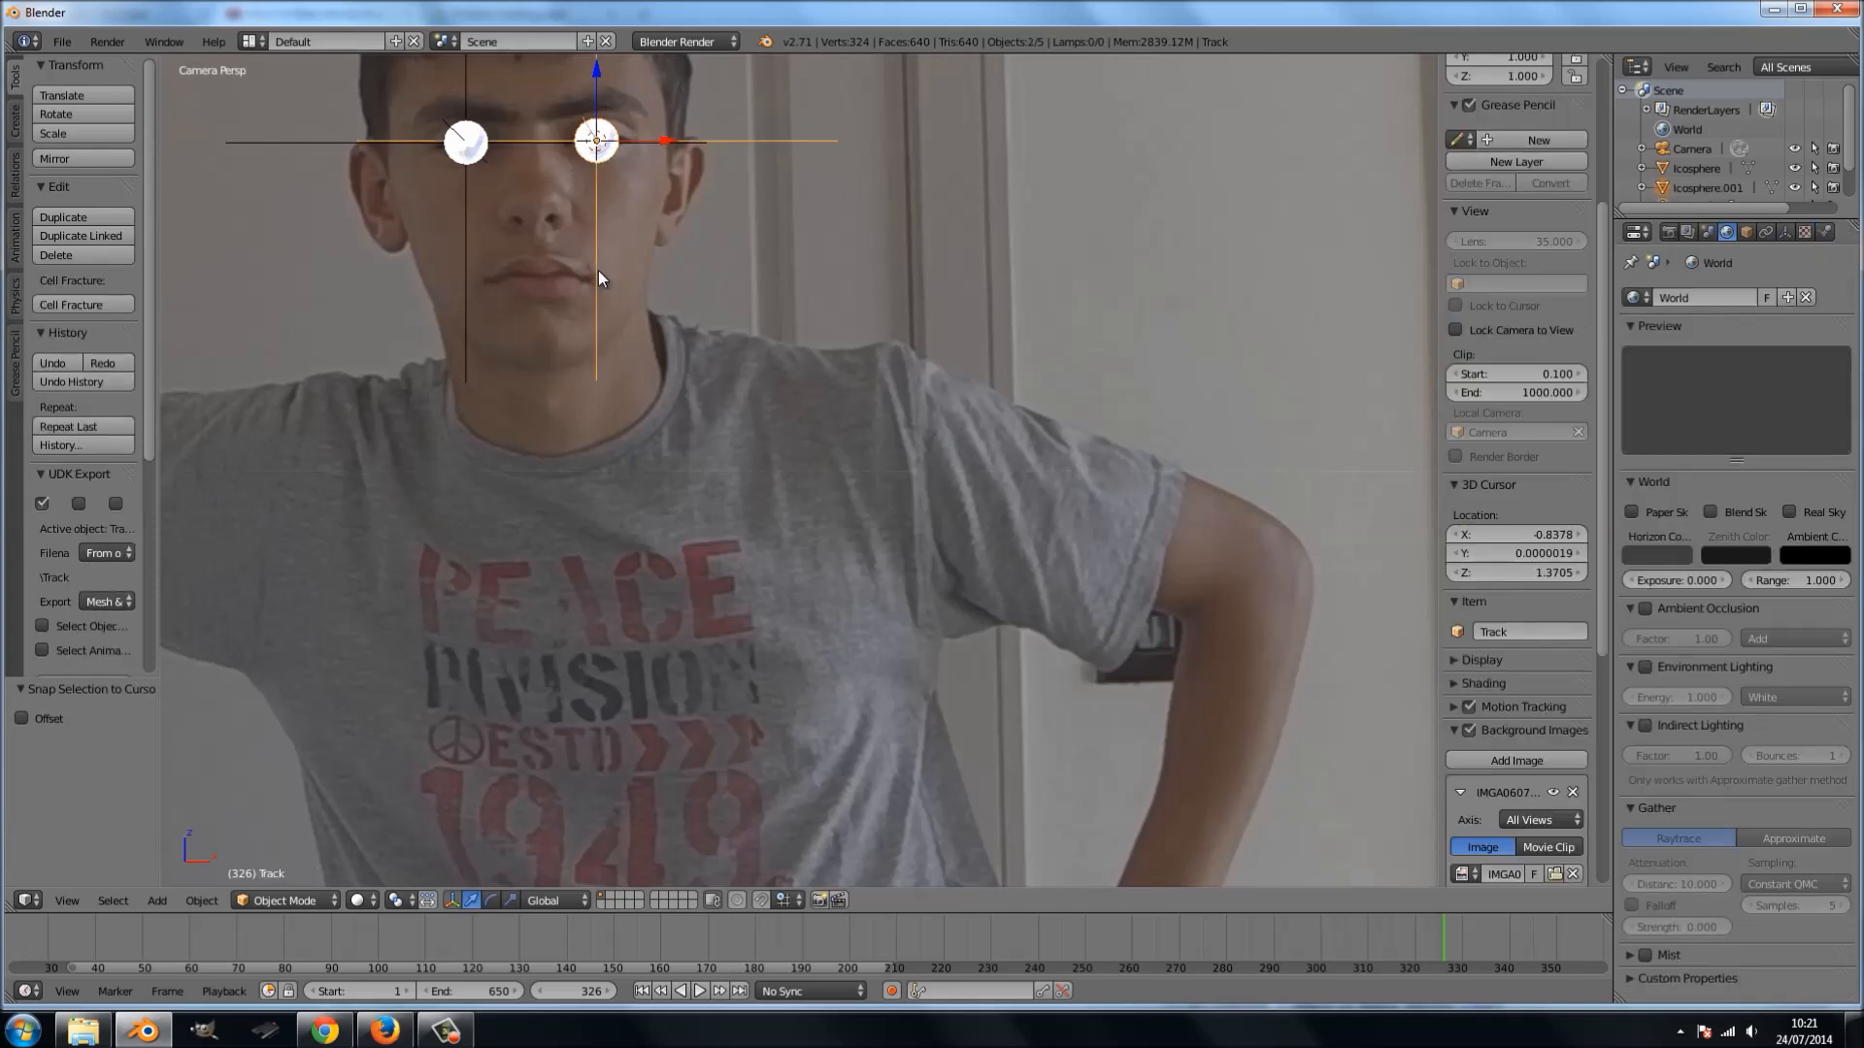
pyautogui.hotkey('ctrl', 'p')
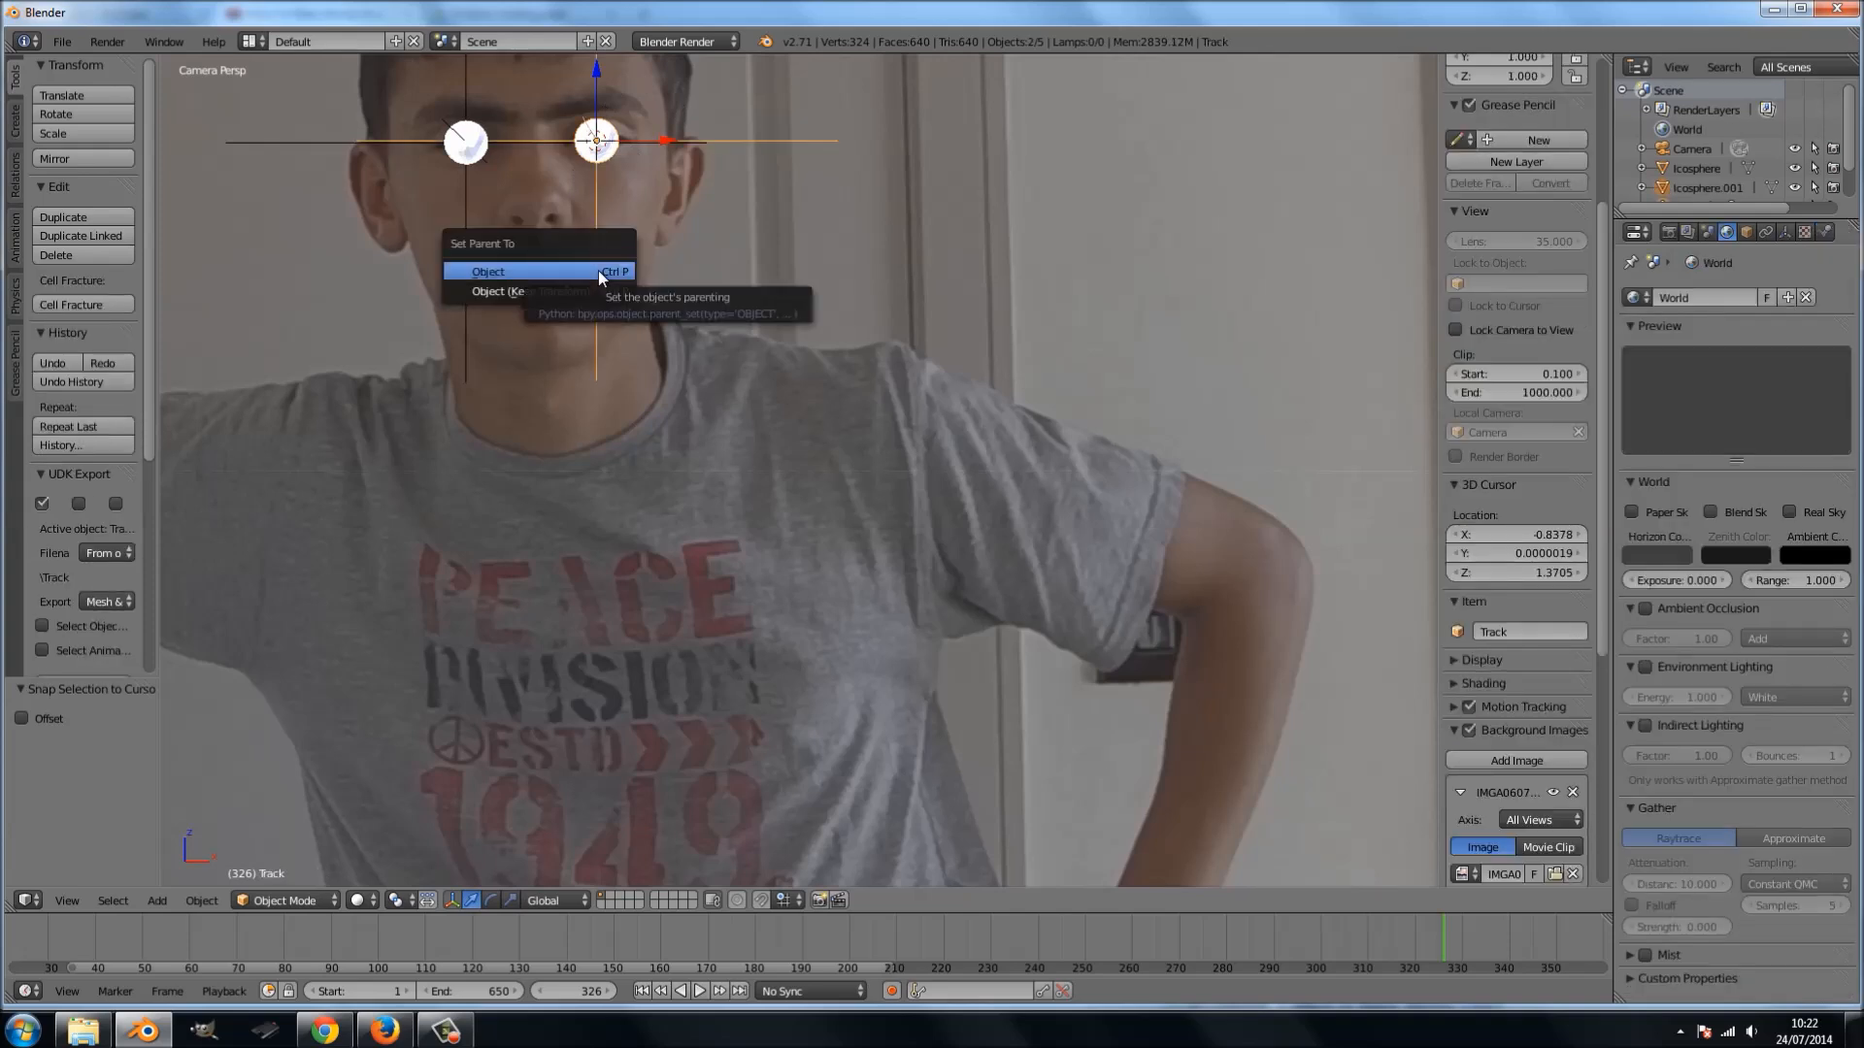
pyautogui.click(598, 270)
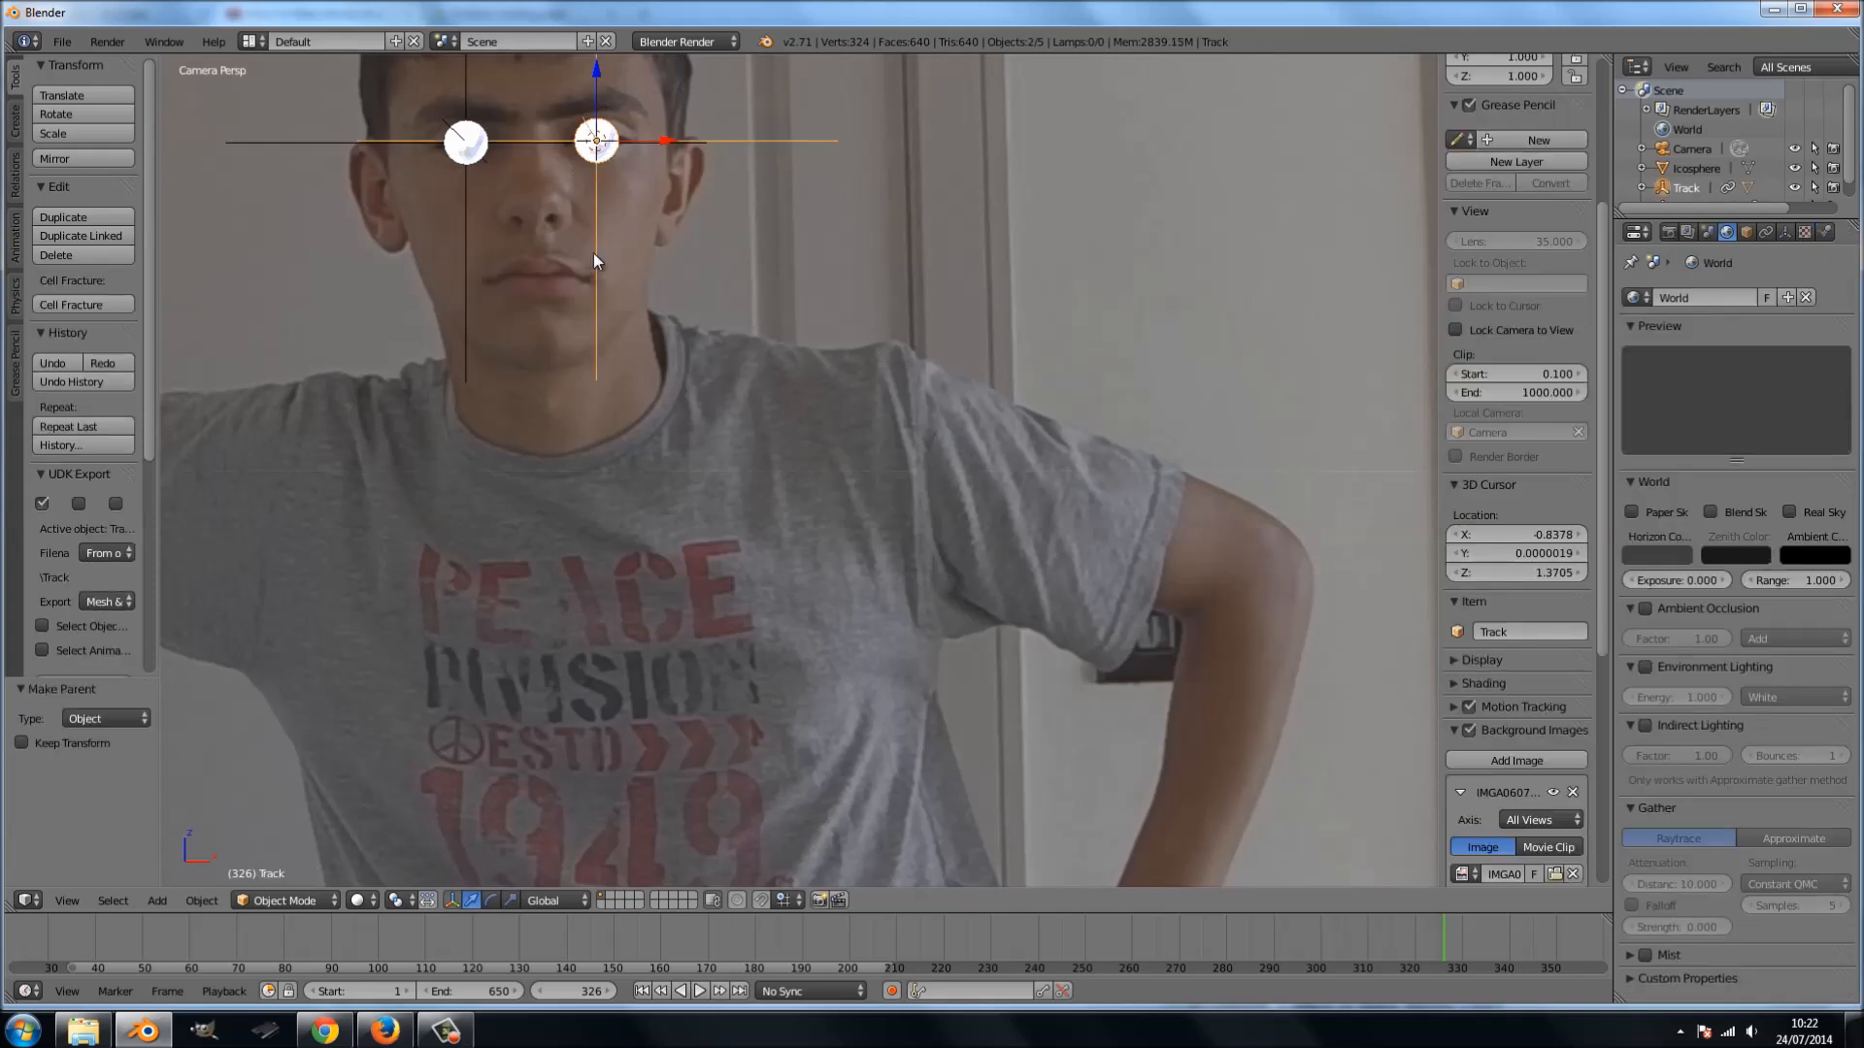
# - Parent the original ico sphere to the Track.001 empty using the Object parent type
pyautogui.rightClick(459, 173)
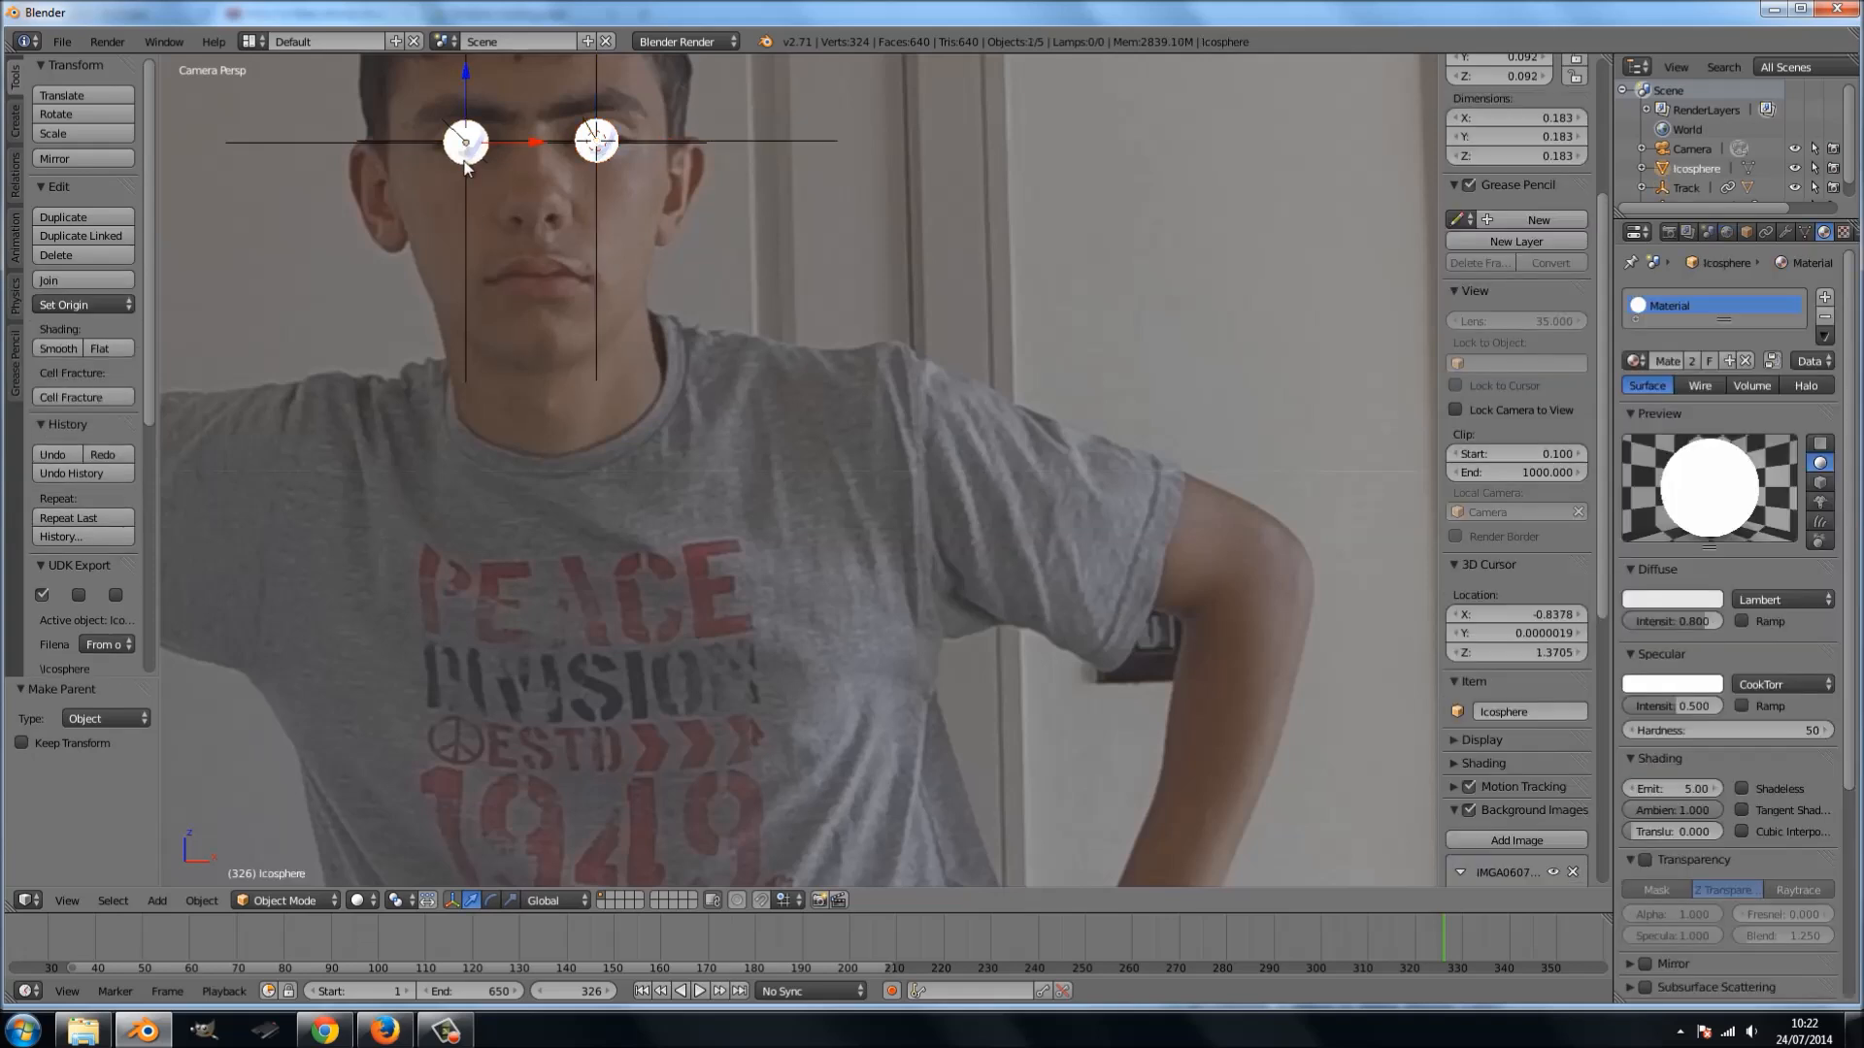
pyautogui.keyDown('shift'); pyautogui.rightClick(463, 222); pyautogui.keyUp('shift')
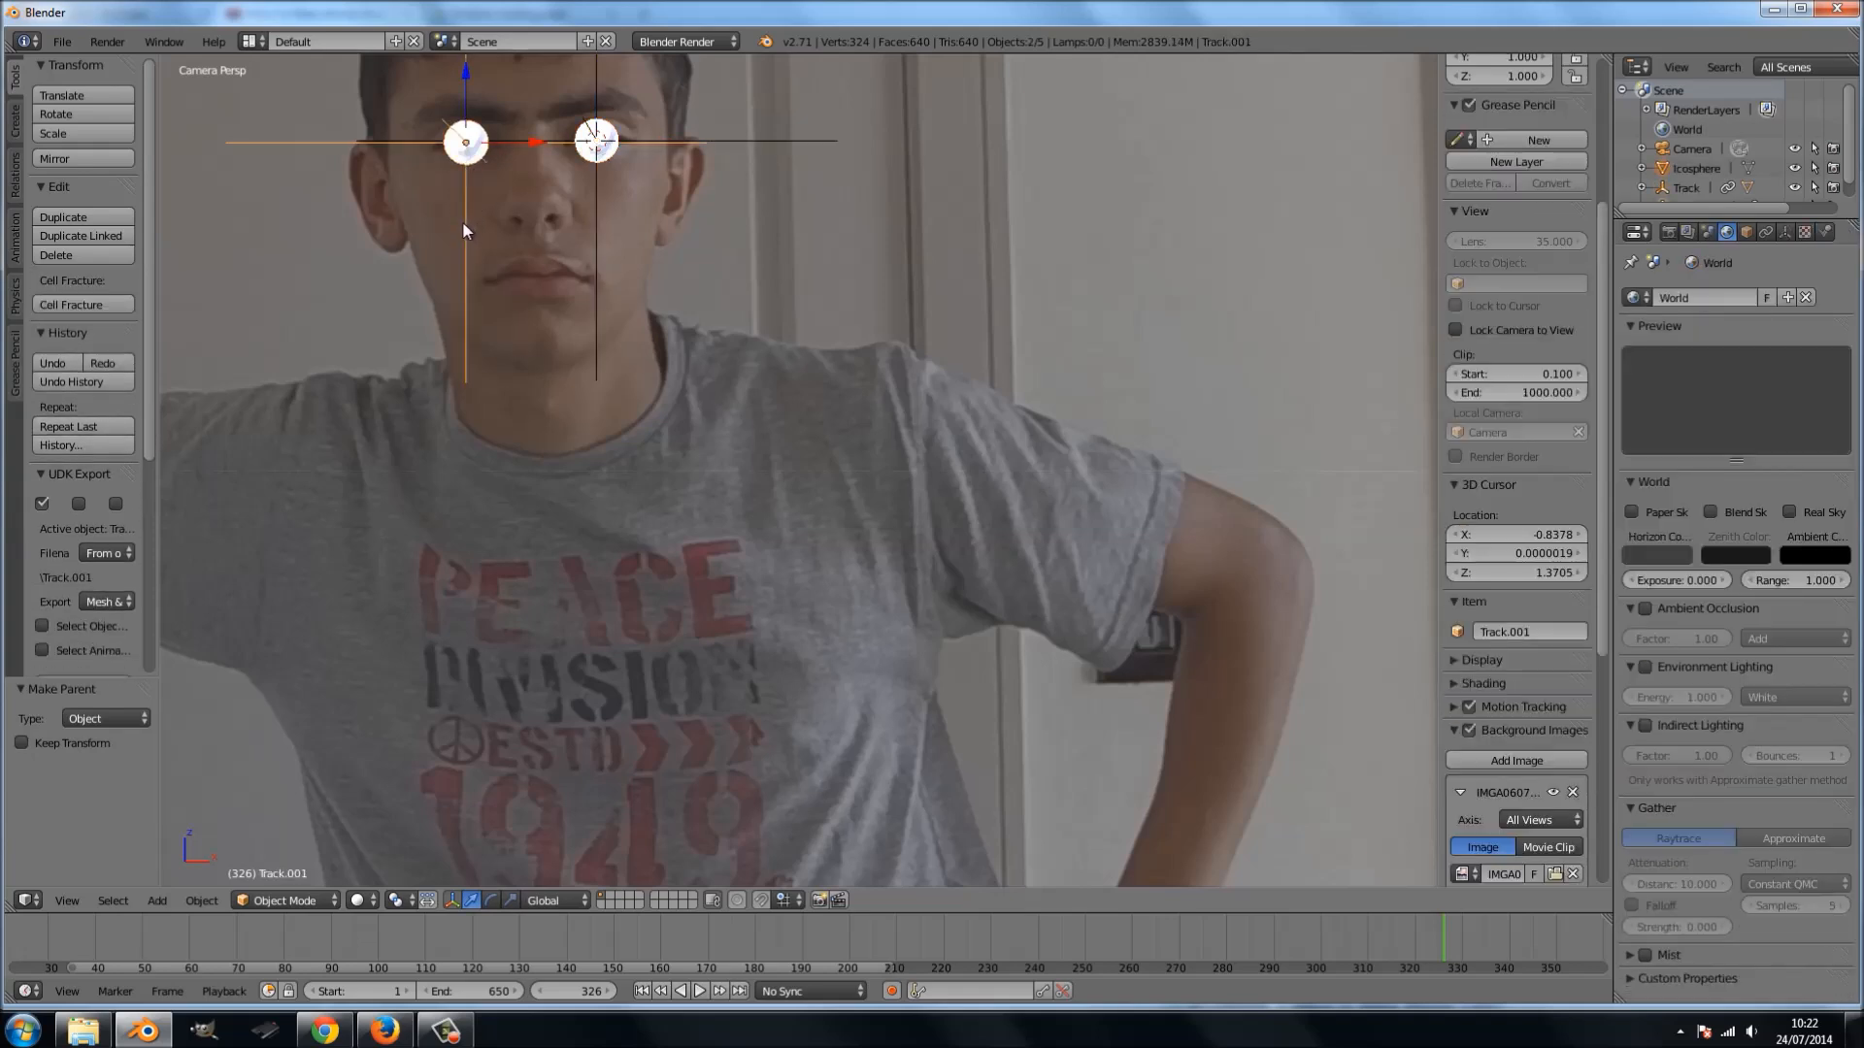
pyautogui.hotkey('ctrl', 'p')
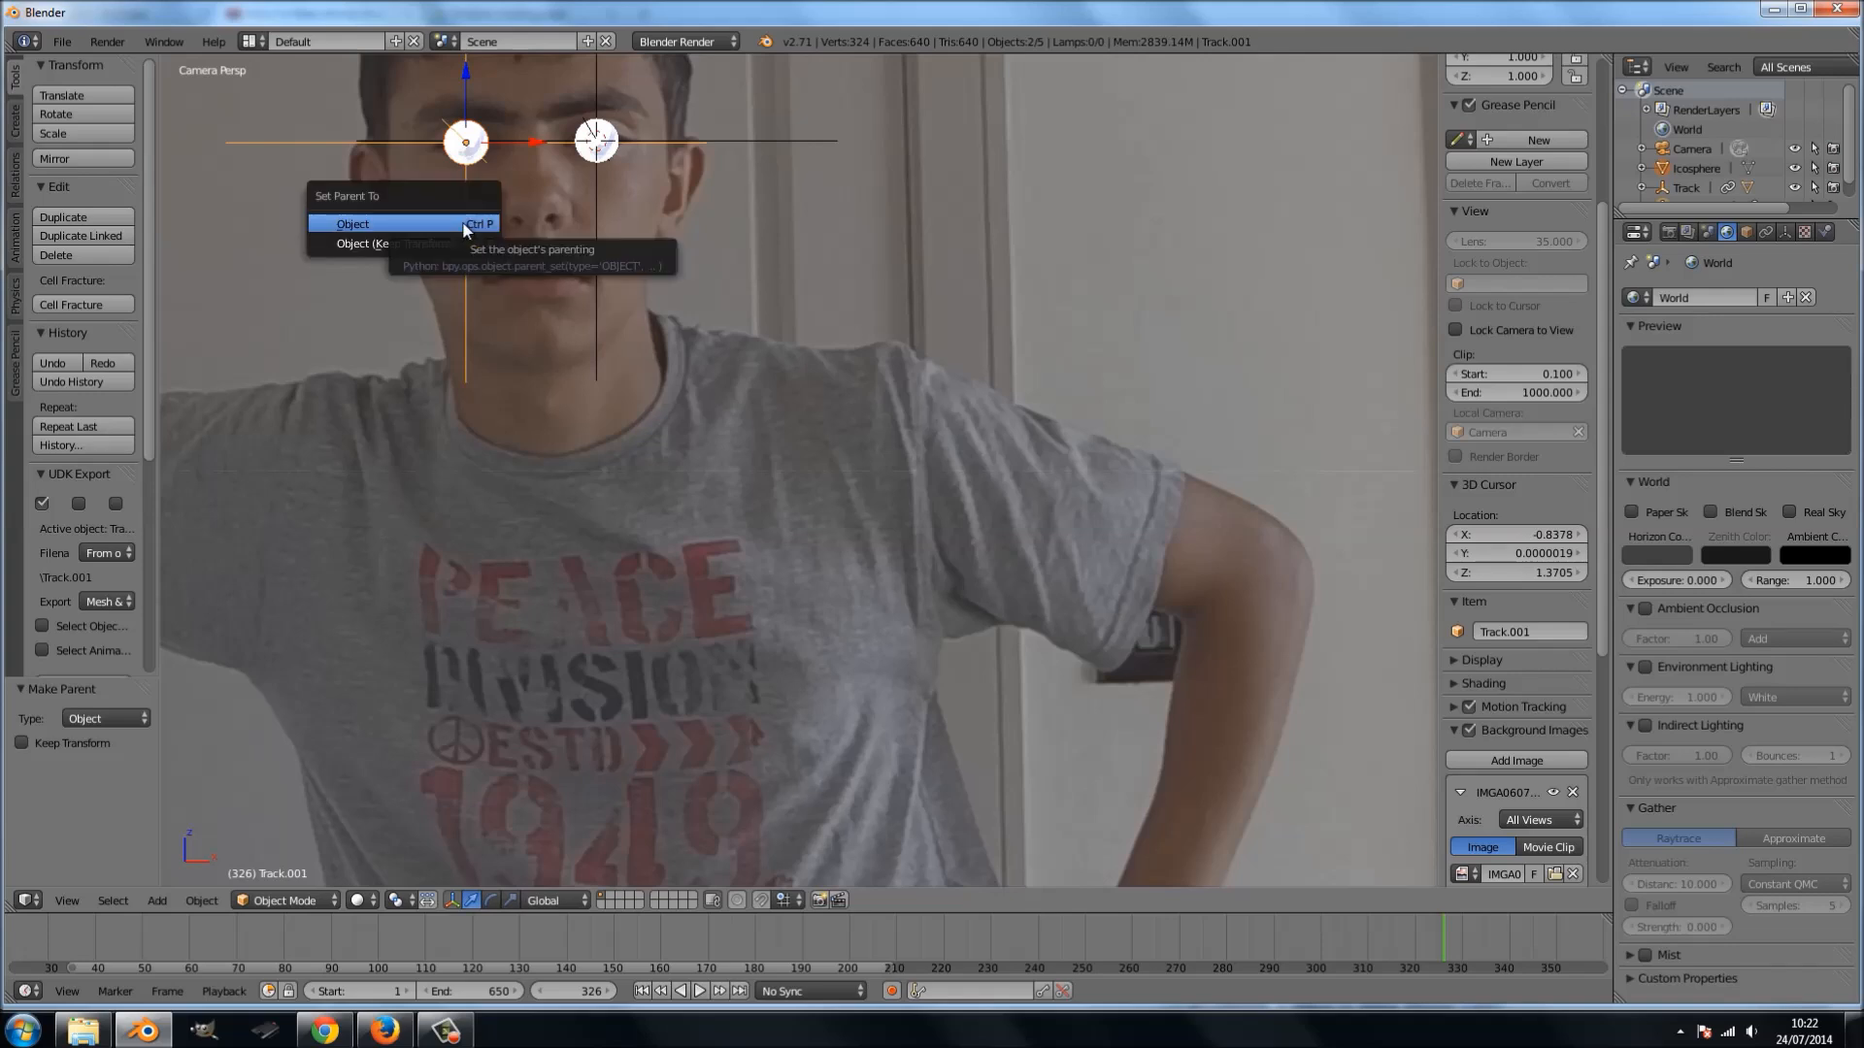
pyautogui.click(464, 225)
# - Try to move the Track empty together with its parented ico sphere
pyautogui.rightClick(598, 252)
pyautogui.press('g')
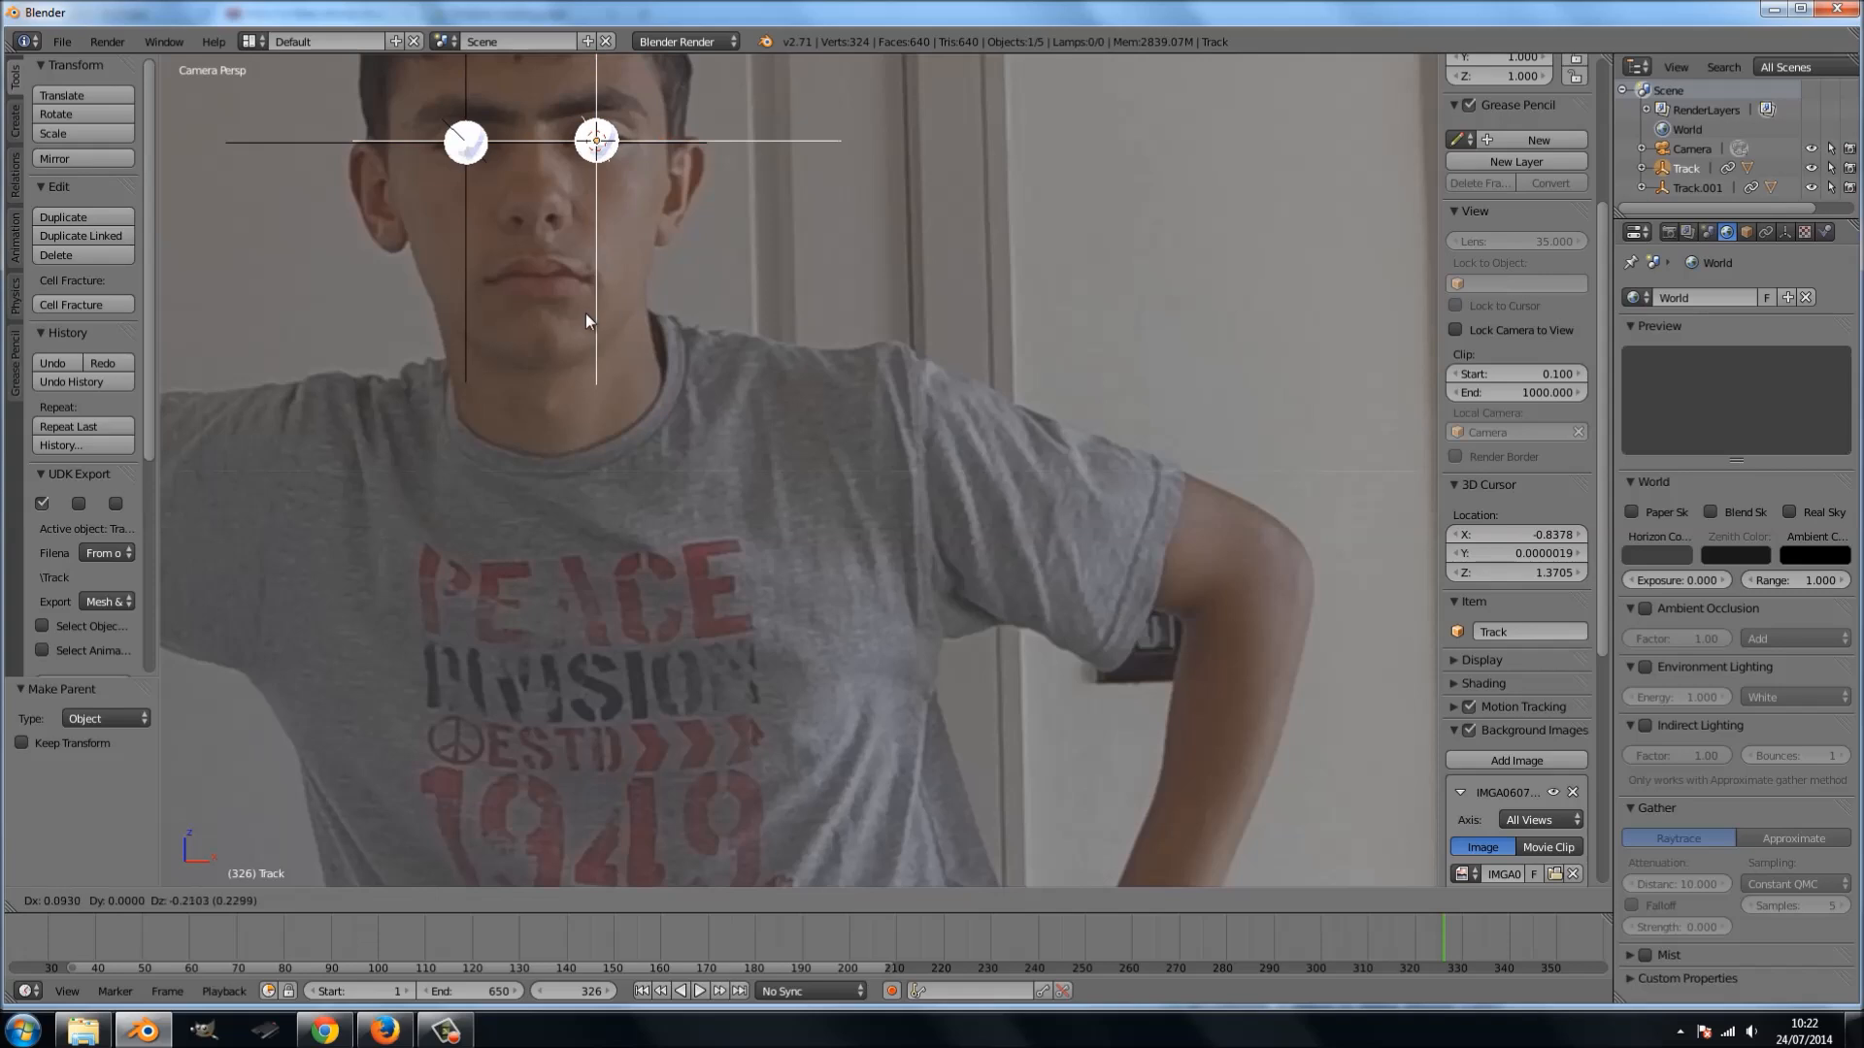
pyautogui.click(672, 334)
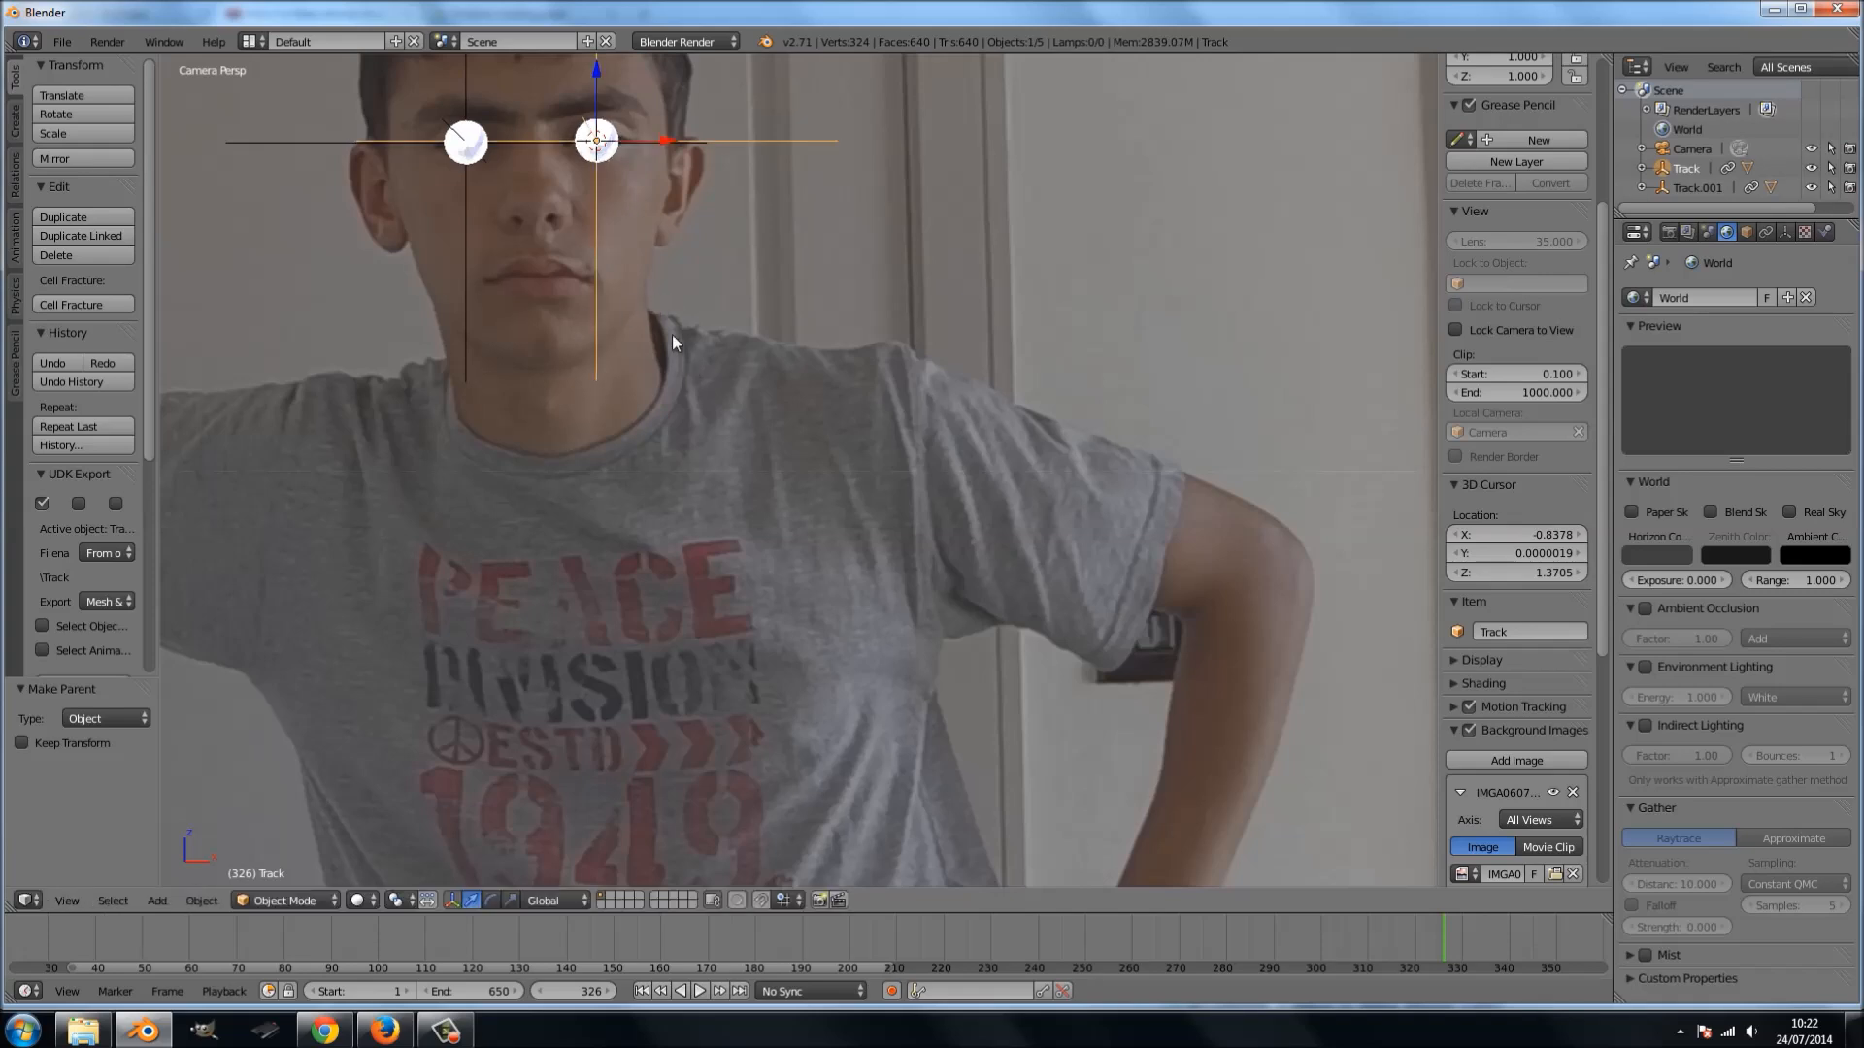
# - Step through and play the footage to check that both spheres follow the eyes, stopping at frame 330
pyautogui.scroll(-2, 1054, 716)
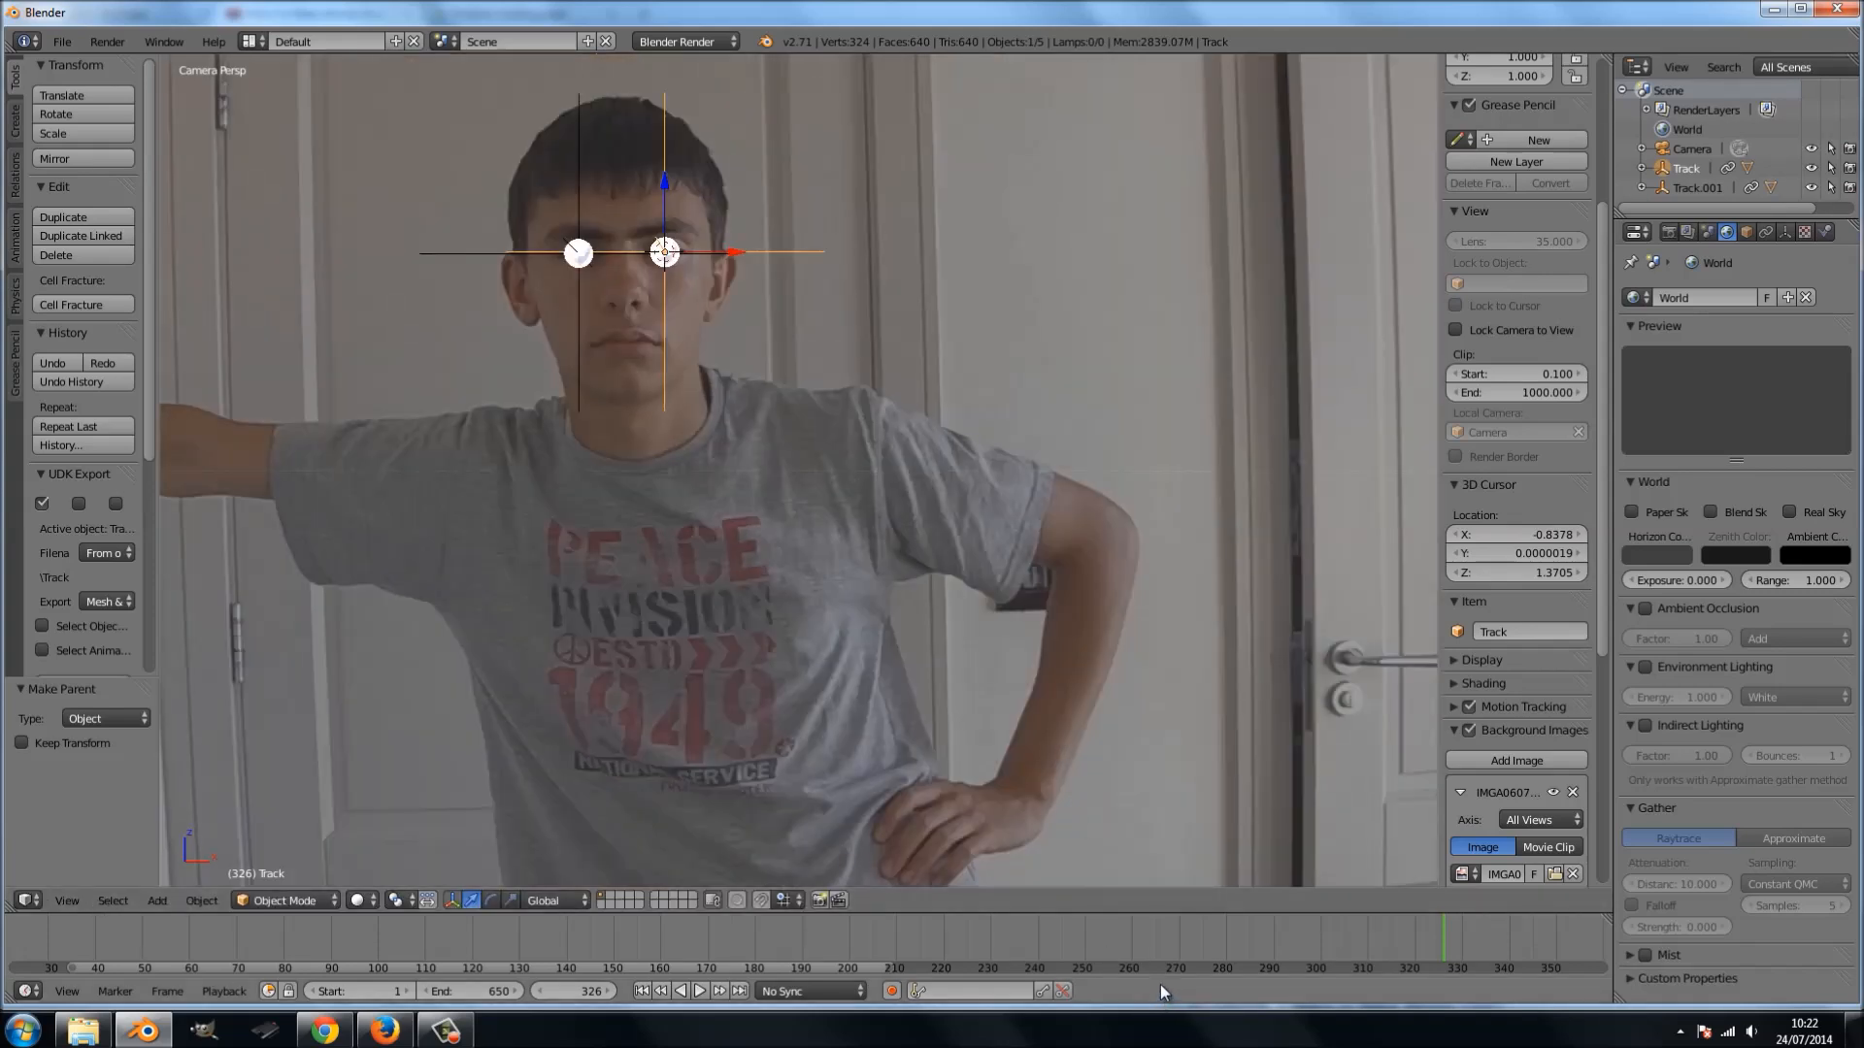
pyautogui.press('Left')
pyautogui.press('Left')
pyautogui.press('Left')
pyautogui.press('Left')
pyautogui.press('Left')
pyautogui.press('Left')
pyautogui.press('Left')
pyautogui.press('Left')
pyautogui.press('Left')
pyautogui.press('Left')
pyautogui.press('Left')
pyautogui.press('Left')
pyautogui.press('Left')
pyautogui.press('Left')
pyautogui.press('Left')
pyautogui.press('Left')
pyautogui.press('Left')
pyautogui.press('Left')
pyautogui.press('Left')
pyautogui.press('Left')
pyautogui.press('Right')
pyautogui.hotkey('alt', 'a')
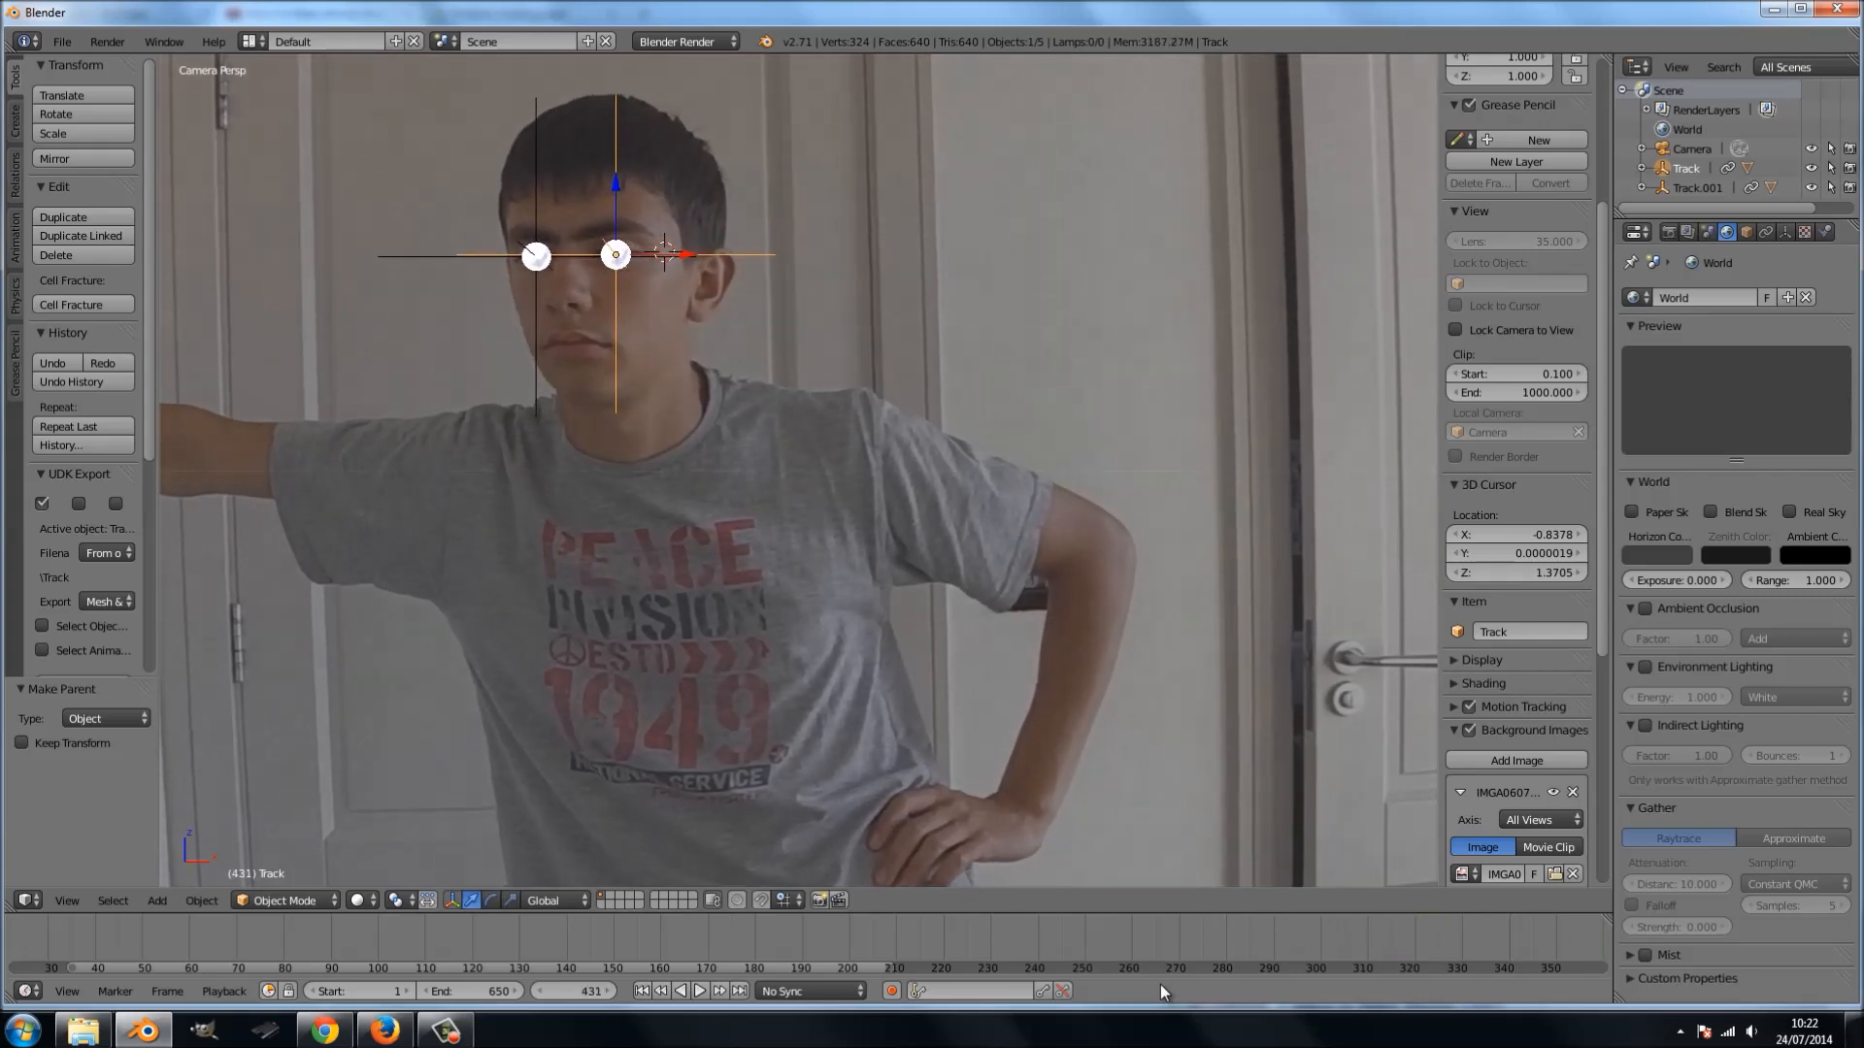
pyautogui.hotkey('shift', 'alt', 'a')
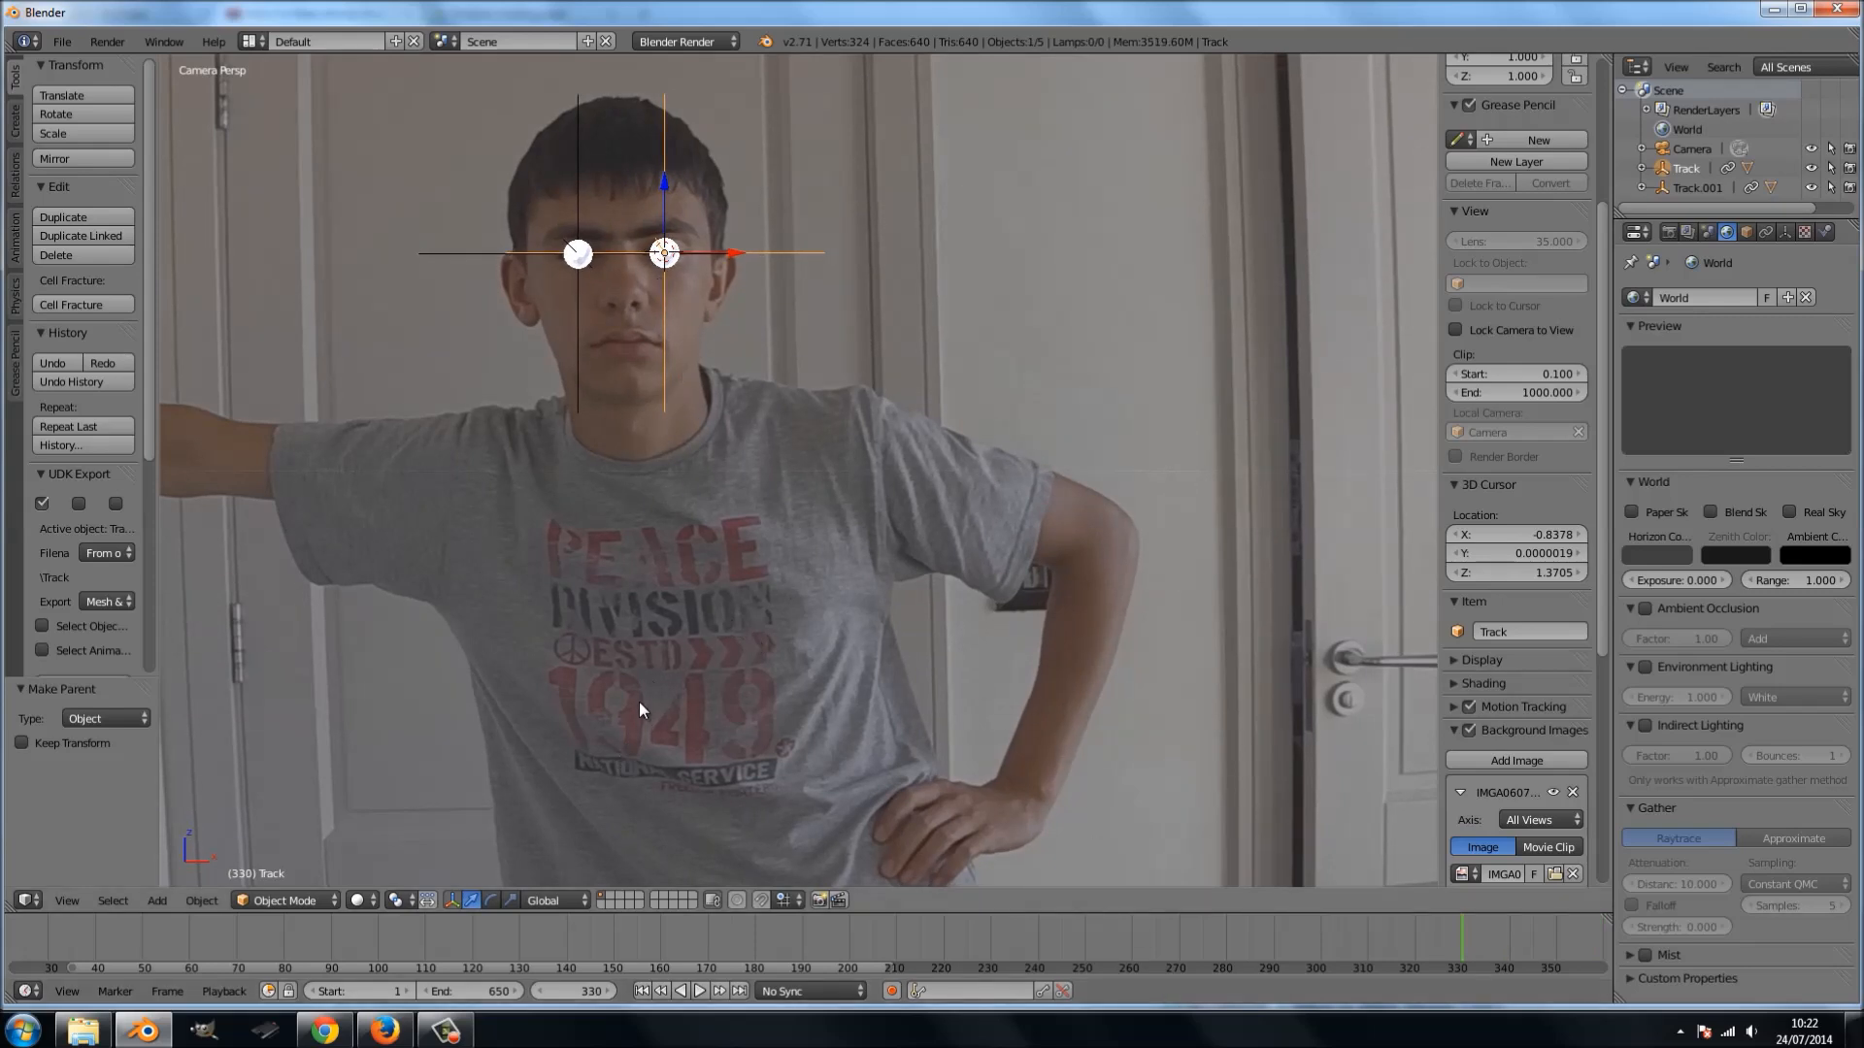
pyautogui.press('KP_1')
pyautogui.scroll(-1, 668, 605)
pyautogui.press('KP_0')
pyautogui.scroll(3, 662, 590)
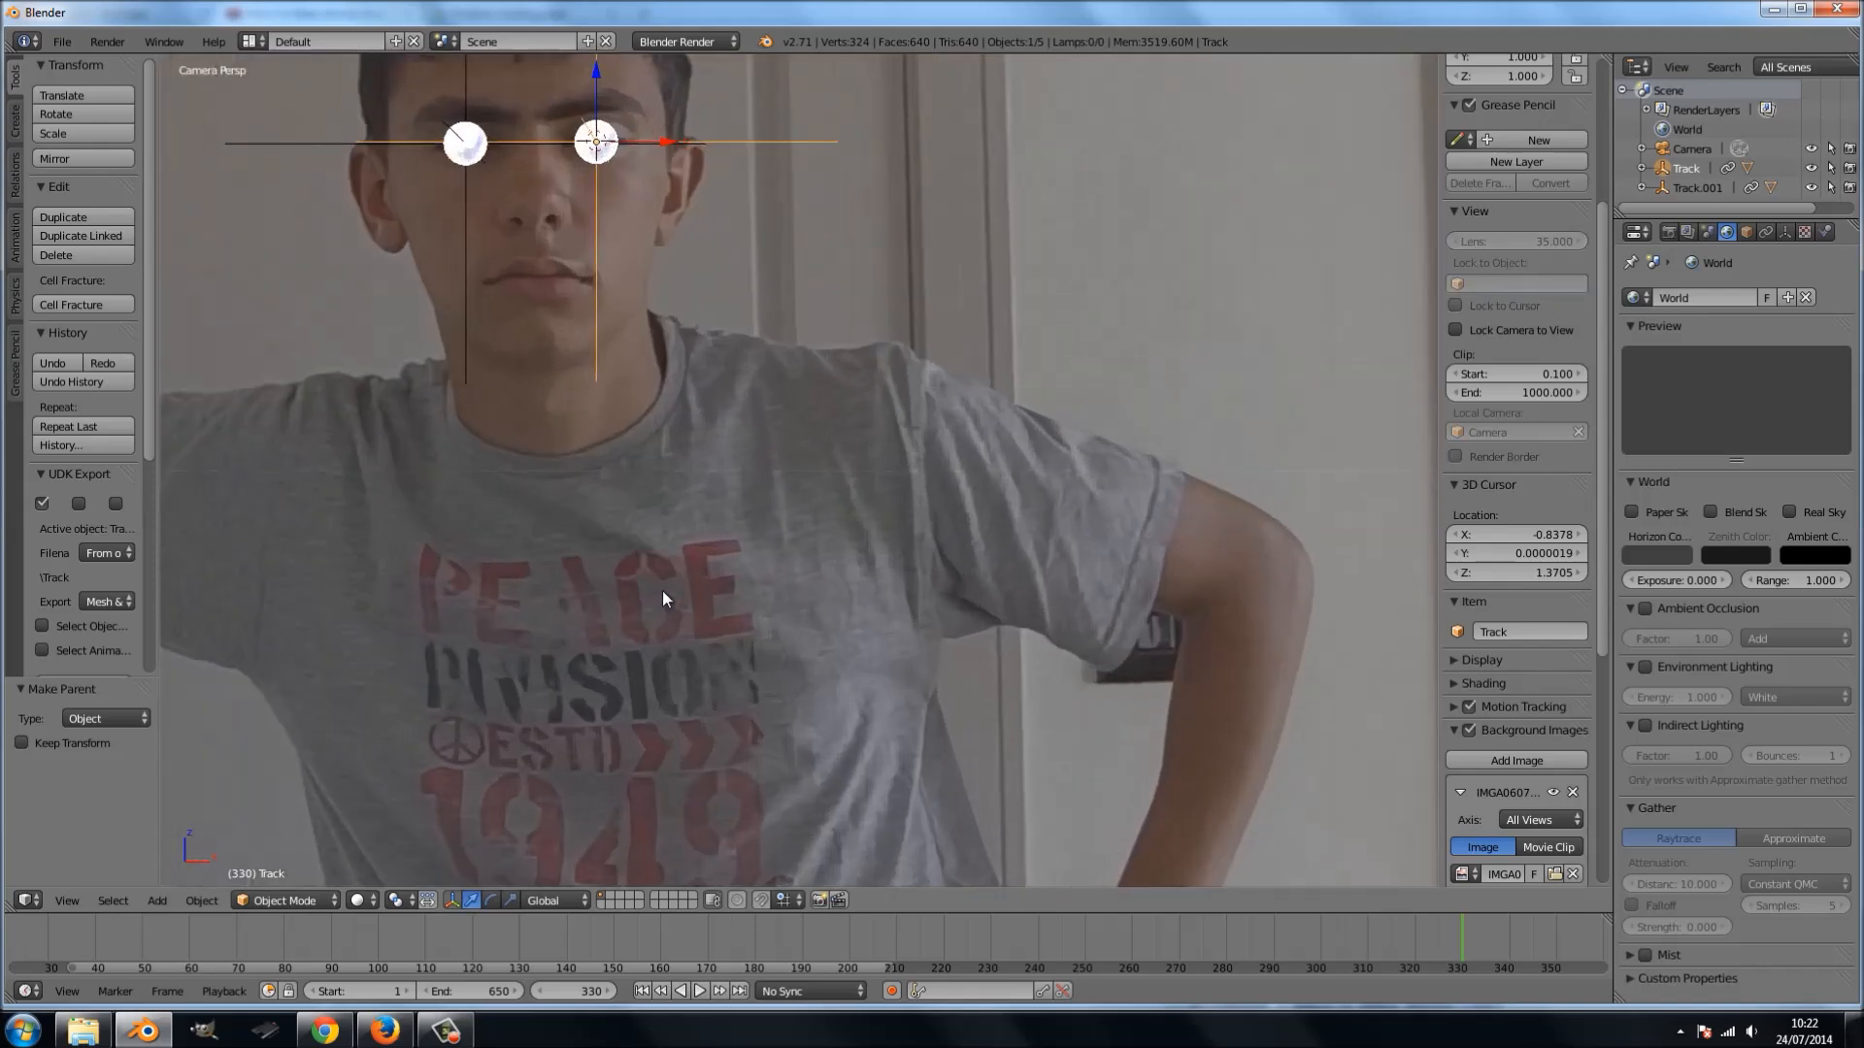
pyautogui.scroll(-5, 662, 591)
pyautogui.press('Home')
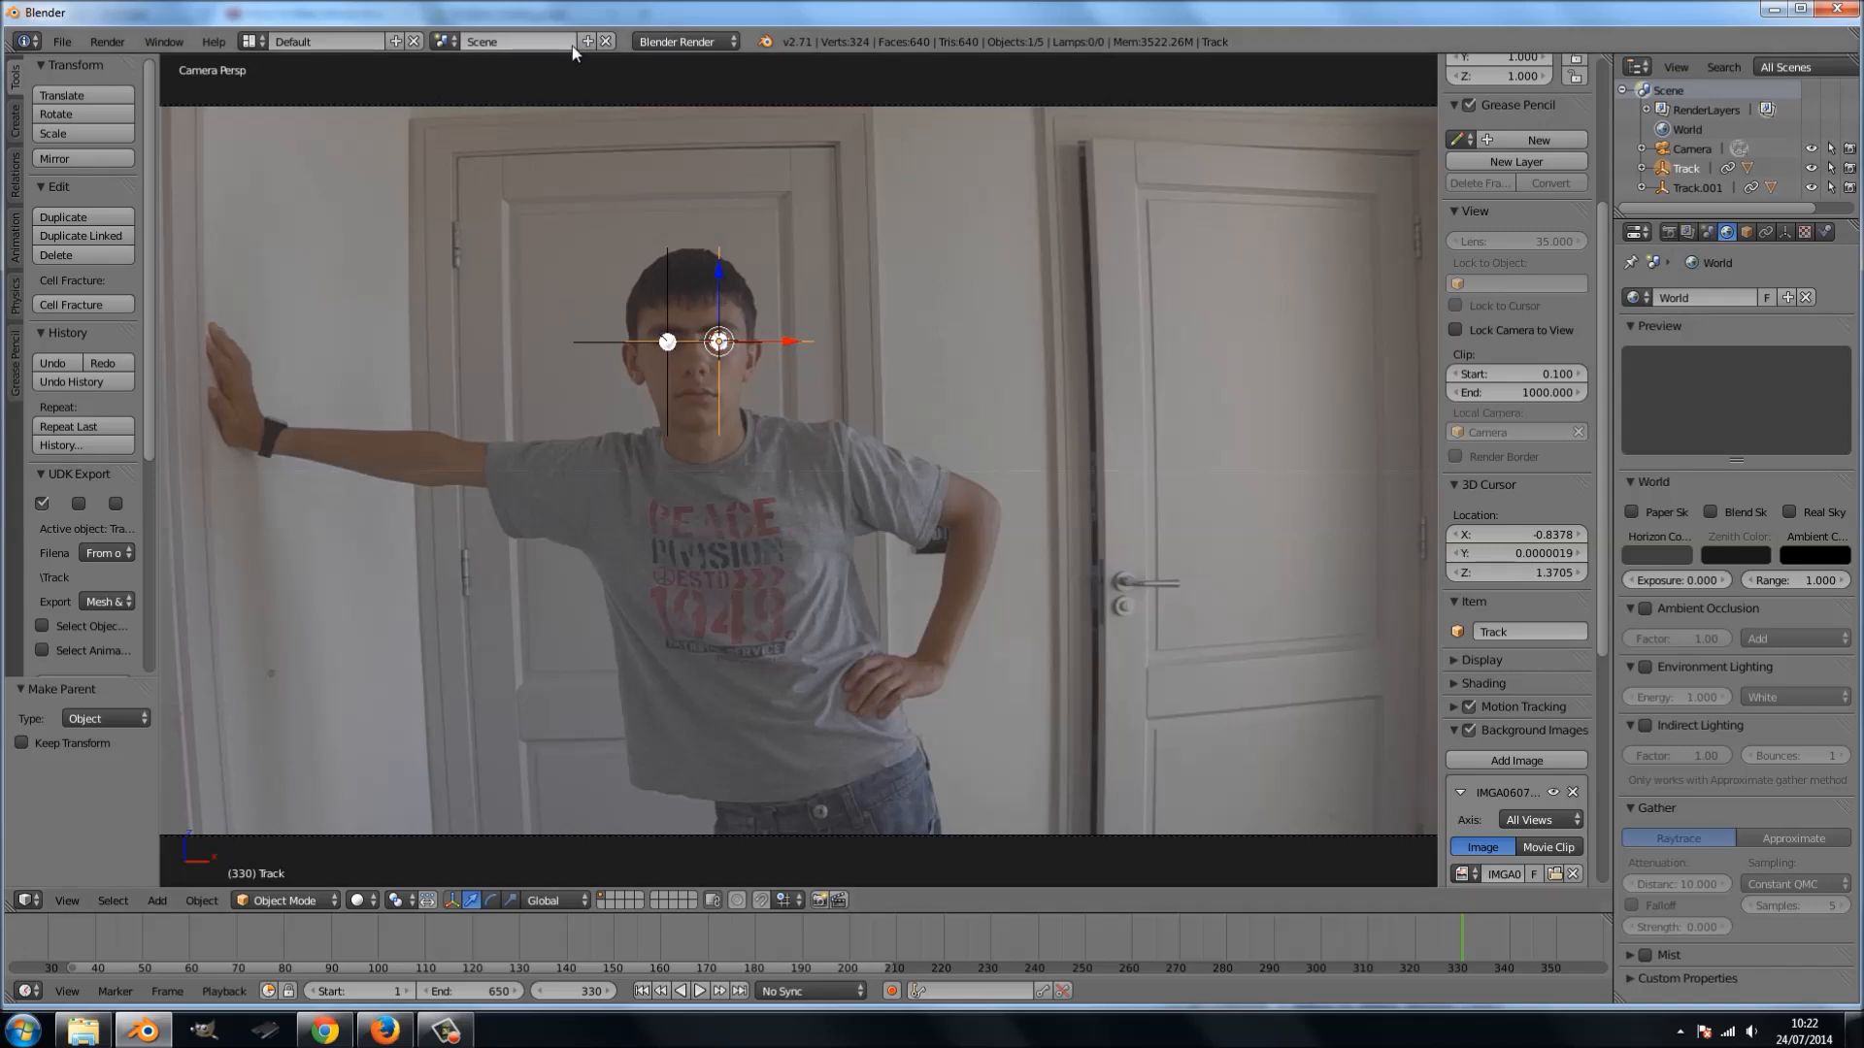
# - Rename the current scene as Large
pyautogui.click(502, 41)
pyautogui.write('Large')
pyautogui.press('Return')
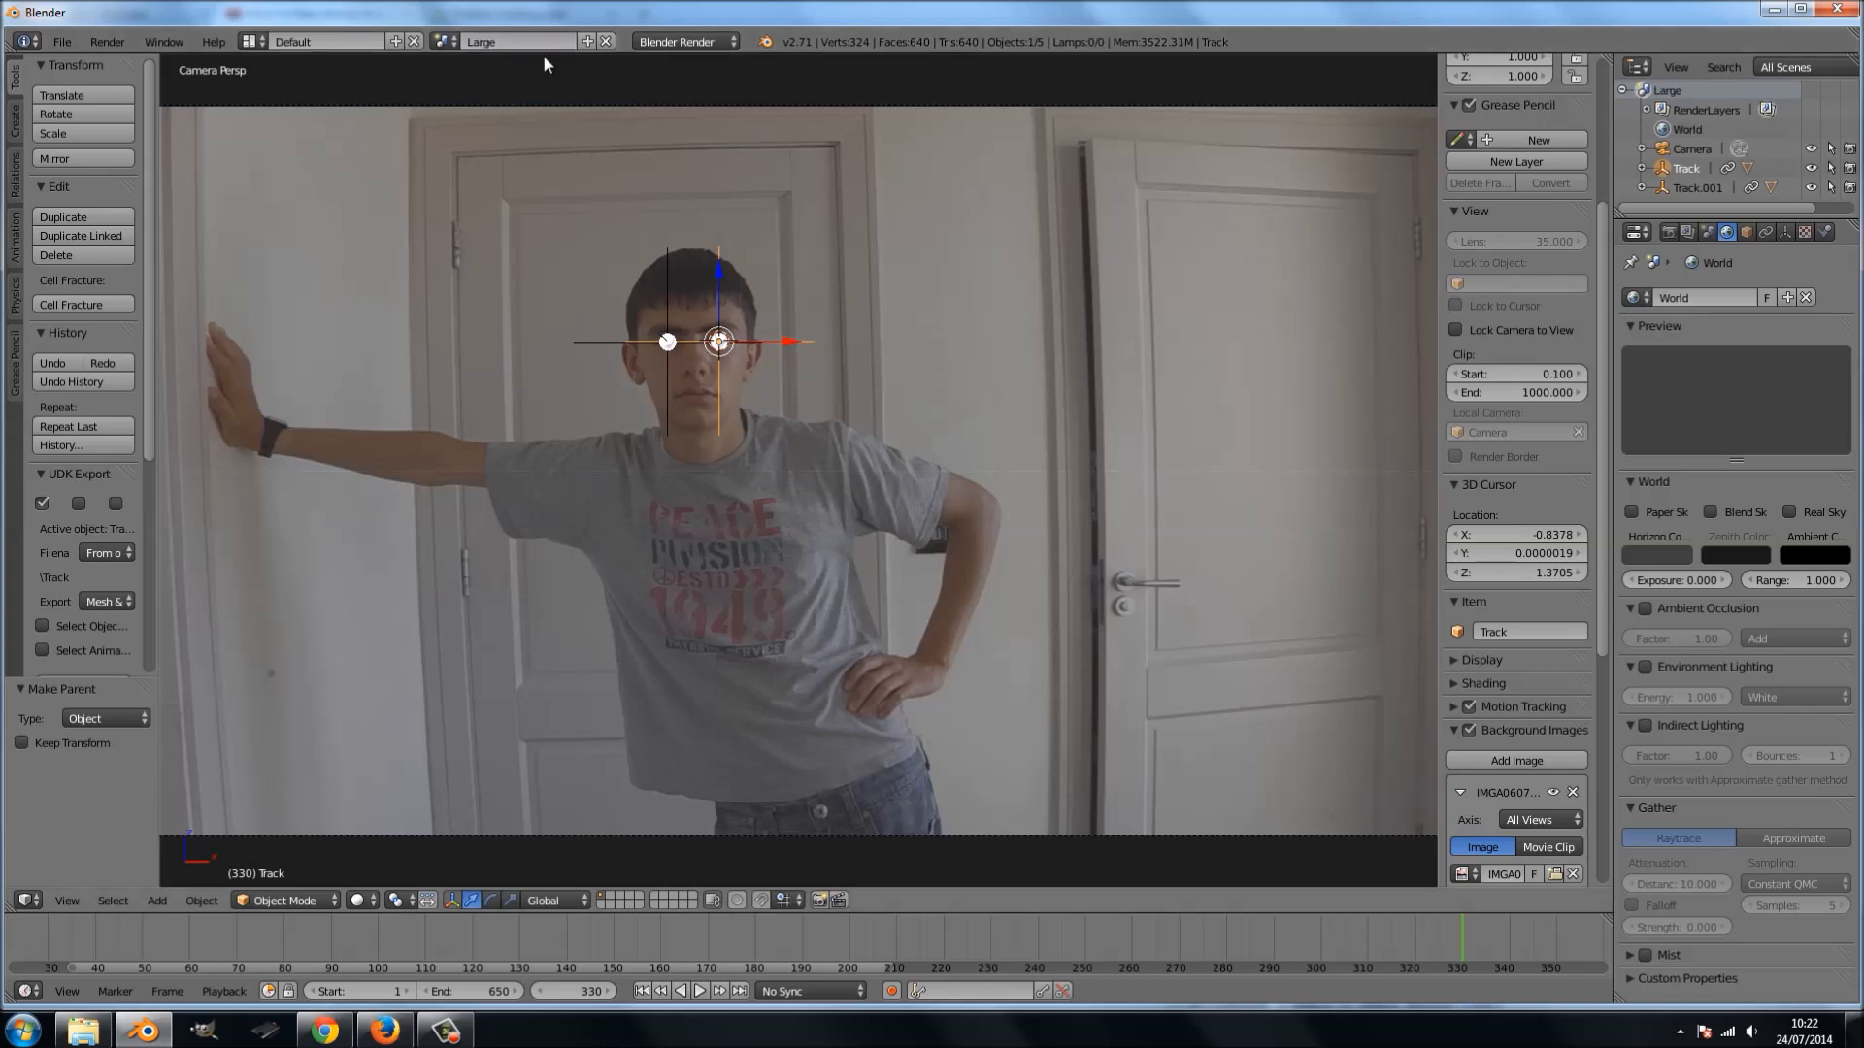
# - Create a full copy of the Large scene and name it Small
pyautogui.click(587, 41)
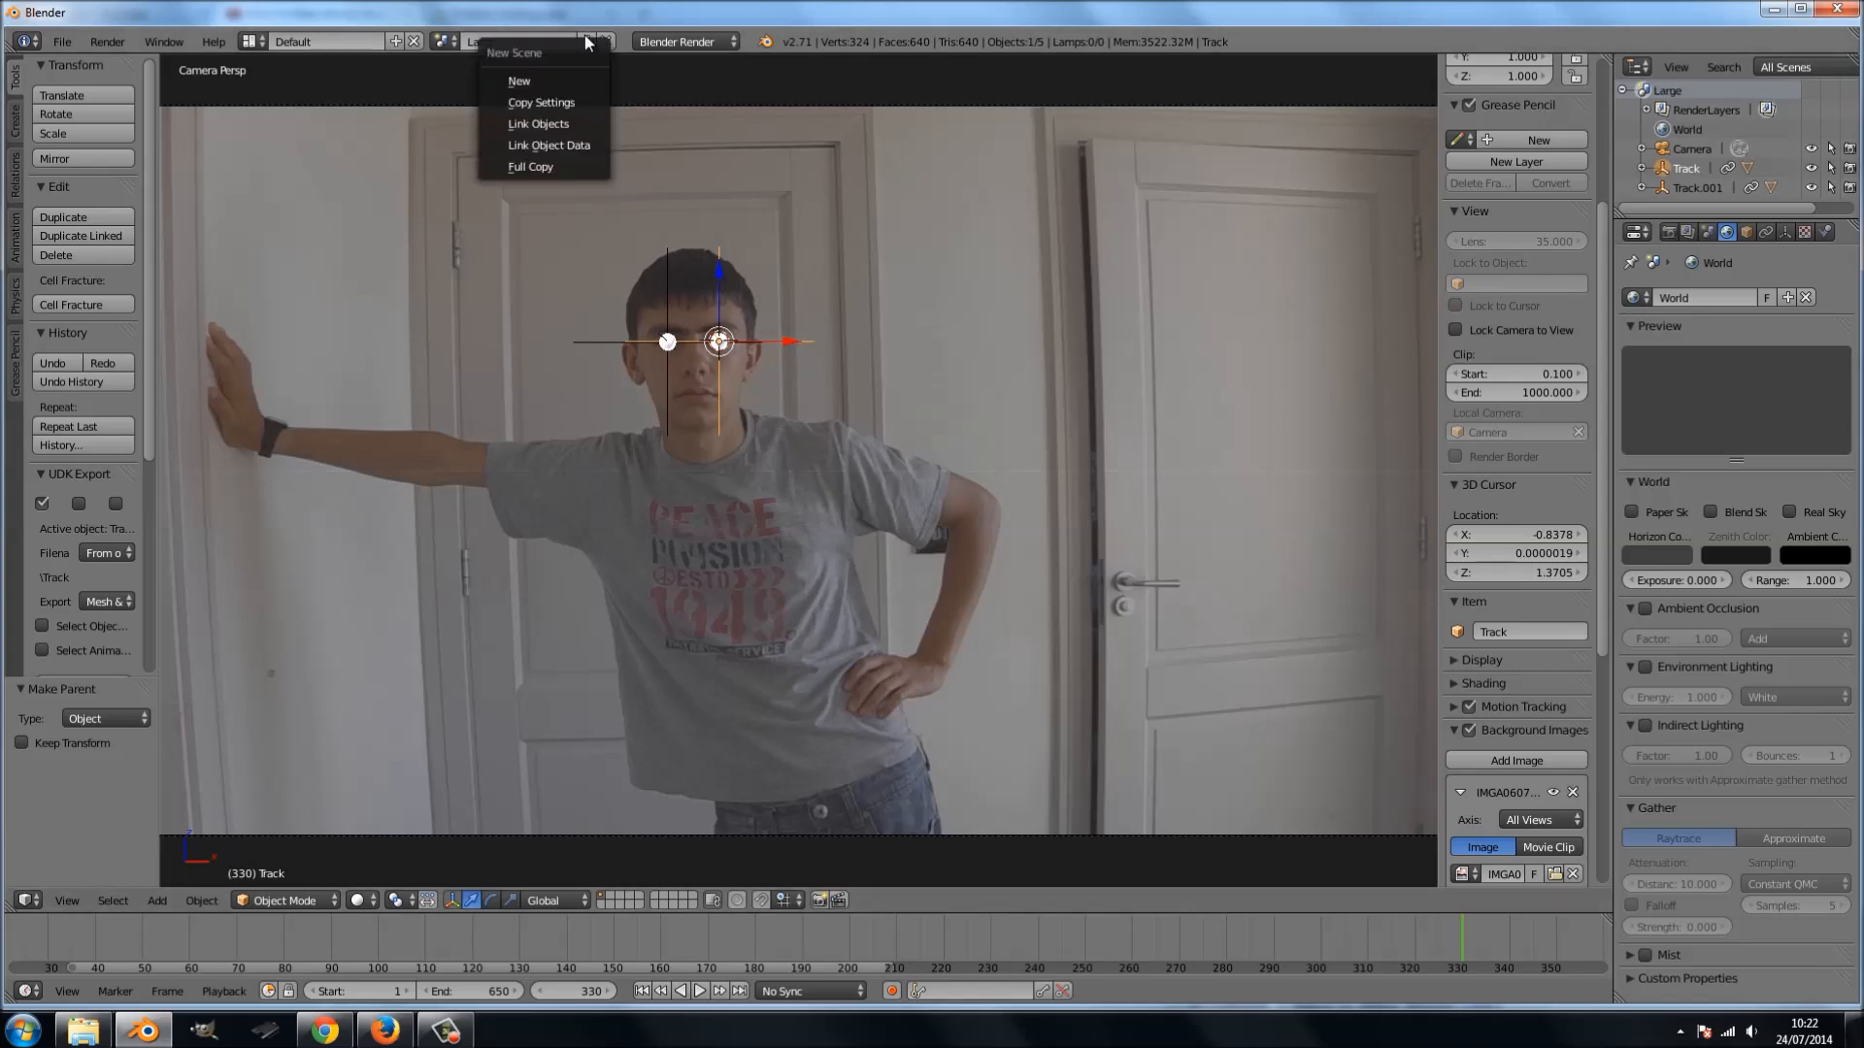
pyautogui.click(555, 167)
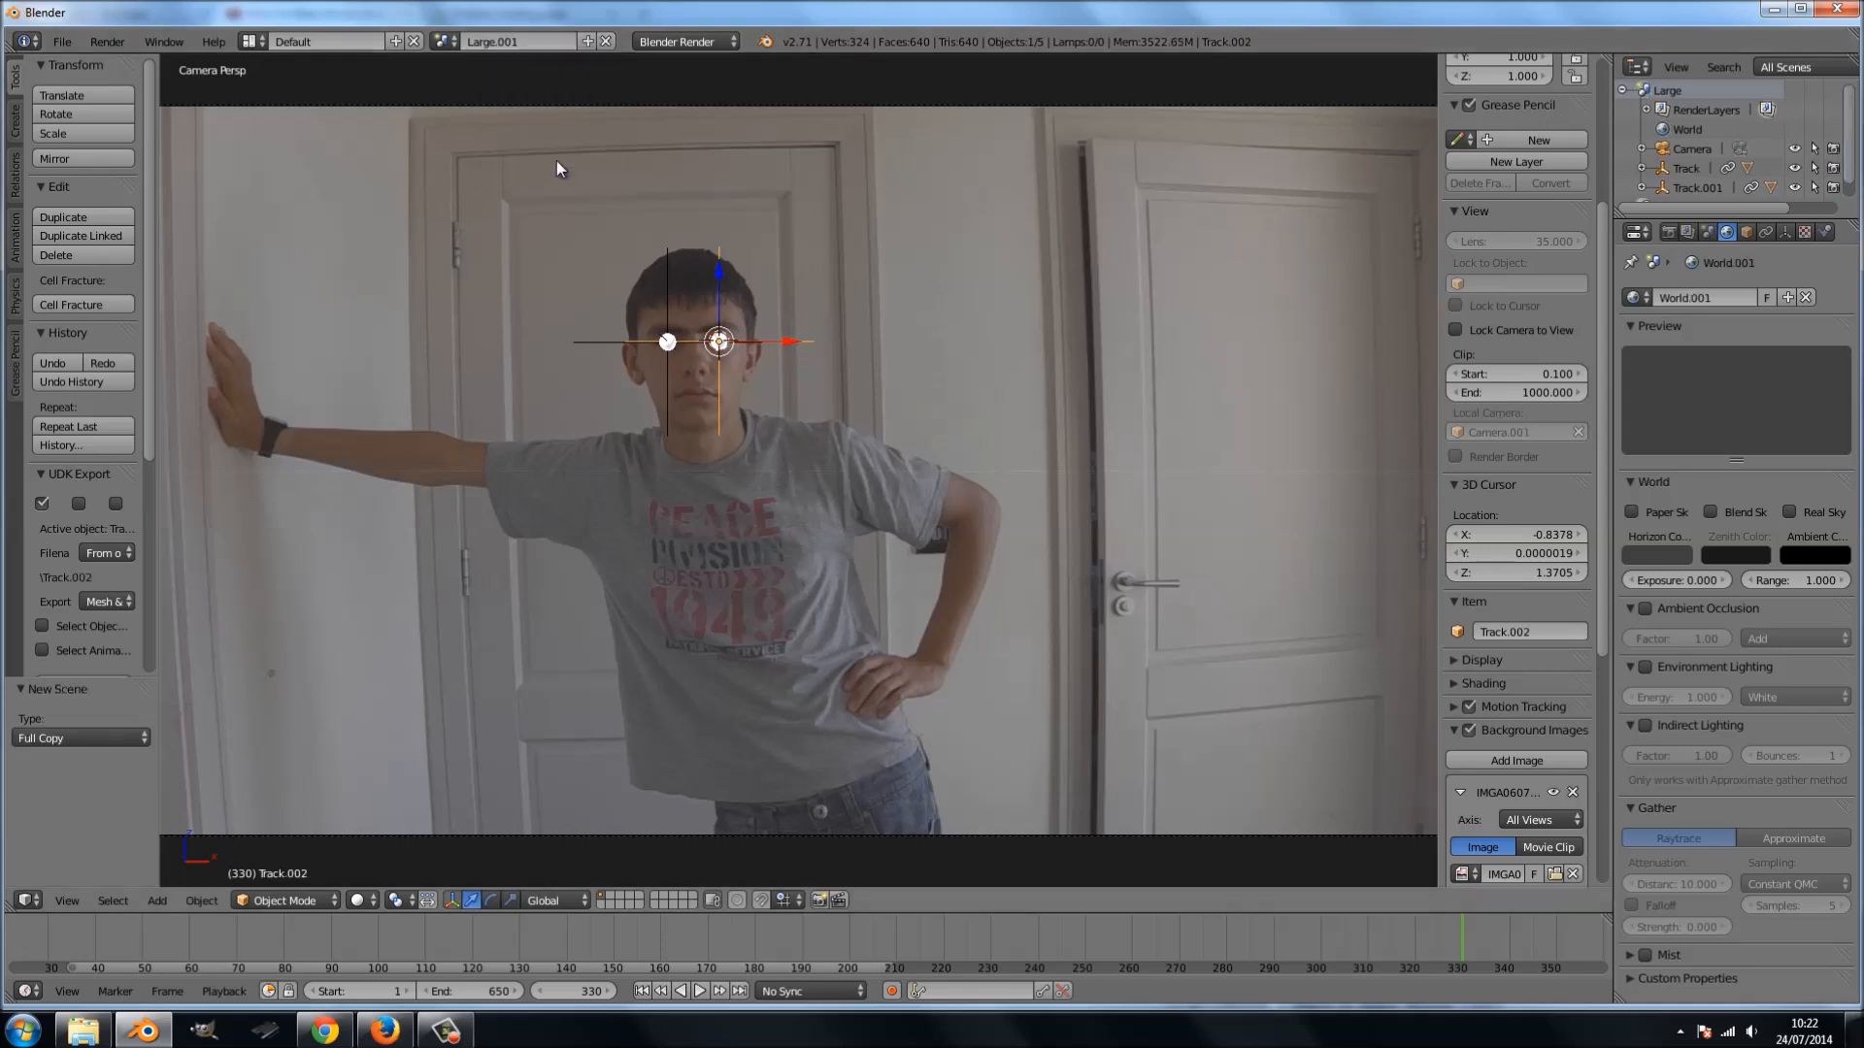
pyautogui.click(521, 41)
pyautogui.write('Small')
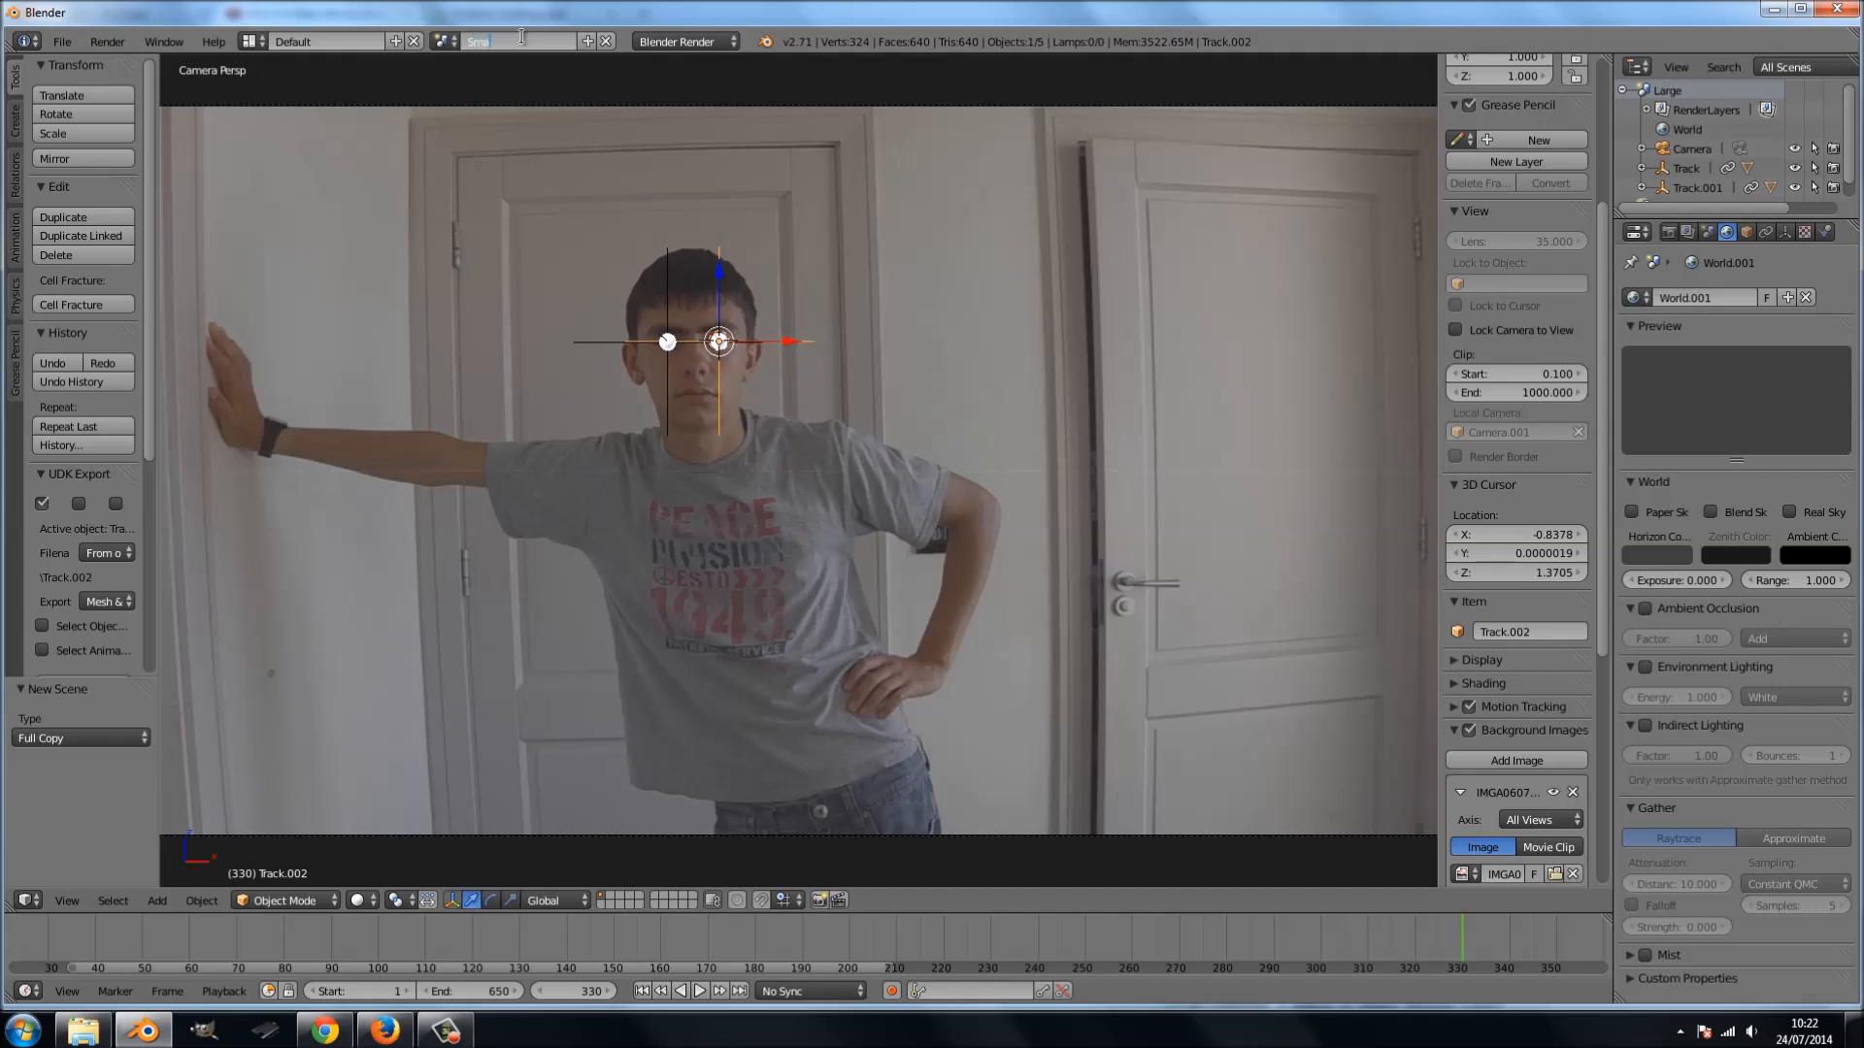
# - Scale each of the two eye spheres in the Small scene by a factor of 0.4
pyautogui.scroll(3, 567, 217)
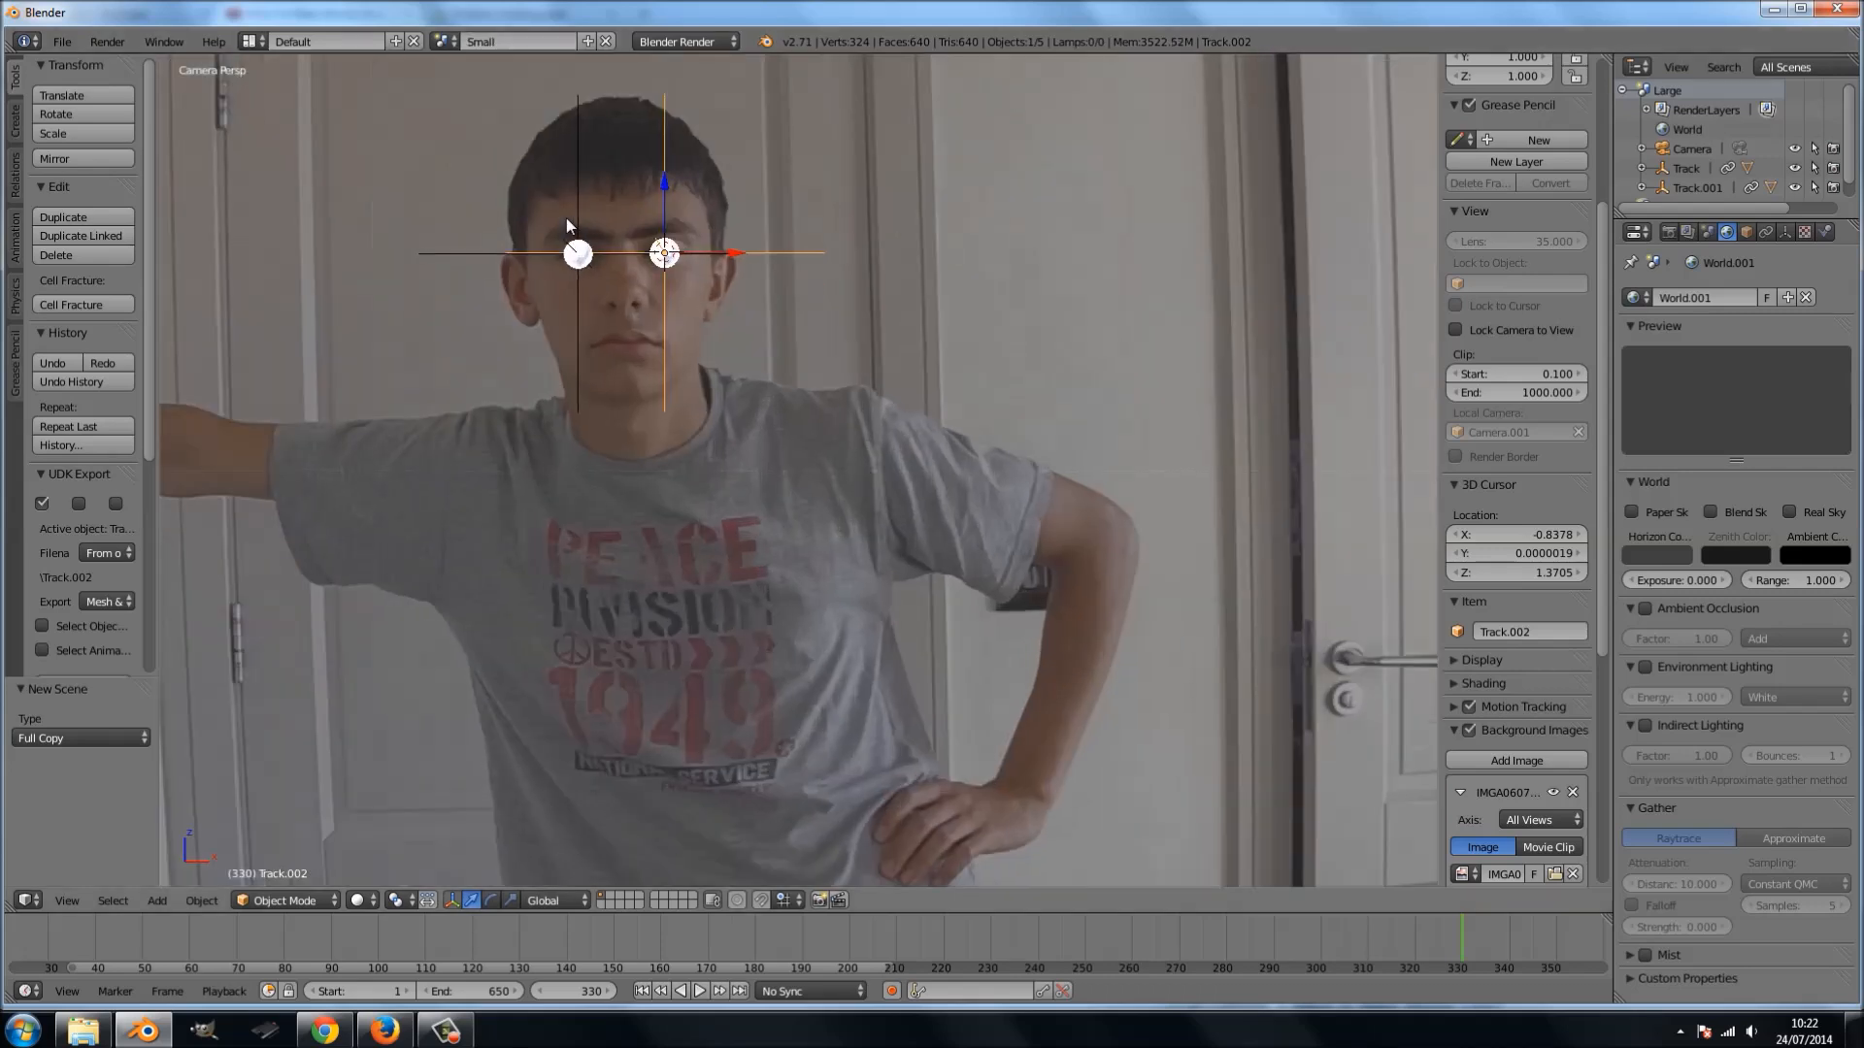
pyautogui.rightClick(589, 264)
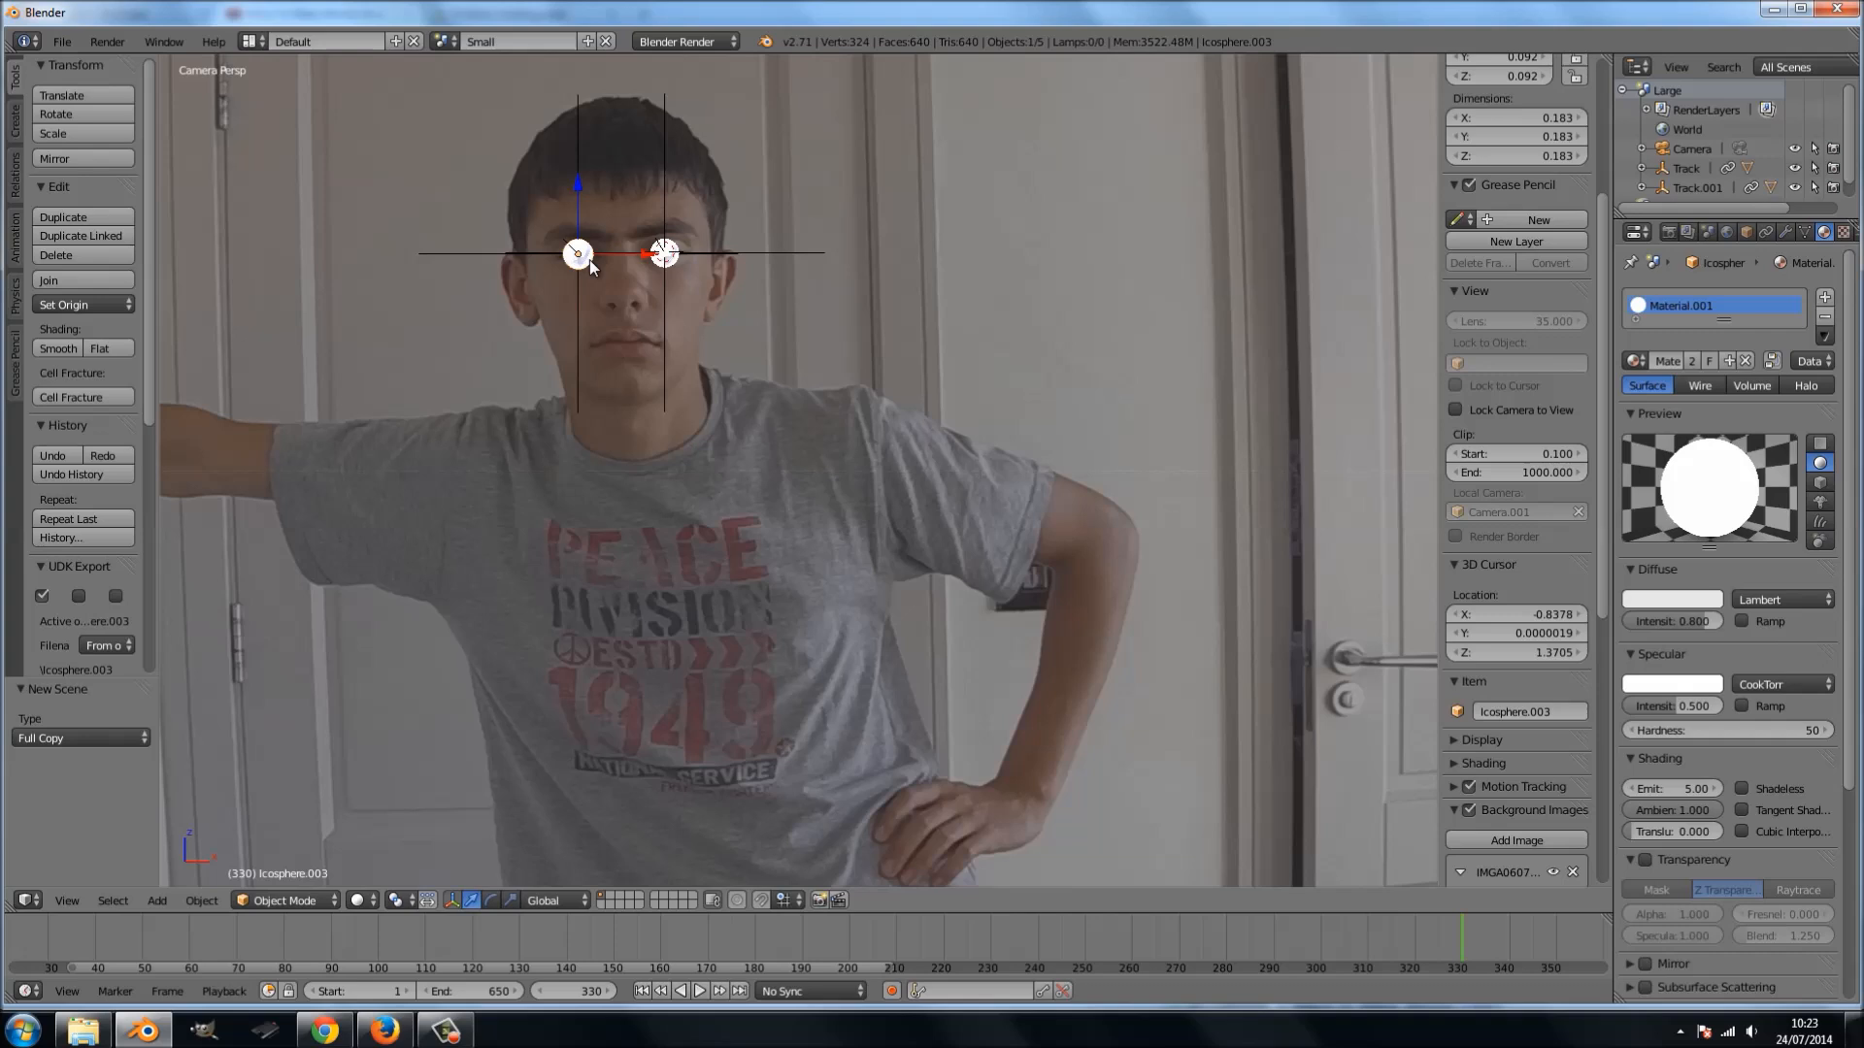
pyautogui.write('s0.4')
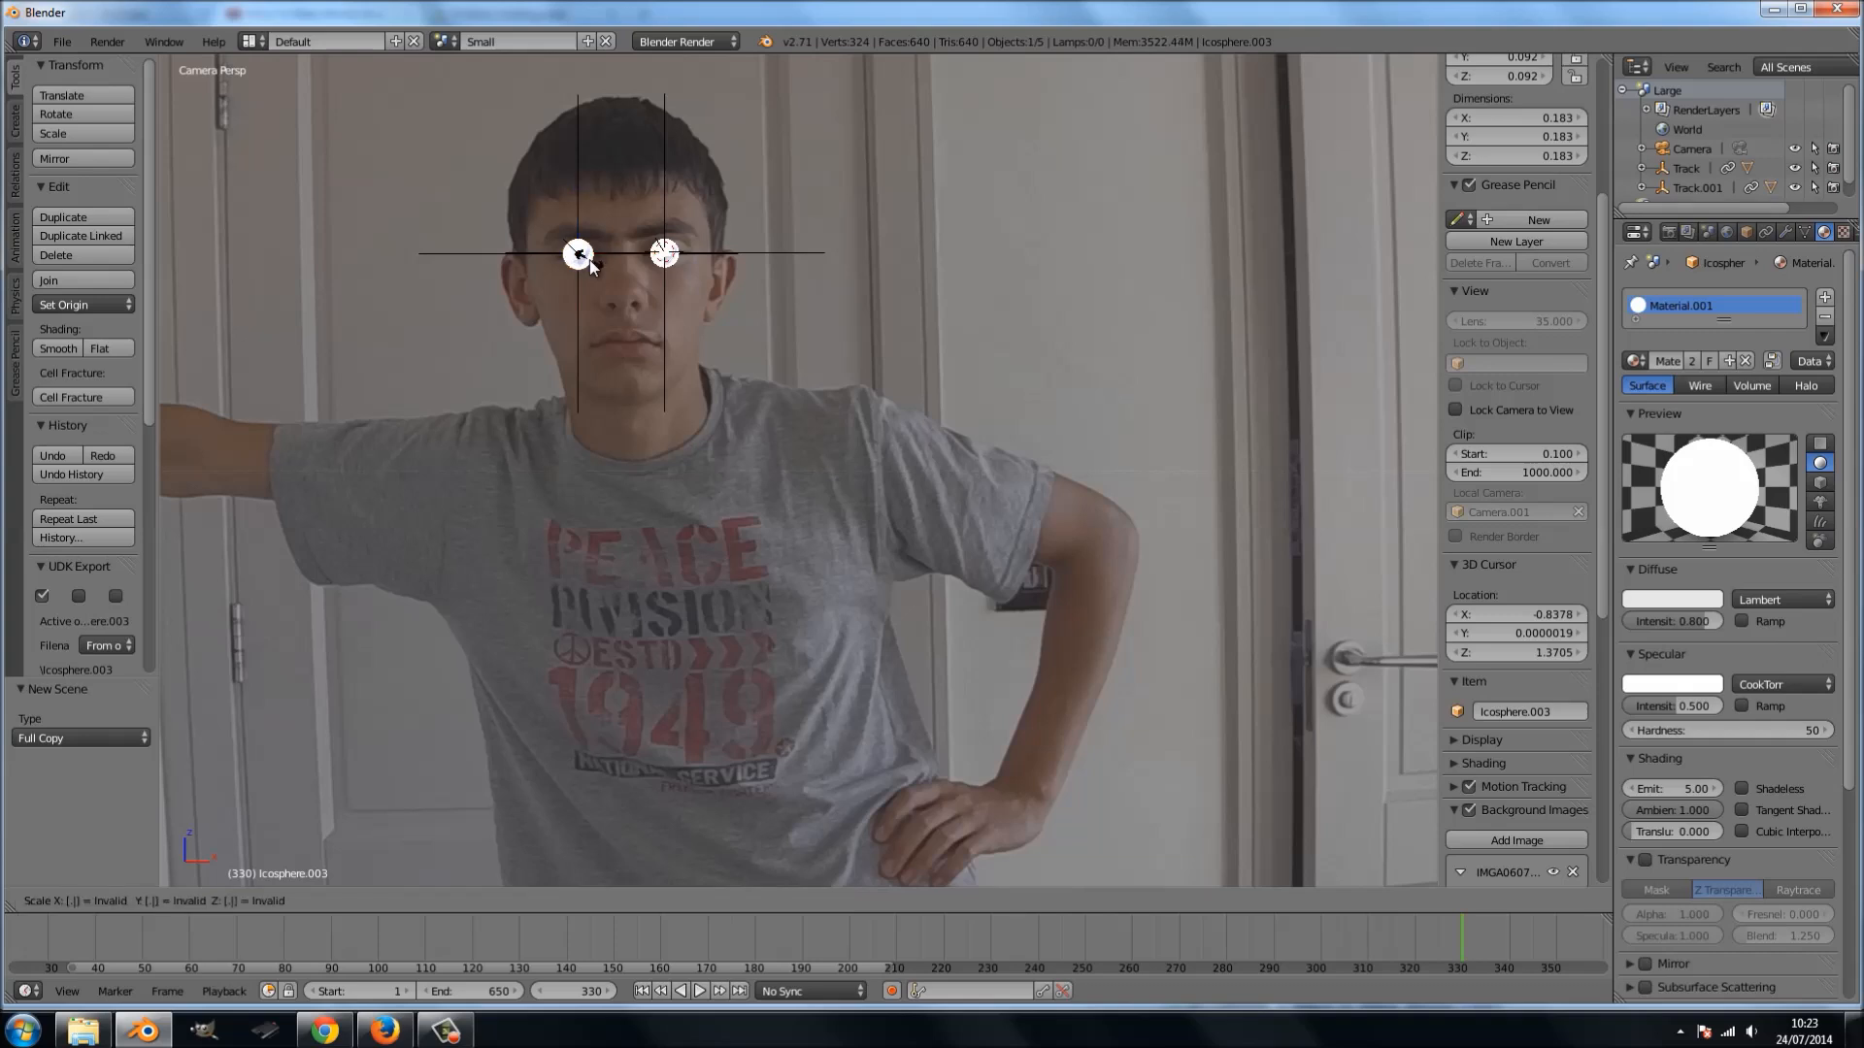
pyautogui.press('Return')
pyautogui.rightClick(668, 262)
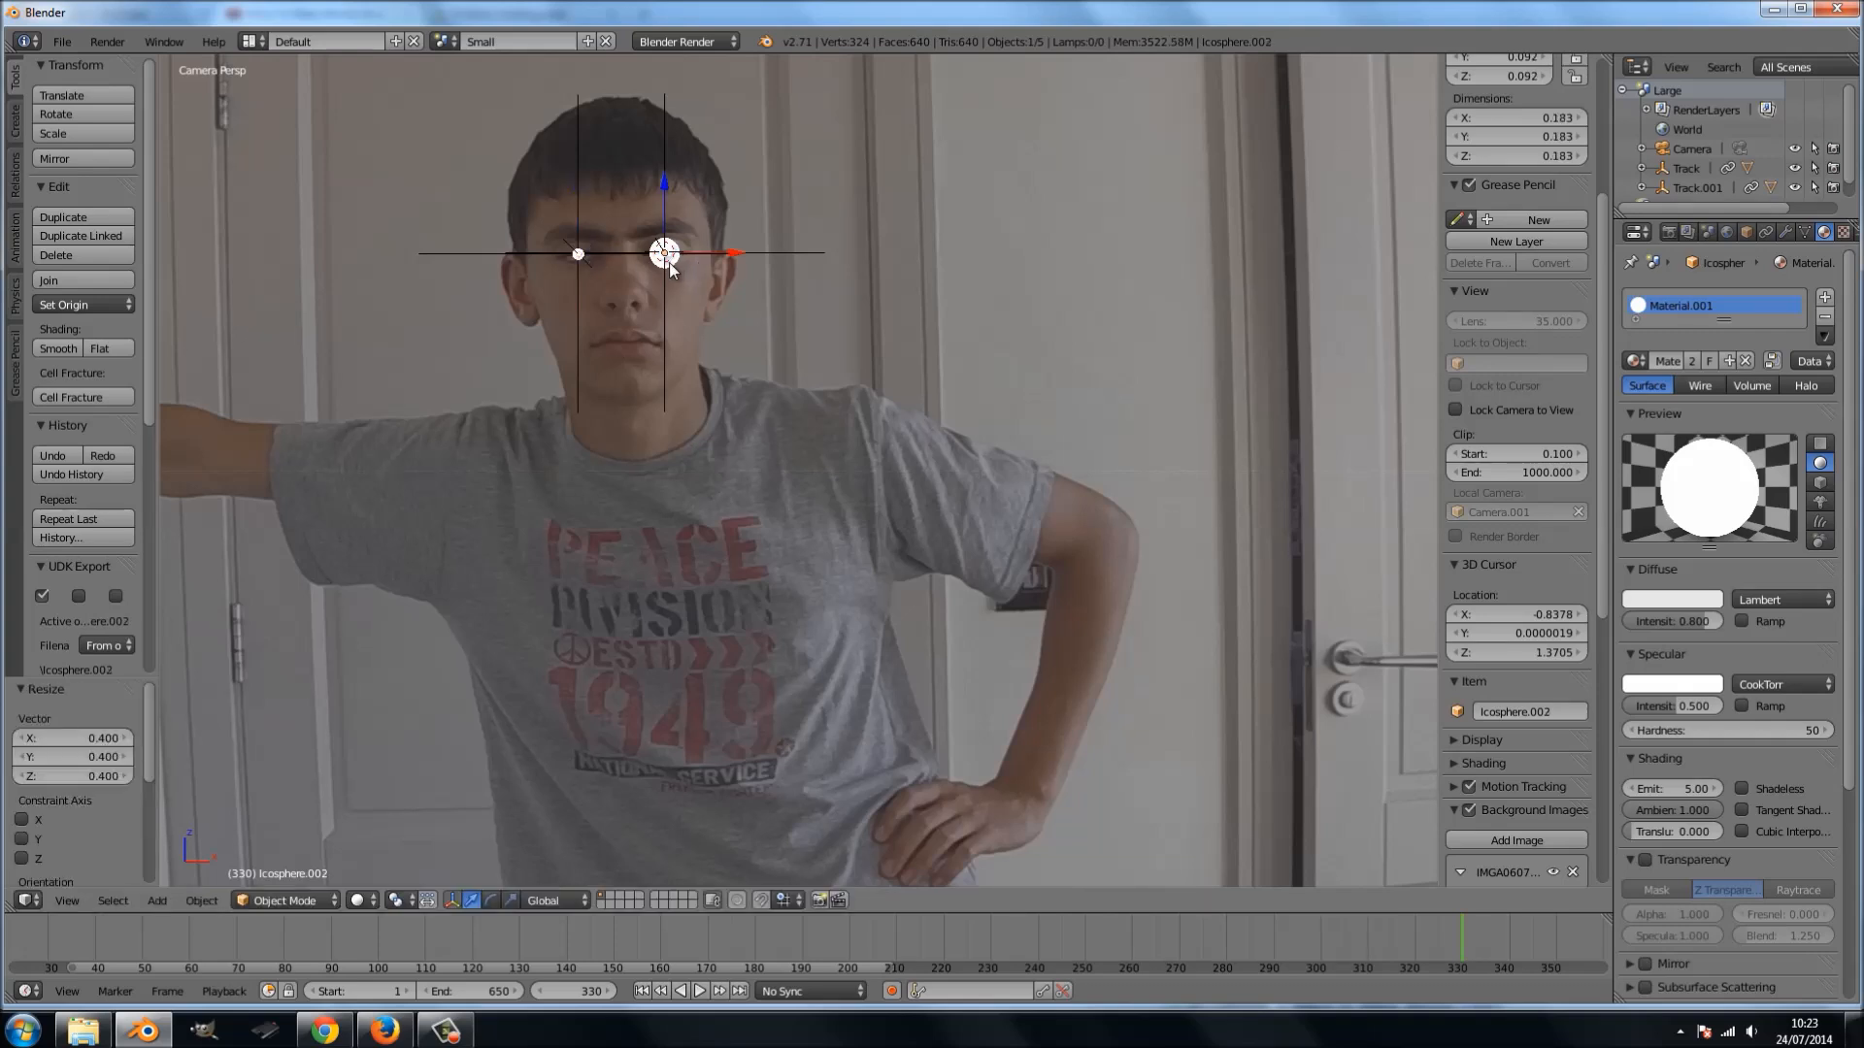
pyautogui.write('s0.4')
pyautogui.press('Return')
pyautogui.scroll(-3, 671, 245)
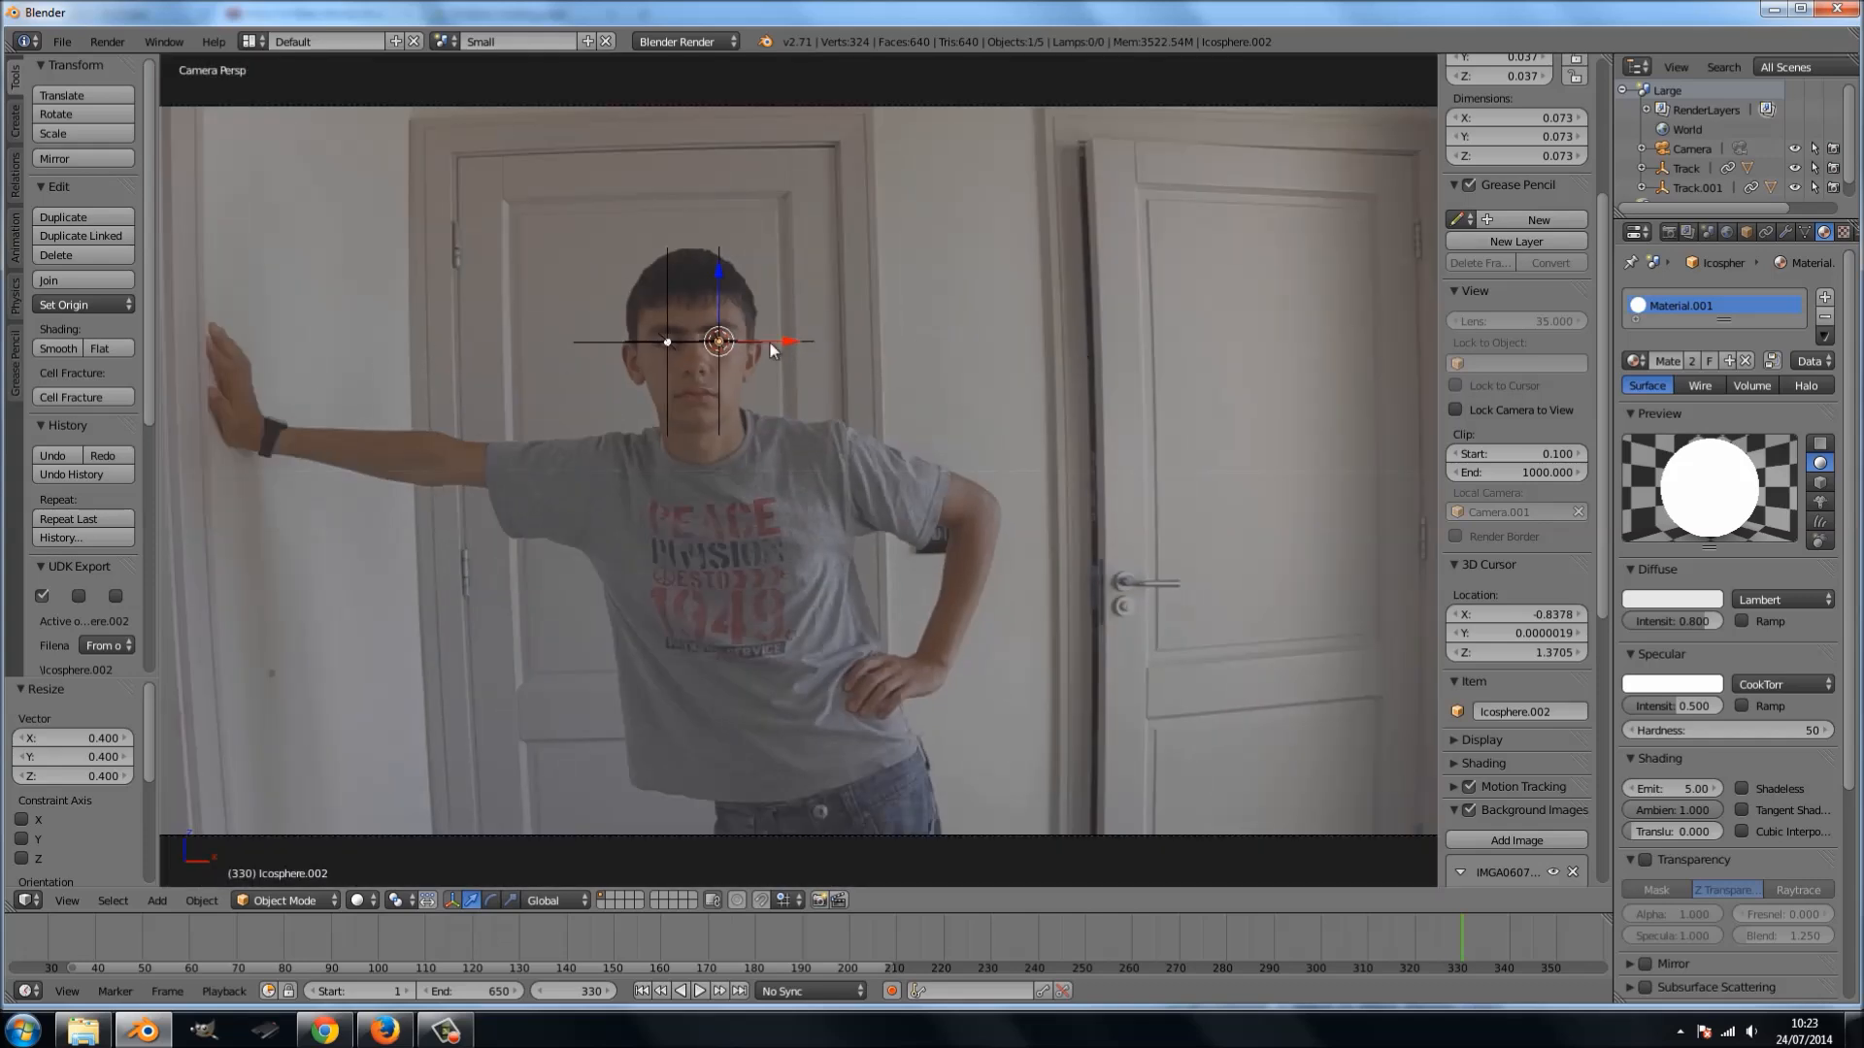
pyautogui.scroll(-2, 648, 335)
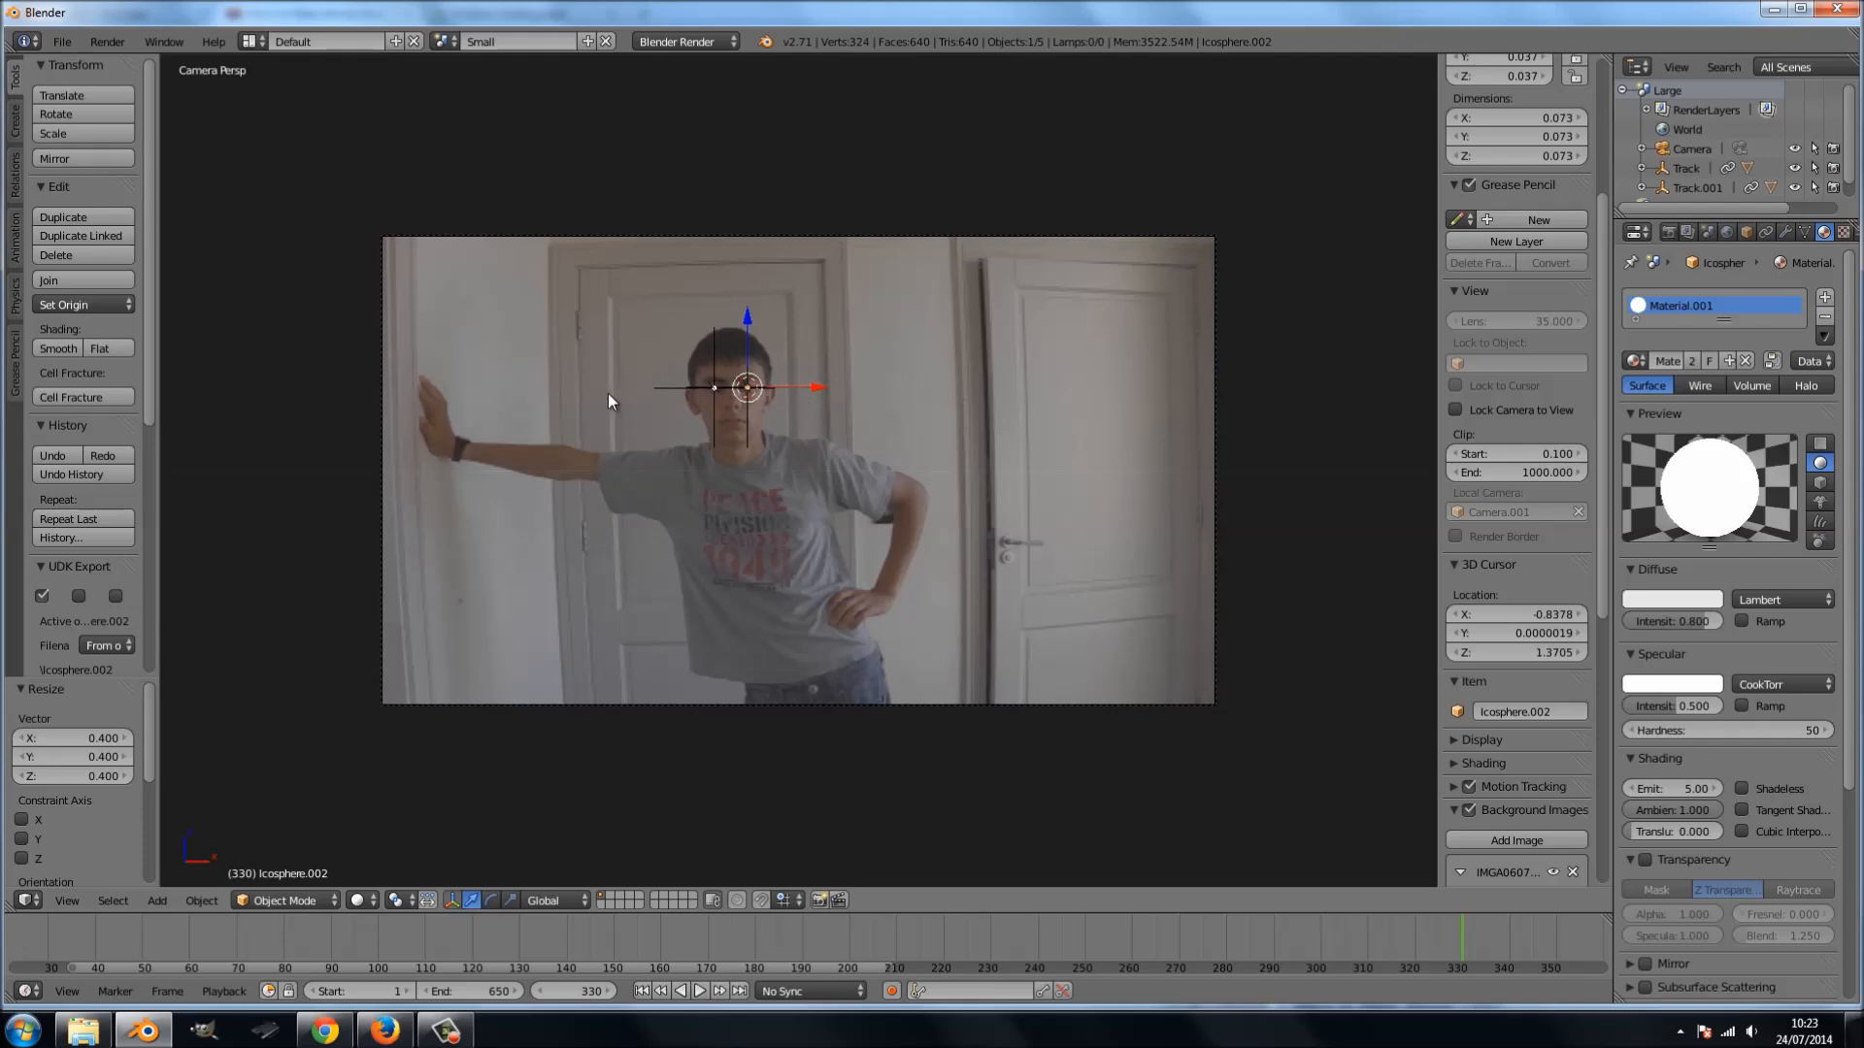
pyautogui.press('Home')
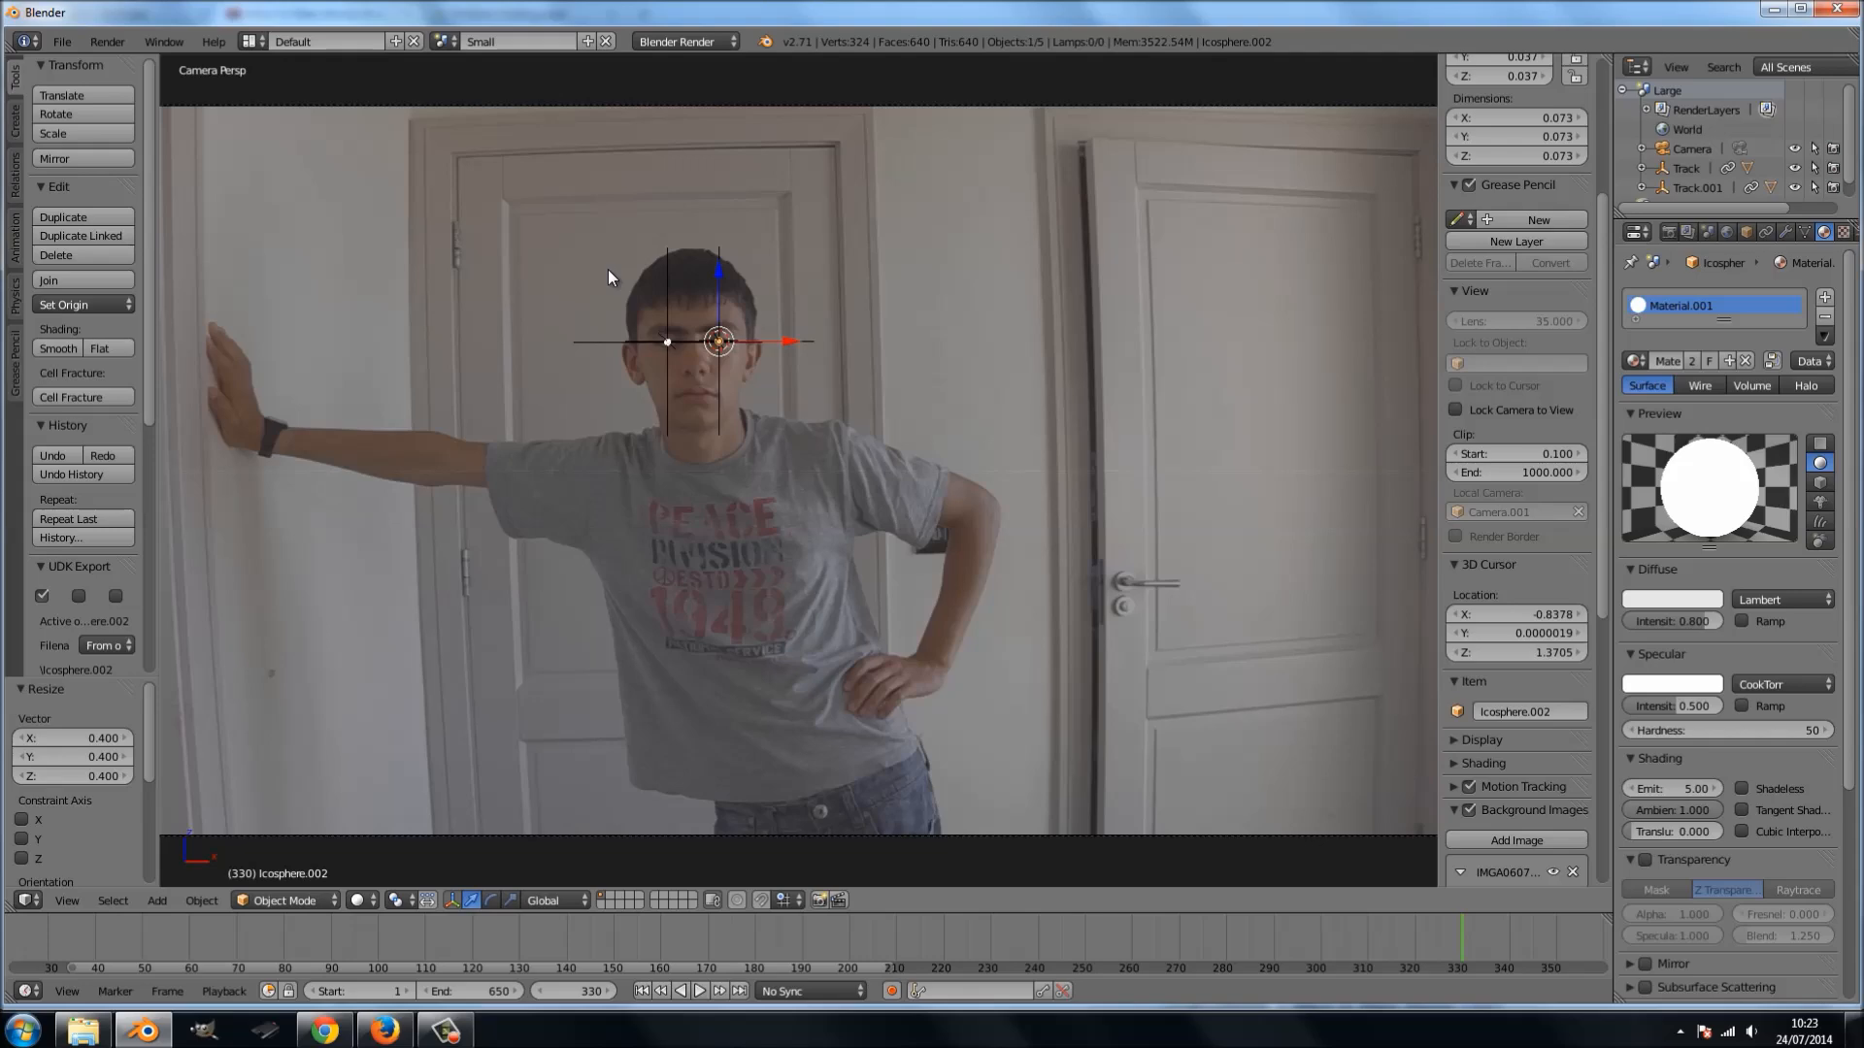
# - Switch to Chrome to examine the anamorphic lens flare reference image, and return to Blender
pyautogui.hotkey('alt', 'Tab')
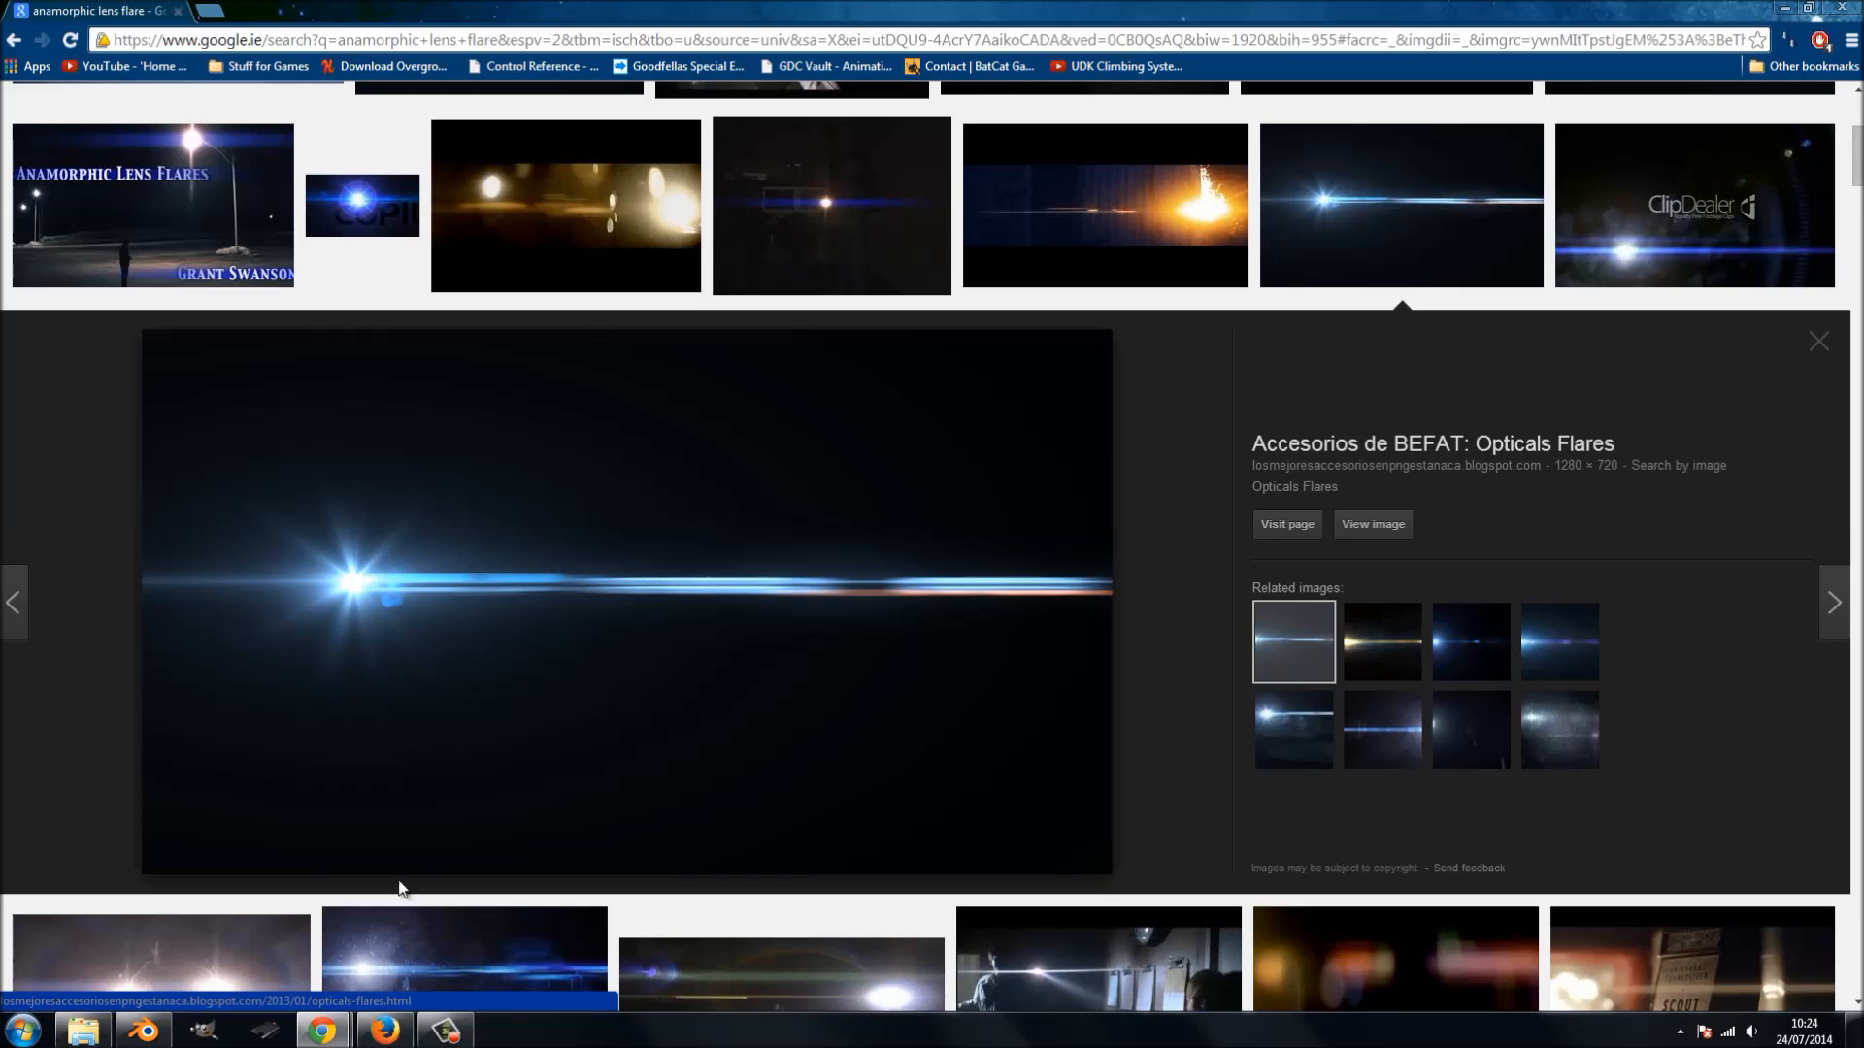
pyautogui.click(144, 1031)
pyautogui.scroll(2, 747, 558)
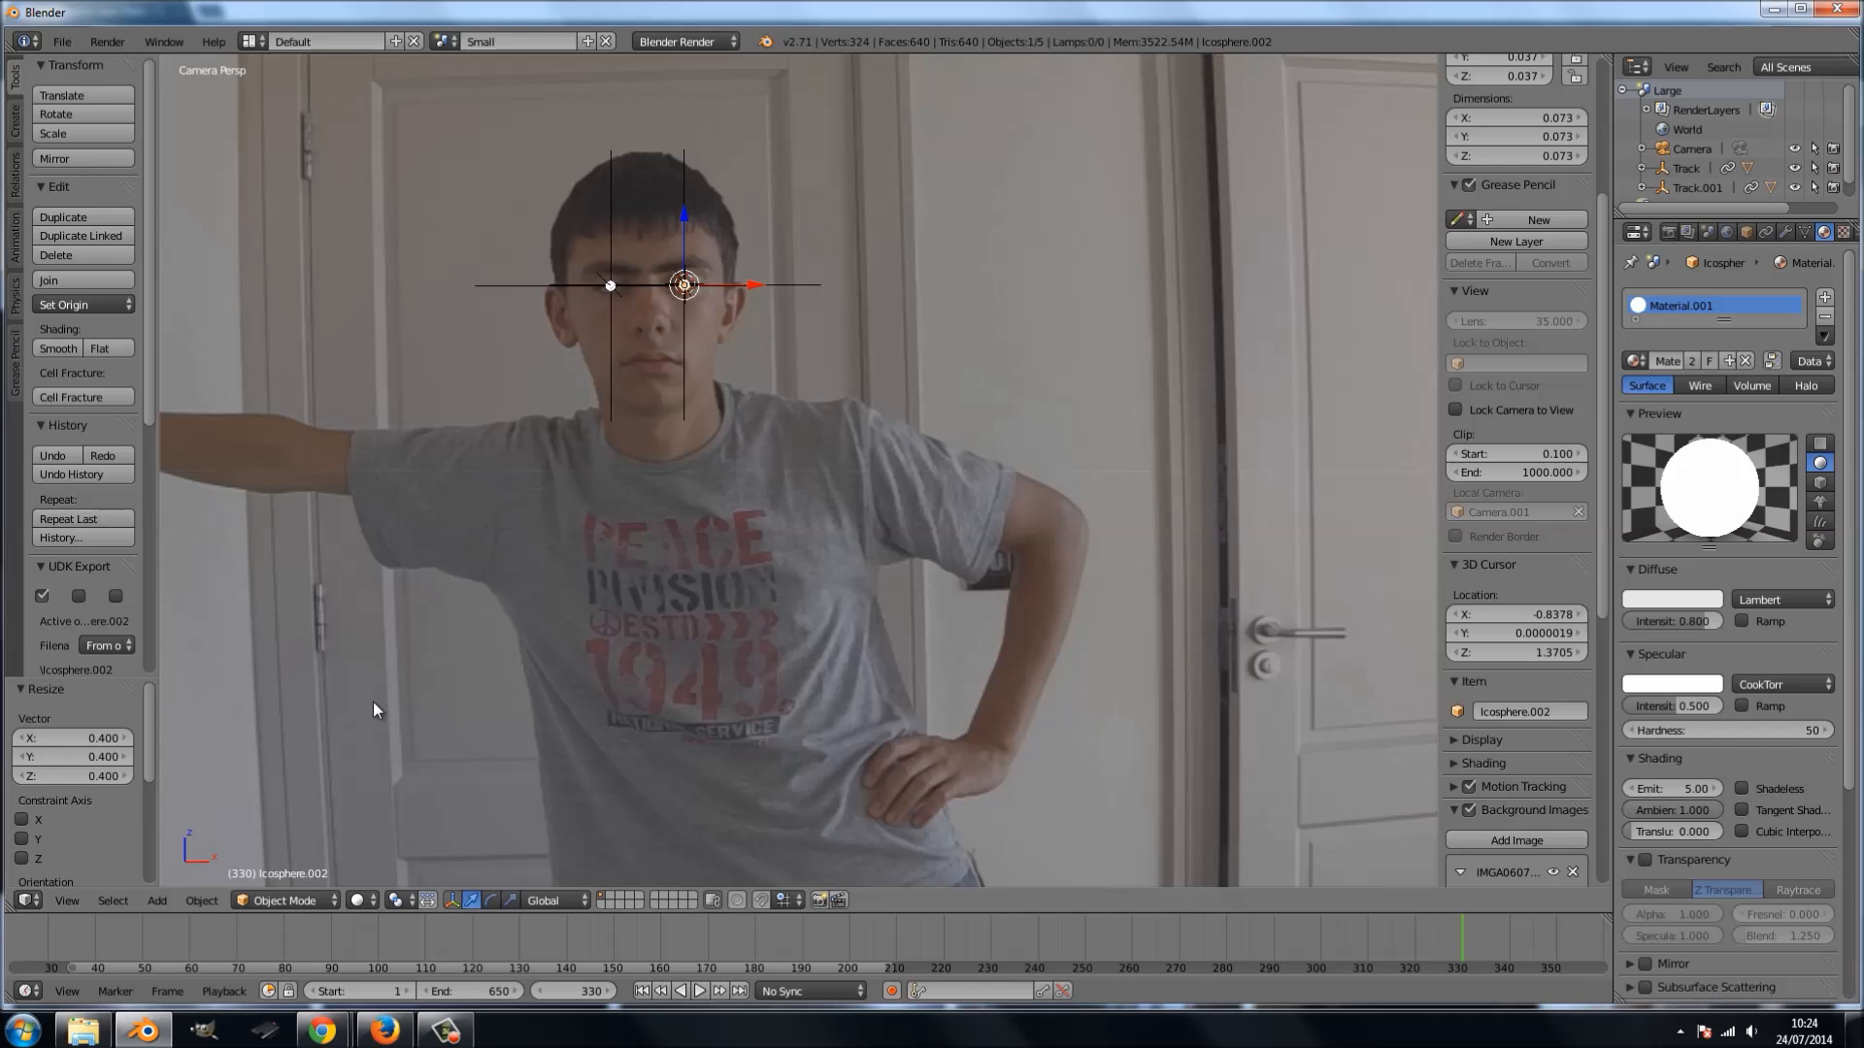
# - Darken the Small scene's world horizon color to black
pyautogui.click(1727, 233)
pyautogui.click(1660, 554)
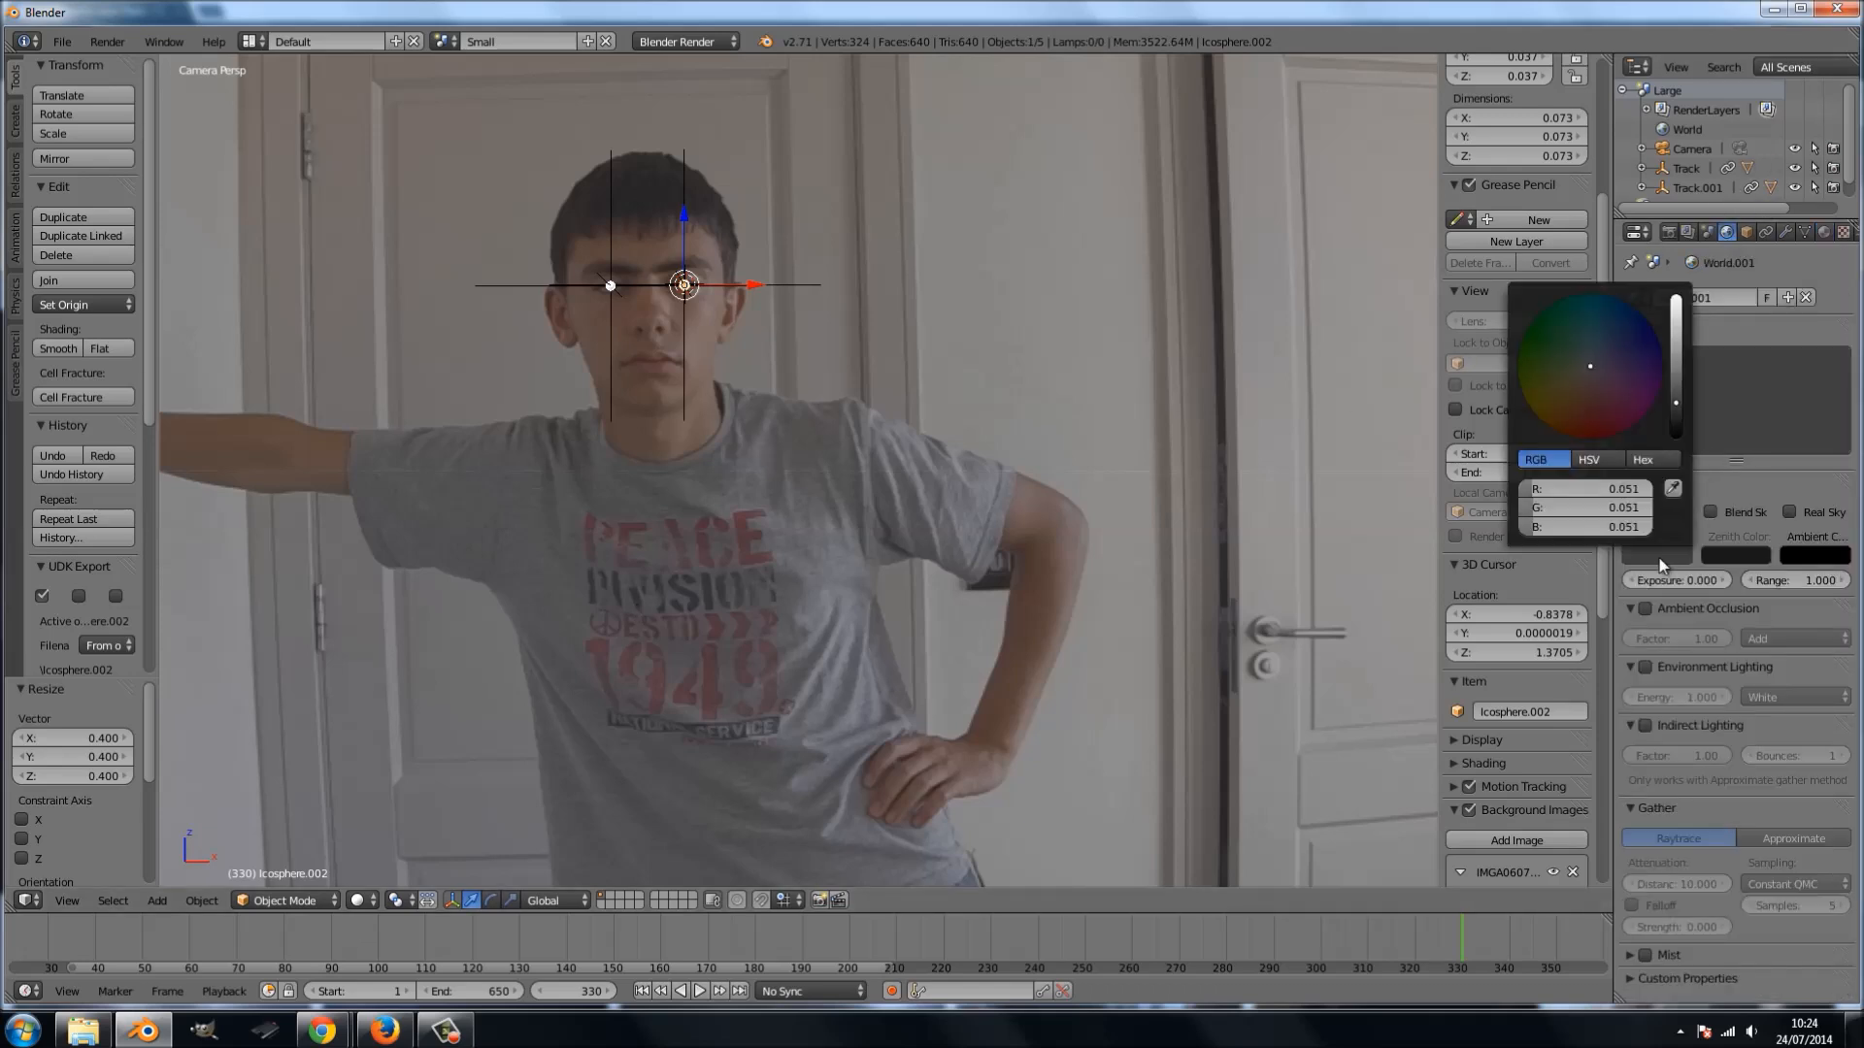
pyautogui.moveTo(1676, 402); pyautogui.dragTo(1675, 433)
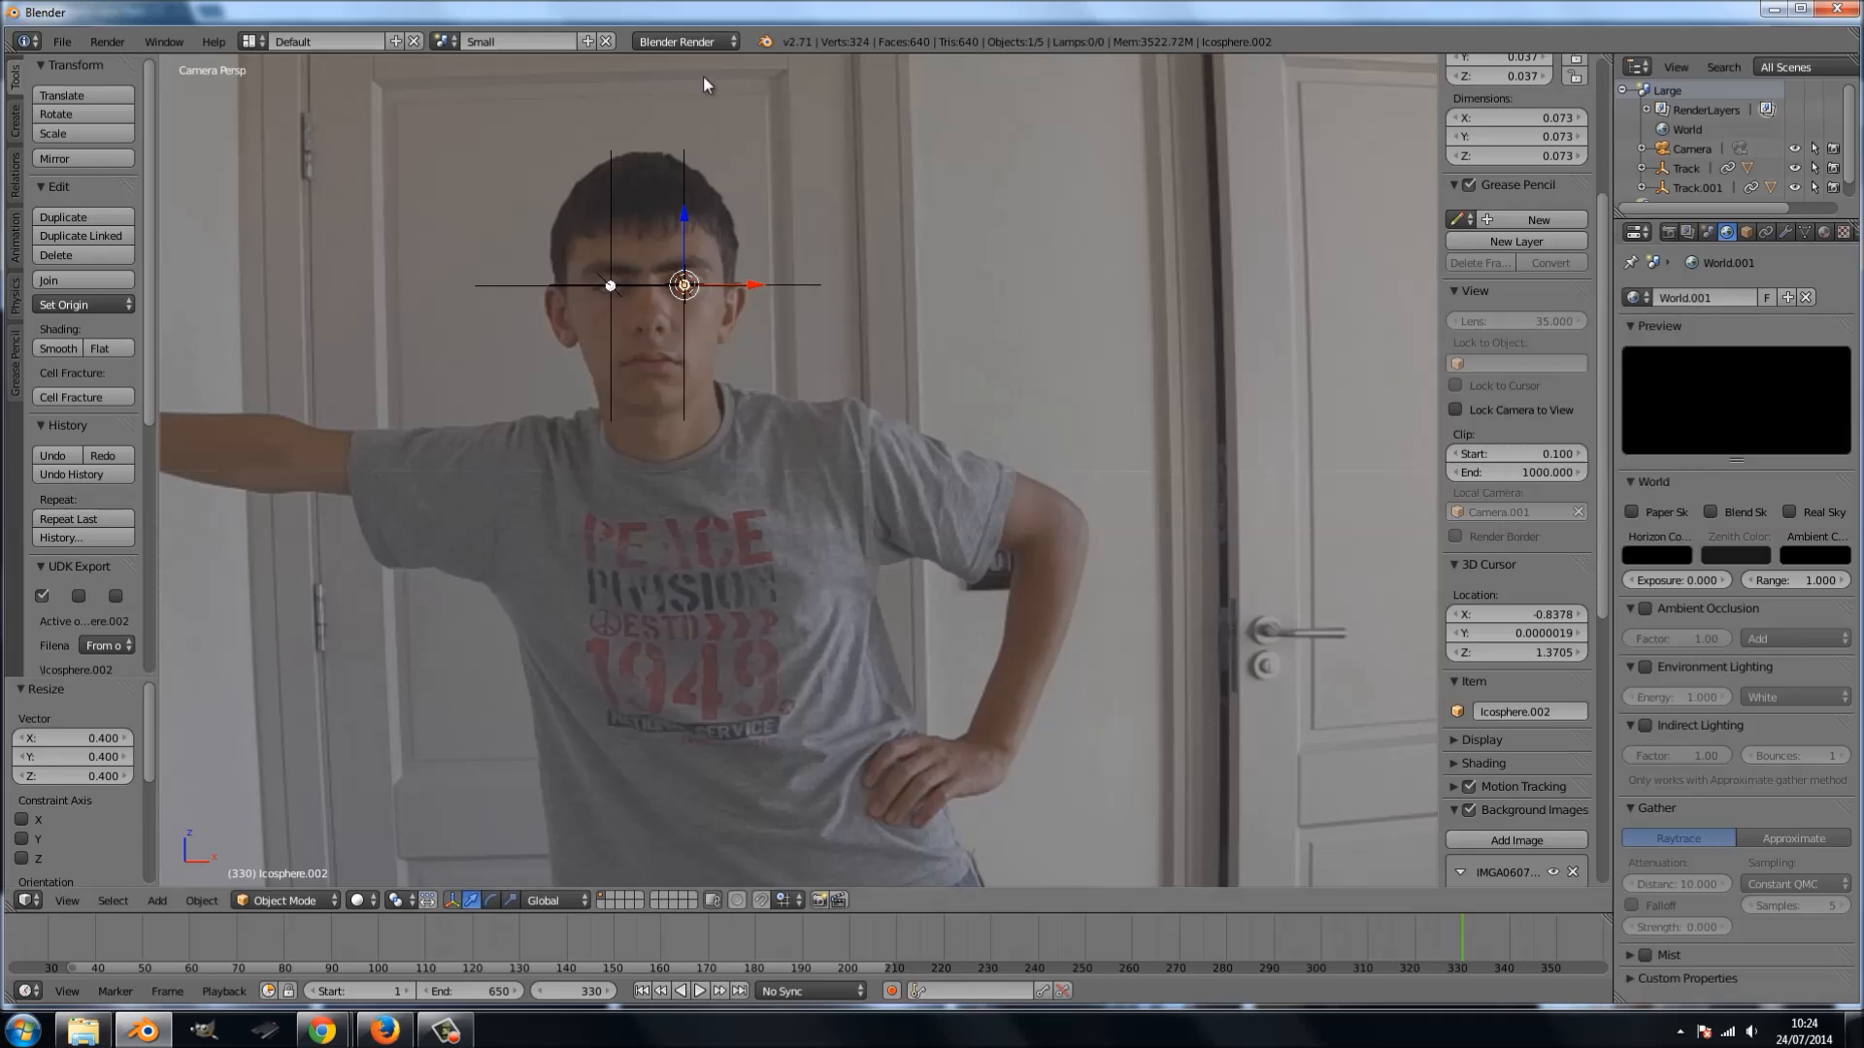
# - Switch to the Large scene and darken its world horizon color to black
pyautogui.click(444, 42)
pyautogui.click(458, 71)
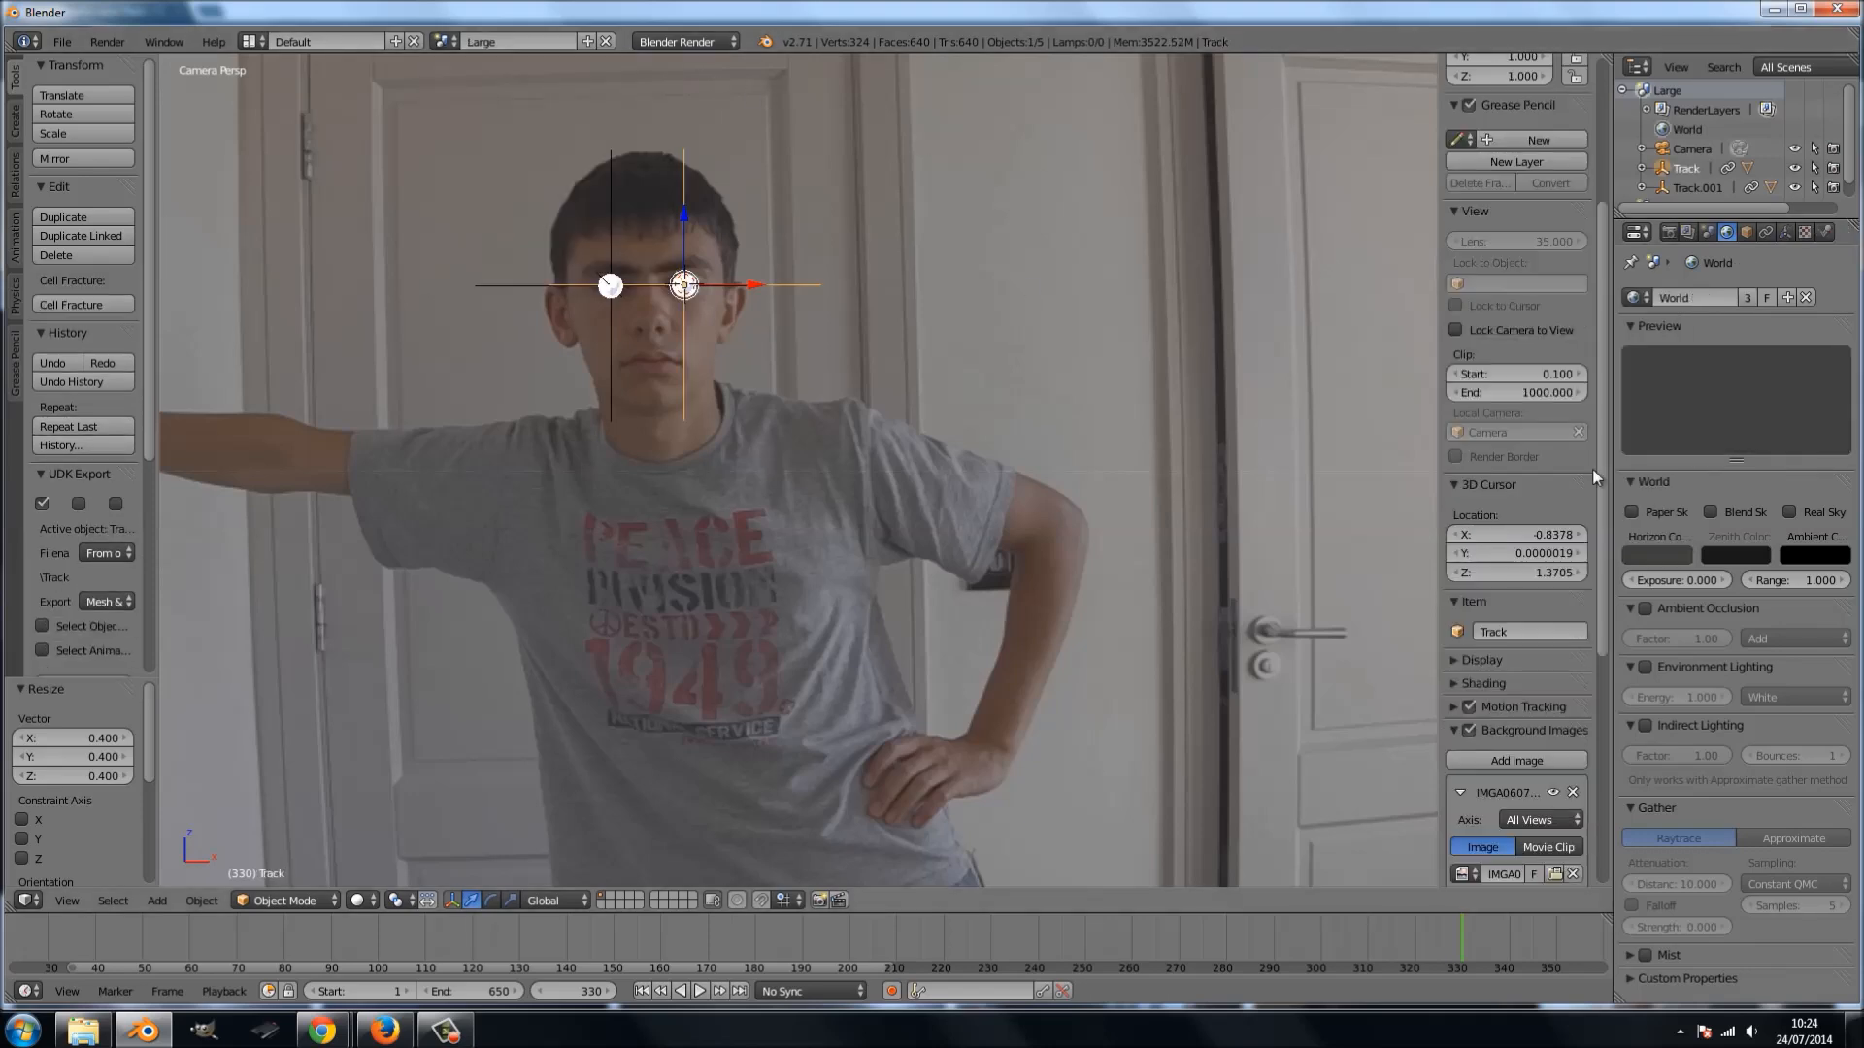
pyautogui.click(1658, 555)
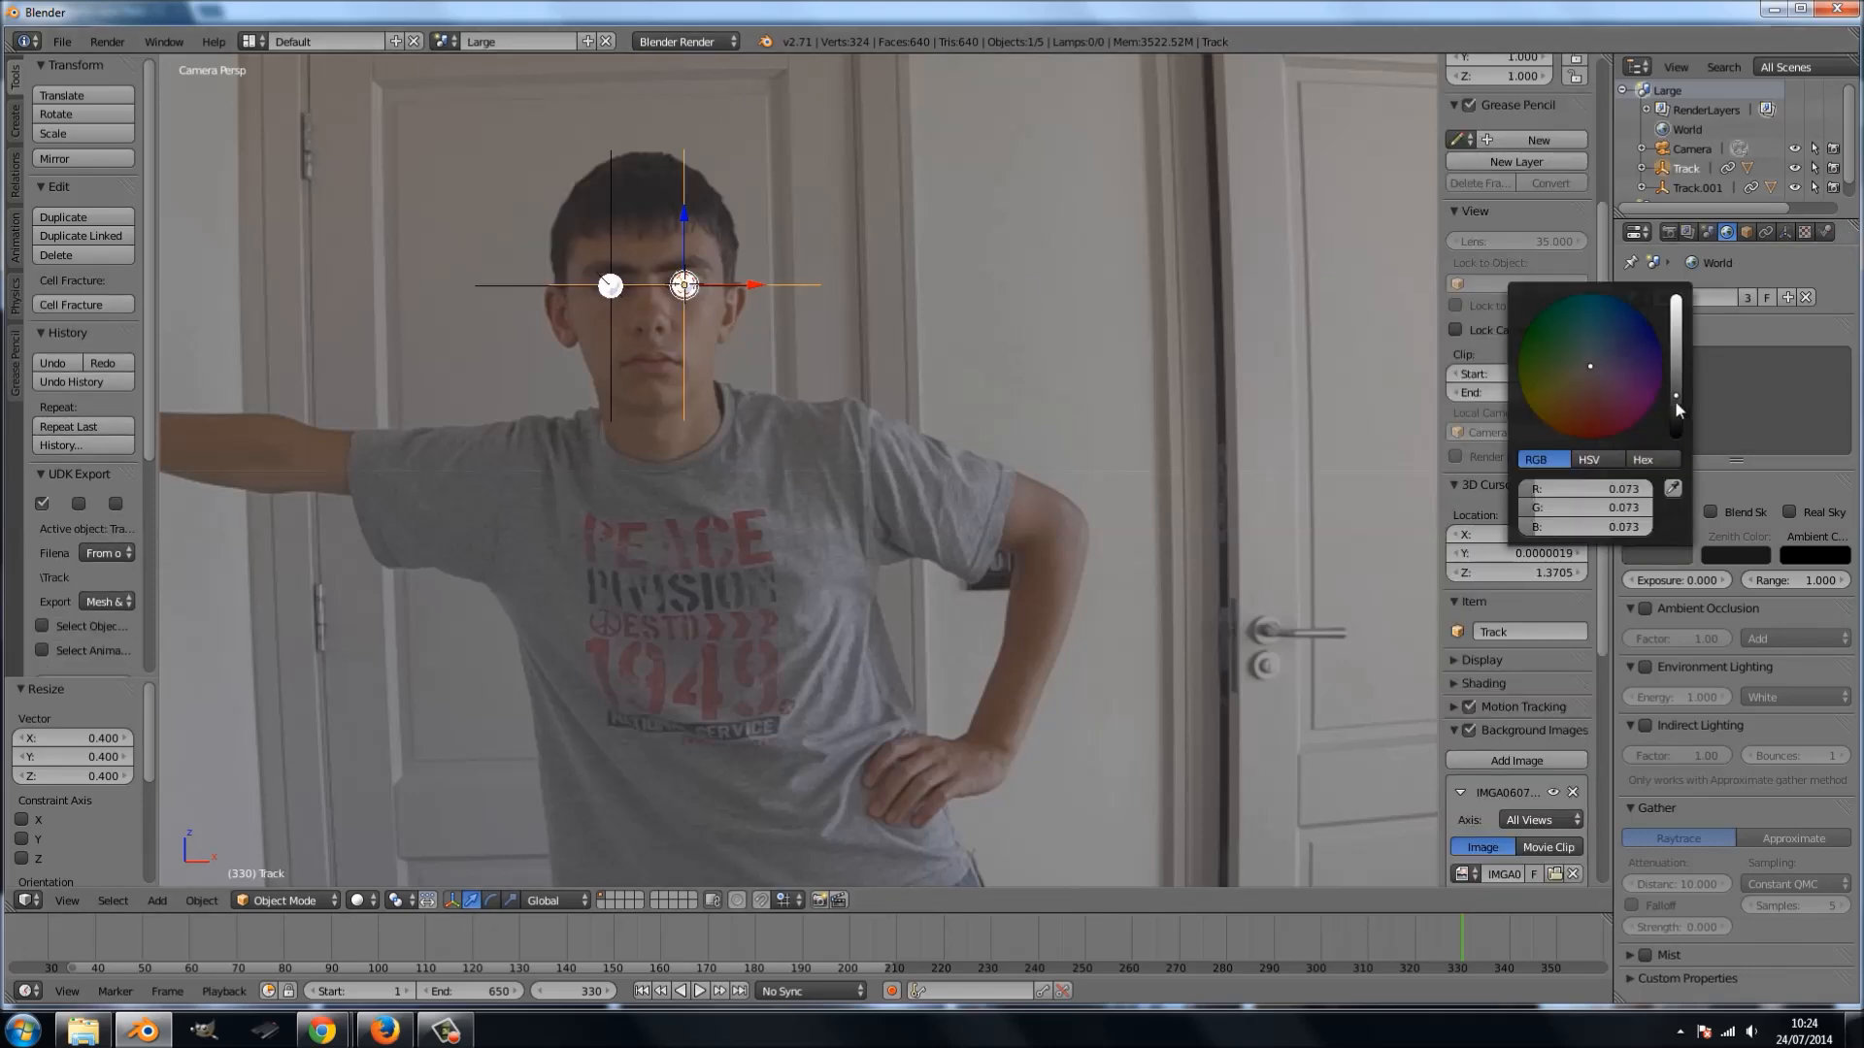
pyautogui.moveTo(1674, 400); pyautogui.dragTo(1673, 440)
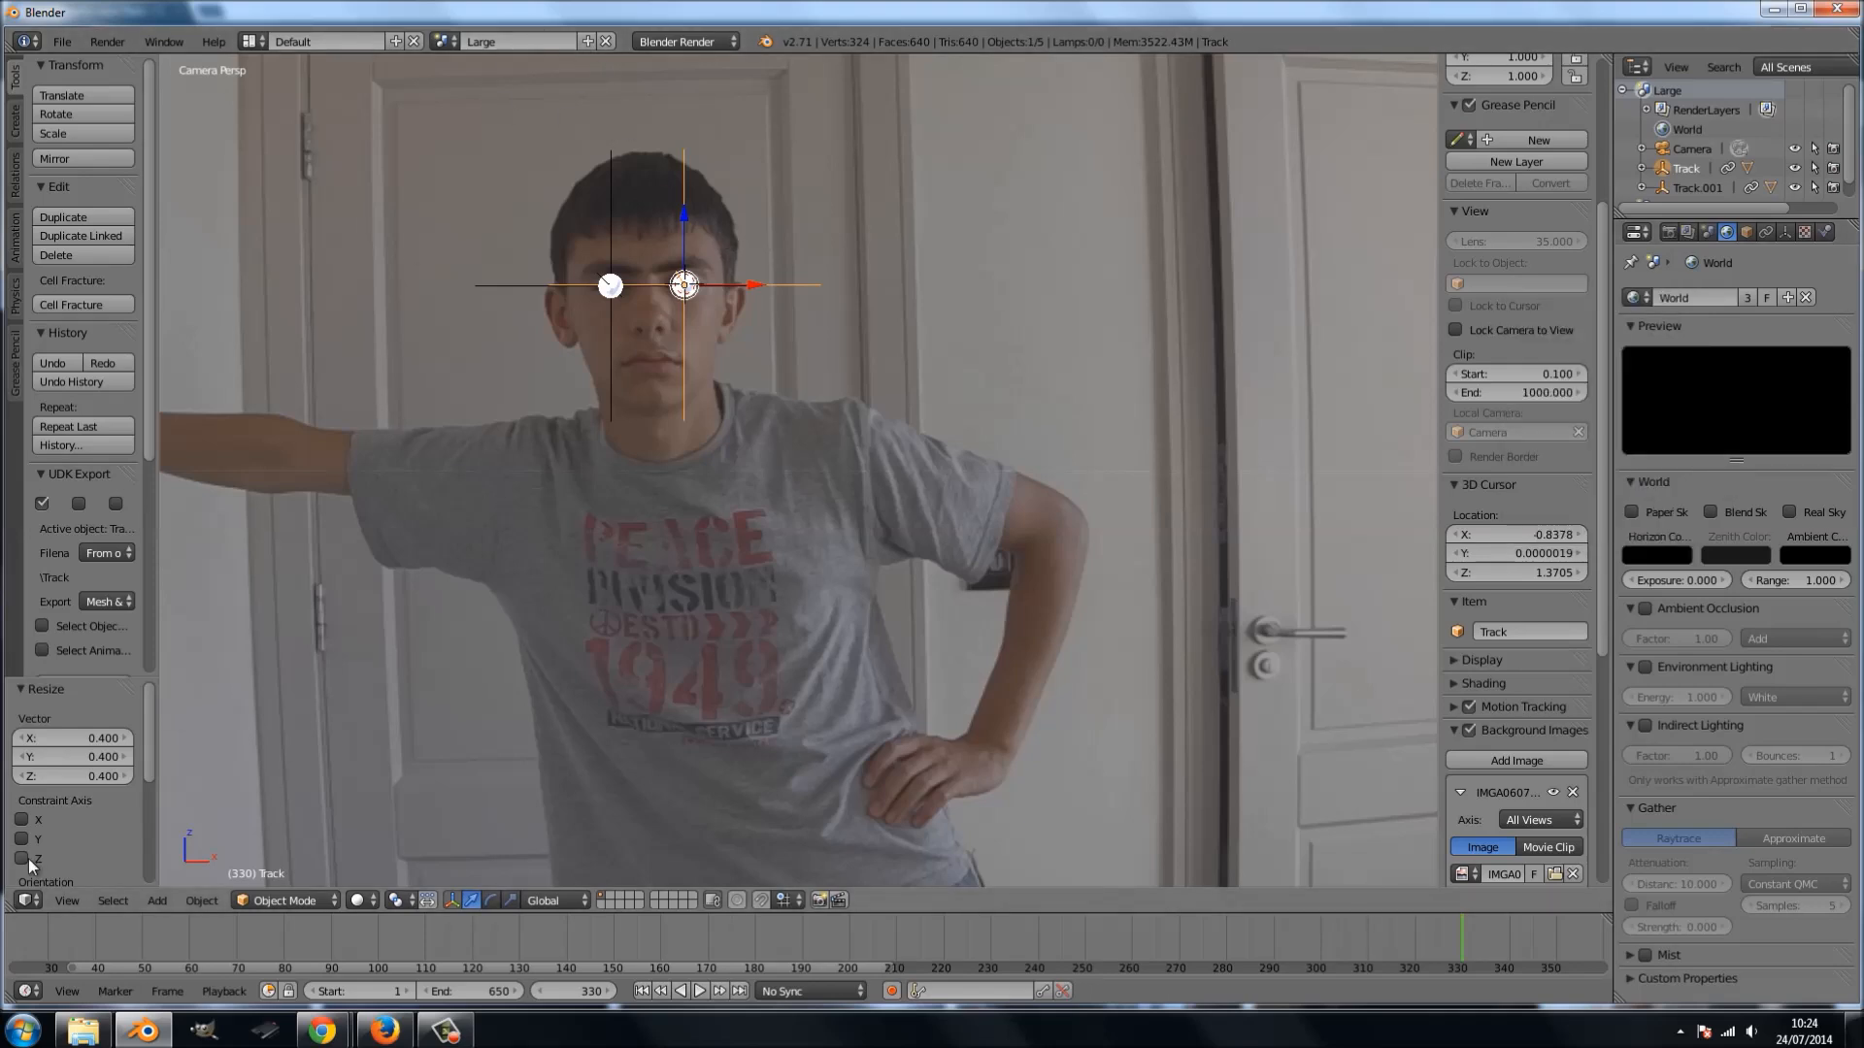
# - Change the 3D view to the compositing Node Editor and enable Use Nodes, Backdrop and Auto Render
pyautogui.click(29, 901)
pyautogui.click(56, 663)
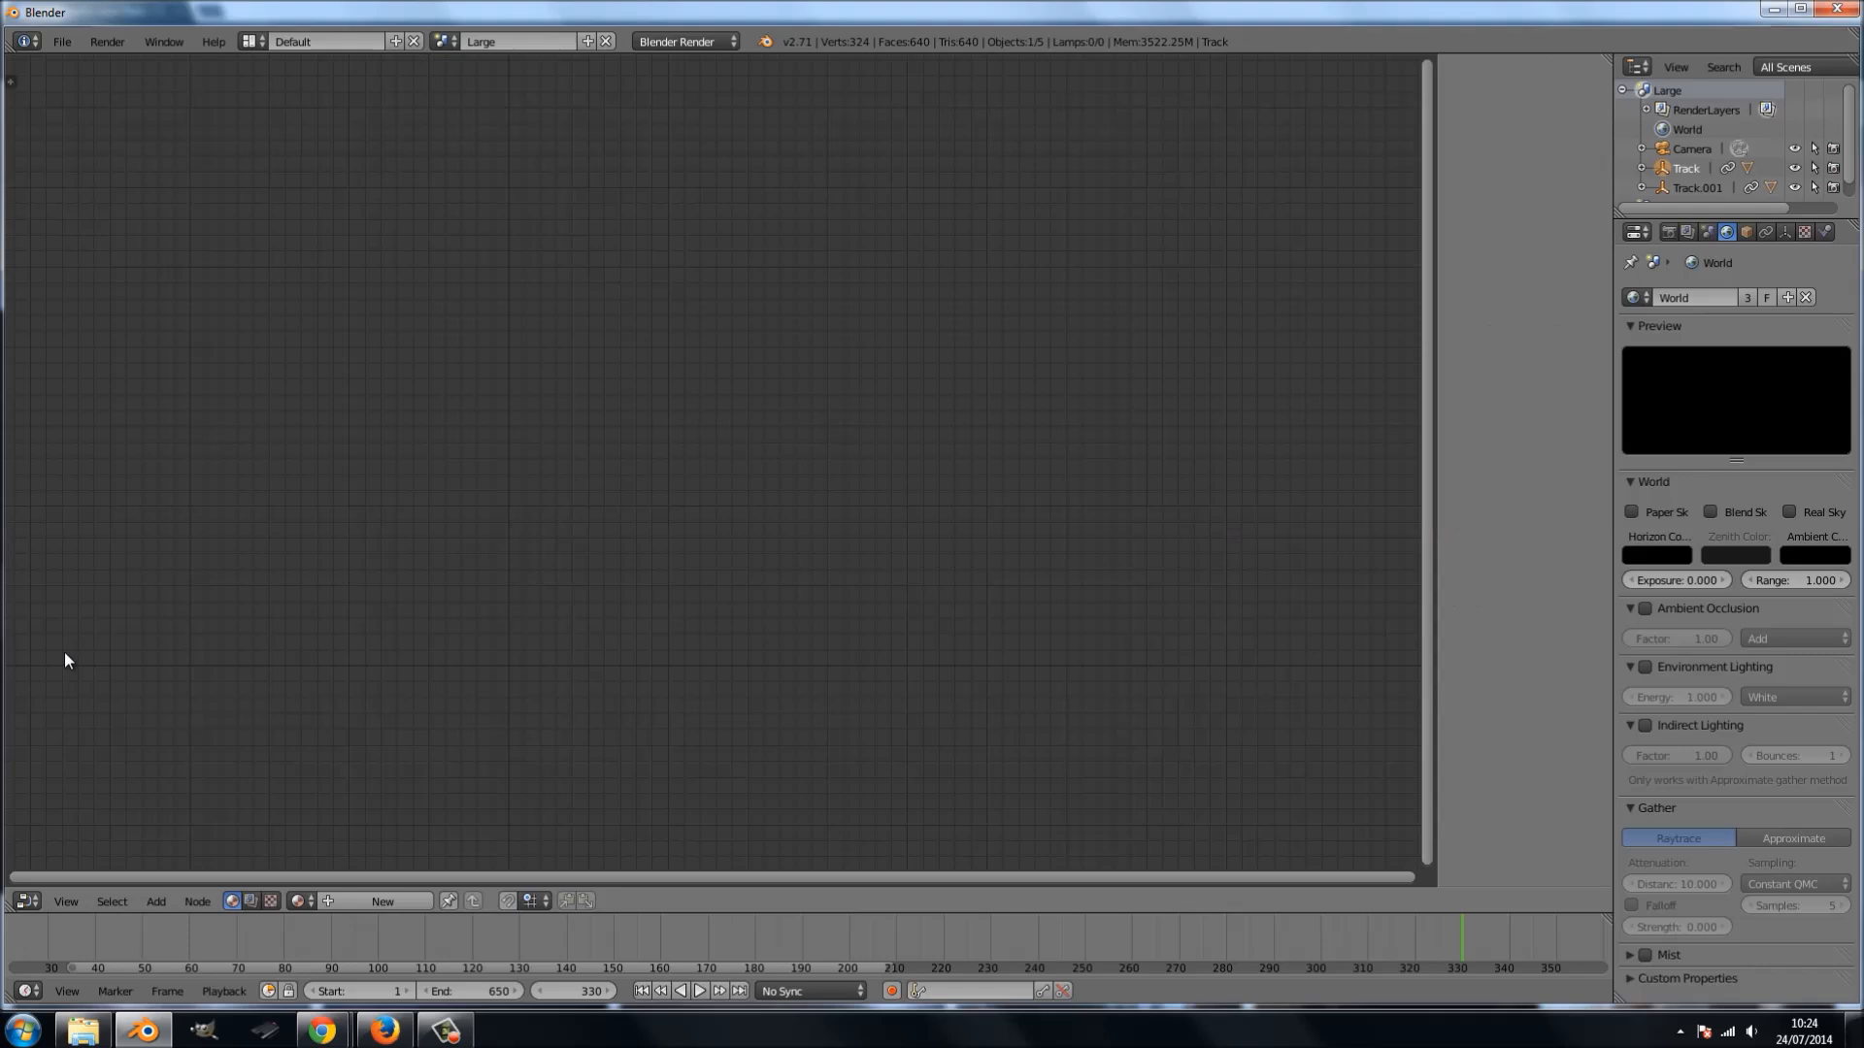
pyautogui.click(250, 901)
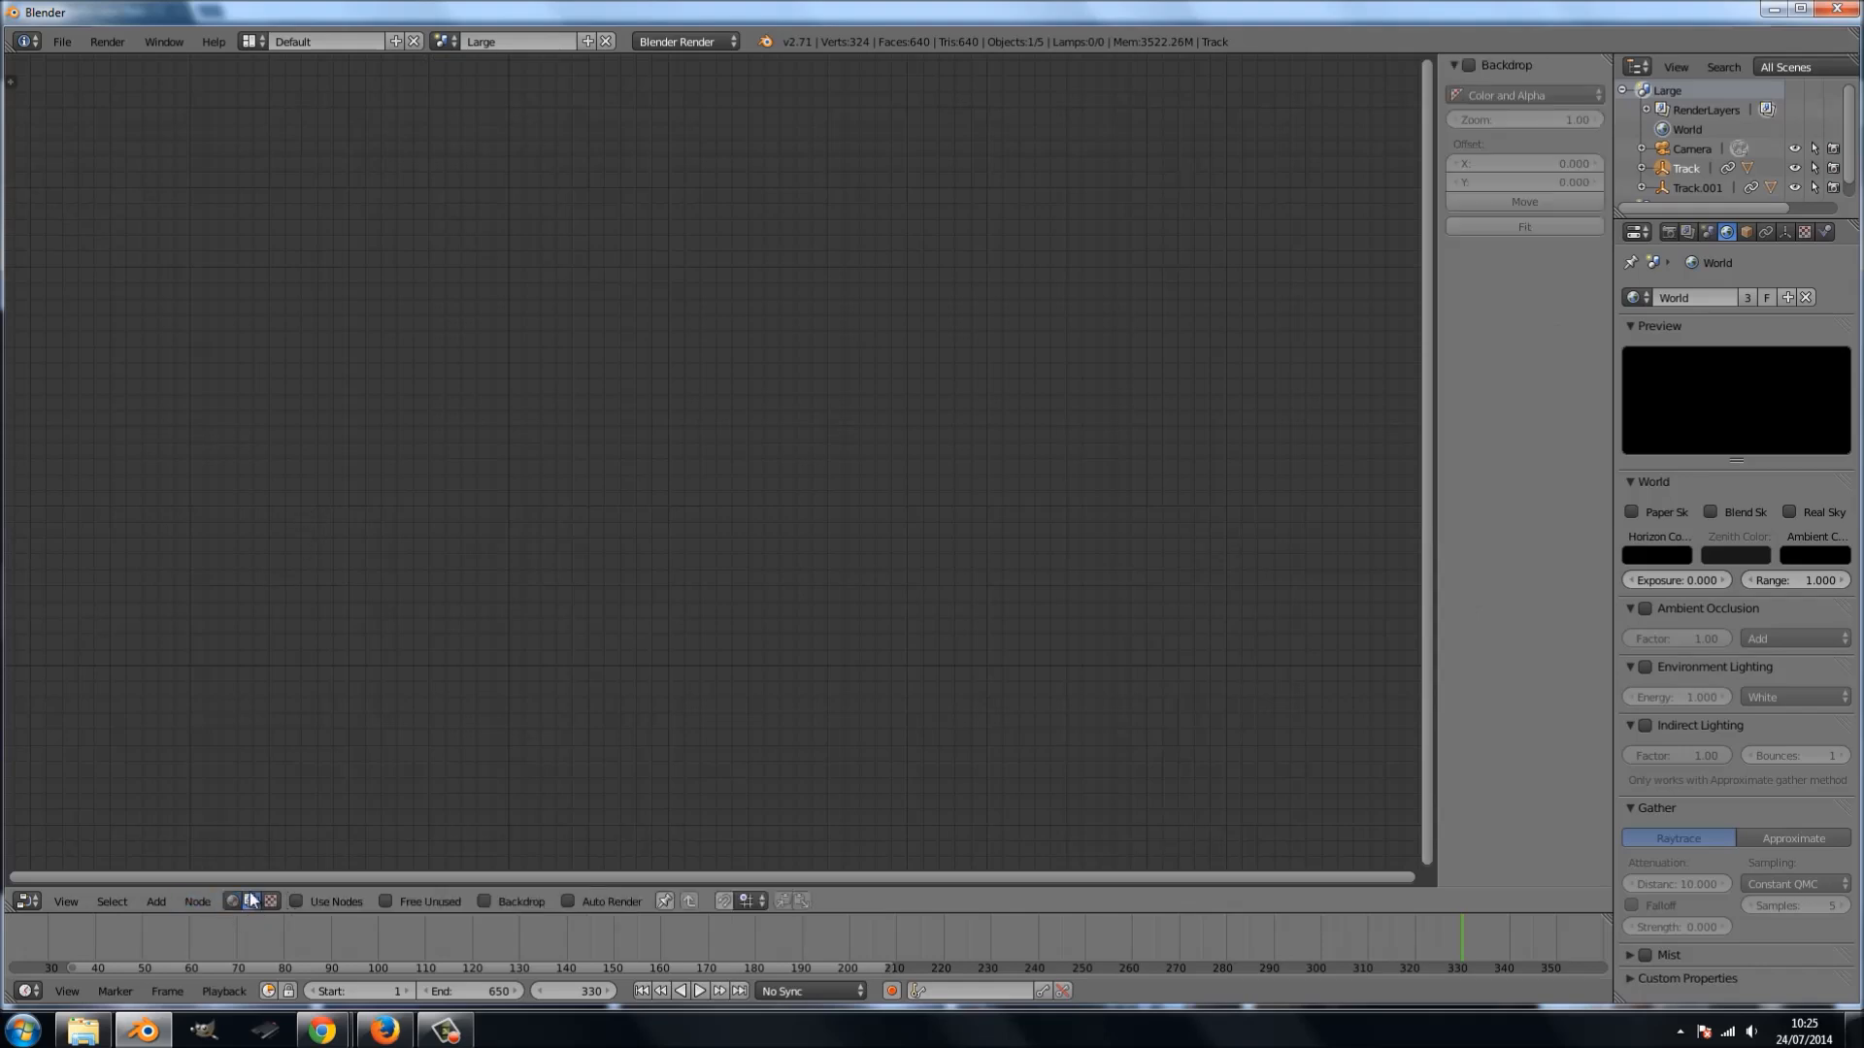
pyautogui.click(320, 903)
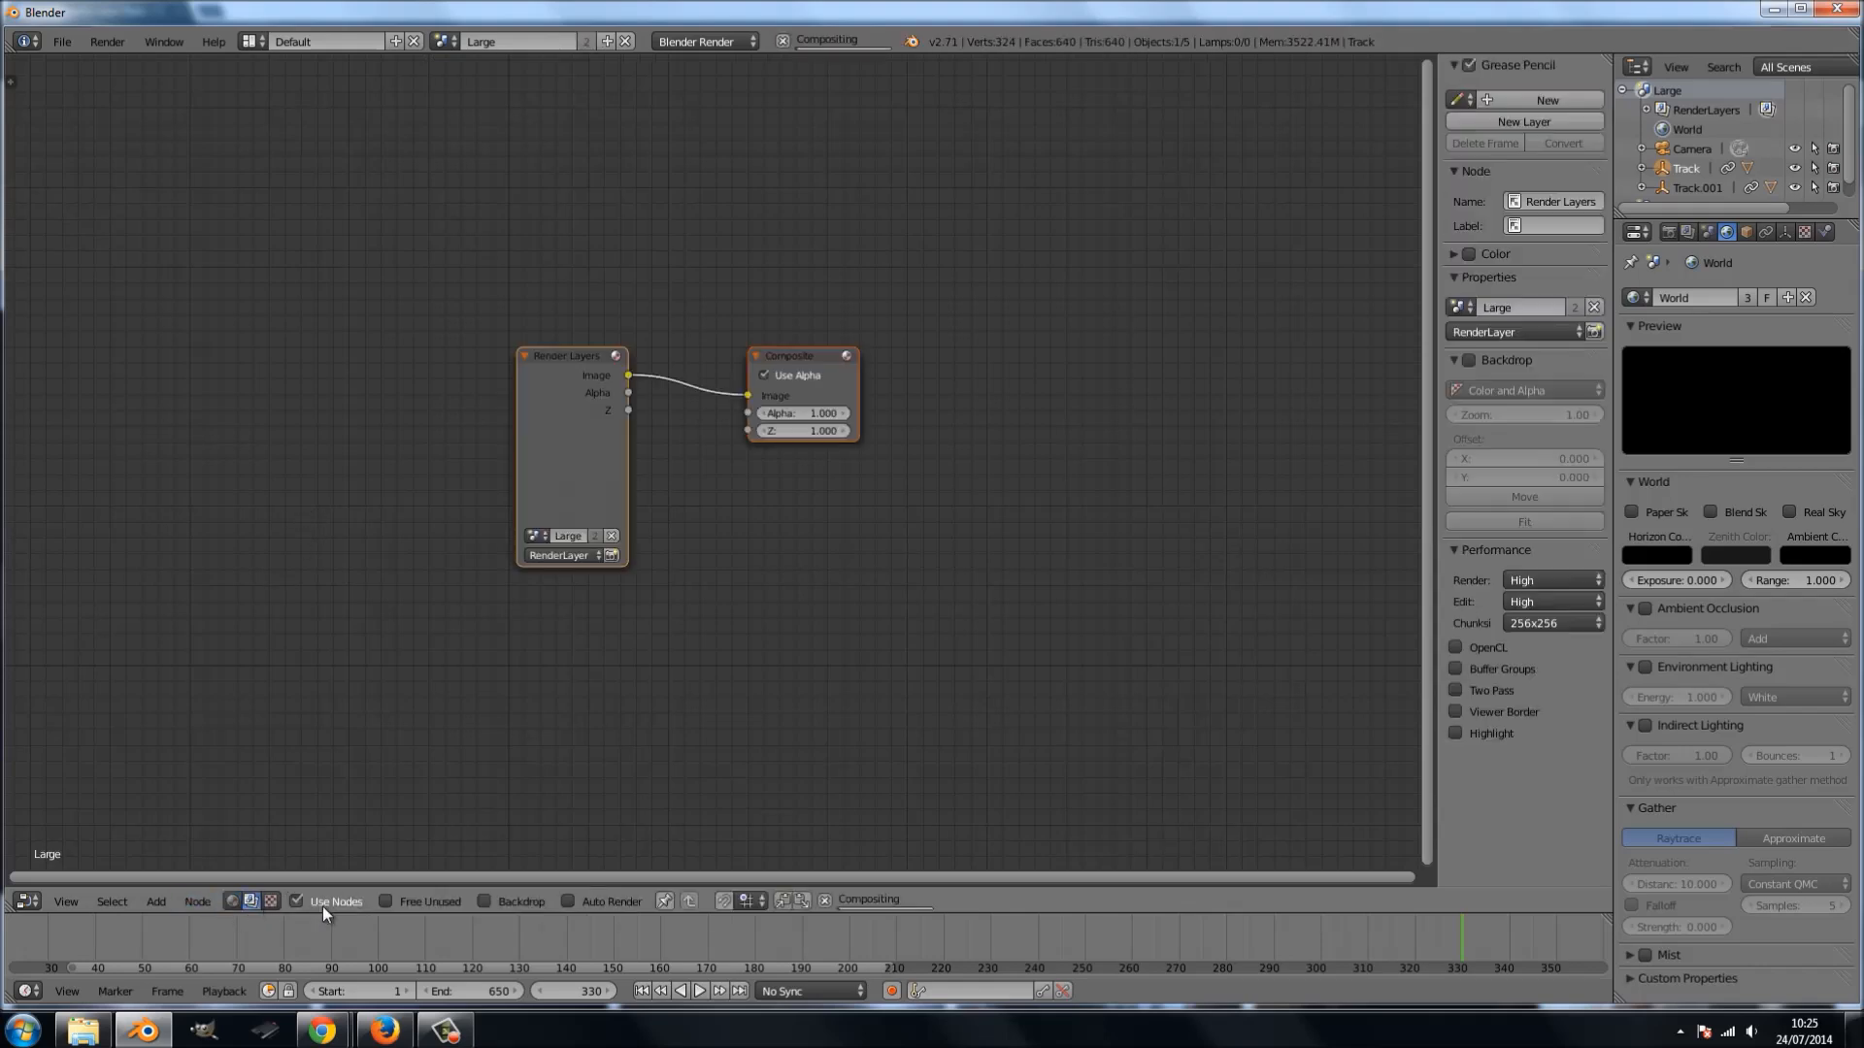
pyautogui.click(541, 898)
pyautogui.click(690, 901)
# - Duplicate the Render Layers node, place the copy below the original, and assign the Small scene to it
pyautogui.moveTo(596, 481); pyautogui.dragTo(351, 352)
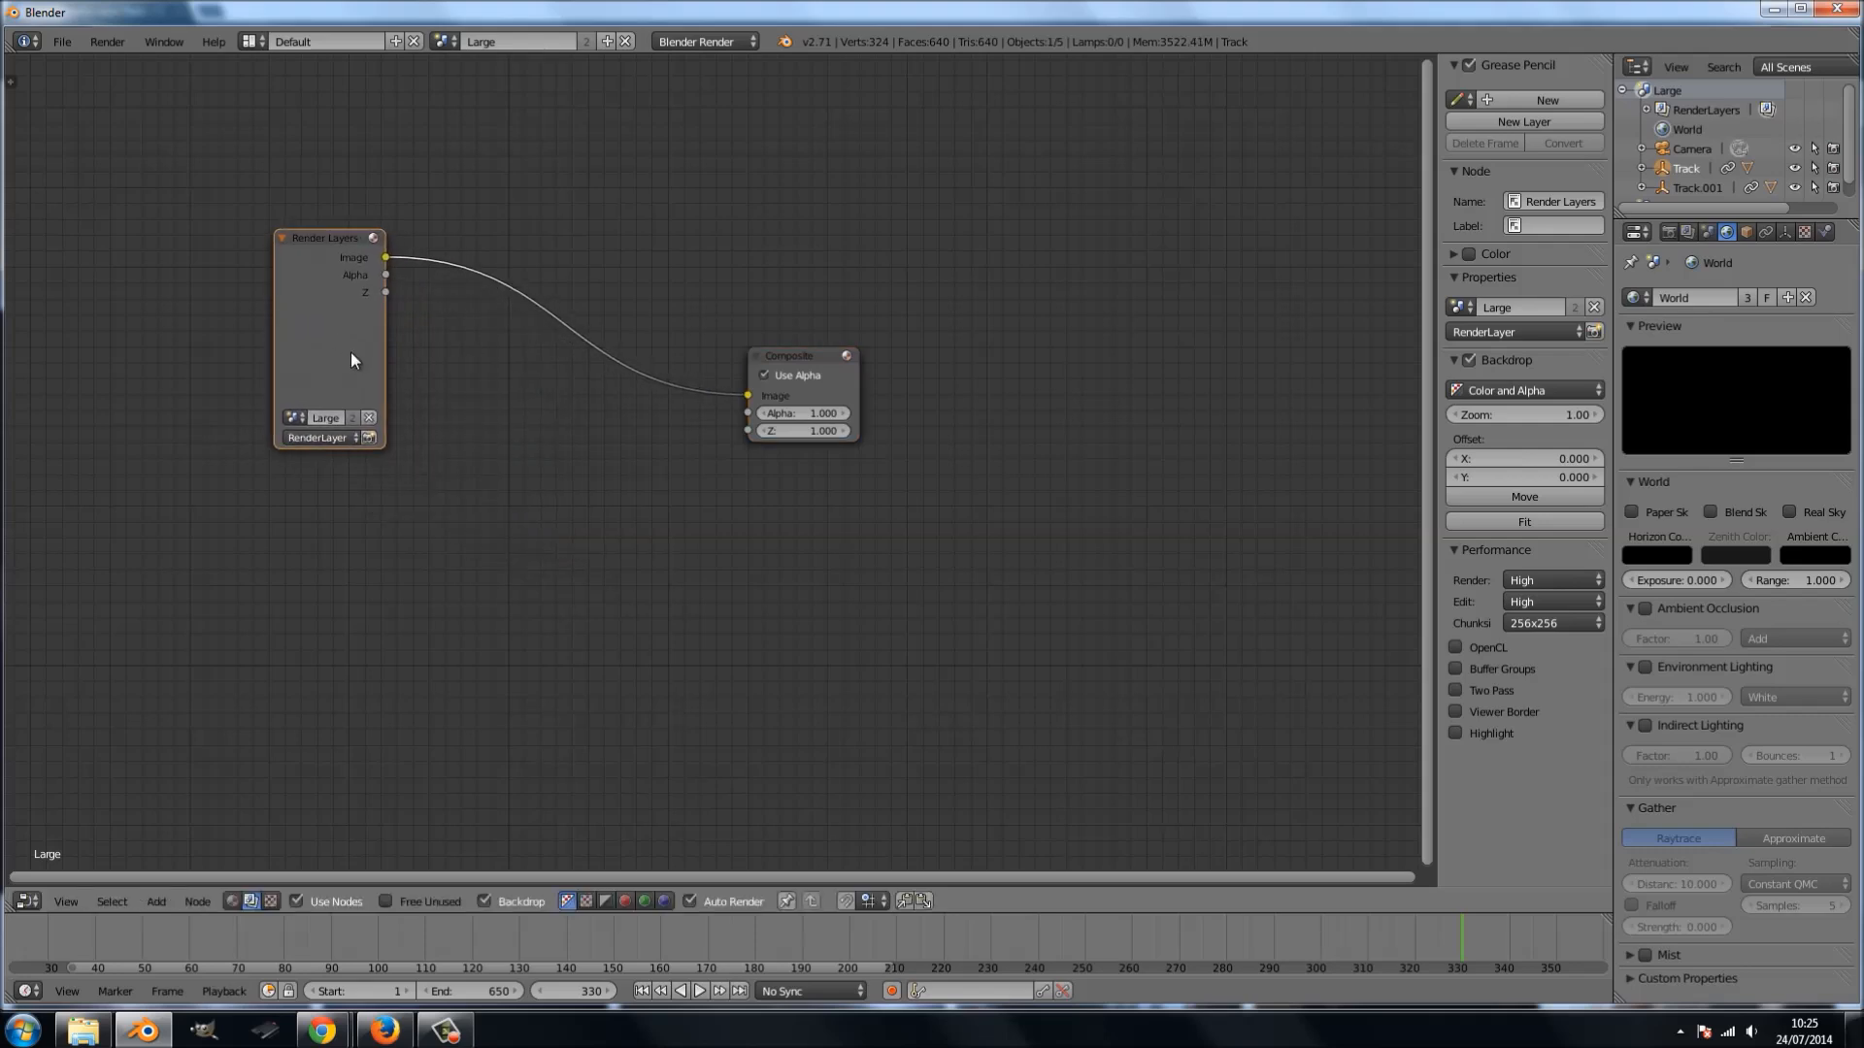
pyautogui.hotkey('shift', 'd')
pyautogui.click(349, 586)
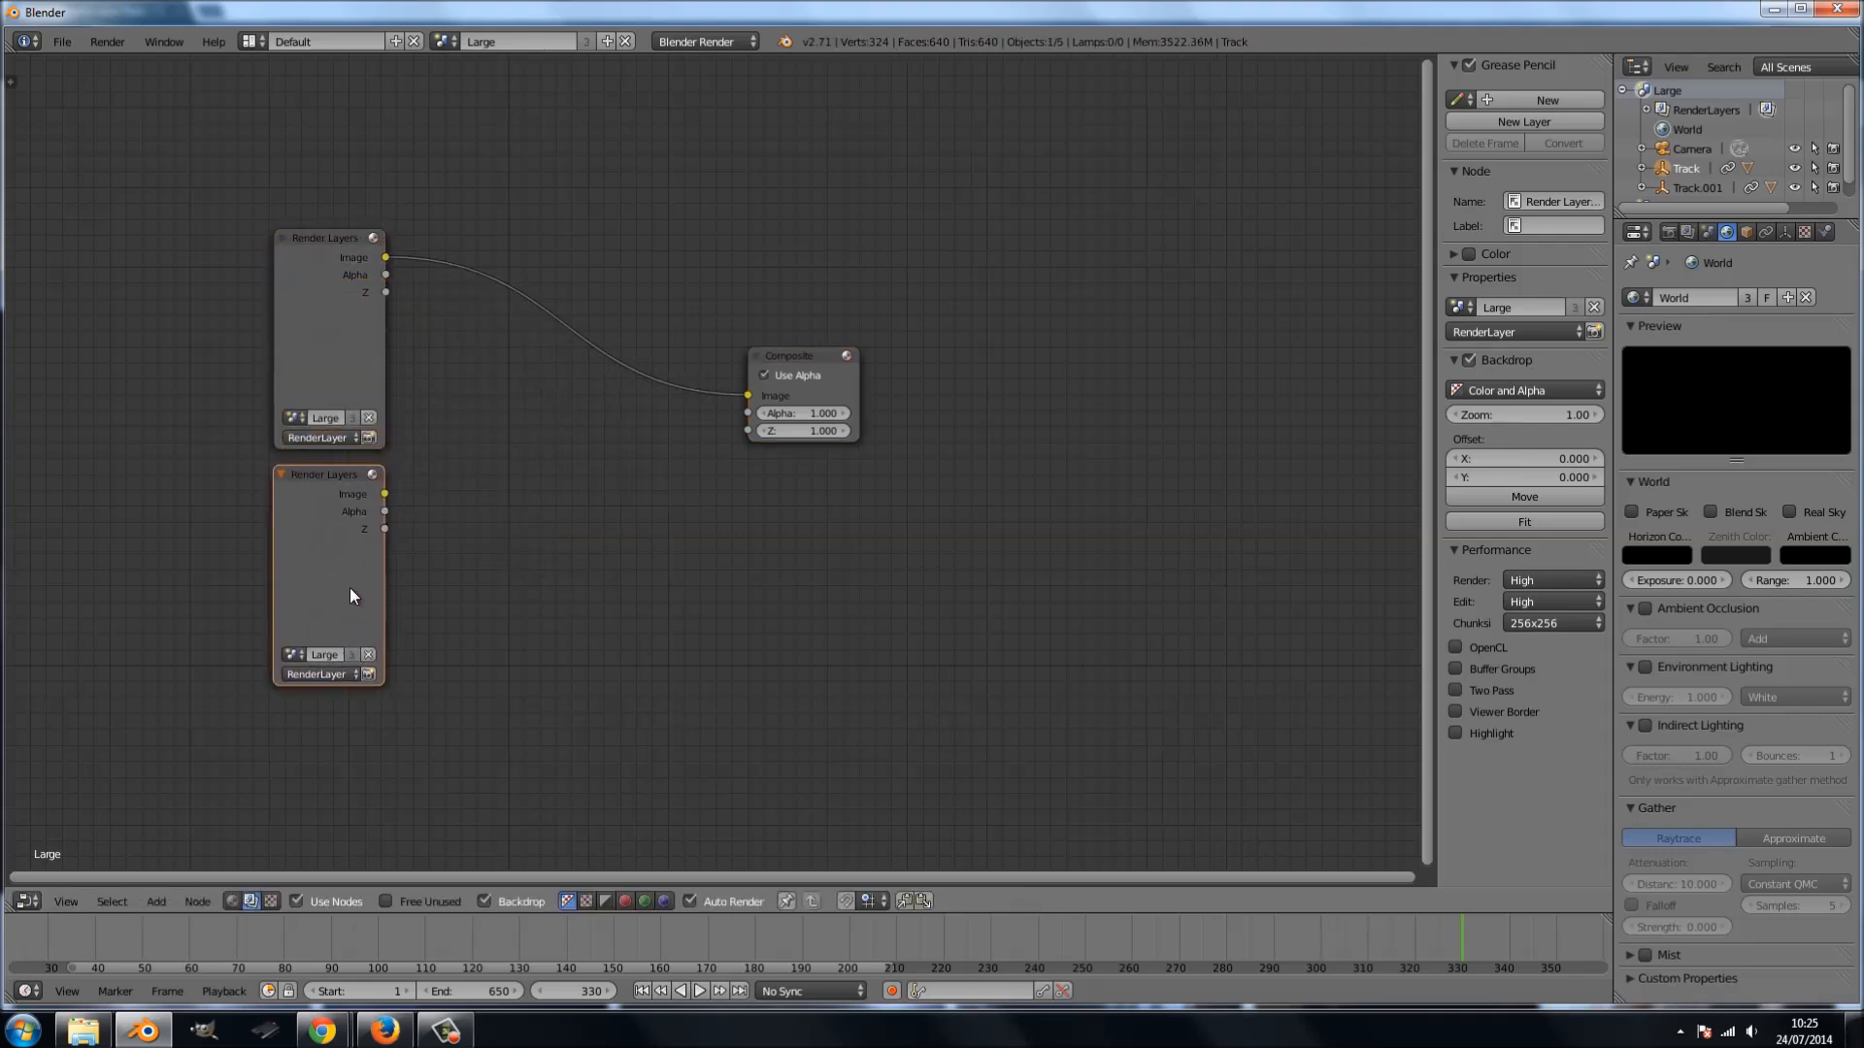
pyautogui.click(297, 655)
pyautogui.click(320, 695)
# - Add a Viewer node fed by the Small Render Layers image, and spread the Large Render Layers and Composite nodes apart
pyautogui.hotkey('shift', 'a')
pyautogui.moveTo(746, 541)
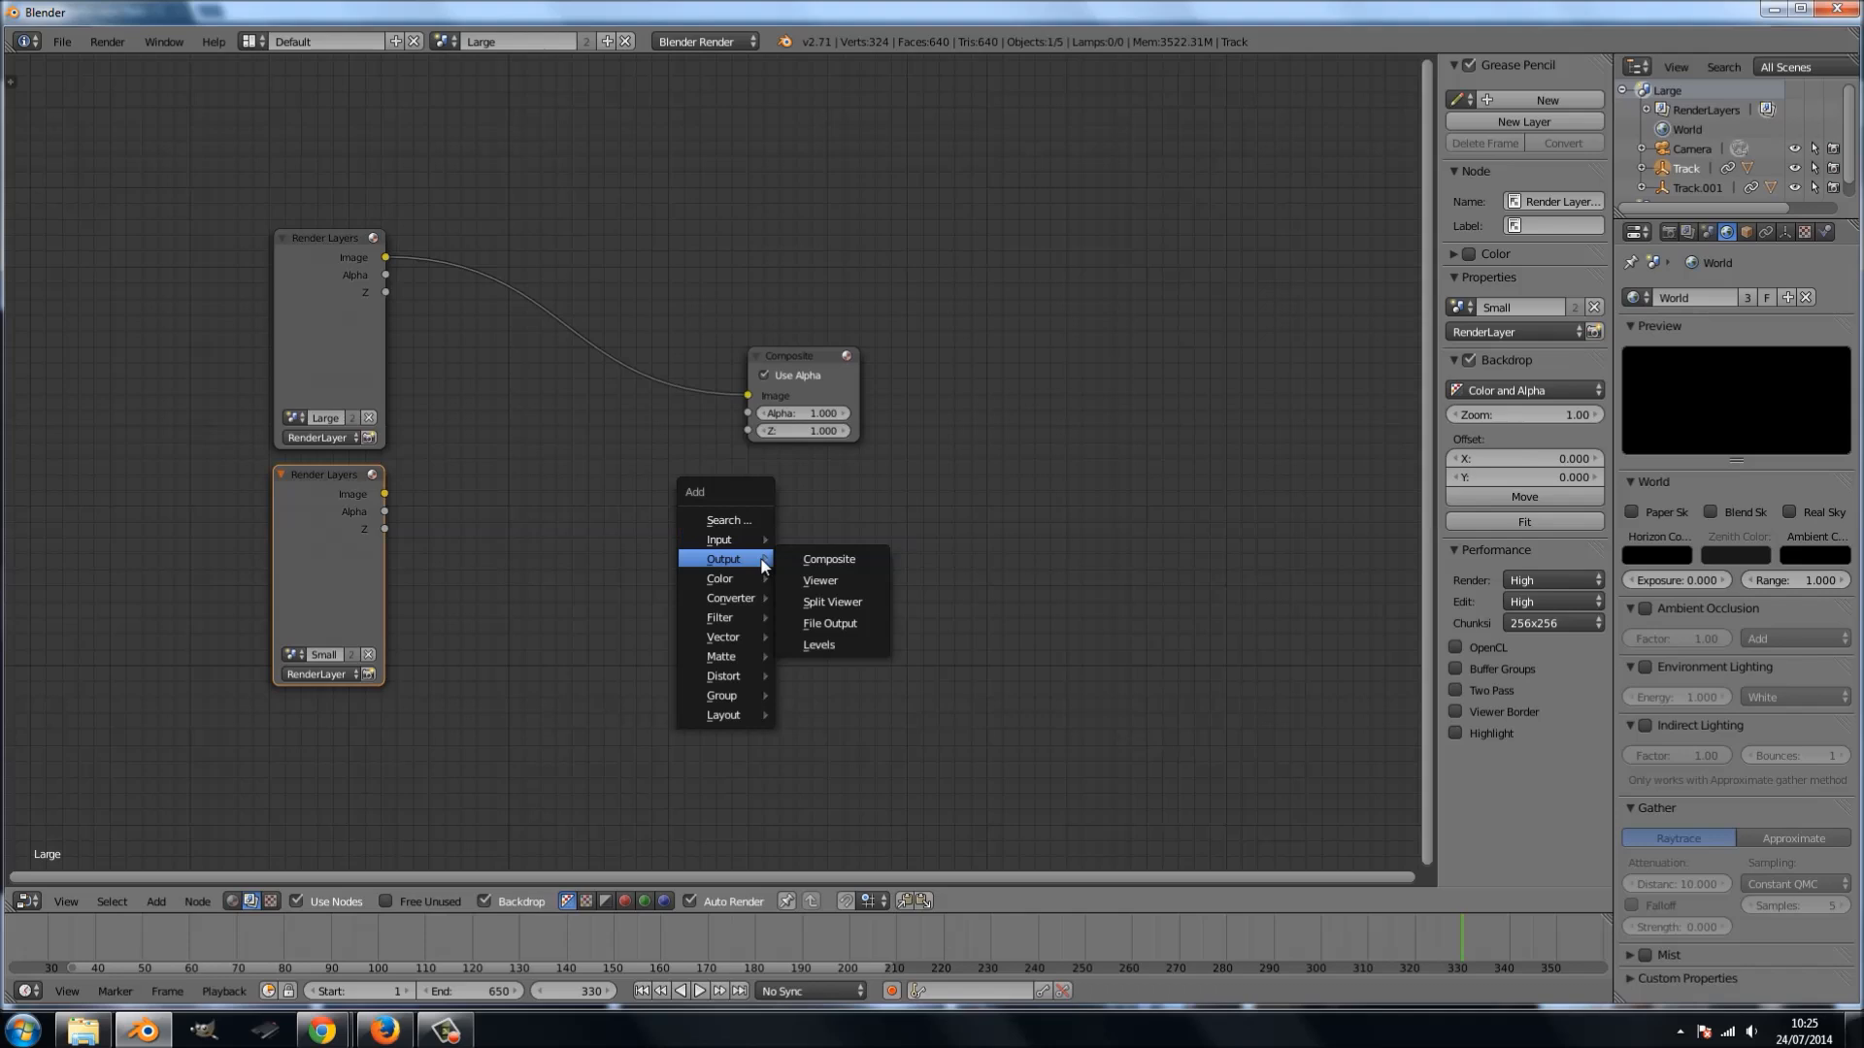
pyautogui.click(833, 580)
pyautogui.click(792, 500)
pyautogui.moveTo(385, 495); pyautogui.dragTo(796, 549)
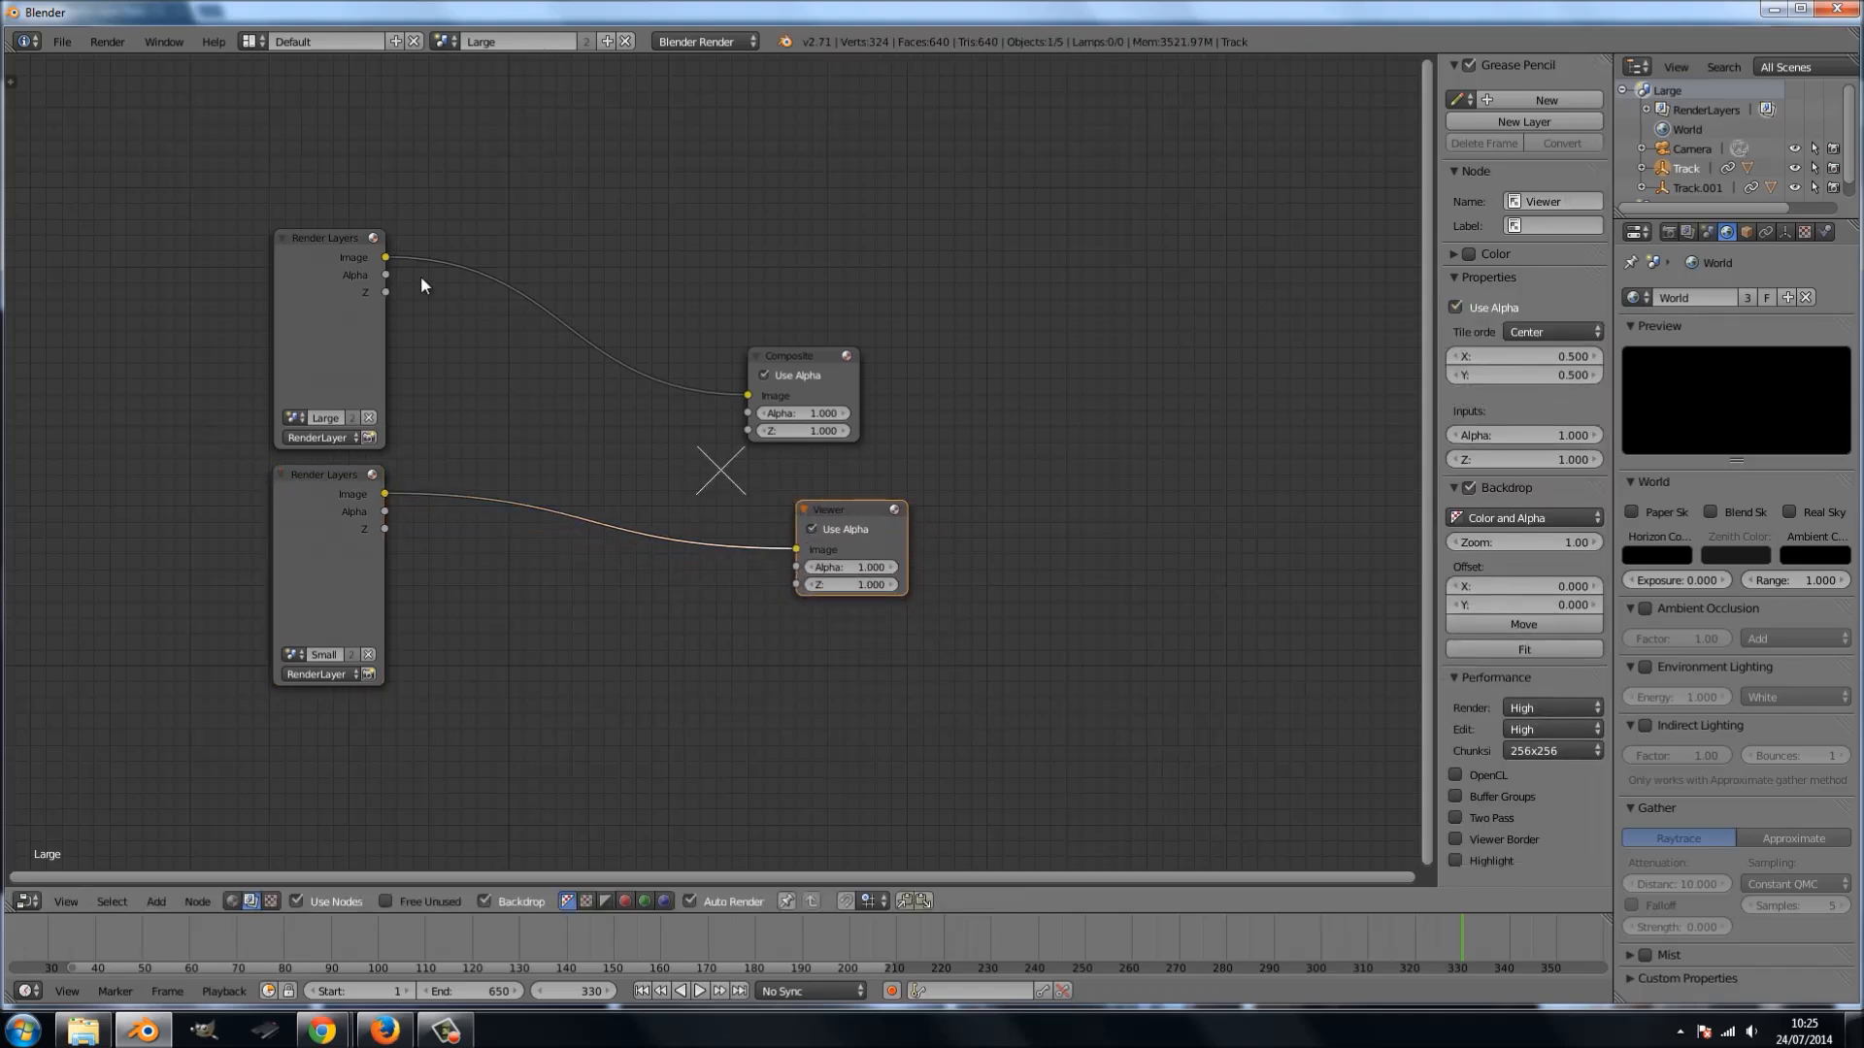
pyautogui.moveTo(320, 330); pyautogui.dragTo(370, 278)
pyautogui.moveTo(787, 366); pyautogui.dragTo(917, 241)
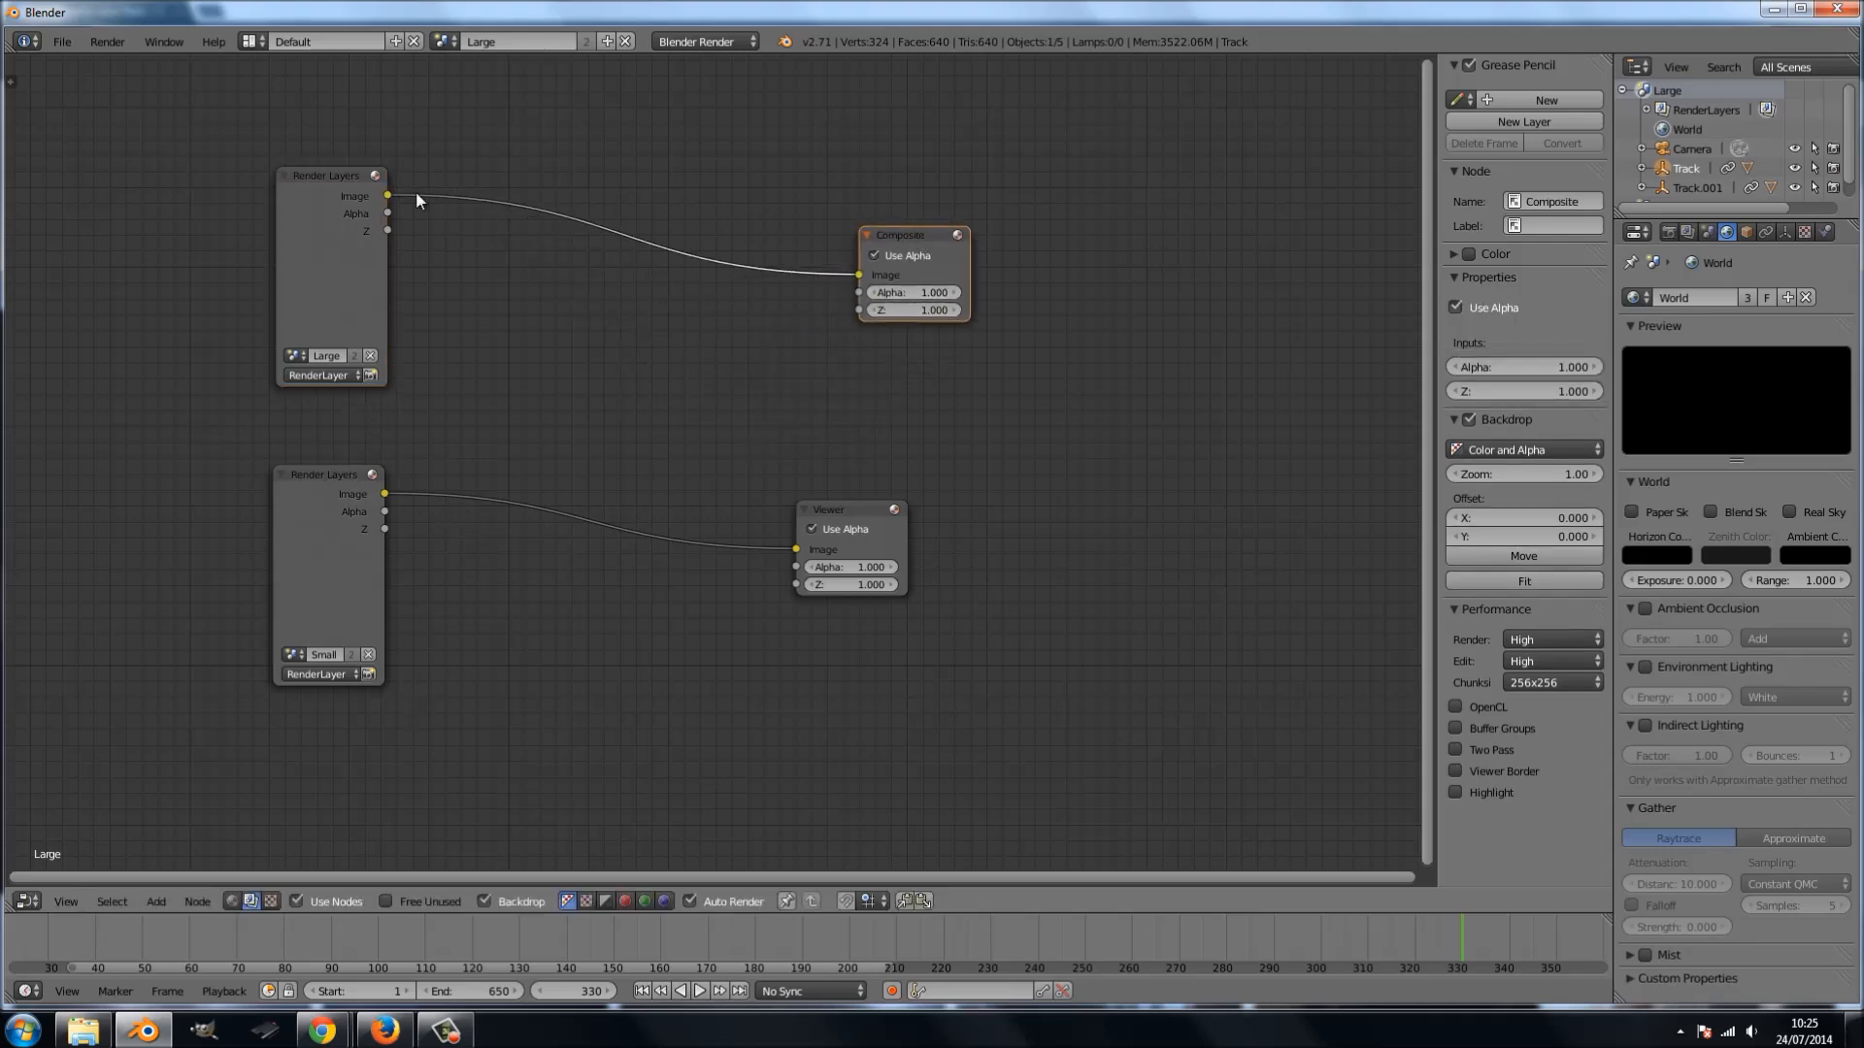
# - Render frame 330 of both the Large and Small scenes, and return to the Large scene's compositing nodes
pyautogui.press('F12')
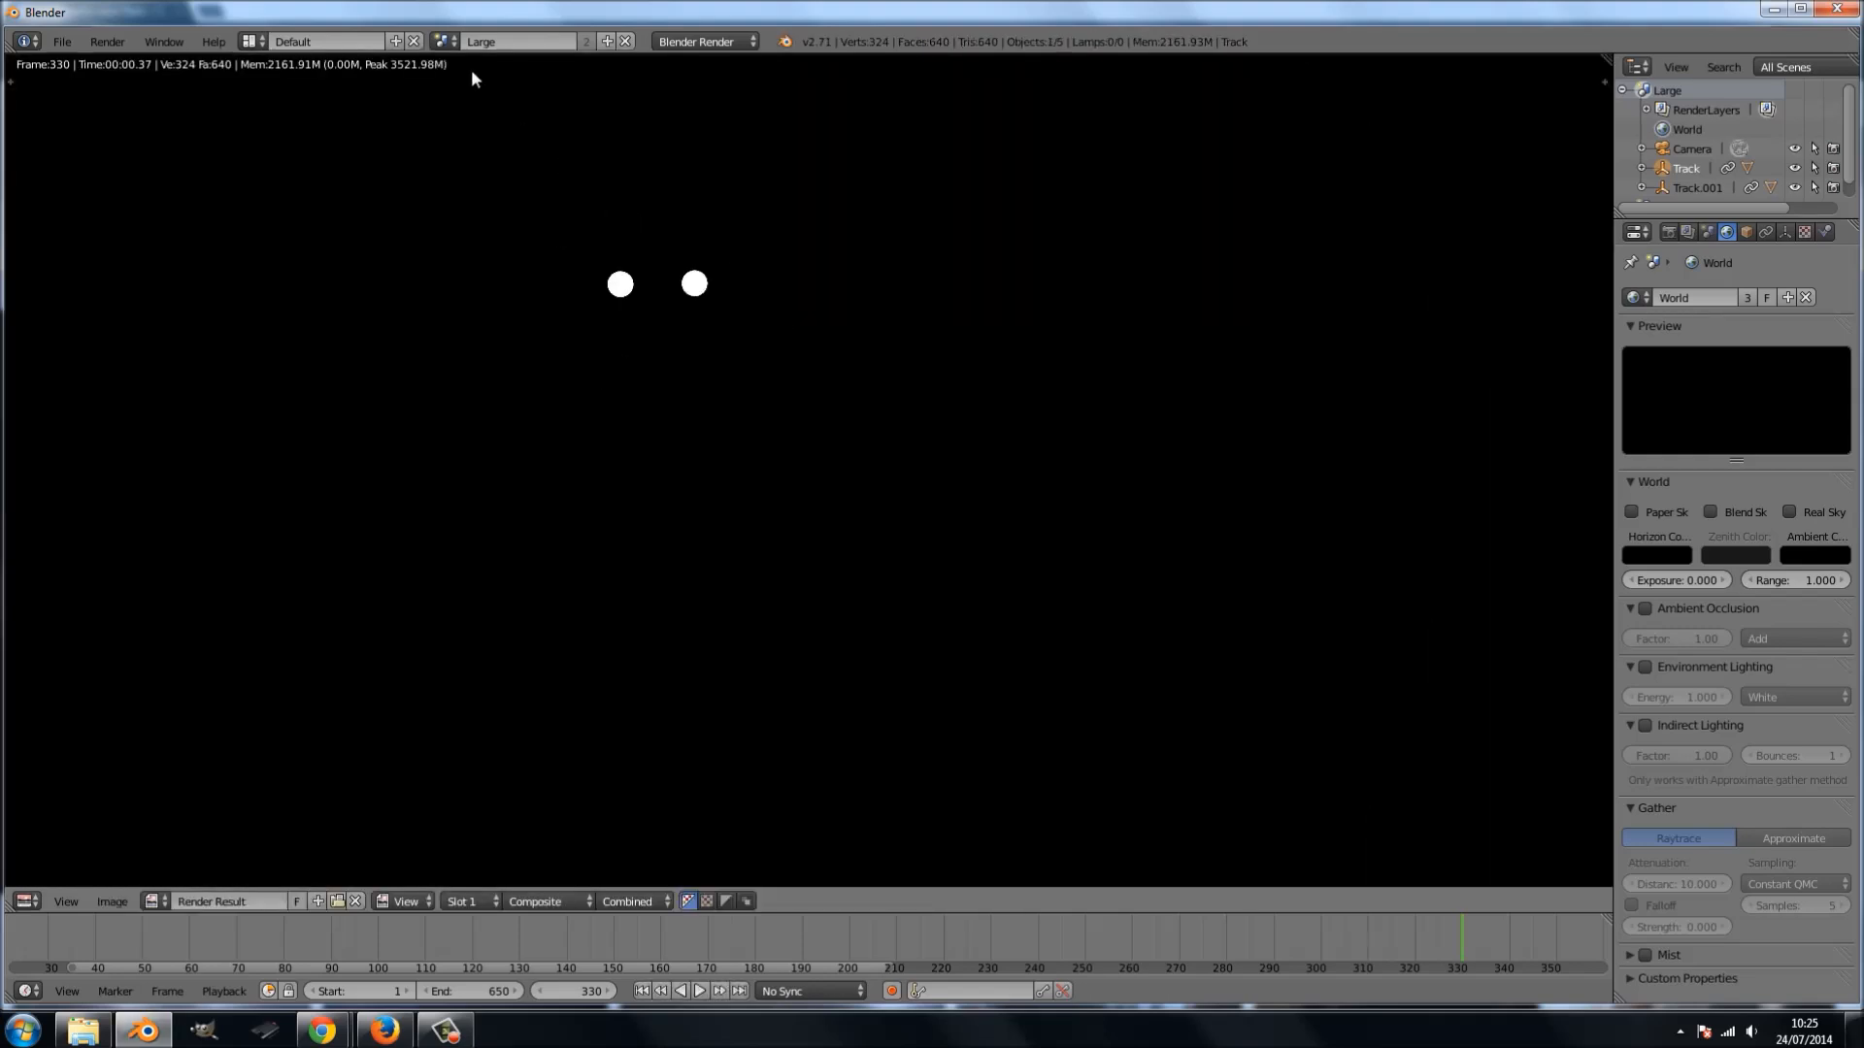
pyautogui.click(444, 41)
pyautogui.click(456, 93)
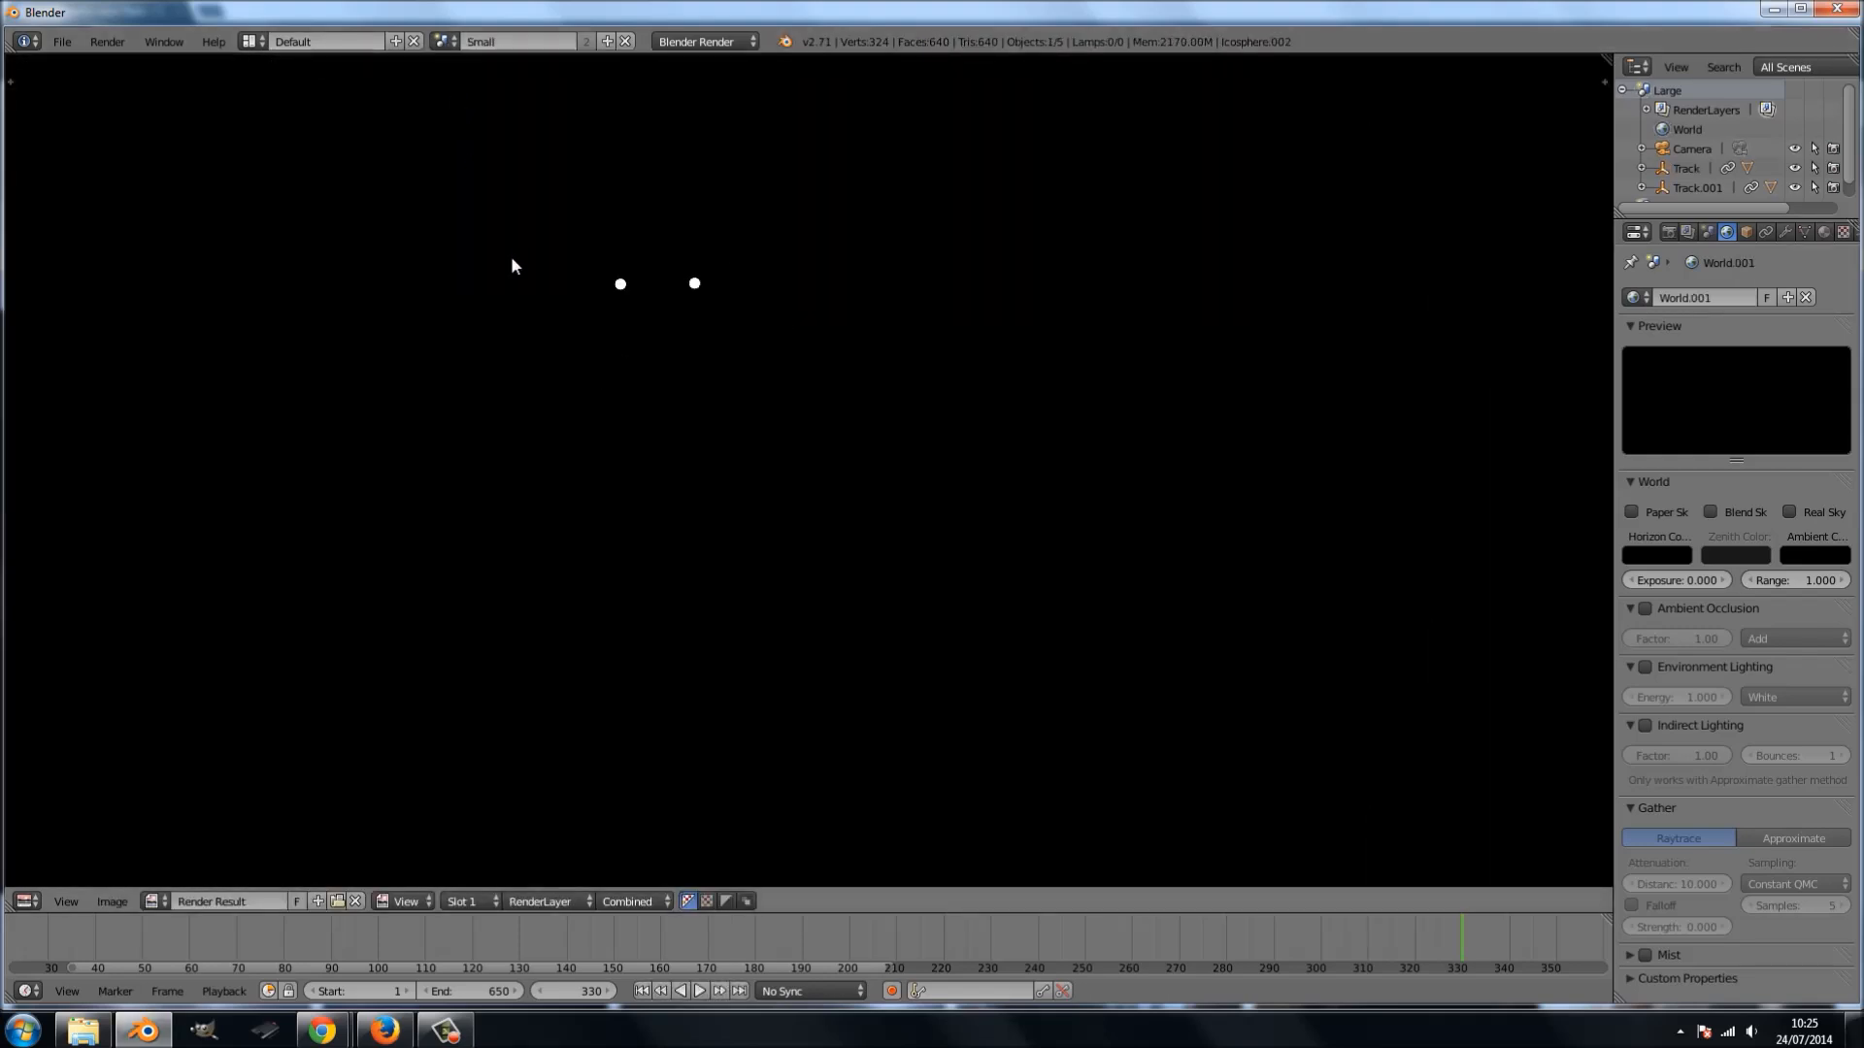
pyautogui.press('F12')
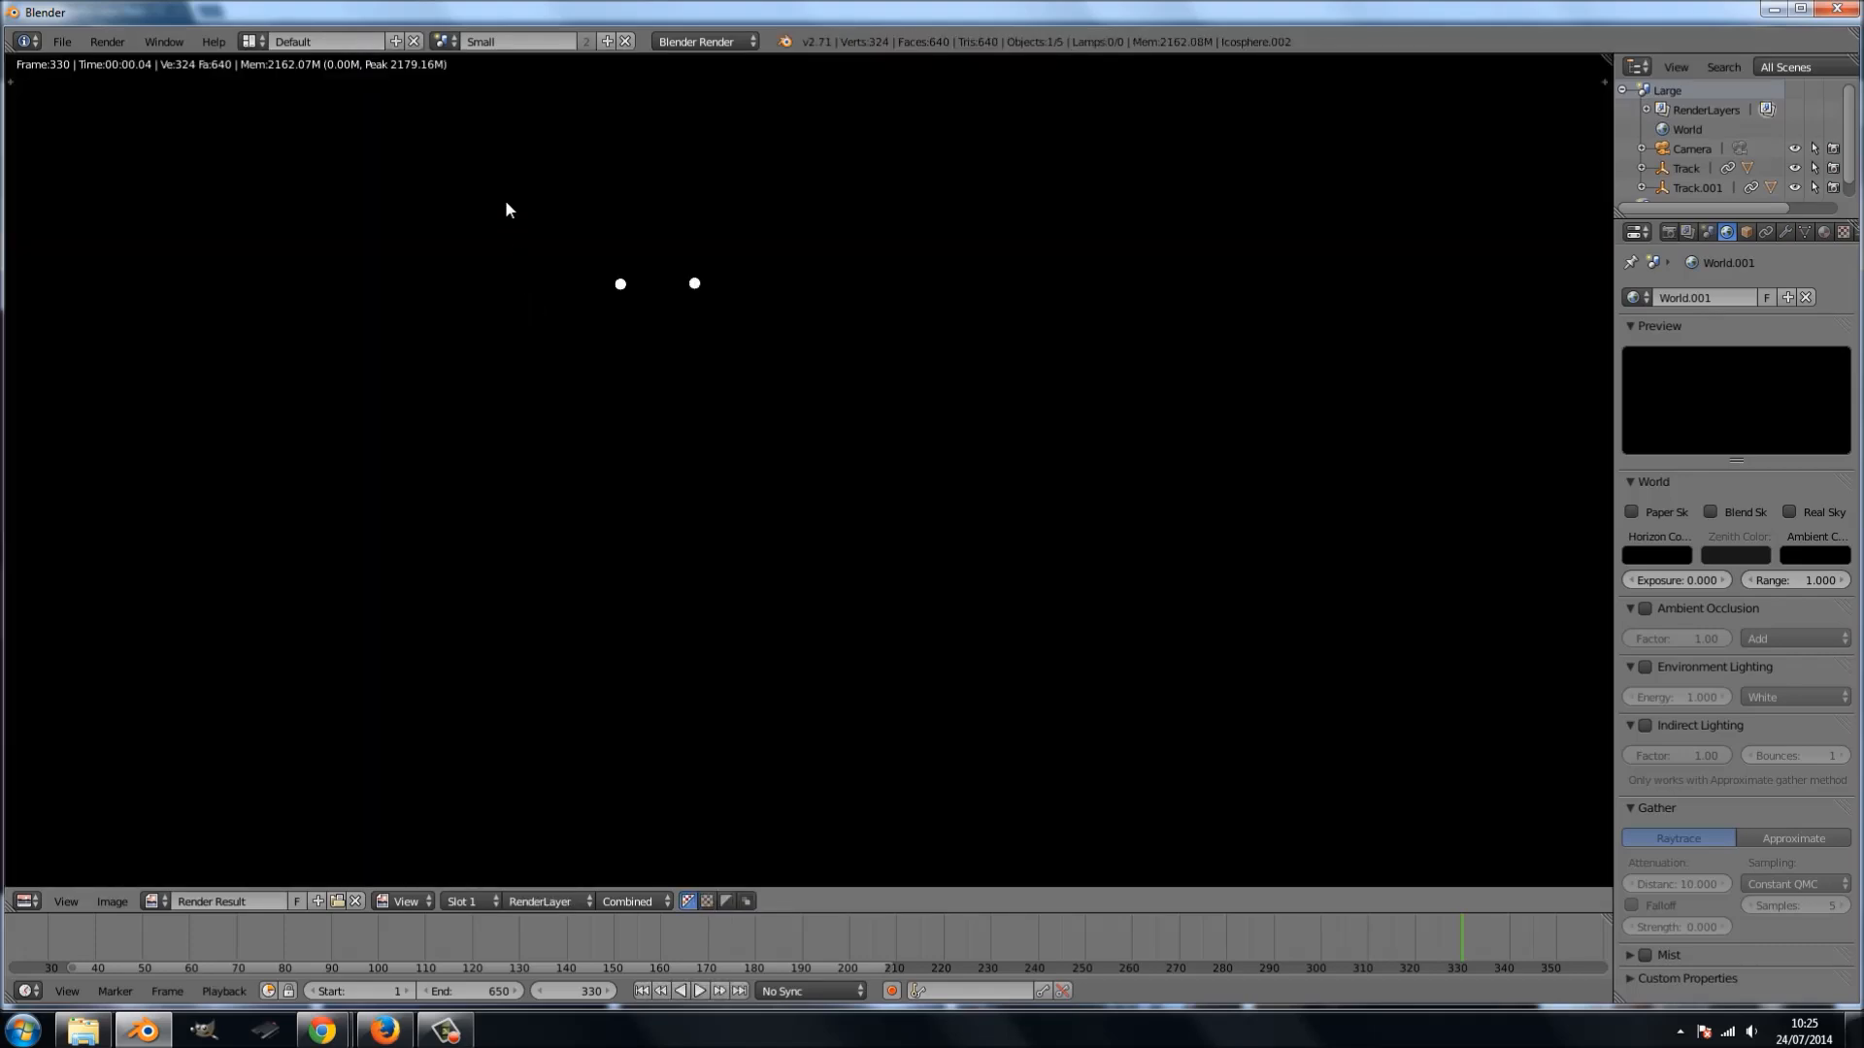
pyautogui.click(444, 40)
pyautogui.click(456, 74)
pyautogui.press('F12')
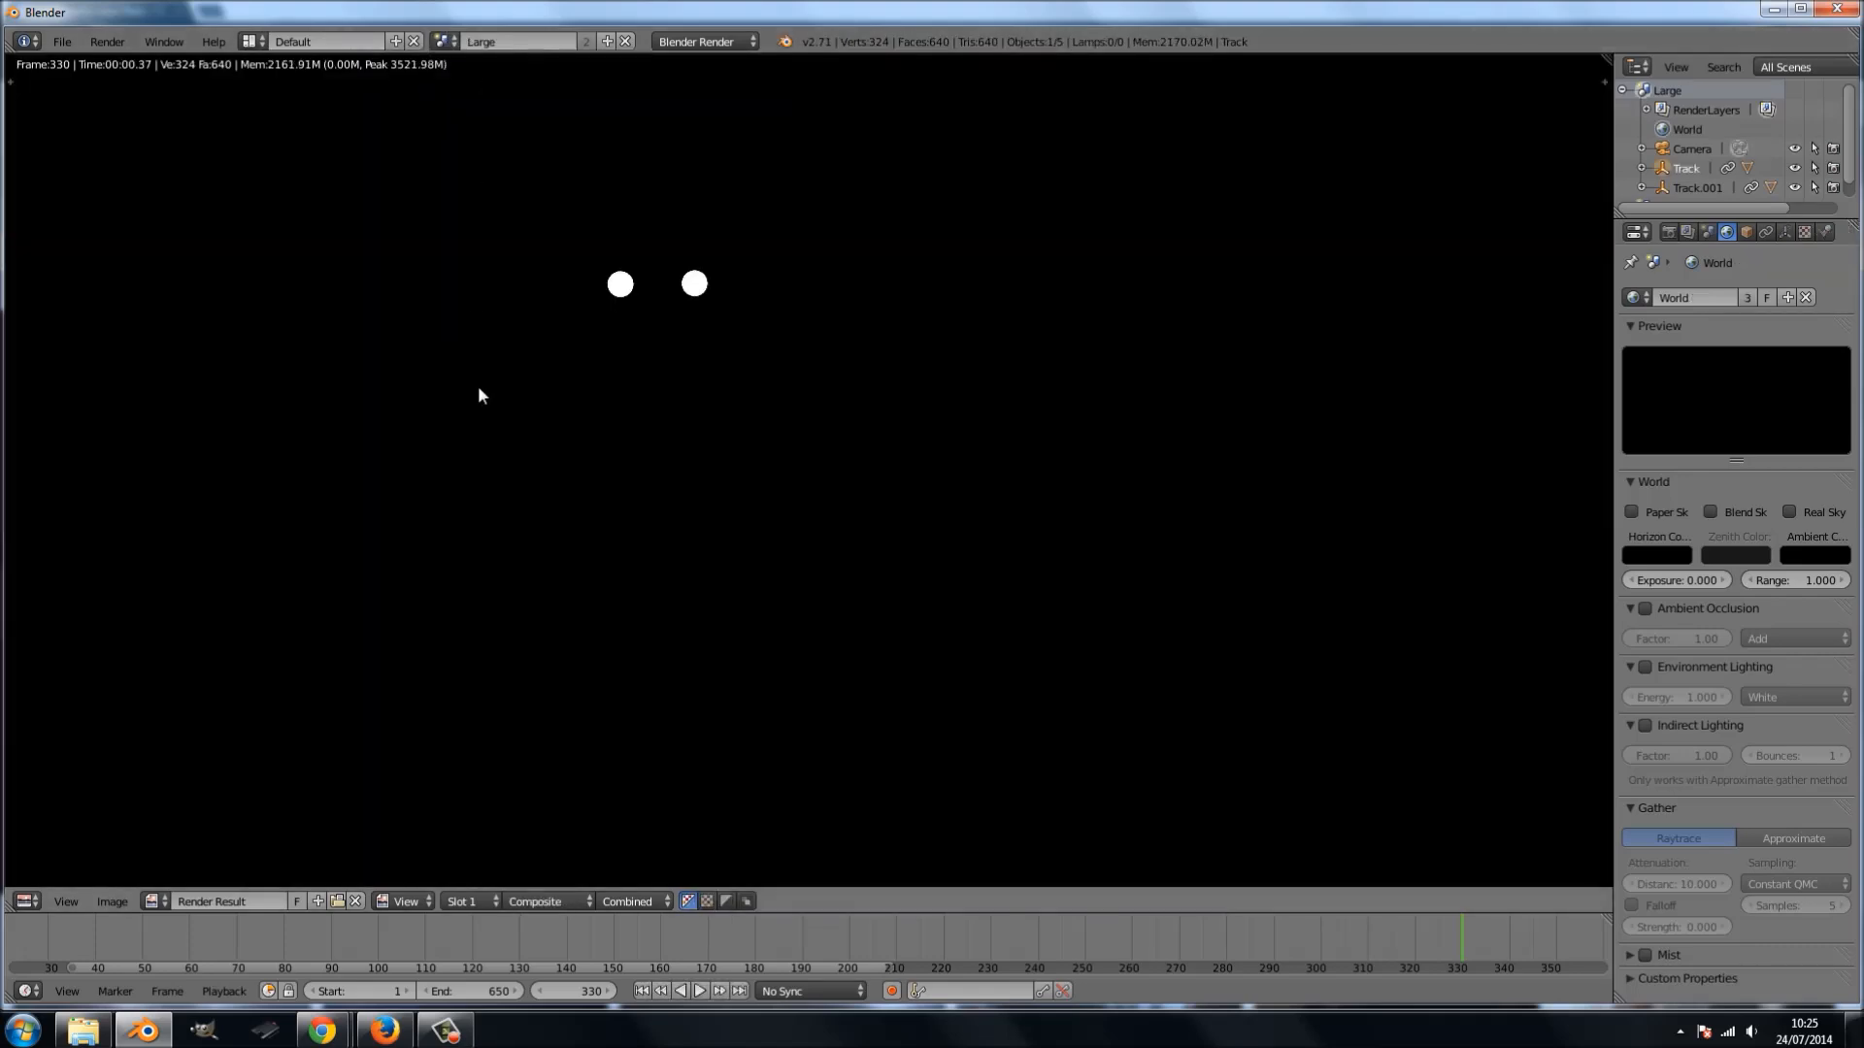
pyautogui.hotkey('shift', 'F3')
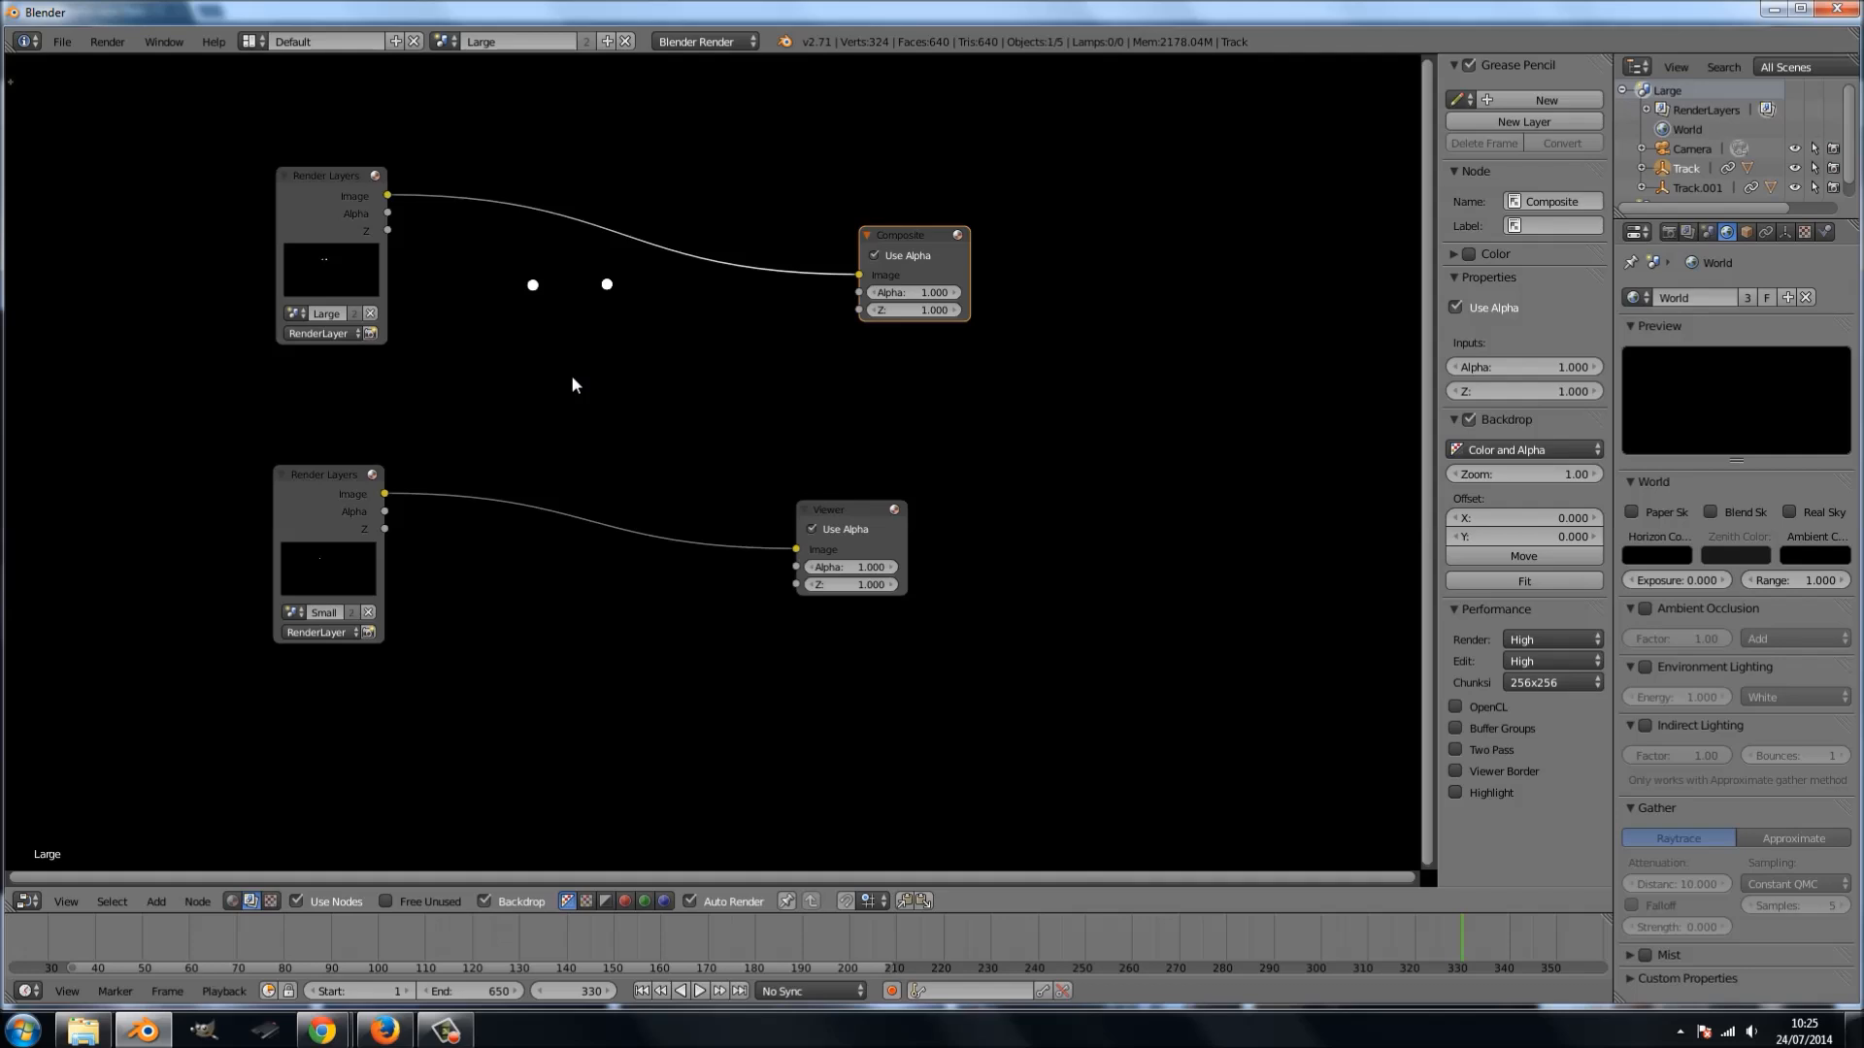
# - Move the two Render Layers nodes and the Composite node farther apart to make room for effect nodes
pyautogui.scroll(1, 571, 374)
pyautogui.moveTo(571, 377); pyautogui.dragTo(541, 418, button='middle')
pyautogui.scroll(-1, 519, 436)
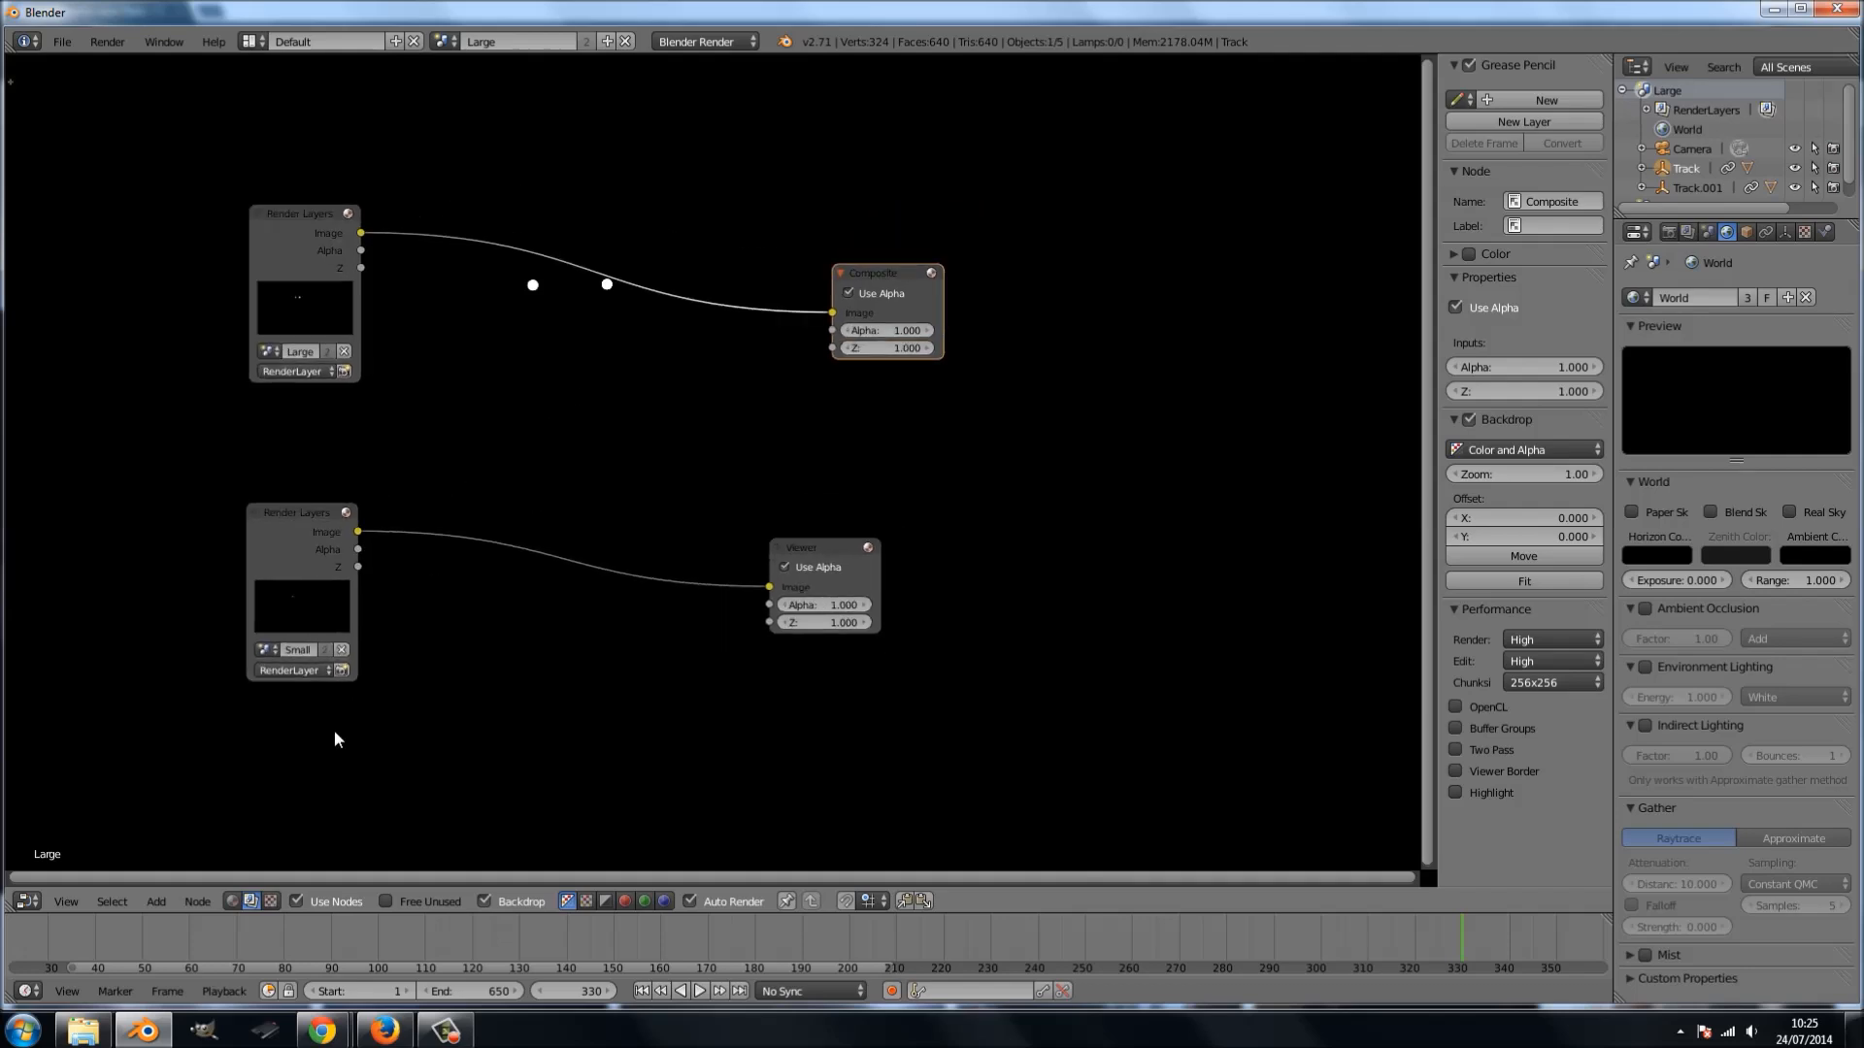
pyautogui.moveTo(282, 641); pyautogui.dragTo(181, 588)
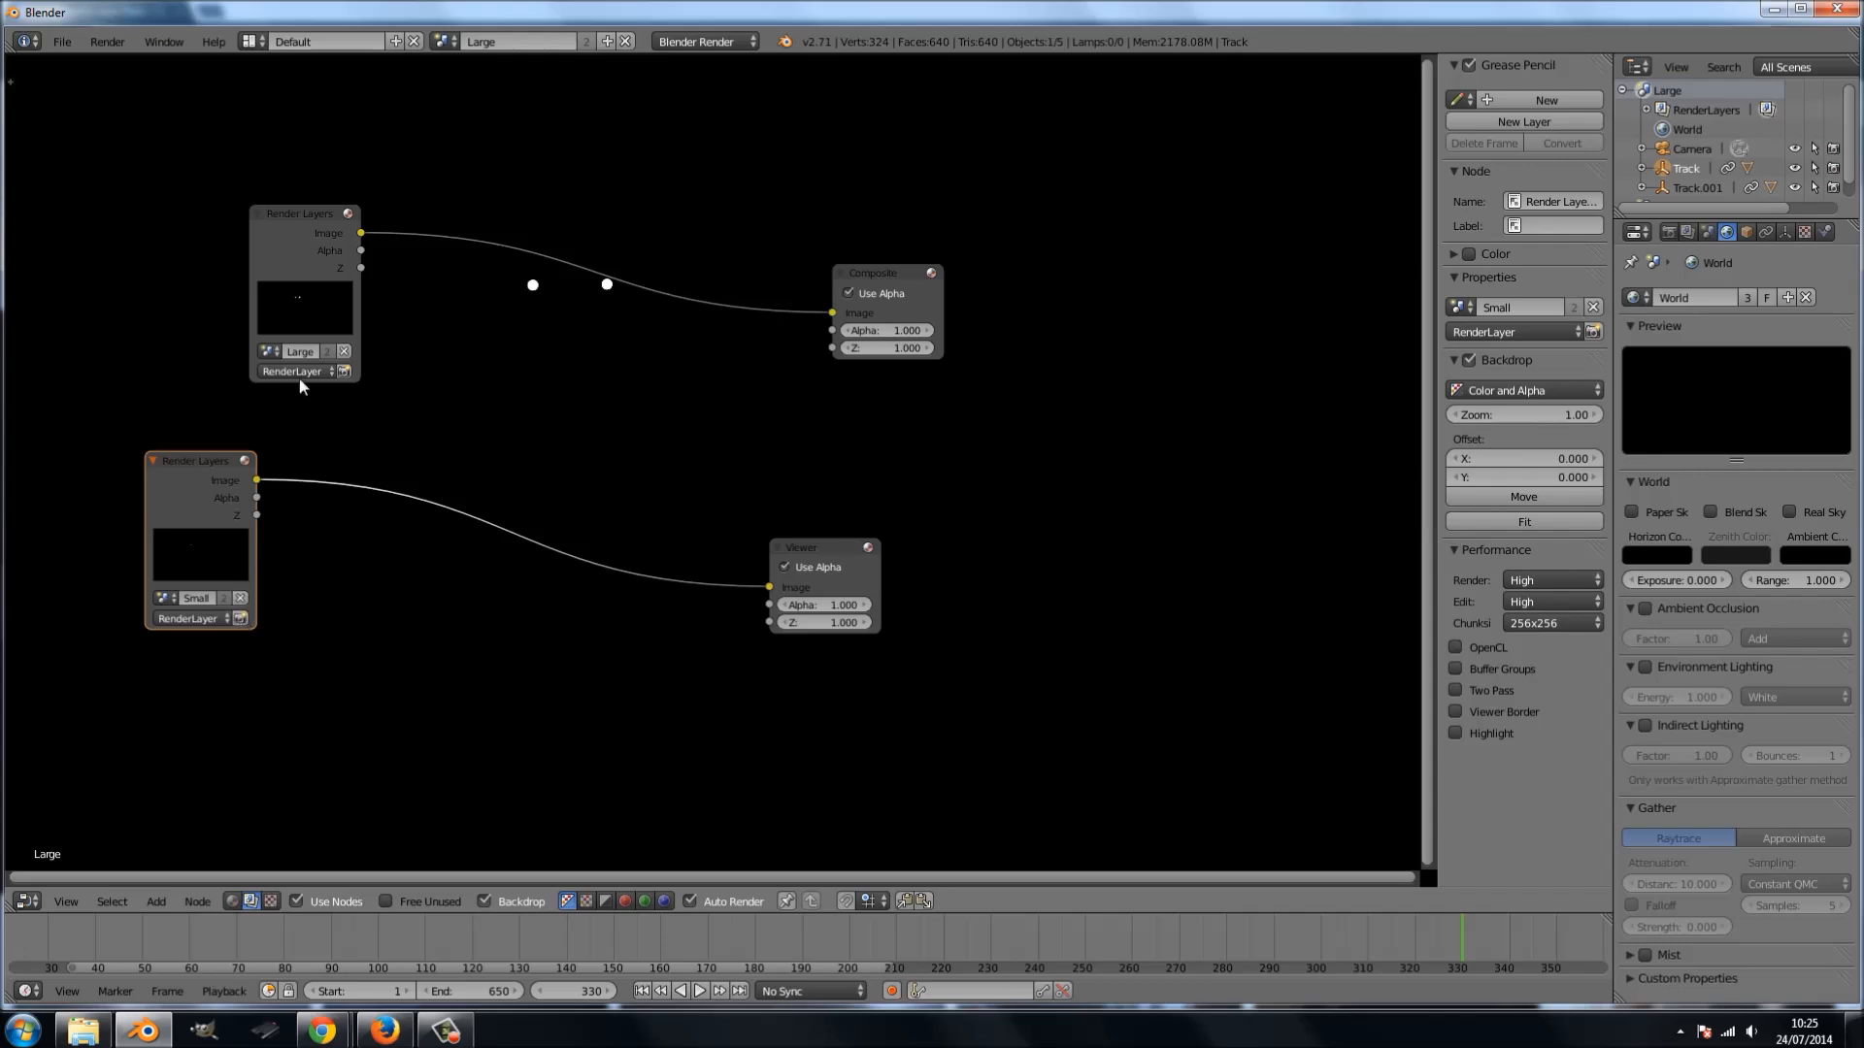
pyautogui.moveTo(295, 268); pyautogui.dragTo(182, 240)
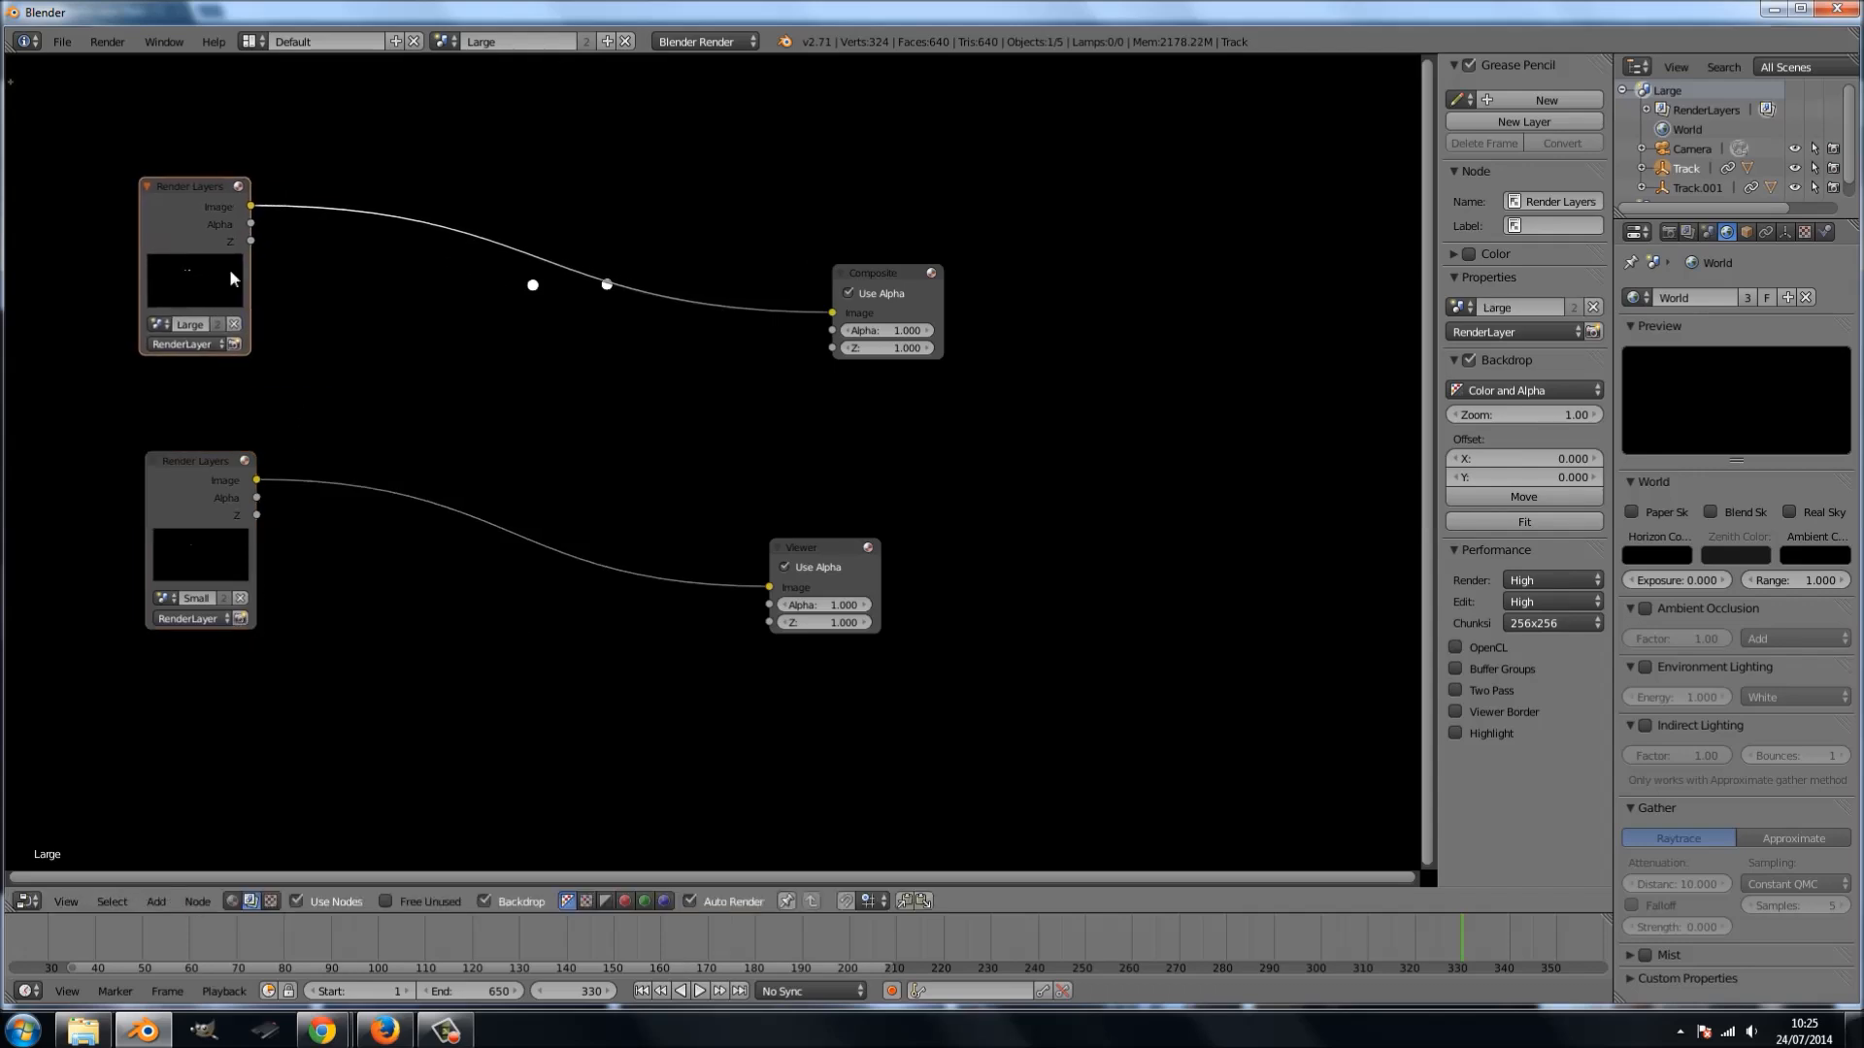
pyautogui.hotkey('shift', 'a')
pyautogui.moveTo(388, 355)
pyautogui.moveTo(872, 275); pyautogui.dragTo(910, 230)
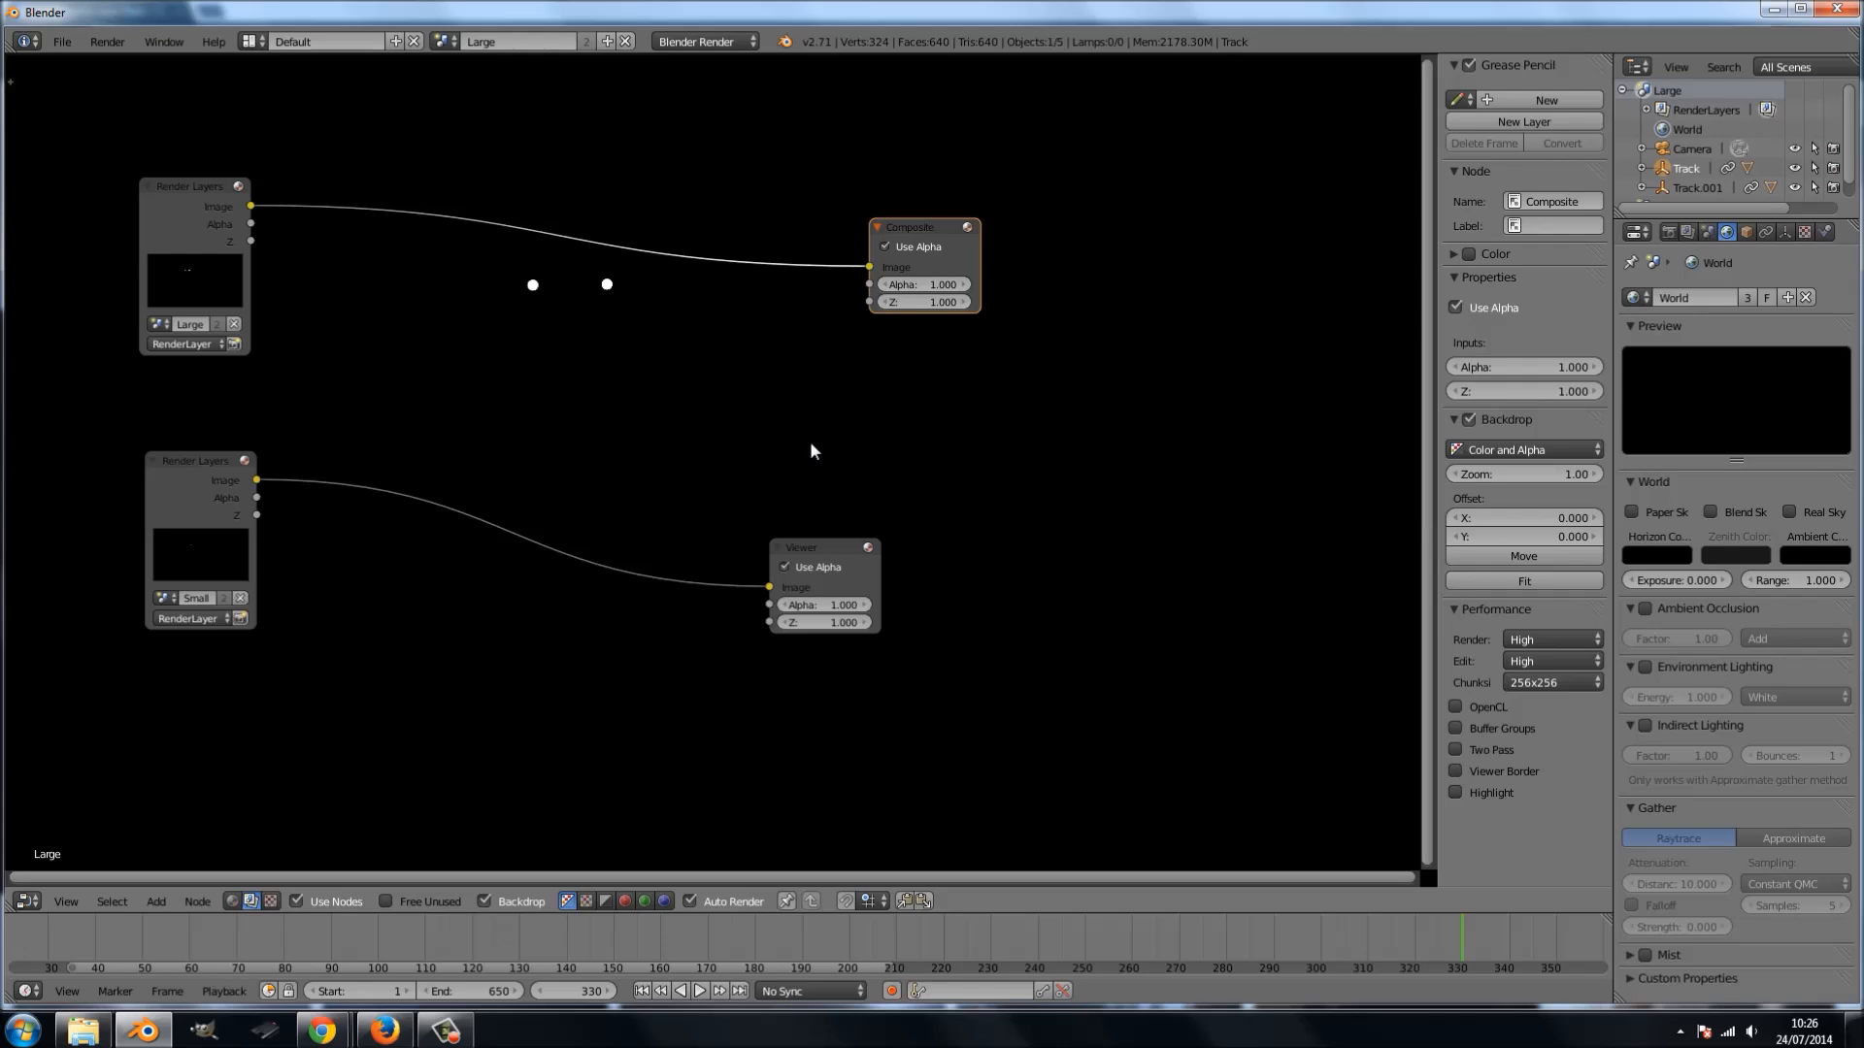
pyautogui.moveTo(154, 229); pyautogui.dragTo(132, 207)
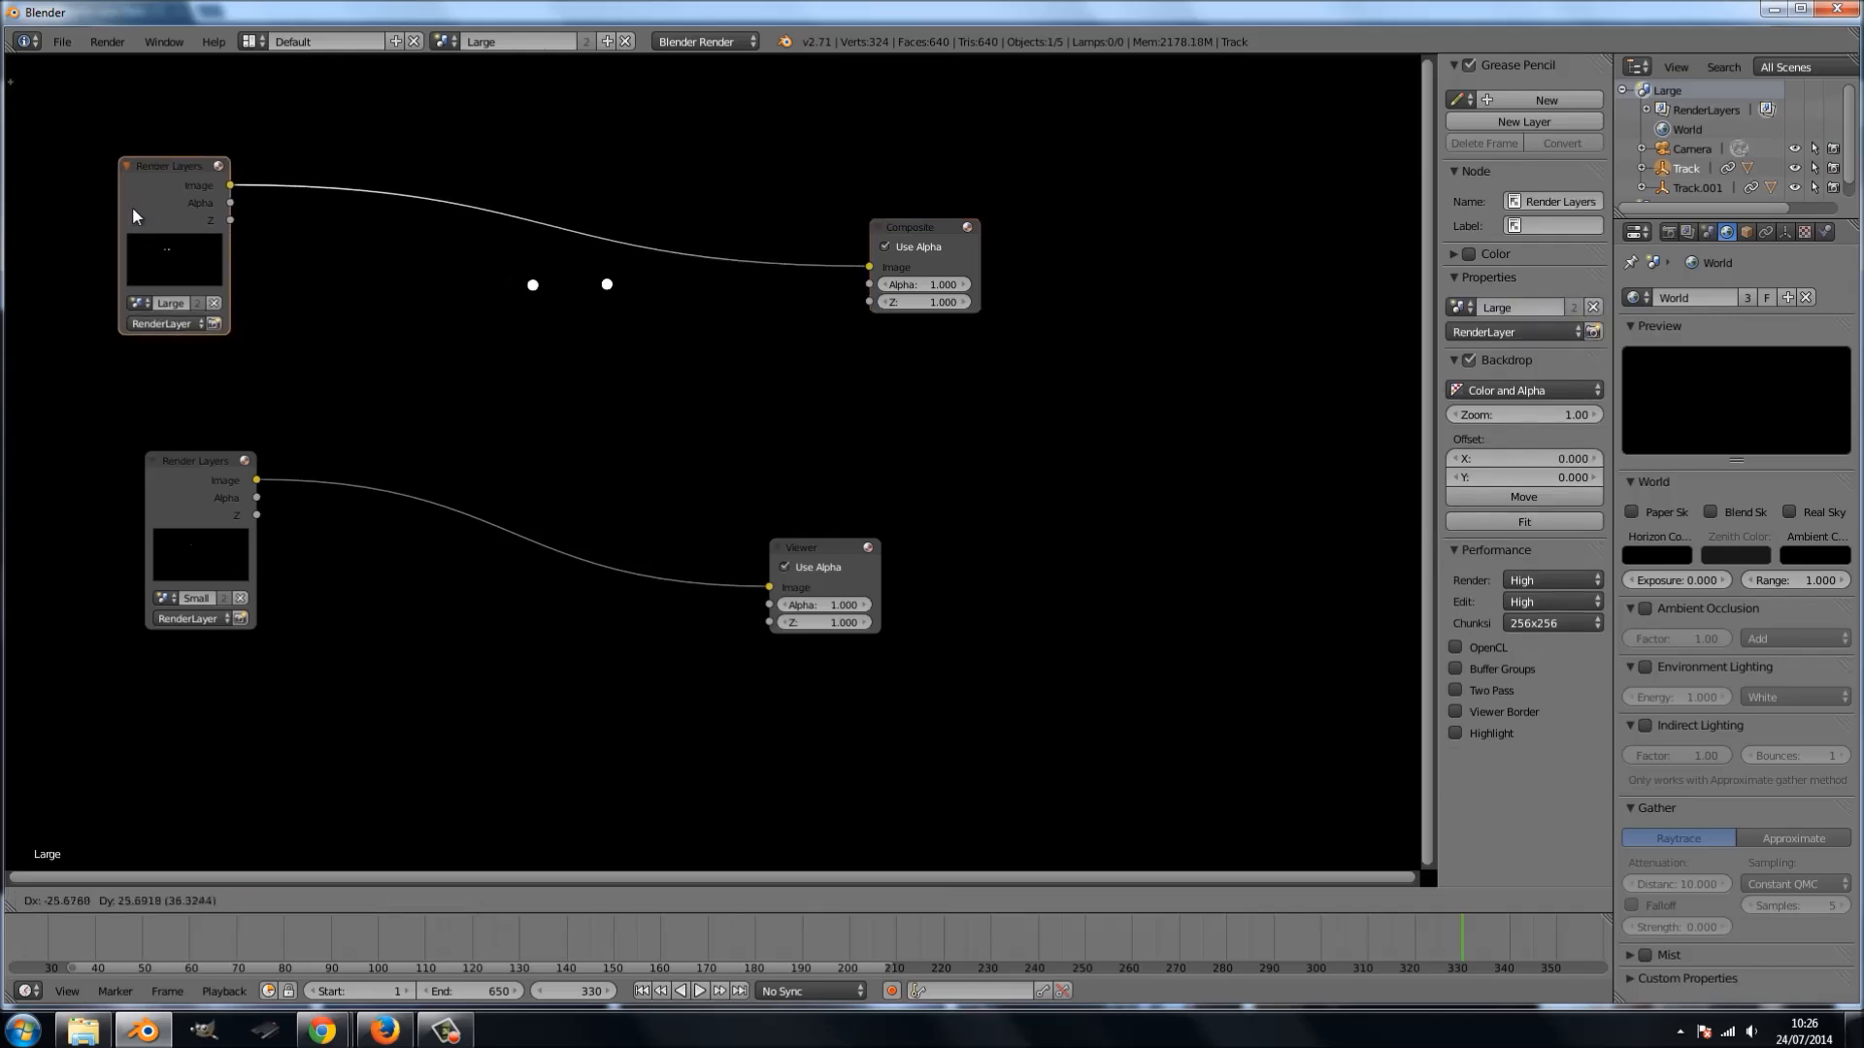
pyautogui.hotkey('shift', 'a')
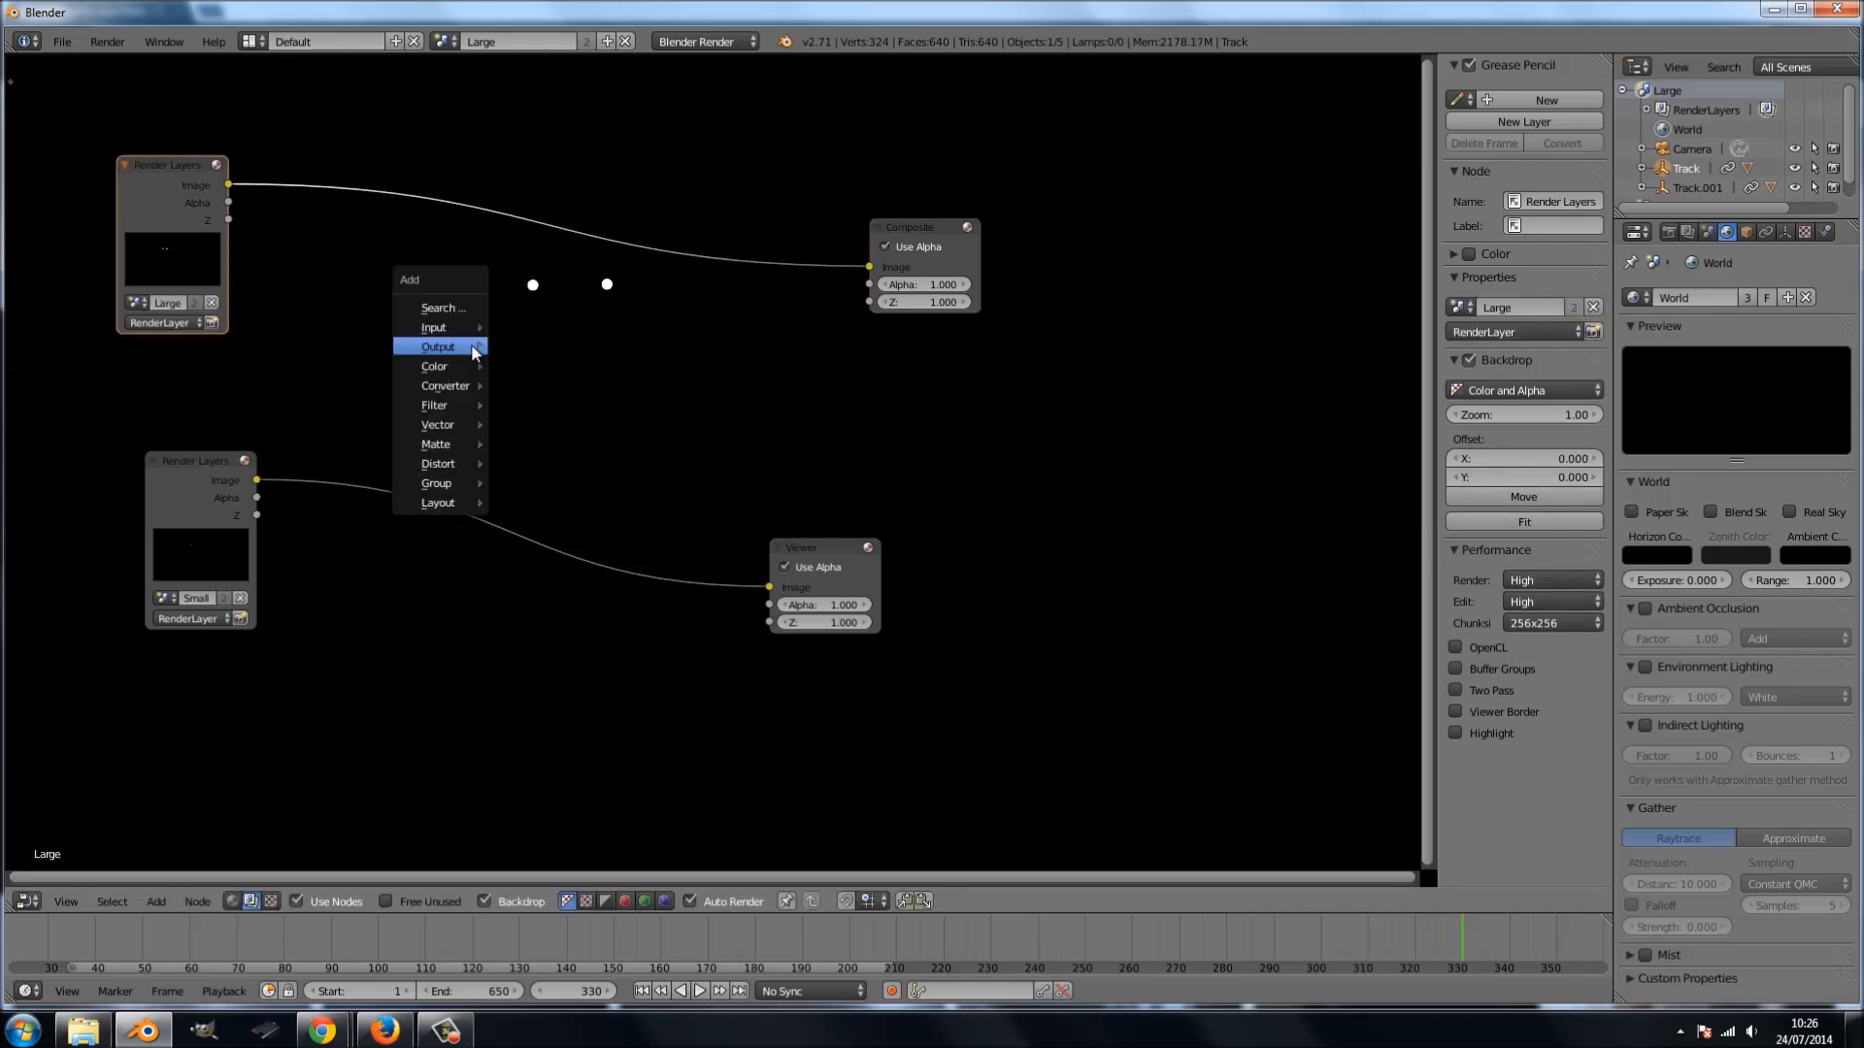
pyautogui.moveTo(465, 370)
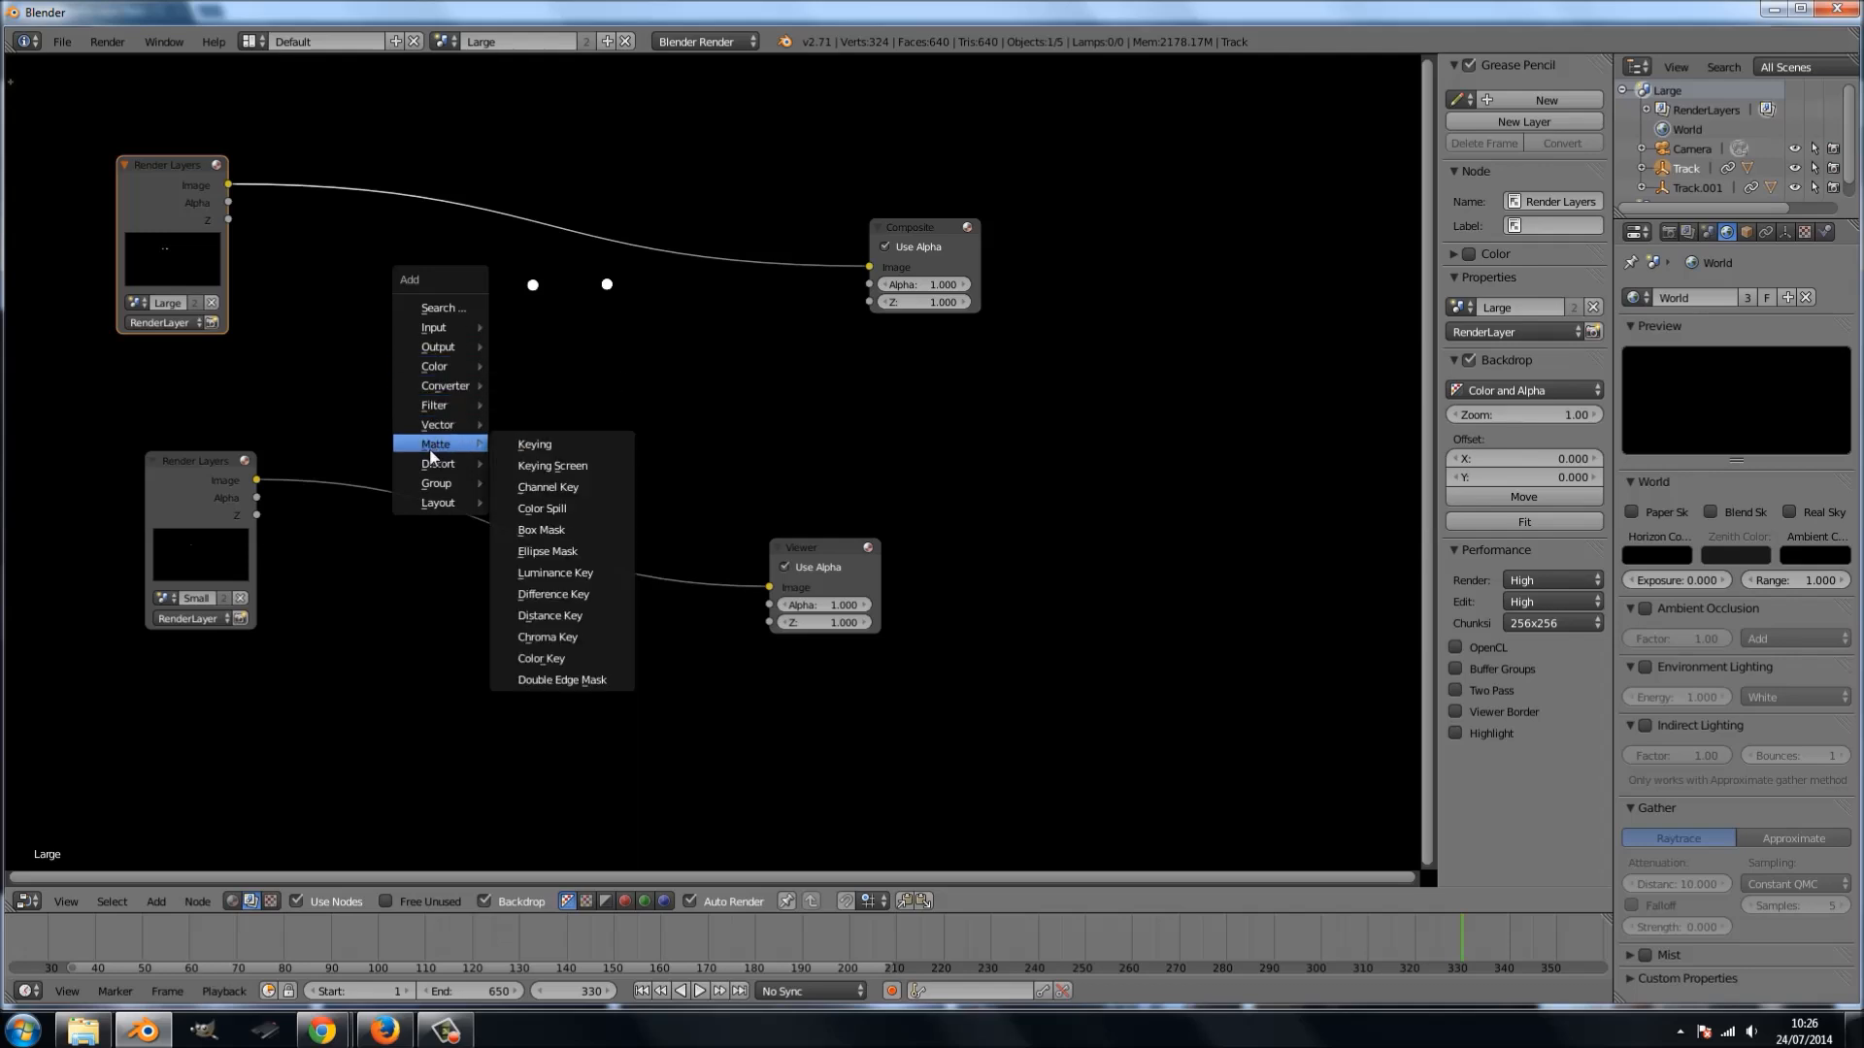
pyautogui.moveTo(440, 414)
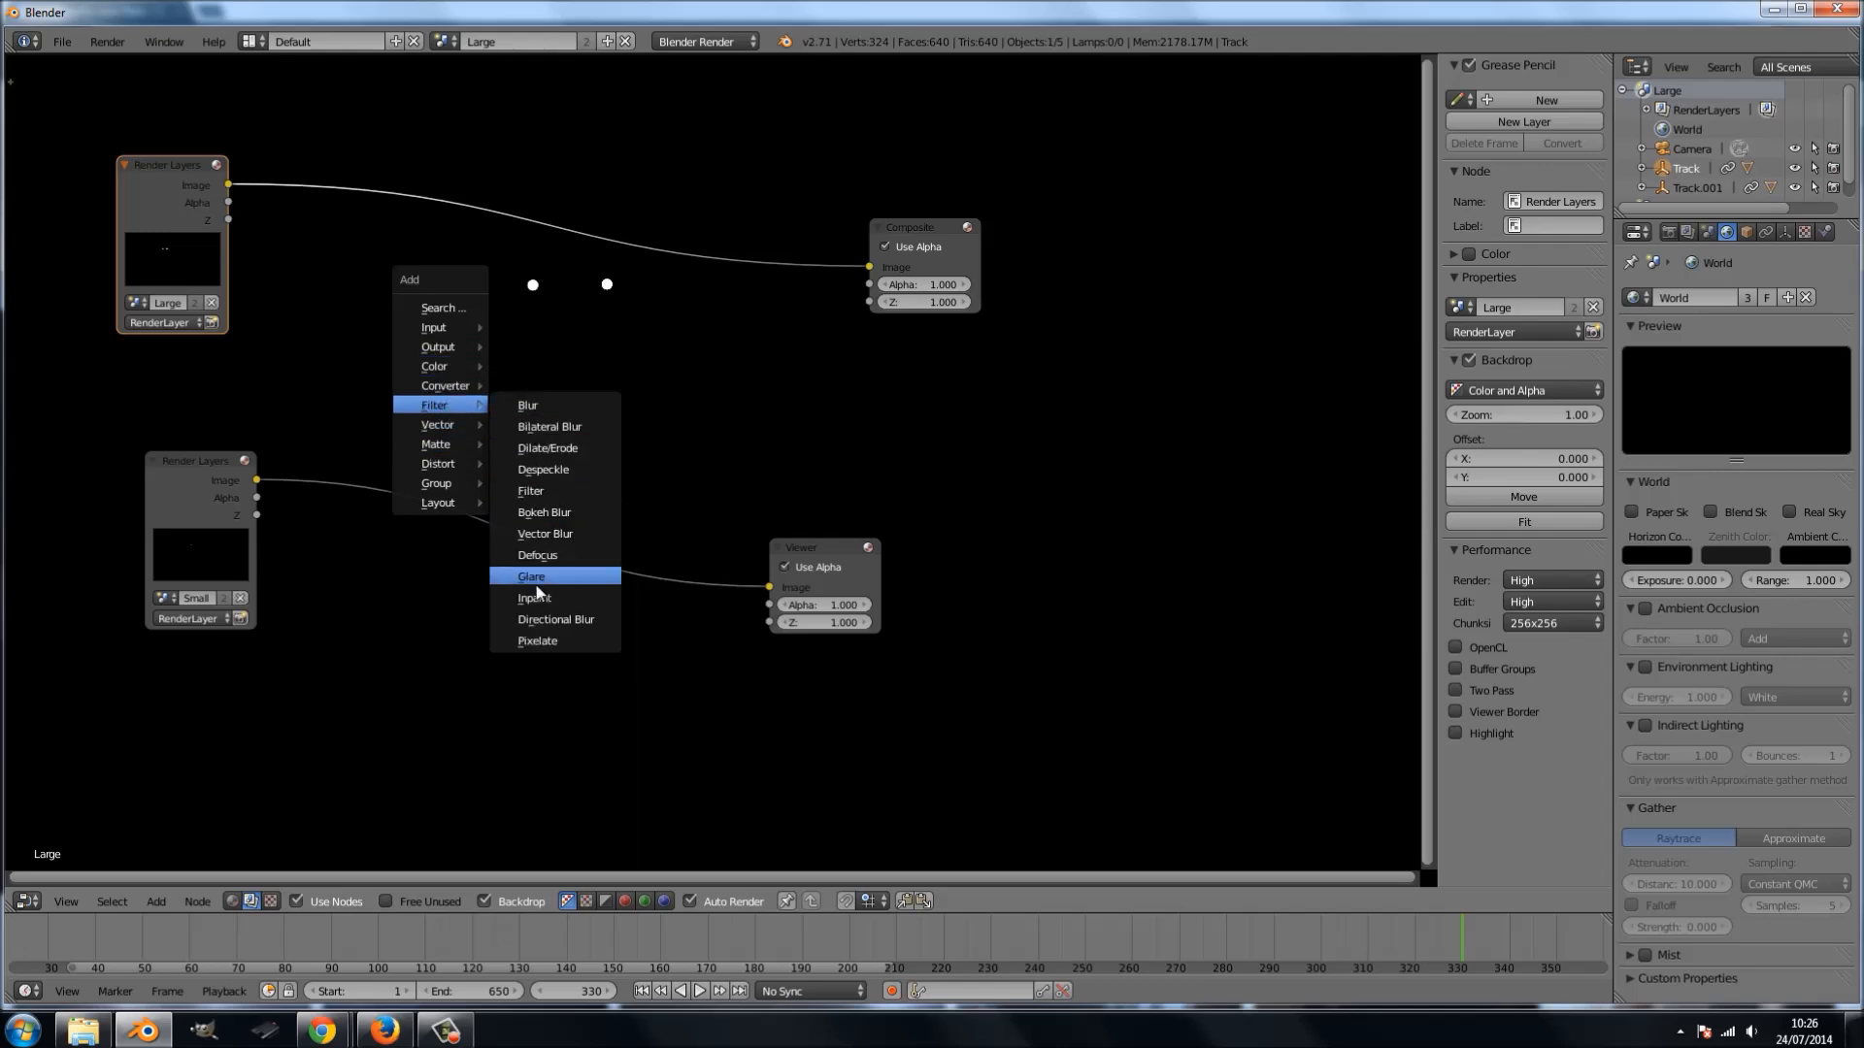
pyautogui.click(553, 582)
pyautogui.click(502, 405)
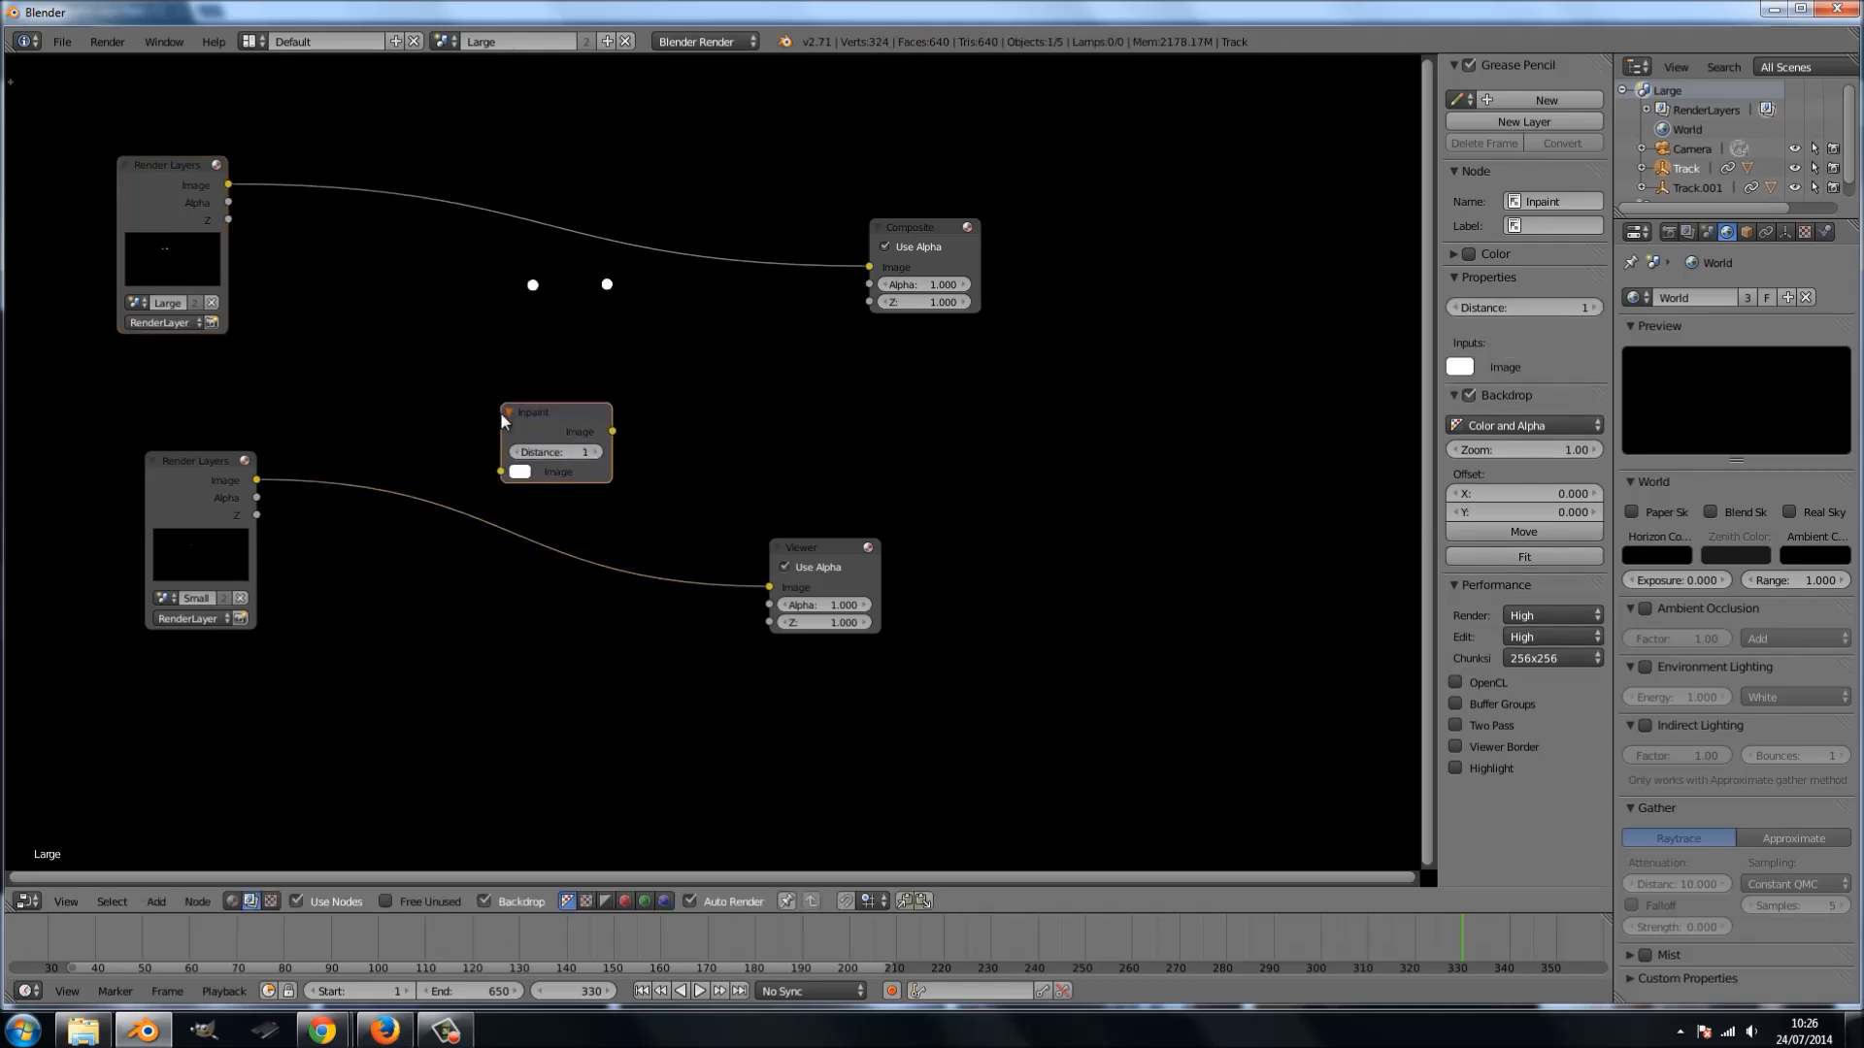
pyautogui.hotkey('ctrl', 'z')
pyautogui.hotkey('ctrl', 'z')
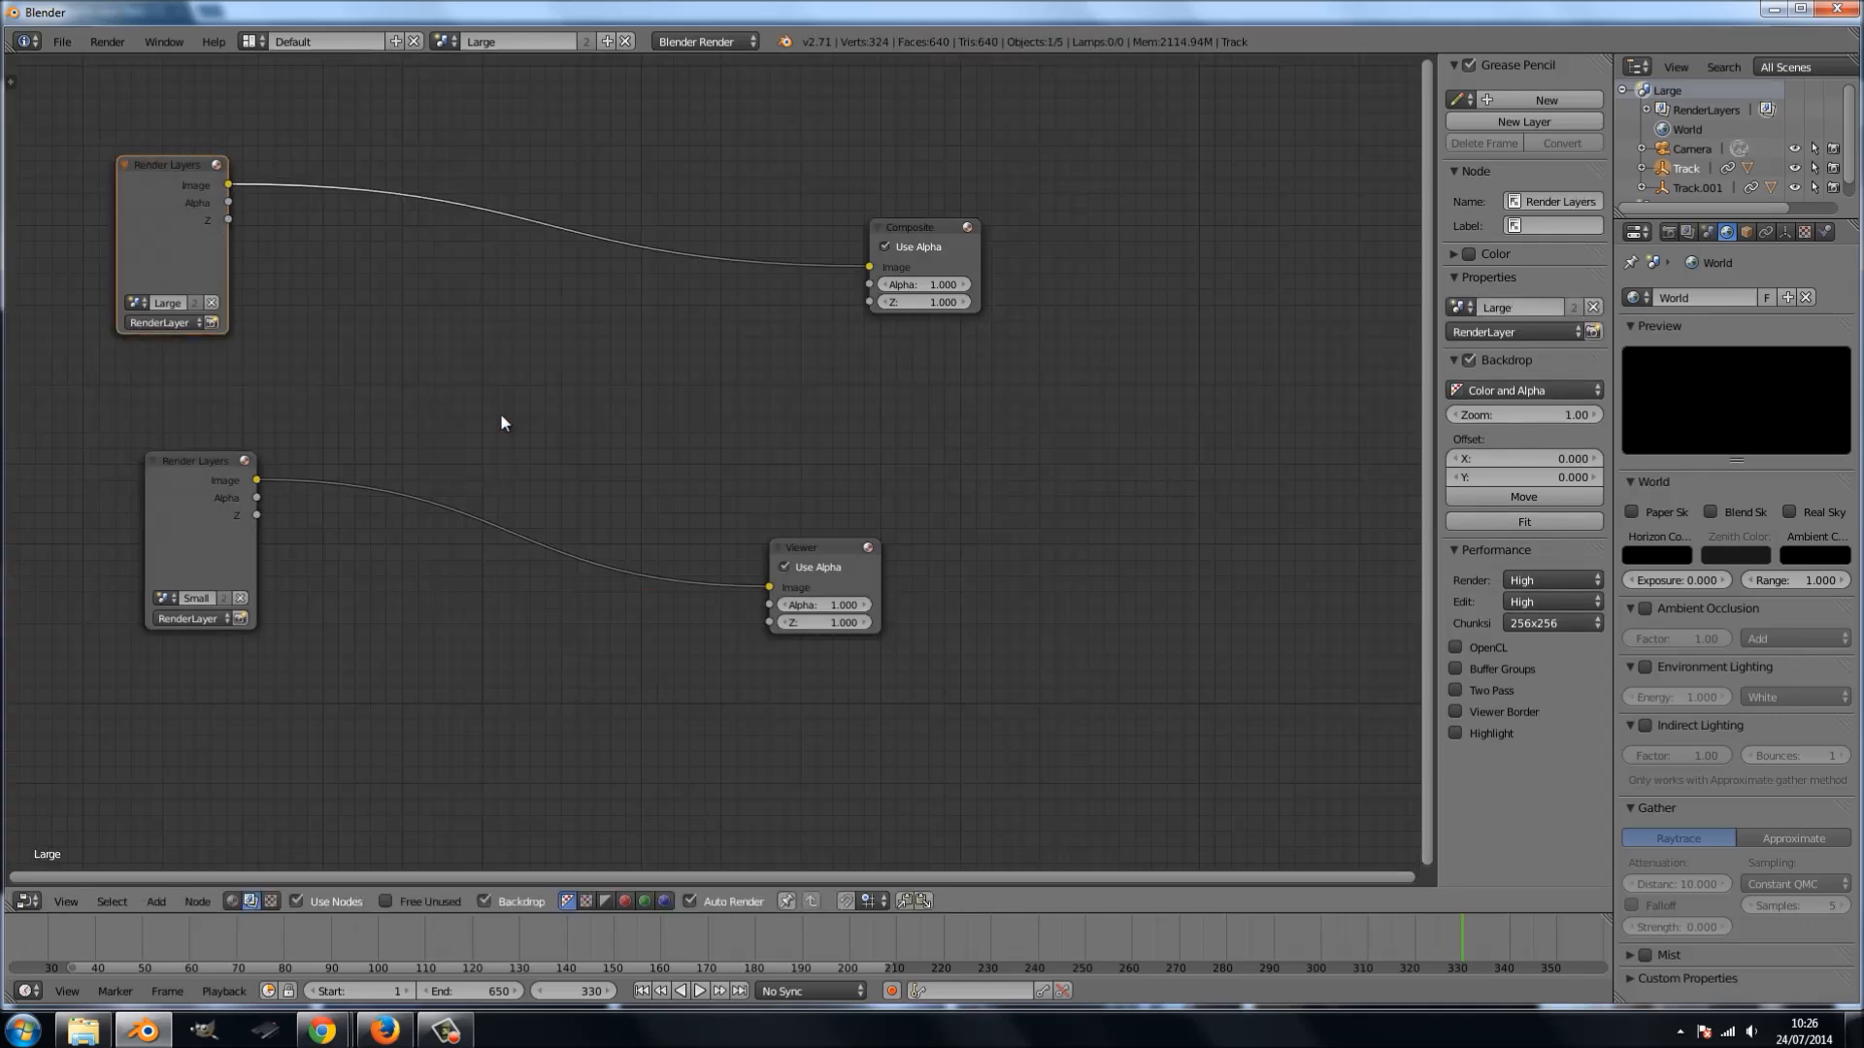
# - Insert a Glare filter node into the link between the Large Render Layers and Composite nodes
pyautogui.hotkey('shift', 'a')
pyautogui.moveTo(503, 417)
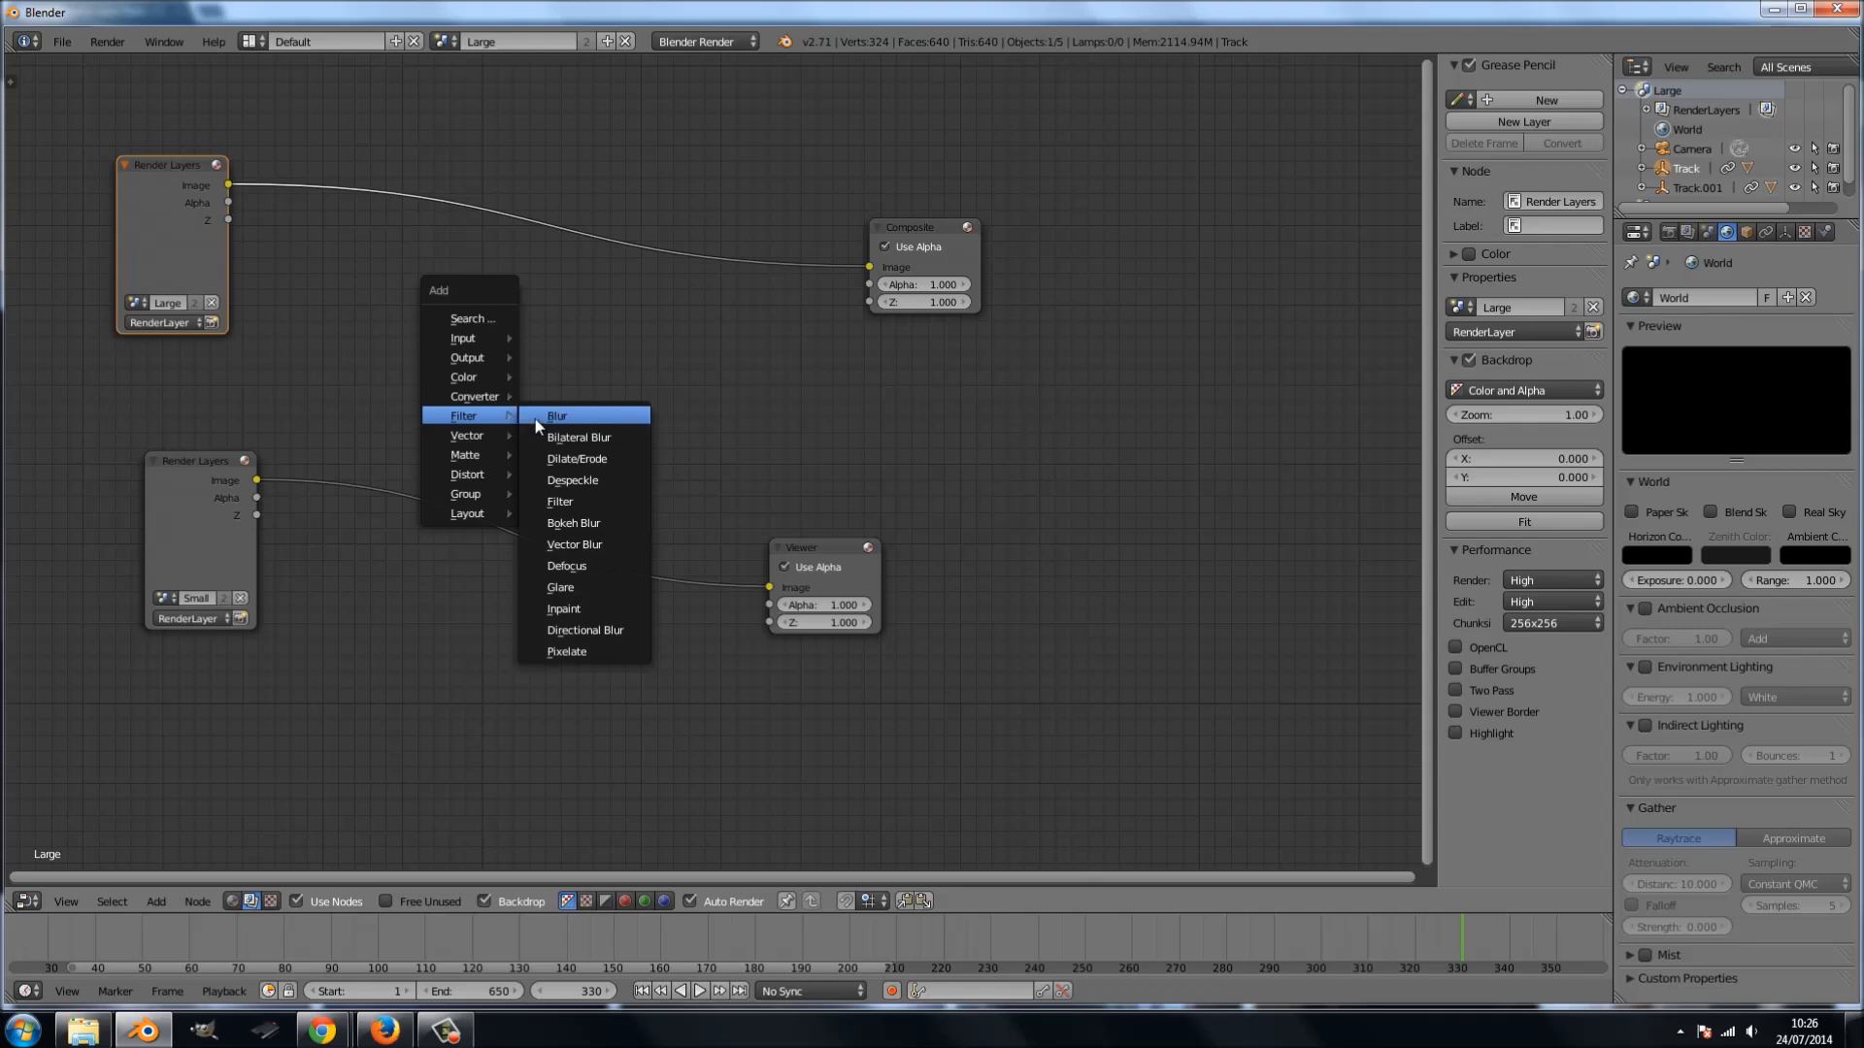
pyautogui.click(452, 167)
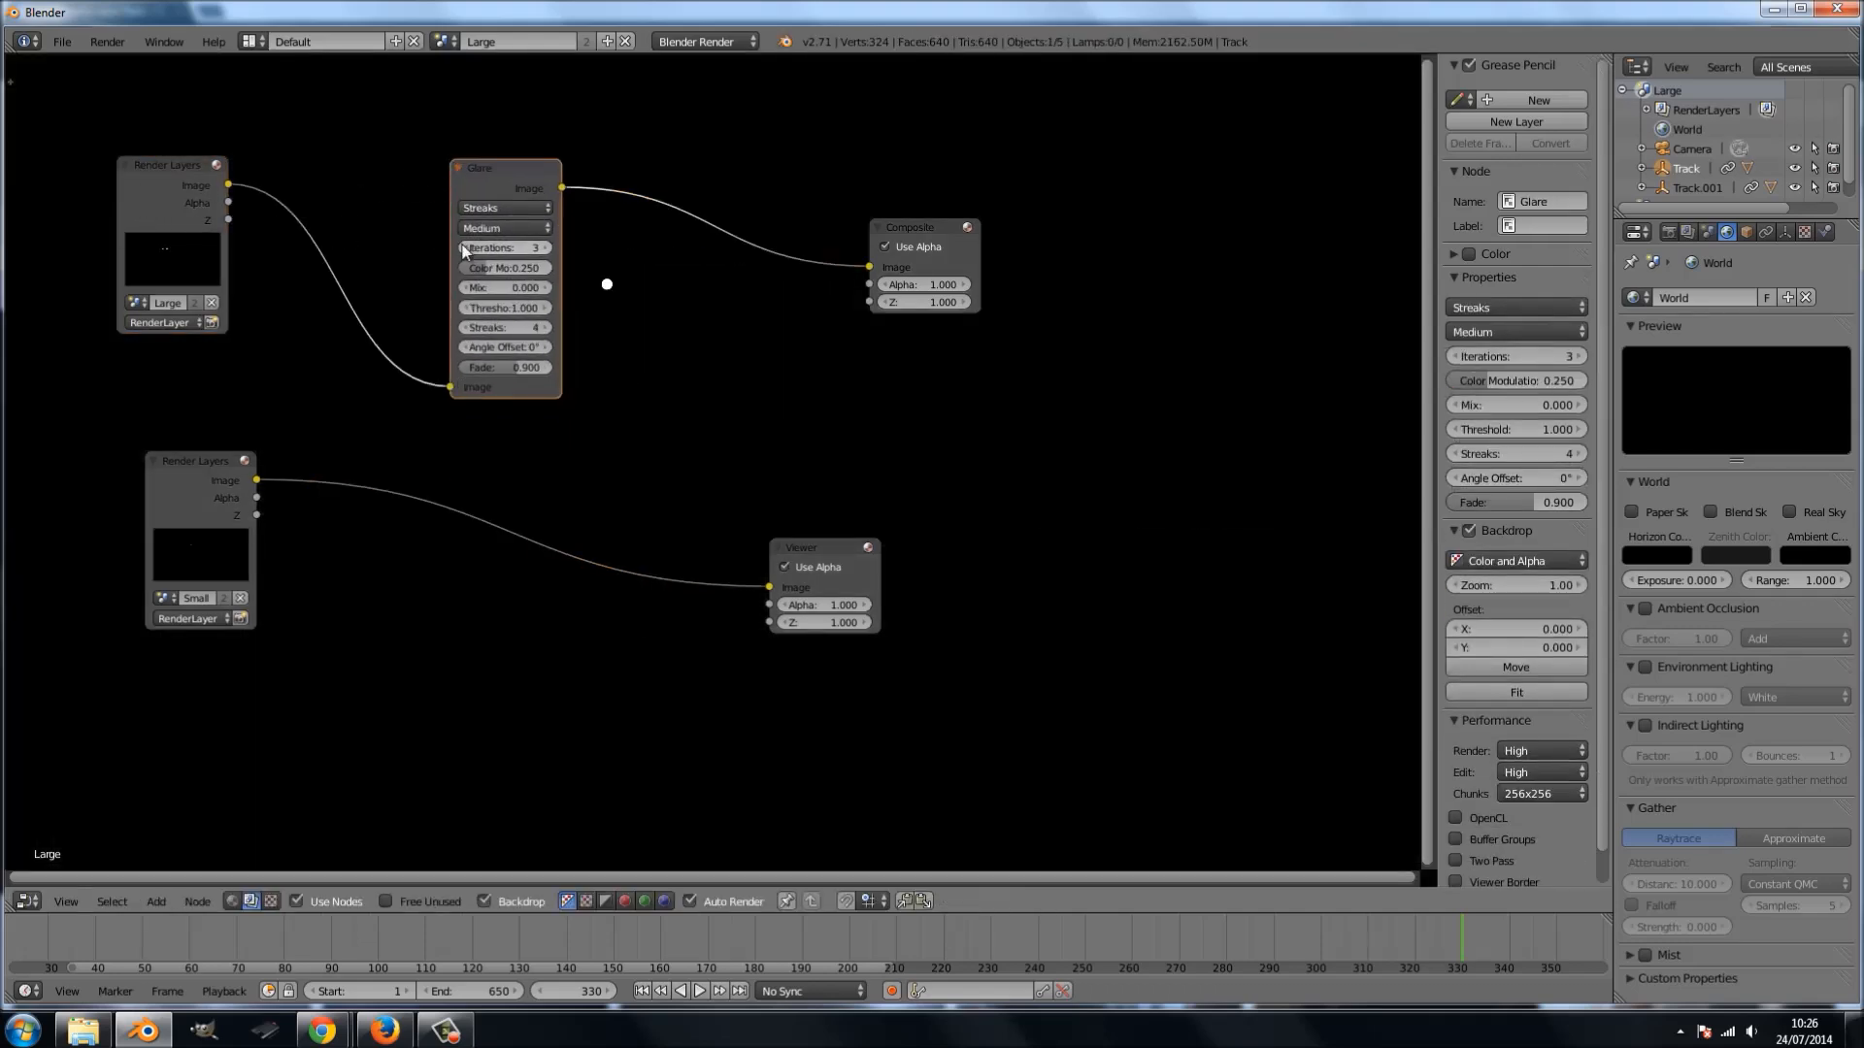
# - Connect the Glare output to the Viewer node and move the Glare node below the eye highlights in the backdrop
pyautogui.moveTo(804, 558); pyautogui.dragTo(816, 468)
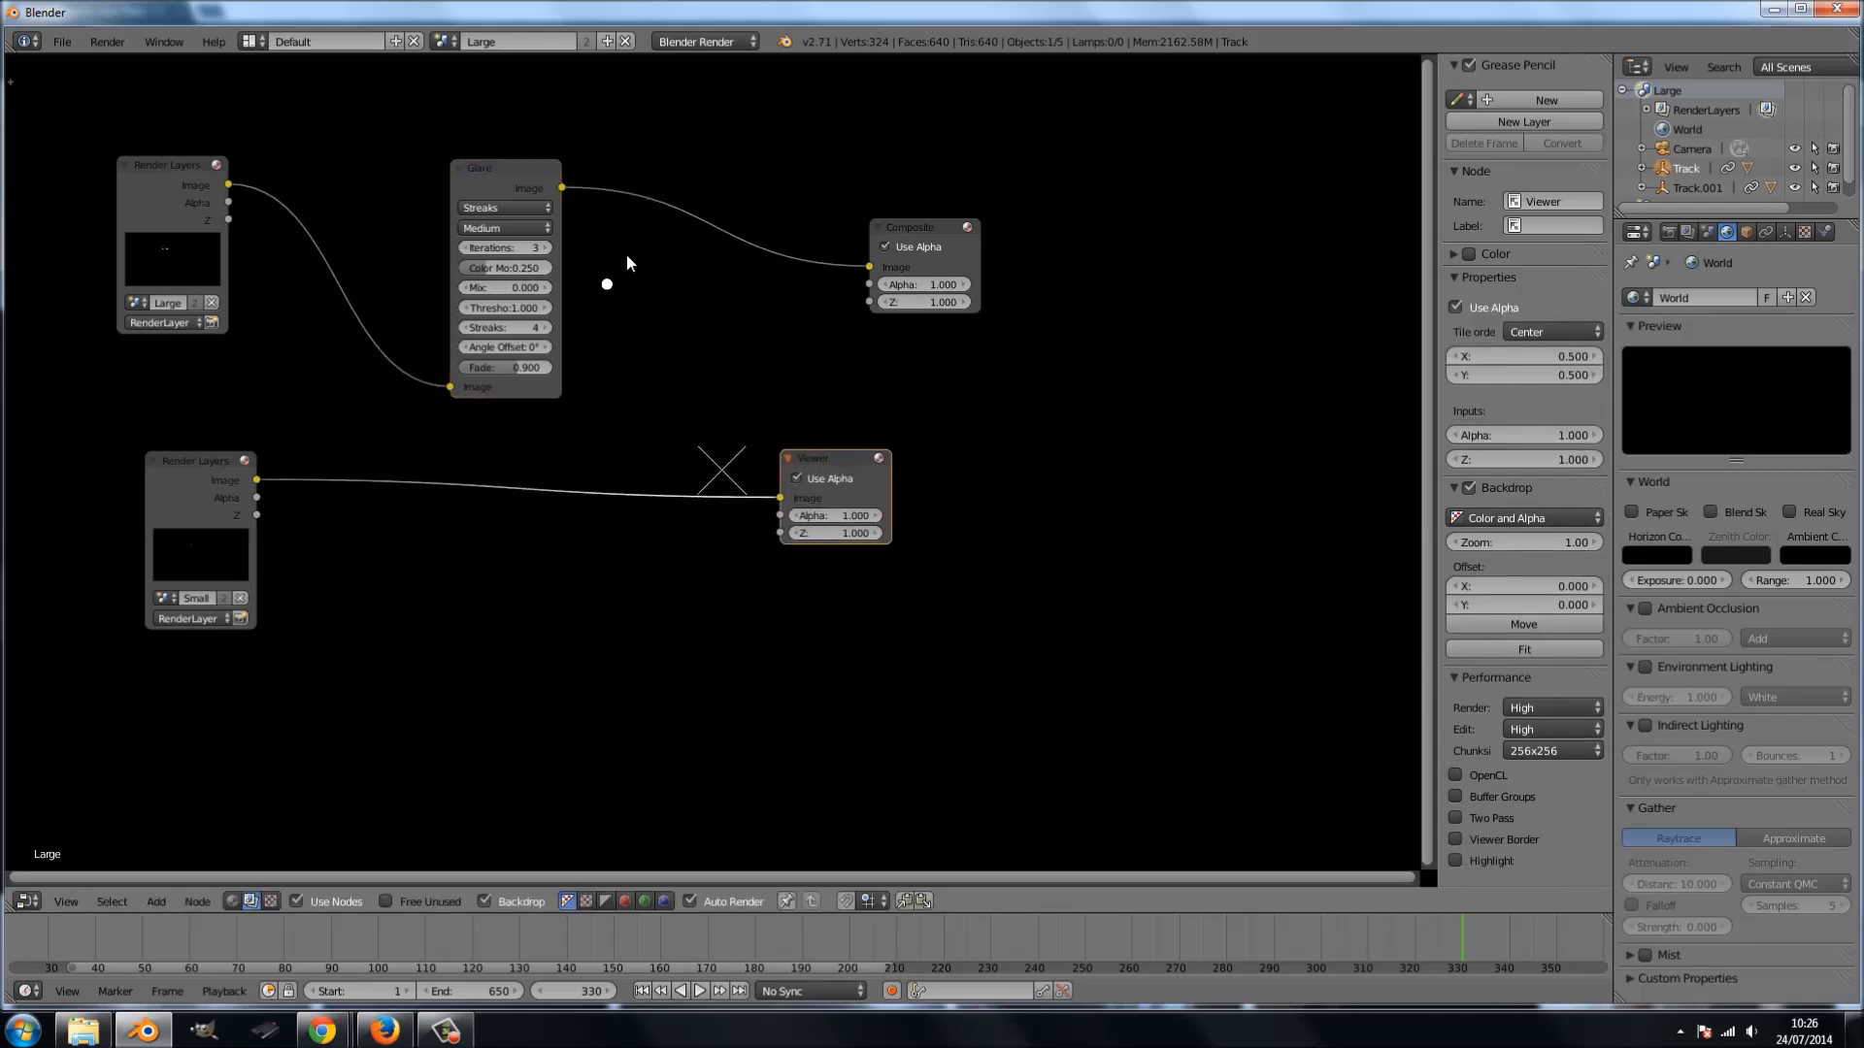
pyautogui.moveTo(561, 188); pyautogui.dragTo(780, 497)
pyautogui.moveTo(503, 173); pyautogui.dragTo(530, 420)
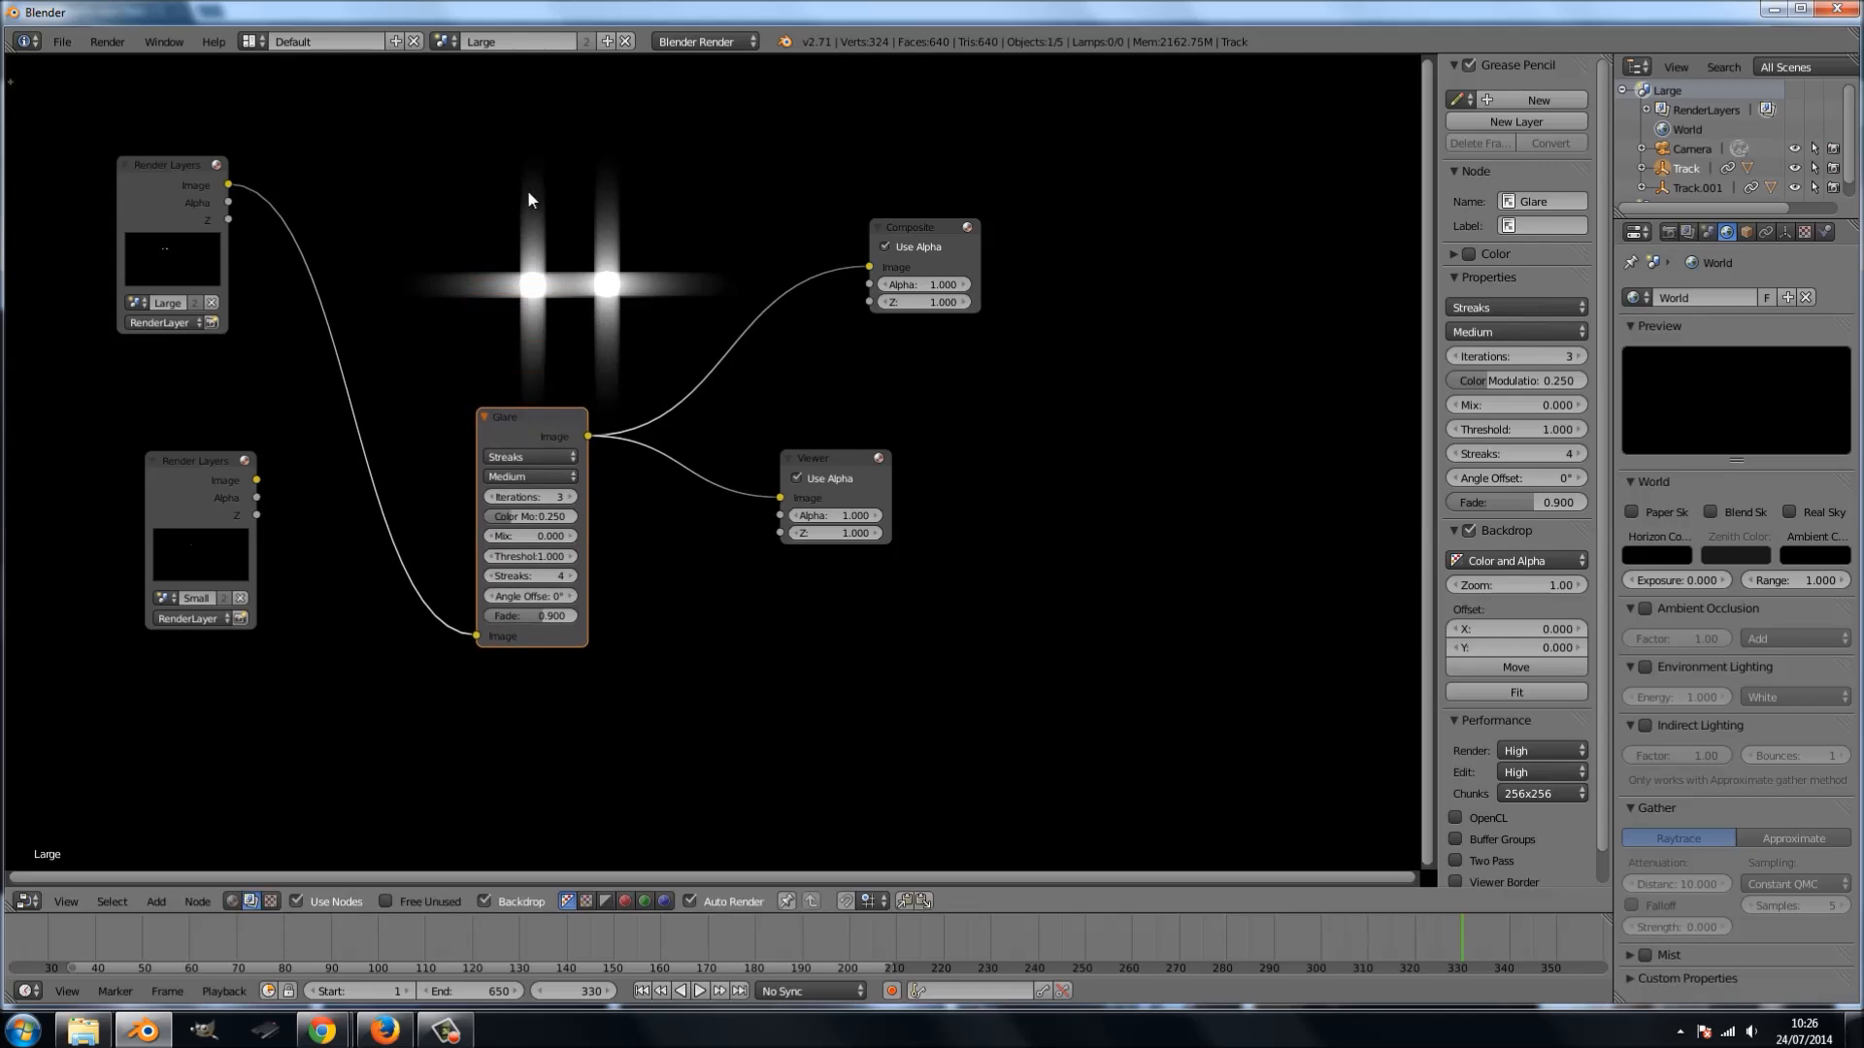
# - Try 16 streaks on the Large scene's Glare node and settle on 2
pyautogui.click(491, 576)
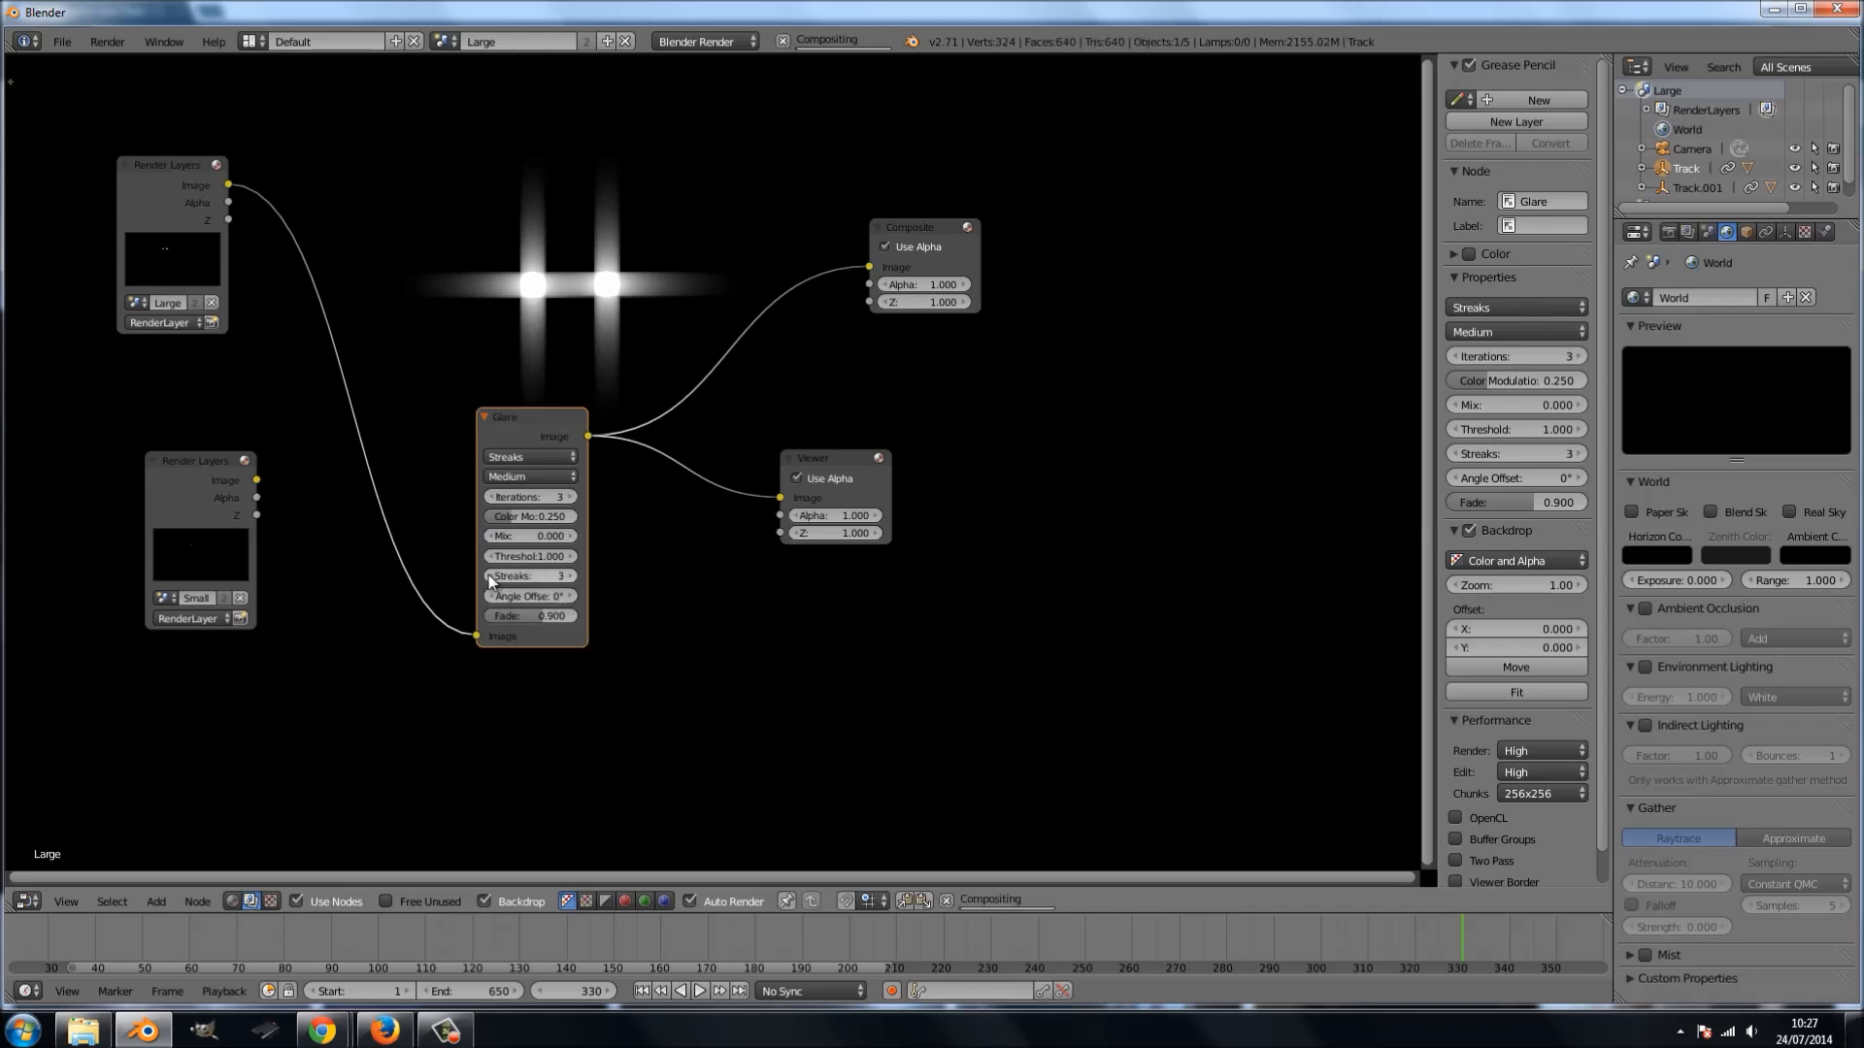
pyautogui.click(491, 576)
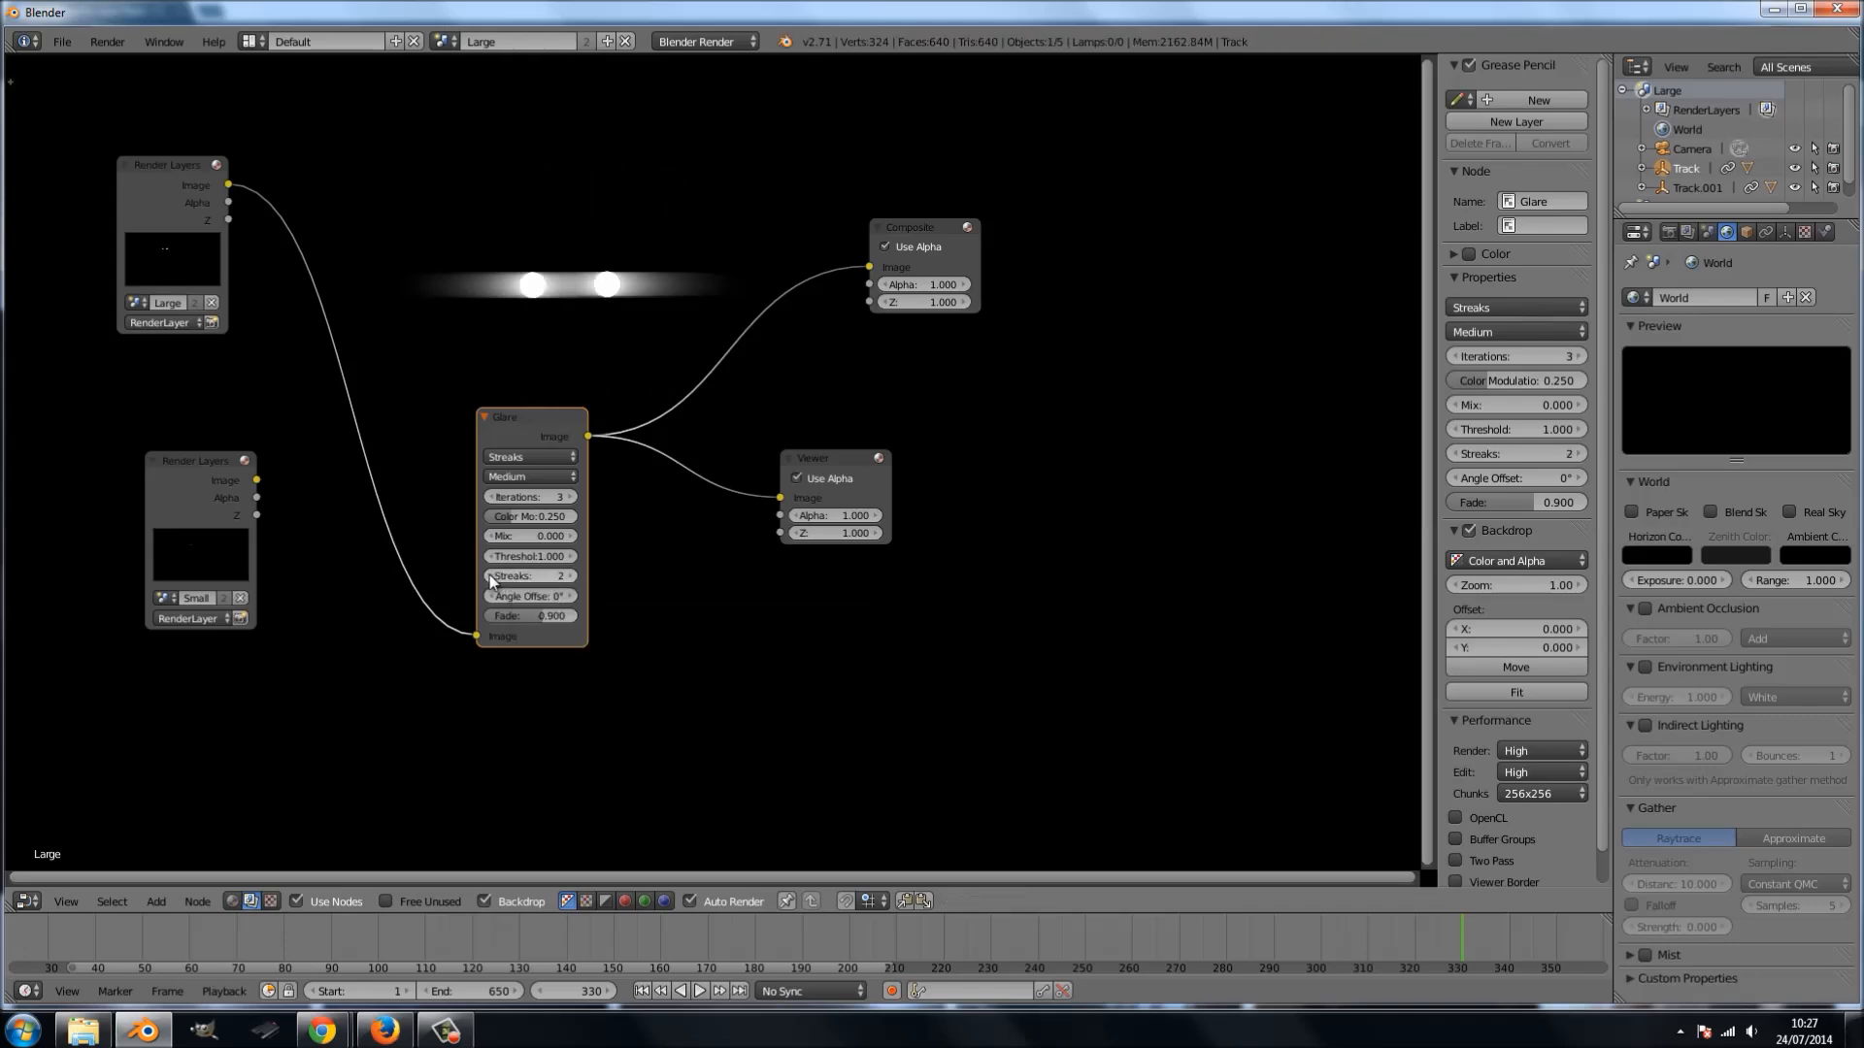
pyautogui.moveTo(502, 583); pyautogui.dragTo(1248, 545)
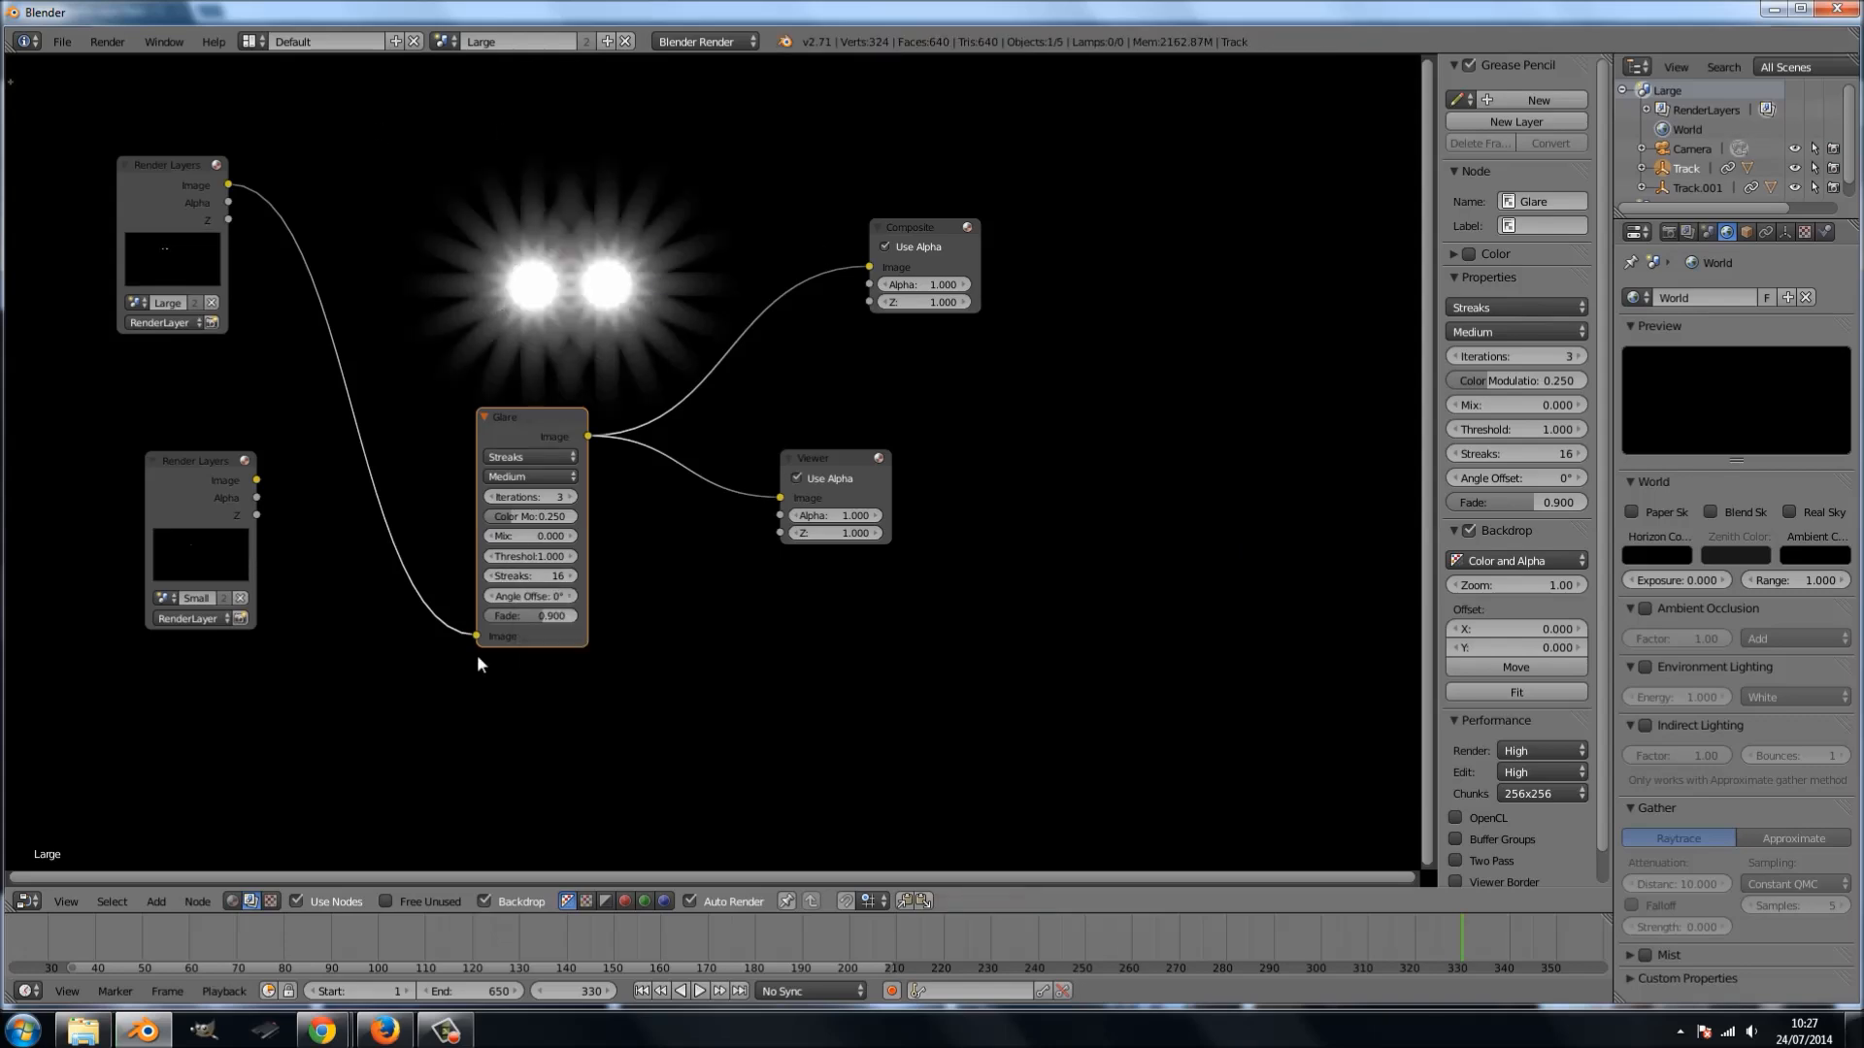
pyautogui.scroll(2, 521, 588)
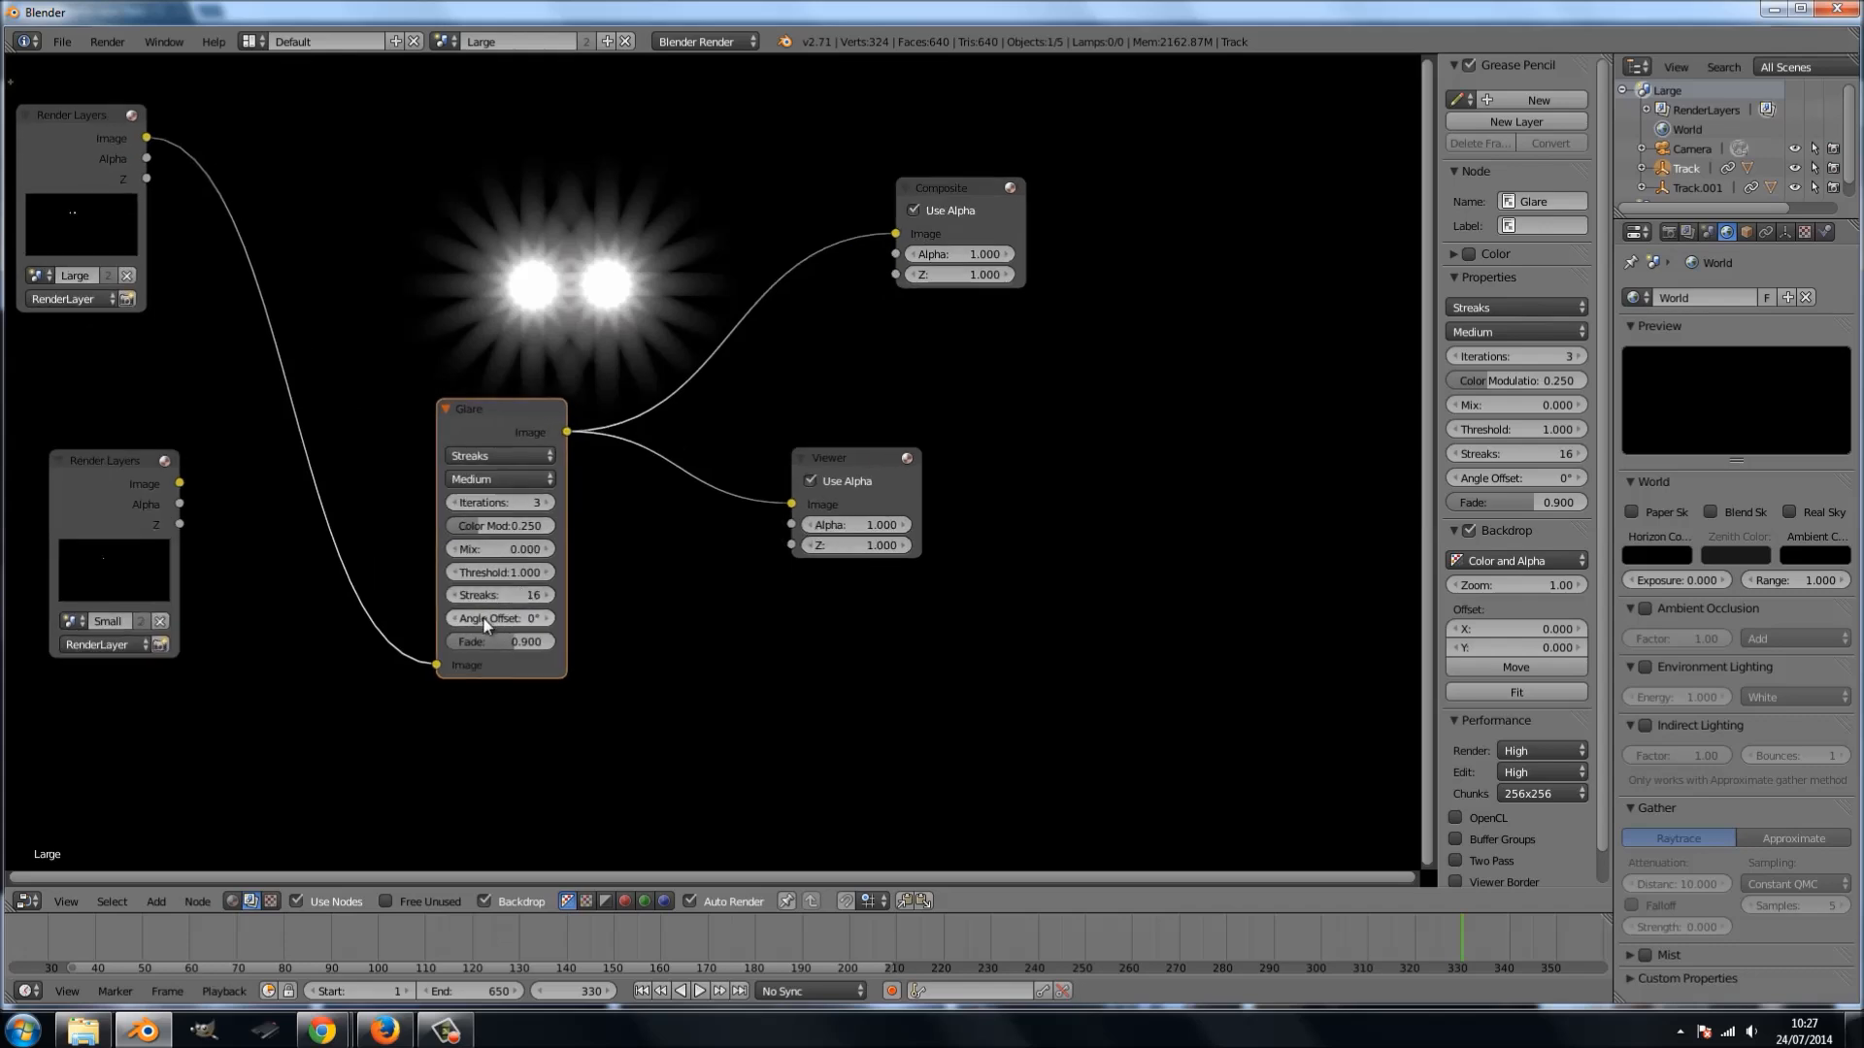
pyautogui.moveTo(477, 626); pyautogui.dragTo(398, 625)
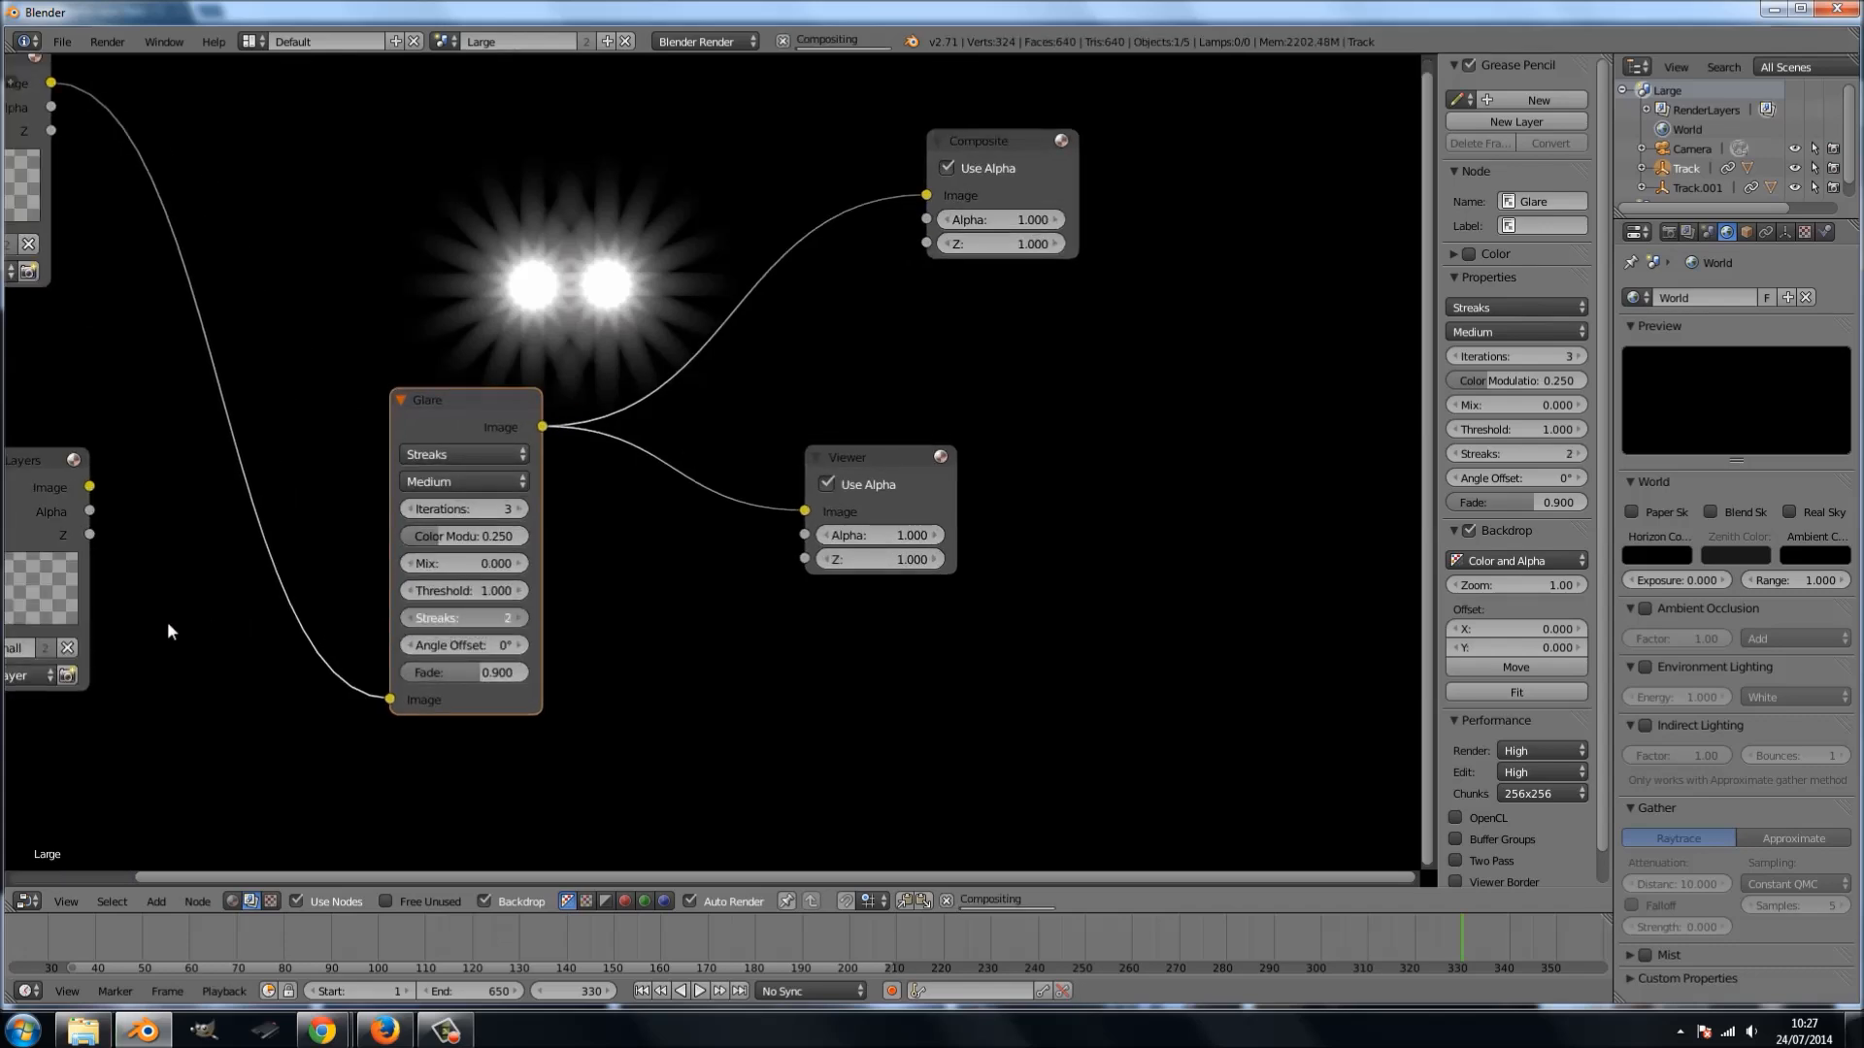
pyautogui.moveTo(178, 631); pyautogui.dragTo(147, 629)
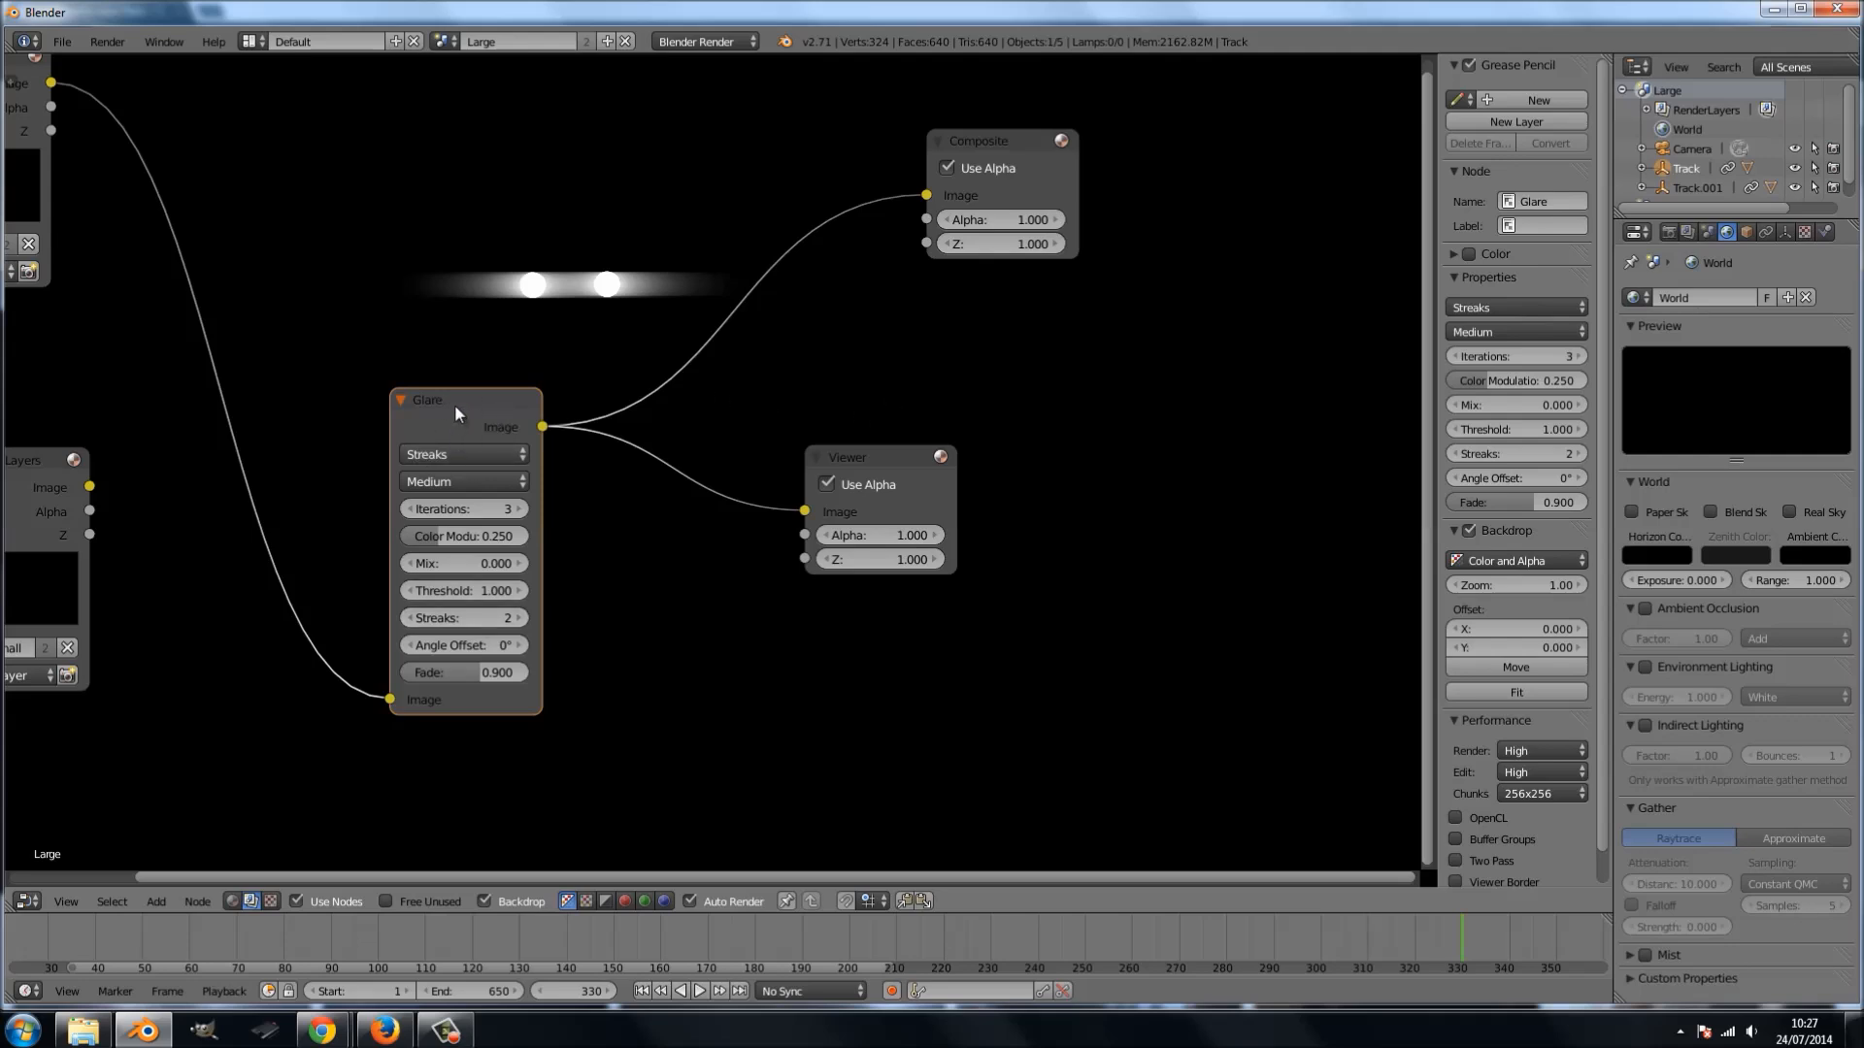
# - Move the Viewer node farther away from the Glare node to free up space between them
pyautogui.moveTo(454, 404); pyautogui.dragTo(455, 385, button='middle')
pyautogui.scroll(2, 665, 647)
pyautogui.moveTo(650, 615); pyautogui.dragTo(617, 482, button='middle')
pyautogui.scroll(-3, 627, 532)
pyautogui.scroll(-1, 627, 541)
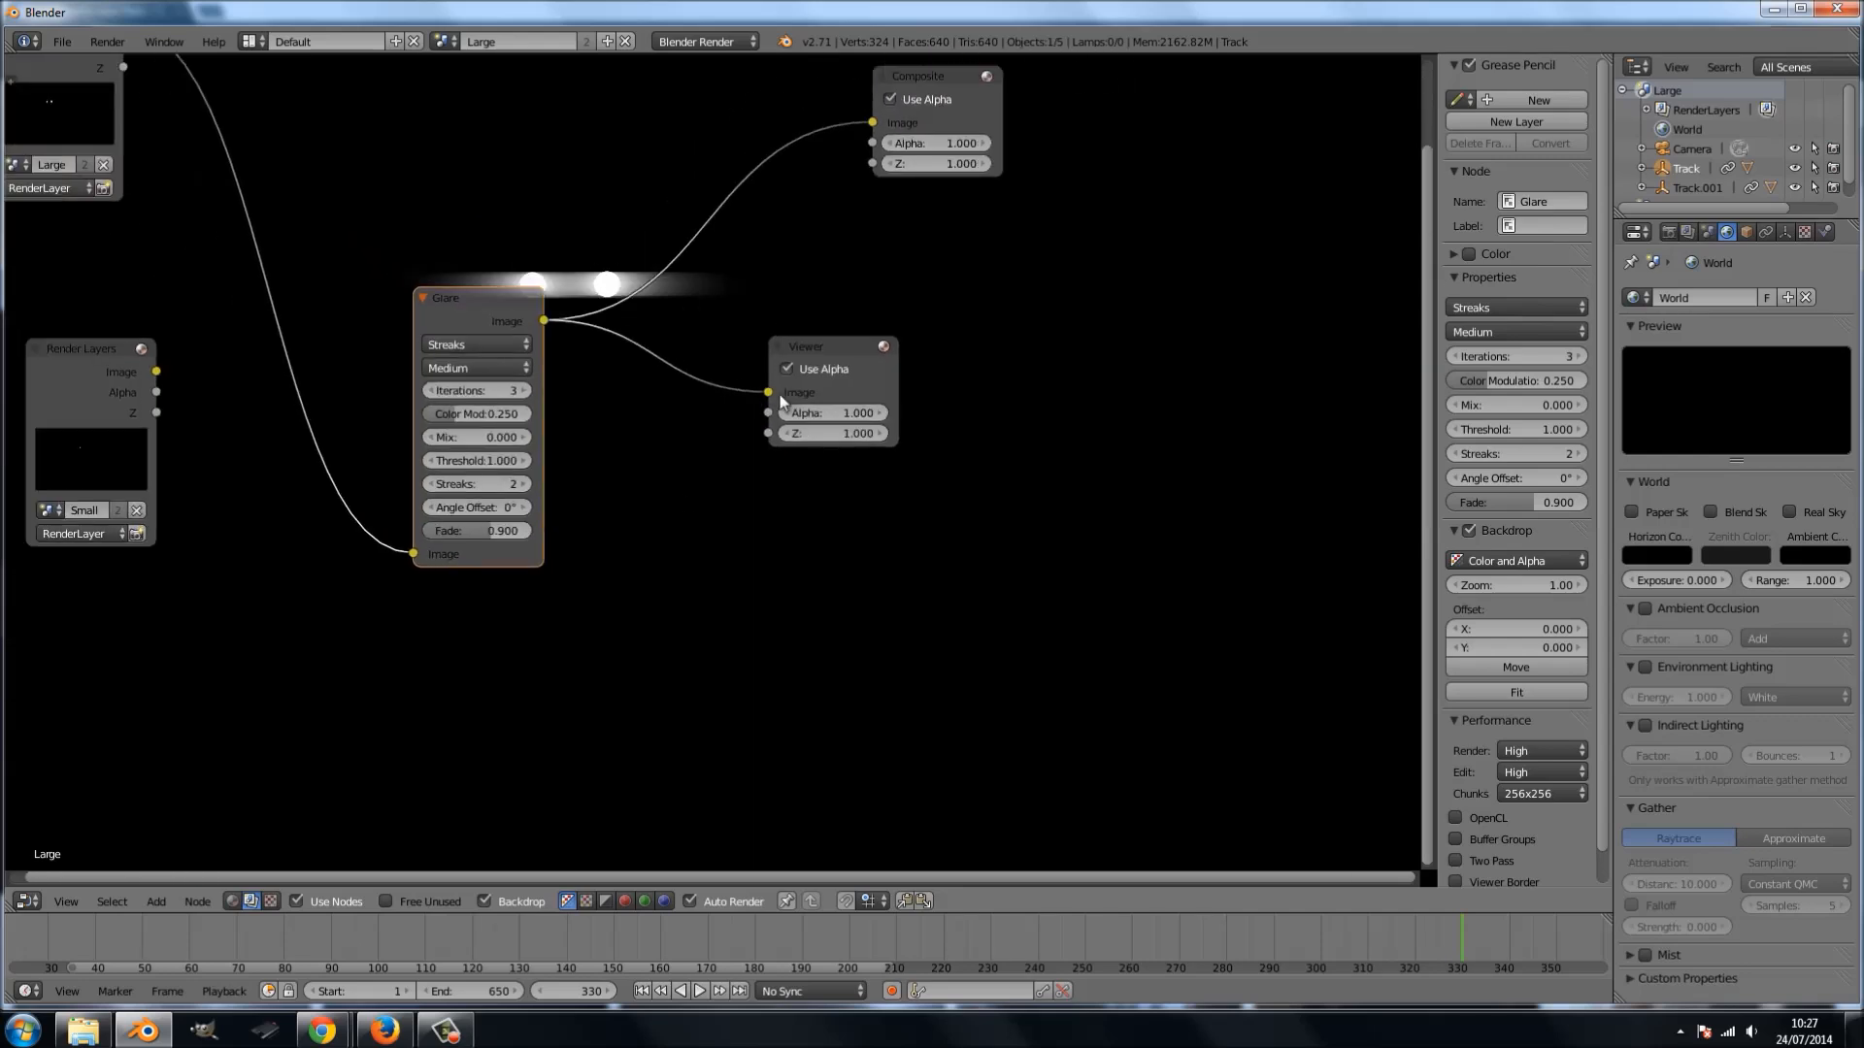
pyautogui.moveTo(825, 346); pyautogui.dragTo(980, 335)
pyautogui.scroll(-3, 893, 478)
pyautogui.moveTo(837, 553); pyautogui.dragTo(779, 516, button='middle')
# - Duplicate the Glare node below the original and link the Small Render Layers image through the copy to the Viewer
pyautogui.click(450, 306)
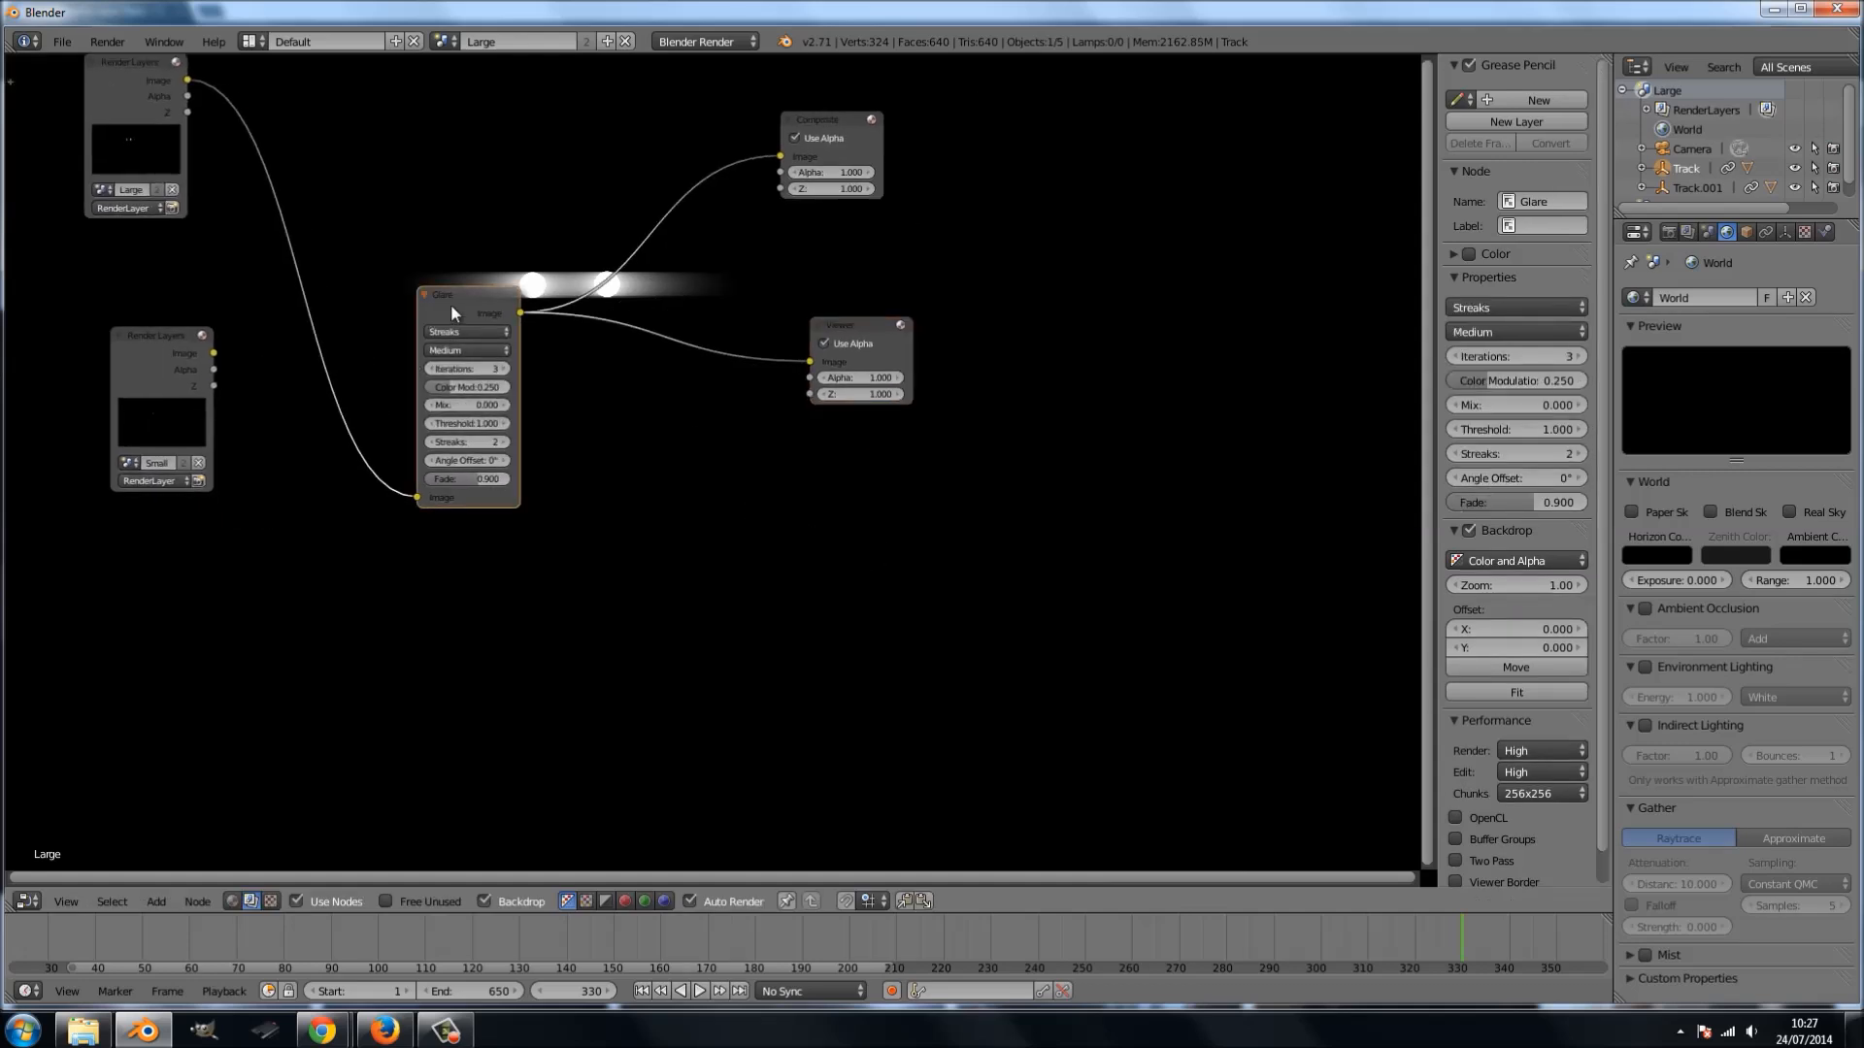
pyautogui.hotkey('shift', 'd')
pyautogui.click(414, 521)
pyautogui.moveTo(213, 353); pyautogui.dragTo(414, 755)
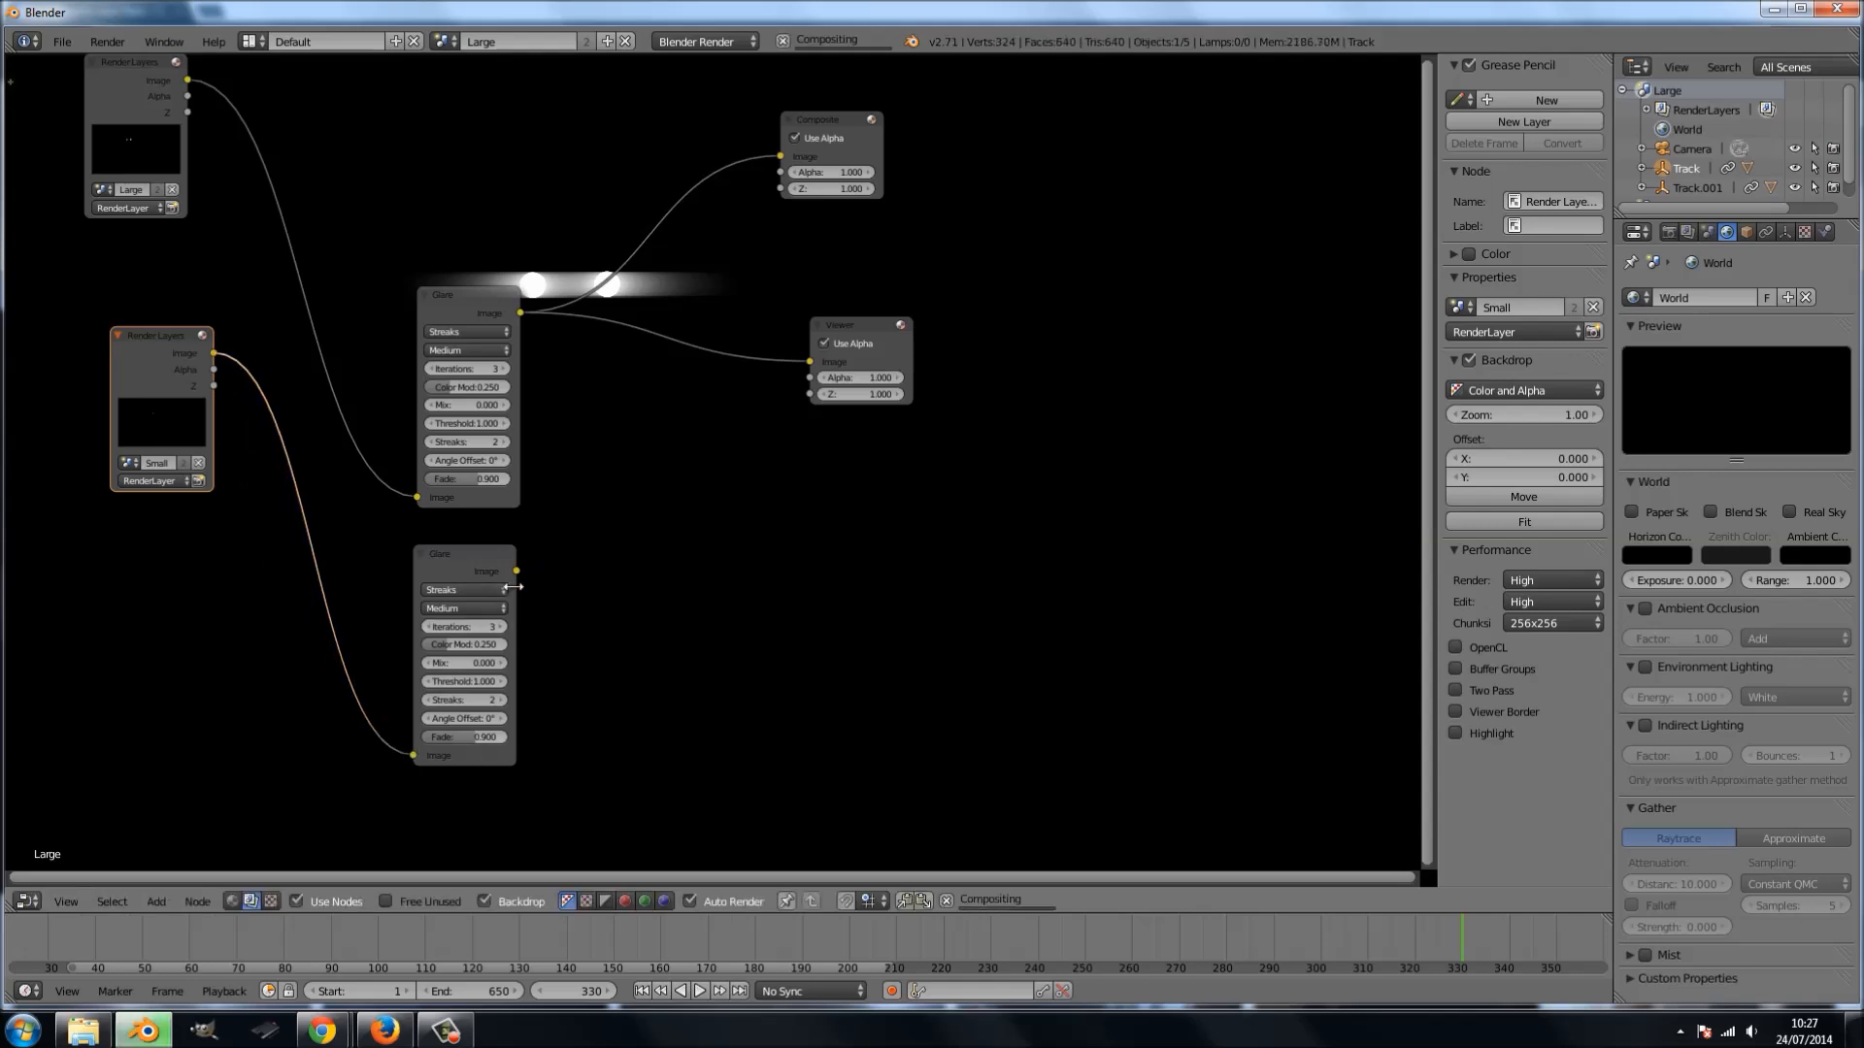
pyautogui.moveTo(516, 570); pyautogui.dragTo(805, 364)
# - Disconnect the Composite node and connect the Large scene's Glare output to the Viewer node
pyautogui.moveTo(469, 308); pyautogui.dragTo(499, 250)
pyautogui.moveTo(589, 450); pyautogui.dragTo(452, 585, button='middle')
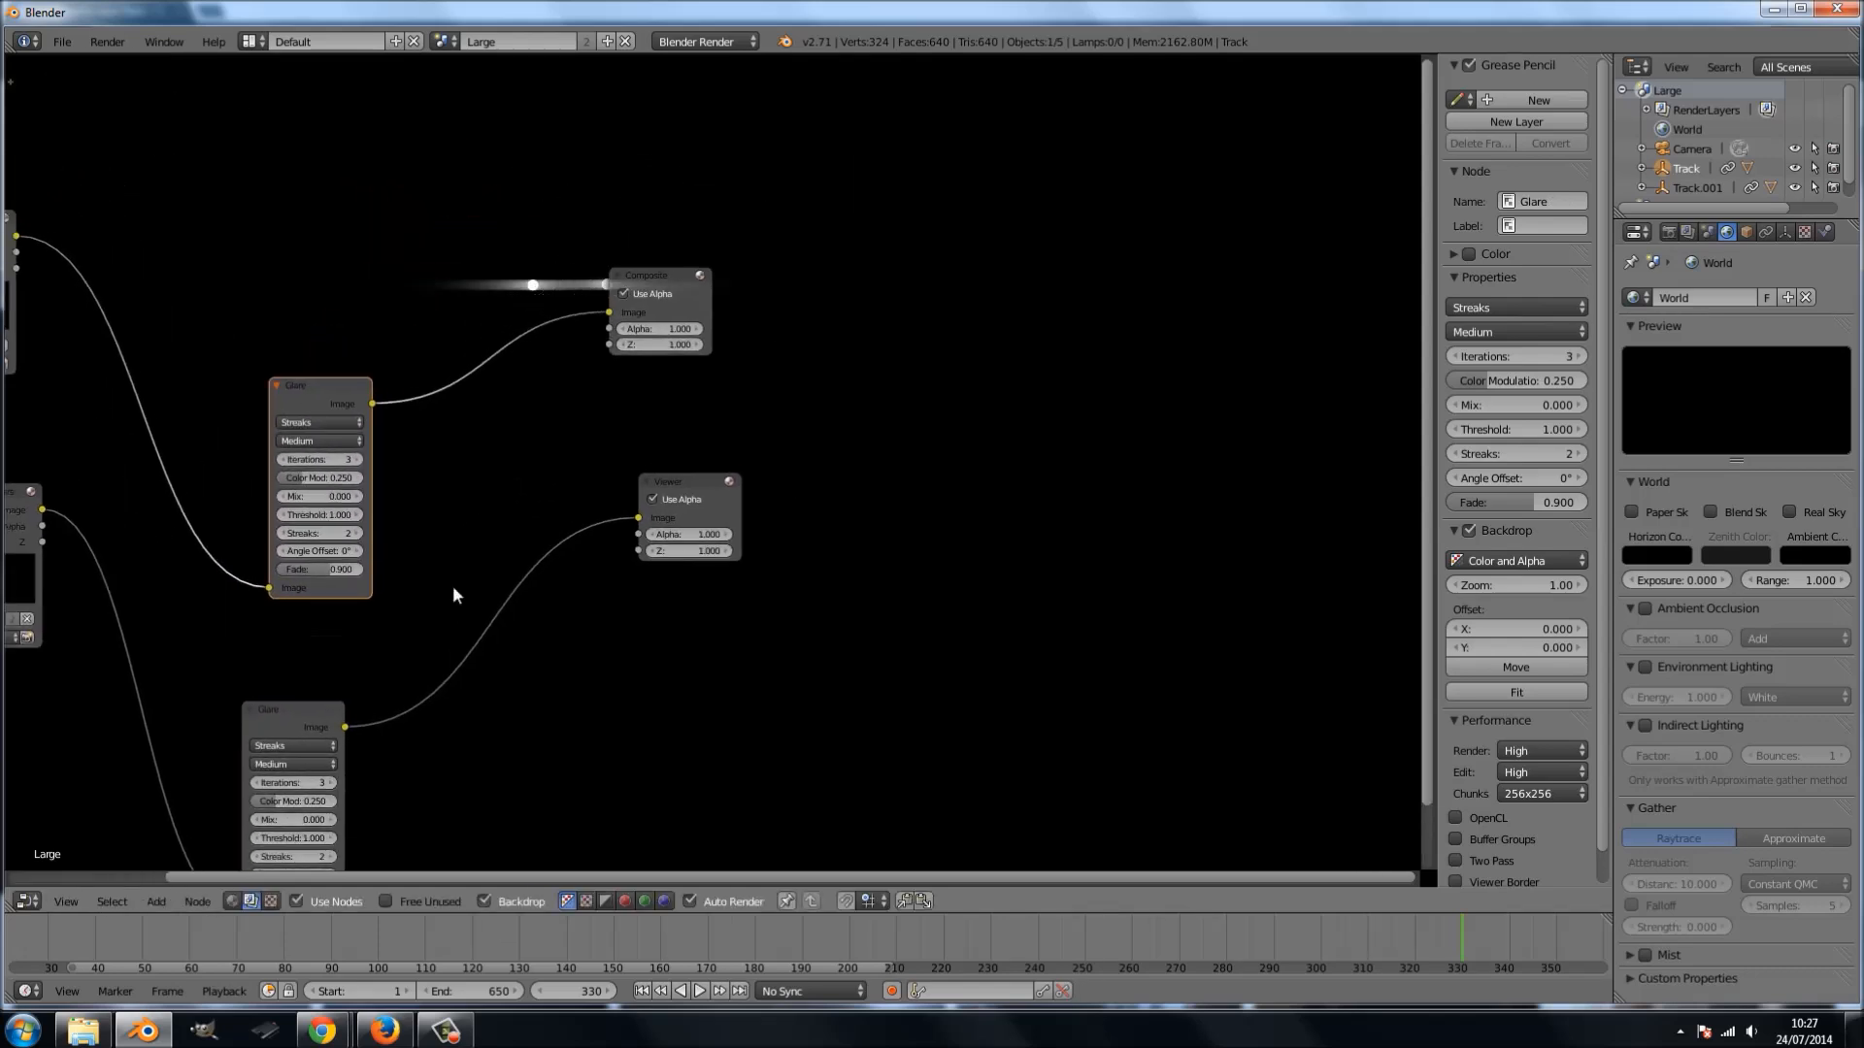
pyautogui.moveTo(609, 313); pyautogui.dragTo(602, 507)
pyautogui.moveTo(375, 404); pyautogui.dragTo(917, 533)
# - Insert a Color Balance node into the link between the Large scene's Glare node and the Viewer
pyautogui.hotkey('shift', 'a')
pyautogui.moveTo(719, 561)
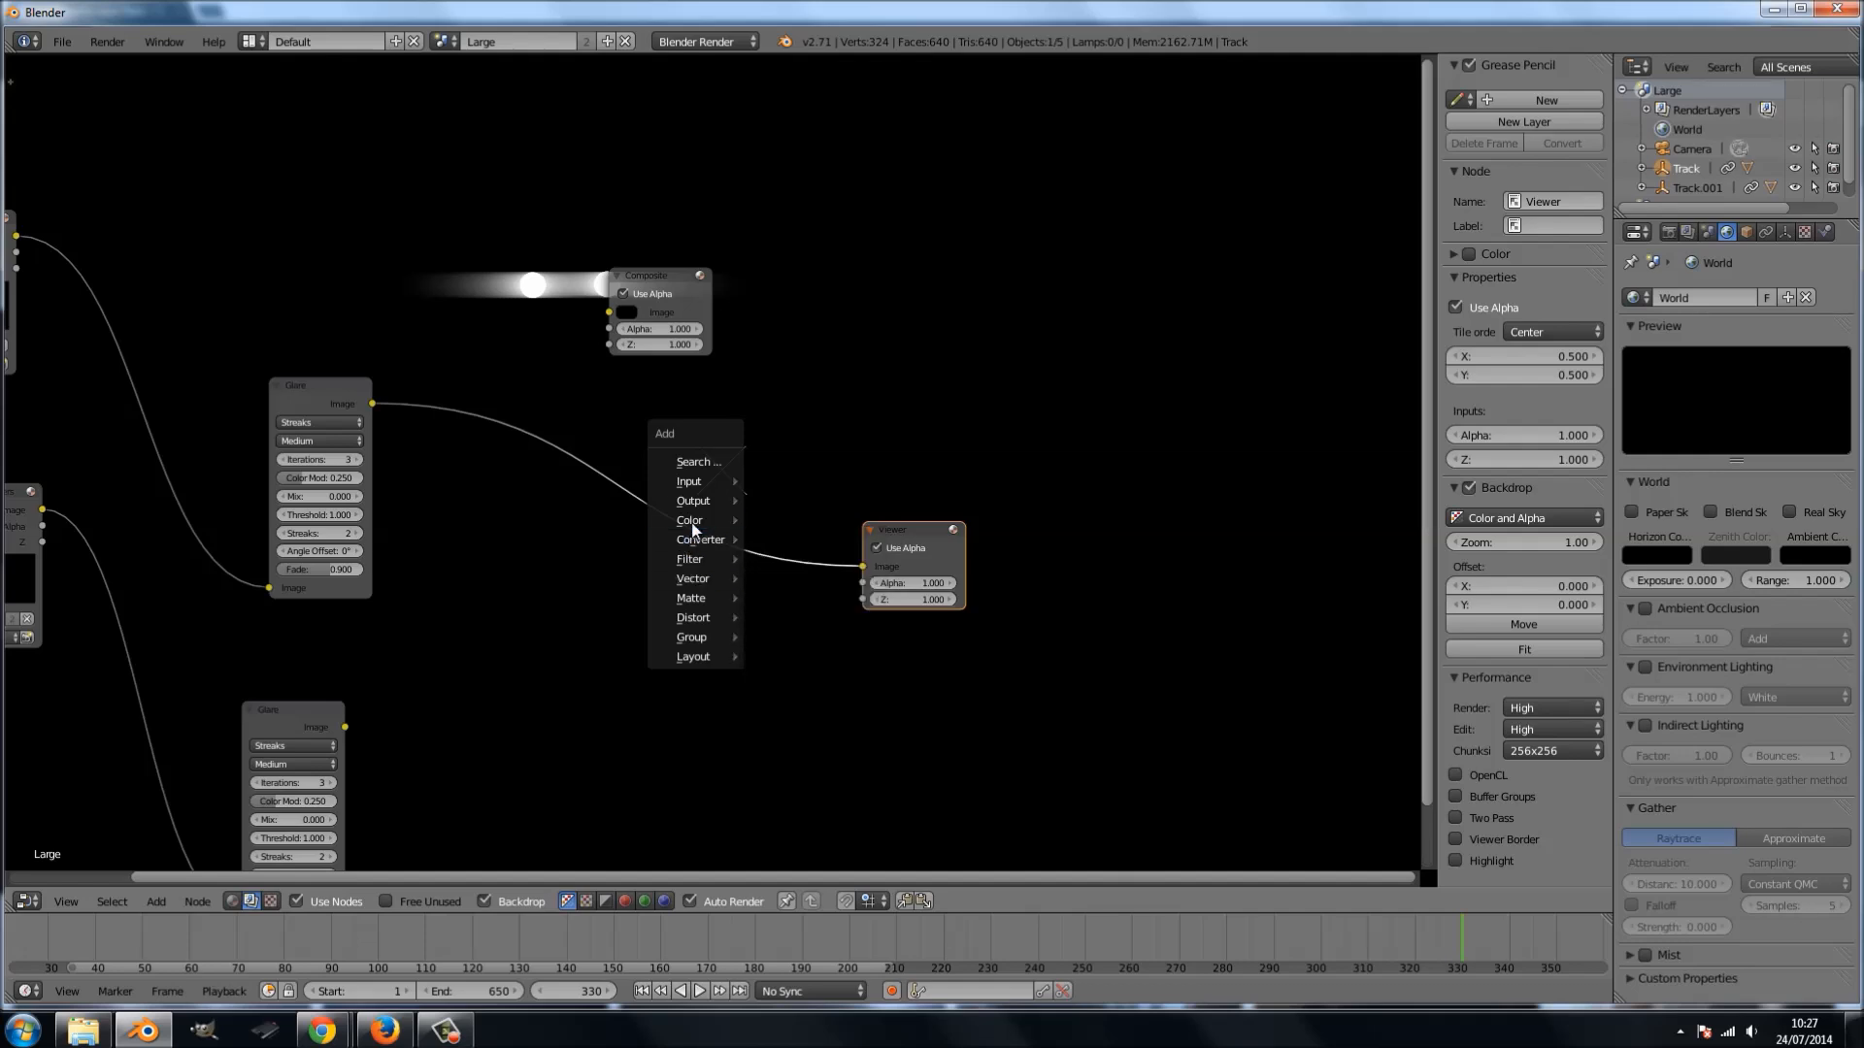
pyautogui.moveTo(707, 524)
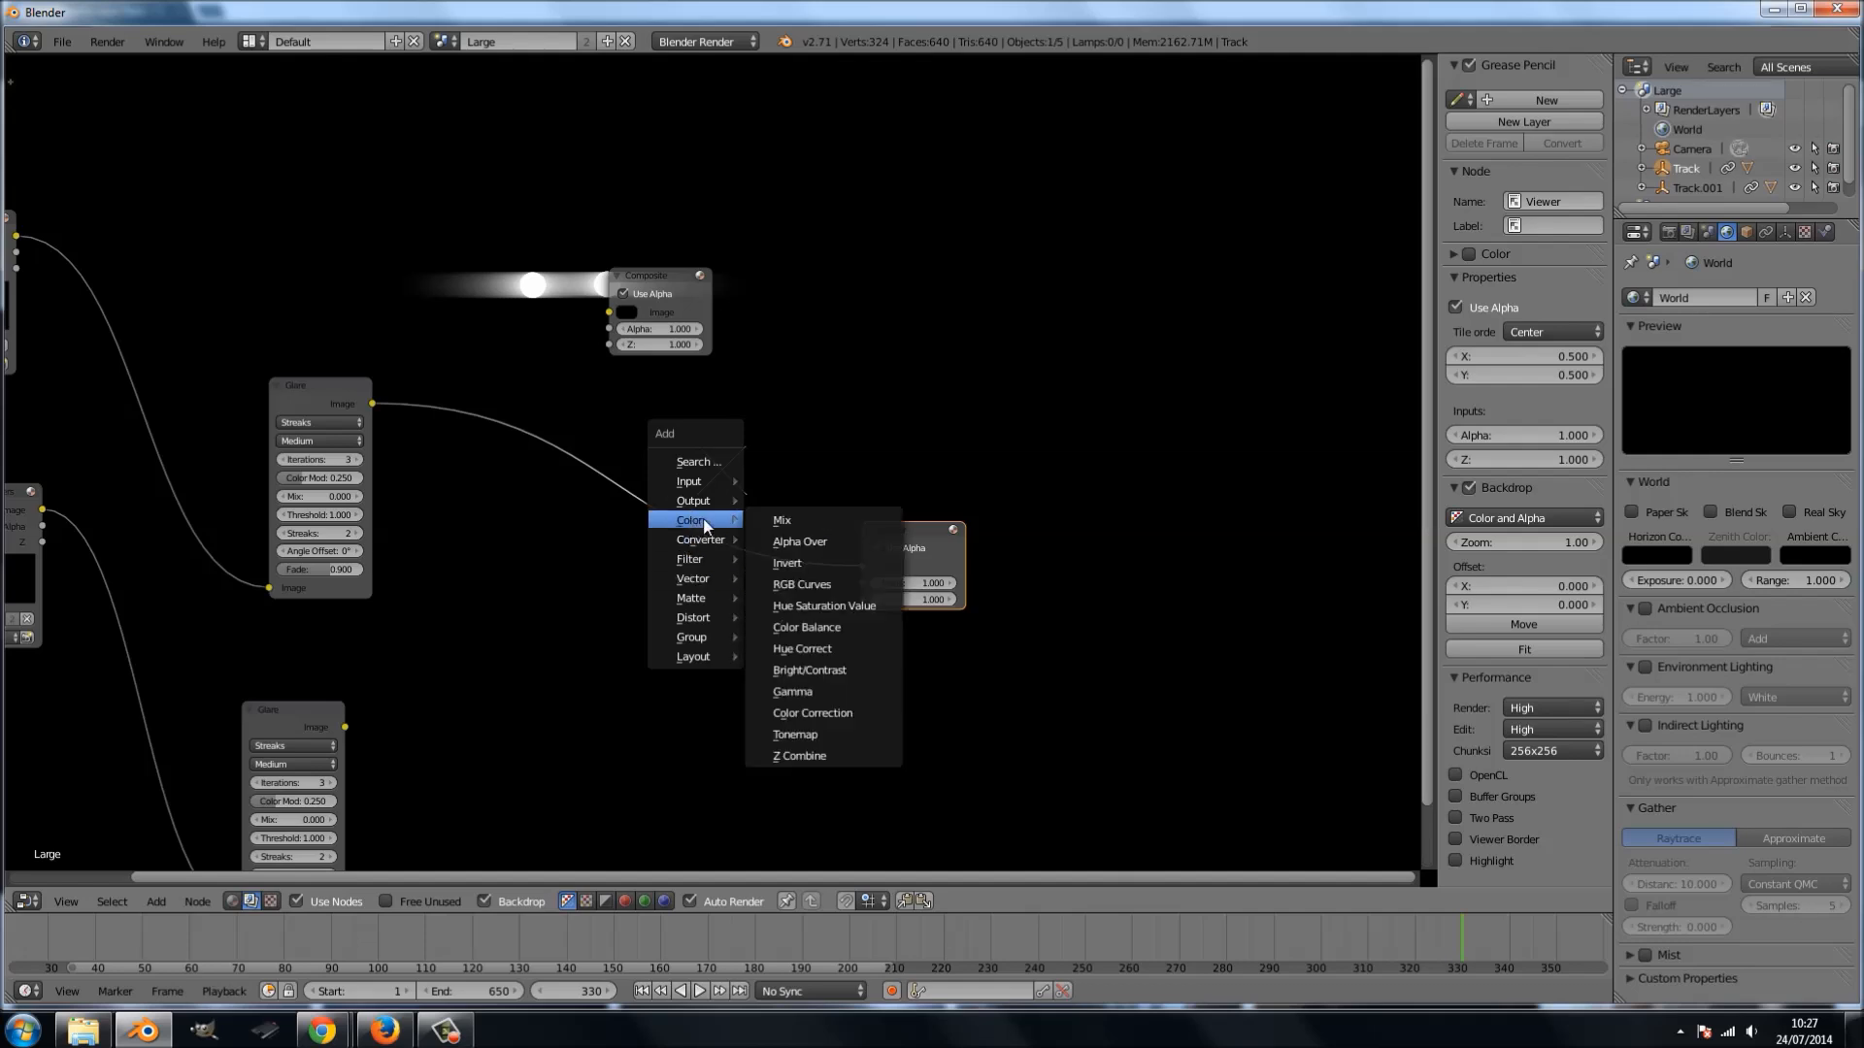
pyautogui.click(803, 629)
pyautogui.click(463, 421)
pyautogui.moveTo(673, 699); pyautogui.dragTo(743, 638, button='middle')
pyautogui.scroll(2, 742, 638)
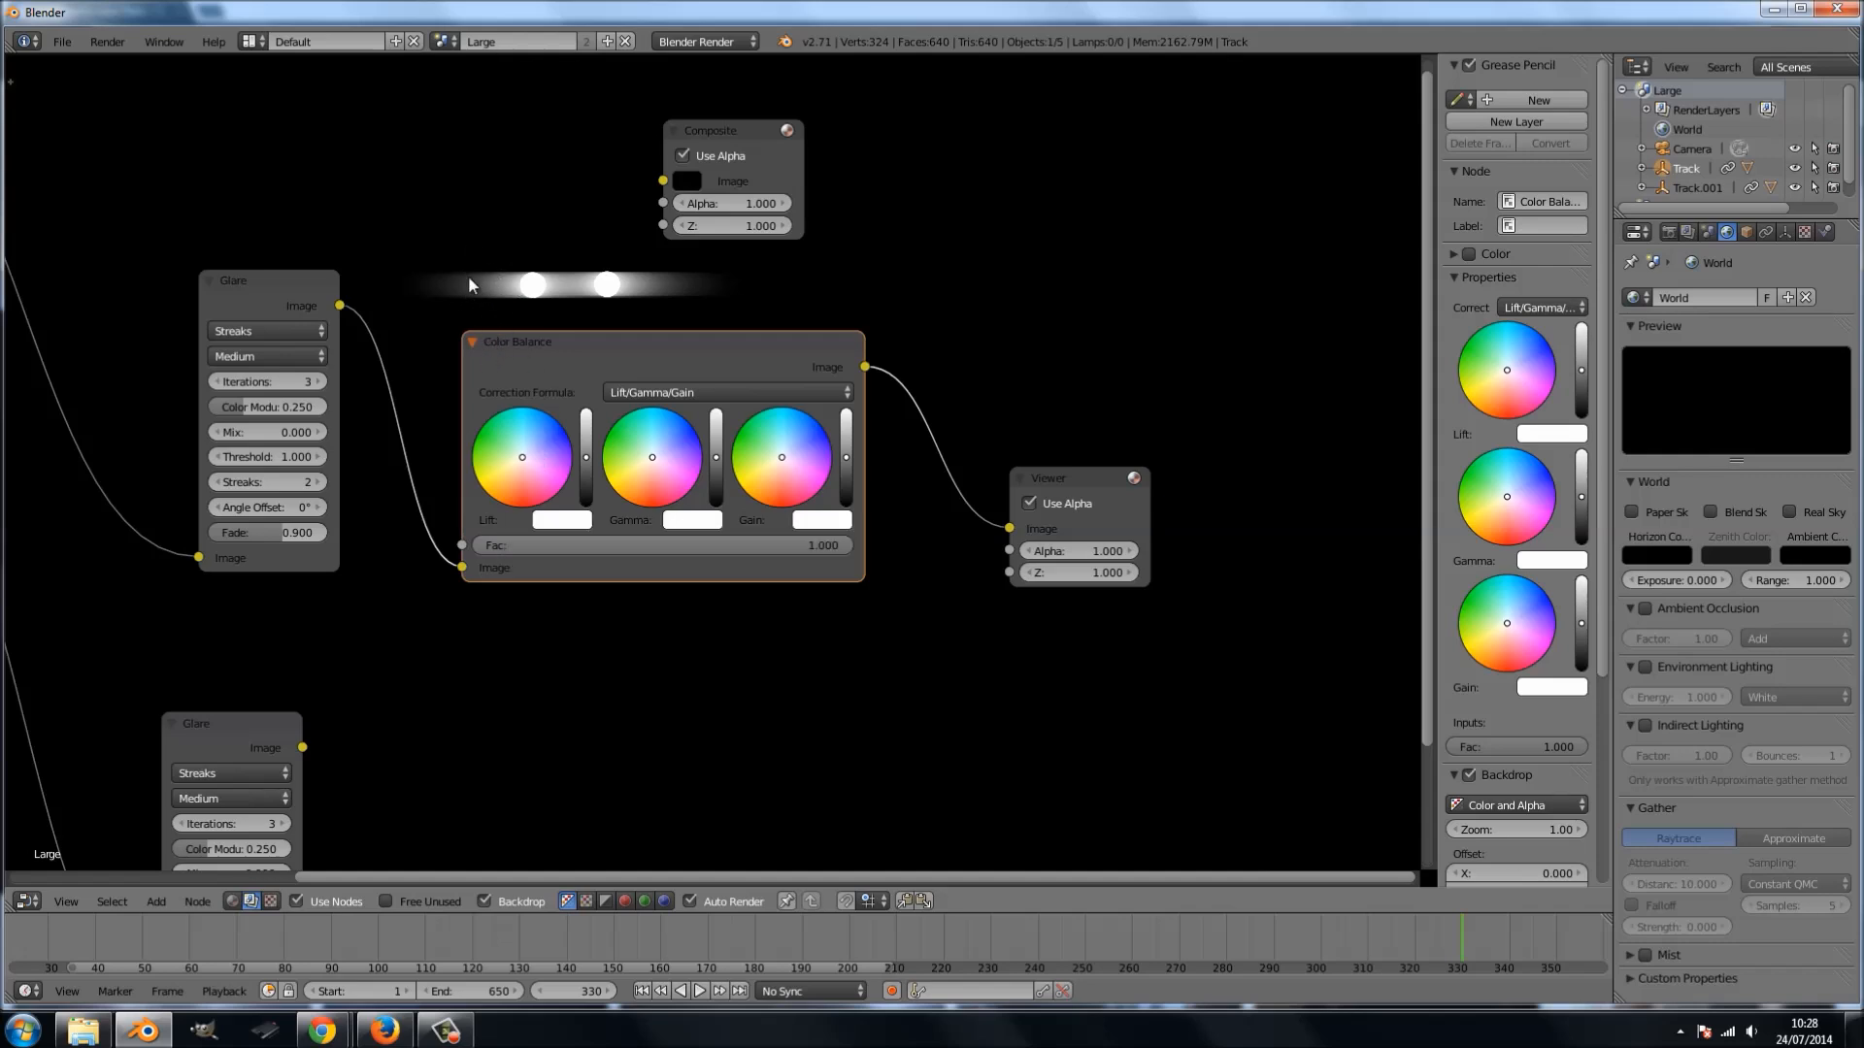
# - Try blue and green lift tints with yellow and pink gamma tints on the Color Balance node
pyautogui.moveTo(532, 456); pyautogui.dragTo(557, 439)
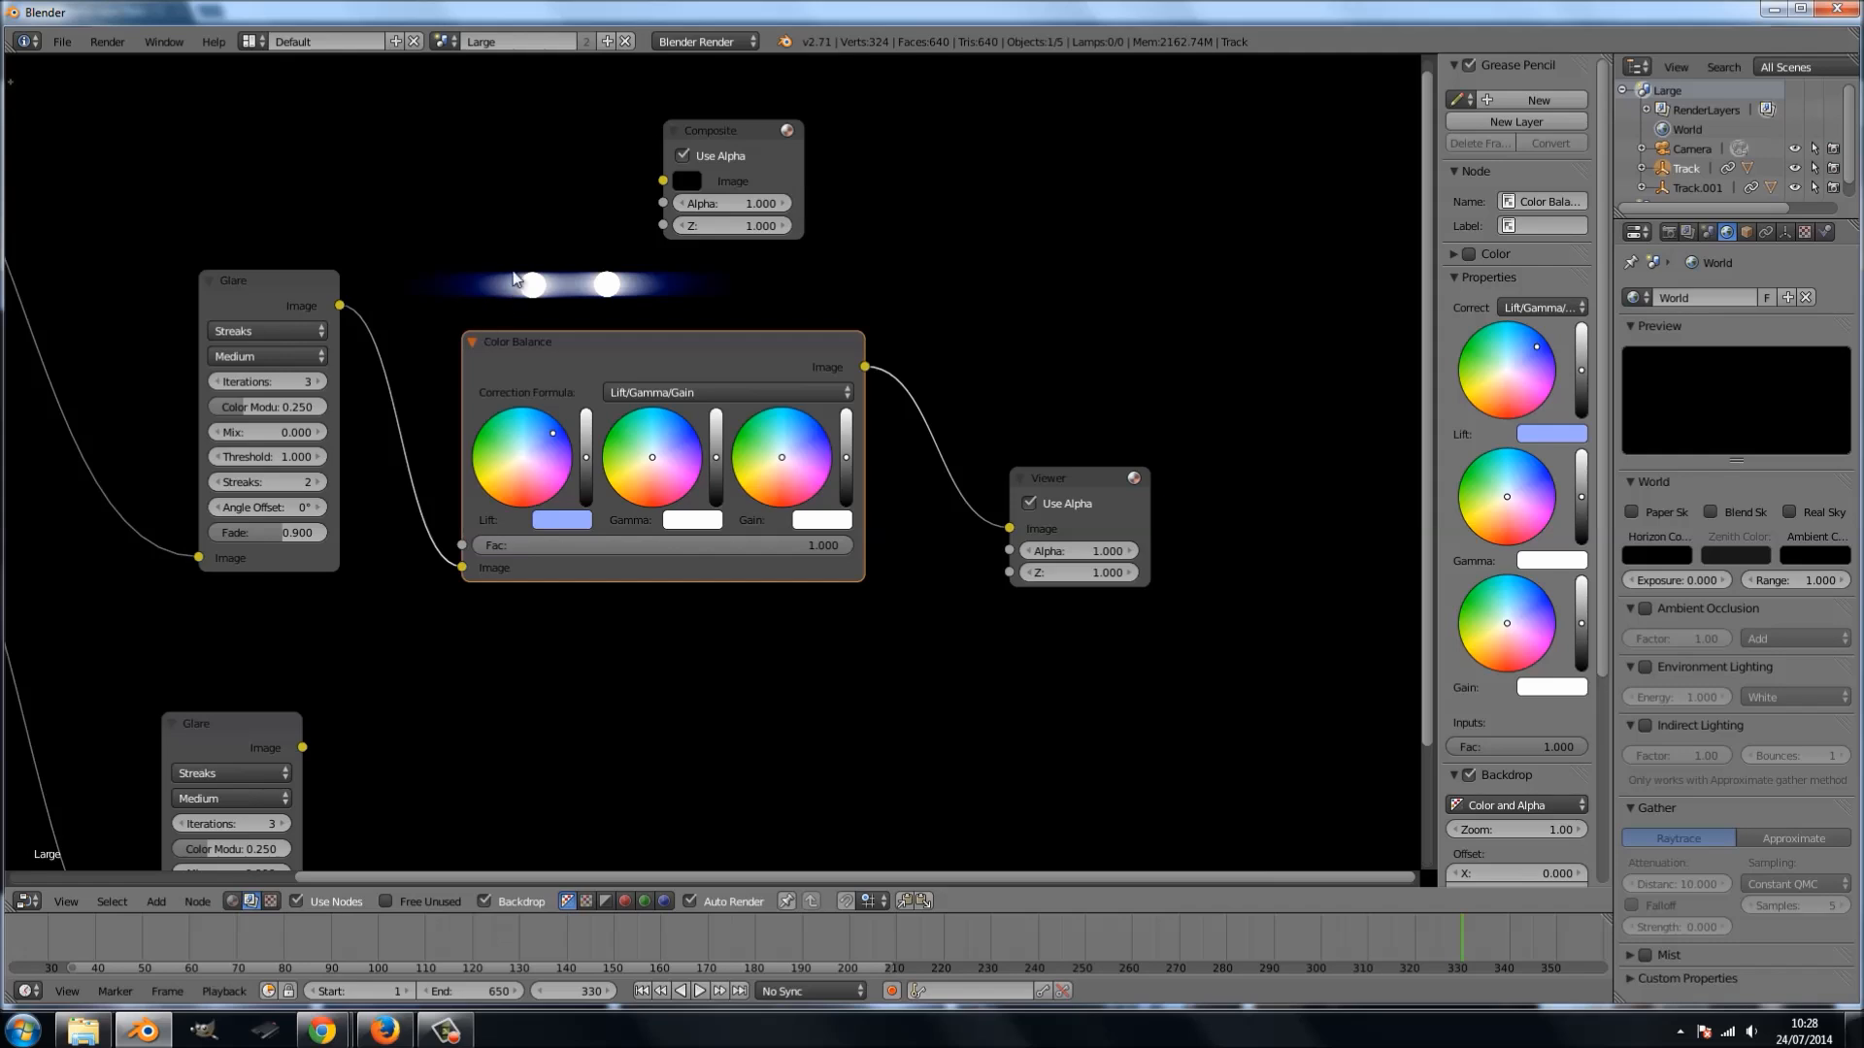
pyautogui.moveTo(547, 438); pyautogui.dragTo(497, 429)
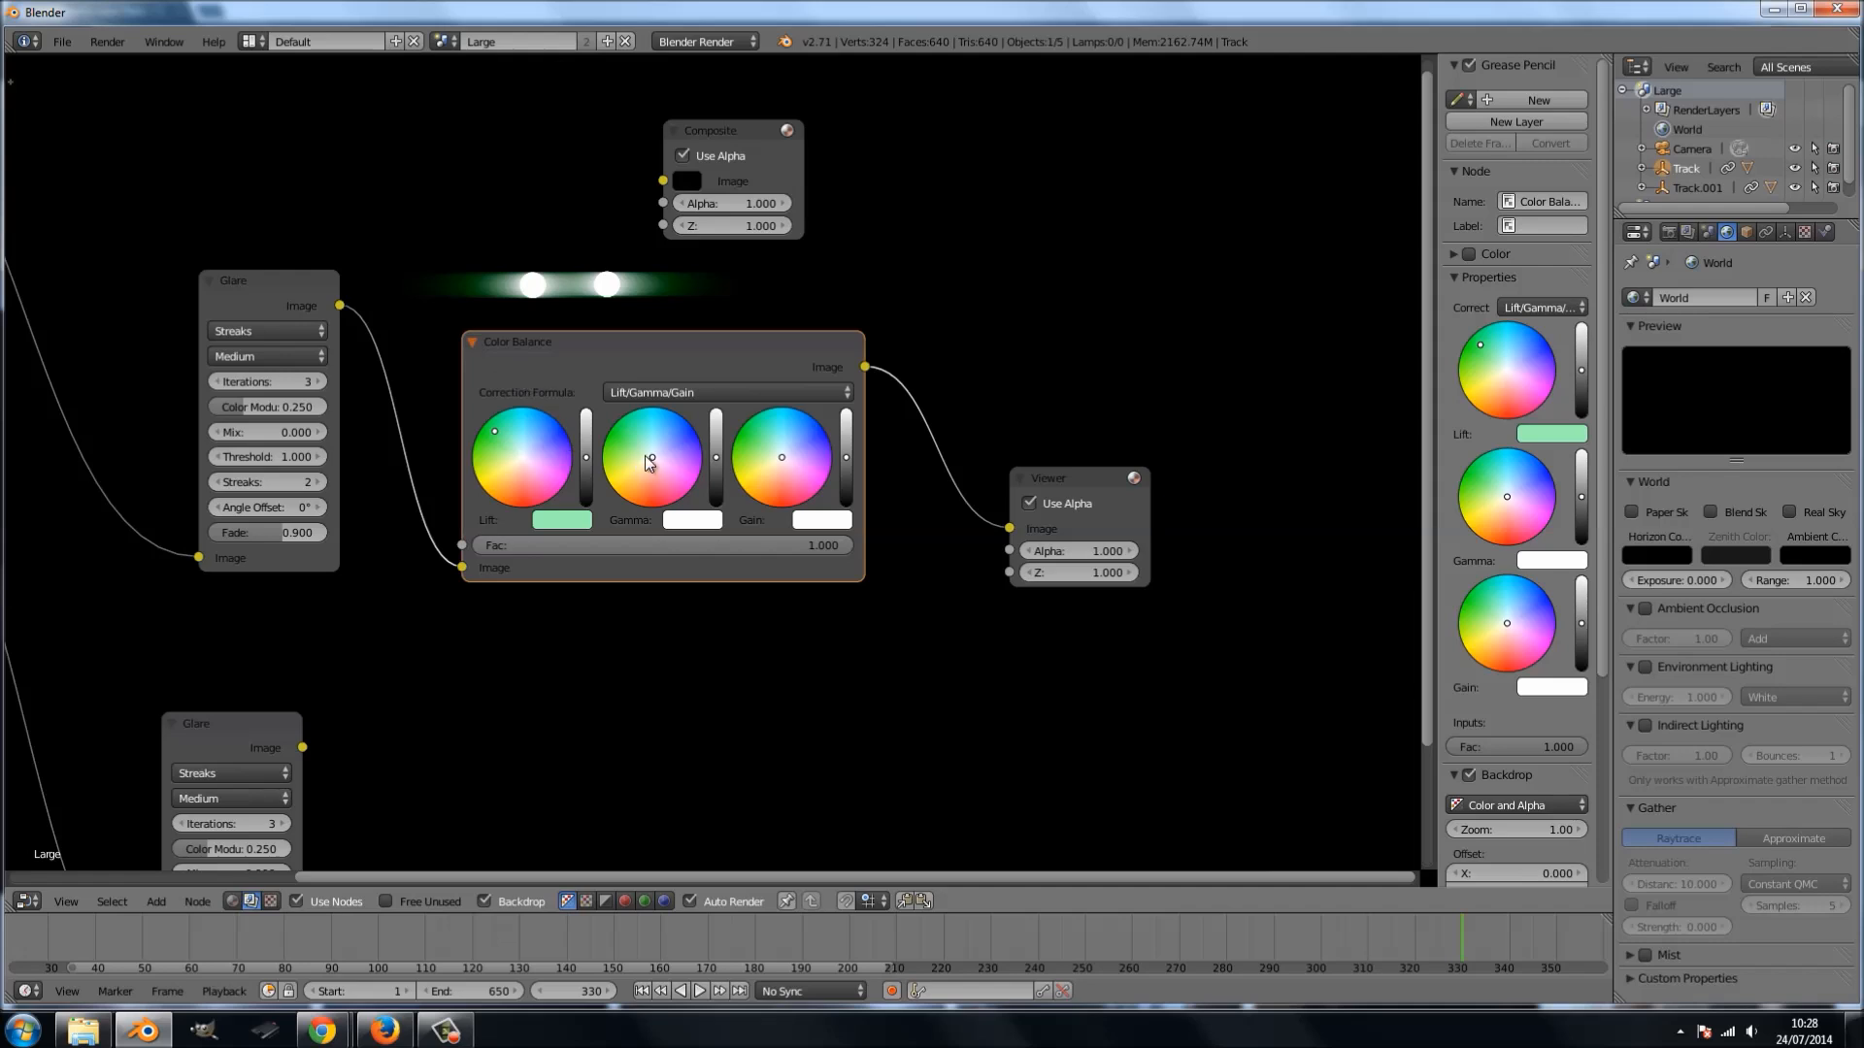
pyautogui.moveTo(649, 457); pyautogui.dragTo(636, 482)
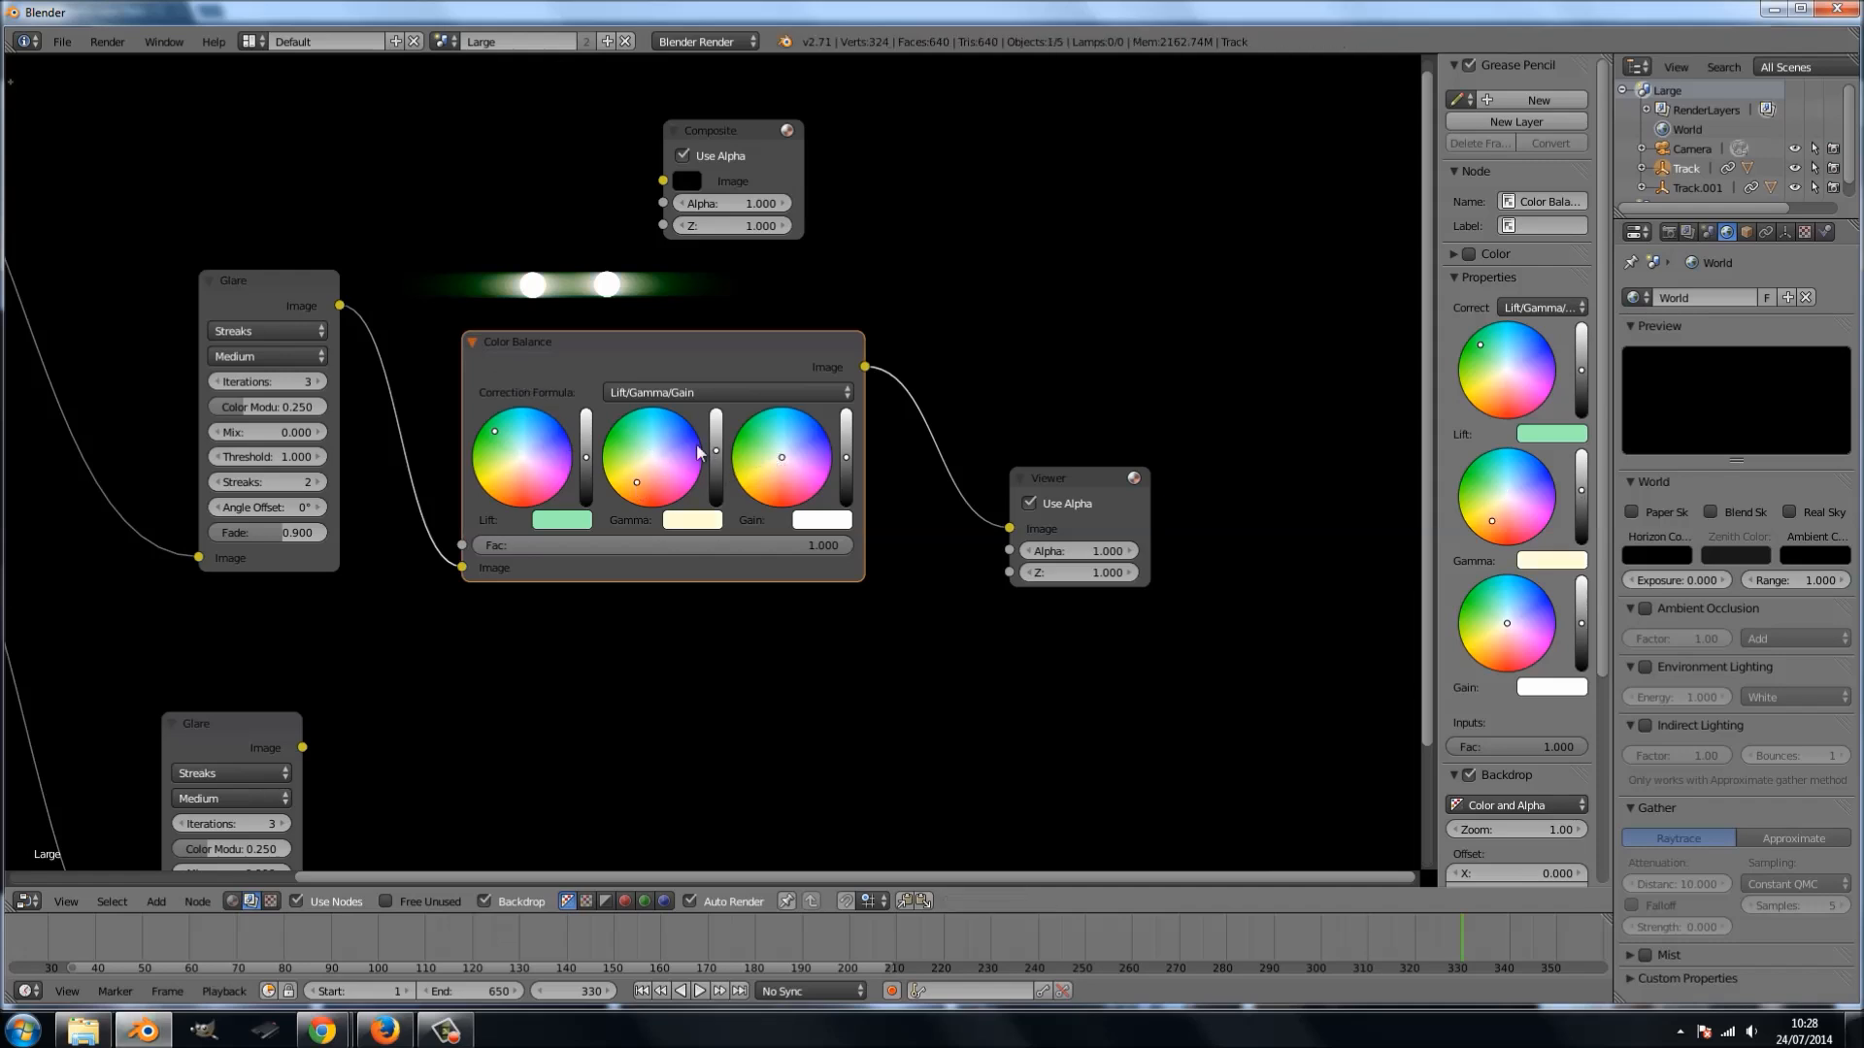
pyautogui.moveTo(633, 464); pyautogui.dragTo(636, 493)
pyautogui.click(659, 489)
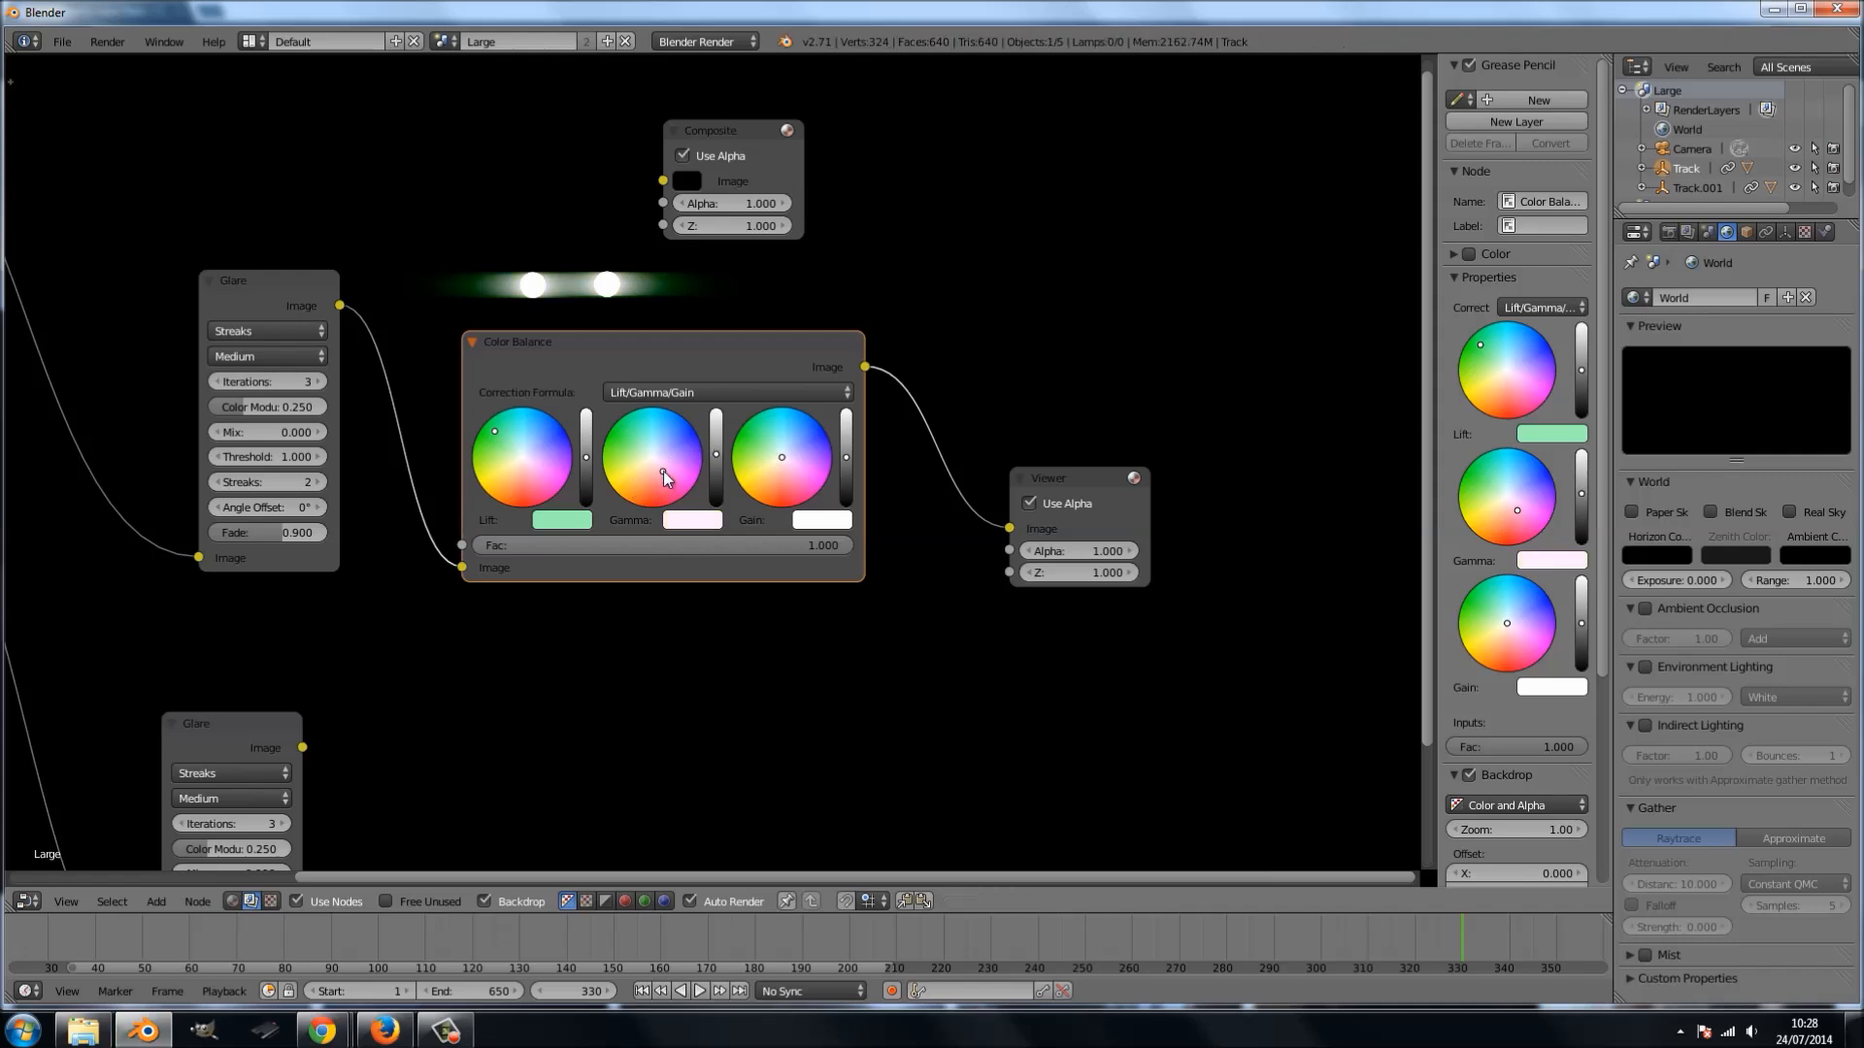
pyautogui.moveTo(665, 476); pyautogui.dragTo(679, 532)
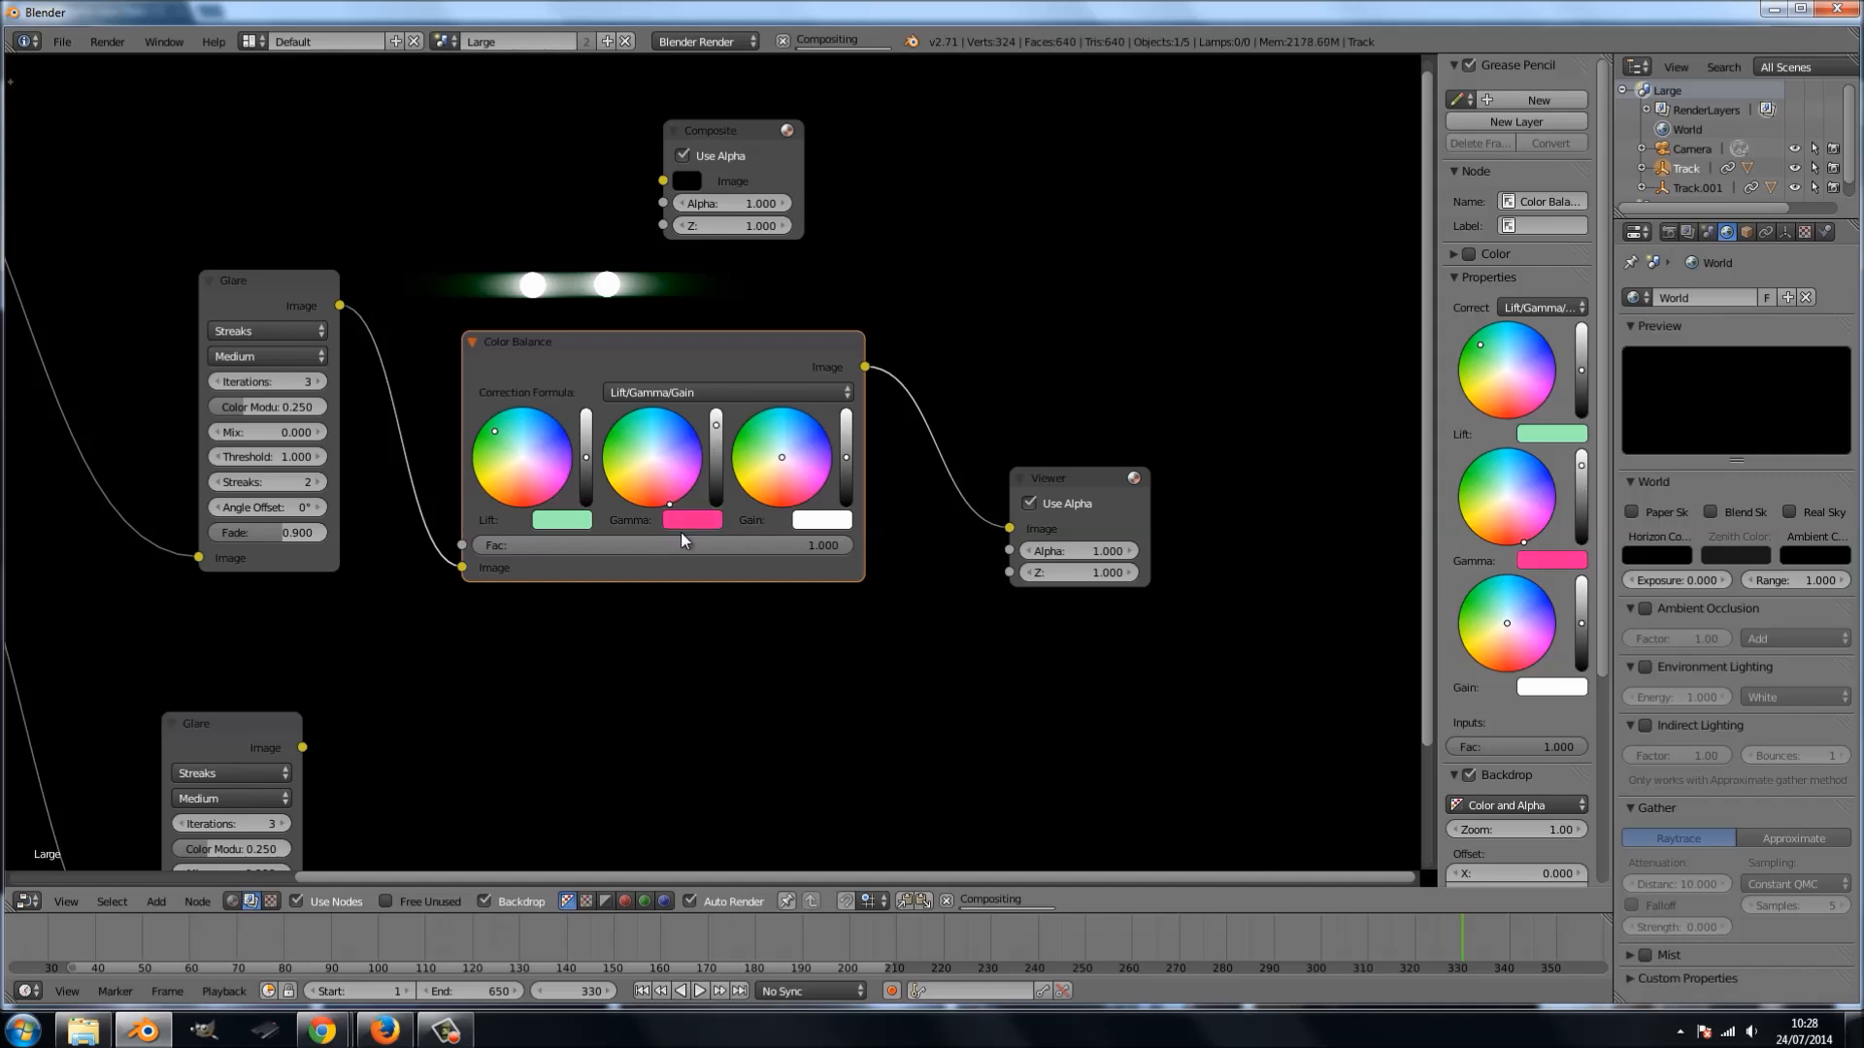
# - Tint the Color Balance node's gain and gamma pale cyan and its lift light violet-blue for a blue flare
pyautogui.moveTo(778, 464); pyautogui.dragTo(792, 423)
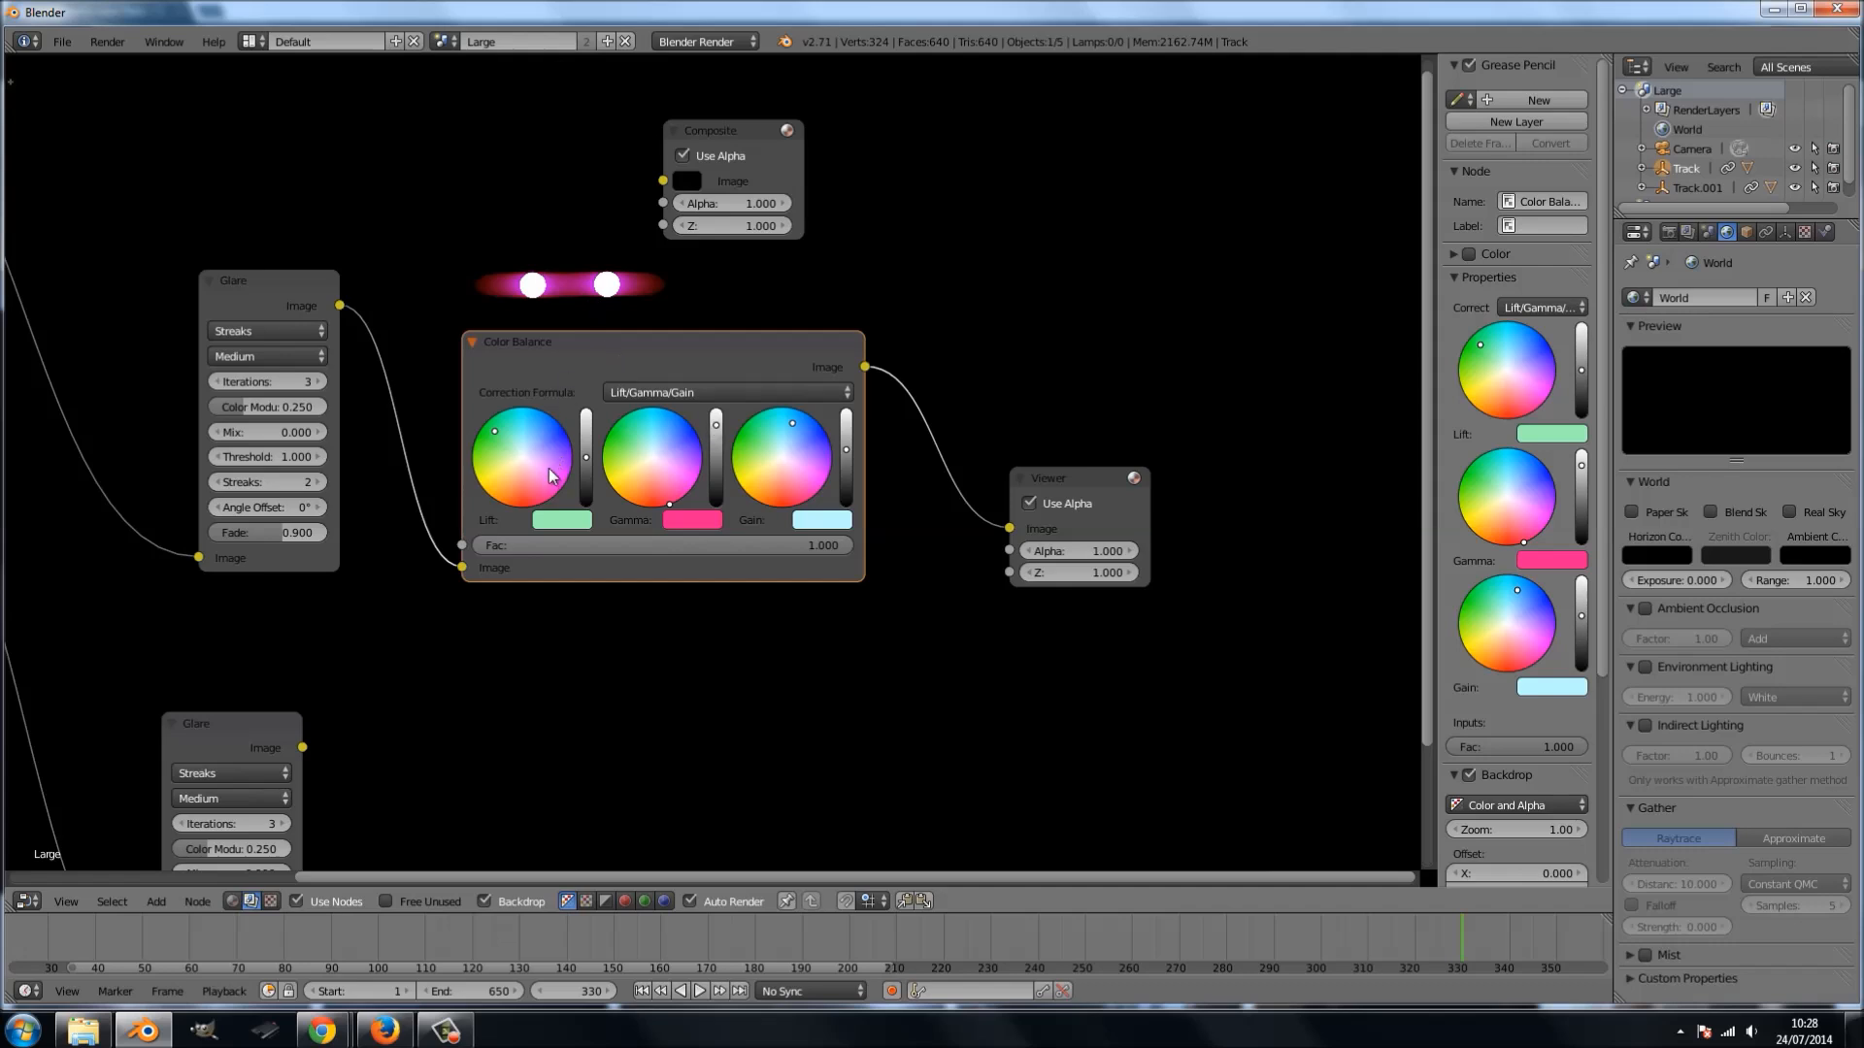
pyautogui.moveTo(662, 504)
pyautogui.mouseDown()
pyautogui.moveTo(629, 475)
pyautogui.moveTo(667, 491)
pyautogui.moveTo(654, 454)
pyautogui.moveTo(674, 441)
pyautogui.moveTo(638, 432)
pyautogui.moveTo(650, 477)
pyautogui.moveTo(664, 447)
pyautogui.mouseUp()
pyautogui.moveTo(497, 431); pyautogui.dragTo(551, 449)
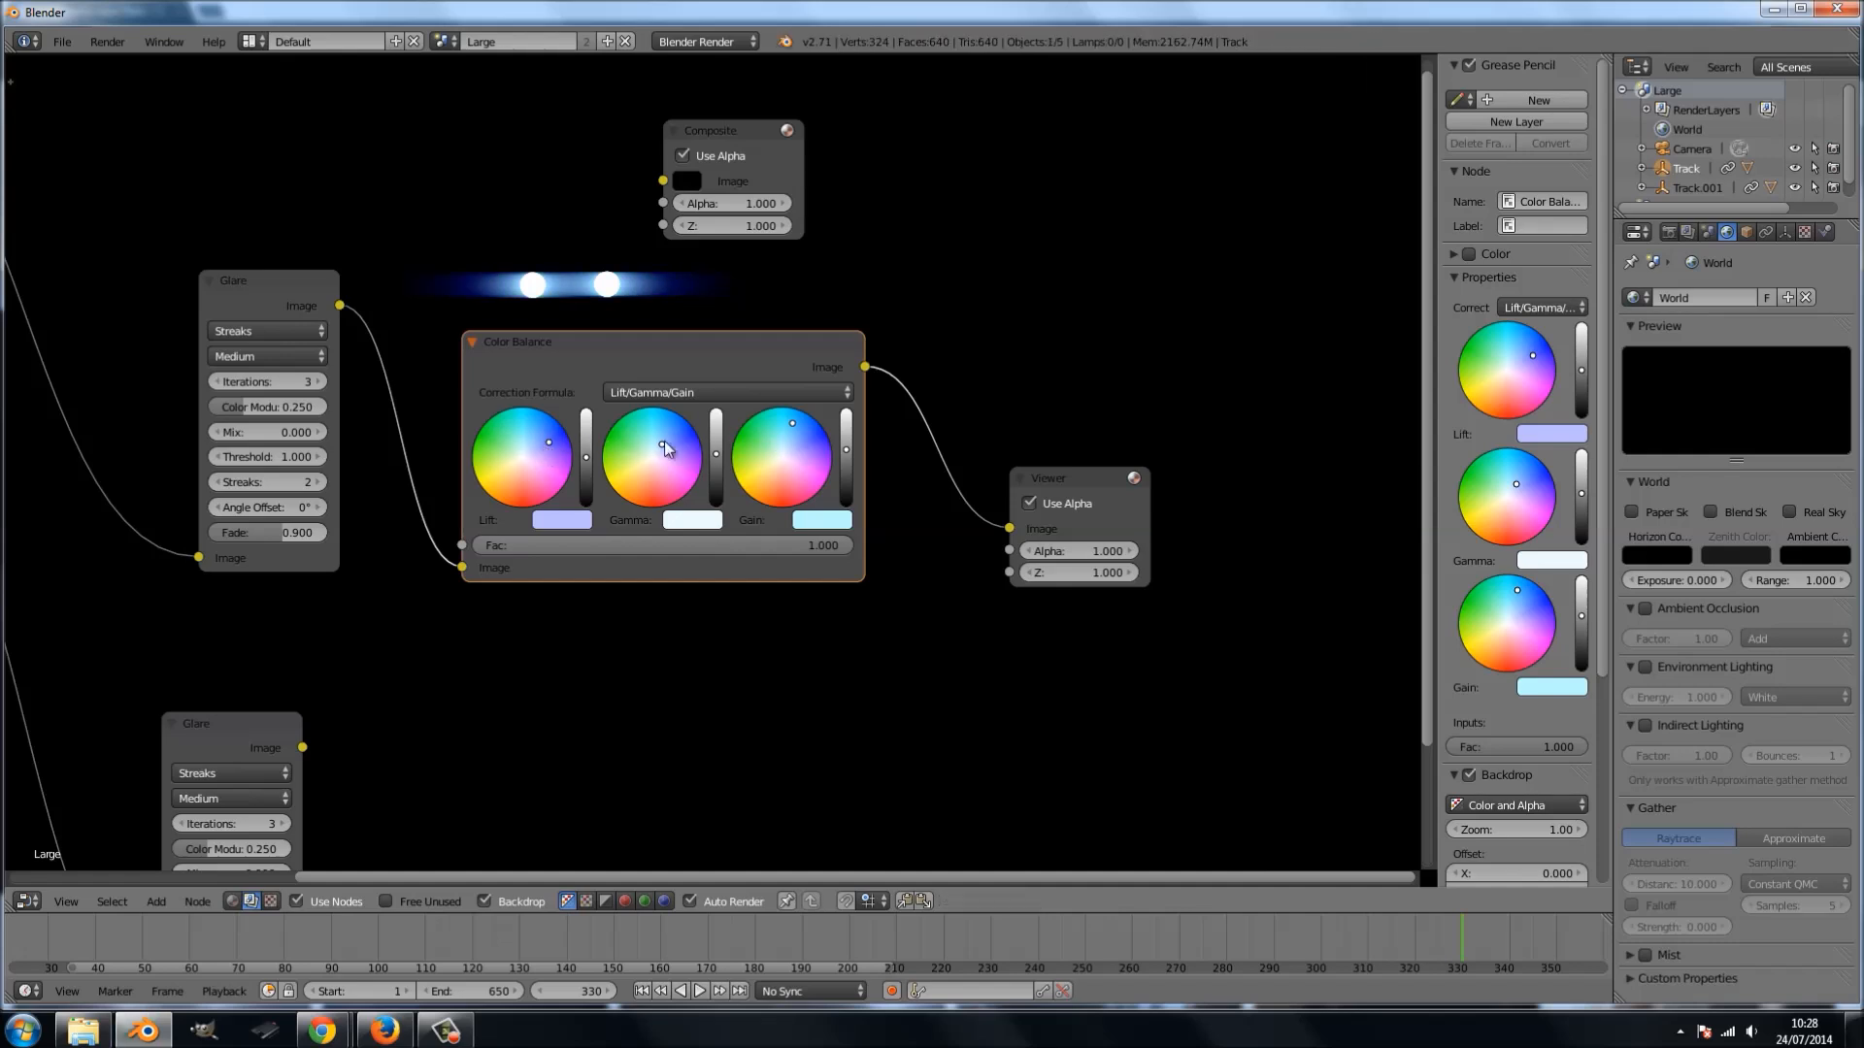
pyautogui.moveTo(790, 422); pyautogui.dragTo(789, 423)
pyautogui.moveTo(662, 440); pyautogui.dragTo(660, 436)
# - Try a Mix of 1.000 on the Large scene's Glare node and settle on 0.600
pyautogui.moveTo(237, 435); pyautogui.dragTo(299, 431)
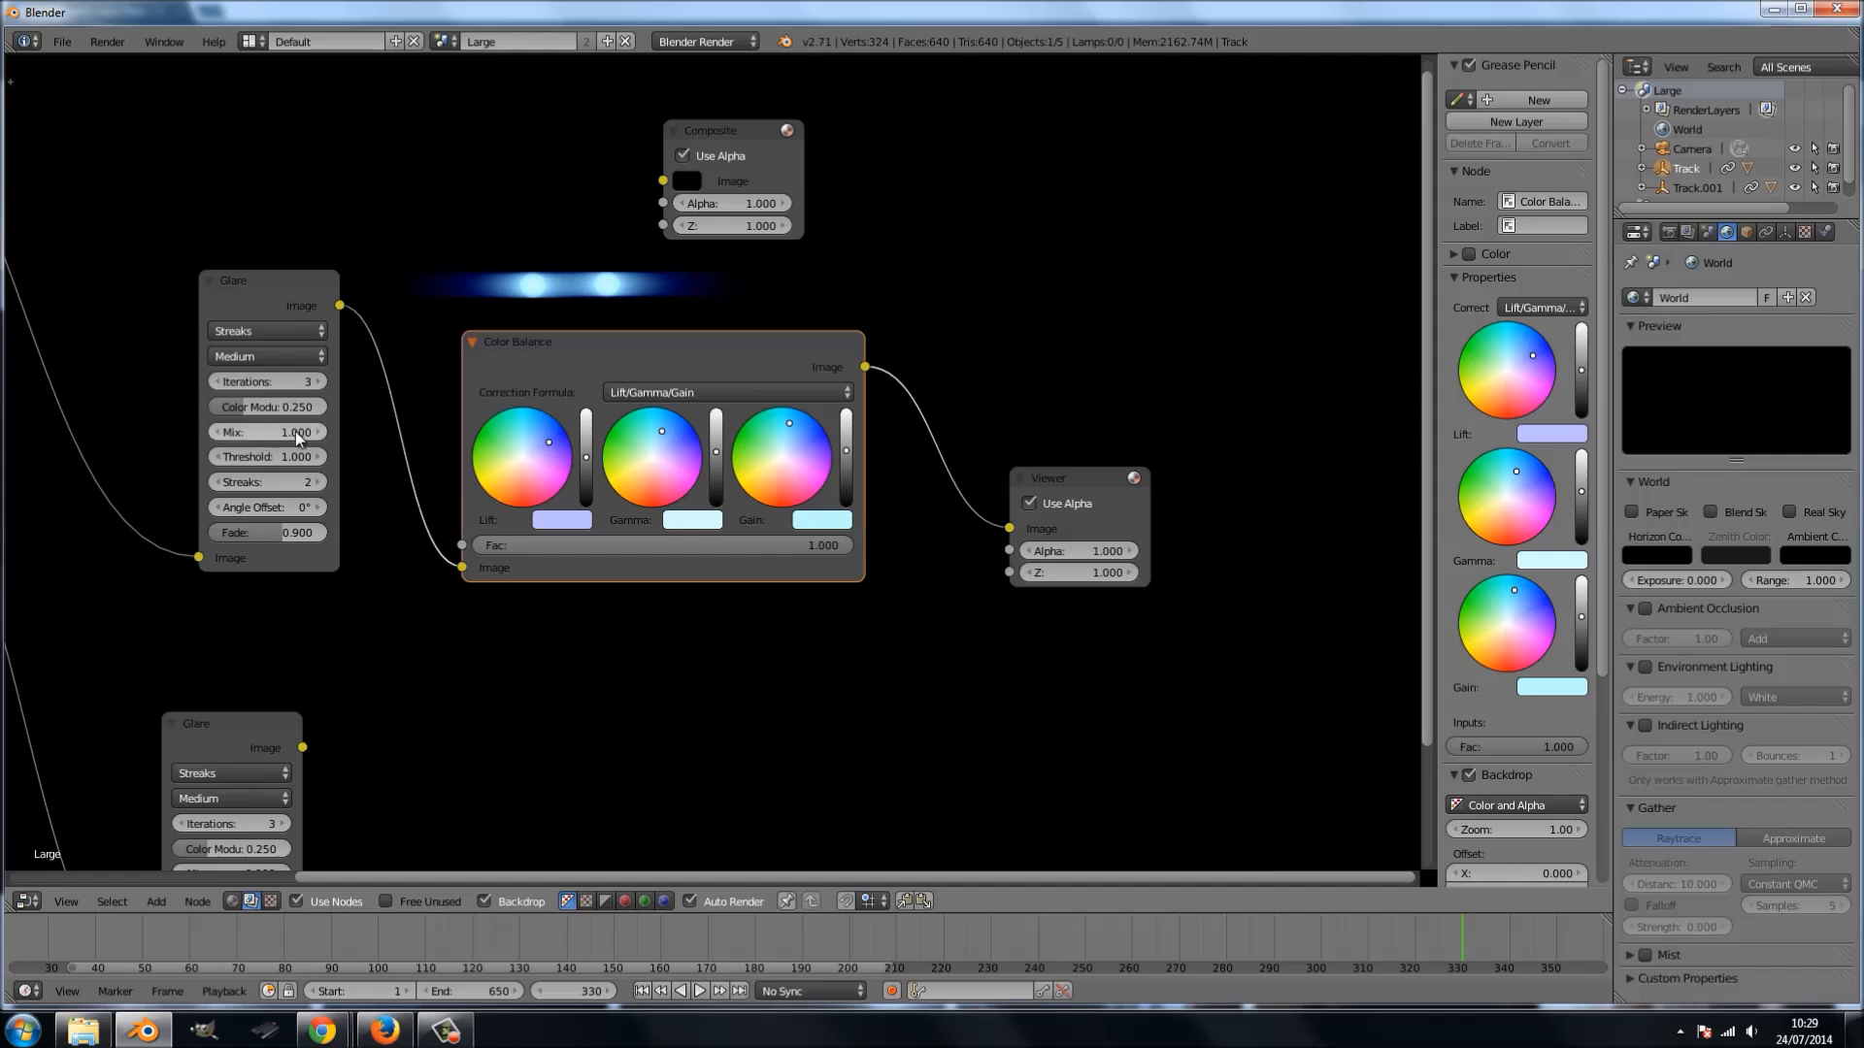
pyautogui.moveTo(280, 433); pyautogui.dragTo(264, 428)
pyautogui.click(318, 433)
pyautogui.click(318, 433)
pyautogui.click(319, 433)
pyautogui.click(318, 432)
pyautogui.click(318, 433)
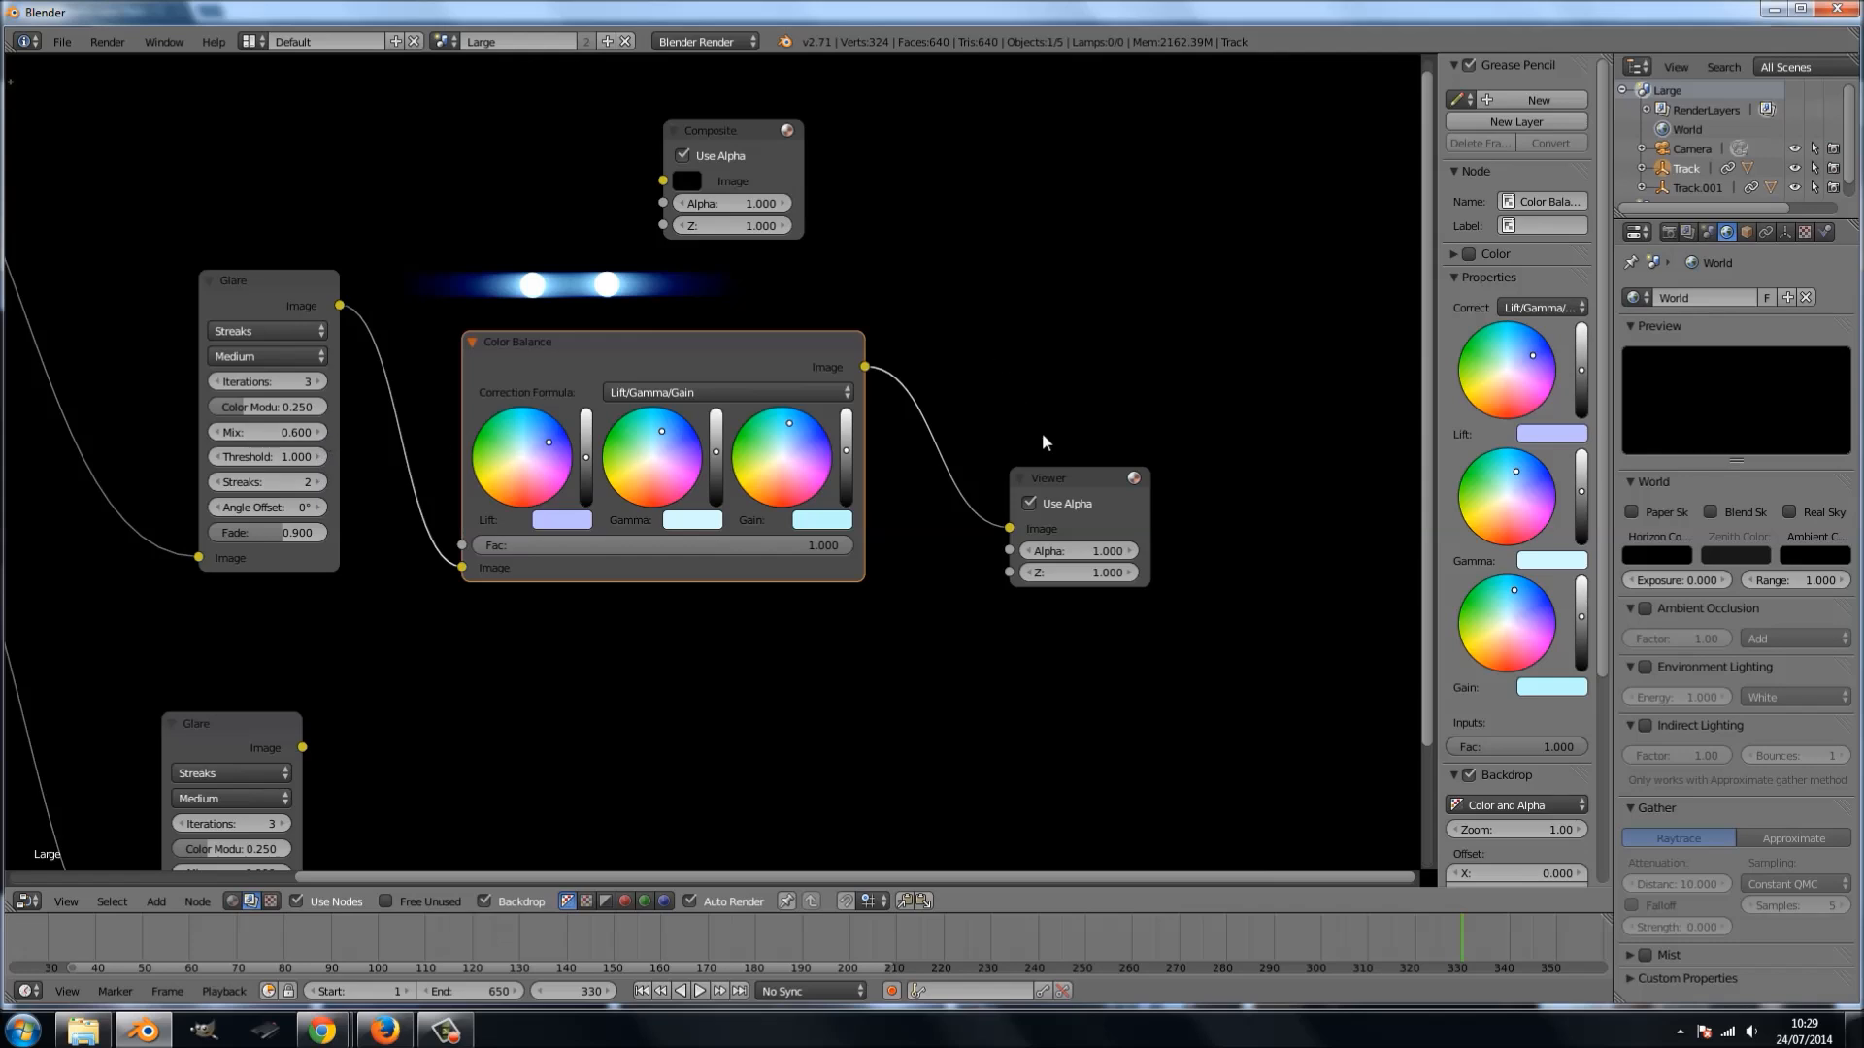
# - Try an angle offset of 42° on the Large scene's Glare node and return it to 0°
pyautogui.scroll(-2, 1062, 480)
pyautogui.moveTo(967, 328); pyautogui.dragTo(677, 389, button='middle')
pyautogui.moveTo(277, 446); pyautogui.dragTo(692, 441, button='middle')
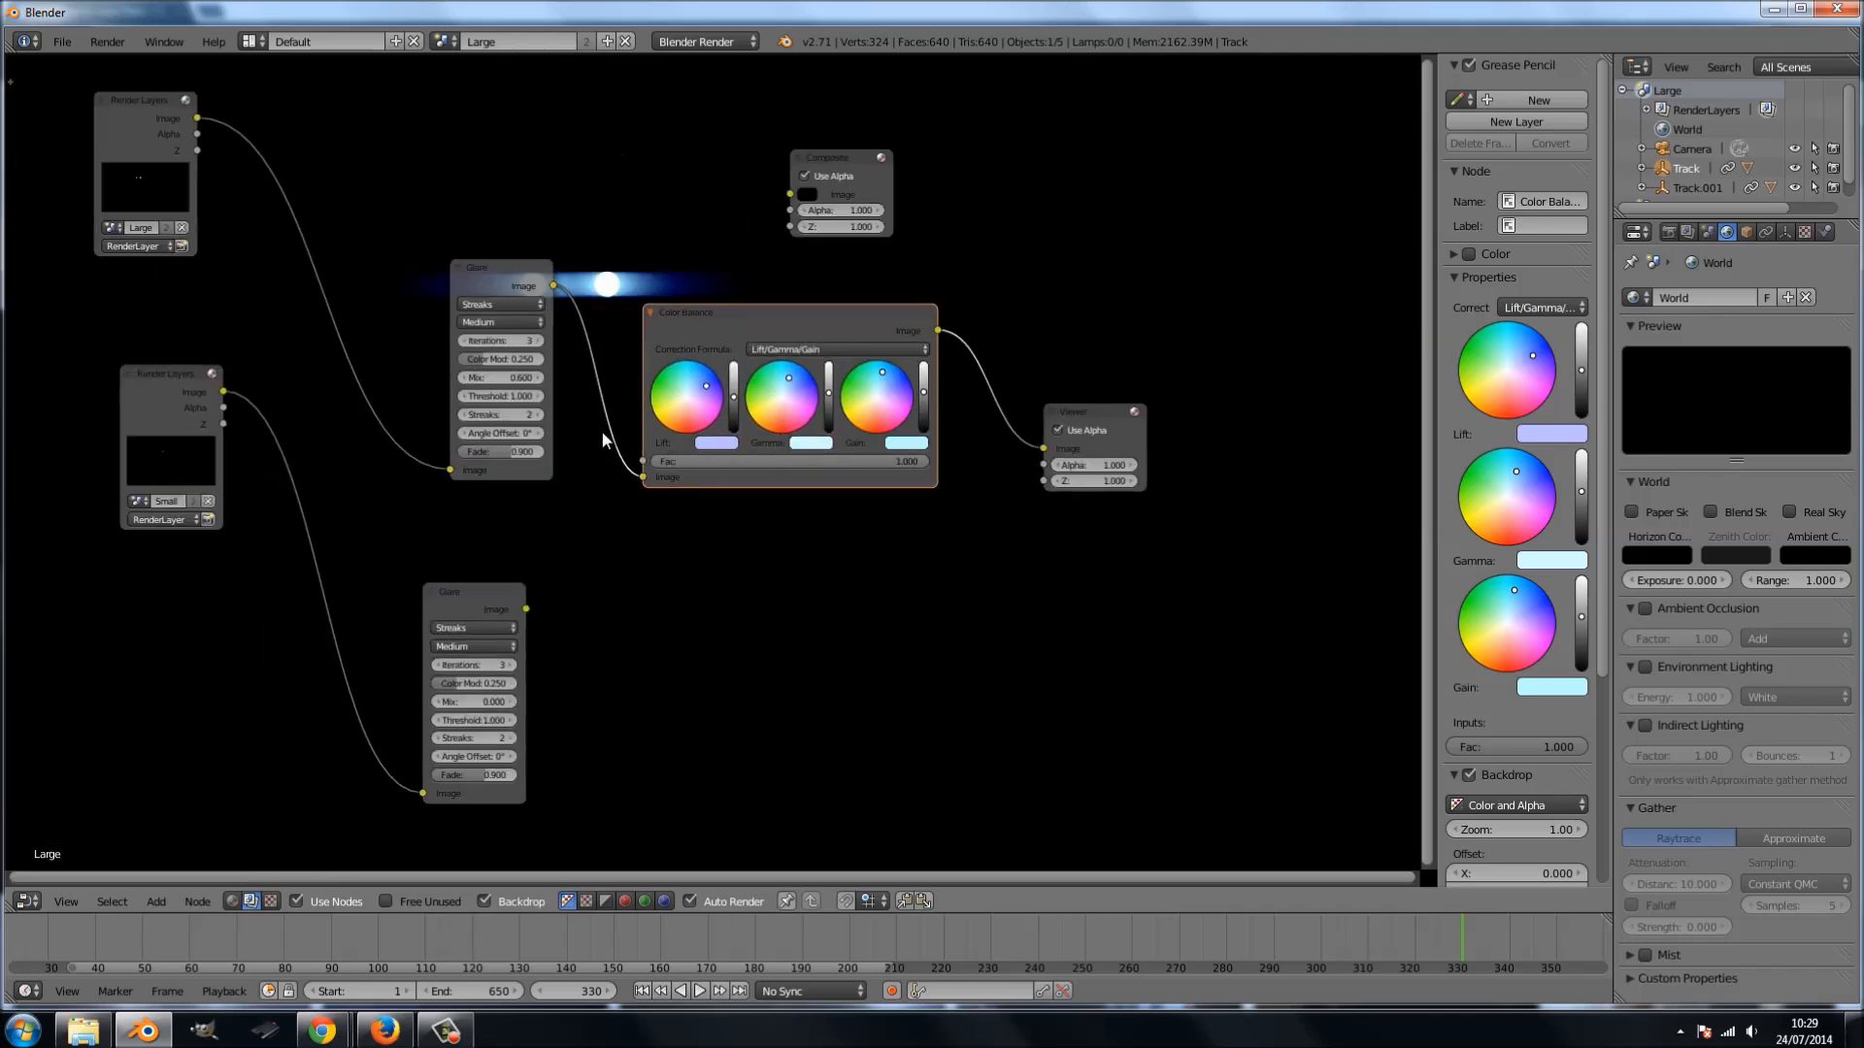
pyautogui.scroll(6, 539, 428)
pyautogui.moveTo(546, 430); pyautogui.dragTo(581, 558, button='middle')
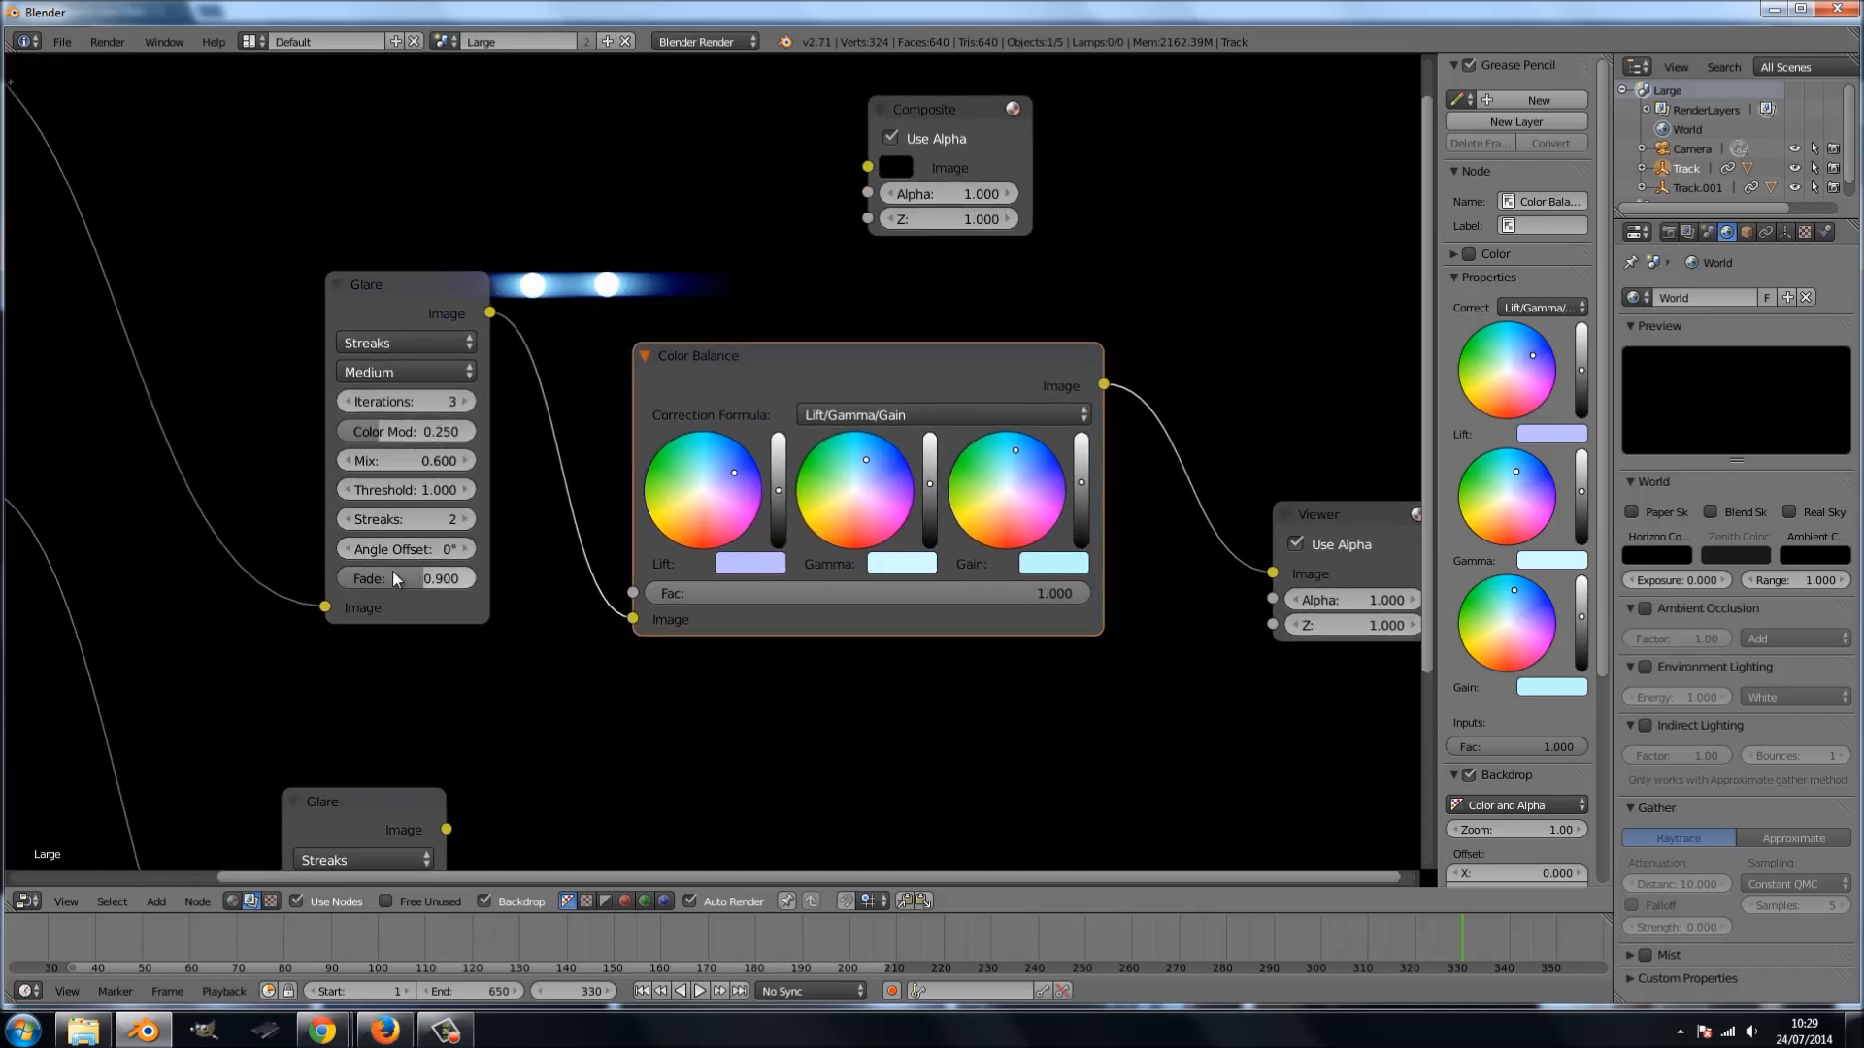
pyautogui.moveTo(400, 559)
pyautogui.mouseDown()
pyautogui.moveTo(429, 558)
pyautogui.moveTo(345, 553)
pyautogui.mouseUp()
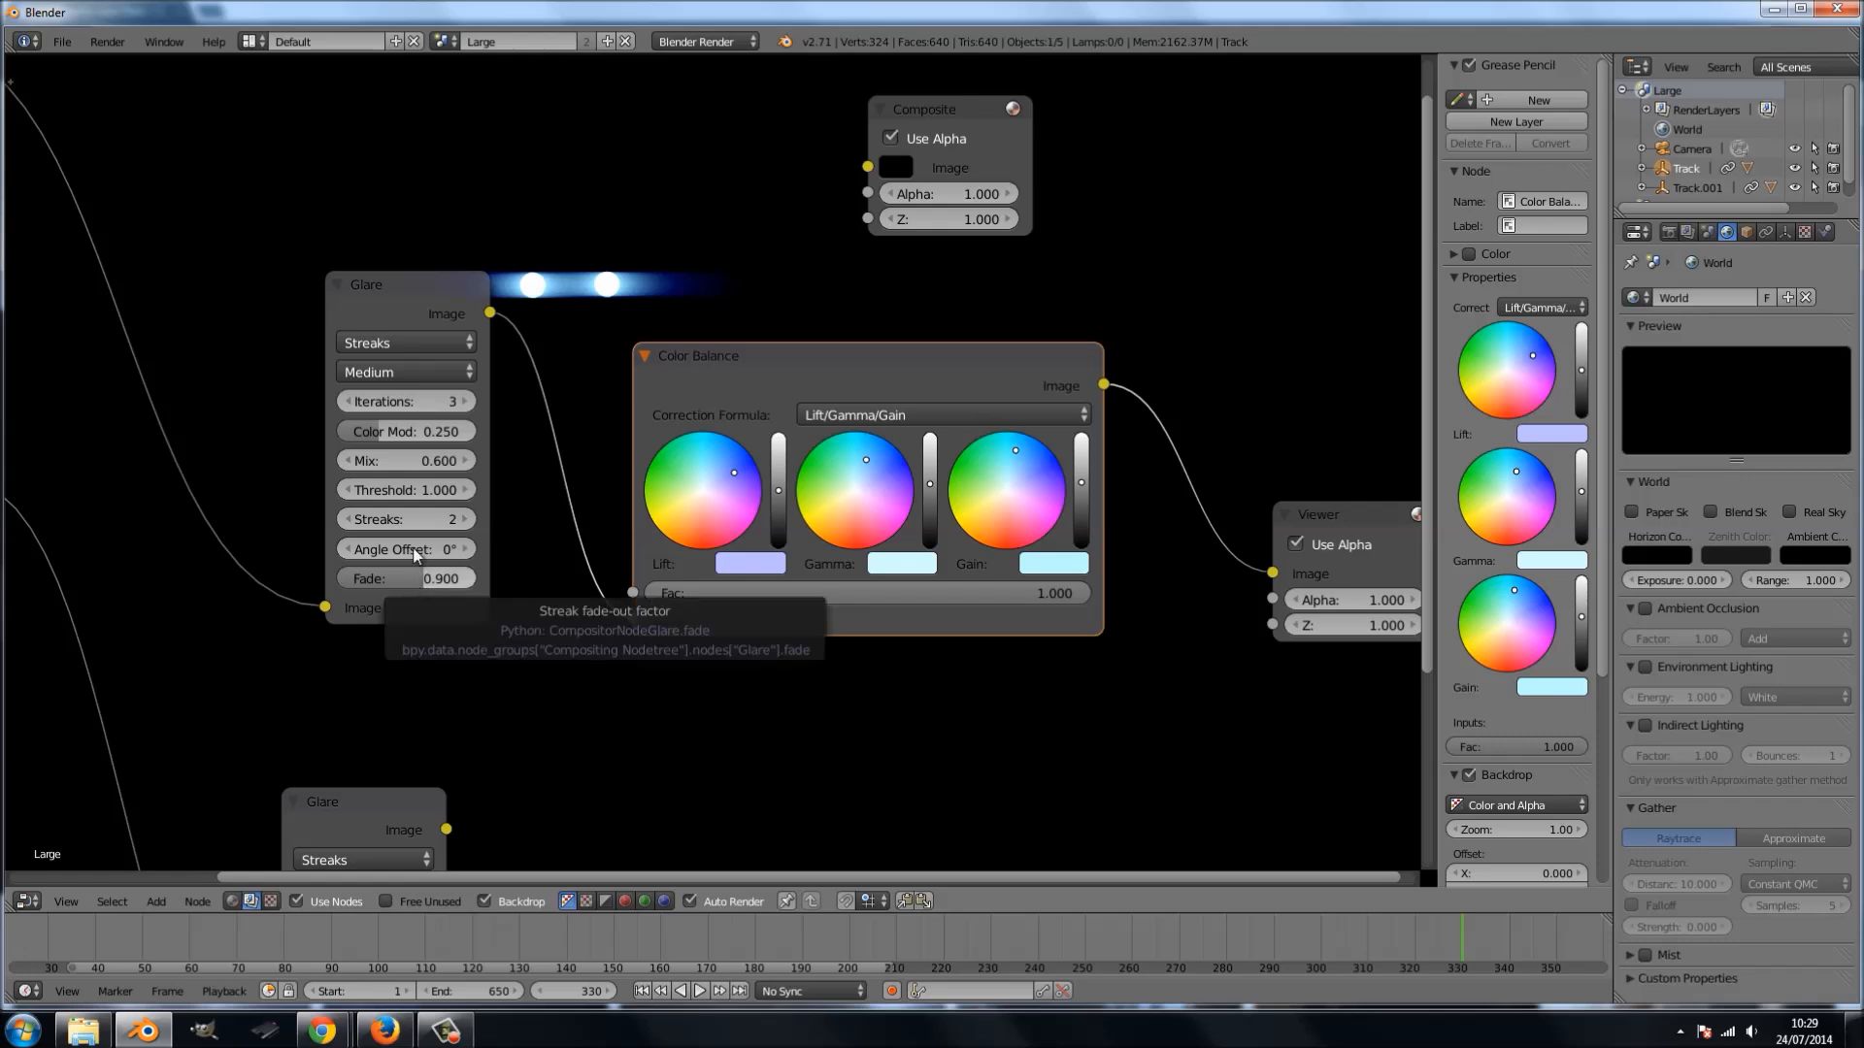
pyautogui.moveTo(387, 549); pyautogui.dragTo(412, 551)
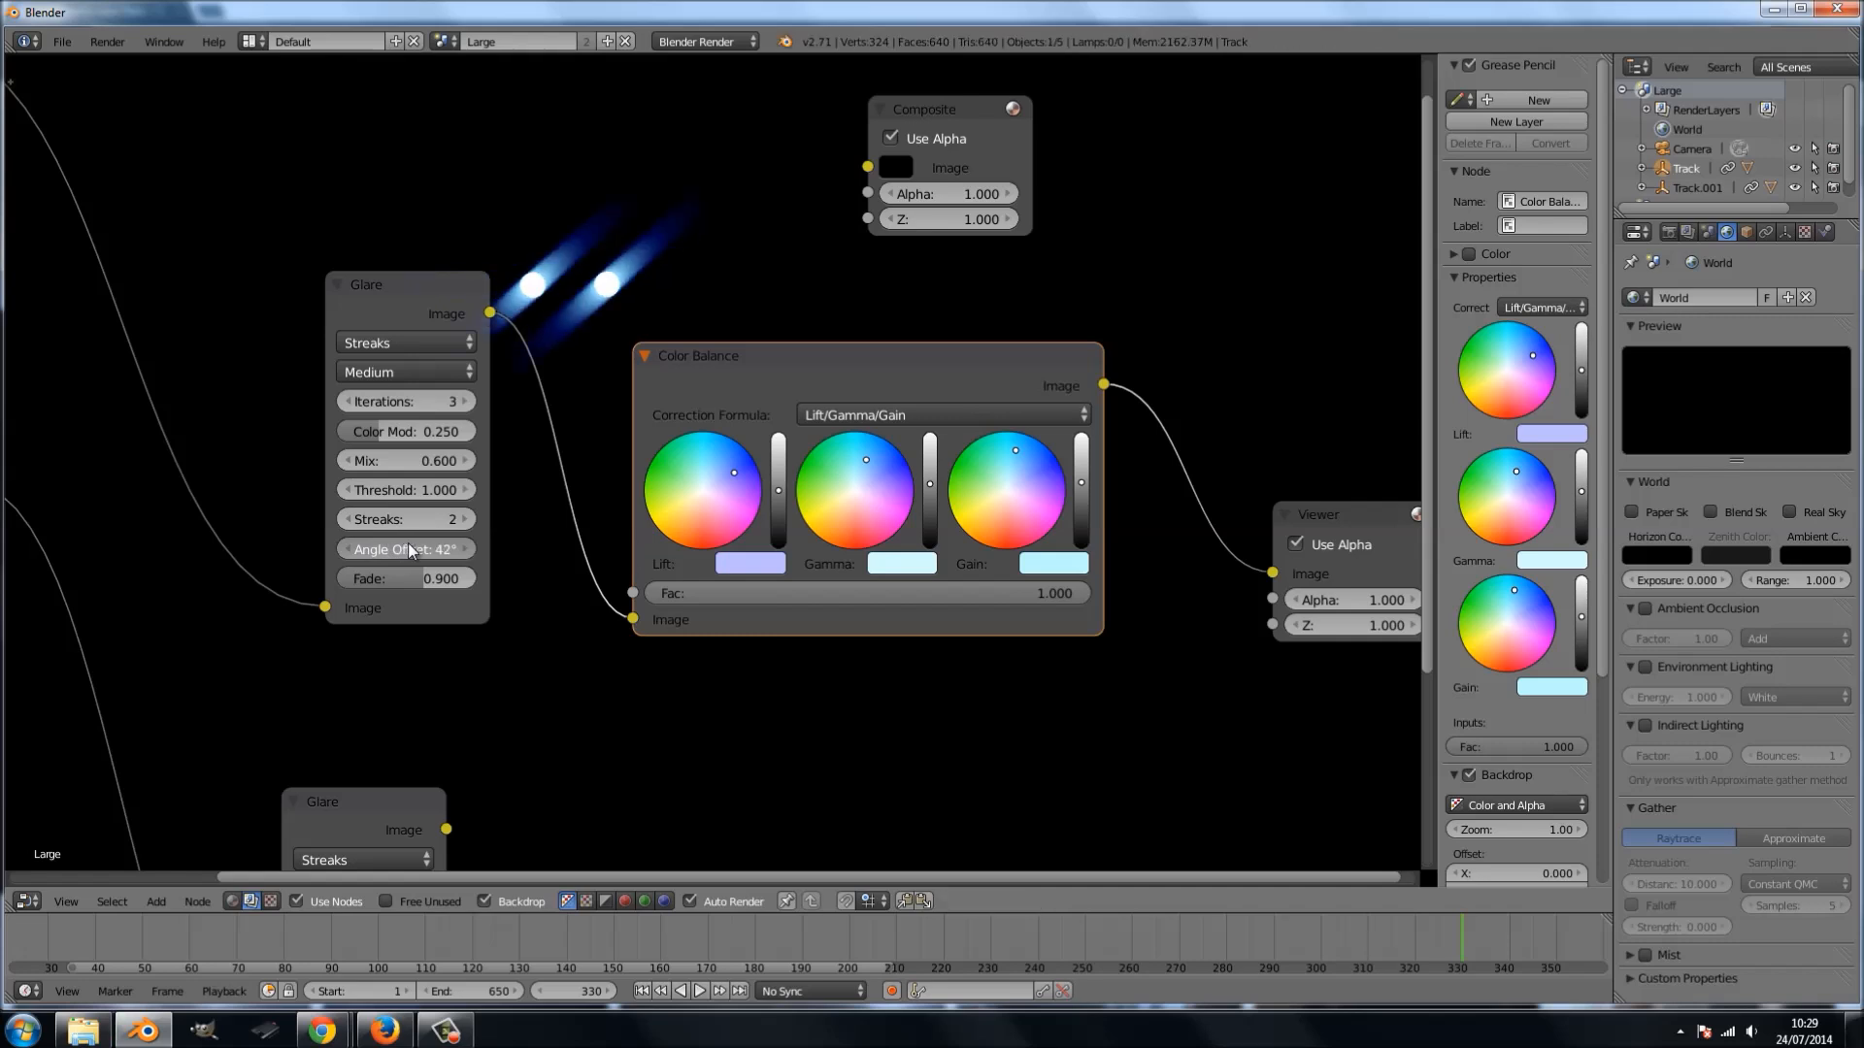
pyautogui.moveTo(408, 551); pyautogui.dragTo(300, 549)
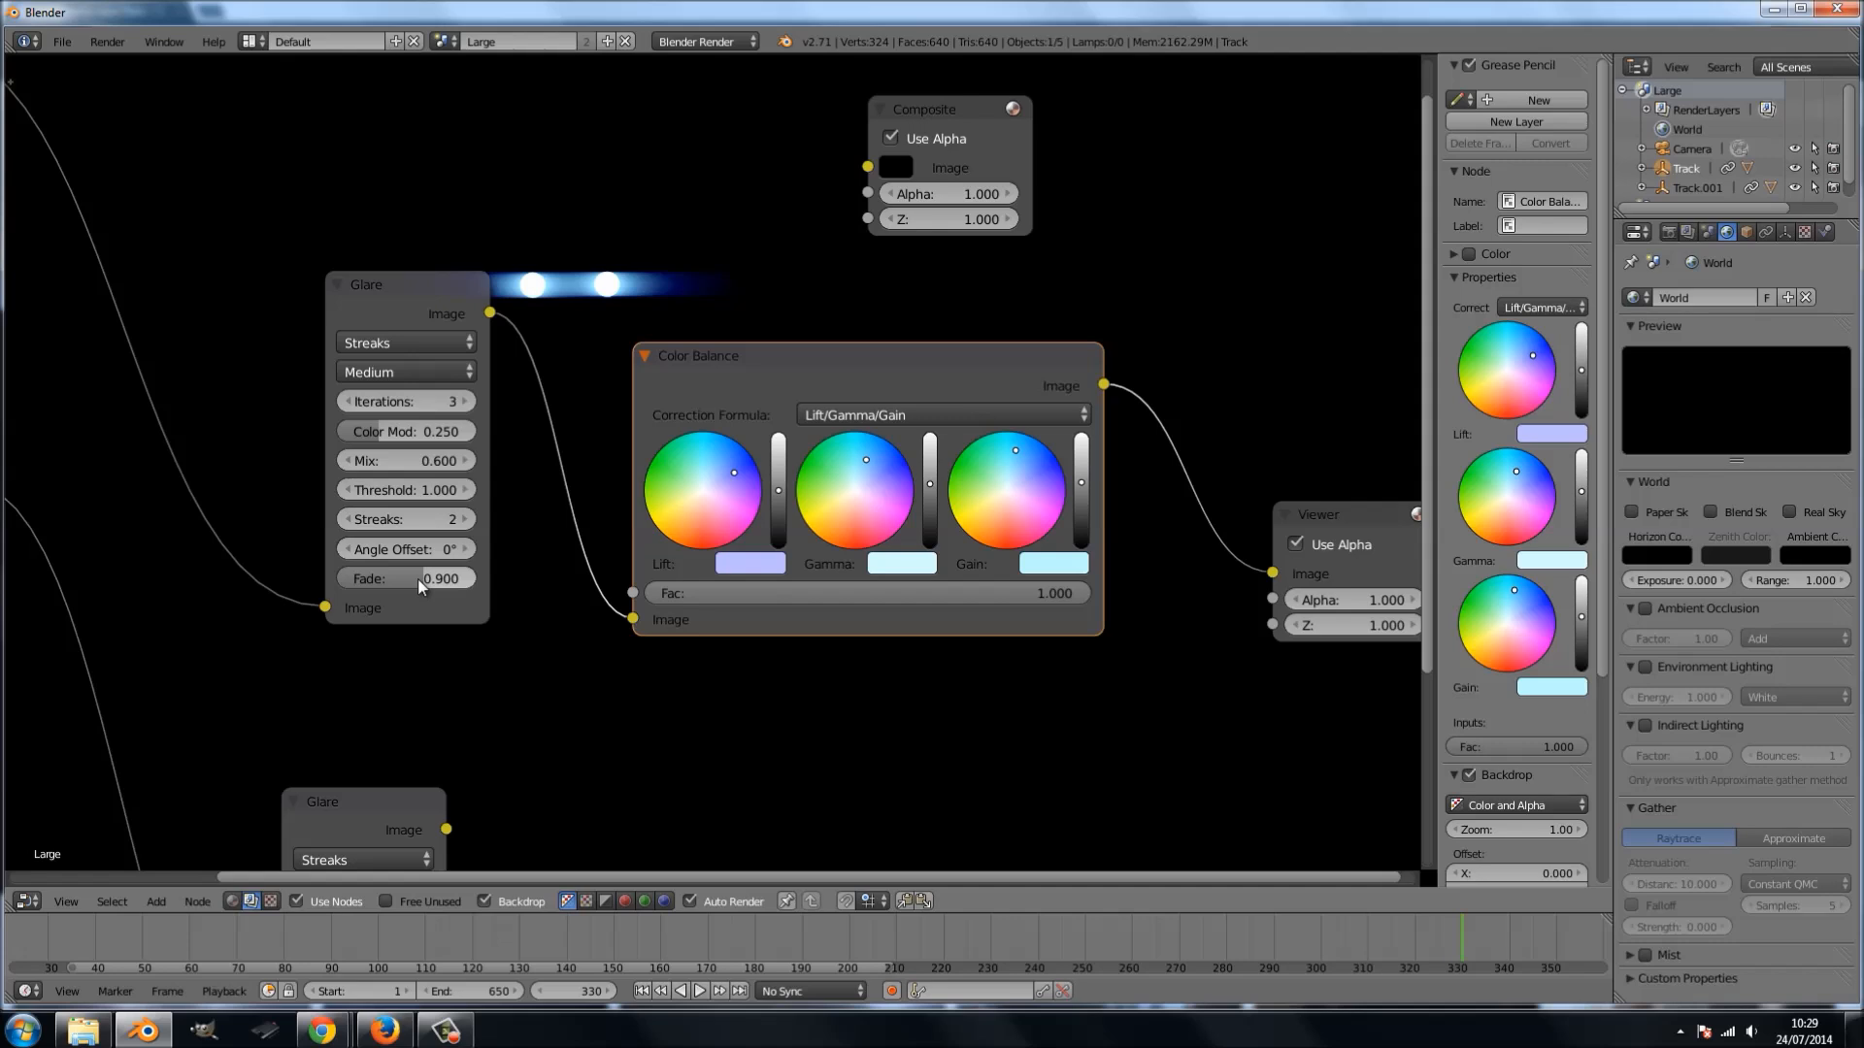
# - Set the Large scene's Glare node to High quality with 5 iterations and a fade of 1.000
pyautogui.moveTo(419, 584); pyautogui.dragTo(504, 578)
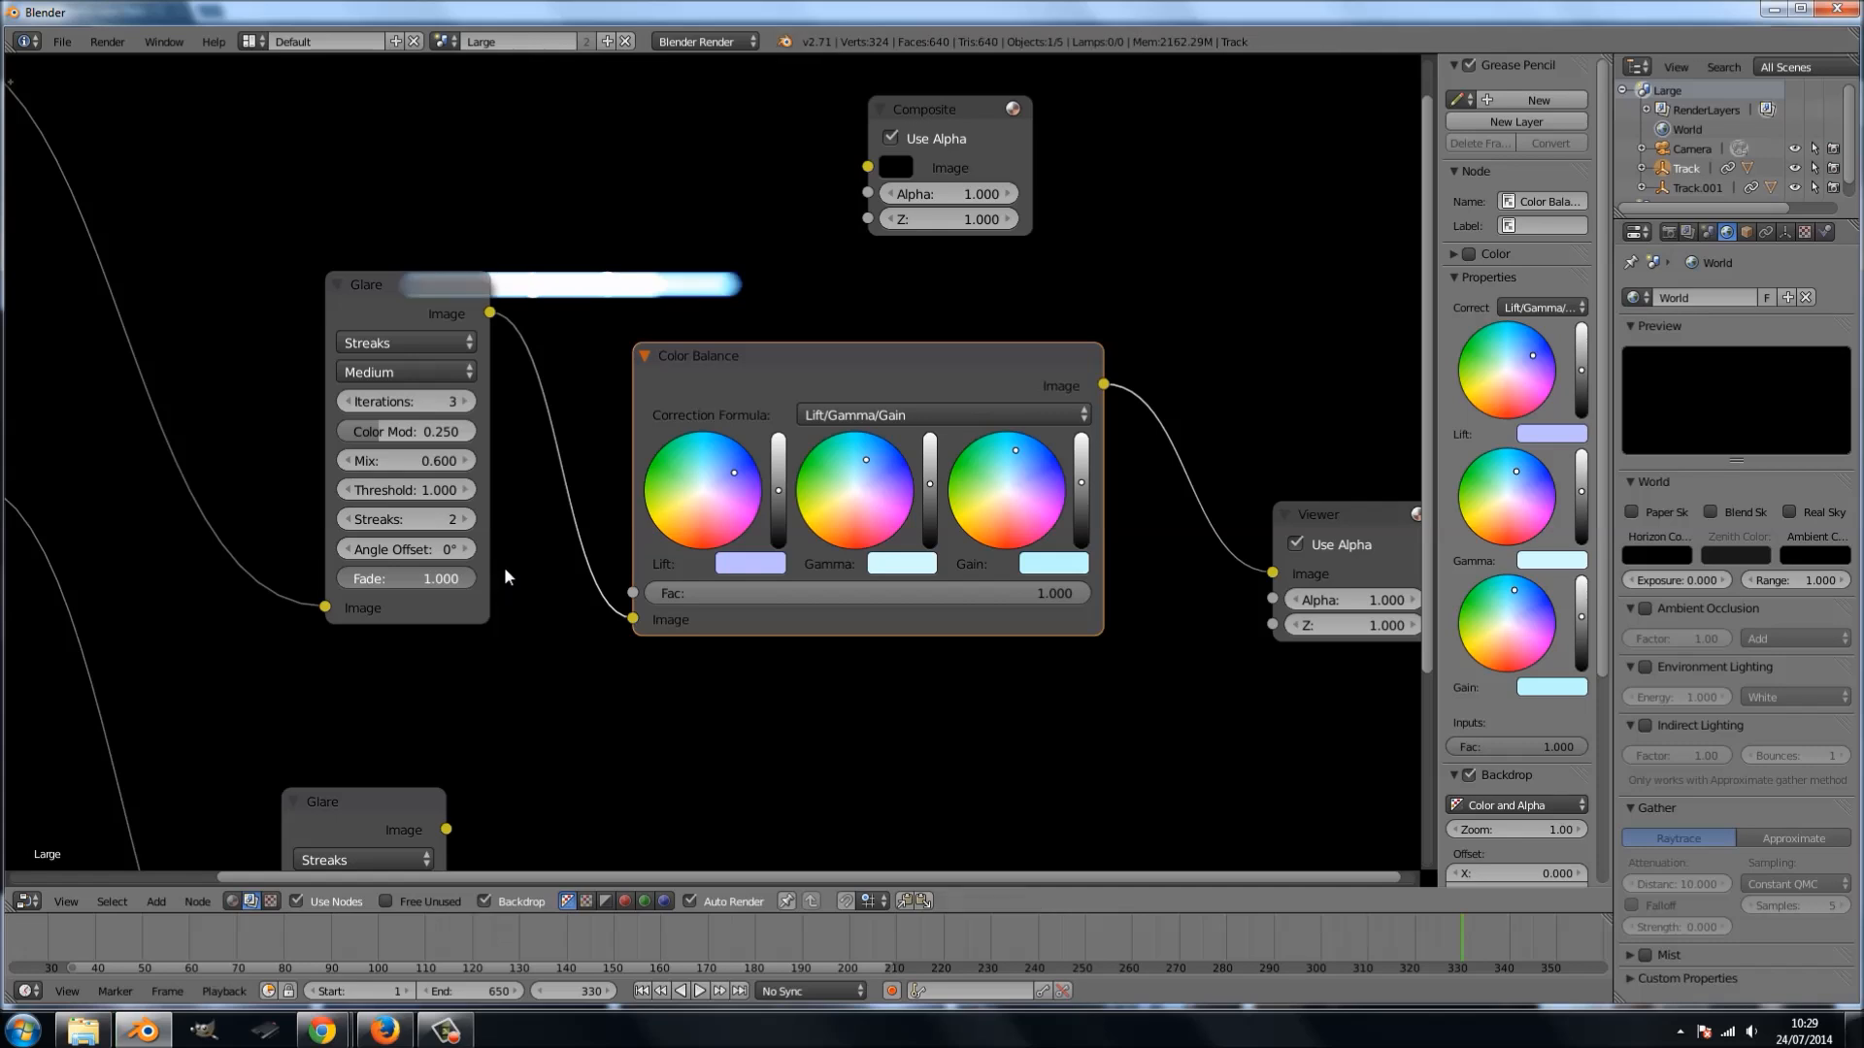
pyautogui.click(427, 375)
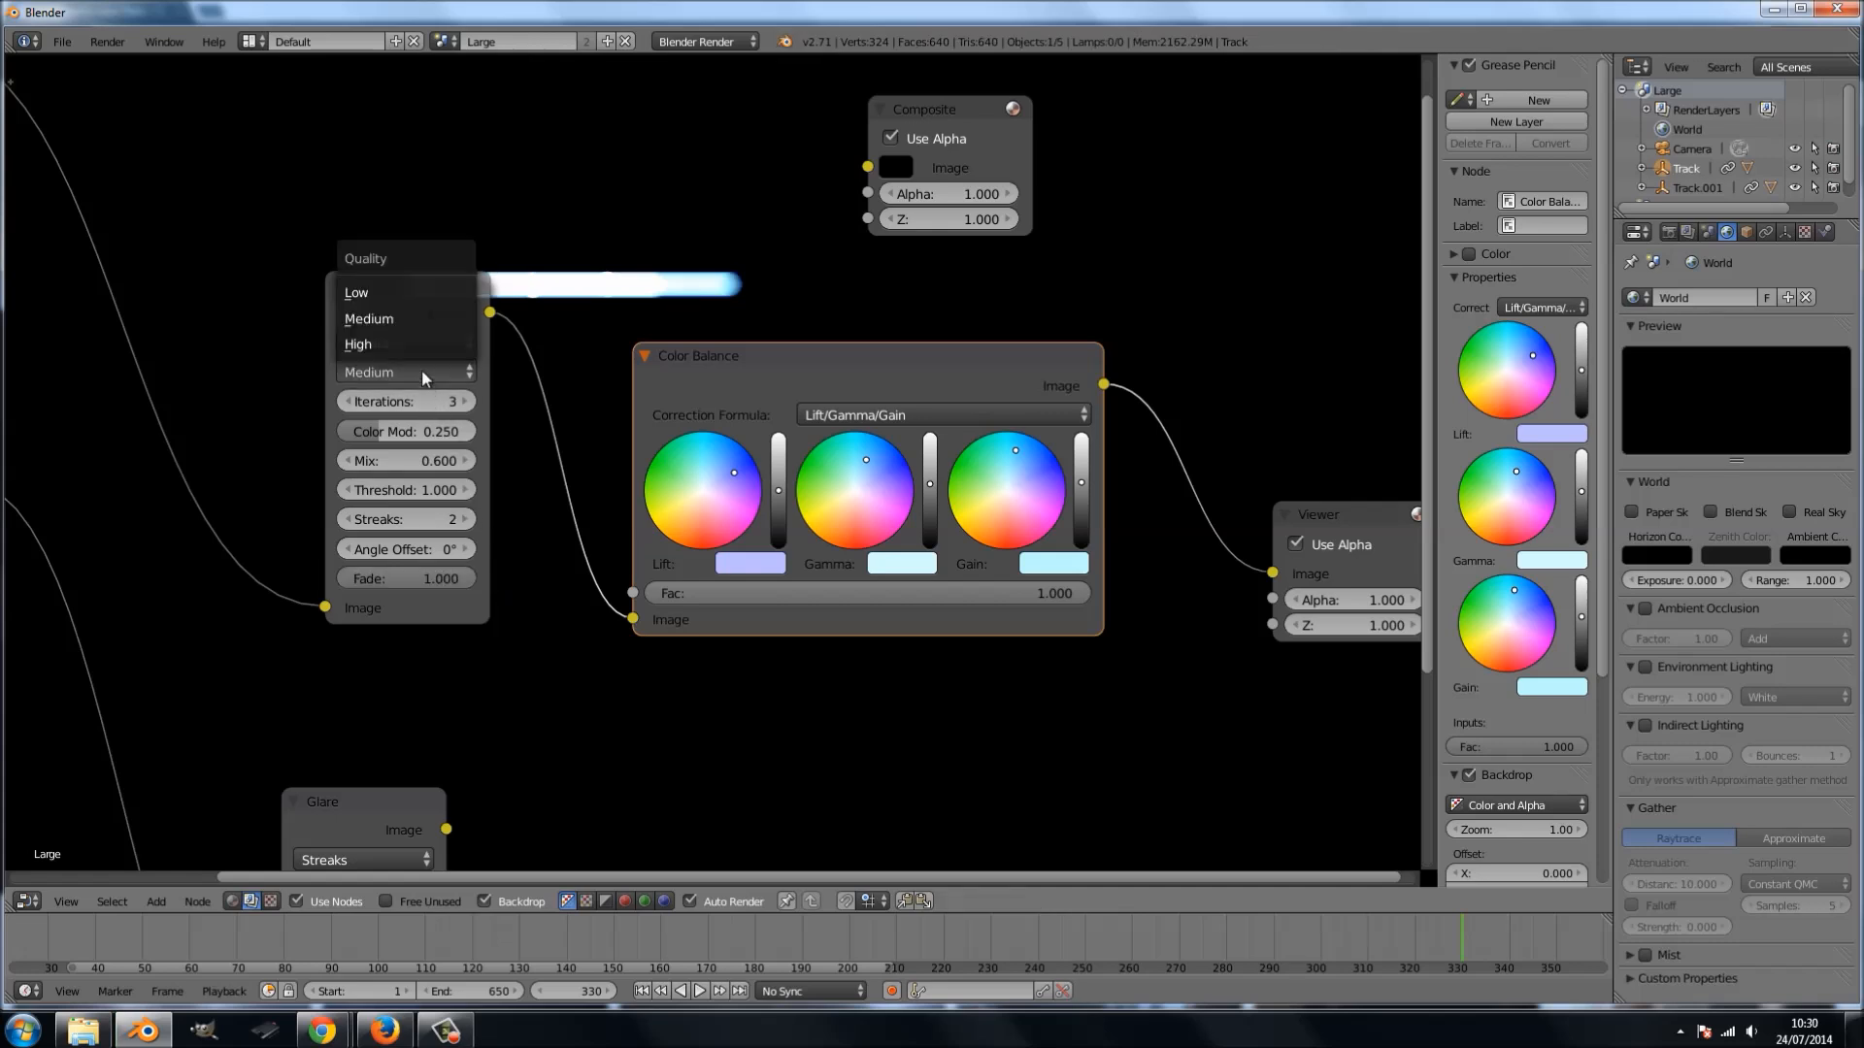
pyautogui.click(420, 345)
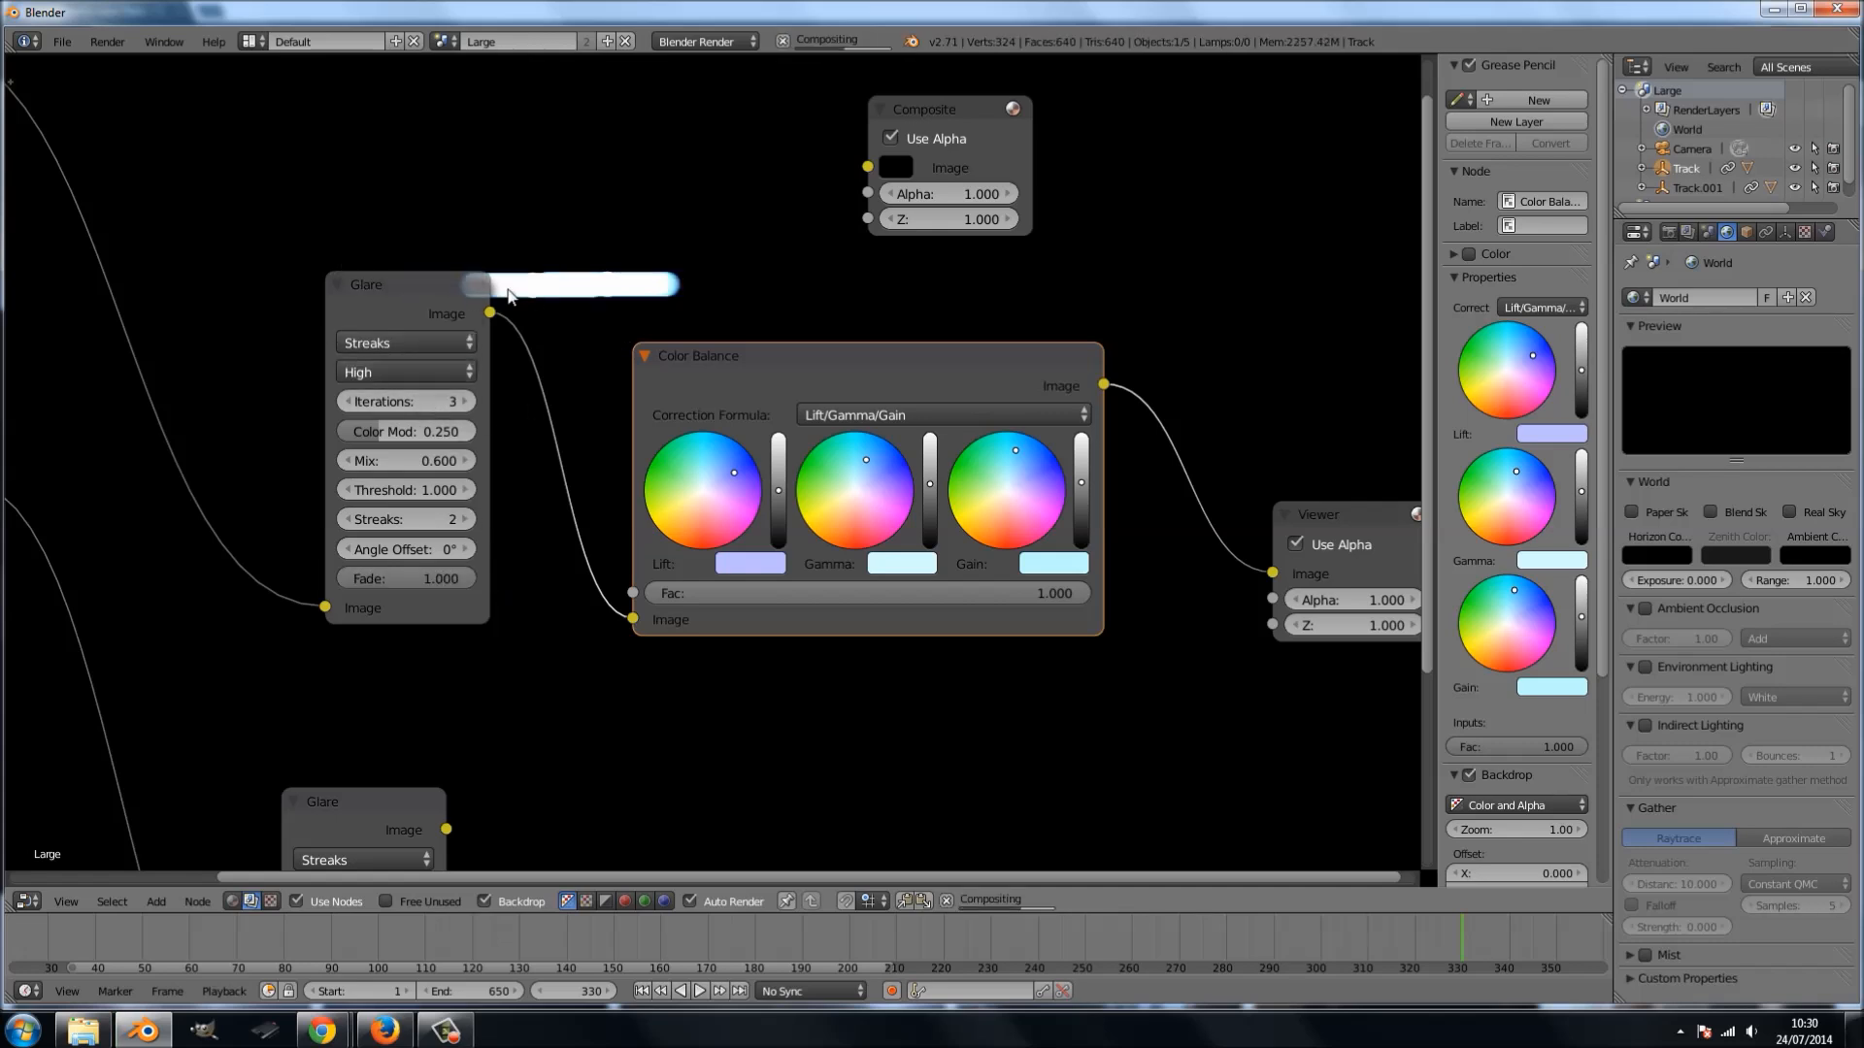
pyautogui.click(467, 405)
pyautogui.click(468, 404)
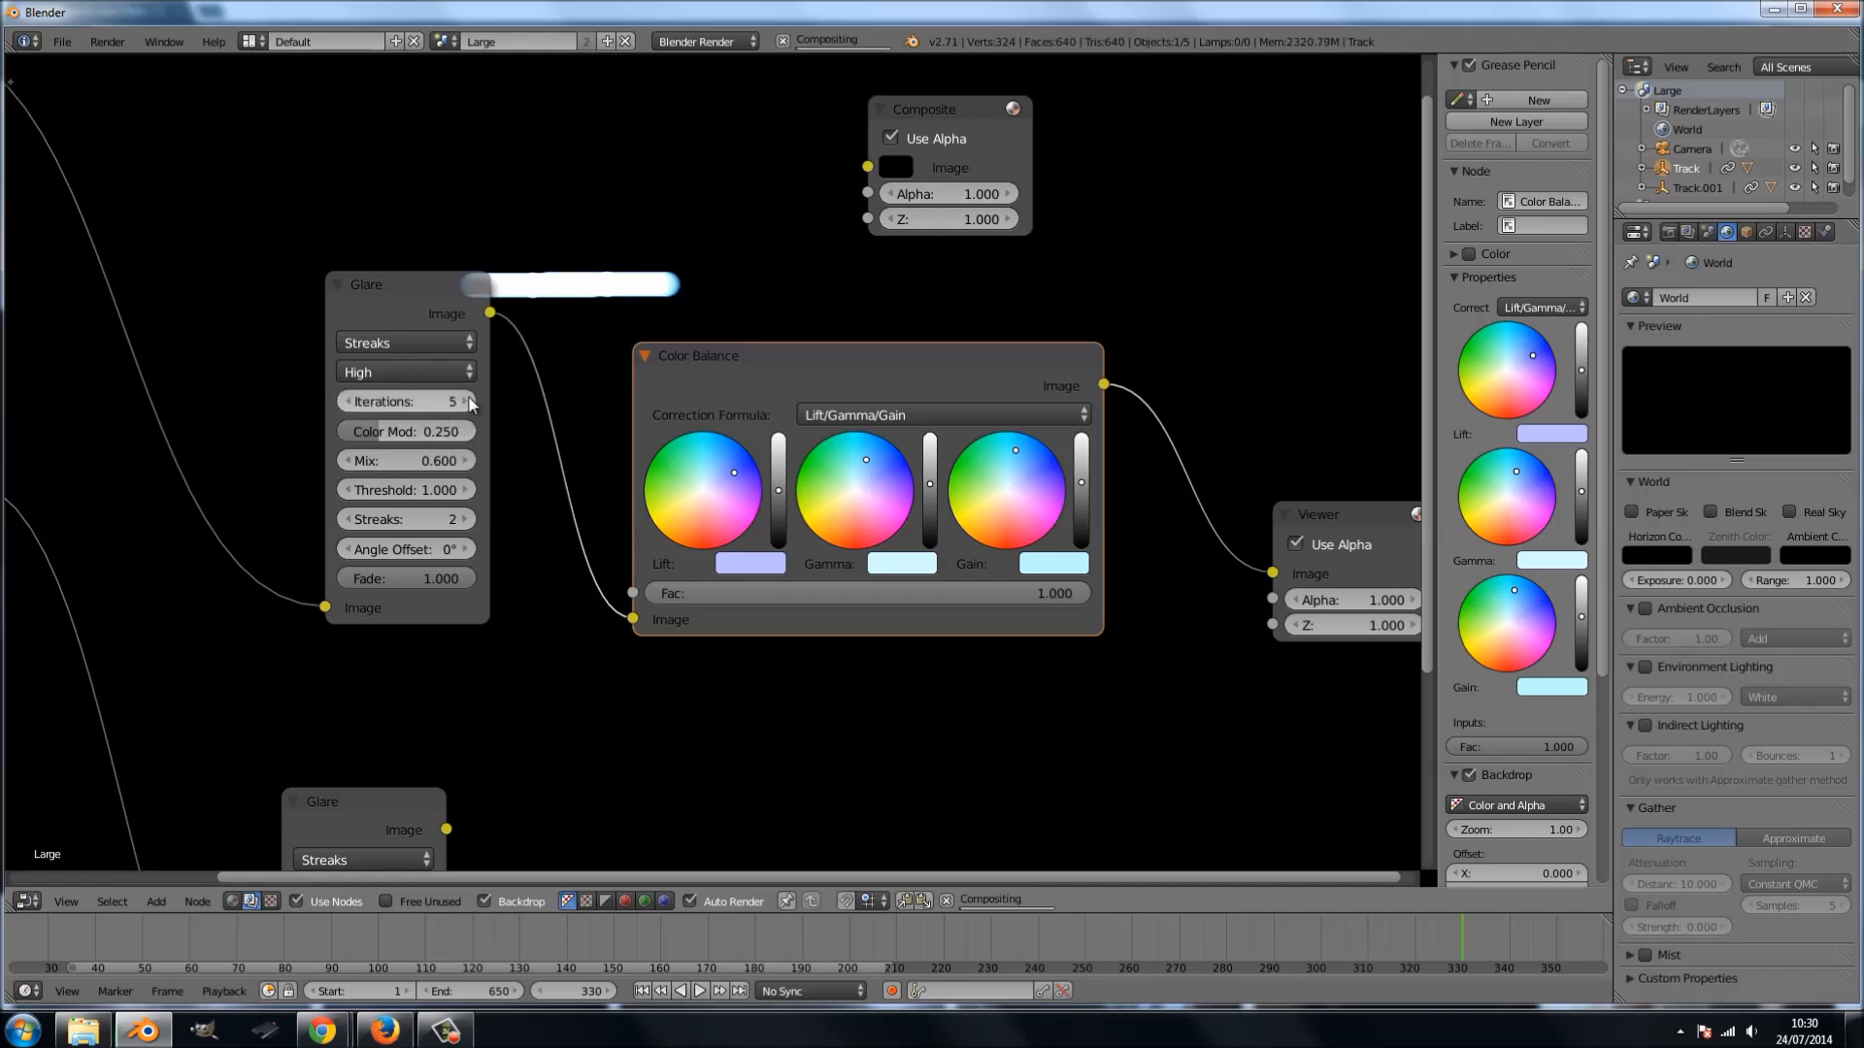
# - Shrink the backdrop to 0.69 zoom and lower the Large scene's Glare fade to 0.964
pyautogui.scroll(-2, 596, 303)
pyautogui.scroll(-2, 596, 303)
pyautogui.scroll(4, 596, 302)
pyautogui.press('v')
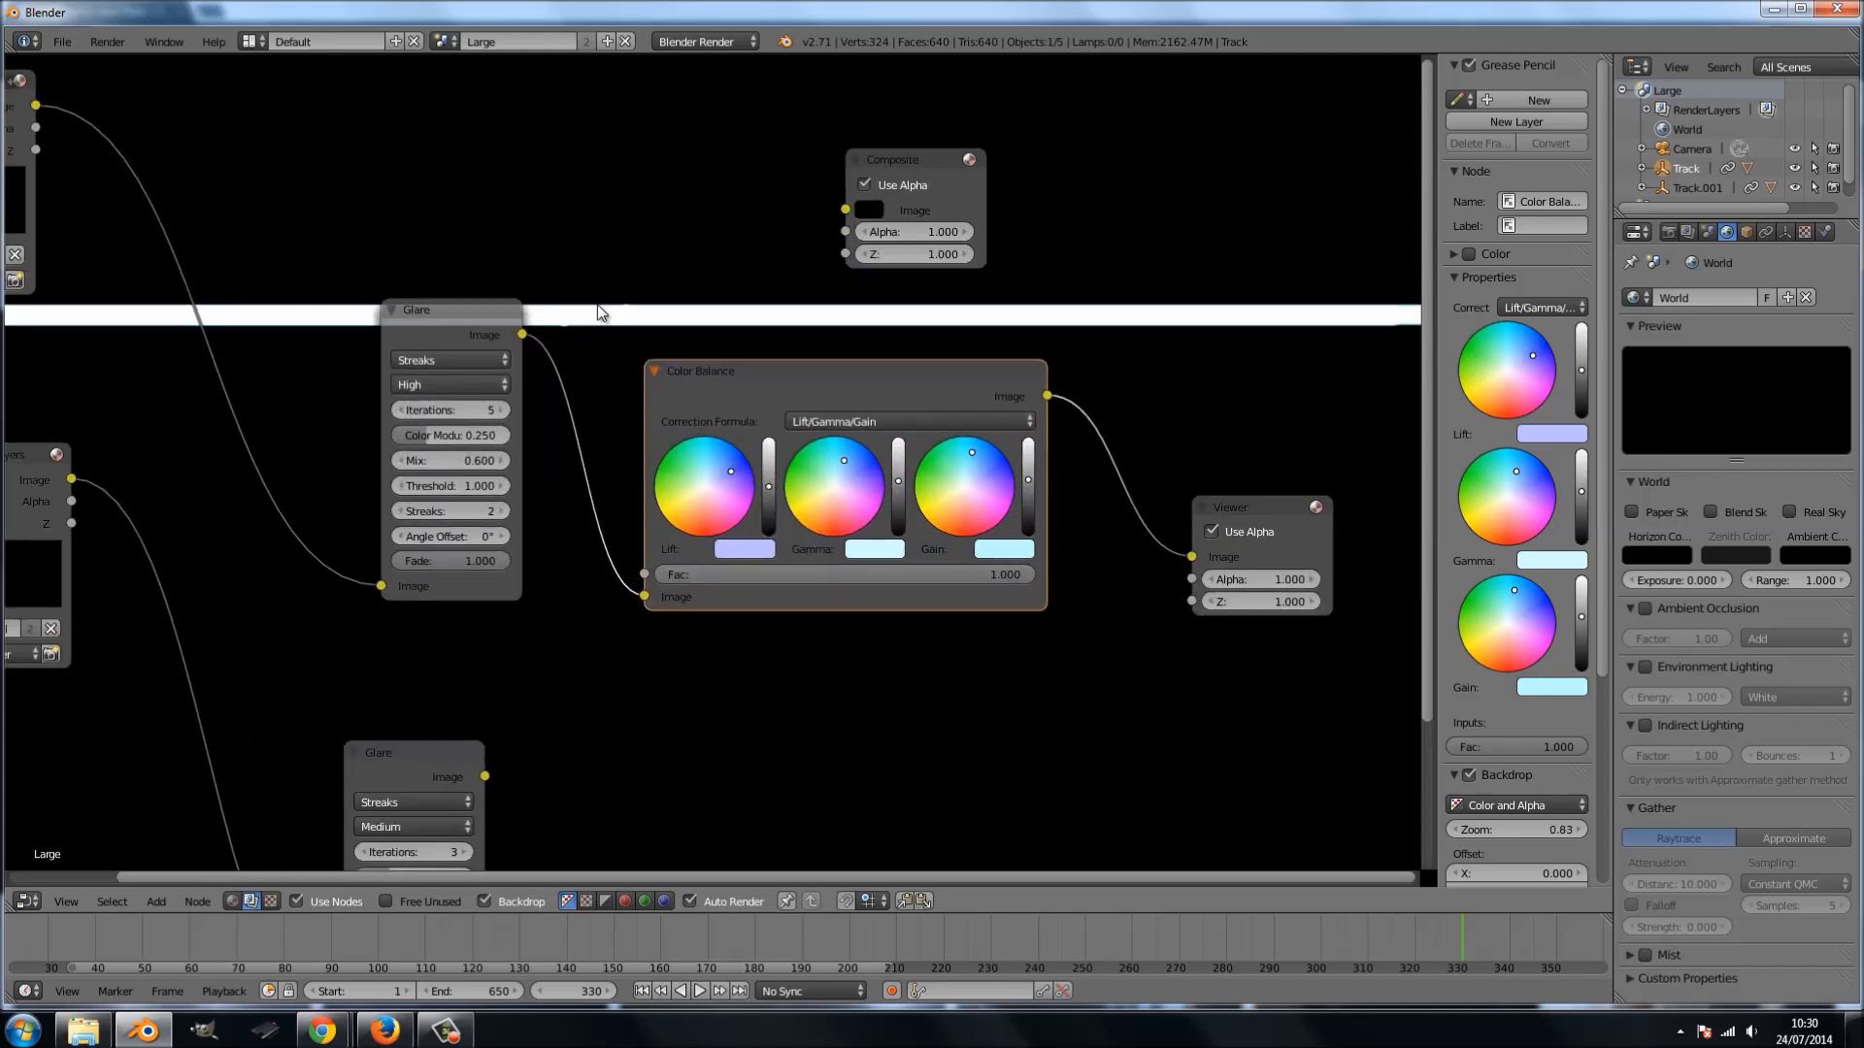
pyautogui.press('v')
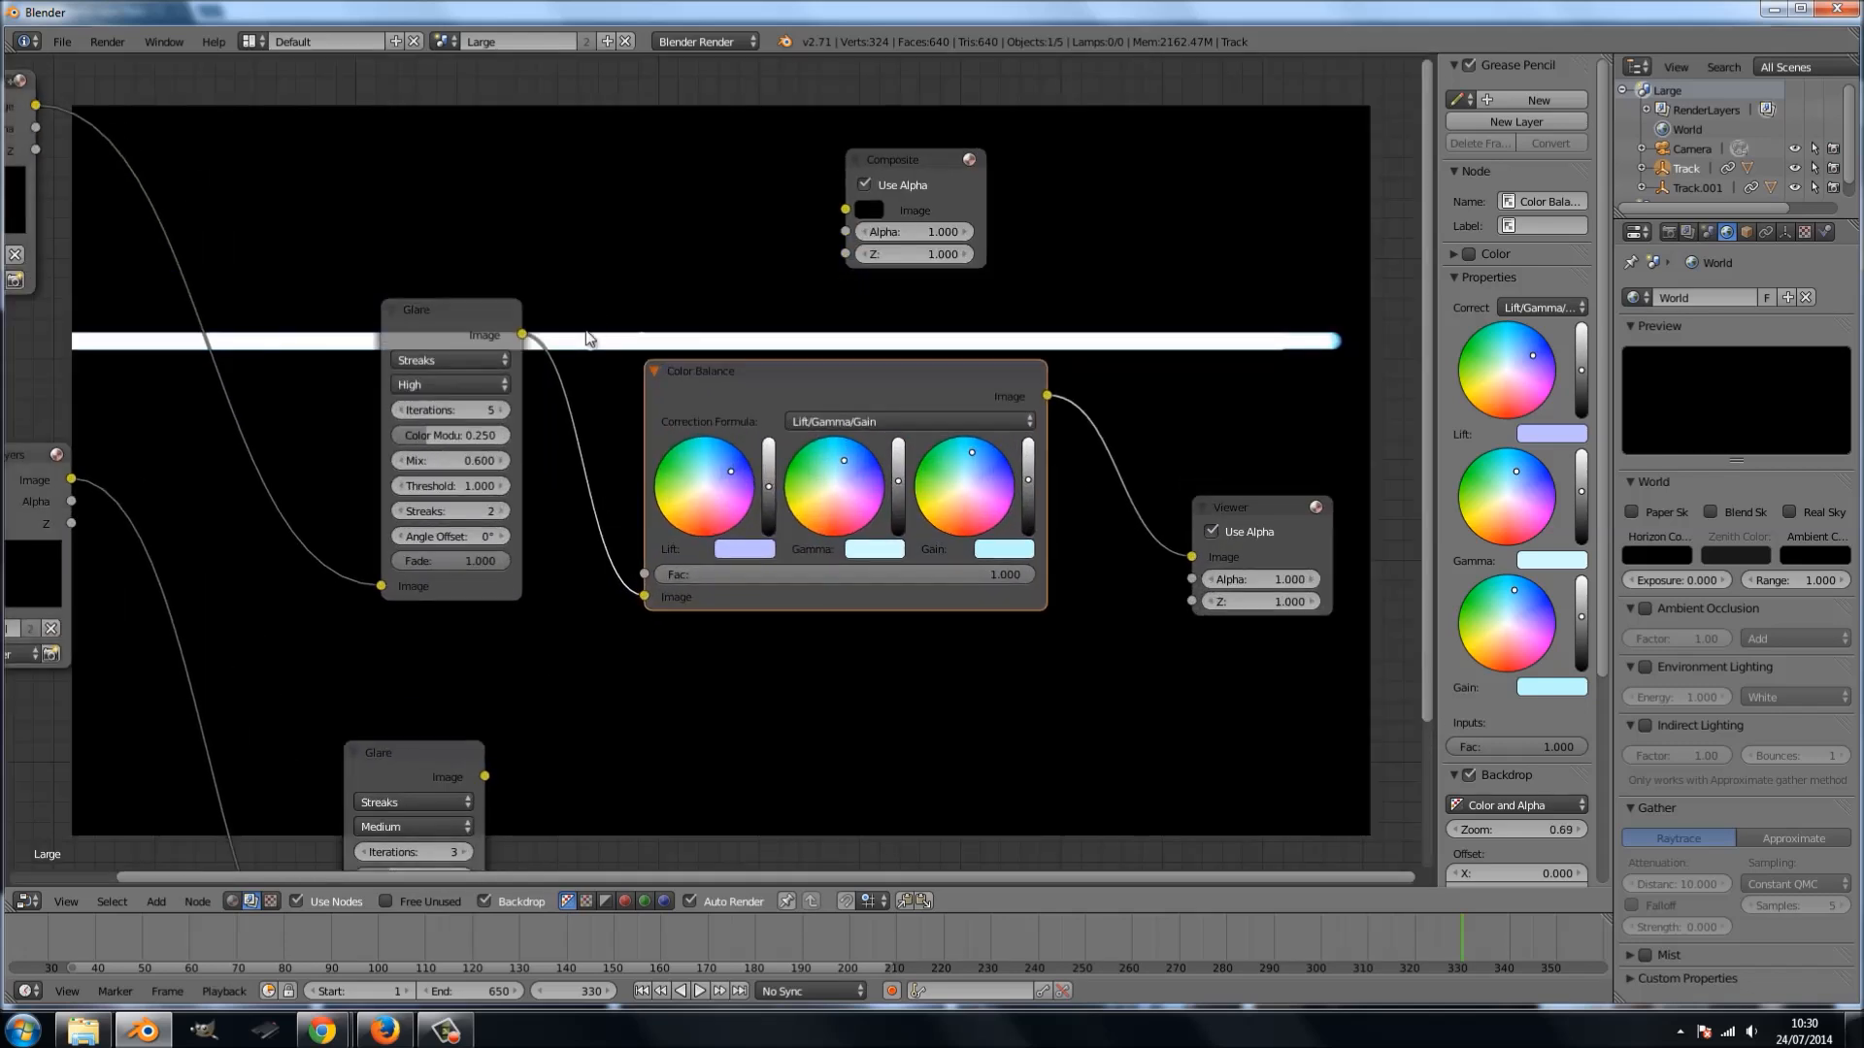
pyautogui.scroll(1, 594, 323)
pyautogui.moveTo(452, 580); pyautogui.dragTo(433, 579)
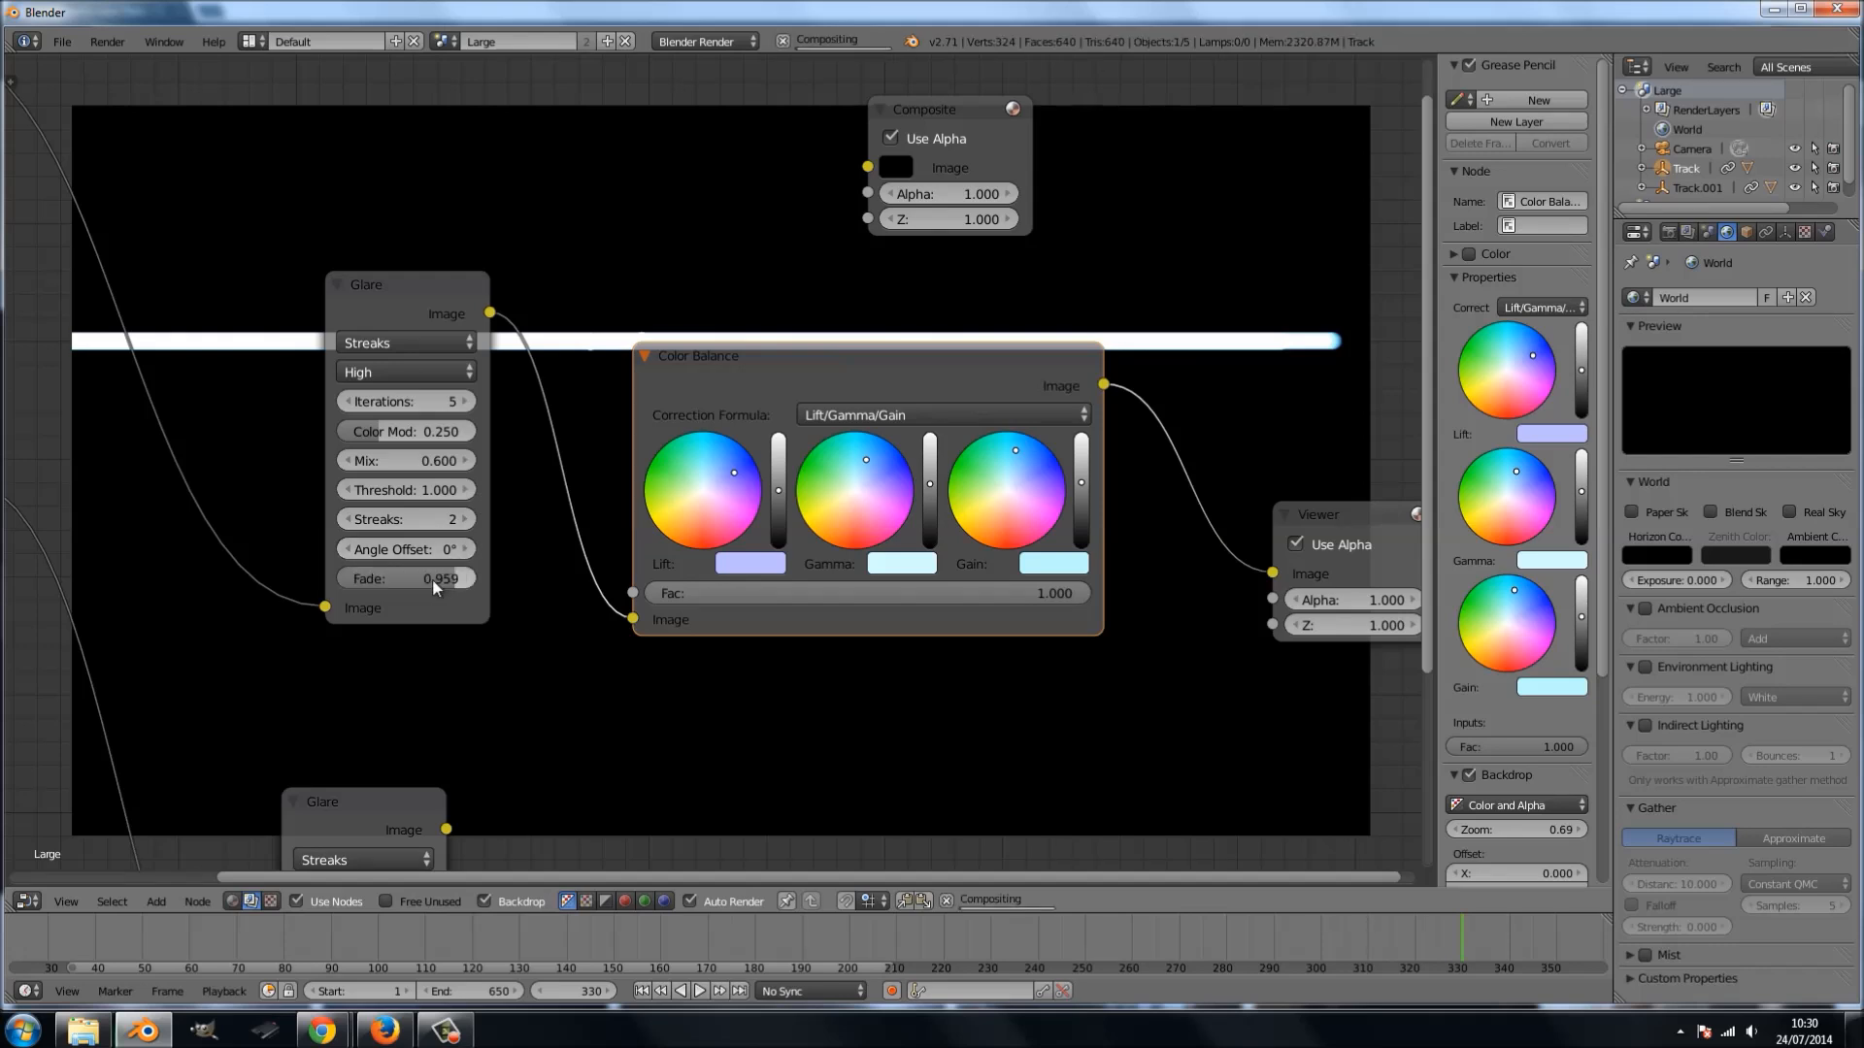
pyautogui.scroll(1, 433, 578)
pyautogui.scroll(1, 433, 579)
pyautogui.moveTo(489, 553); pyautogui.dragTo(534, 426, button='middle')
pyautogui.moveTo(430, 492); pyautogui.dragTo(433, 492)
# - Lower the fade of the Large scene's Glare node to 0.957
pyautogui.scroll(-2, 560, 448)
pyautogui.scroll(-1, 559, 446)
pyautogui.moveTo(632, 753); pyautogui.dragTo(641, 629, button='middle')
pyautogui.scroll(-1, 632, 748)
pyautogui.moveTo(631, 748); pyautogui.dragTo(642, 638, button='middle')
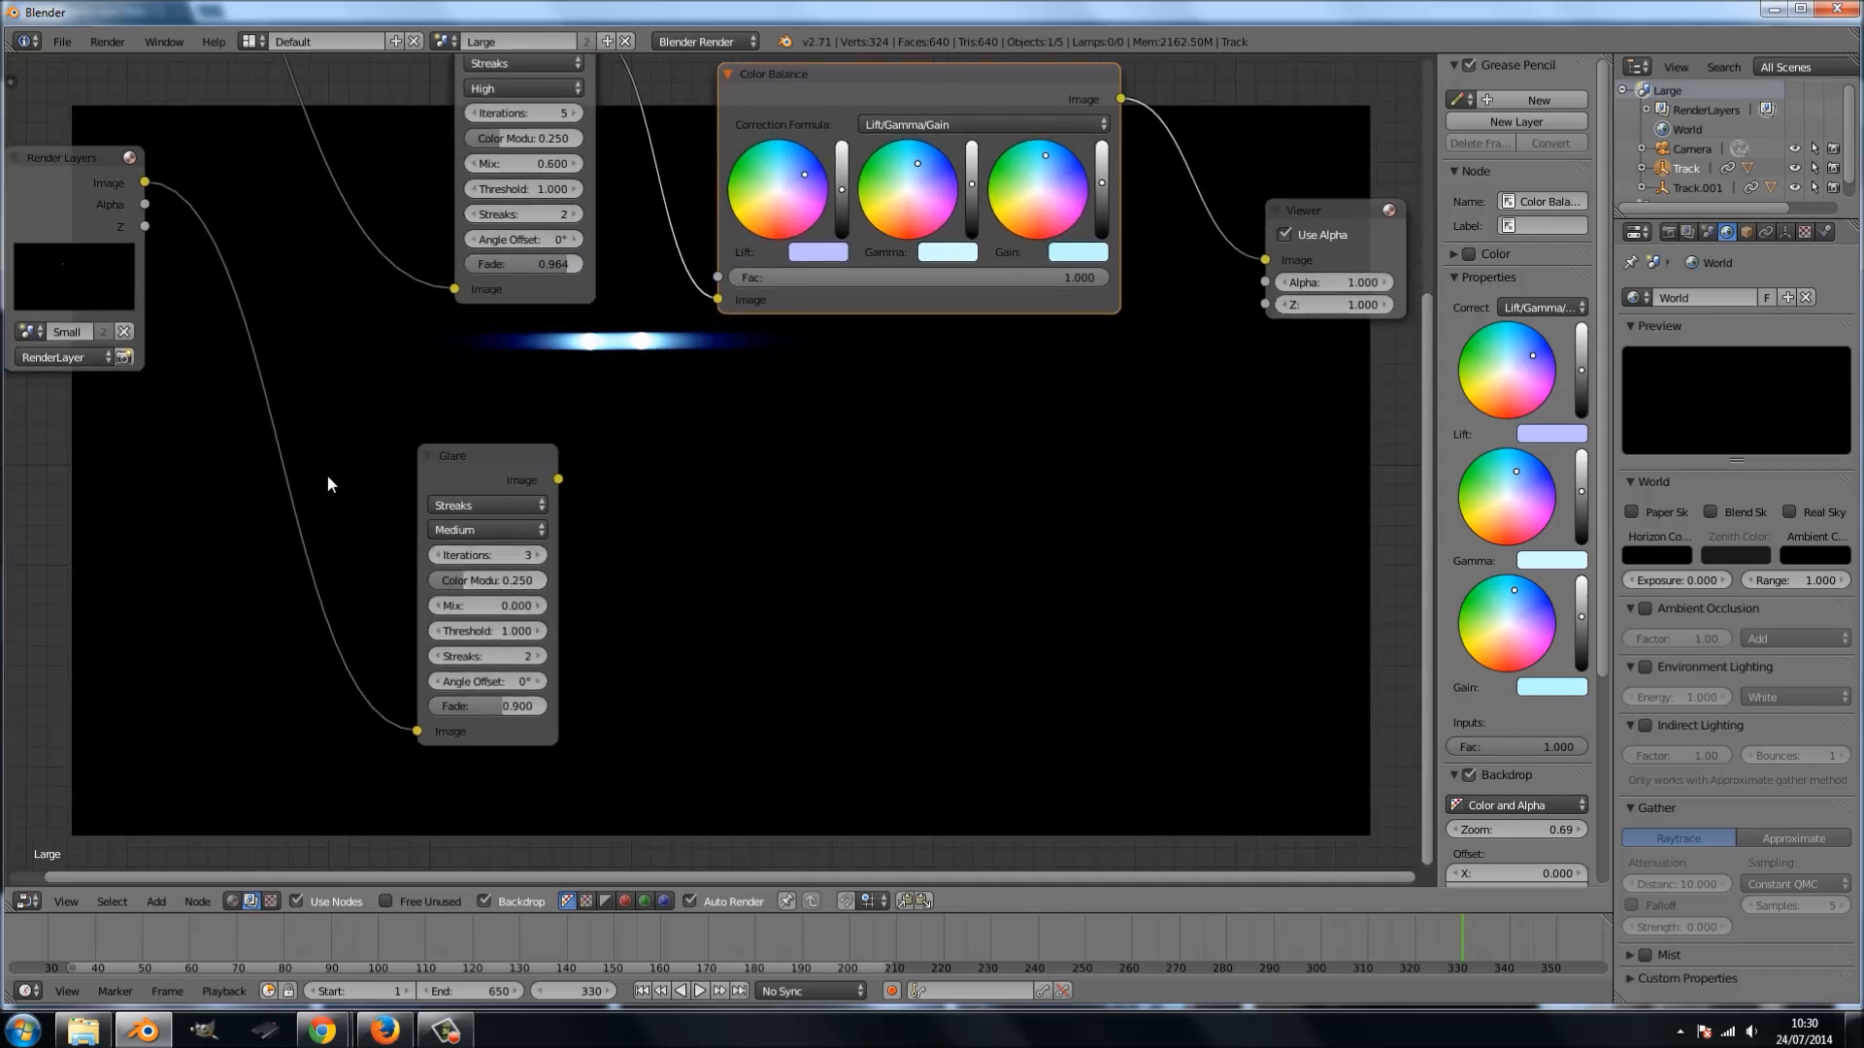
pyautogui.moveTo(599, 524); pyautogui.dragTo(212, 743, button='middle')
pyautogui.moveTo(362, 649)
pyautogui.mouseDown(button='middle')
pyautogui.moveTo(212, 753)
pyautogui.moveTo(420, 761)
pyautogui.moveTo(505, 677)
pyautogui.mouseUp(button='middle')
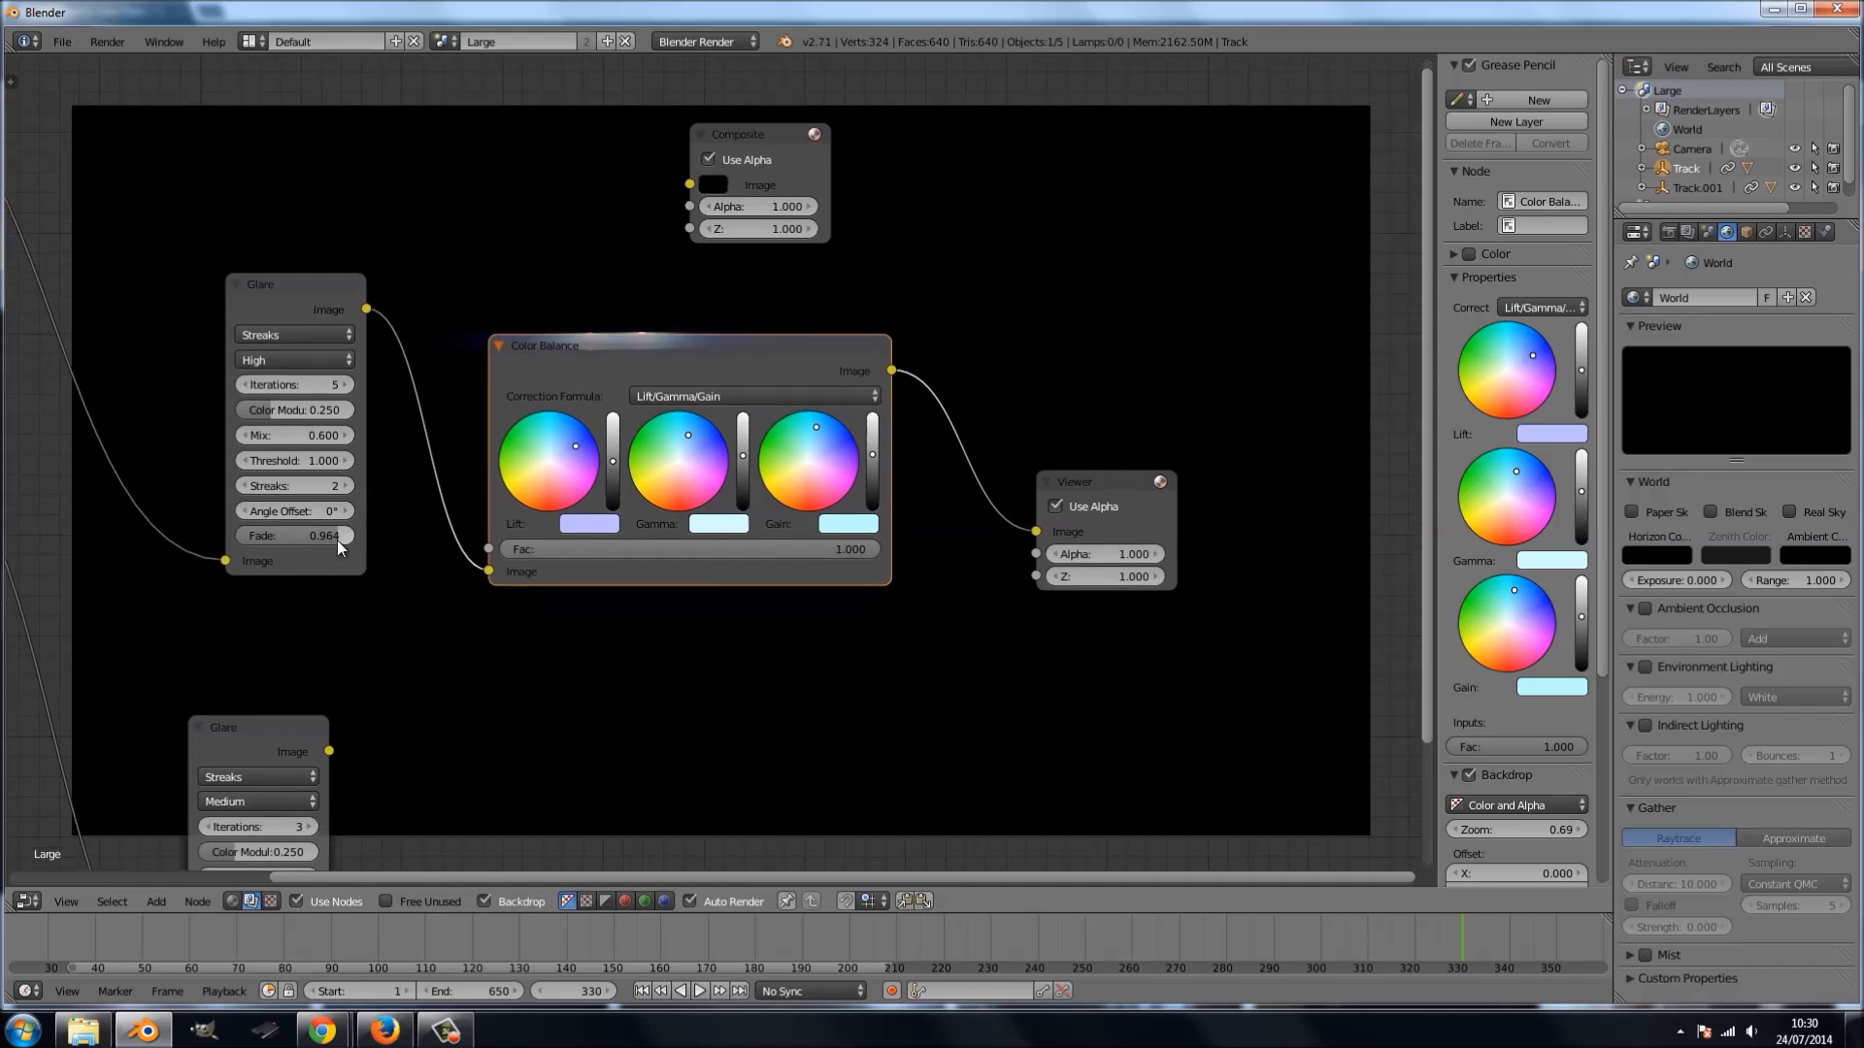
pyautogui.moveTo(337, 539); pyautogui.dragTo(334, 536)
# - Move the Viewer node aside and insert a Blur node on the link between Color Balance and Viewer
pyautogui.moveTo(725, 648)
pyautogui.mouseDown(button='middle')
pyautogui.moveTo(491, 703)
pyautogui.moveTo(370, 689)
pyautogui.mouseUp(button='middle')
pyautogui.scroll(-1, 788, 536)
pyautogui.moveTo(742, 517); pyautogui.dragTo(917, 476)
pyautogui.hotkey('shift', 'a')
pyautogui.moveTo(752, 591)
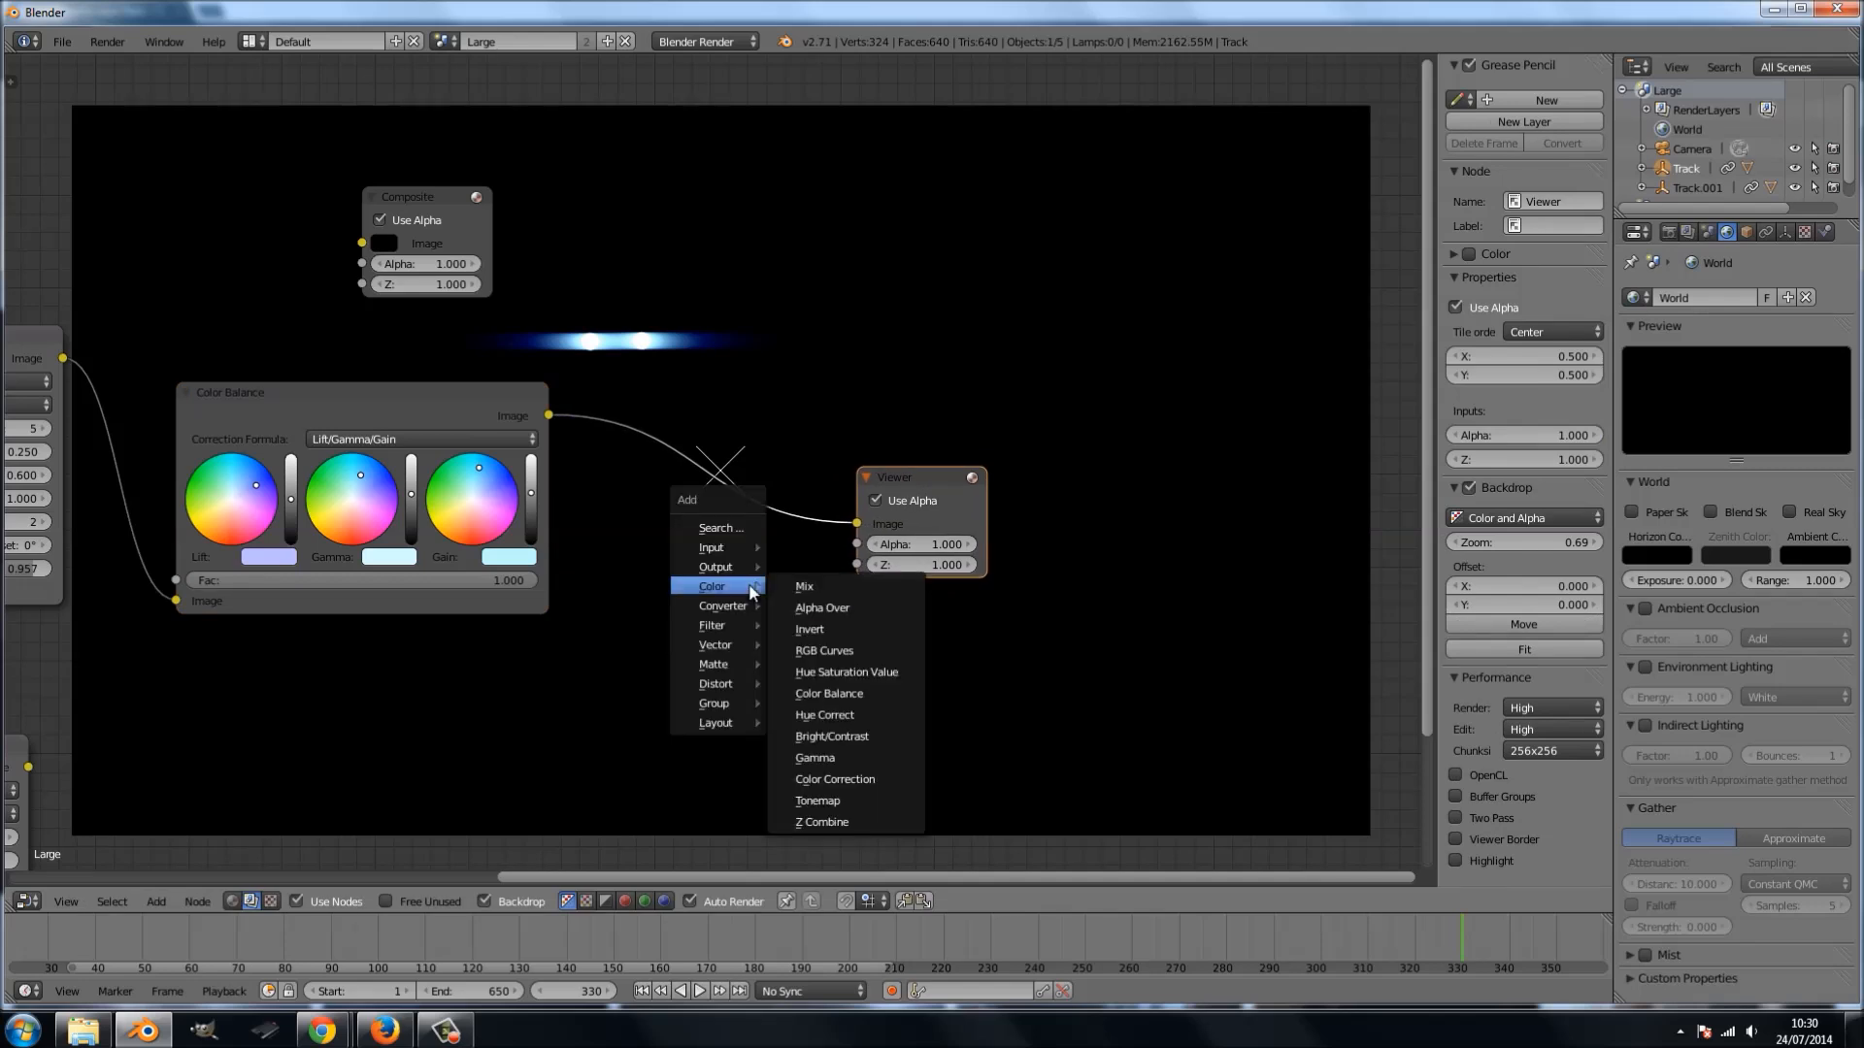
pyautogui.moveTo(730, 626)
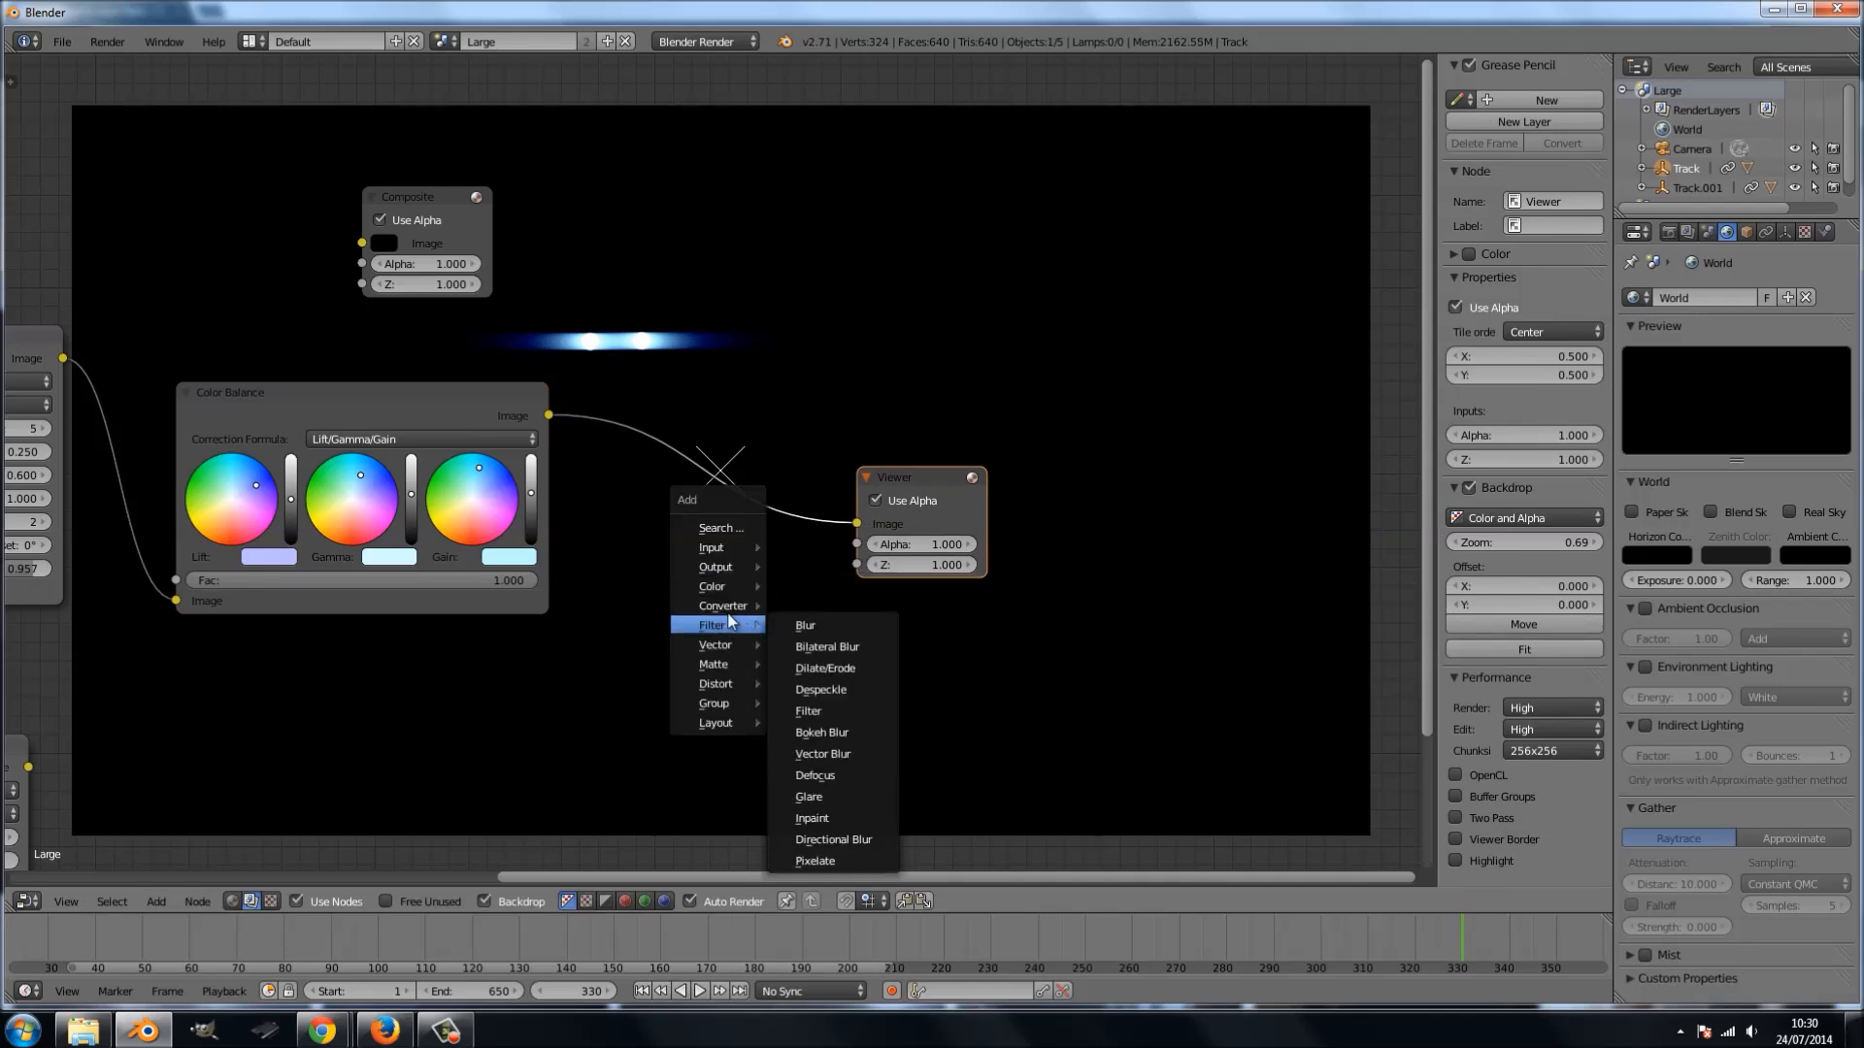
pyautogui.click(791, 626)
pyautogui.click(616, 370)
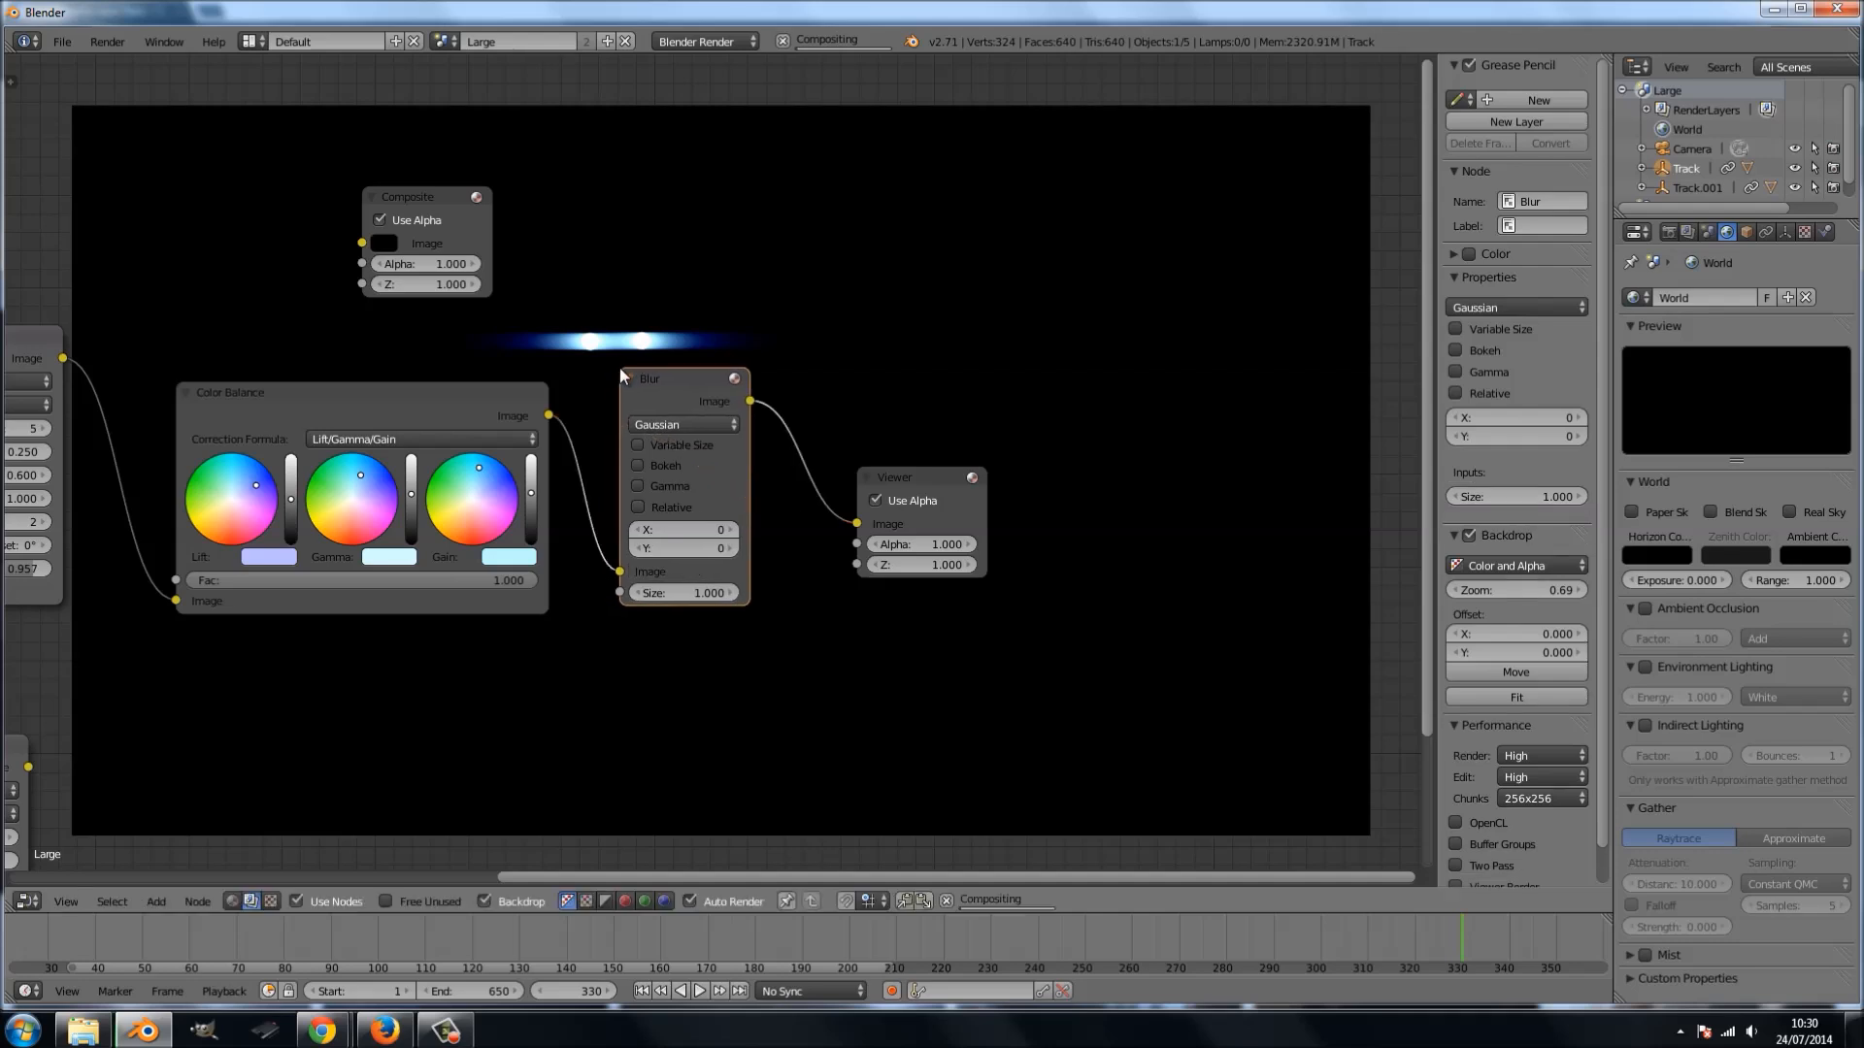
# - Switch the Blur node to Fast Gaussian and set its Y size to 10
pyautogui.click(655, 425)
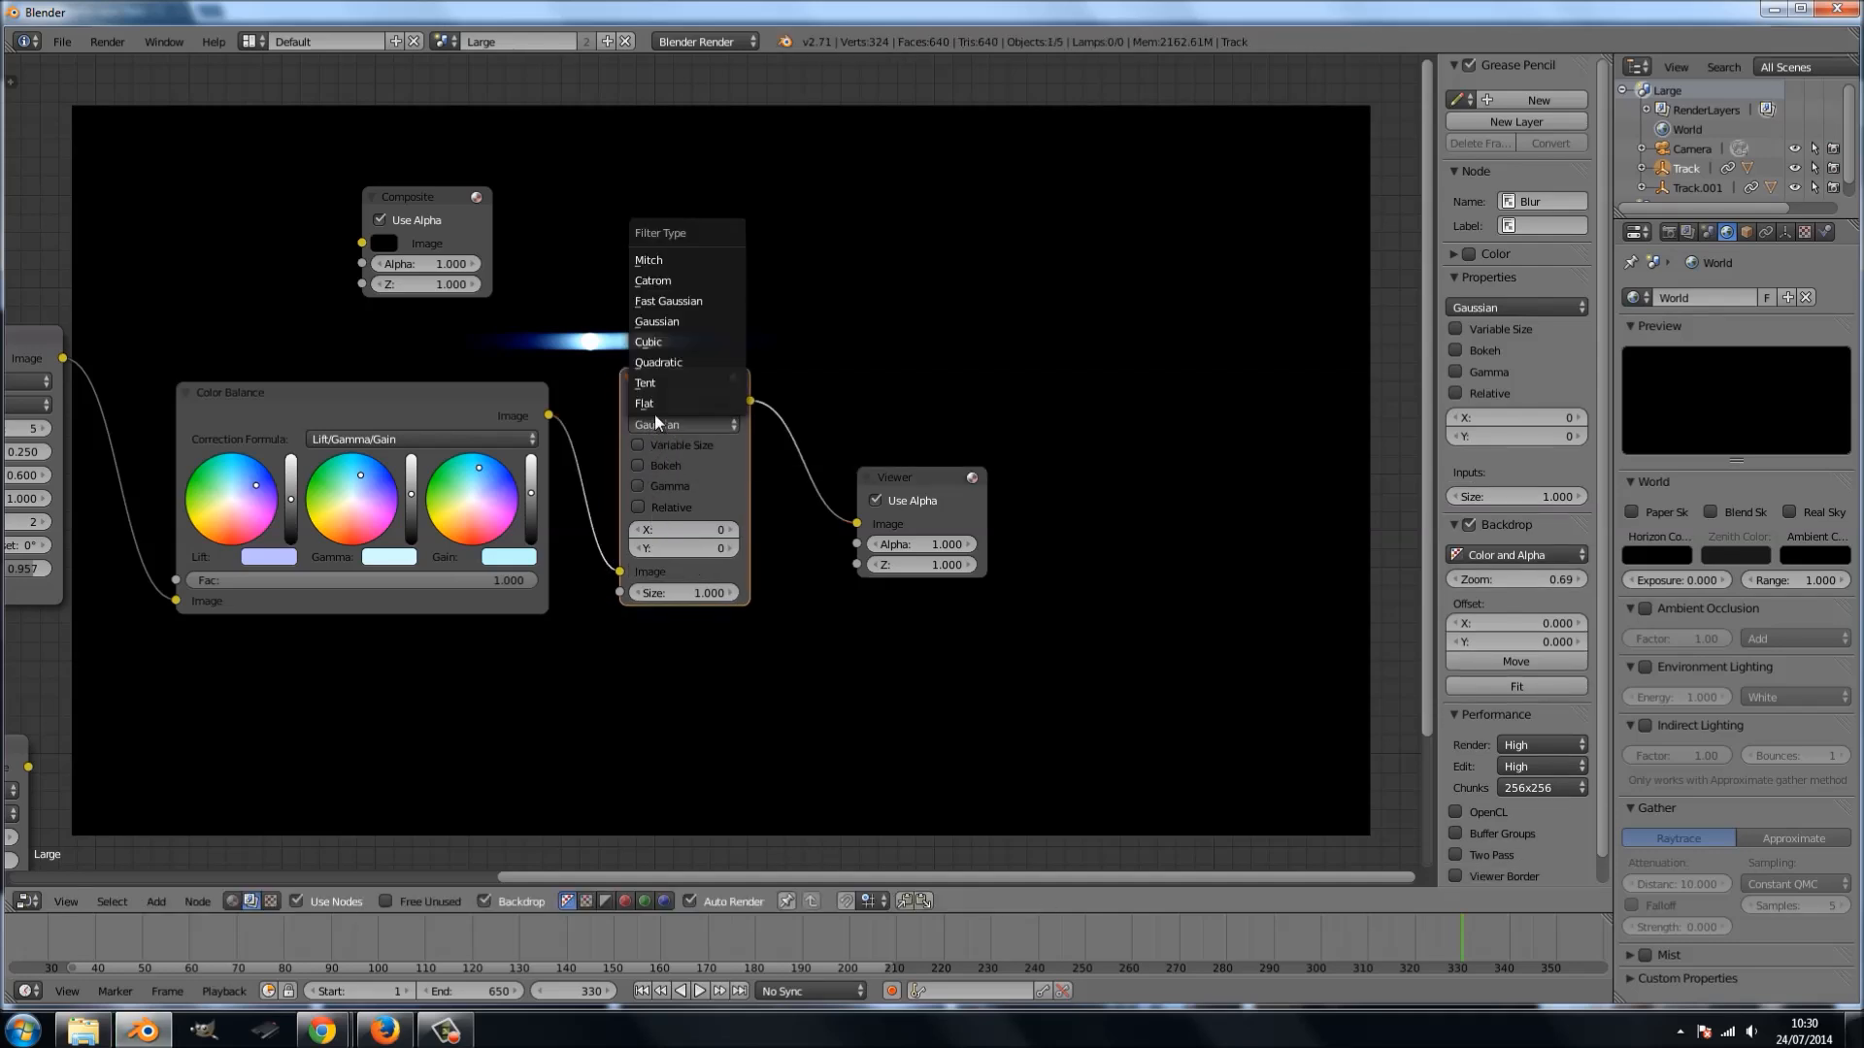
pyautogui.click(662, 292)
pyautogui.scroll(3, 615, 439)
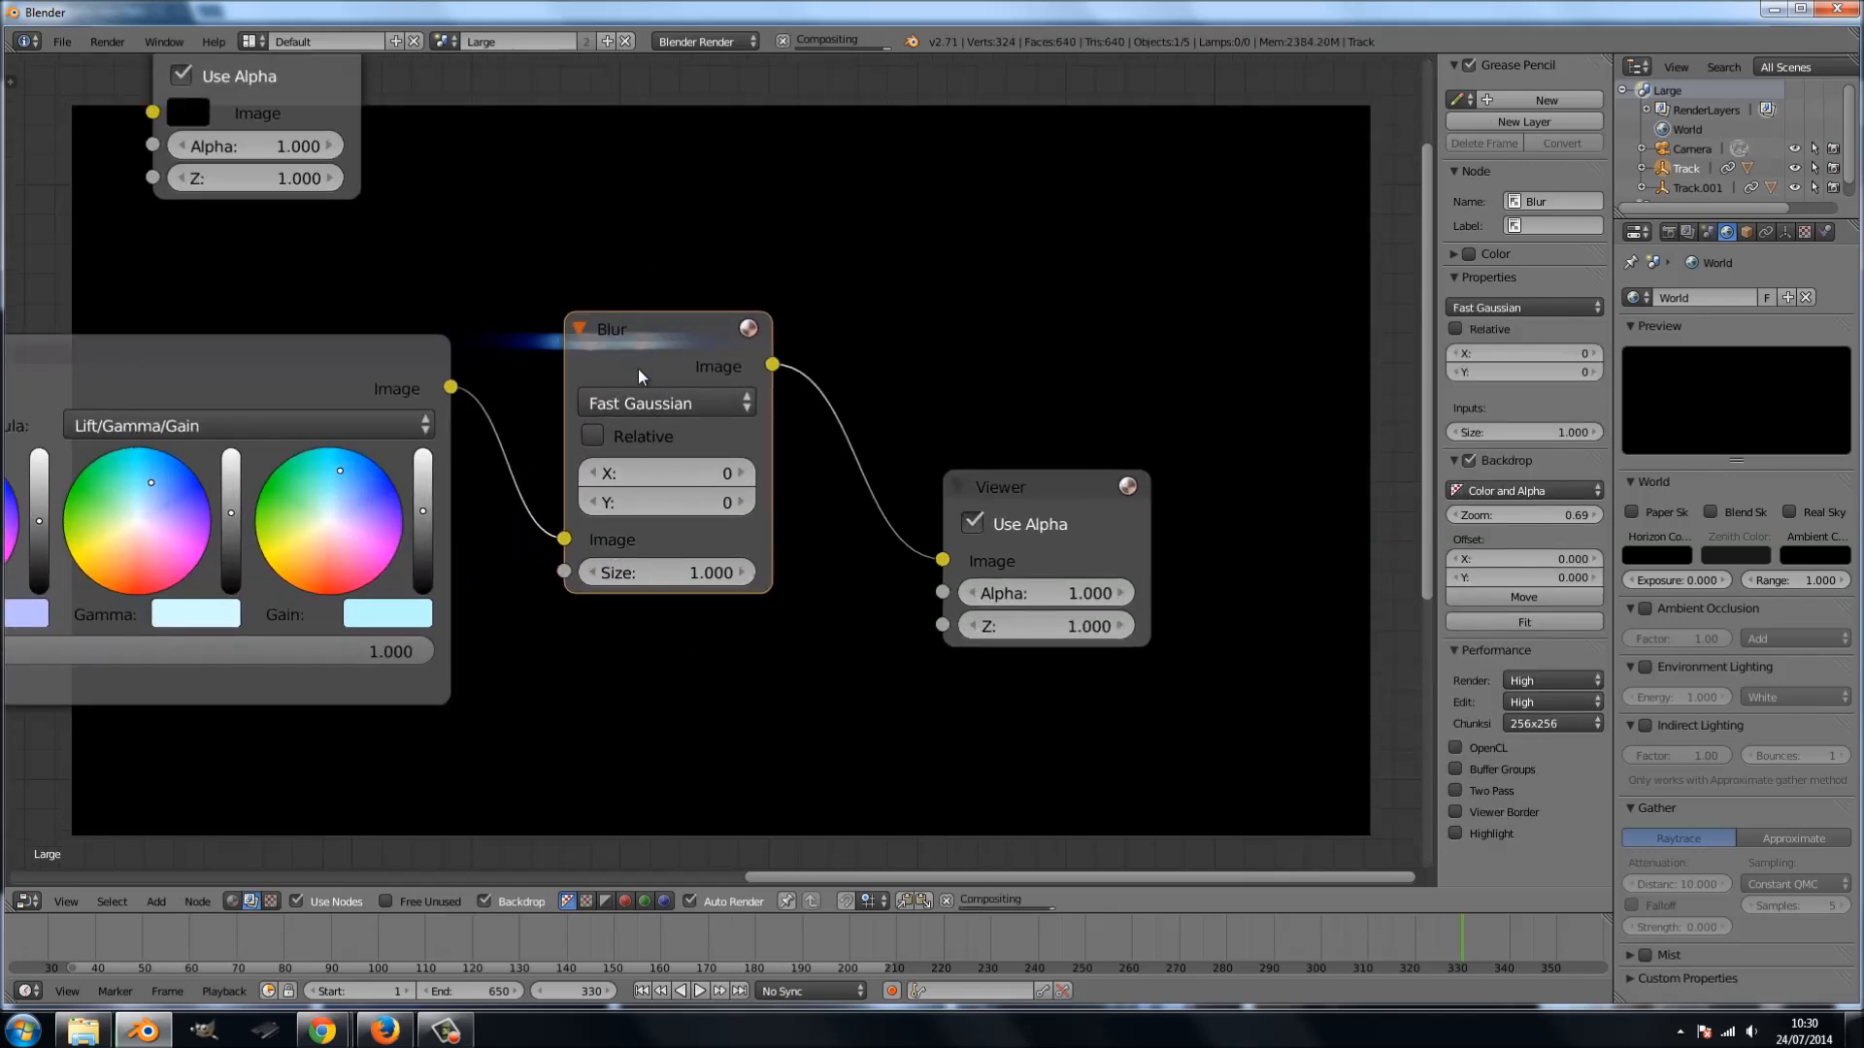
pyautogui.moveTo(639, 367); pyautogui.dragTo(641, 437)
pyautogui.moveTo(676, 577); pyautogui.dragTo(748, 575)
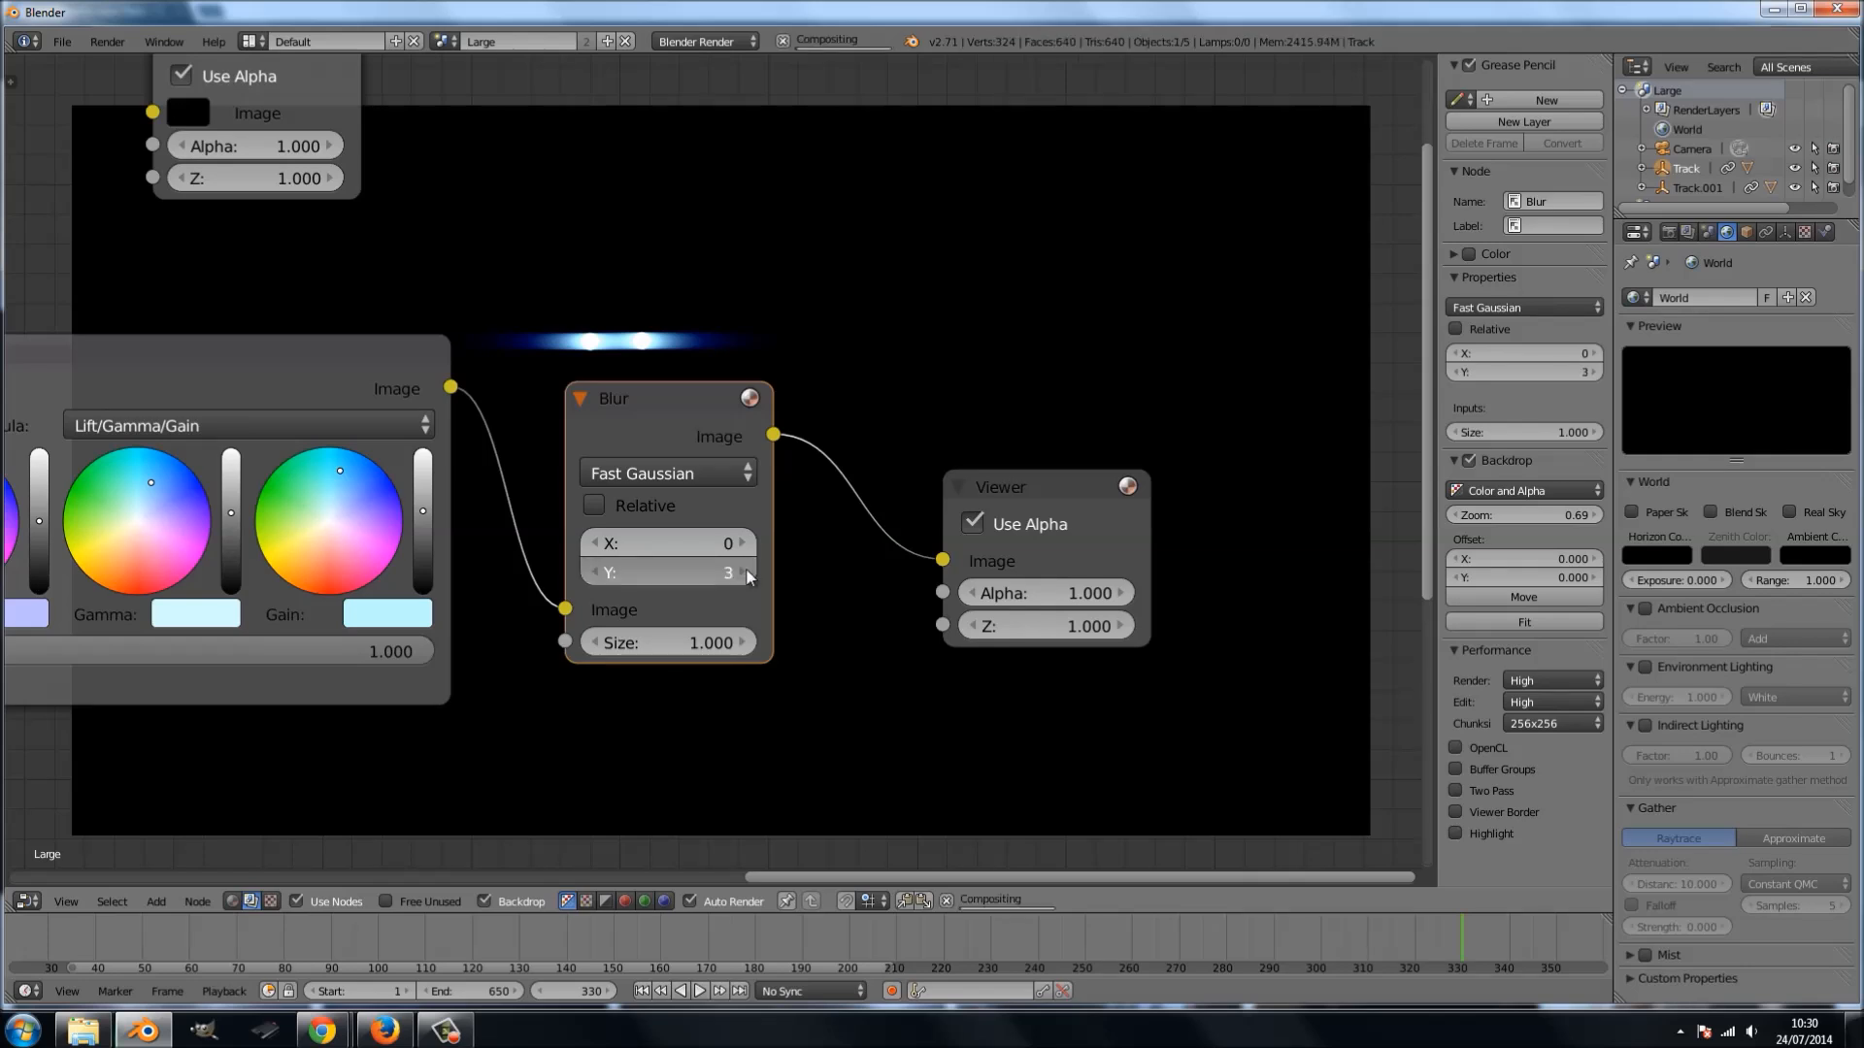
pyautogui.moveTo(685, 570); pyautogui.dragTo(703, 571)
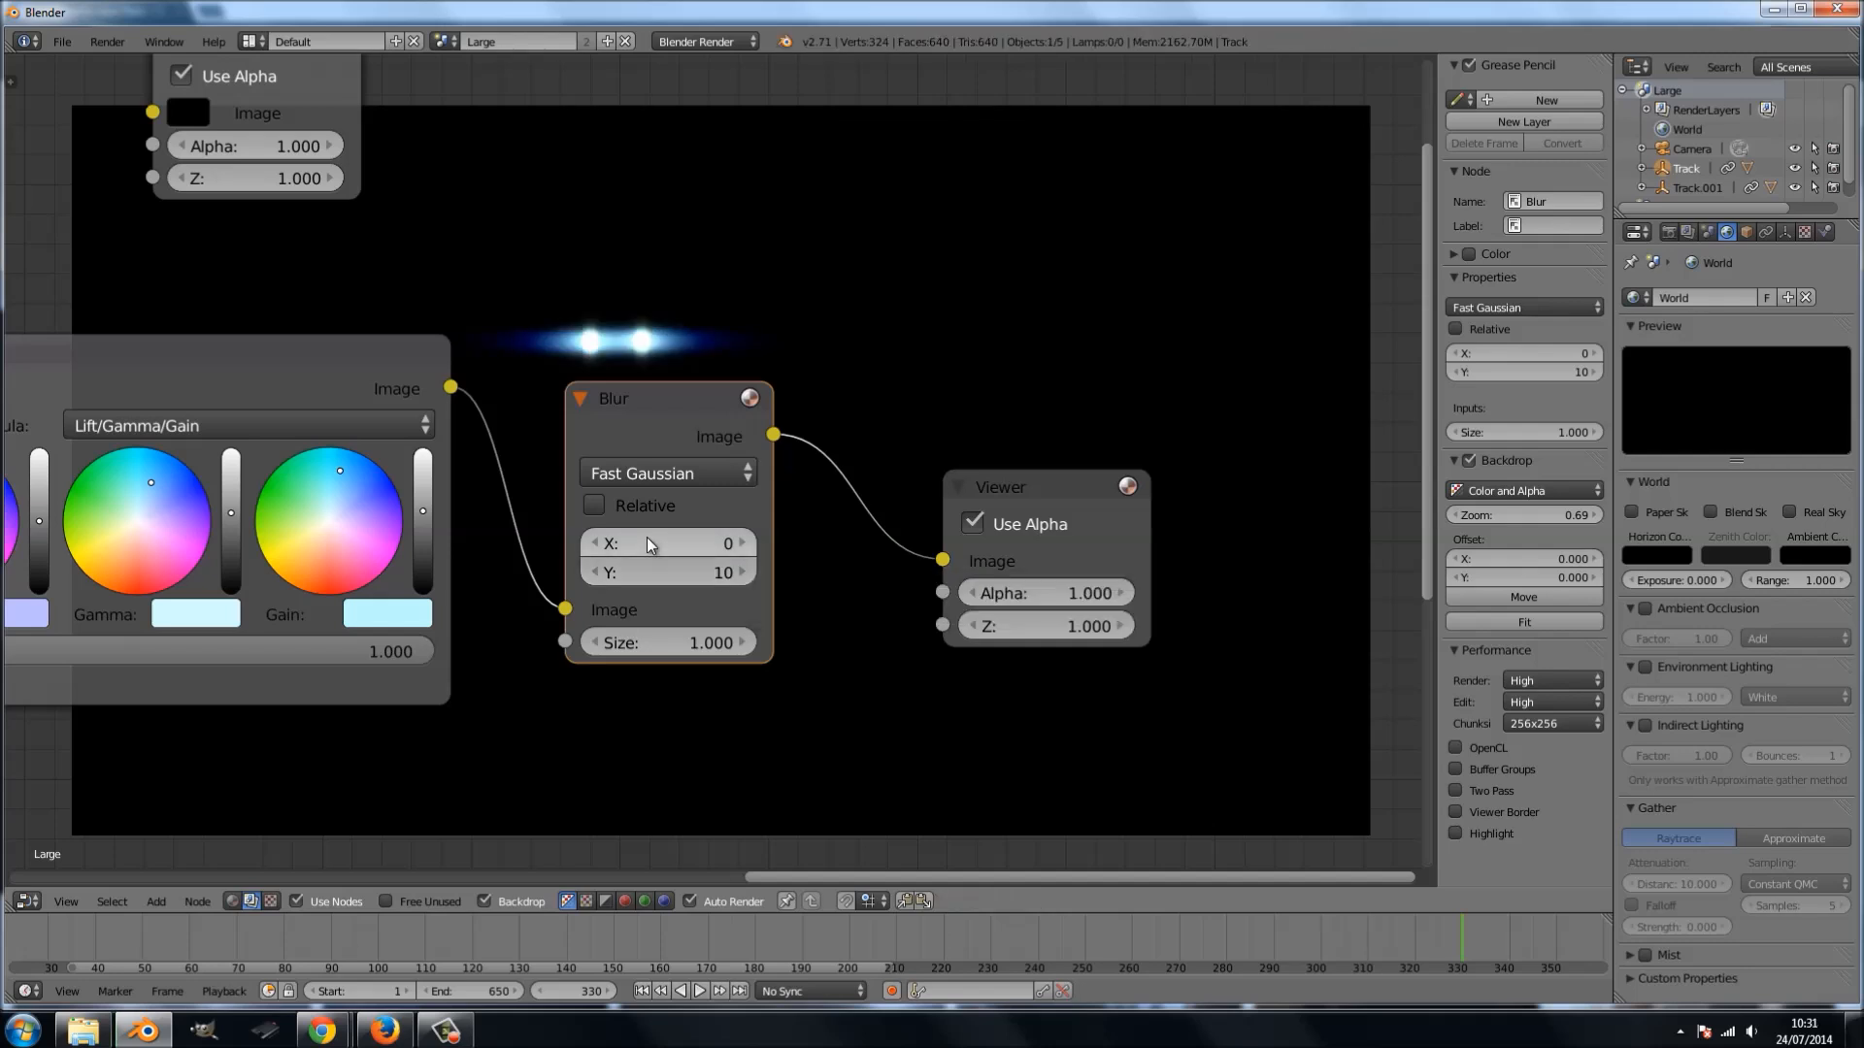
# - Raise the Blur node's X size to 20
pyautogui.moveTo(650, 546); pyautogui.dragTo(667, 545)
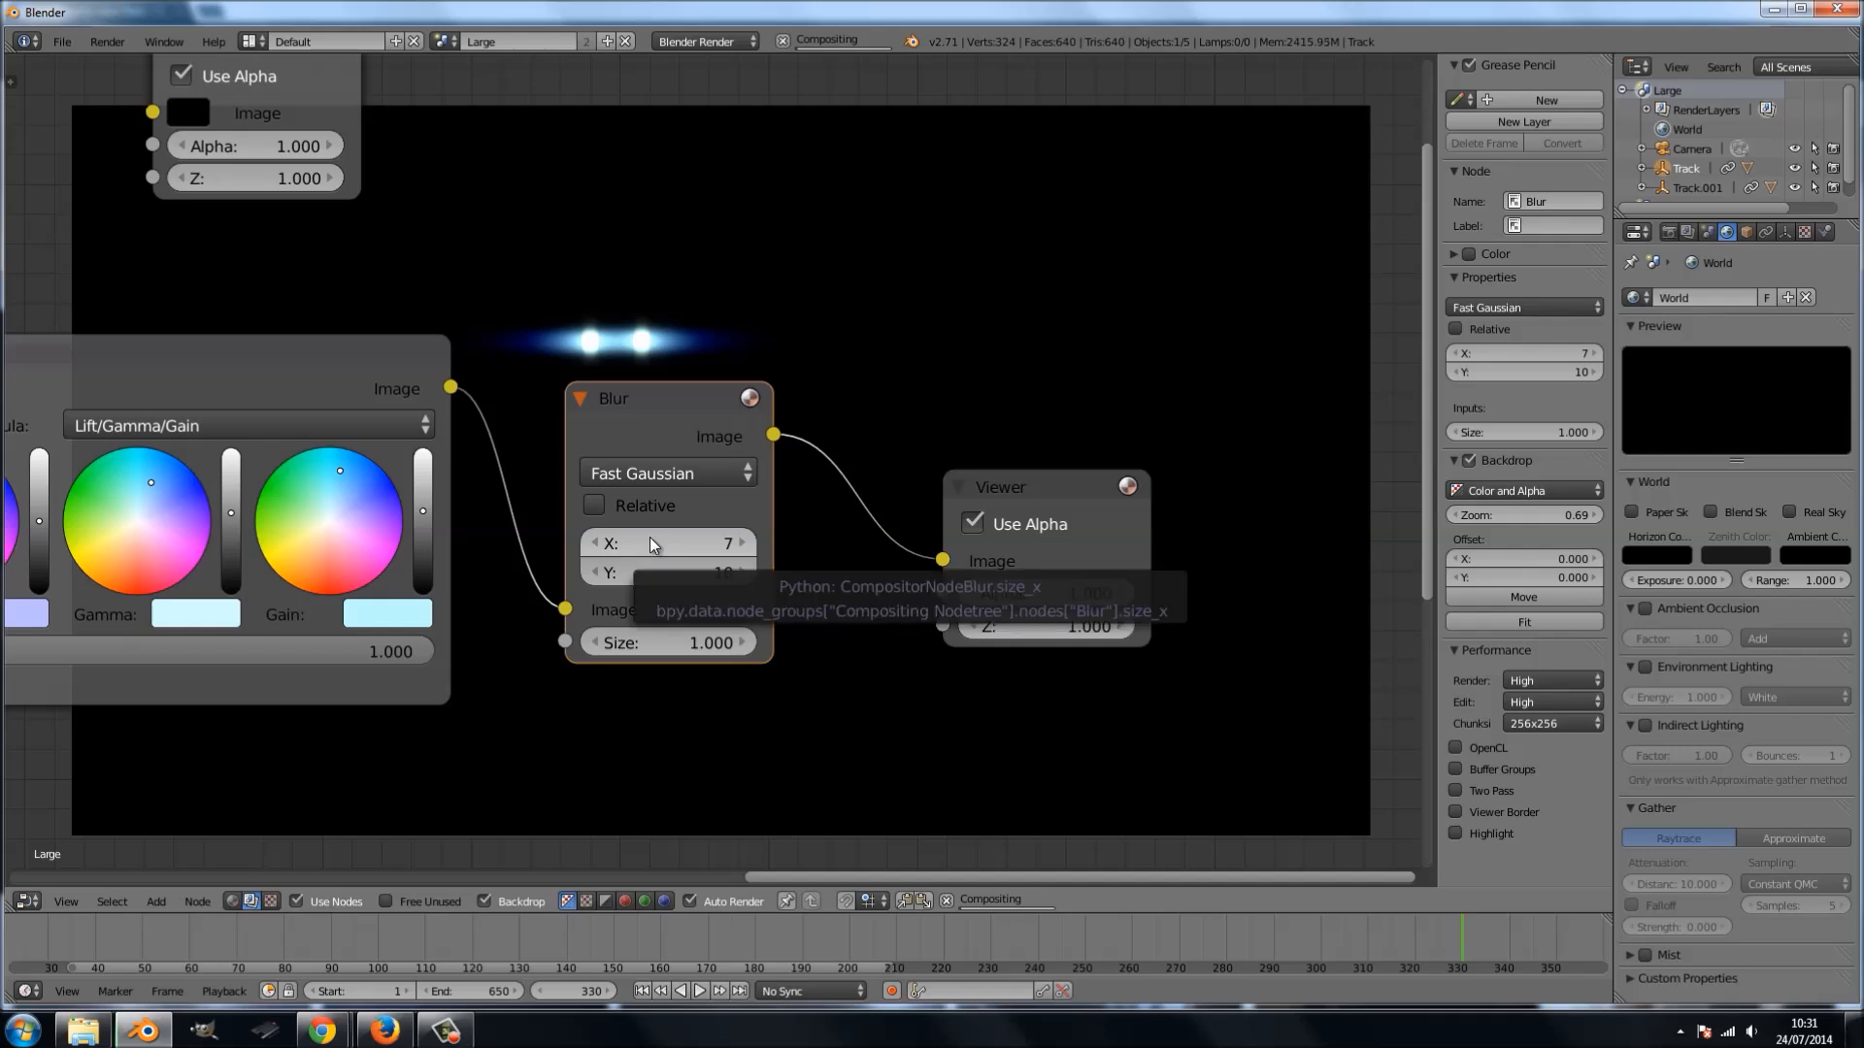
pyautogui.moveTo(650, 546); pyautogui.dragTo(677, 545)
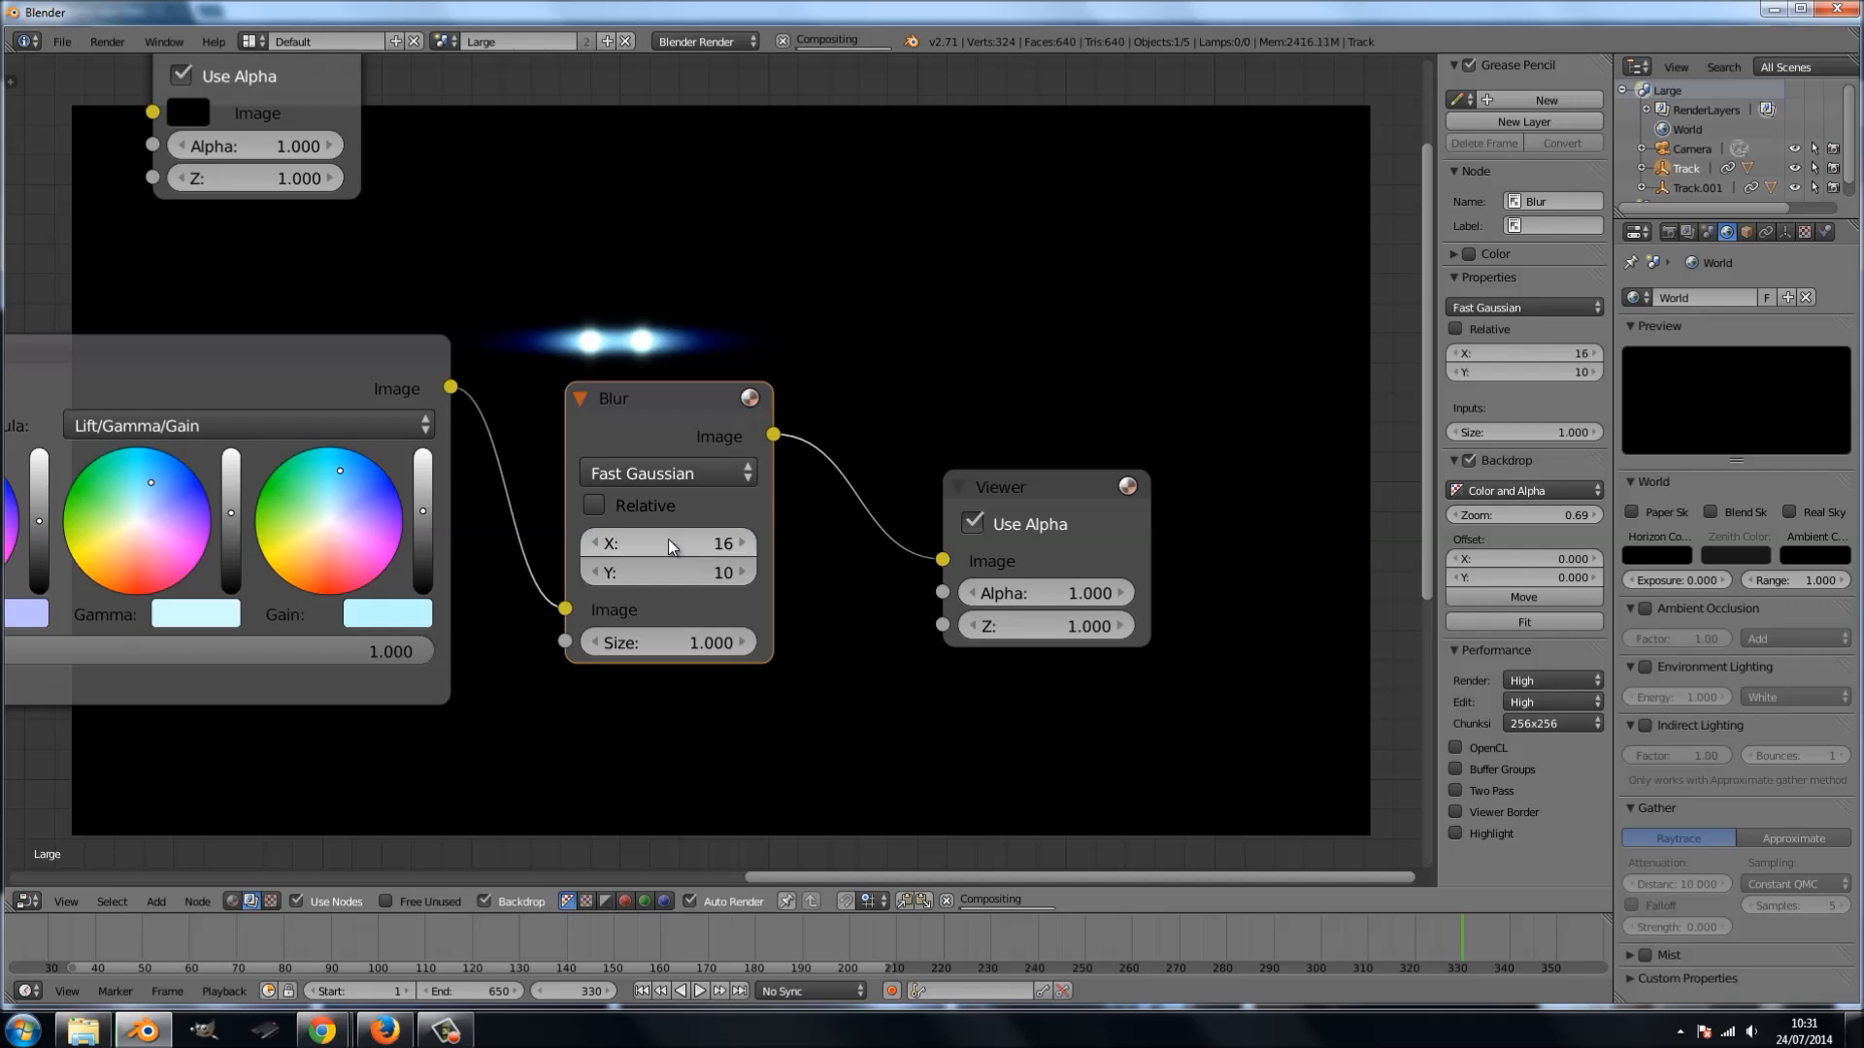
pyautogui.click(741, 542)
pyautogui.click(740, 543)
pyautogui.click(741, 542)
pyautogui.click(741, 543)
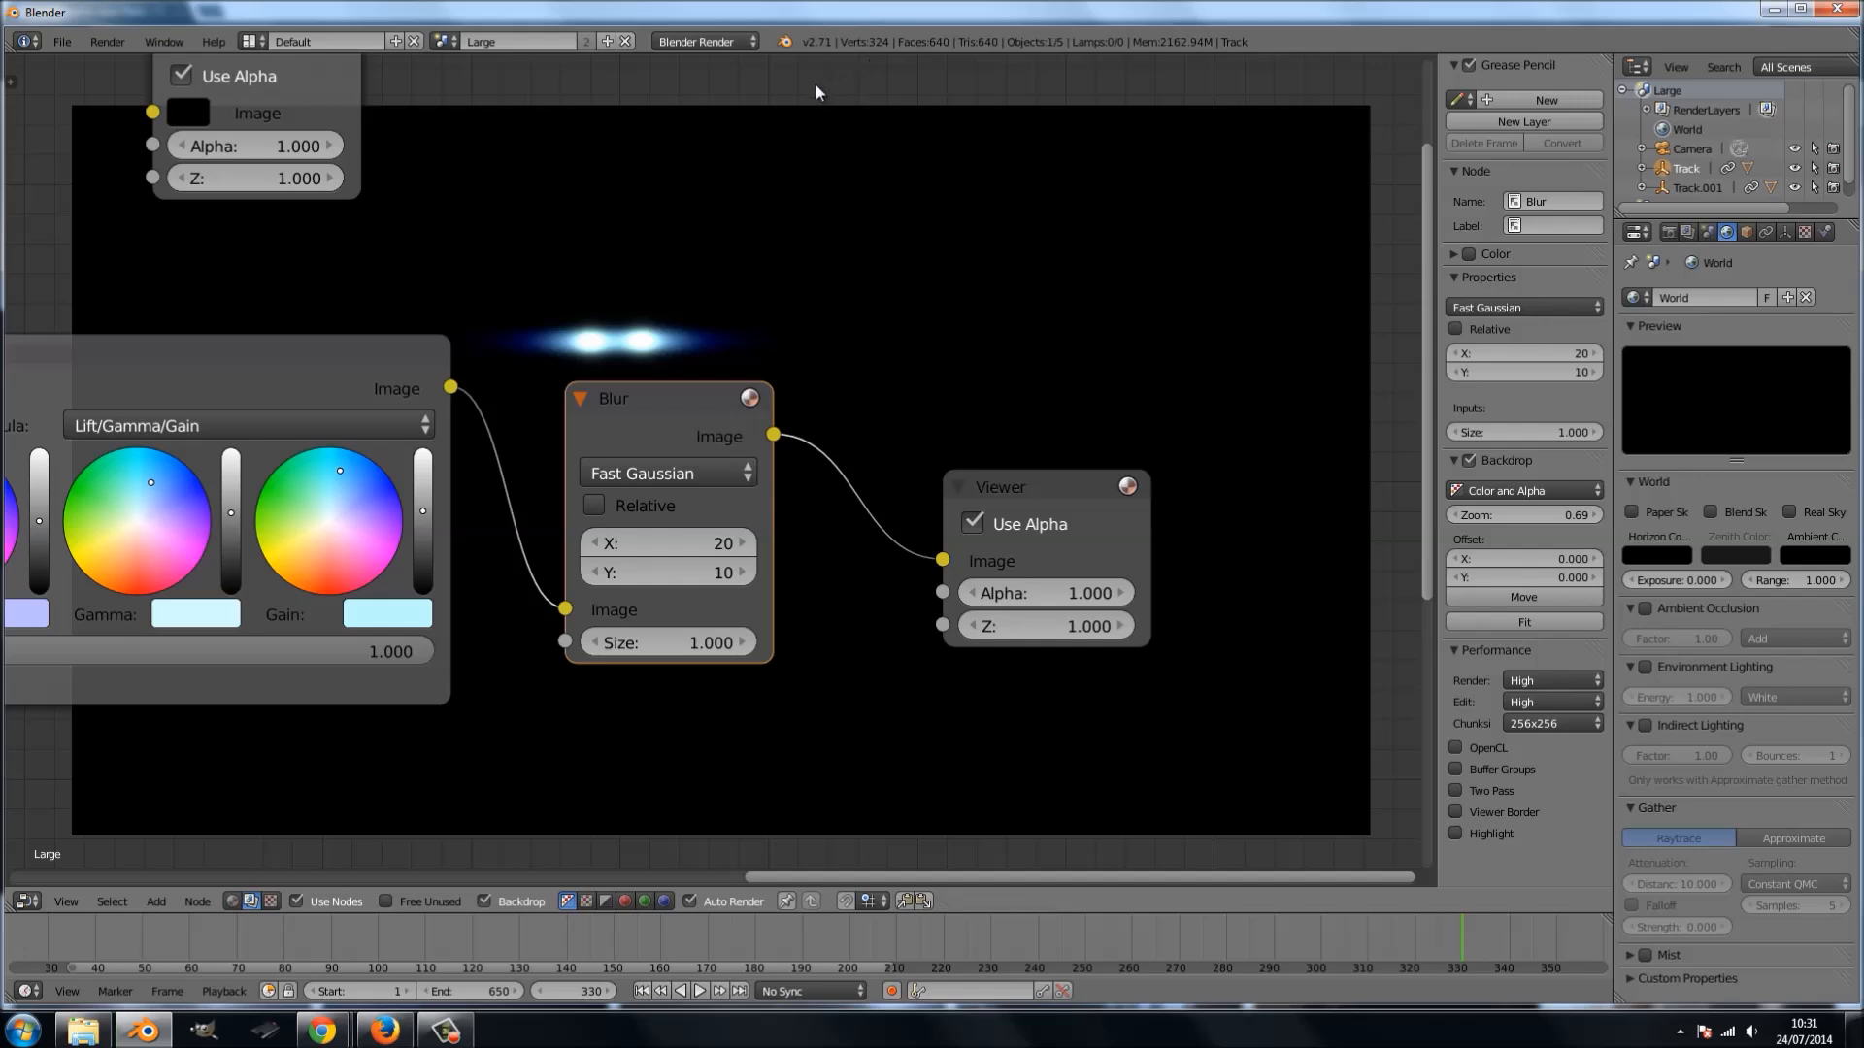
# - Duplicate the Color Balance node beside the Small scene's Glare node and connect the Glare output to its image input
pyautogui.keyDown('ctrl'); pyautogui.moveTo(658, 396); pyautogui.dragTo(878, 535, button='middle'); pyautogui.keyUp('ctrl')
pyautogui.moveTo(747, 623); pyautogui.dragTo(701, 482, button='middle')
pyautogui.scroll(-3, 677, 484)
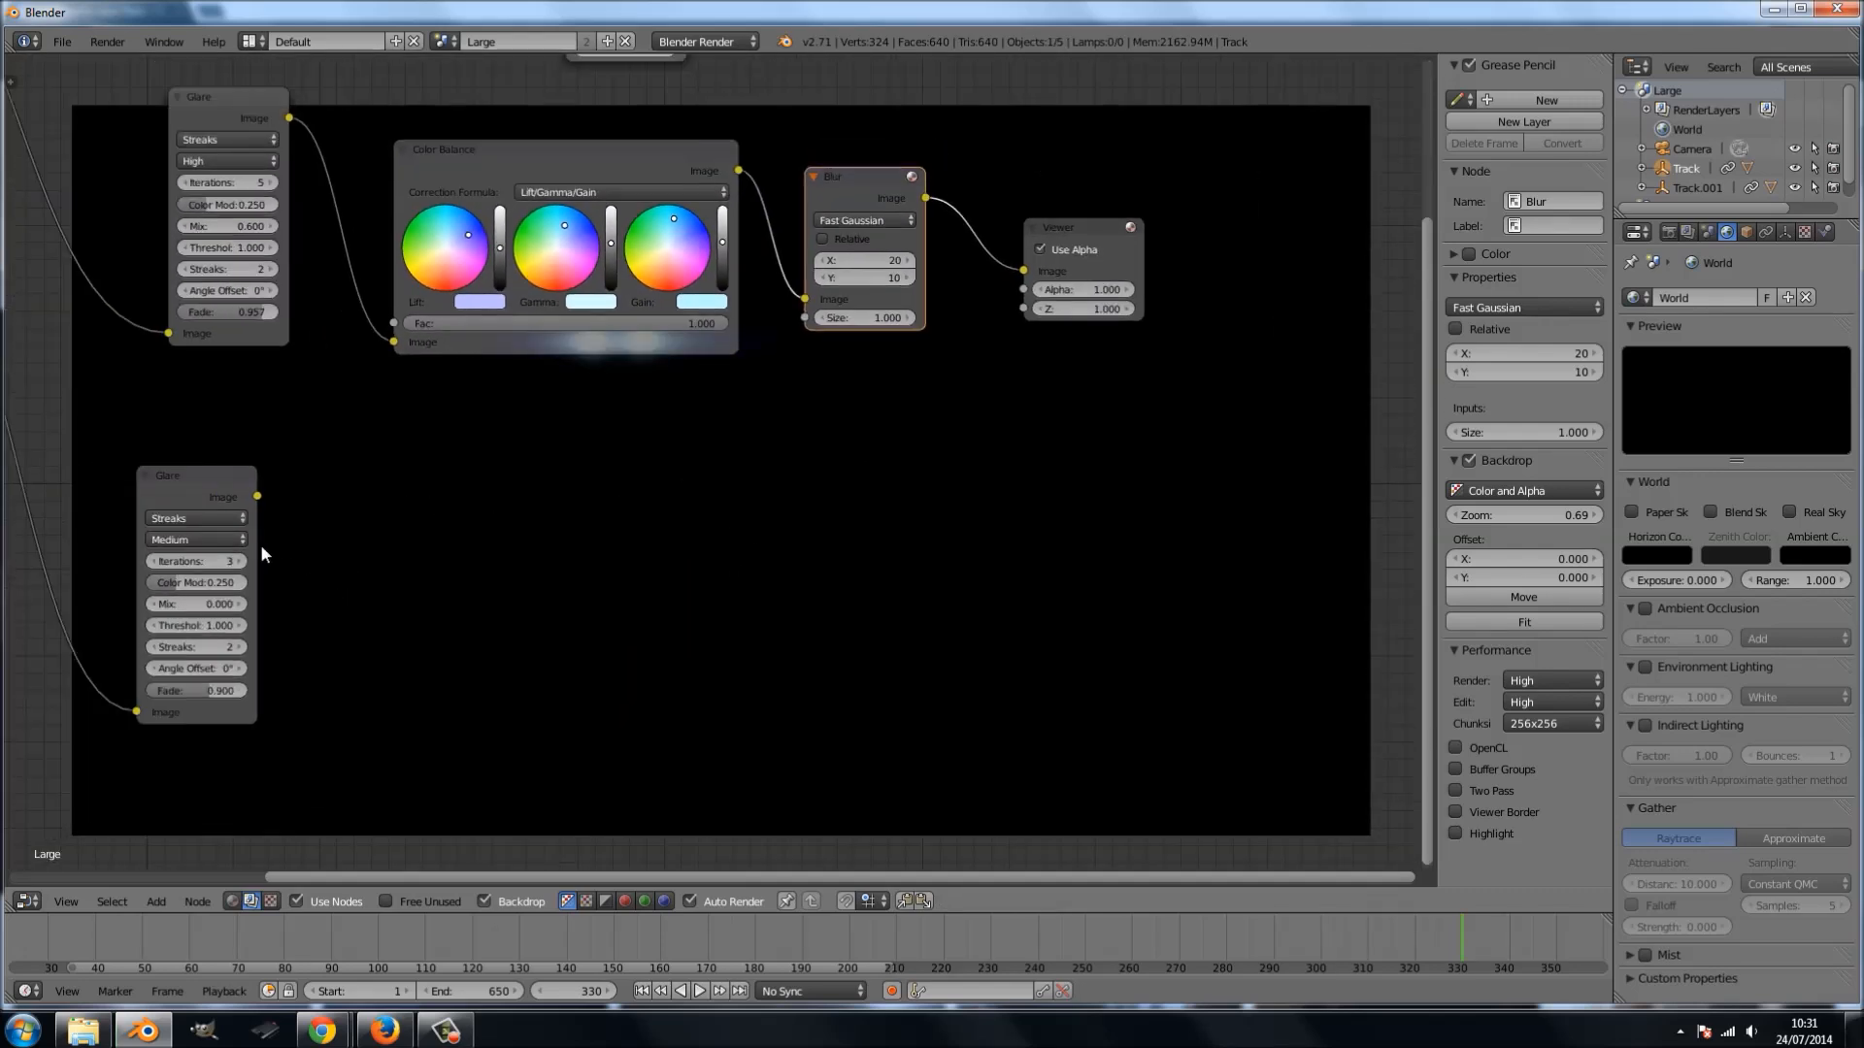
pyautogui.moveTo(464, 598); pyautogui.dragTo(523, 539, button='middle')
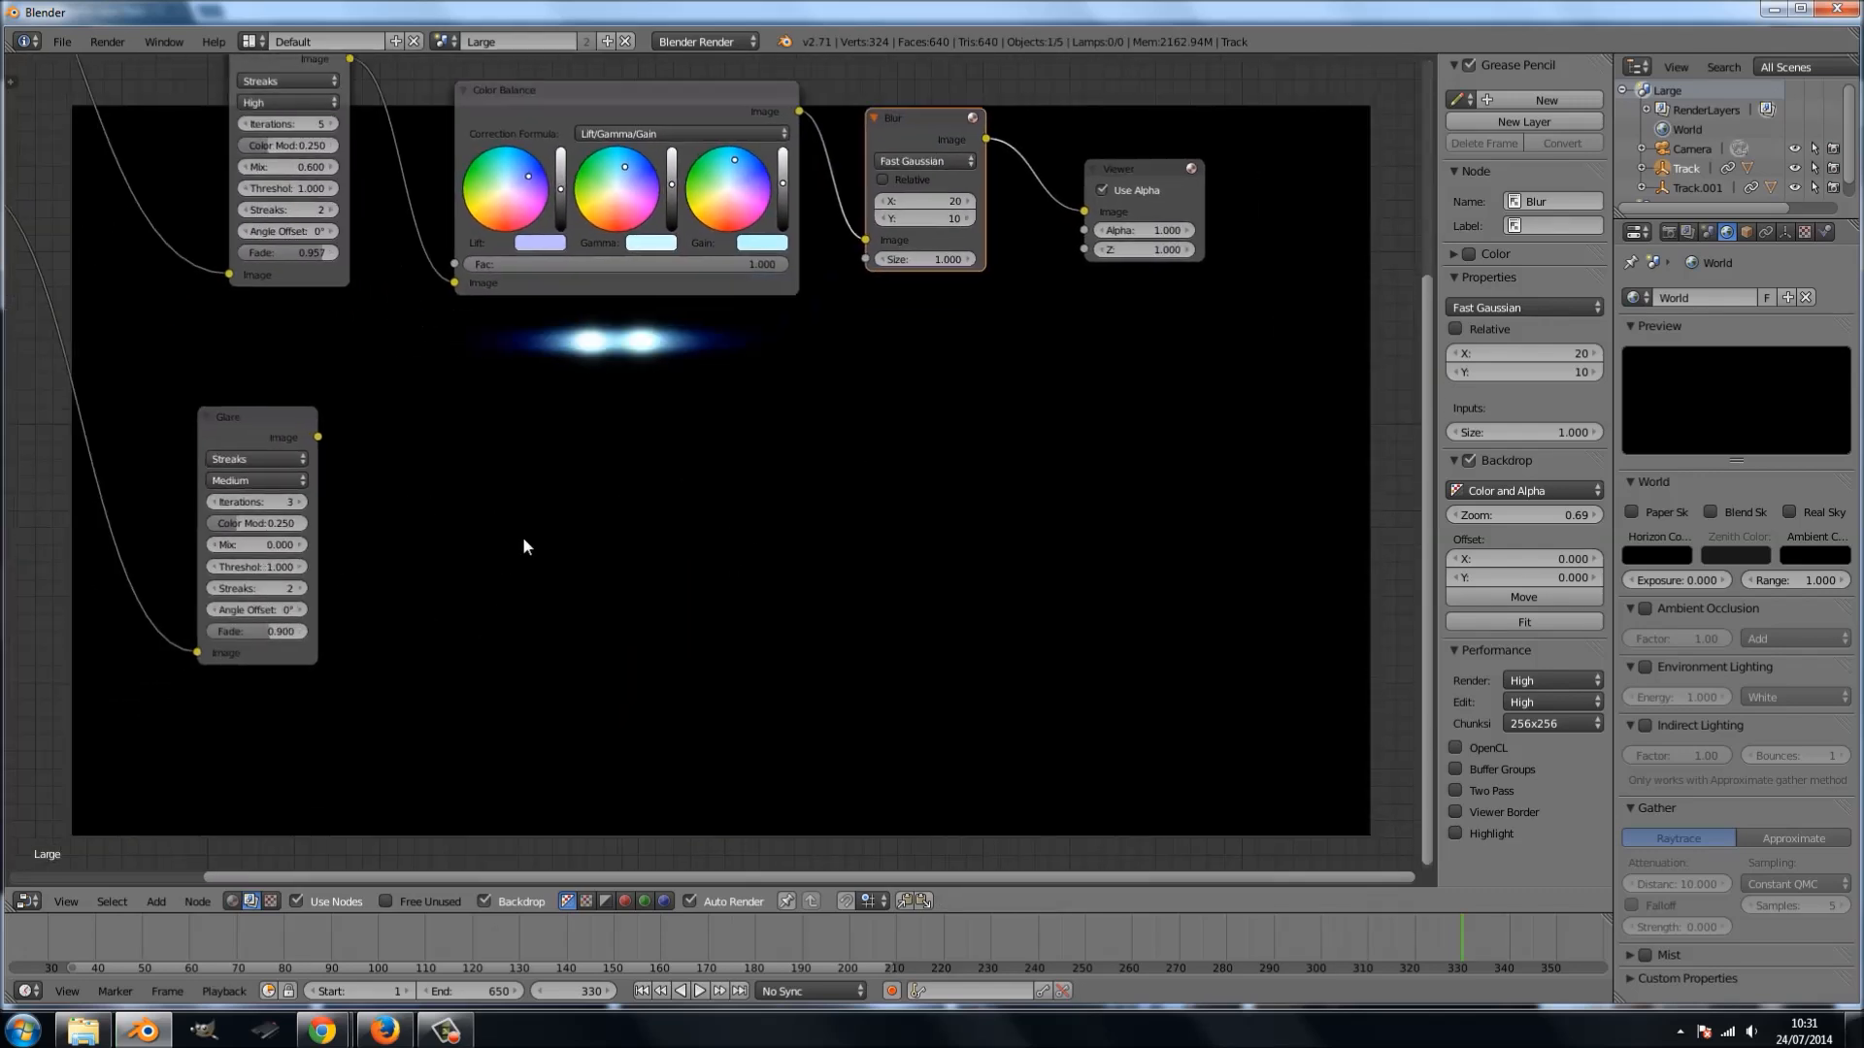
pyautogui.click(663, 98)
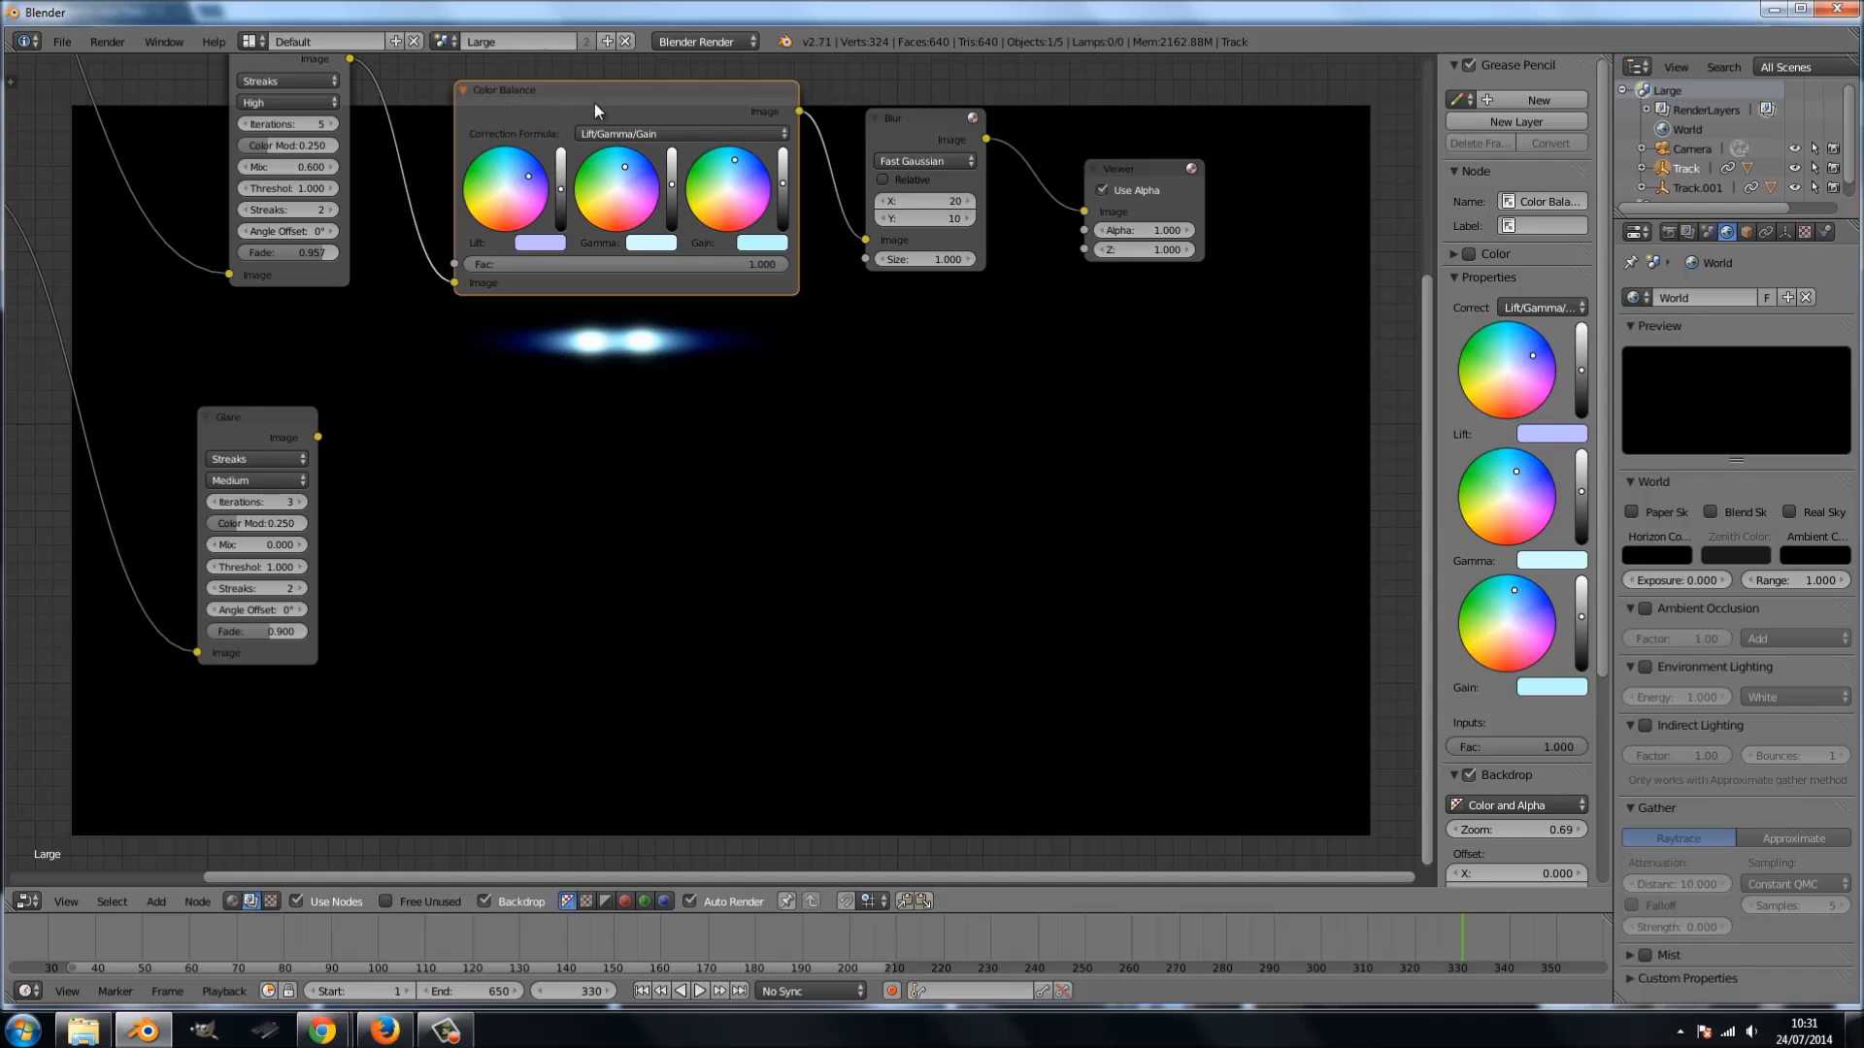
pyautogui.hotkey('shift', 'd')
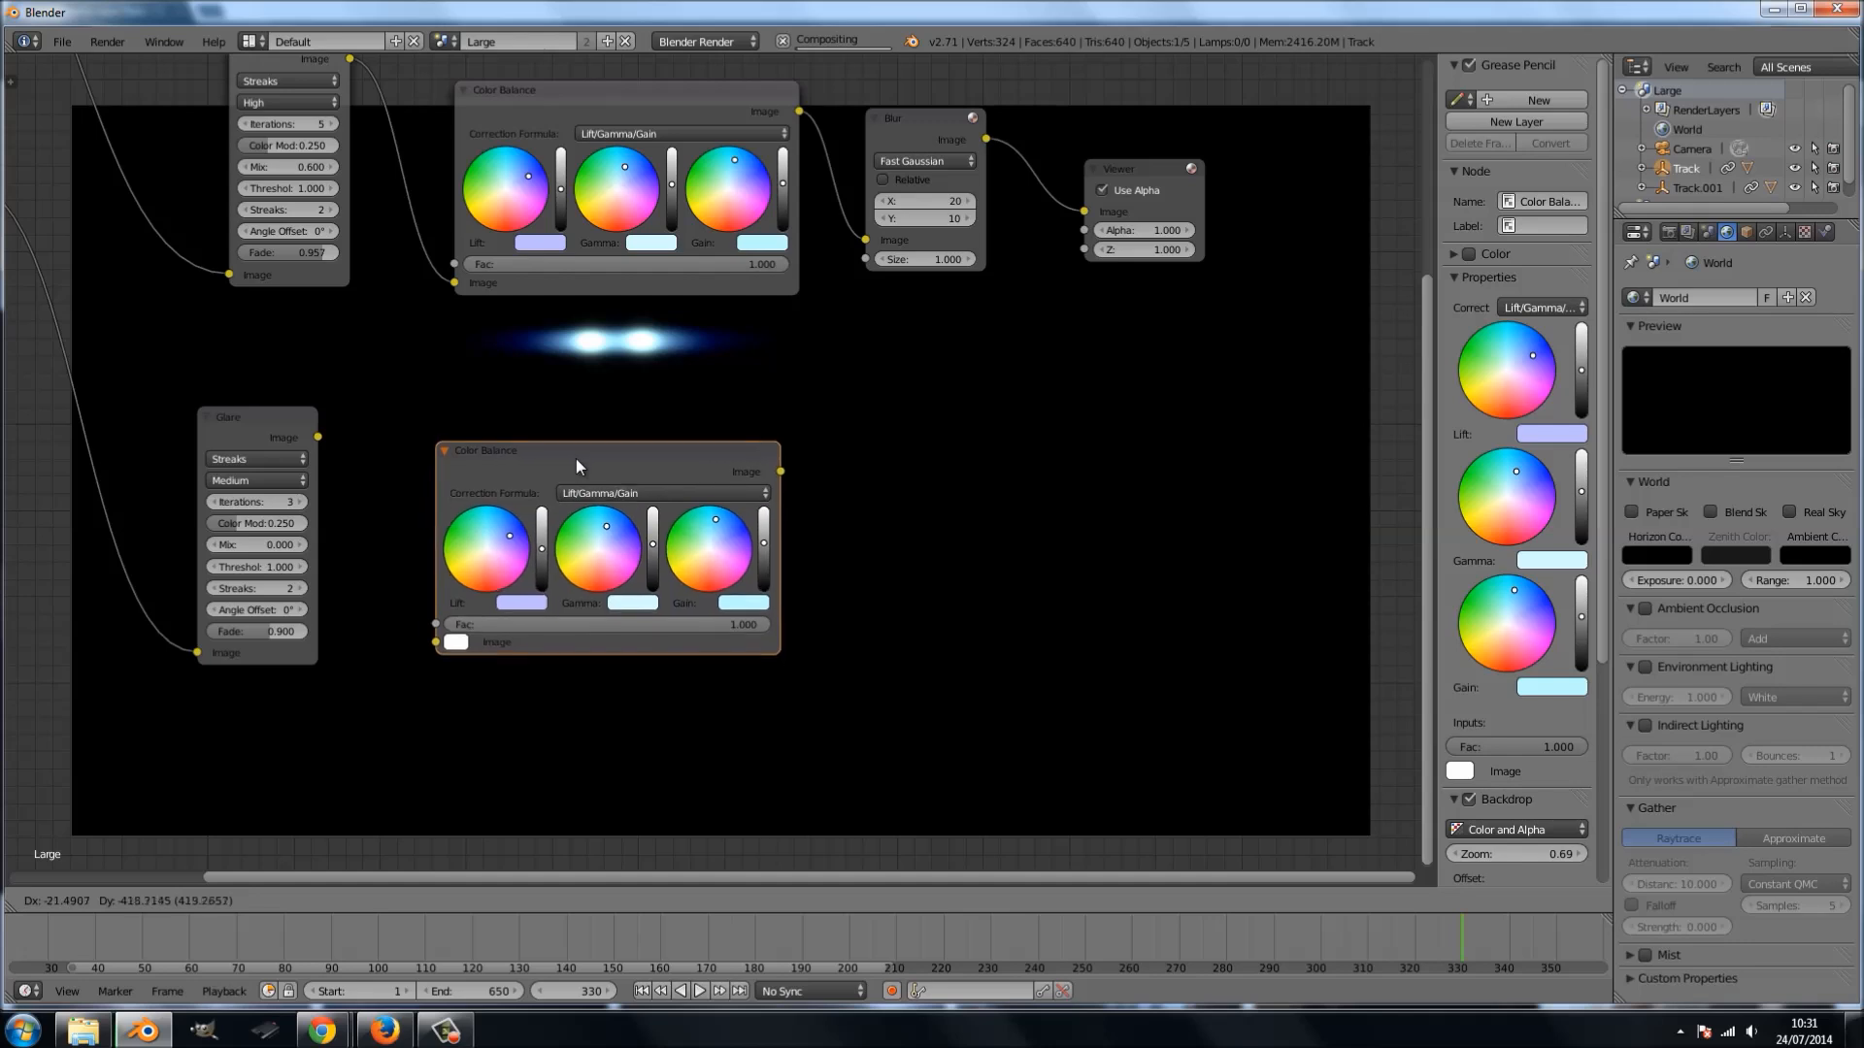
pyautogui.click(574, 464)
pyautogui.moveTo(317, 437); pyautogui.dragTo(435, 638)
# - Duplicate the Blur node beside the Small scene's Color Balance and feed that Color Balance output into it
pyautogui.click(917, 136)
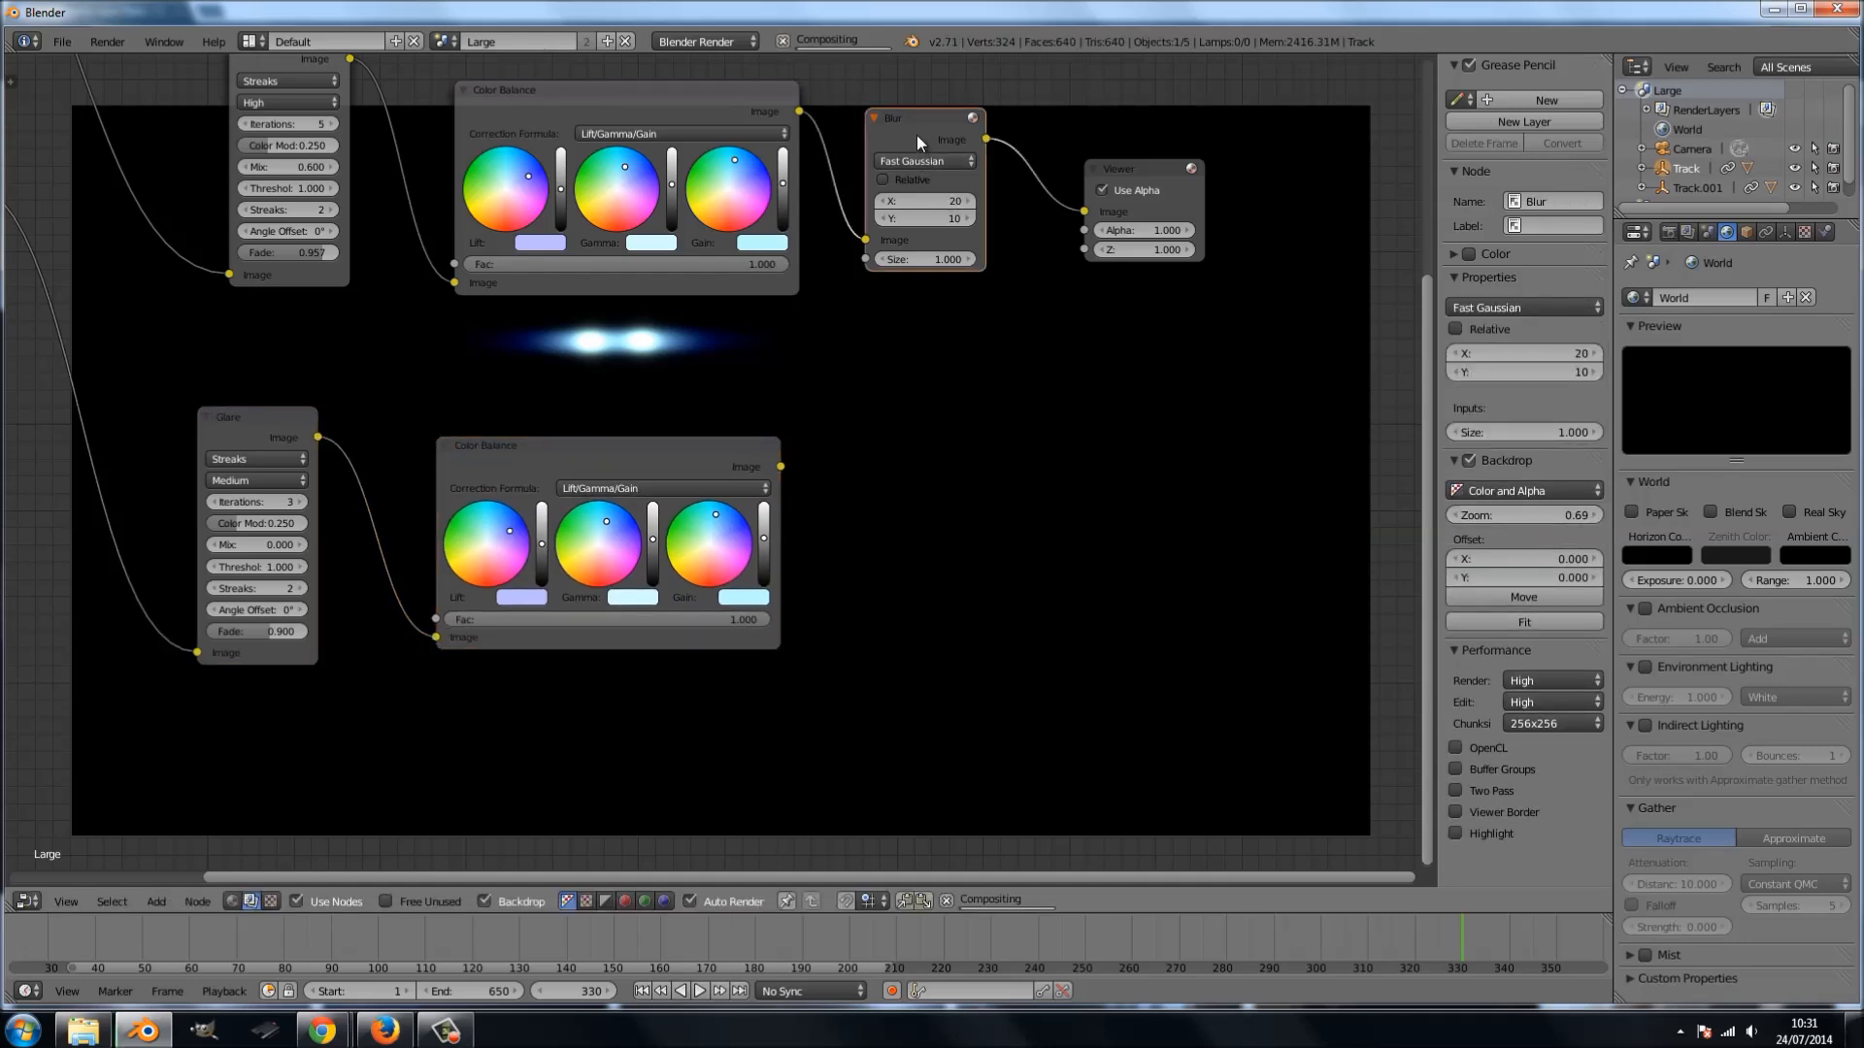
pyautogui.hotkey('shift', 'd')
pyautogui.click(908, 452)
pyautogui.moveTo(781, 466); pyautogui.dragTo(858, 557)
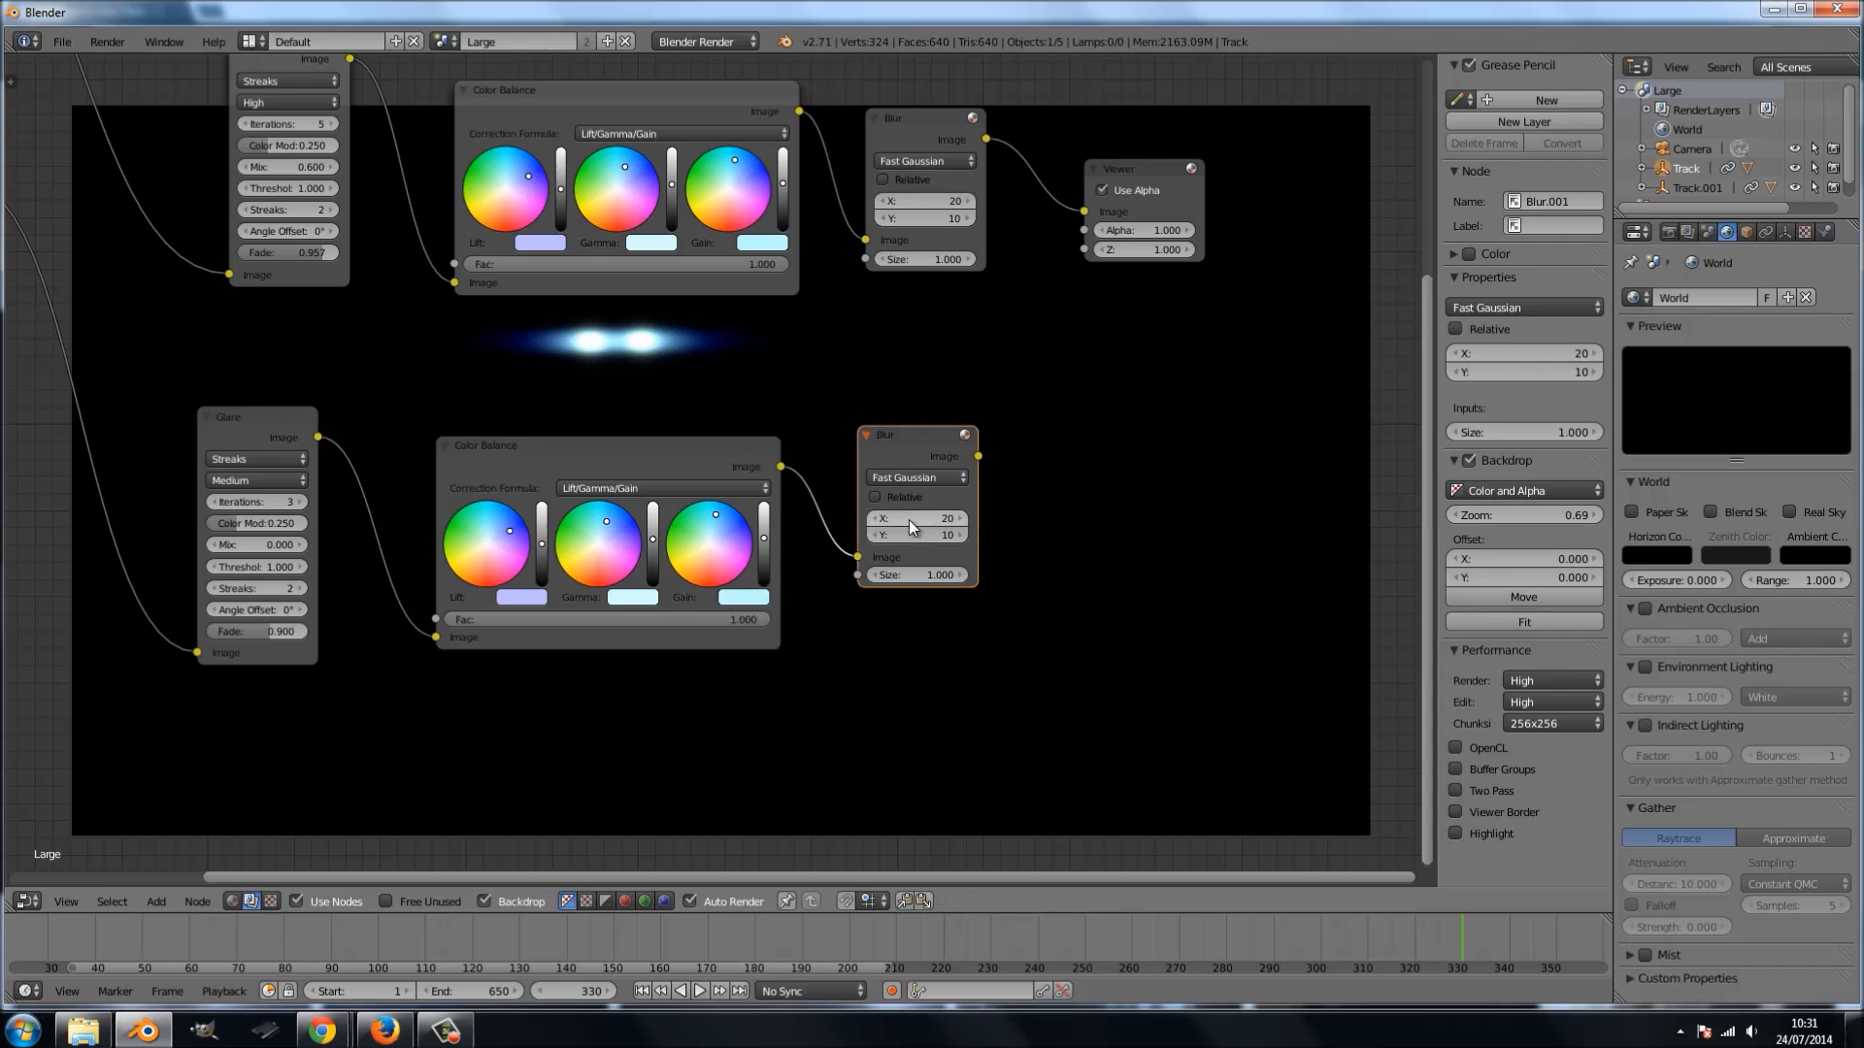
# - Set the duplicated Blur node's X and Y sizes to 0 and connect its output to the Viewer
pyautogui.write('0')
pyautogui.press('Return')
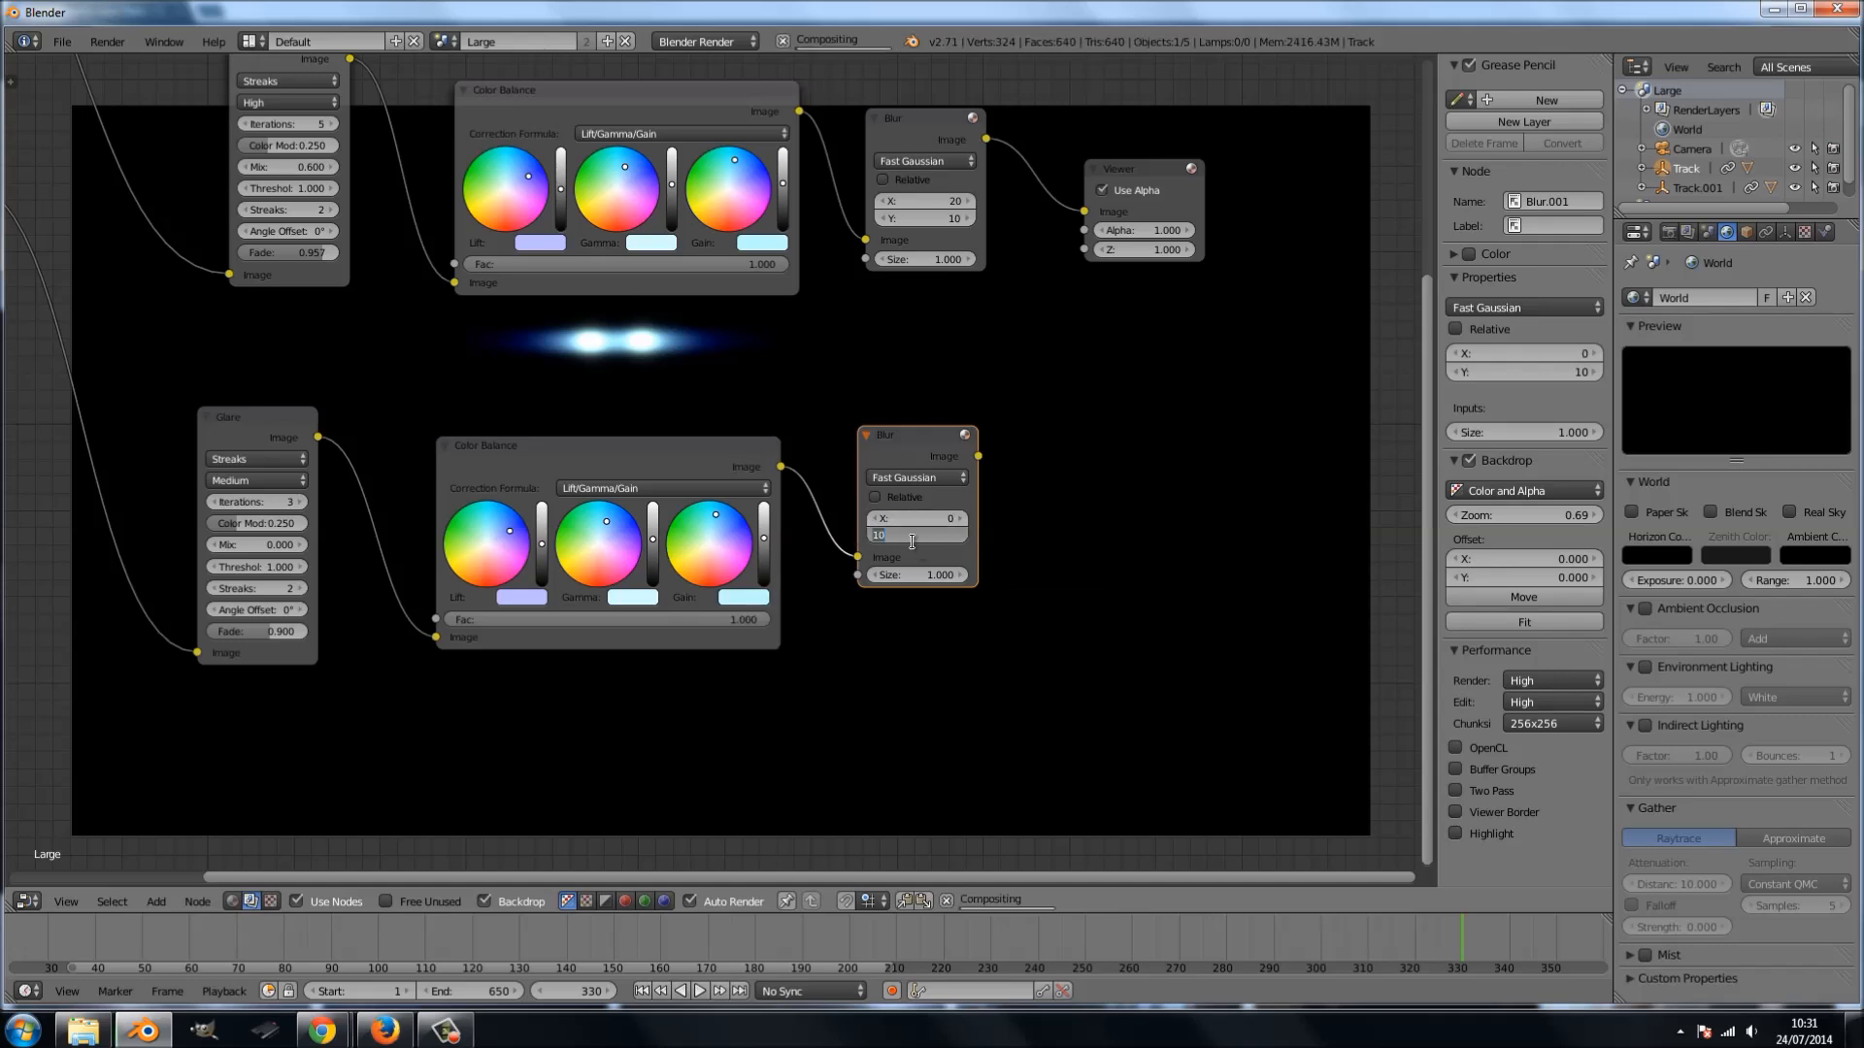
pyautogui.moveTo(979, 455); pyautogui.dragTo(1084, 211)
pyautogui.moveTo(582, 400); pyautogui.dragTo(629, 415, button='middle')
pyautogui.scroll(4, 721, 386)
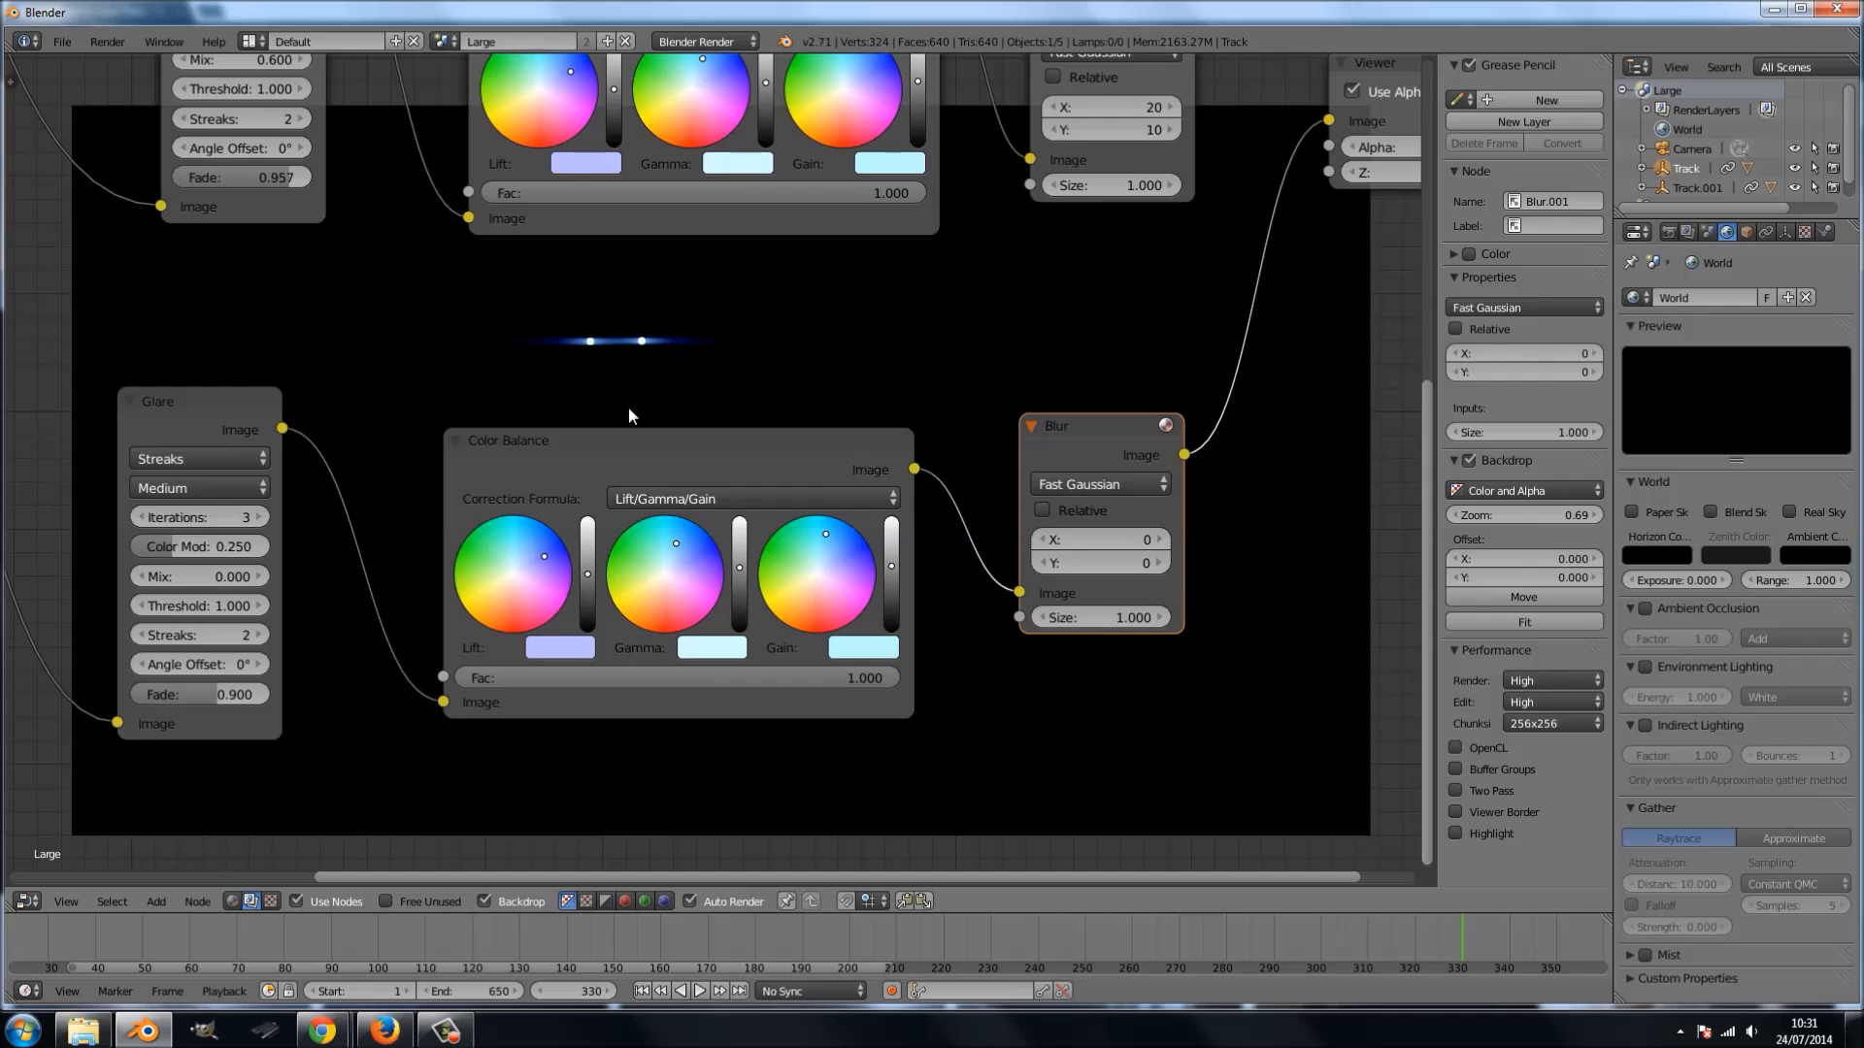
# - Enlarge the backdrop to 1.00 zoom and set the Small scene's Glare node to 5 iterations, High quality and a fade of 1.000
pyautogui.hotkey('alt', 'v')
pyautogui.hotkey('alt', 'v')
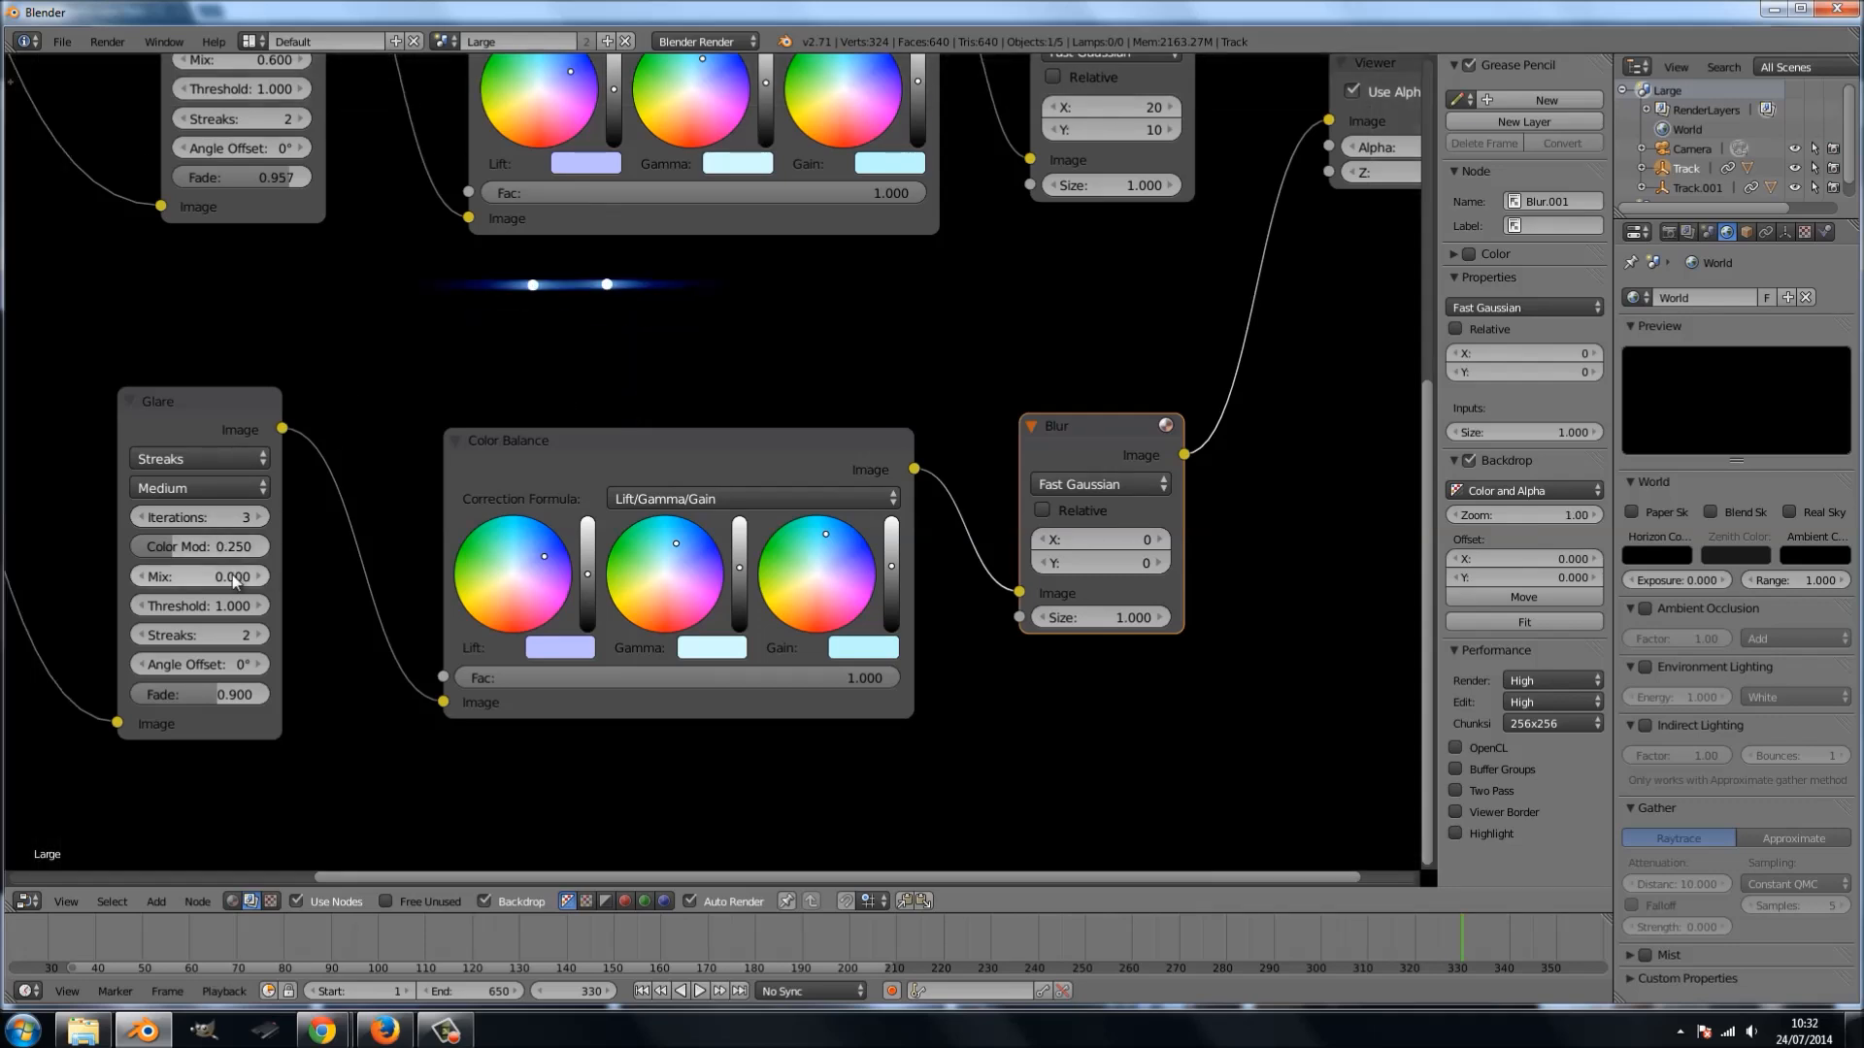
pyautogui.moveTo(223, 697); pyautogui.dragTo(262, 693)
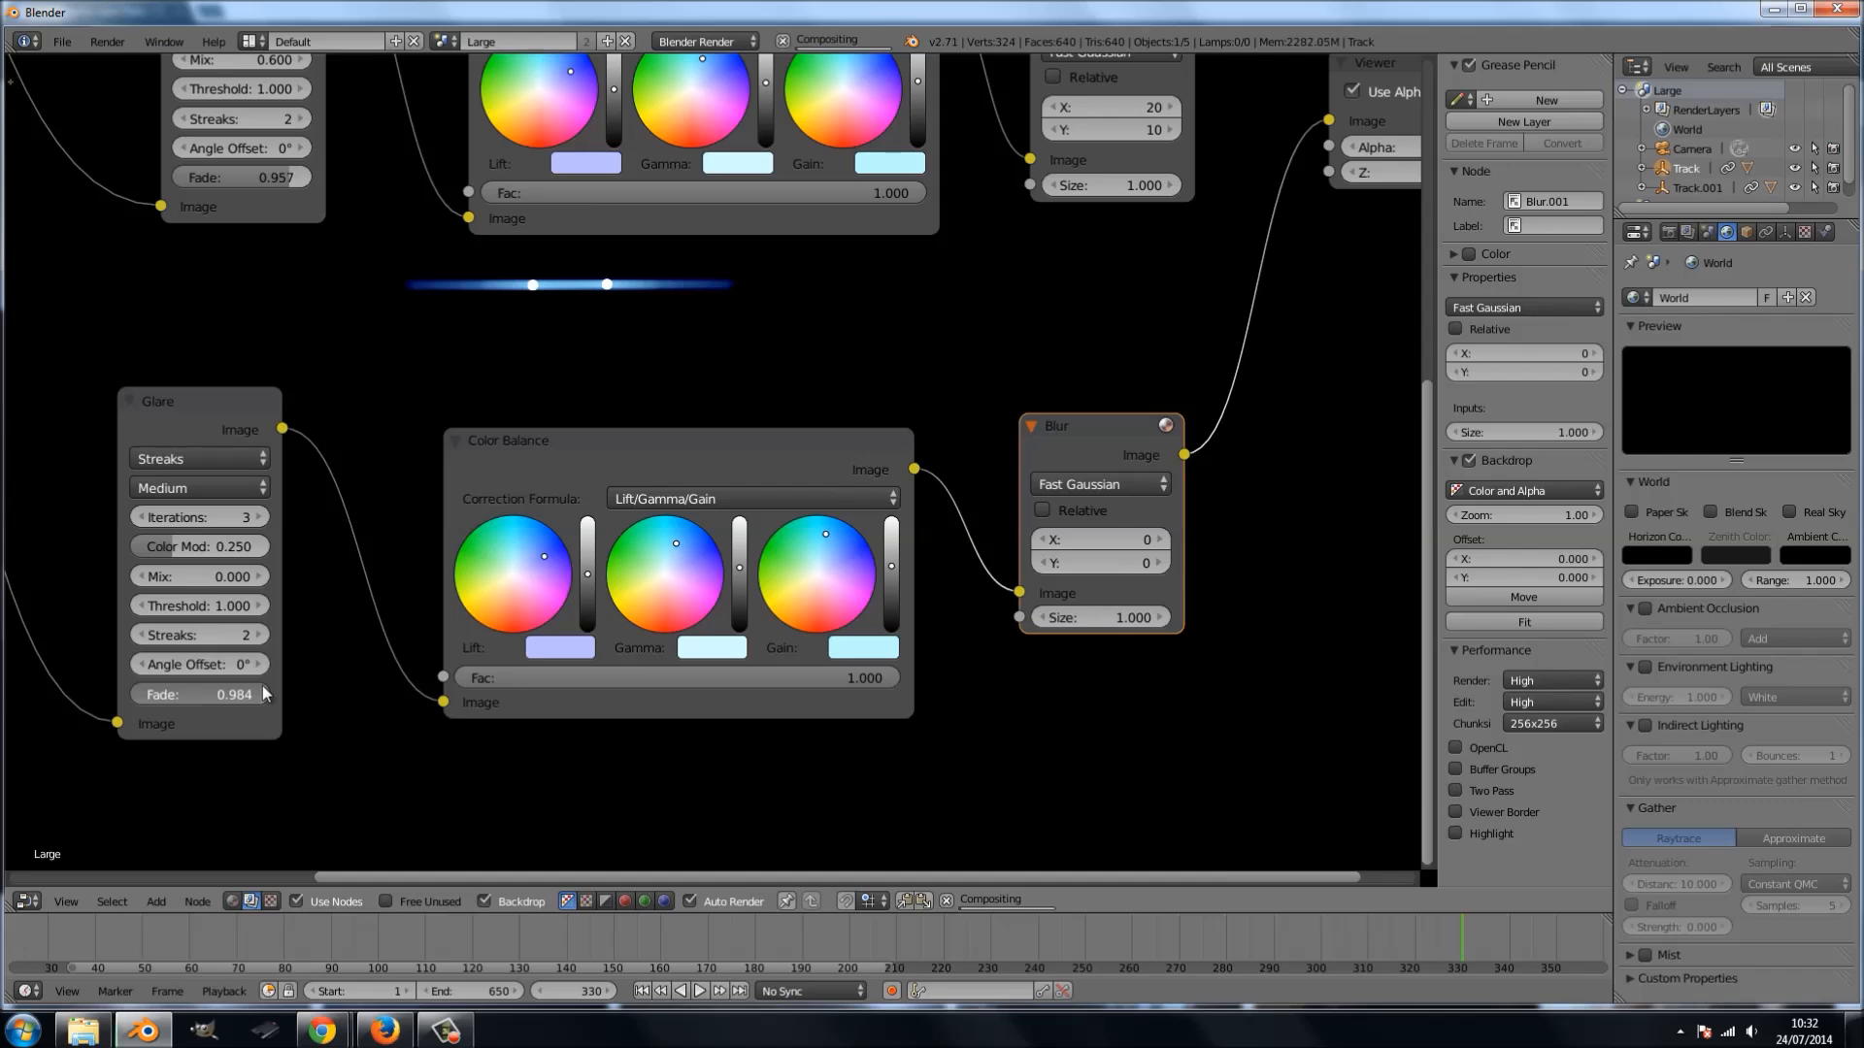
pyautogui.click(261, 519)
pyautogui.click(260, 519)
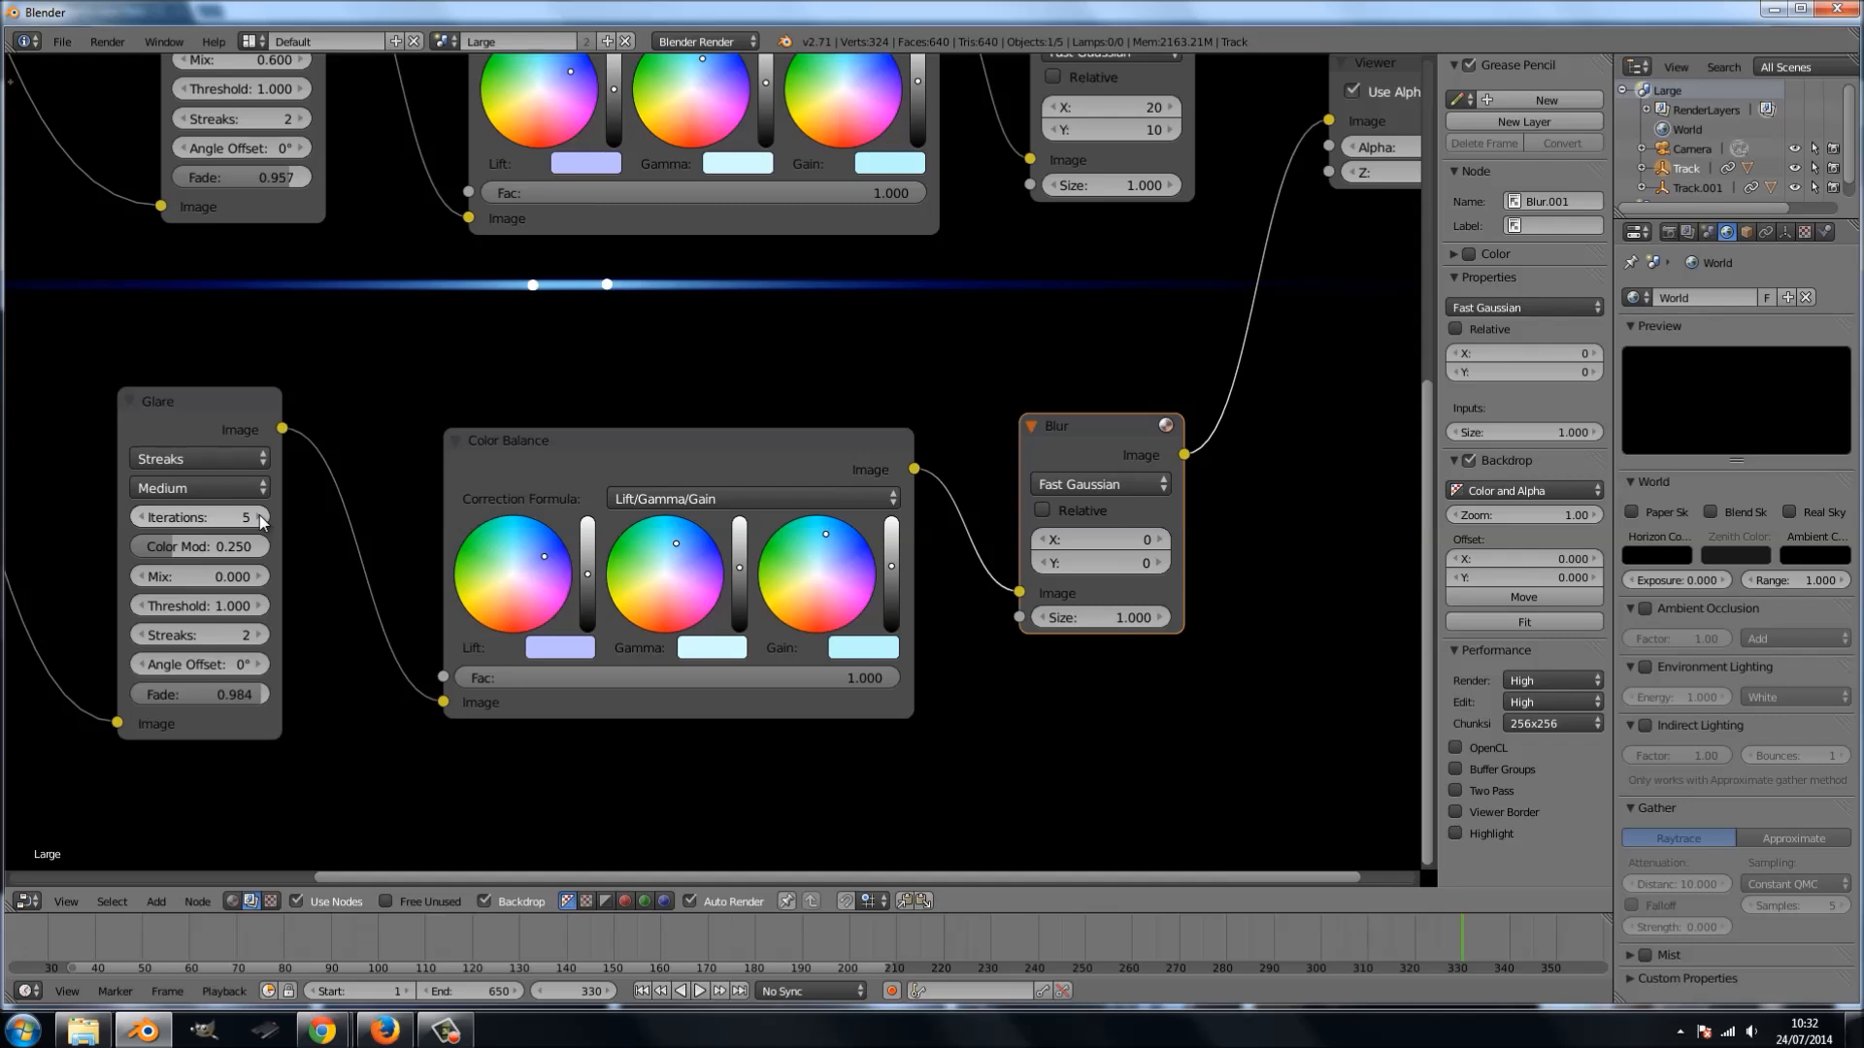
pyautogui.click(241, 479)
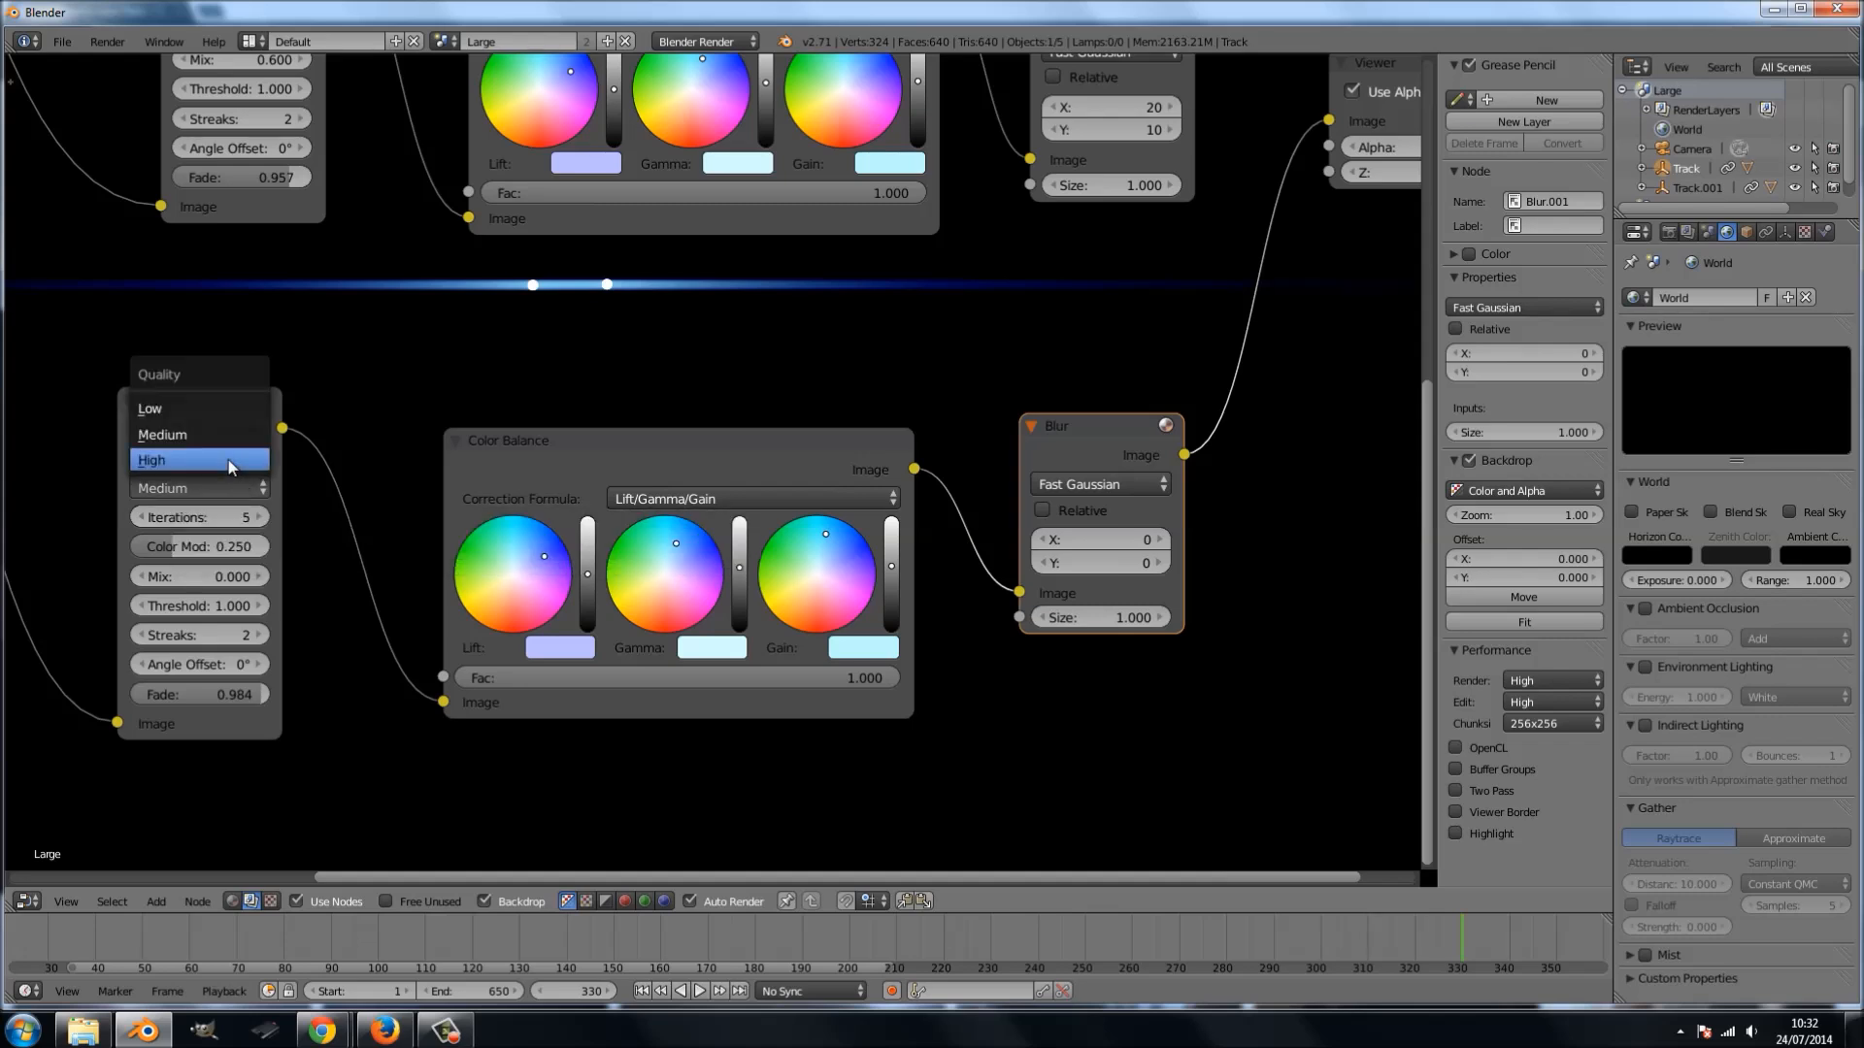
pyautogui.click(230, 462)
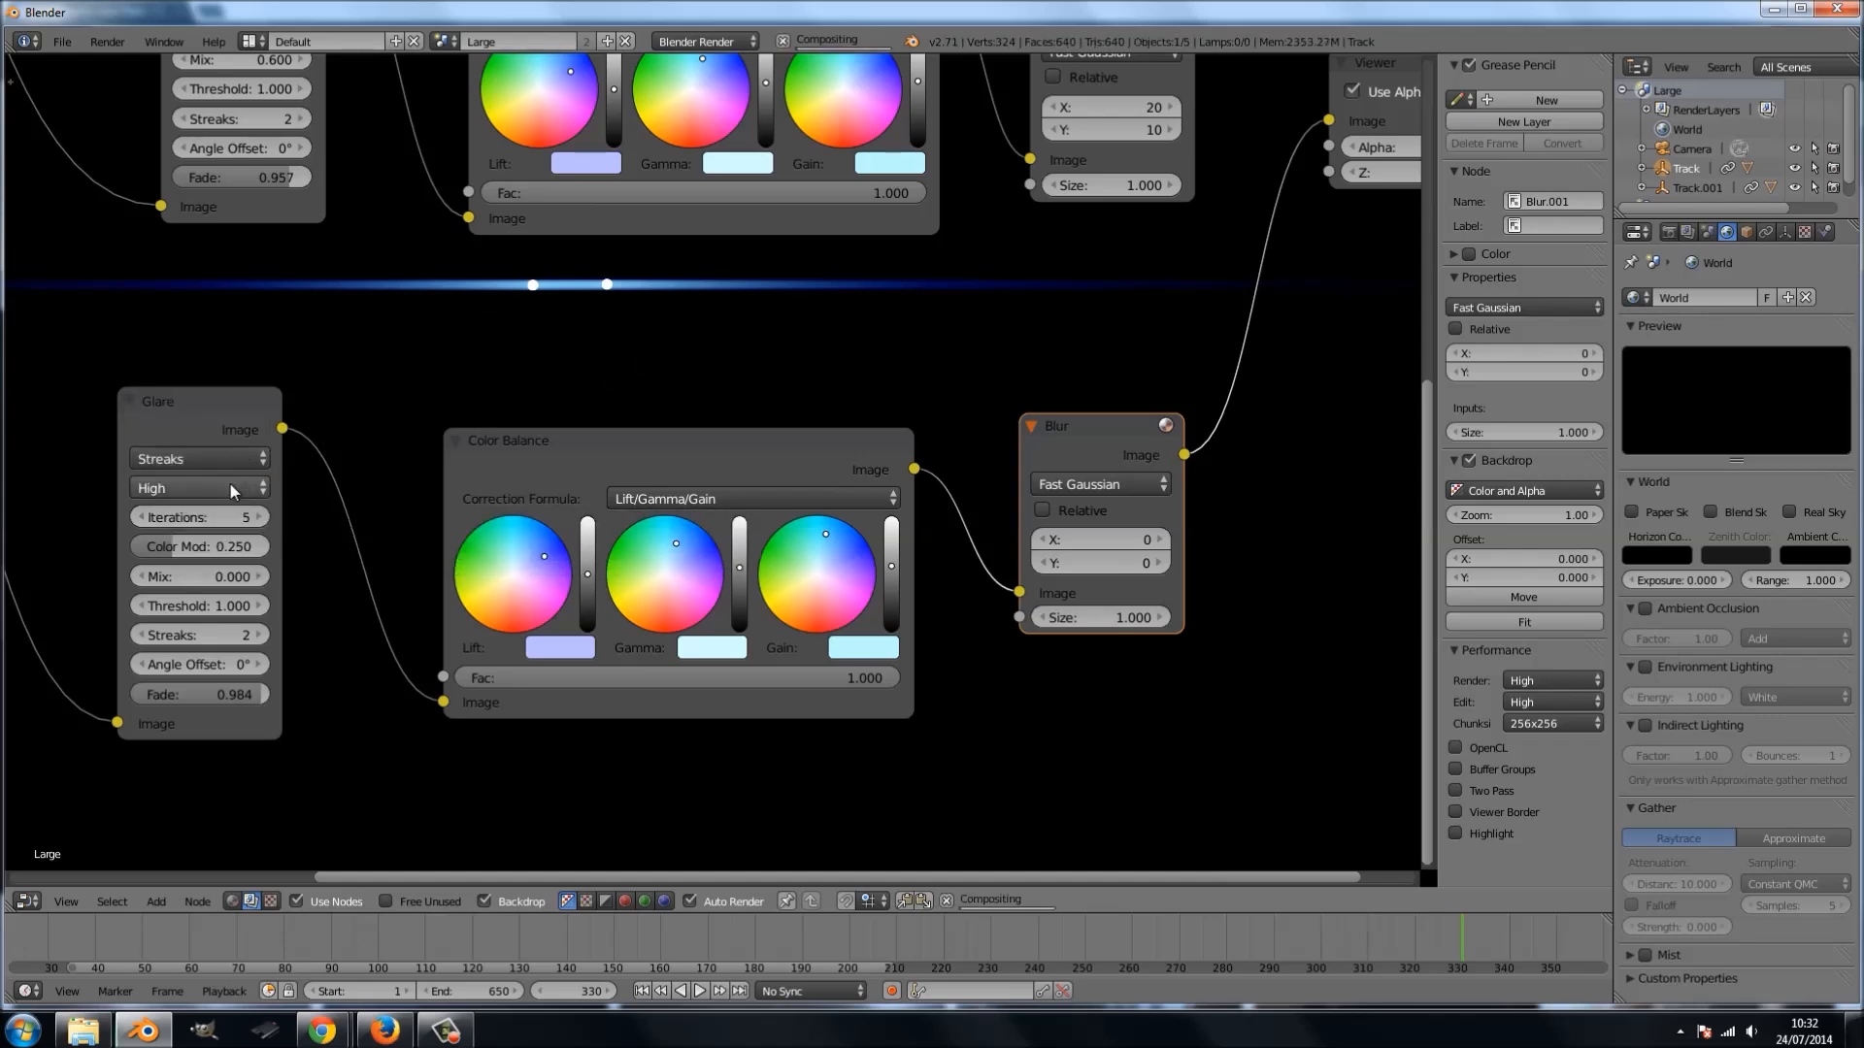
pyautogui.moveTo(259, 697); pyautogui.dragTo(312, 695)
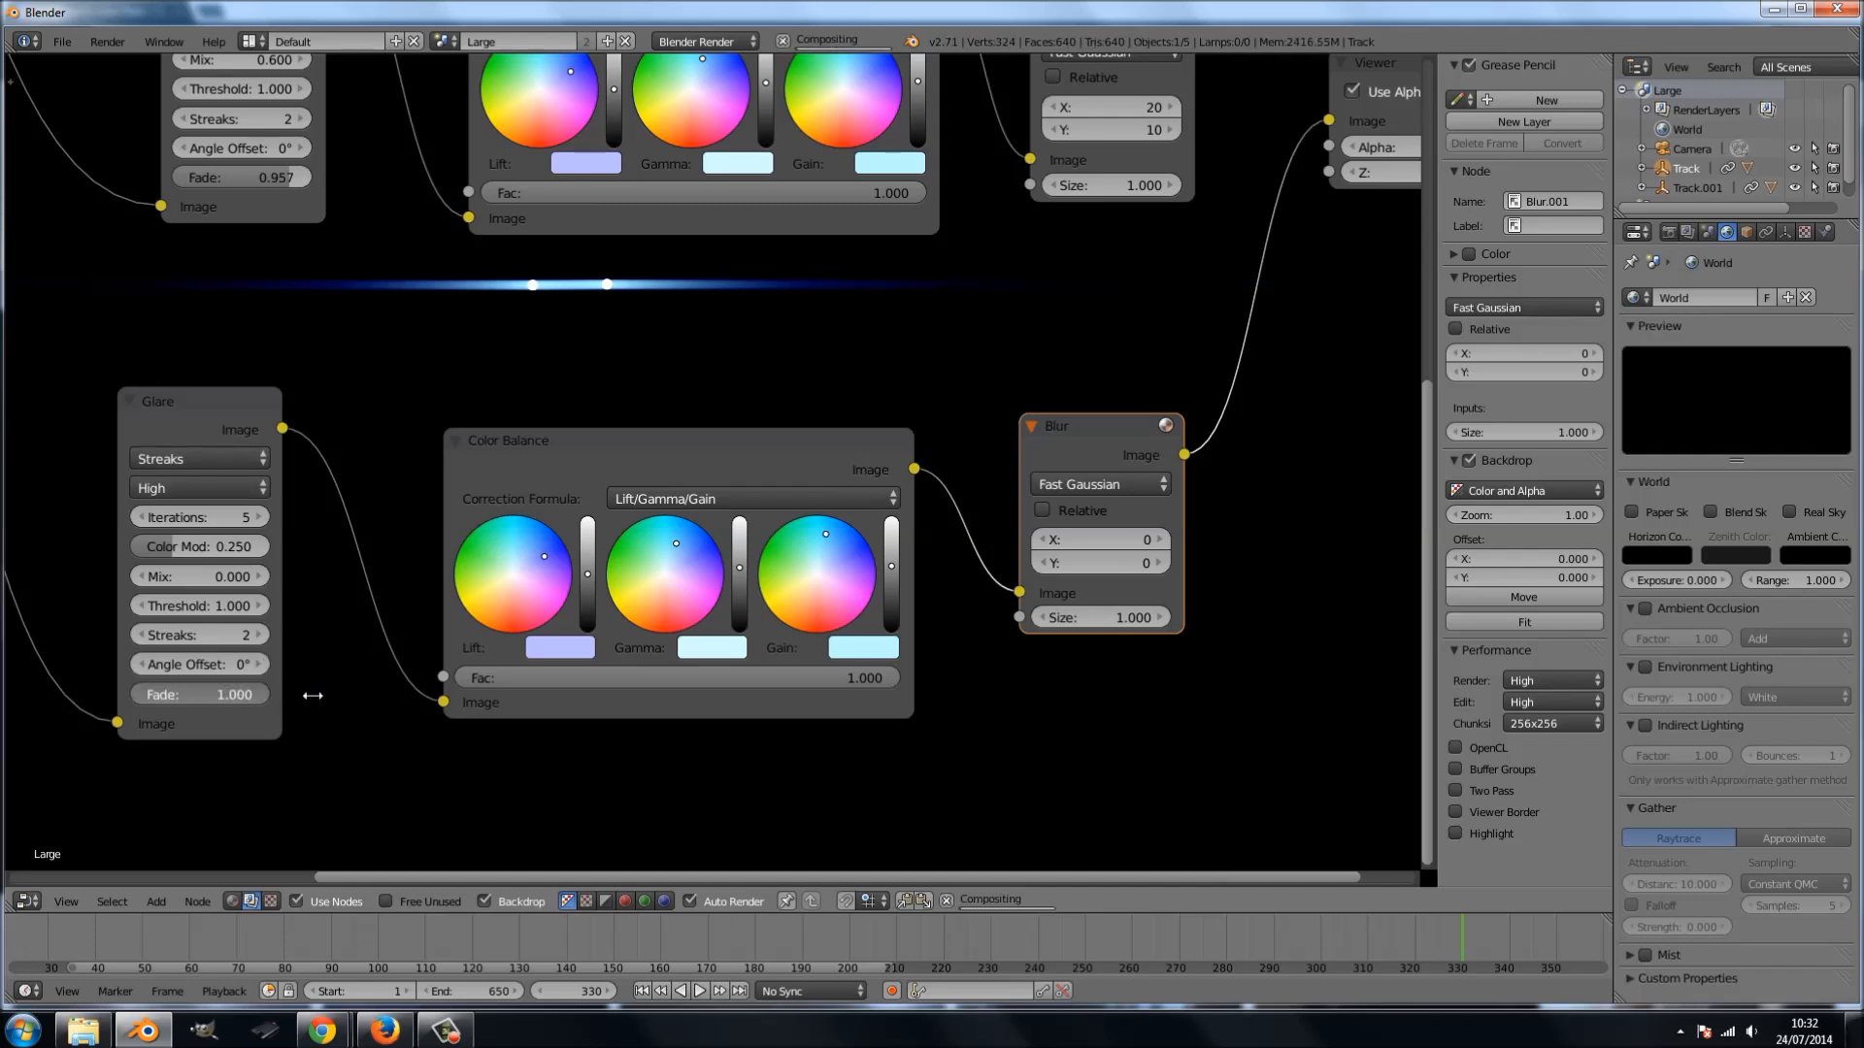
# - Shrink the backdrop to 0.69 zoom and set the Small scene's Glare quality to Medium
pyautogui.scroll(-5, 458, 451)
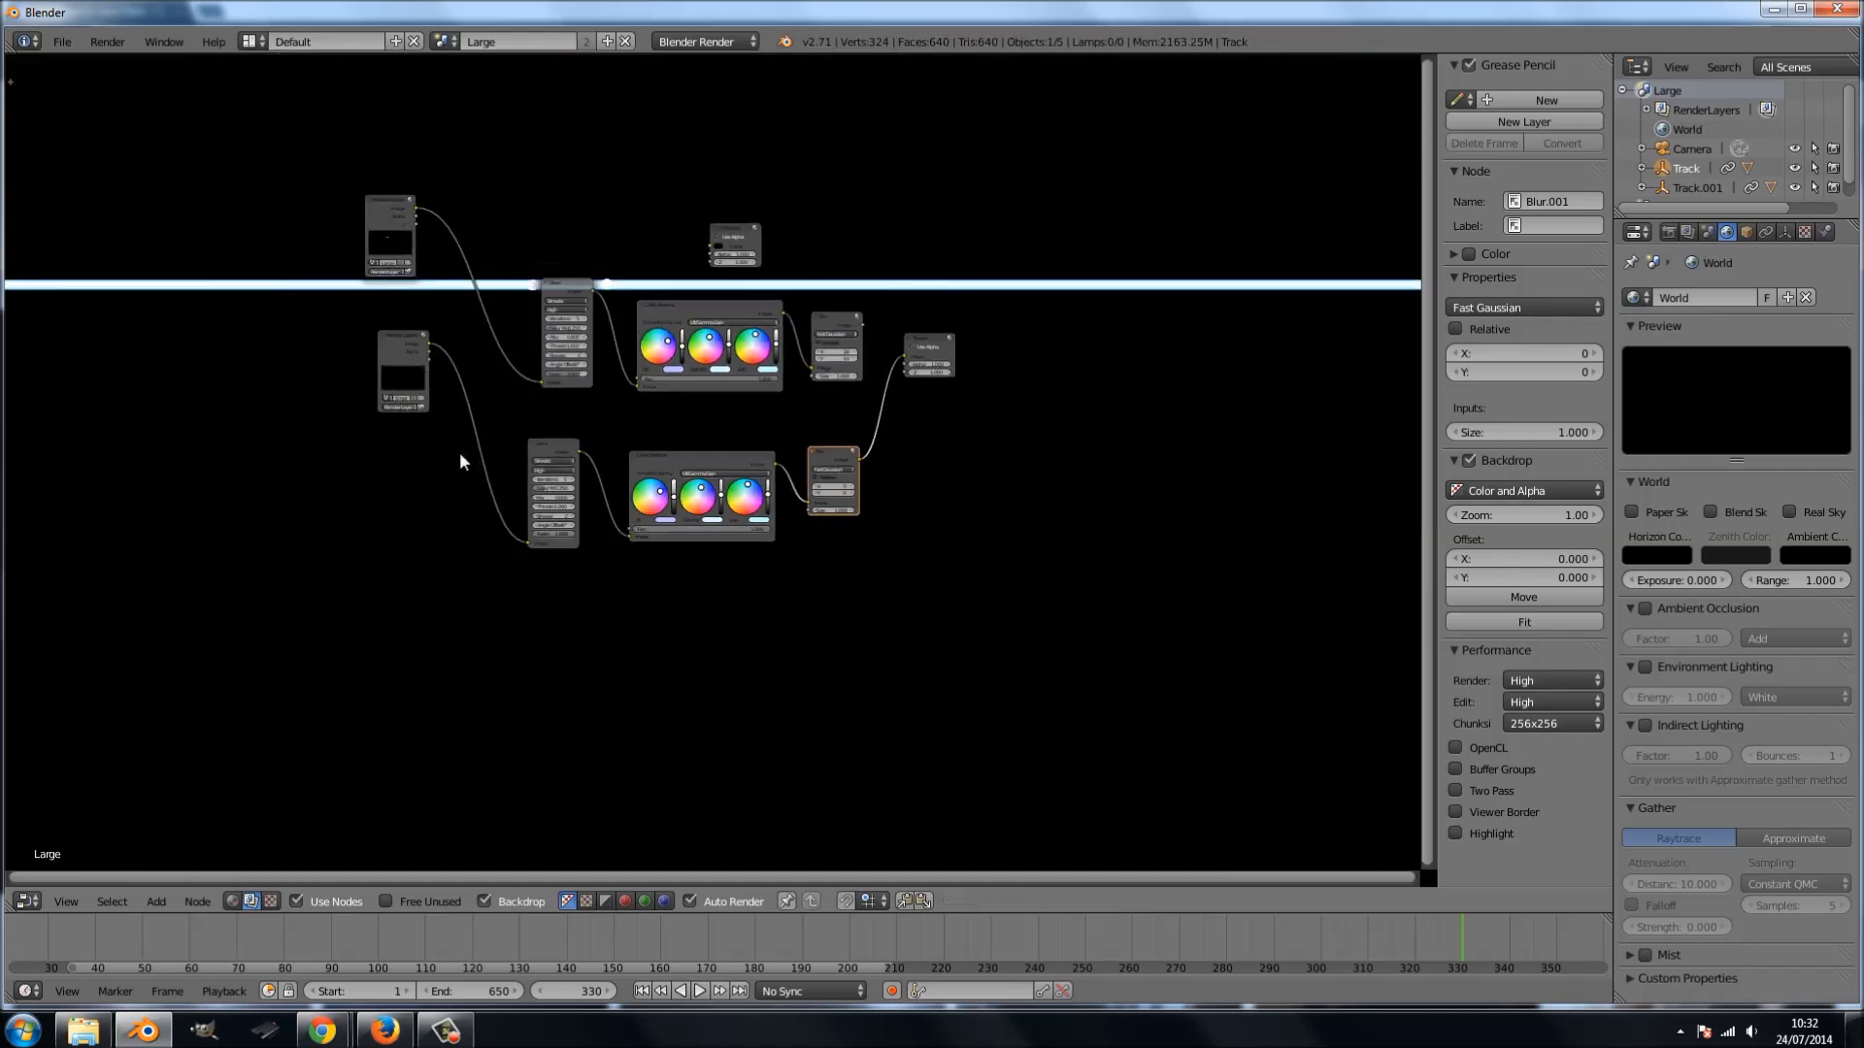
pyautogui.scroll(3, 680, 422)
pyautogui.press('v')
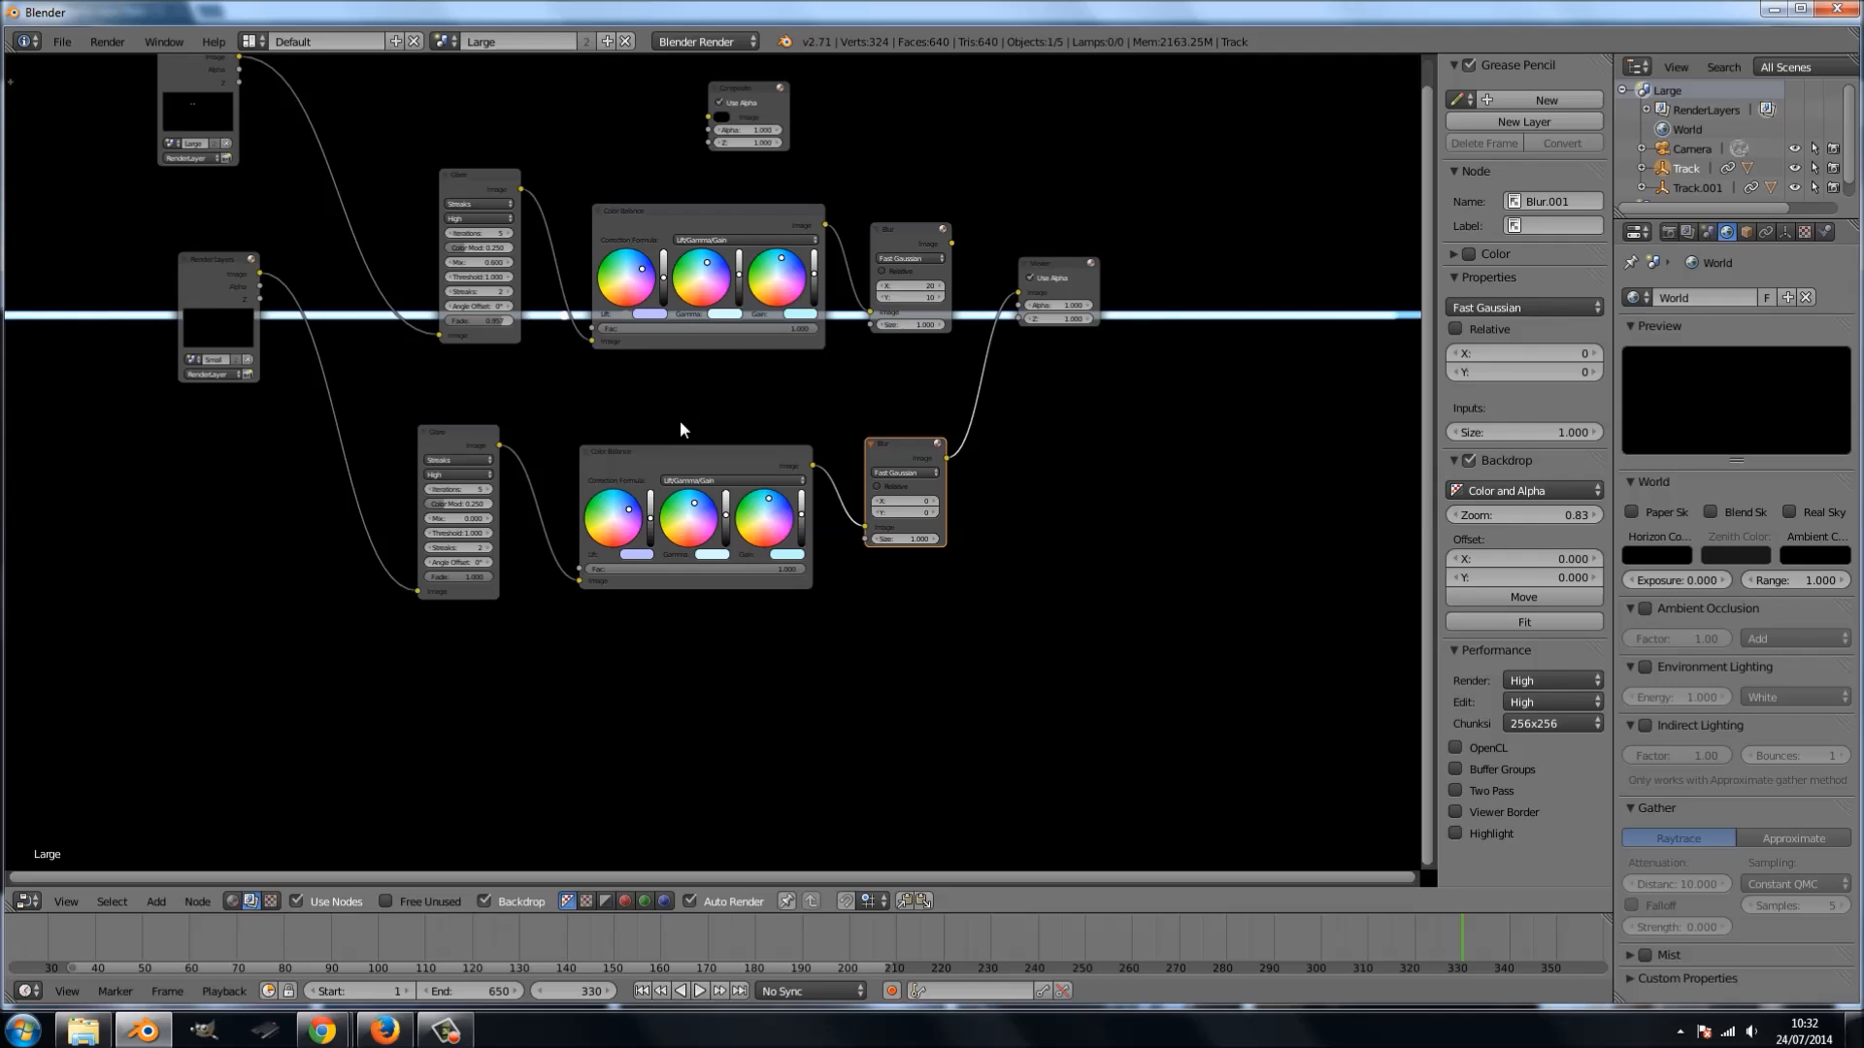
pyautogui.press('v')
pyautogui.scroll(2, 487, 558)
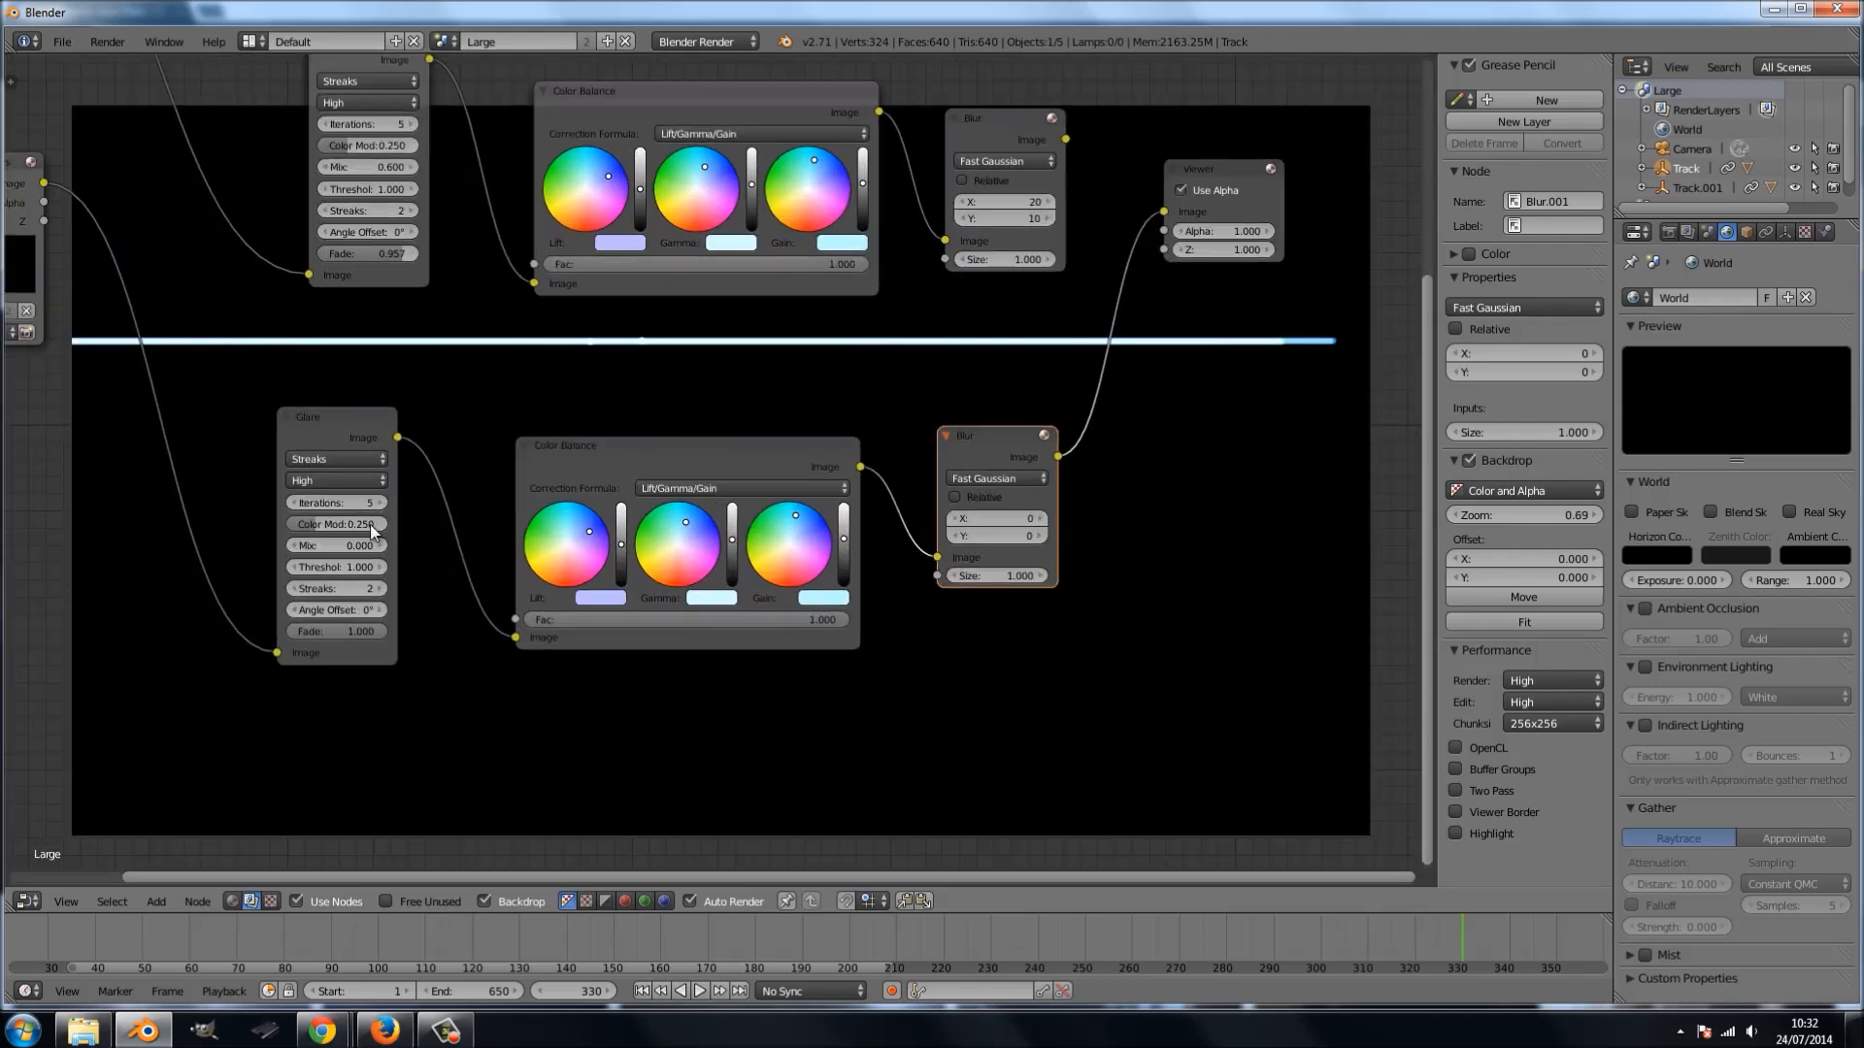
pyautogui.click(330, 482)
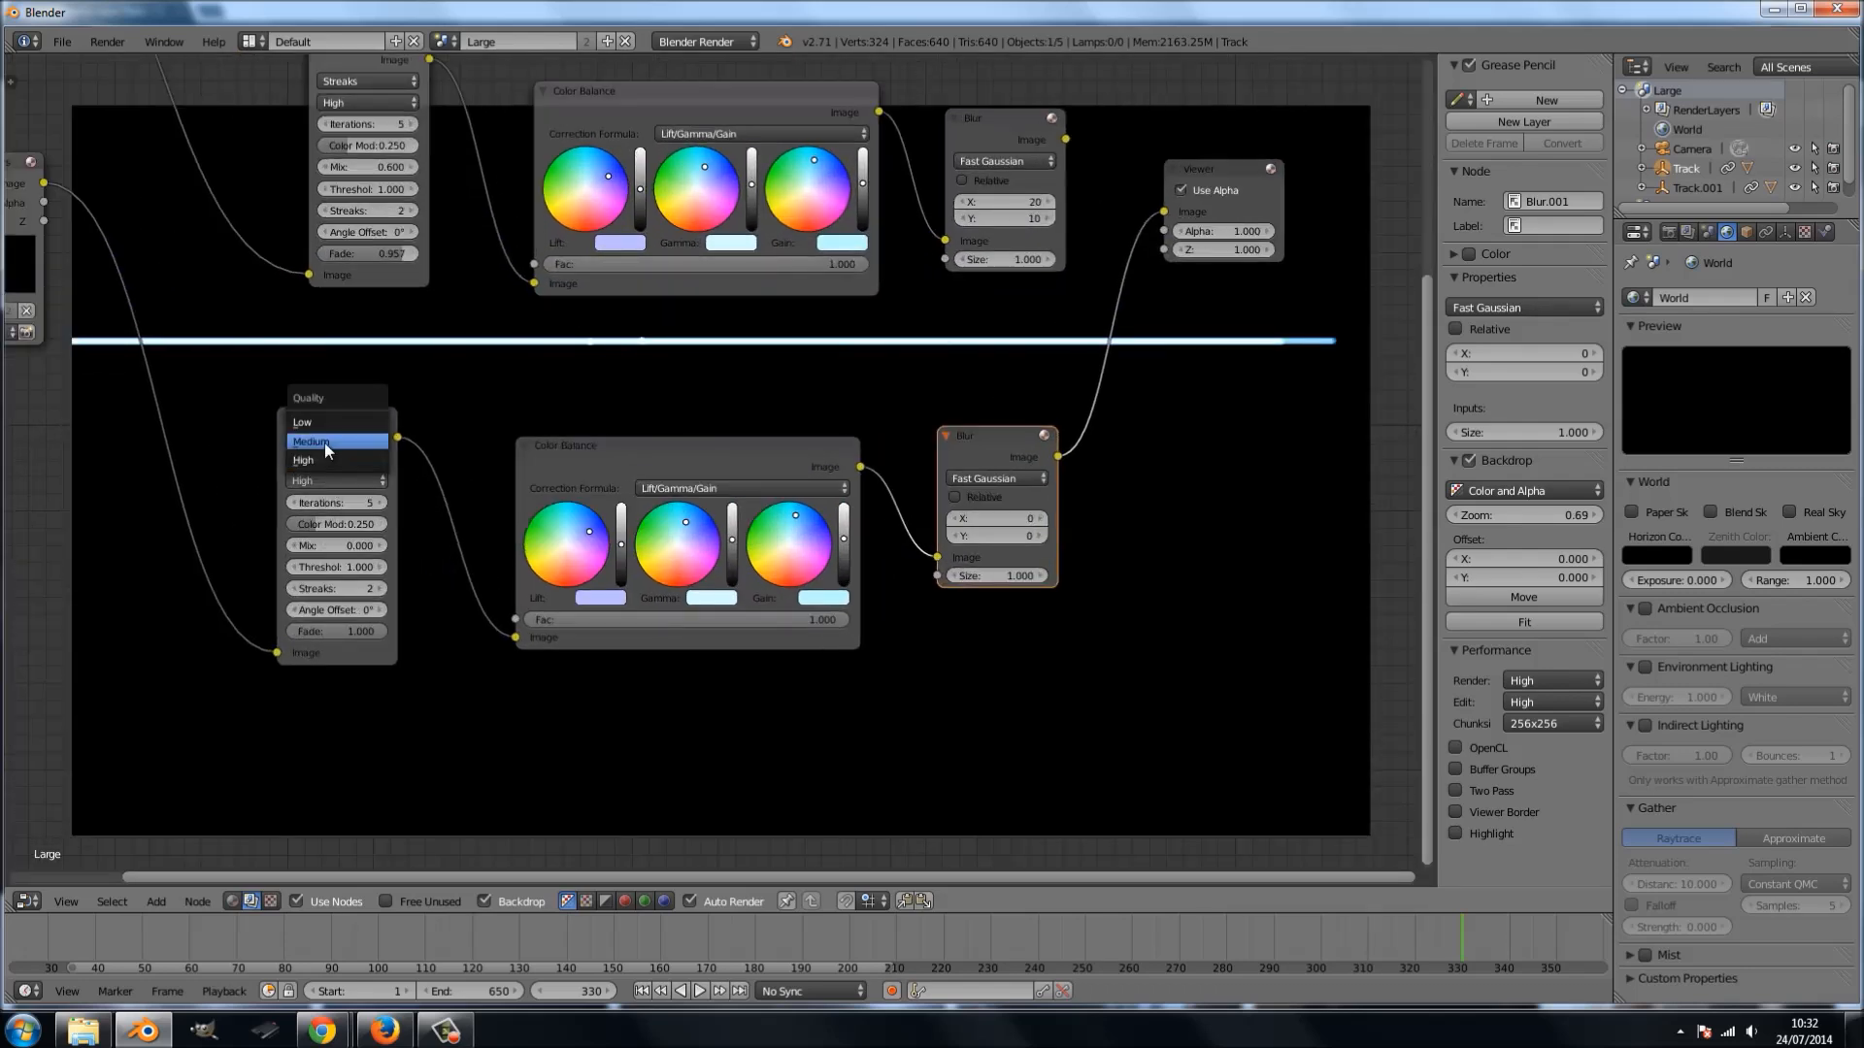
pyautogui.click(324, 444)
# - Change the Small scene's Glare type to Simple Star and turn off Rotate 45
pyautogui.scroll(2, 466, 573)
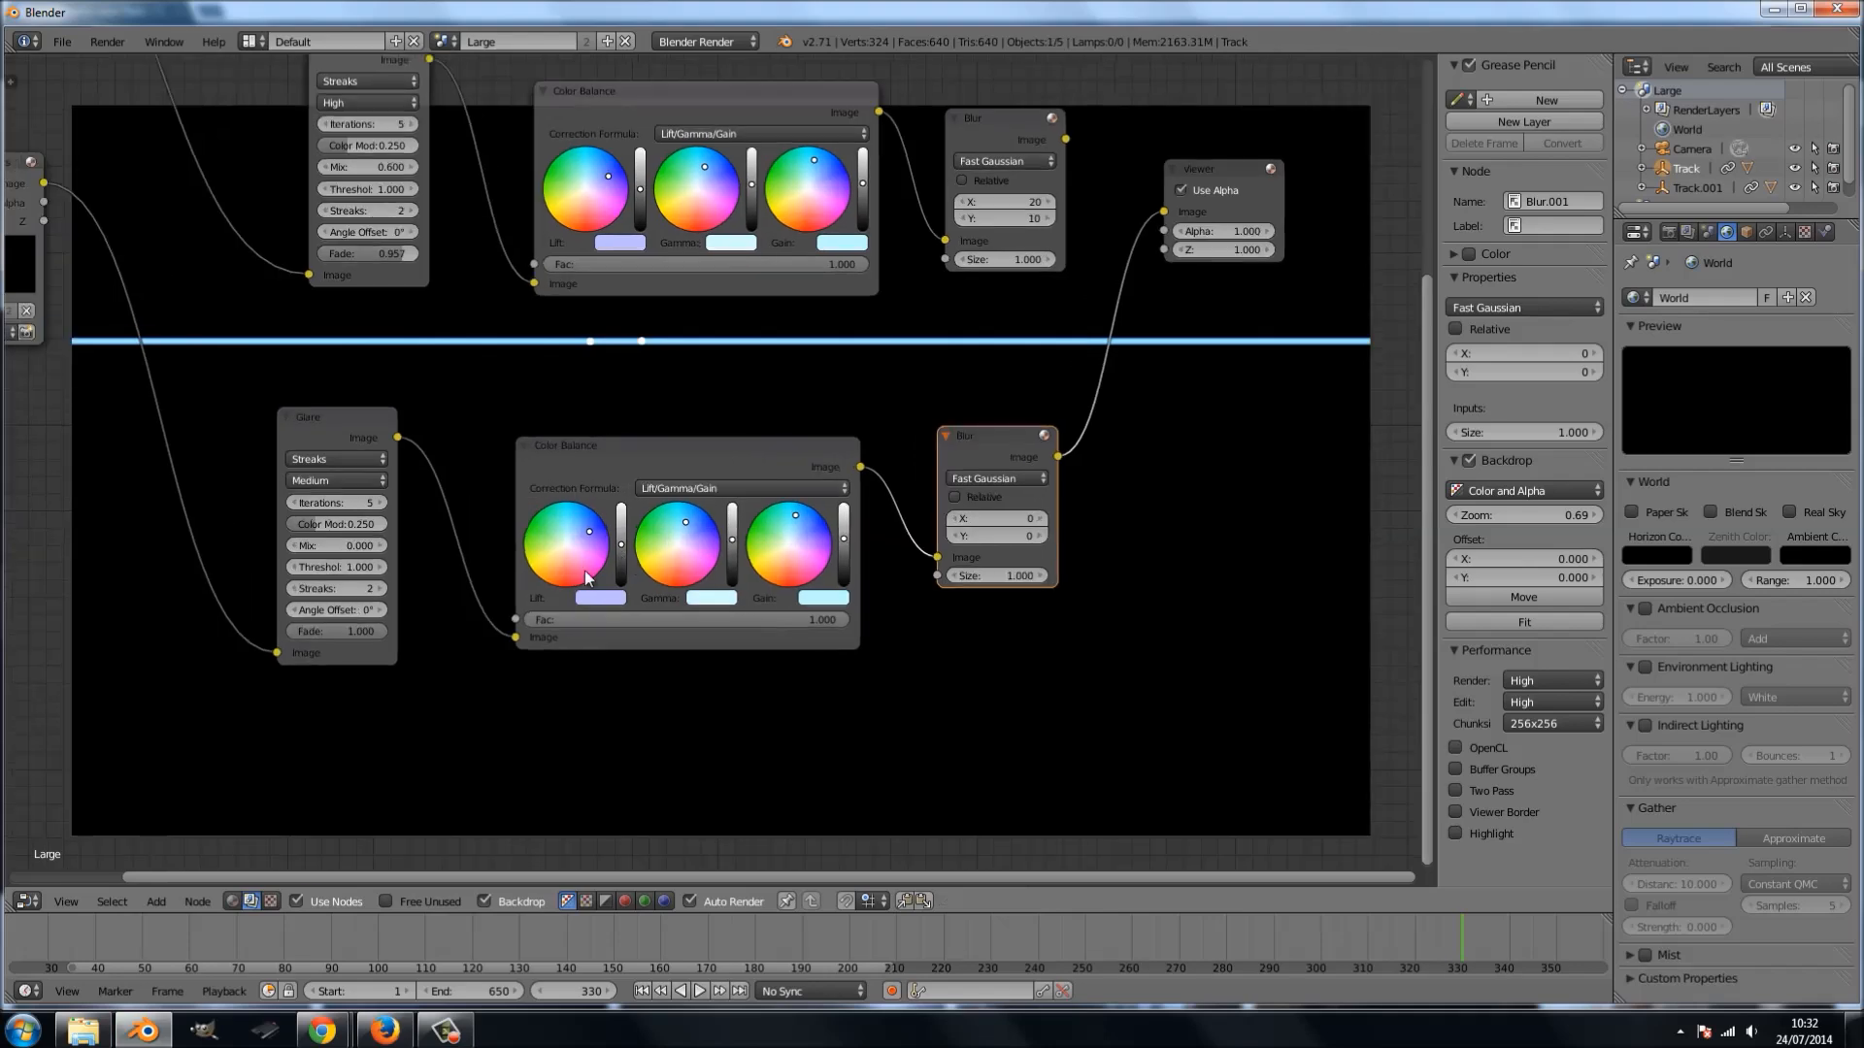
pyautogui.moveTo(408, 579); pyautogui.dragTo(559, 494, button='middle')
pyautogui.scroll(4, 523, 548)
pyautogui.moveTo(482, 580); pyautogui.dragTo(528, 666, button='middle')
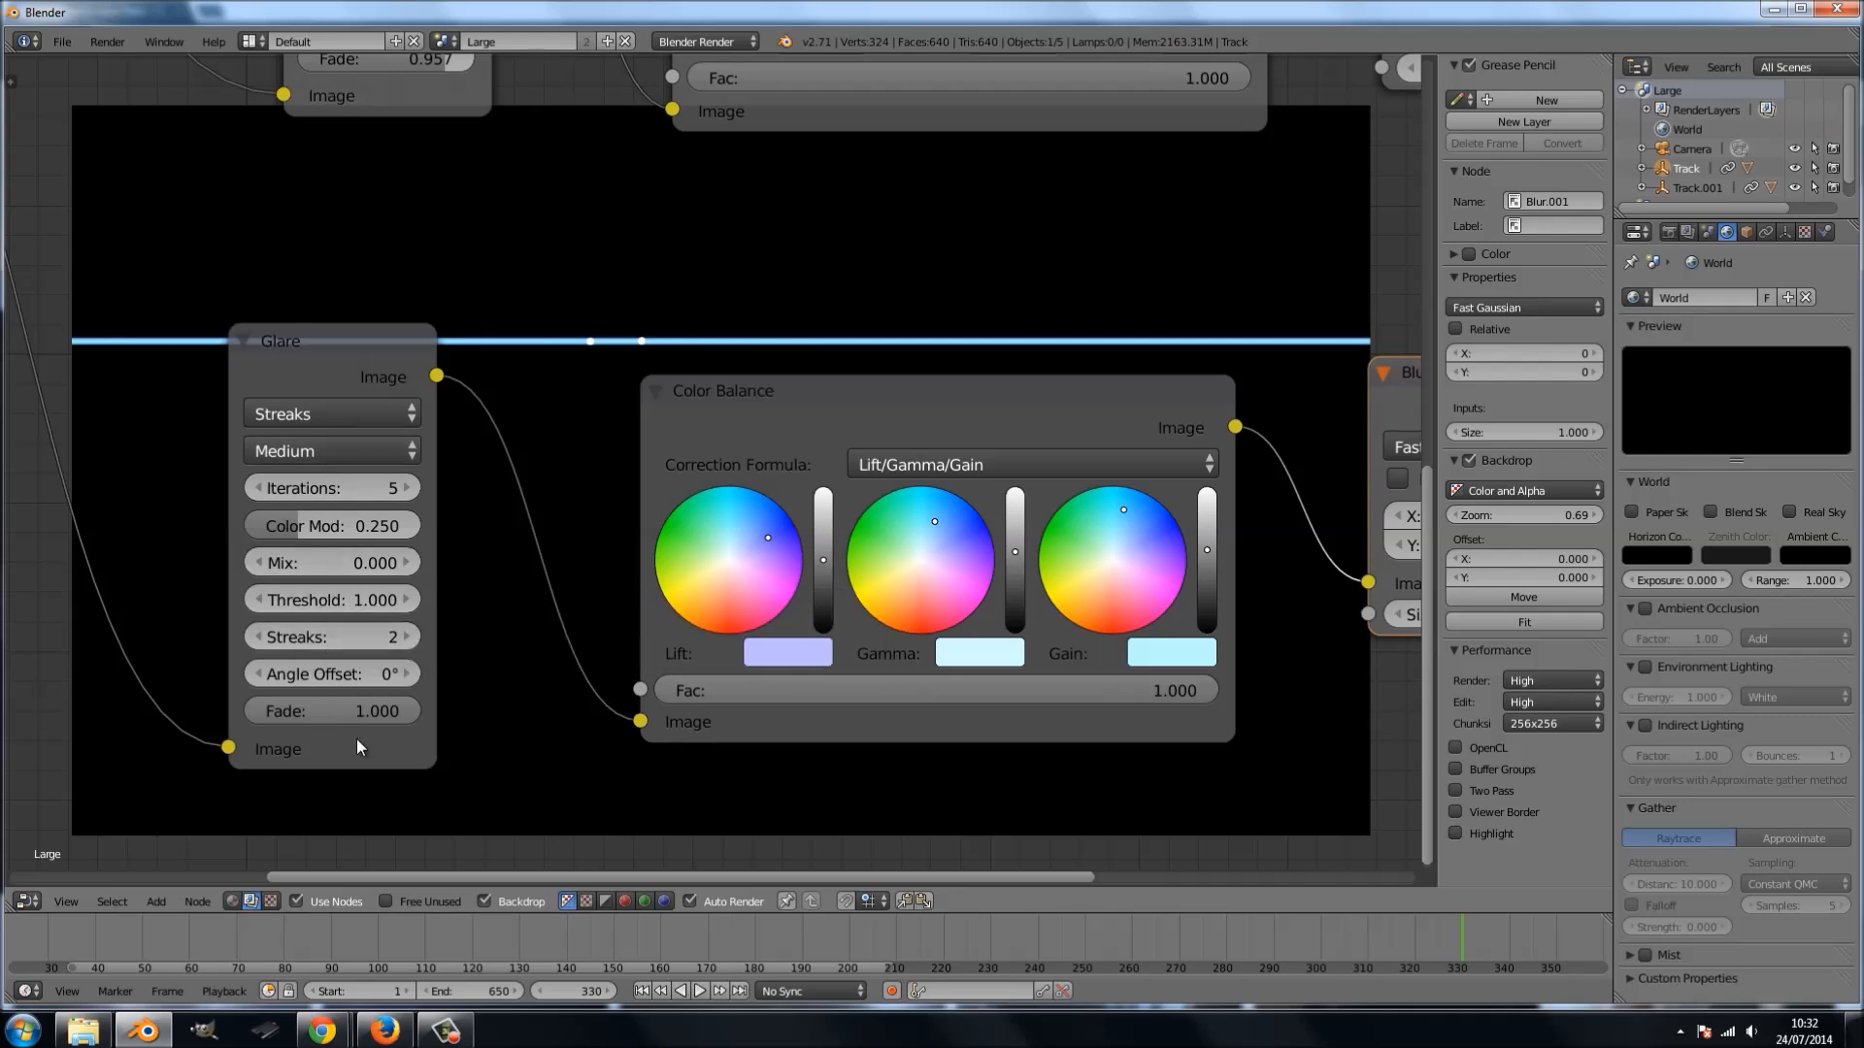
pyautogui.click(331, 416)
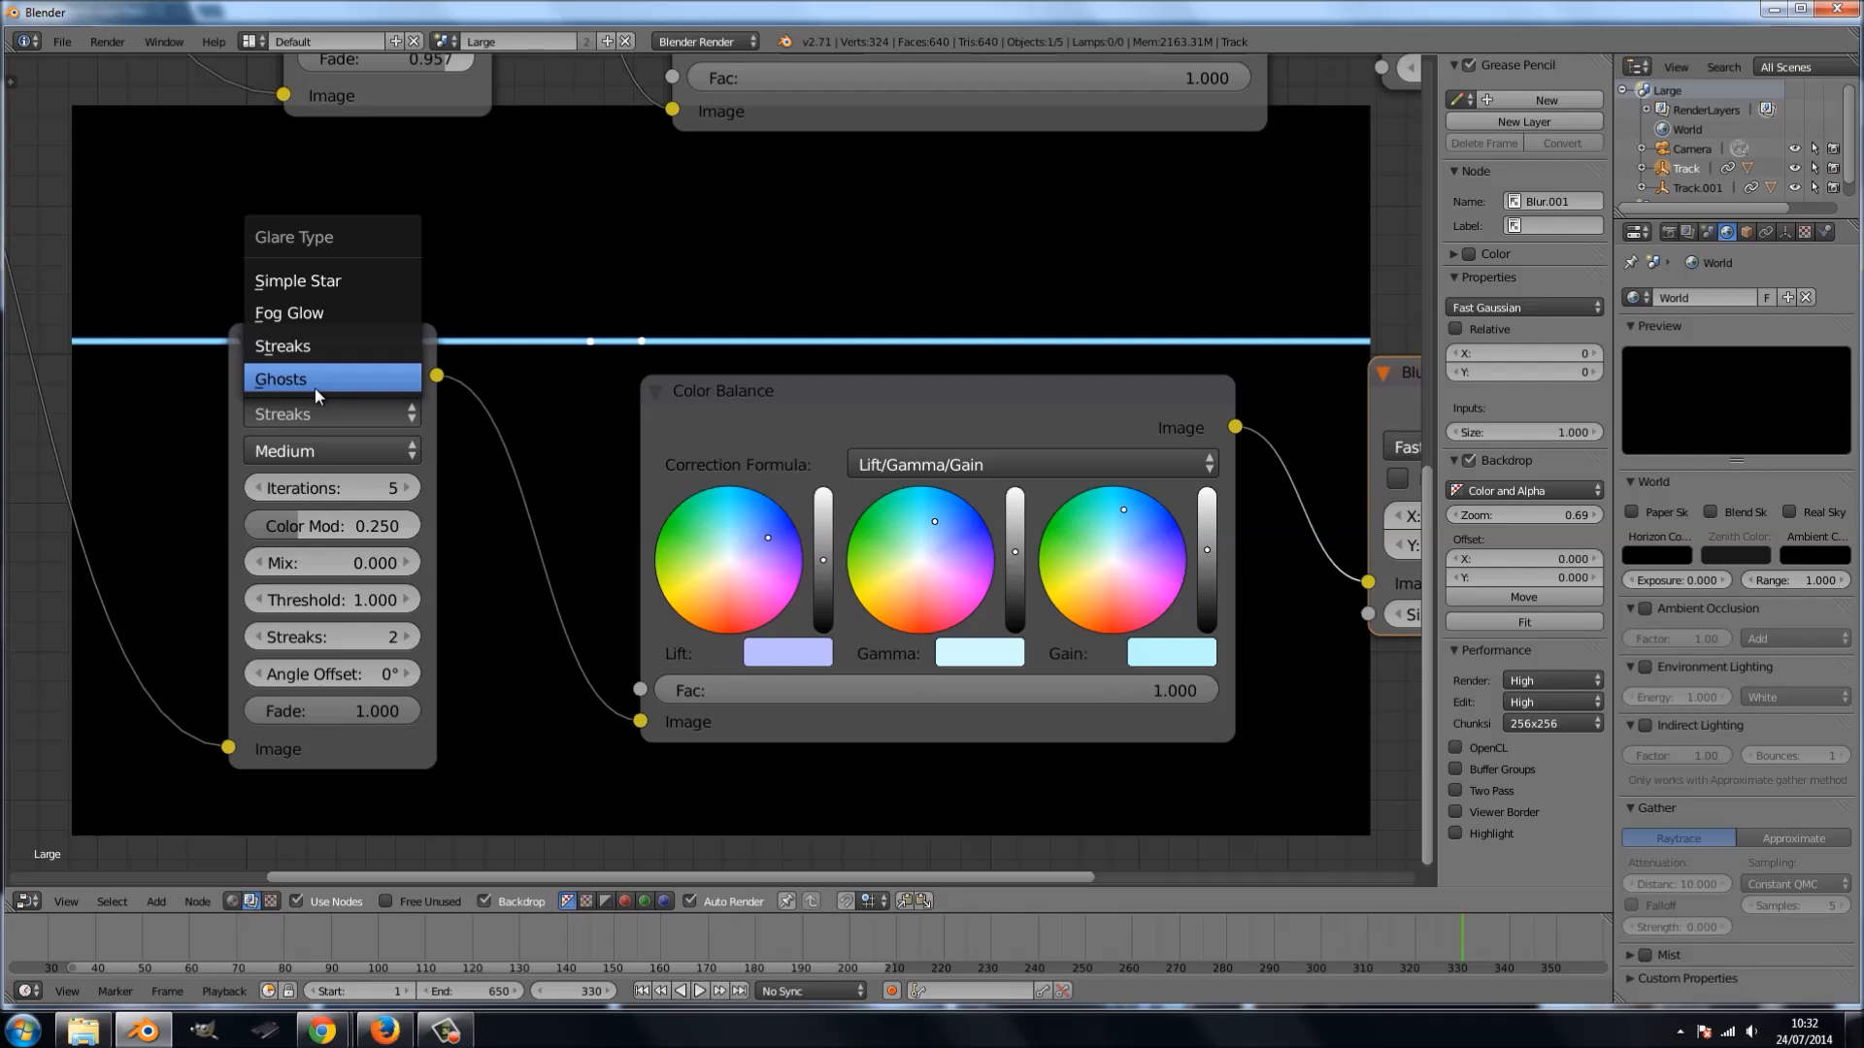
pyautogui.click(351, 281)
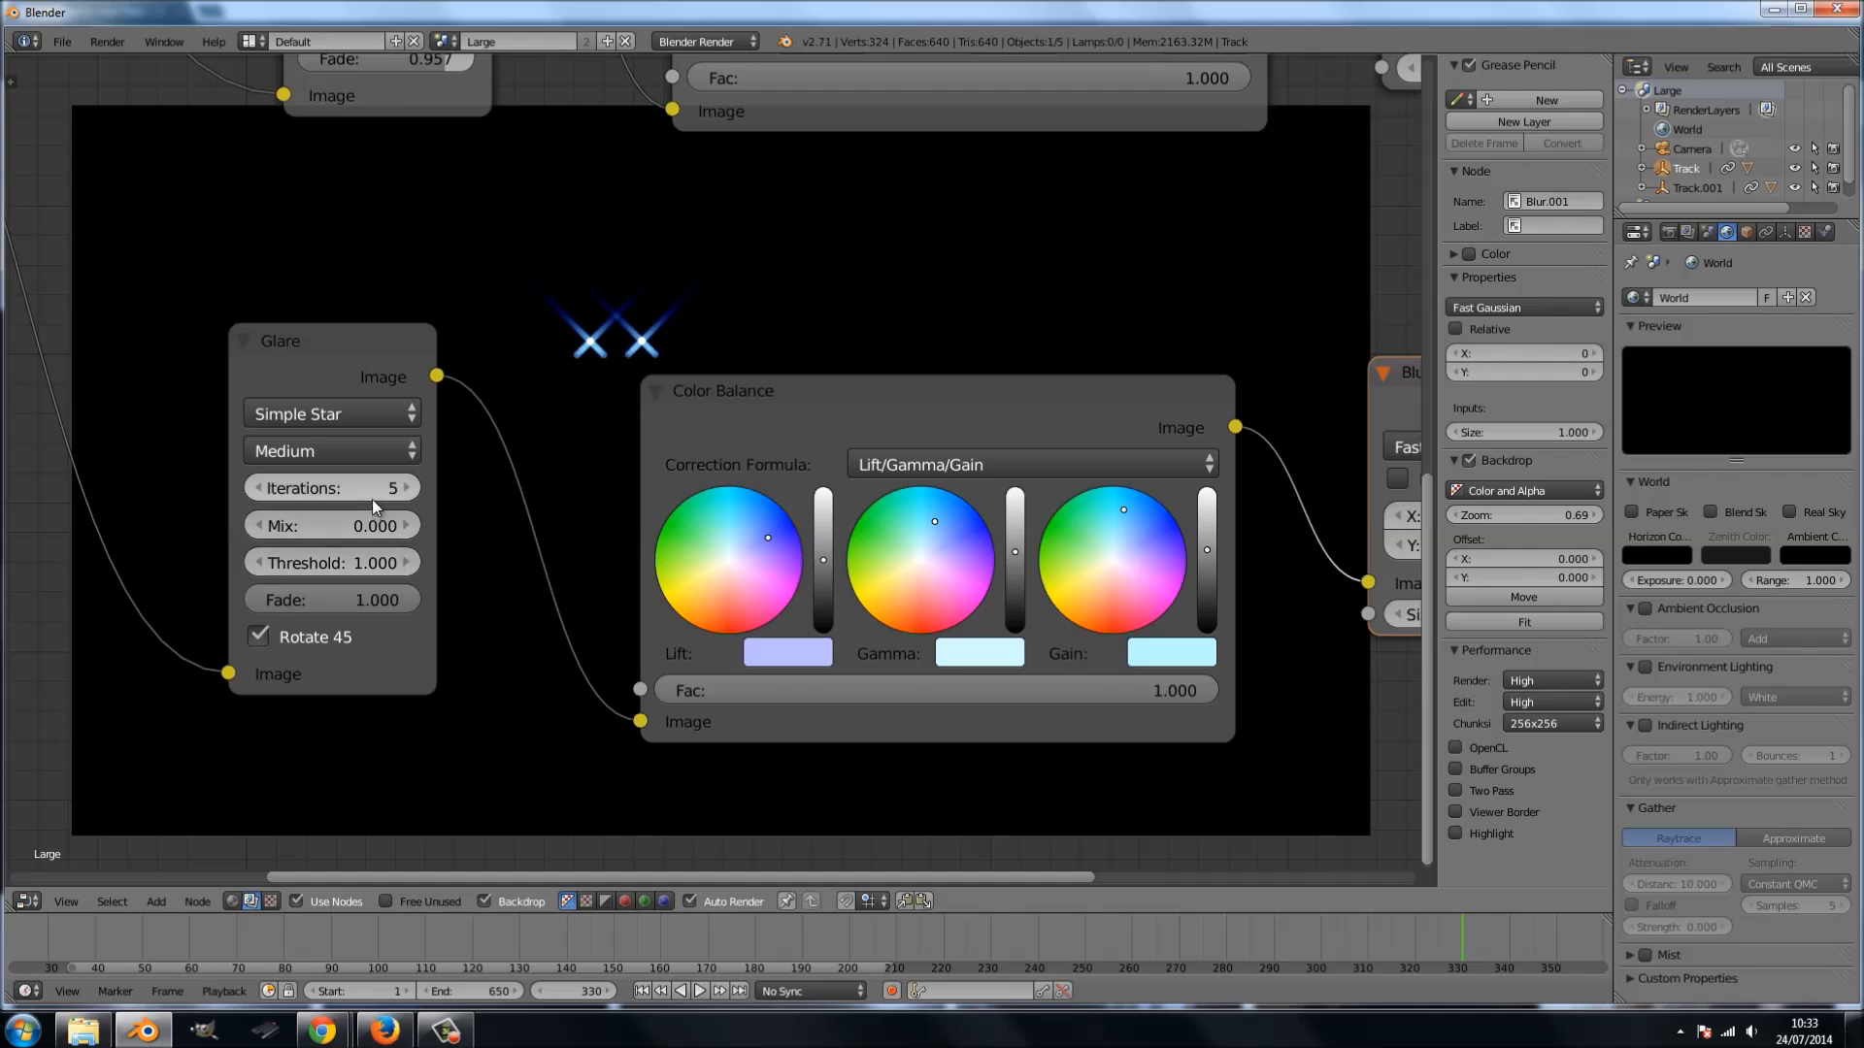
pyautogui.click(259, 637)
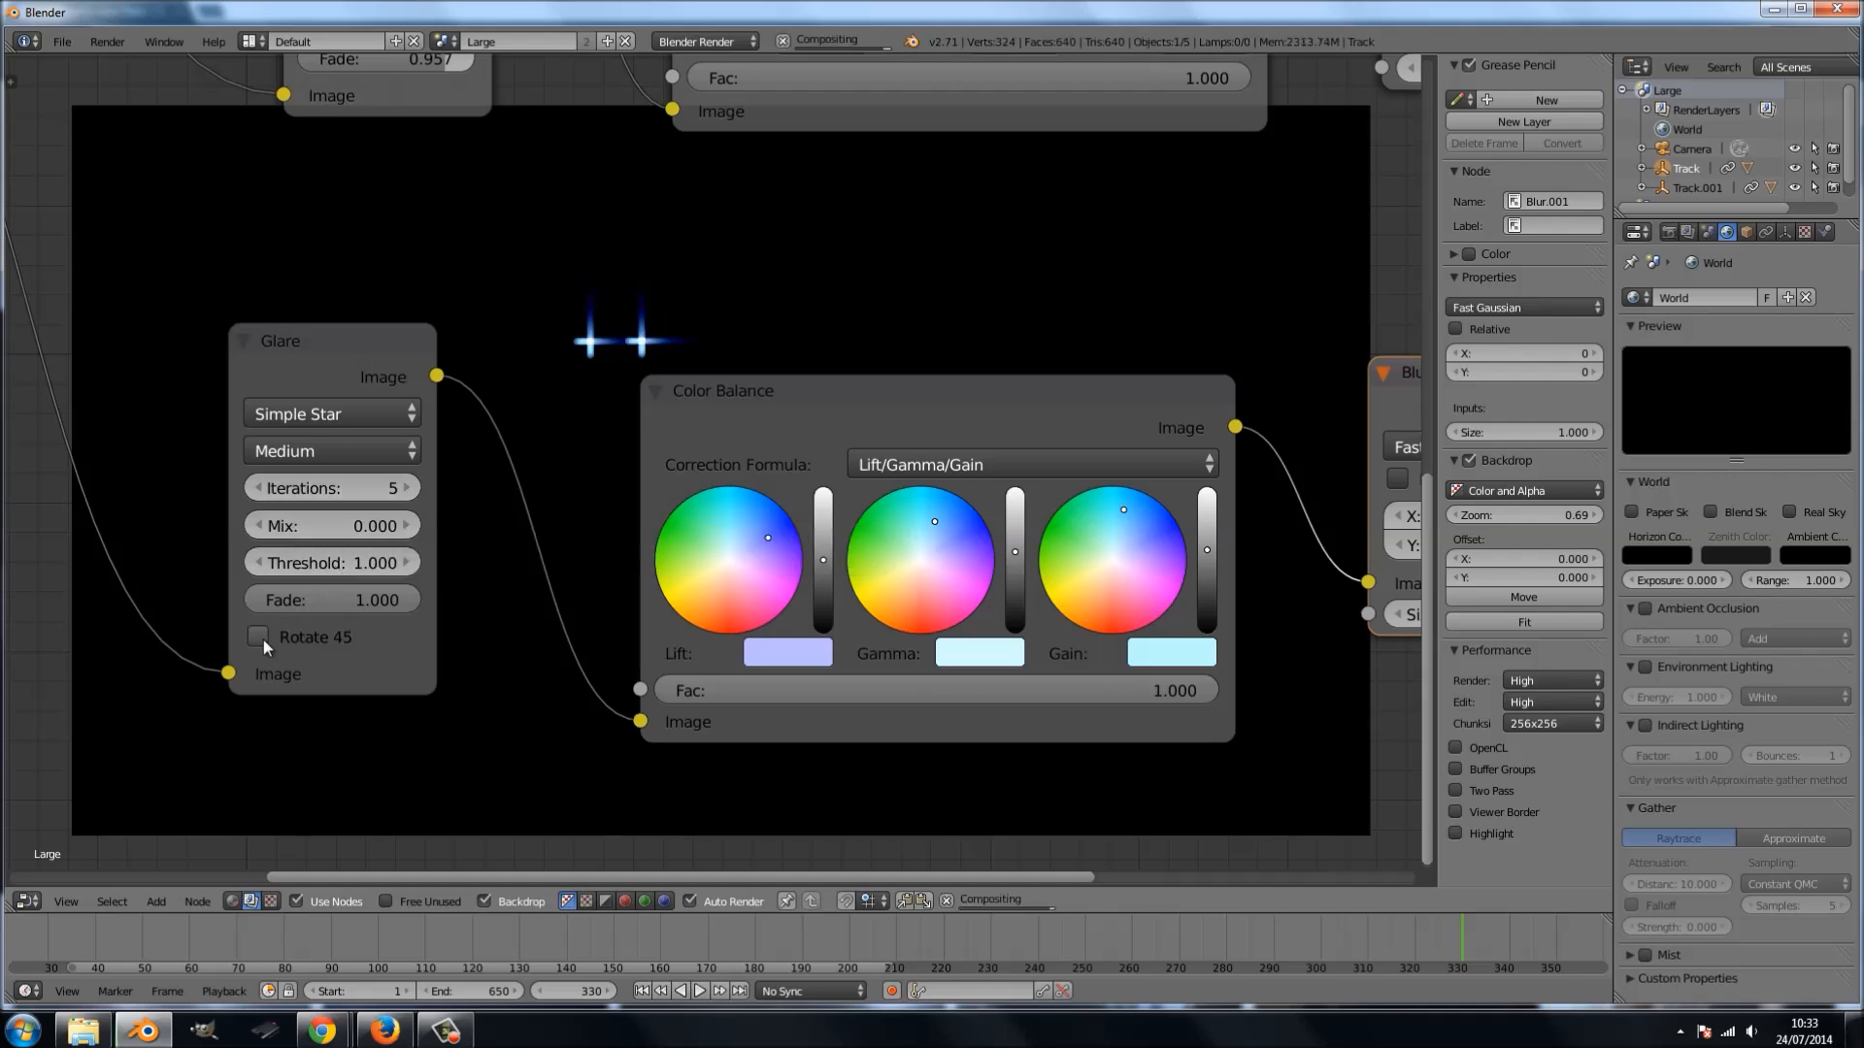
# - Turn on Rotate 45 for the Small scene's Simple Star glare
pyautogui.click(263, 638)
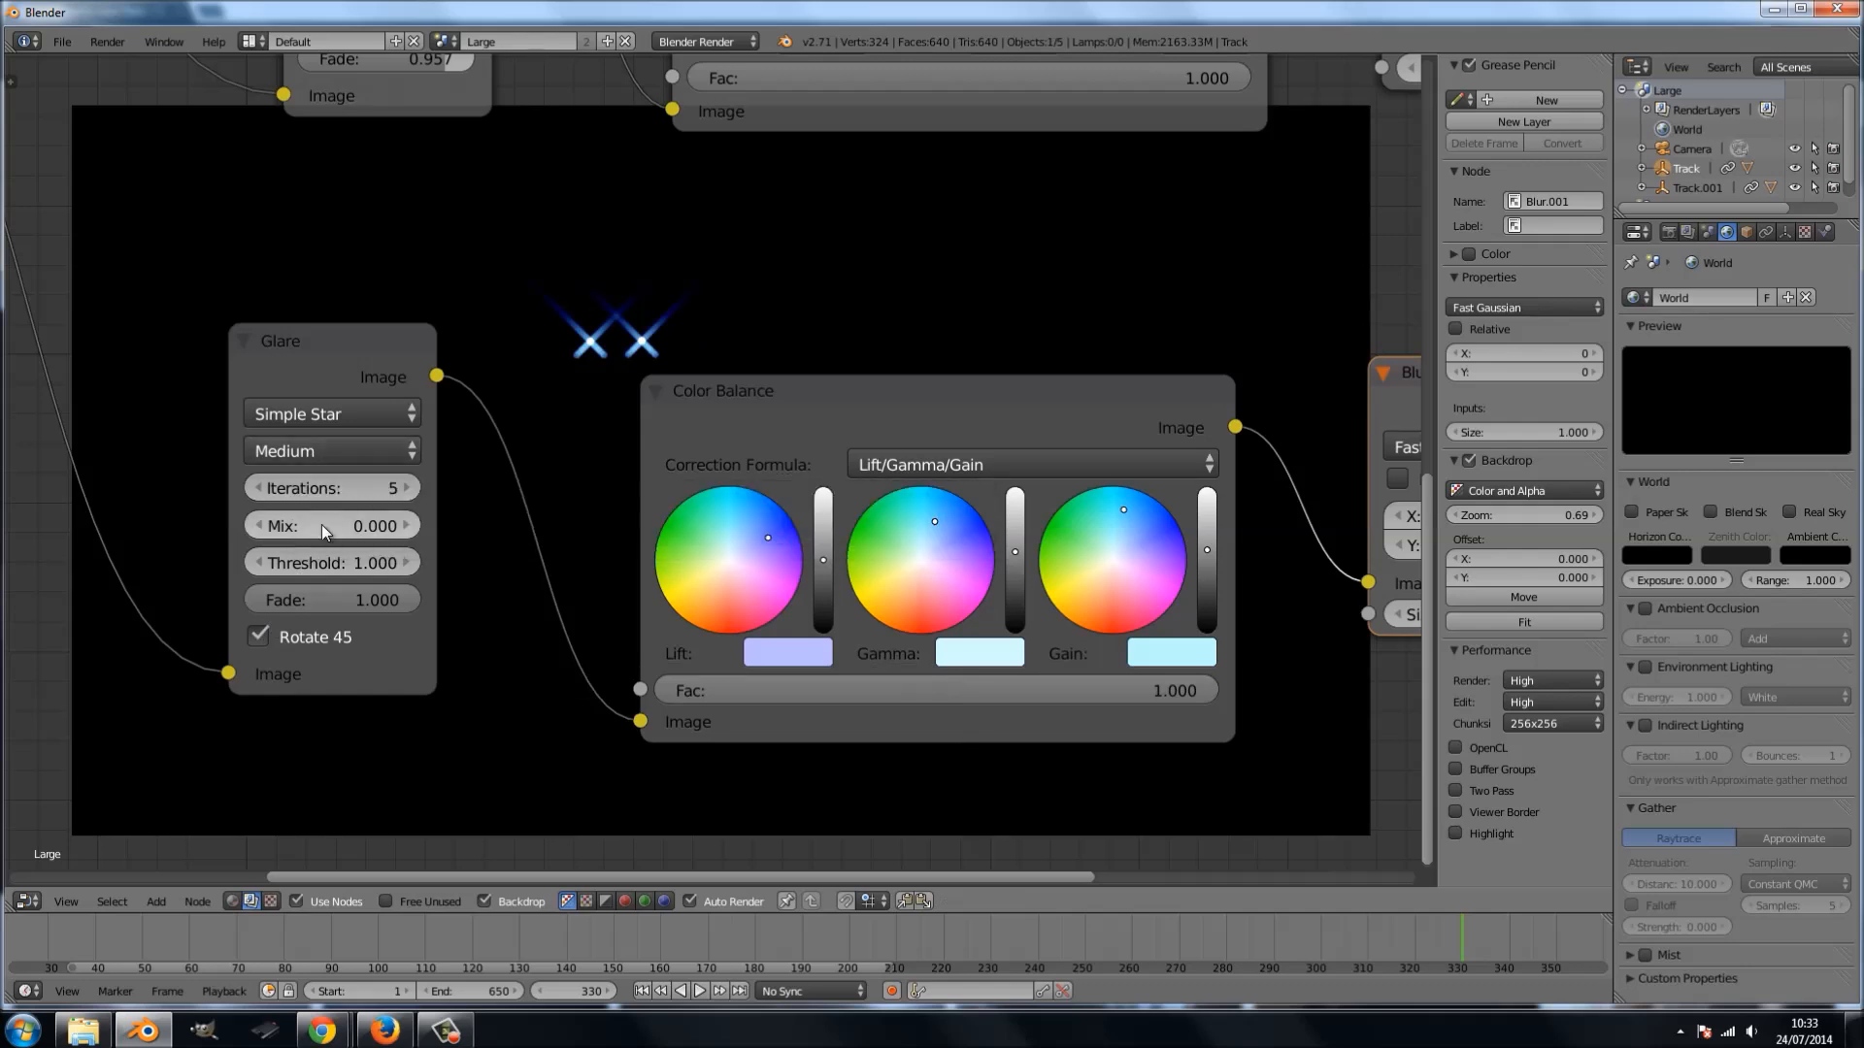
pyautogui.click(347, 456)
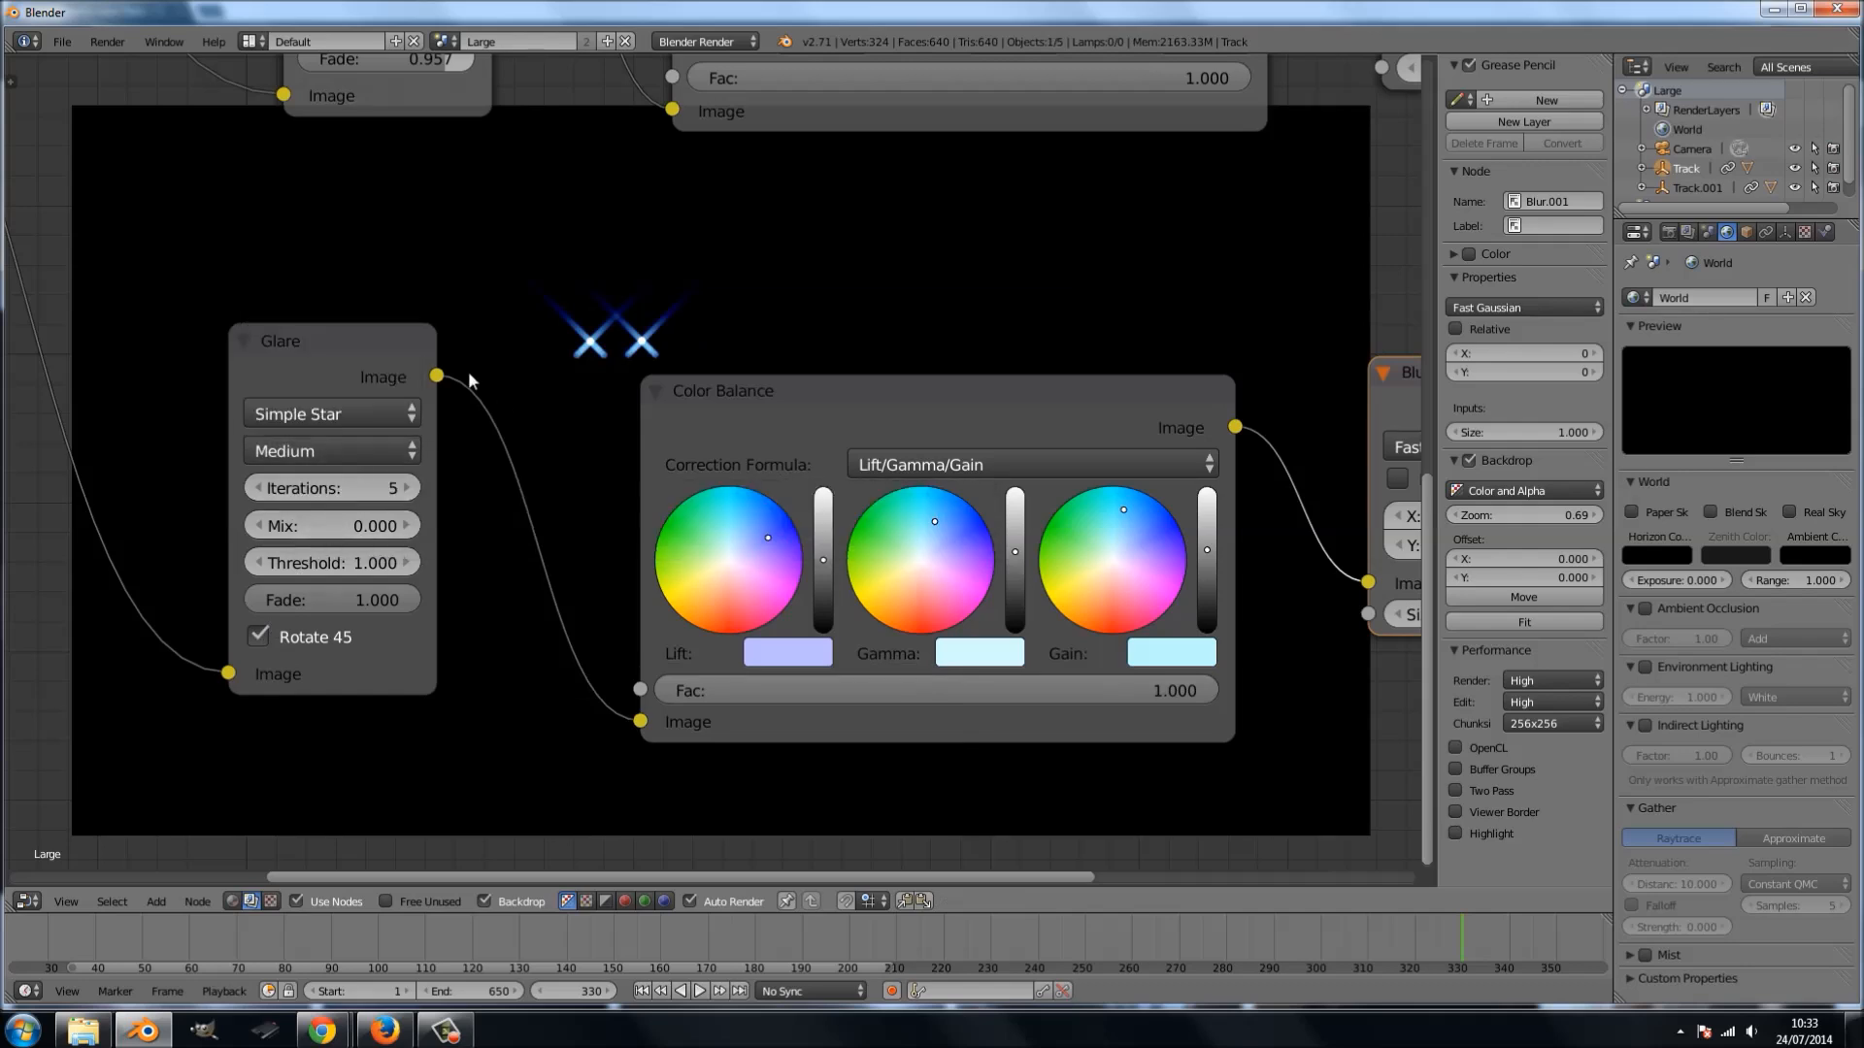
pyautogui.click(319, 491)
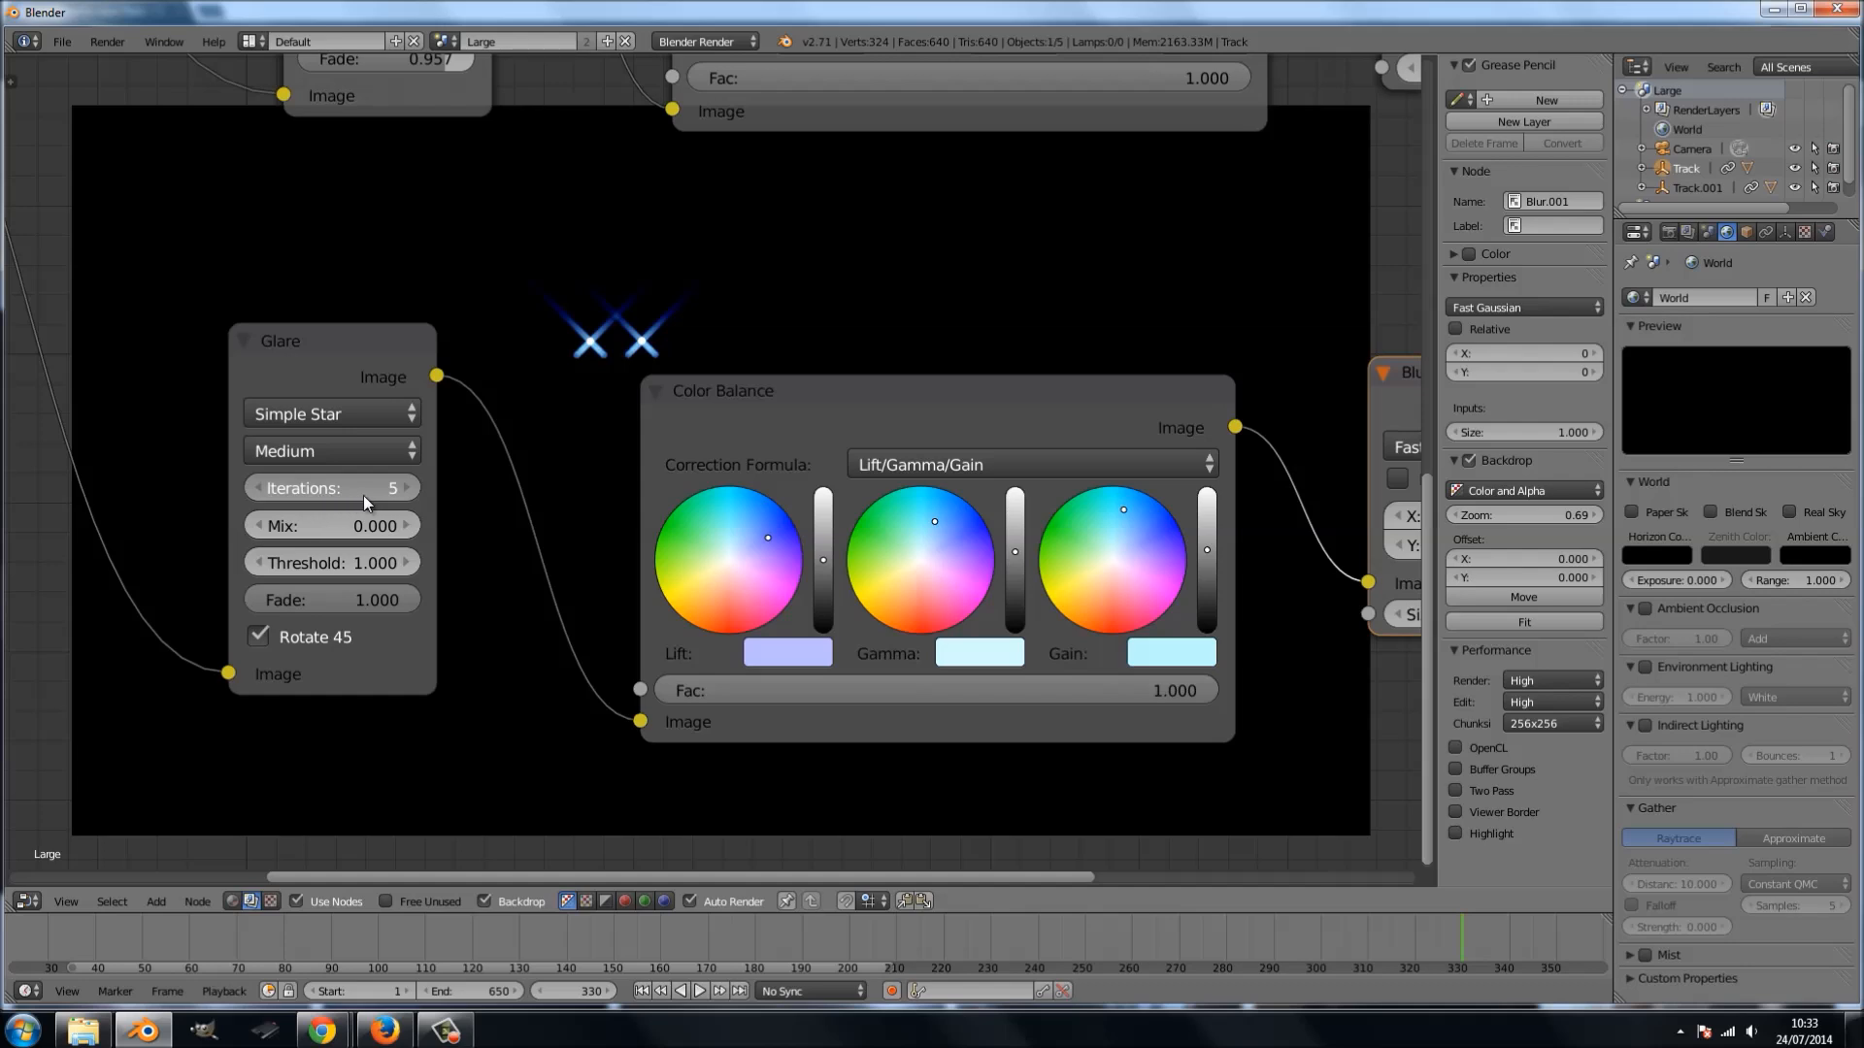
pyautogui.press('Return')
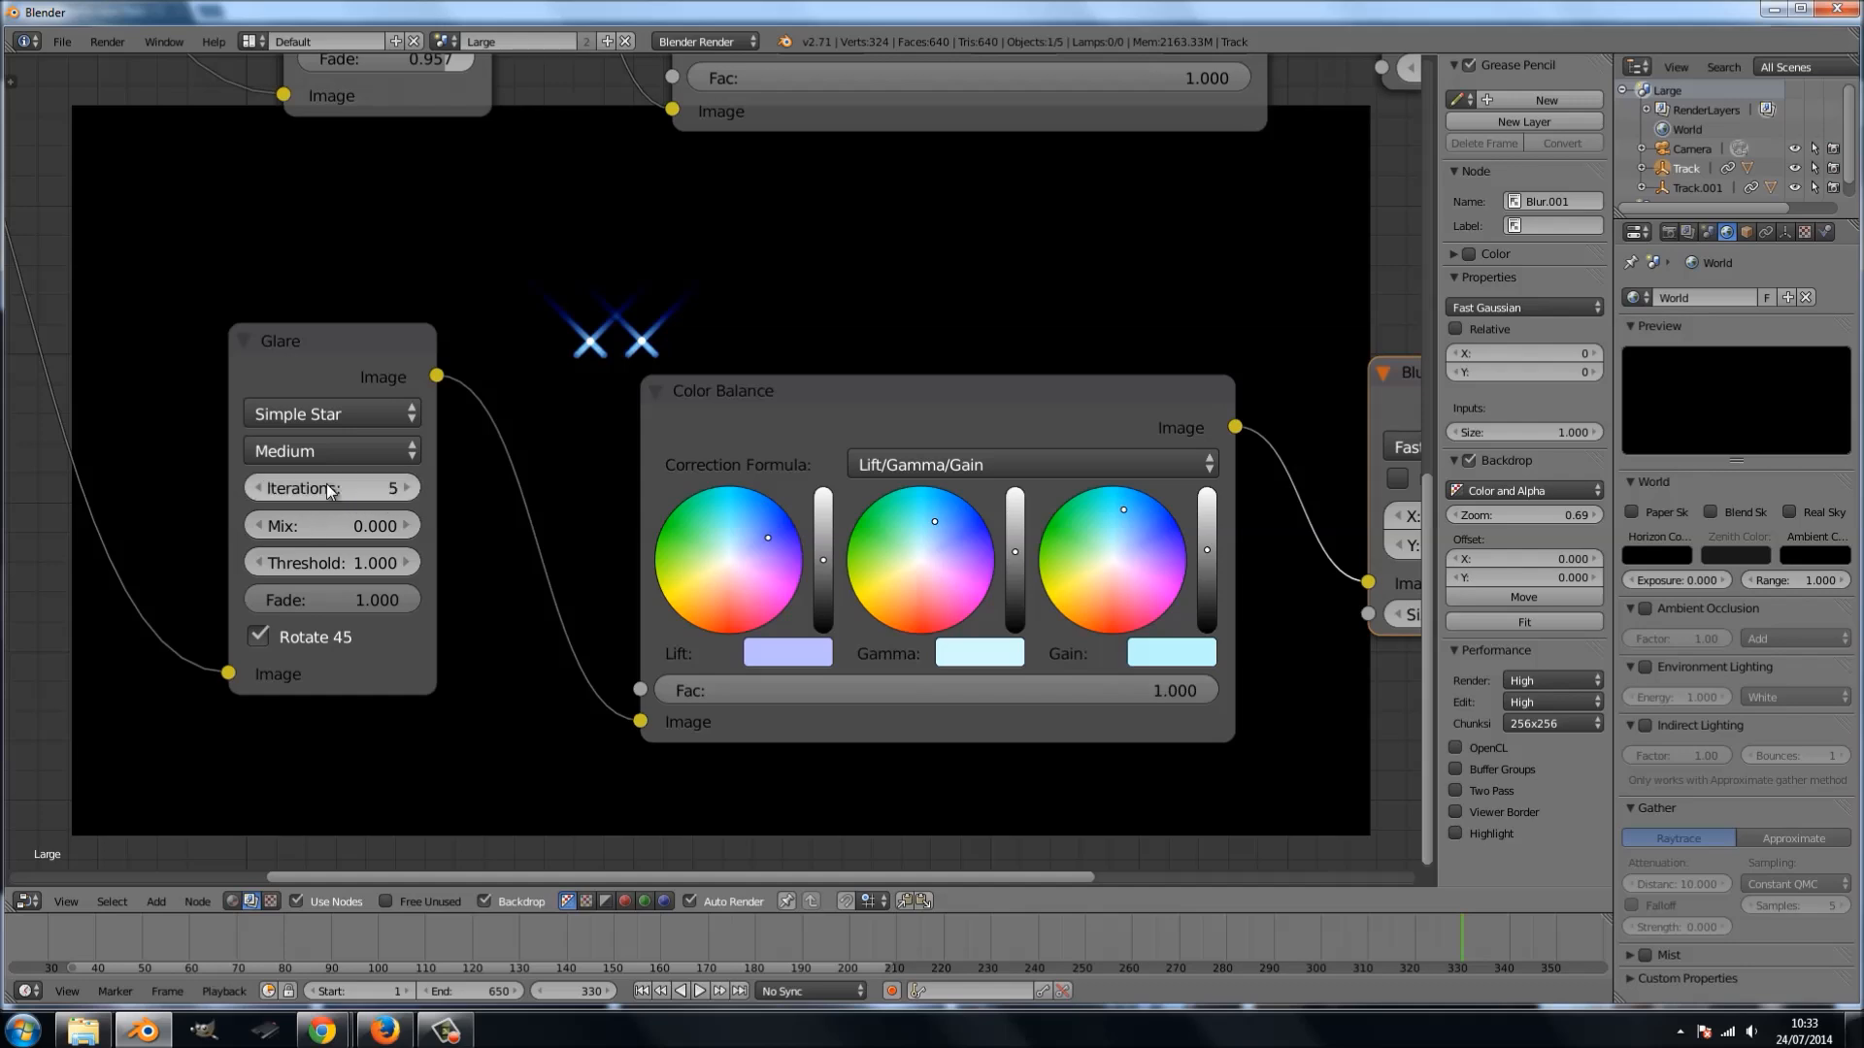
# - Try the Small scene's Glare as Fog Glow with size 9 and shift its Color Balance Lift to near white
pyautogui.click(311, 412)
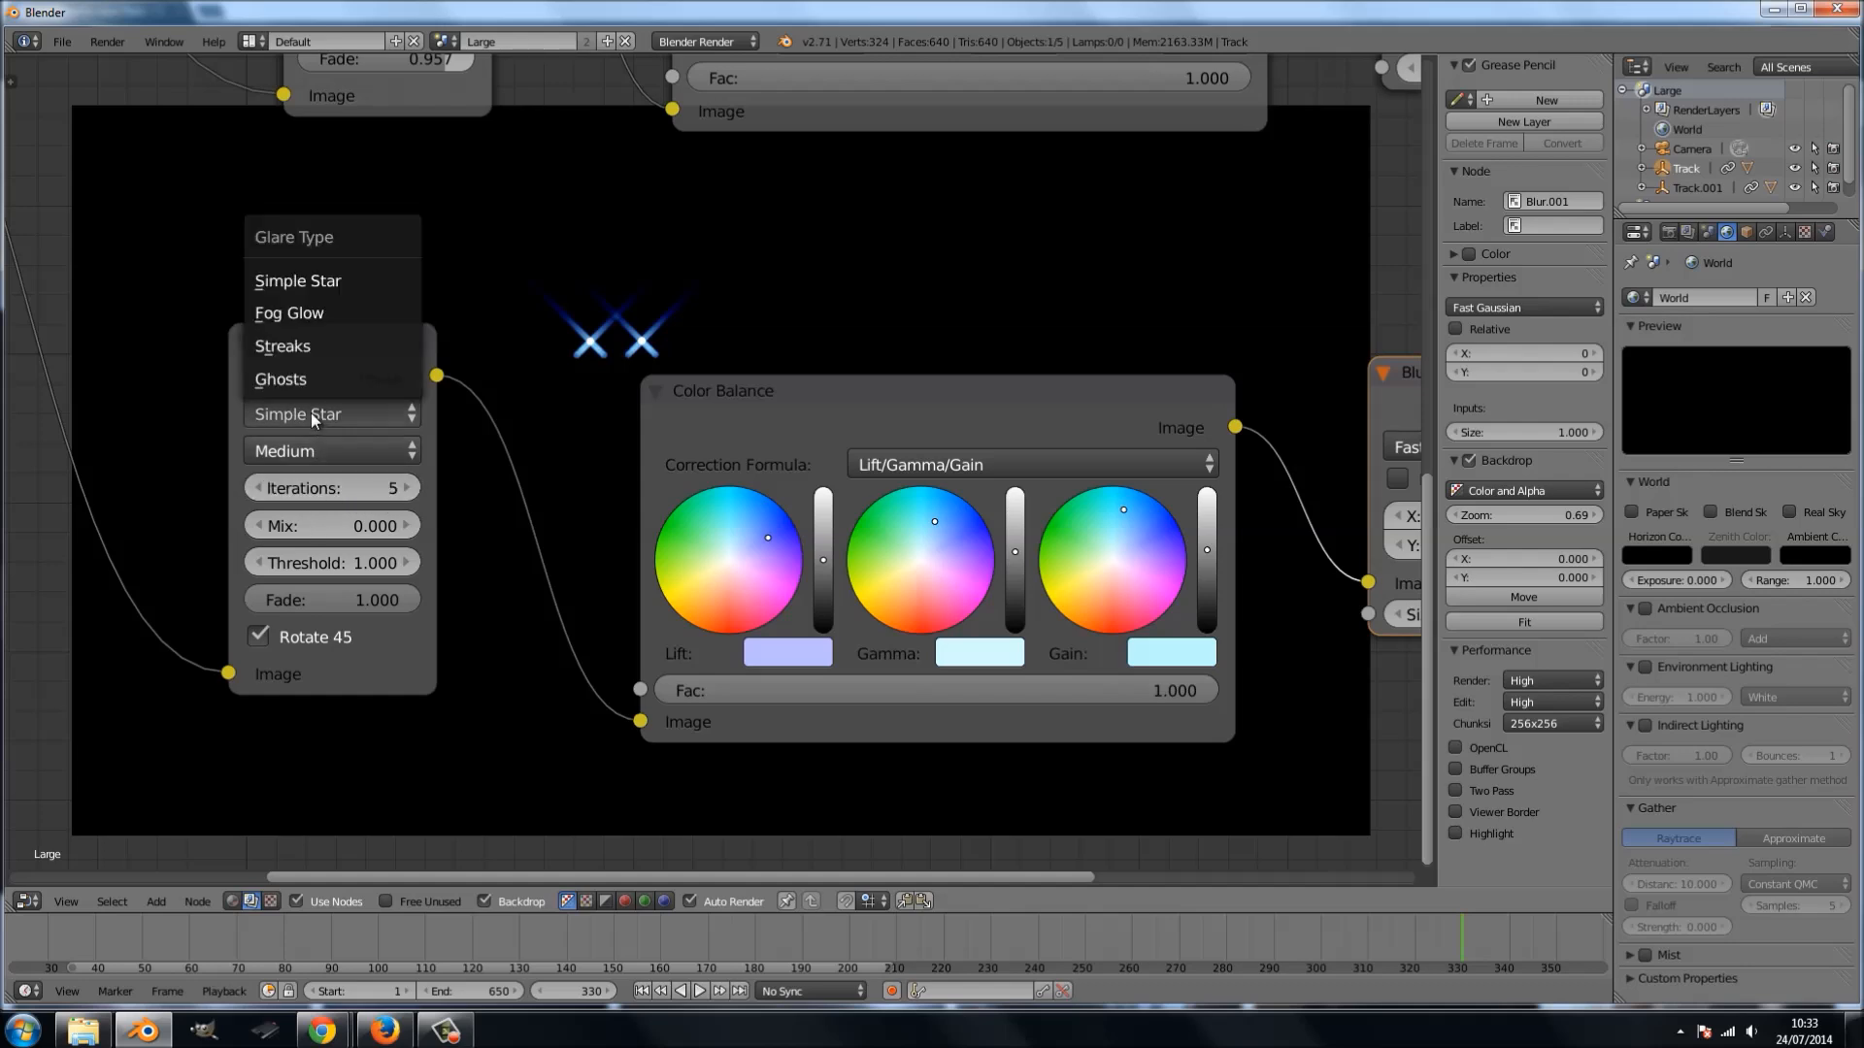
pyautogui.click(313, 312)
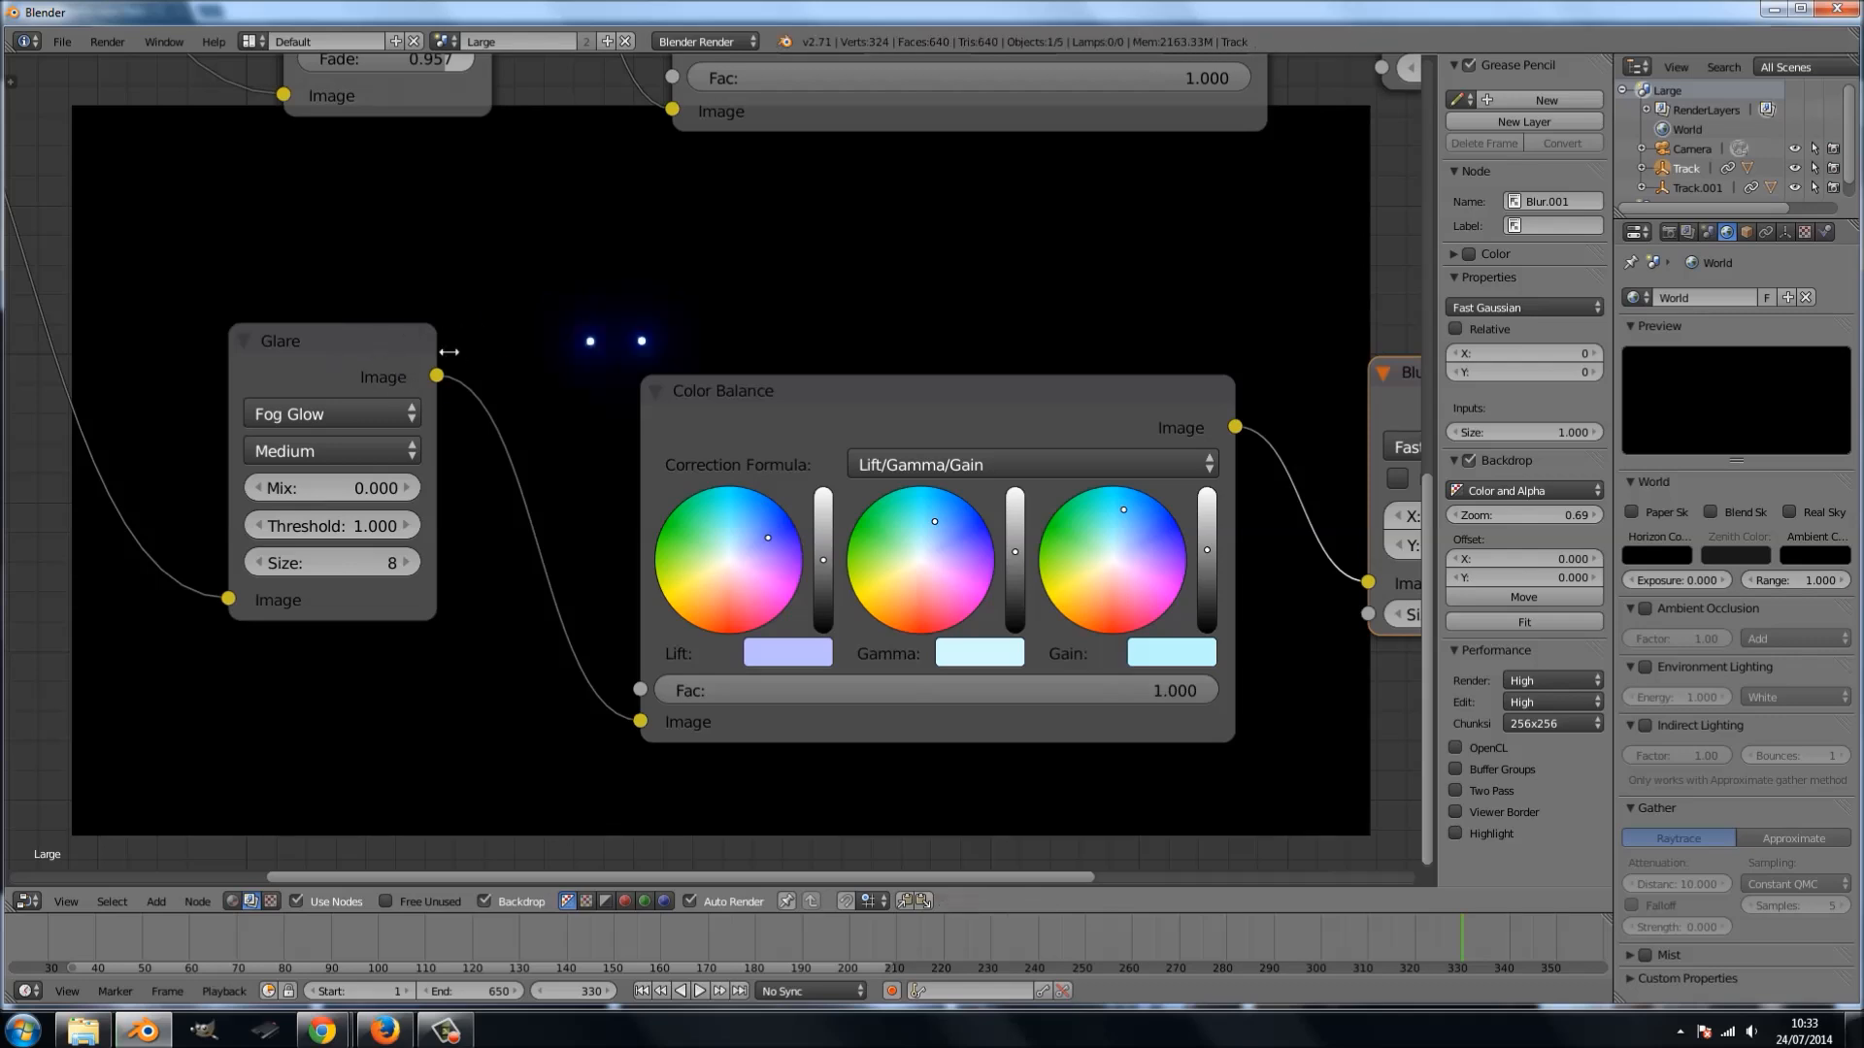
pyautogui.scroll(2, 567, 371)
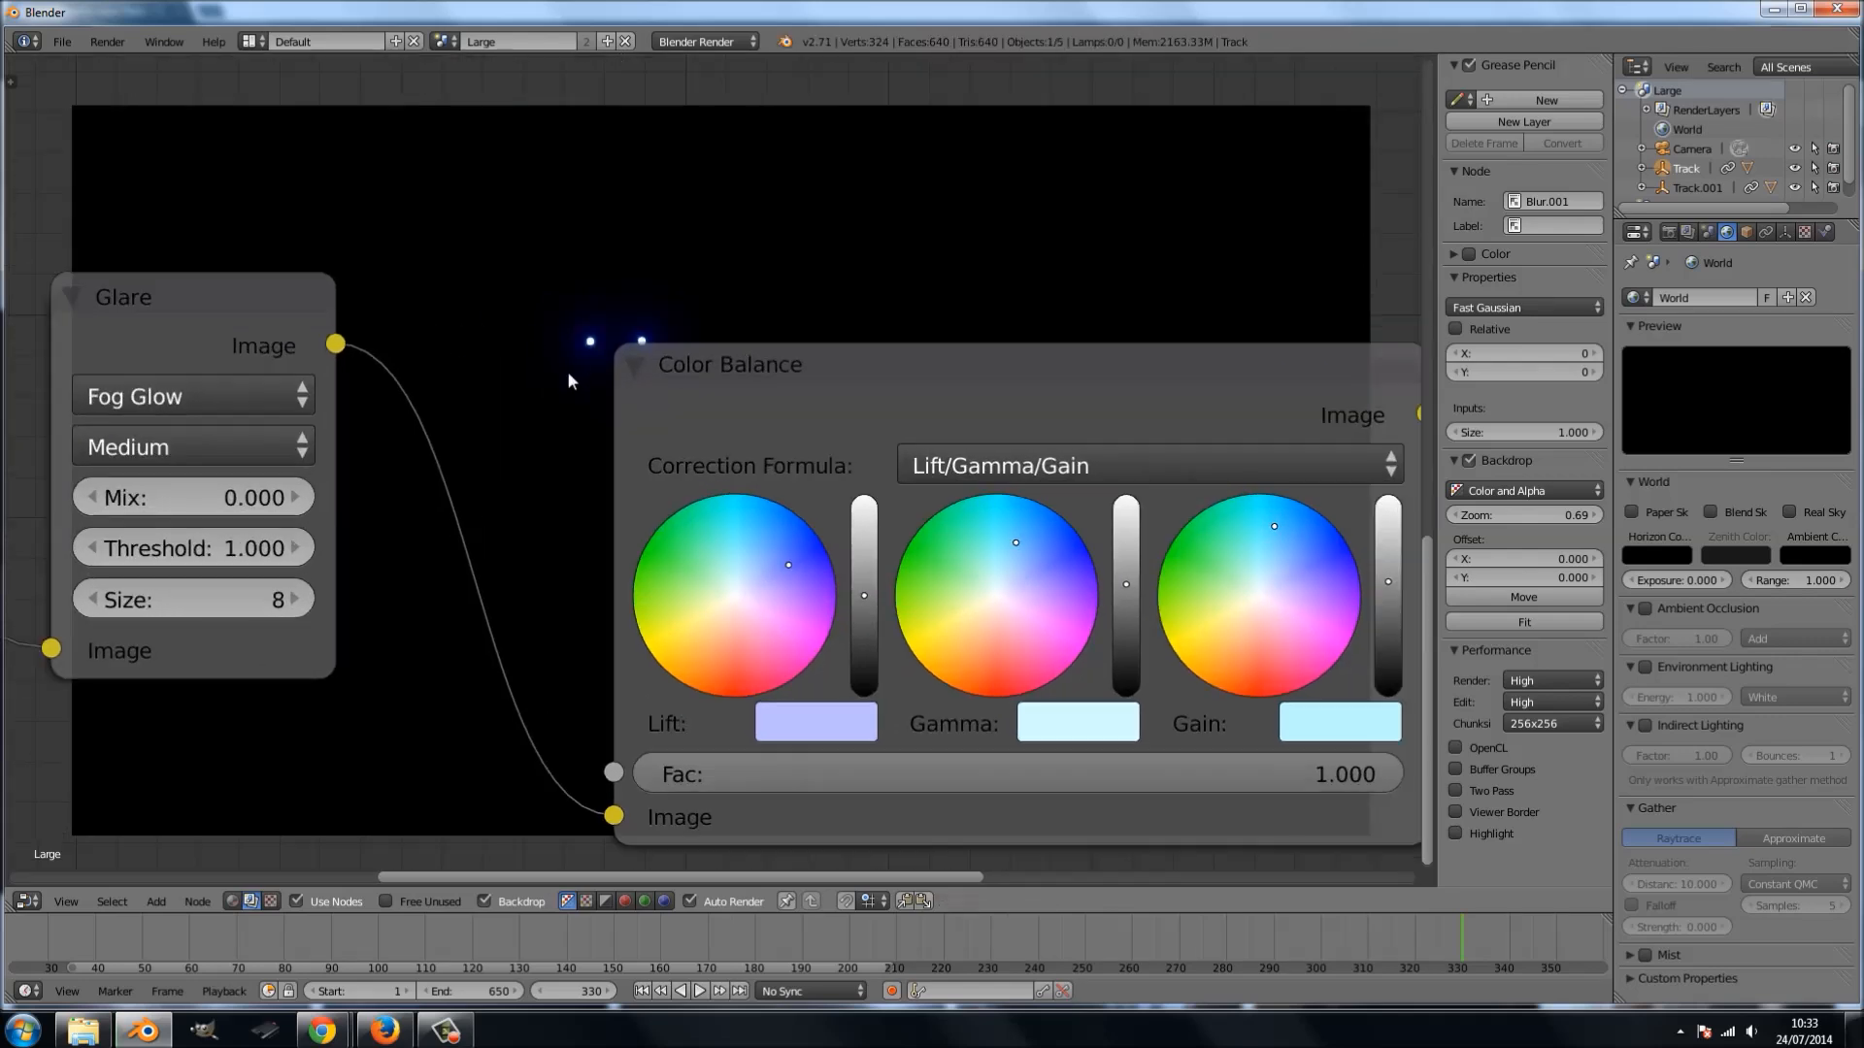
pyautogui.scroll(-1, 569, 380)
pyautogui.click(385, 571)
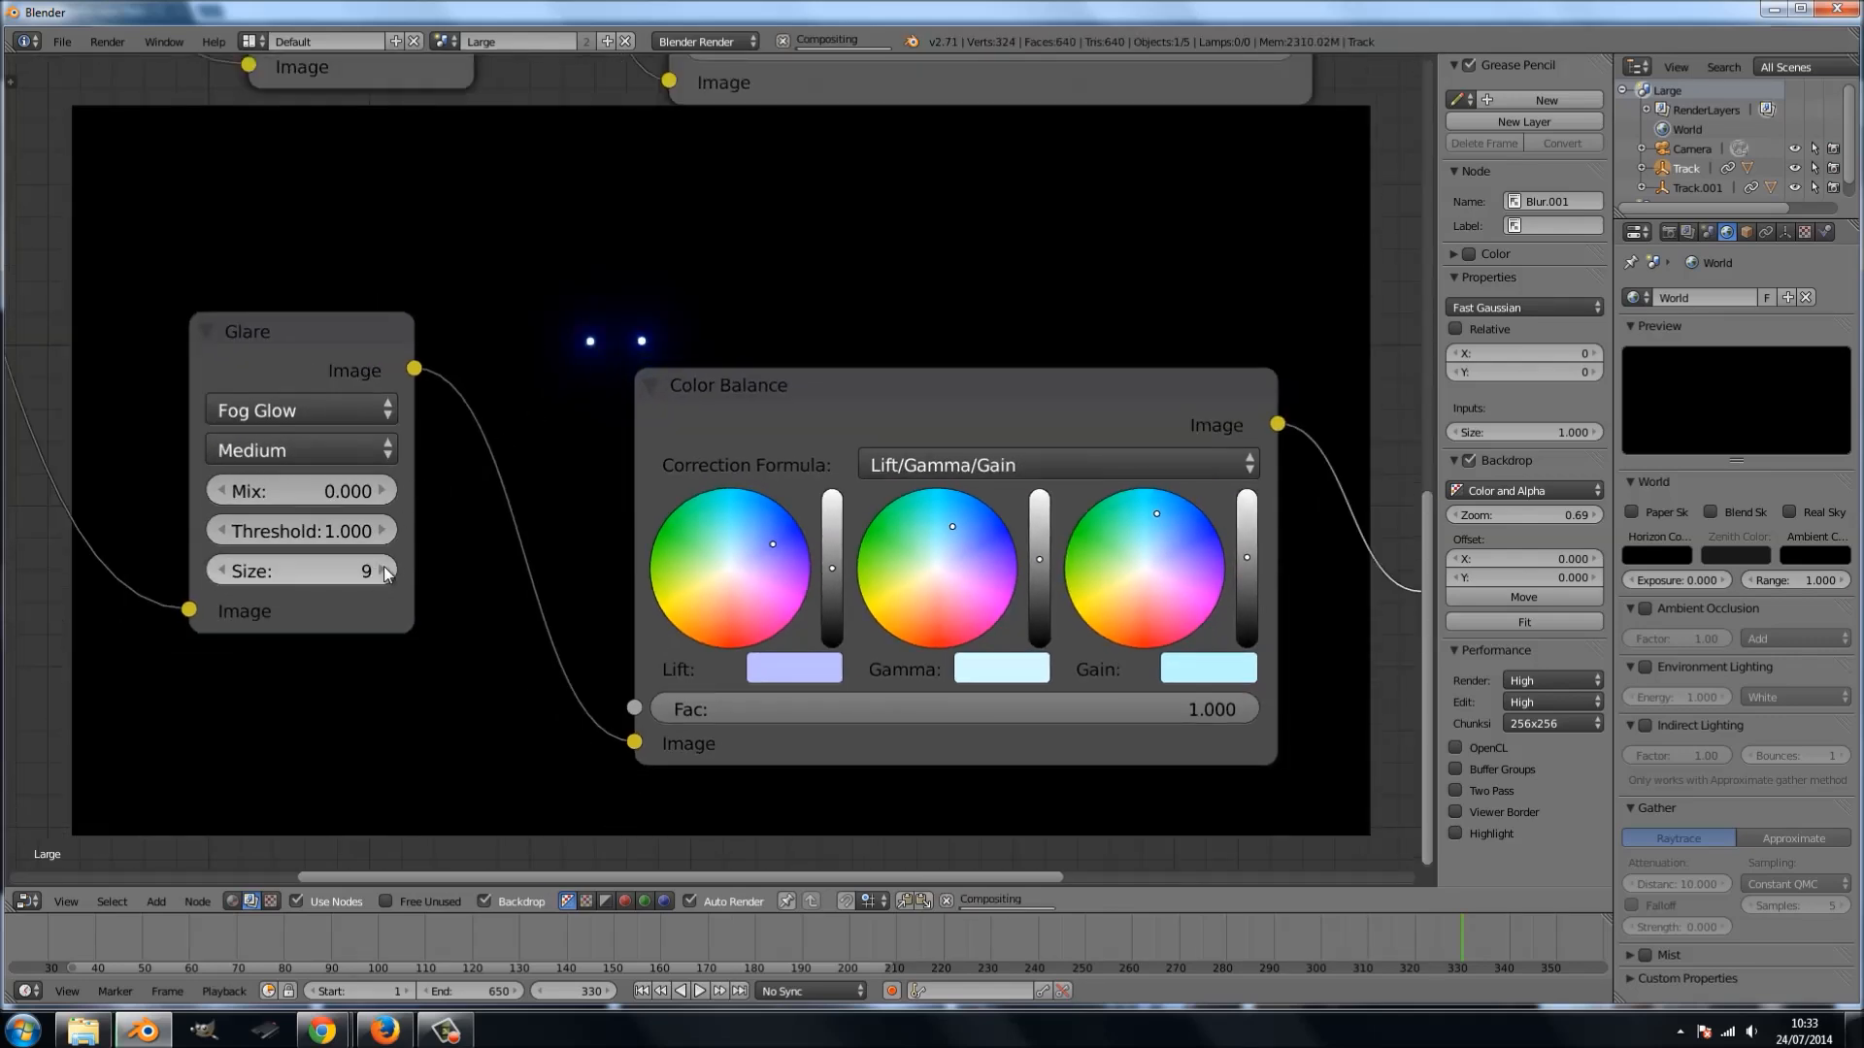
pyautogui.moveTo(756, 548); pyautogui.dragTo(736, 568)
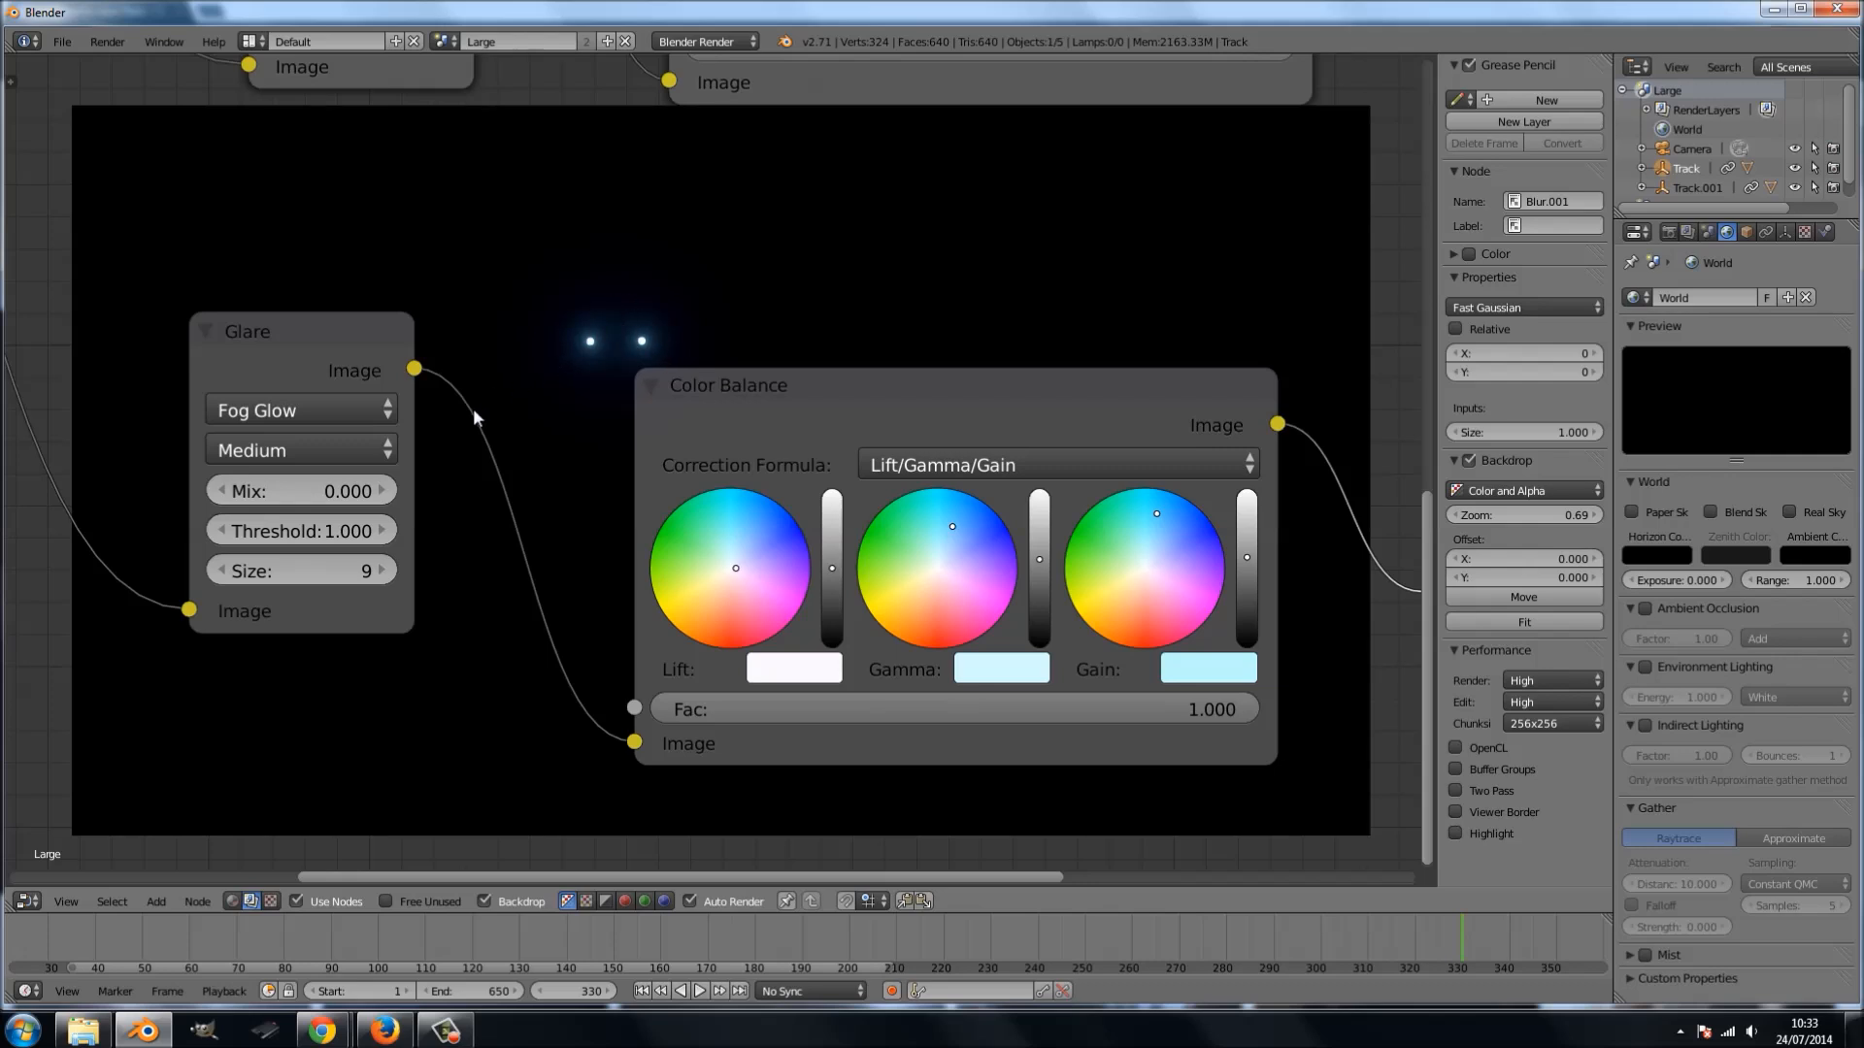
# - Change the Small scene's Glare type to Streaks
pyautogui.scroll(-1, 577, 400)
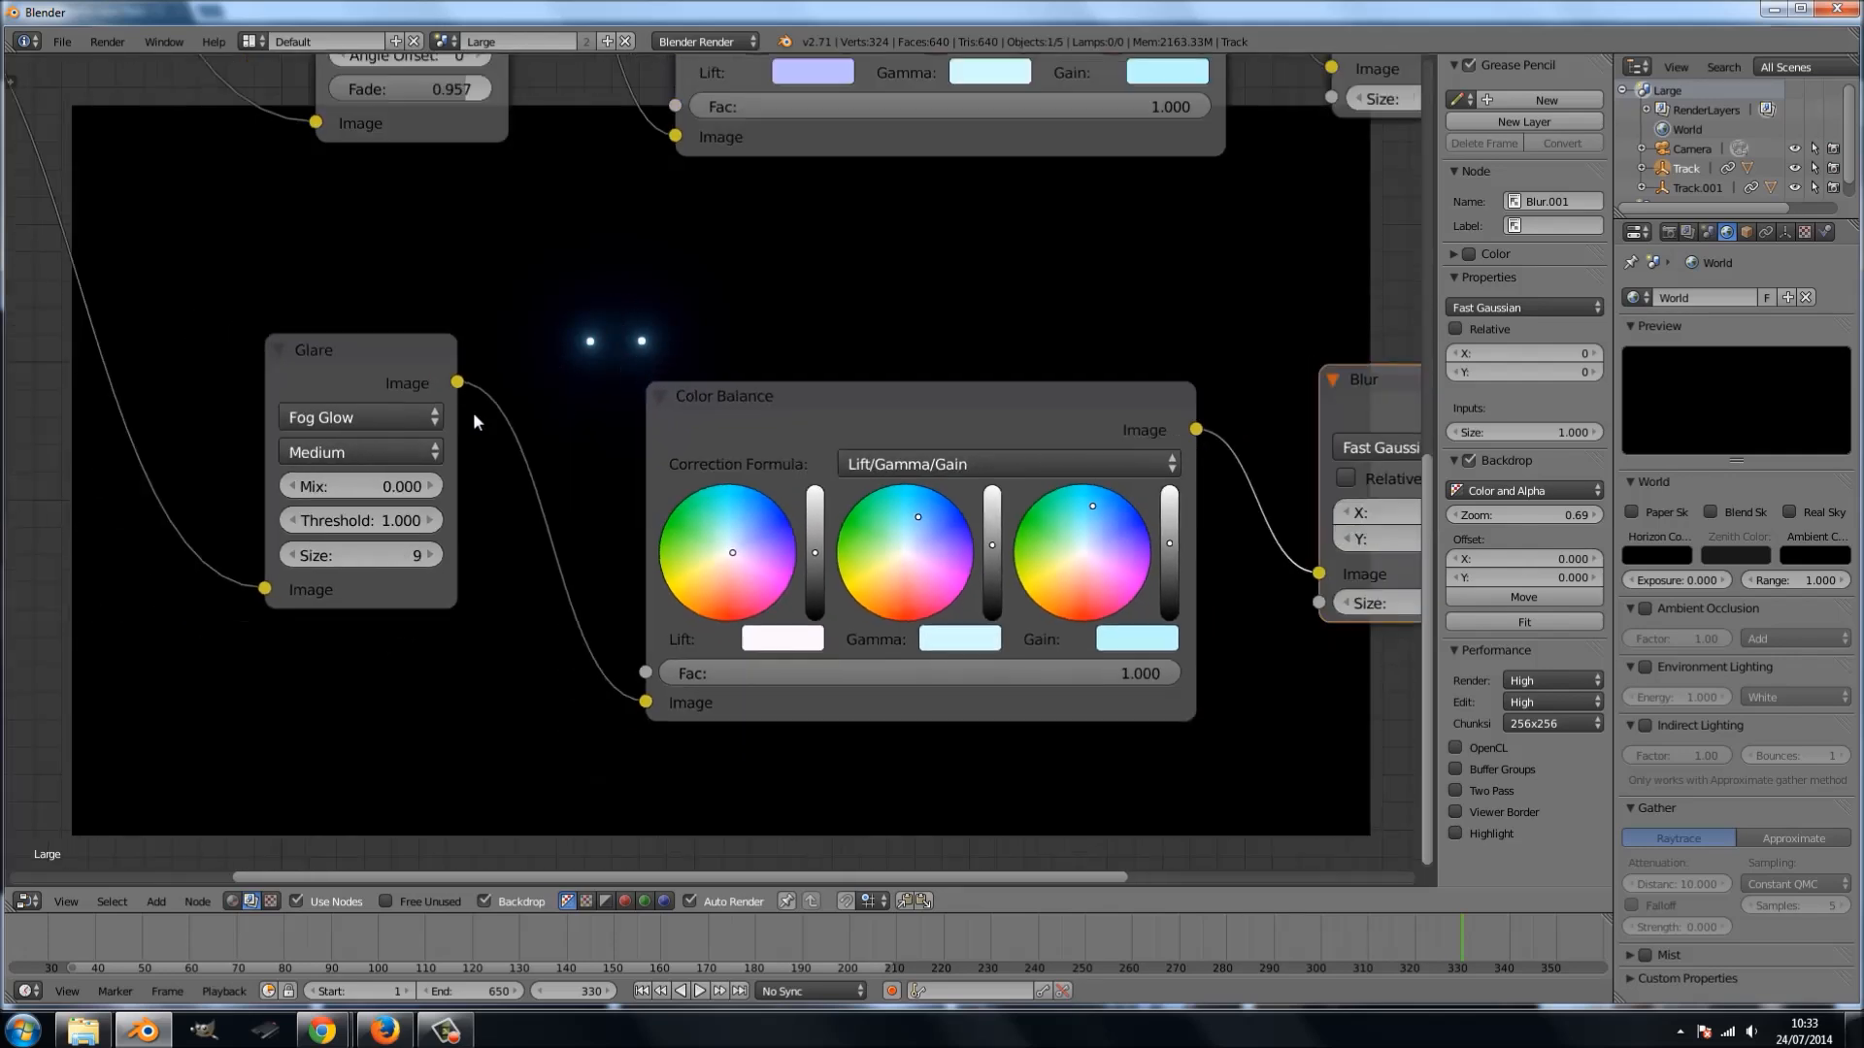
pyautogui.click(381, 452)
pyautogui.click(369, 416)
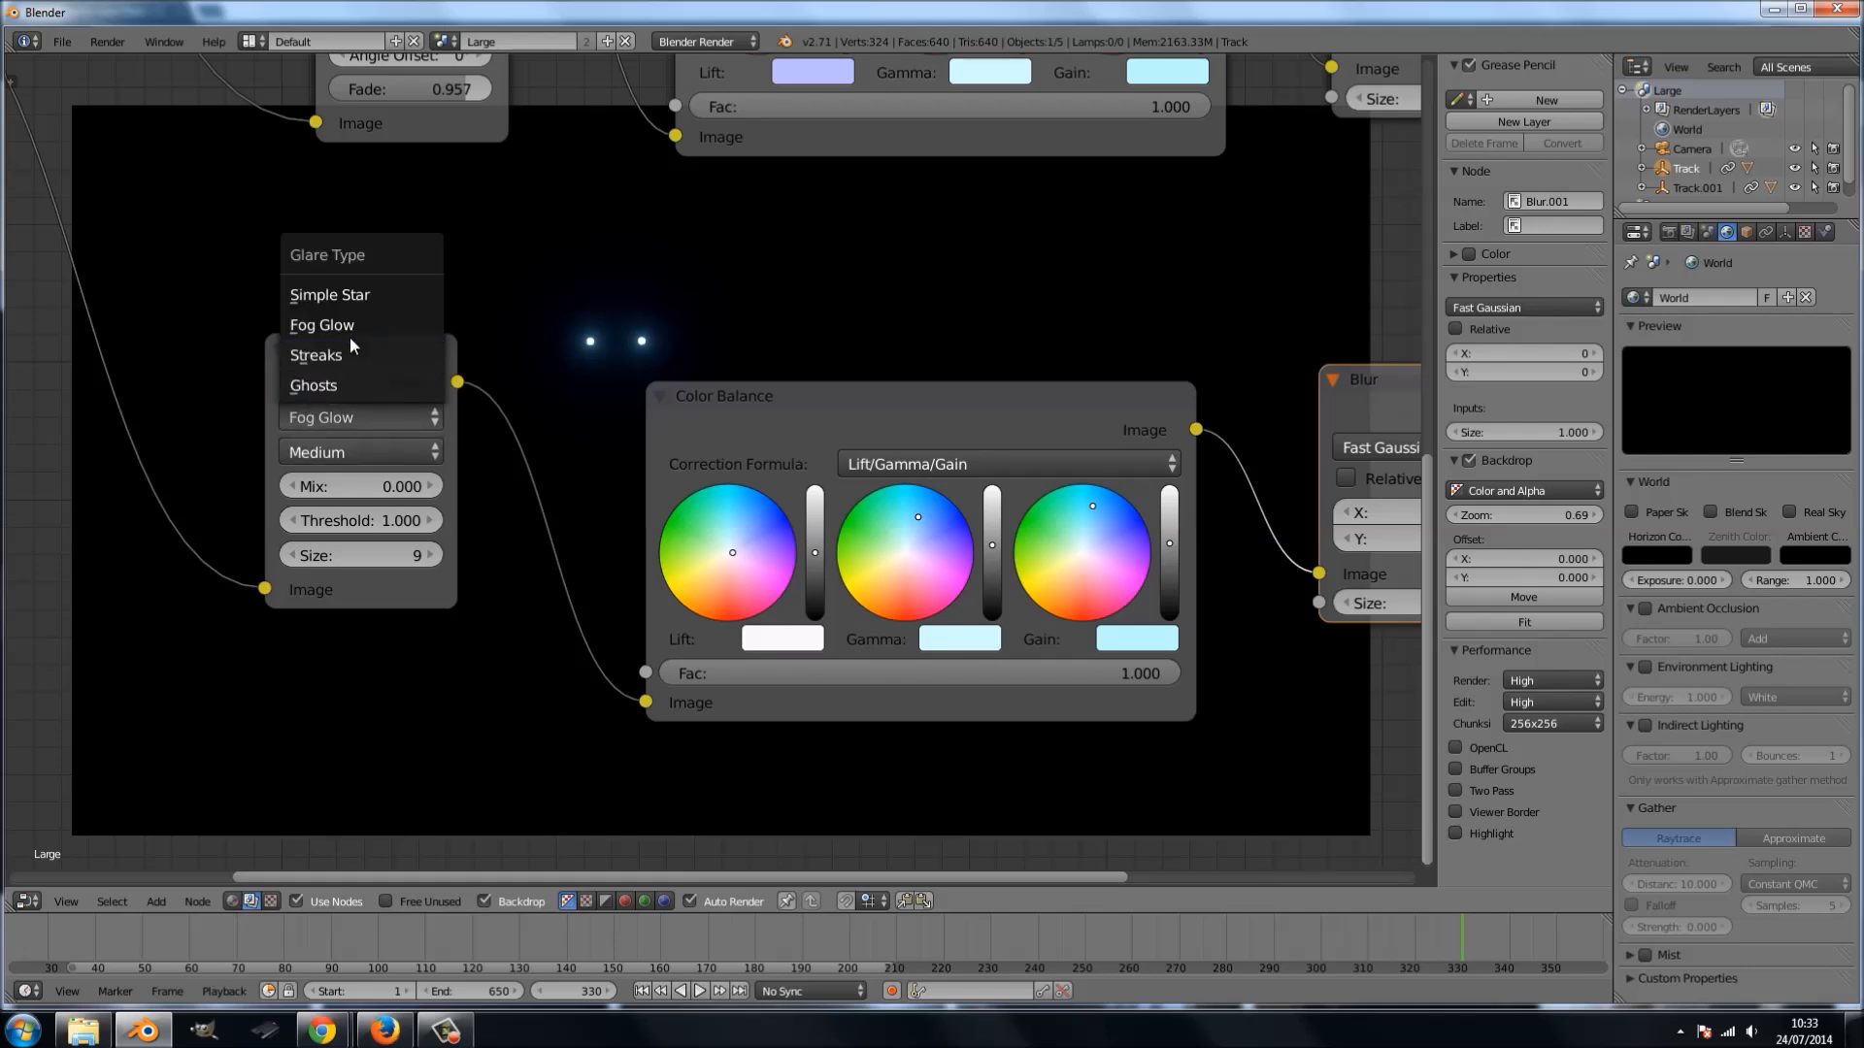
pyautogui.click(343, 351)
pyautogui.scroll(1, 353, 384)
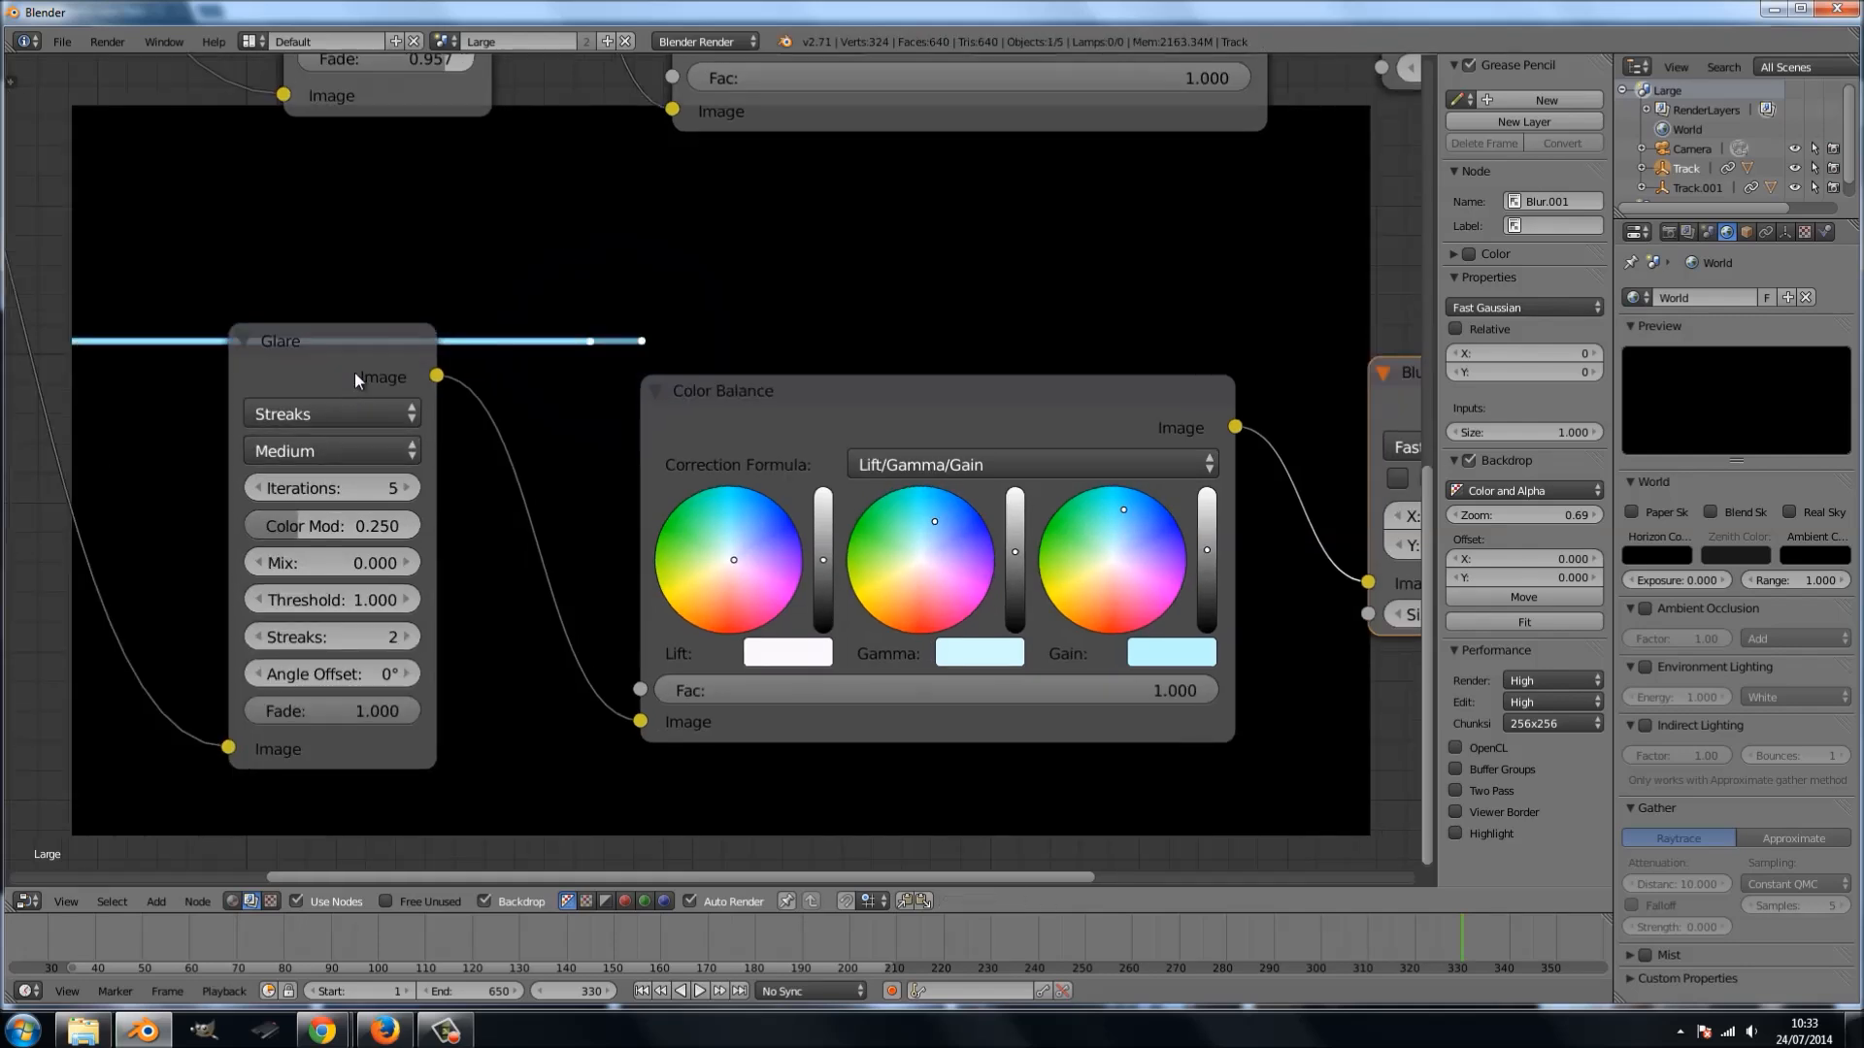
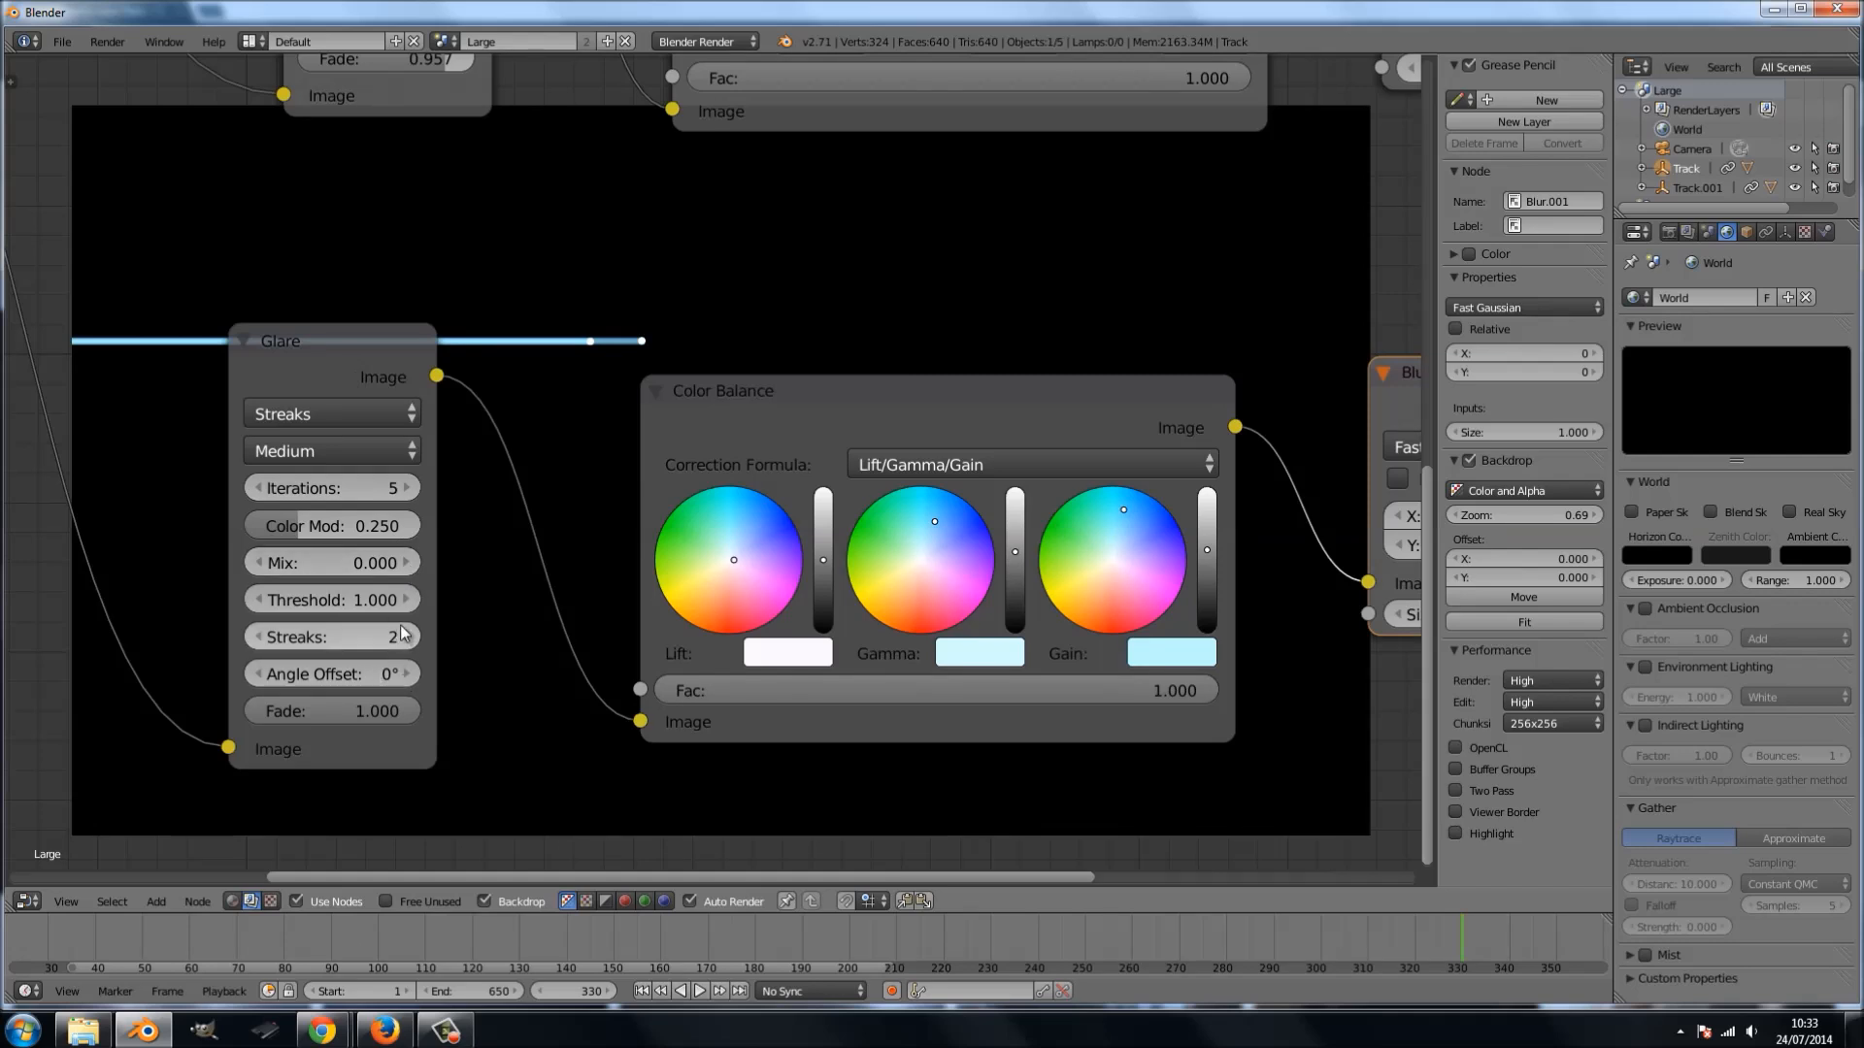
# - Tint the Small scene's Color Balance Lift pale blue and set its Glare fade to 0.993
pyautogui.moveTo(728, 563); pyautogui.dragTo(736, 541)
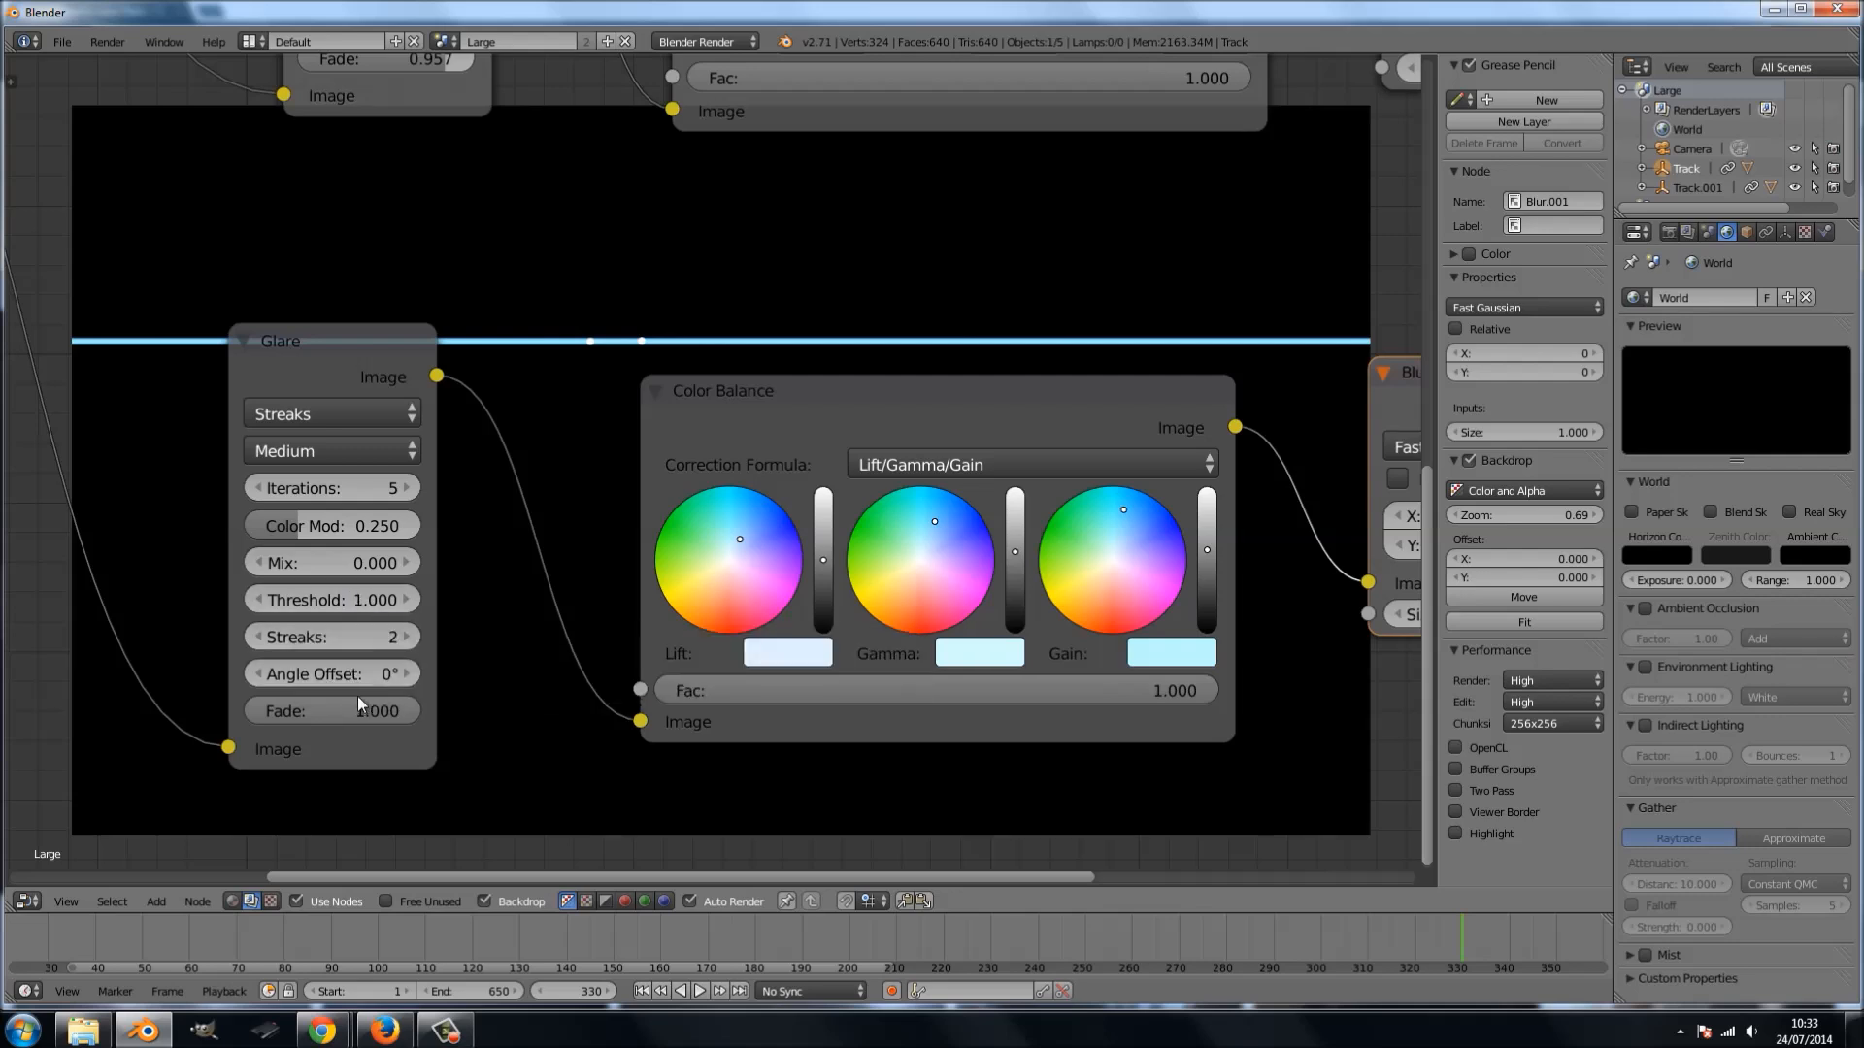
pyautogui.moveTo(400, 713); pyautogui.dragTo(398, 712)
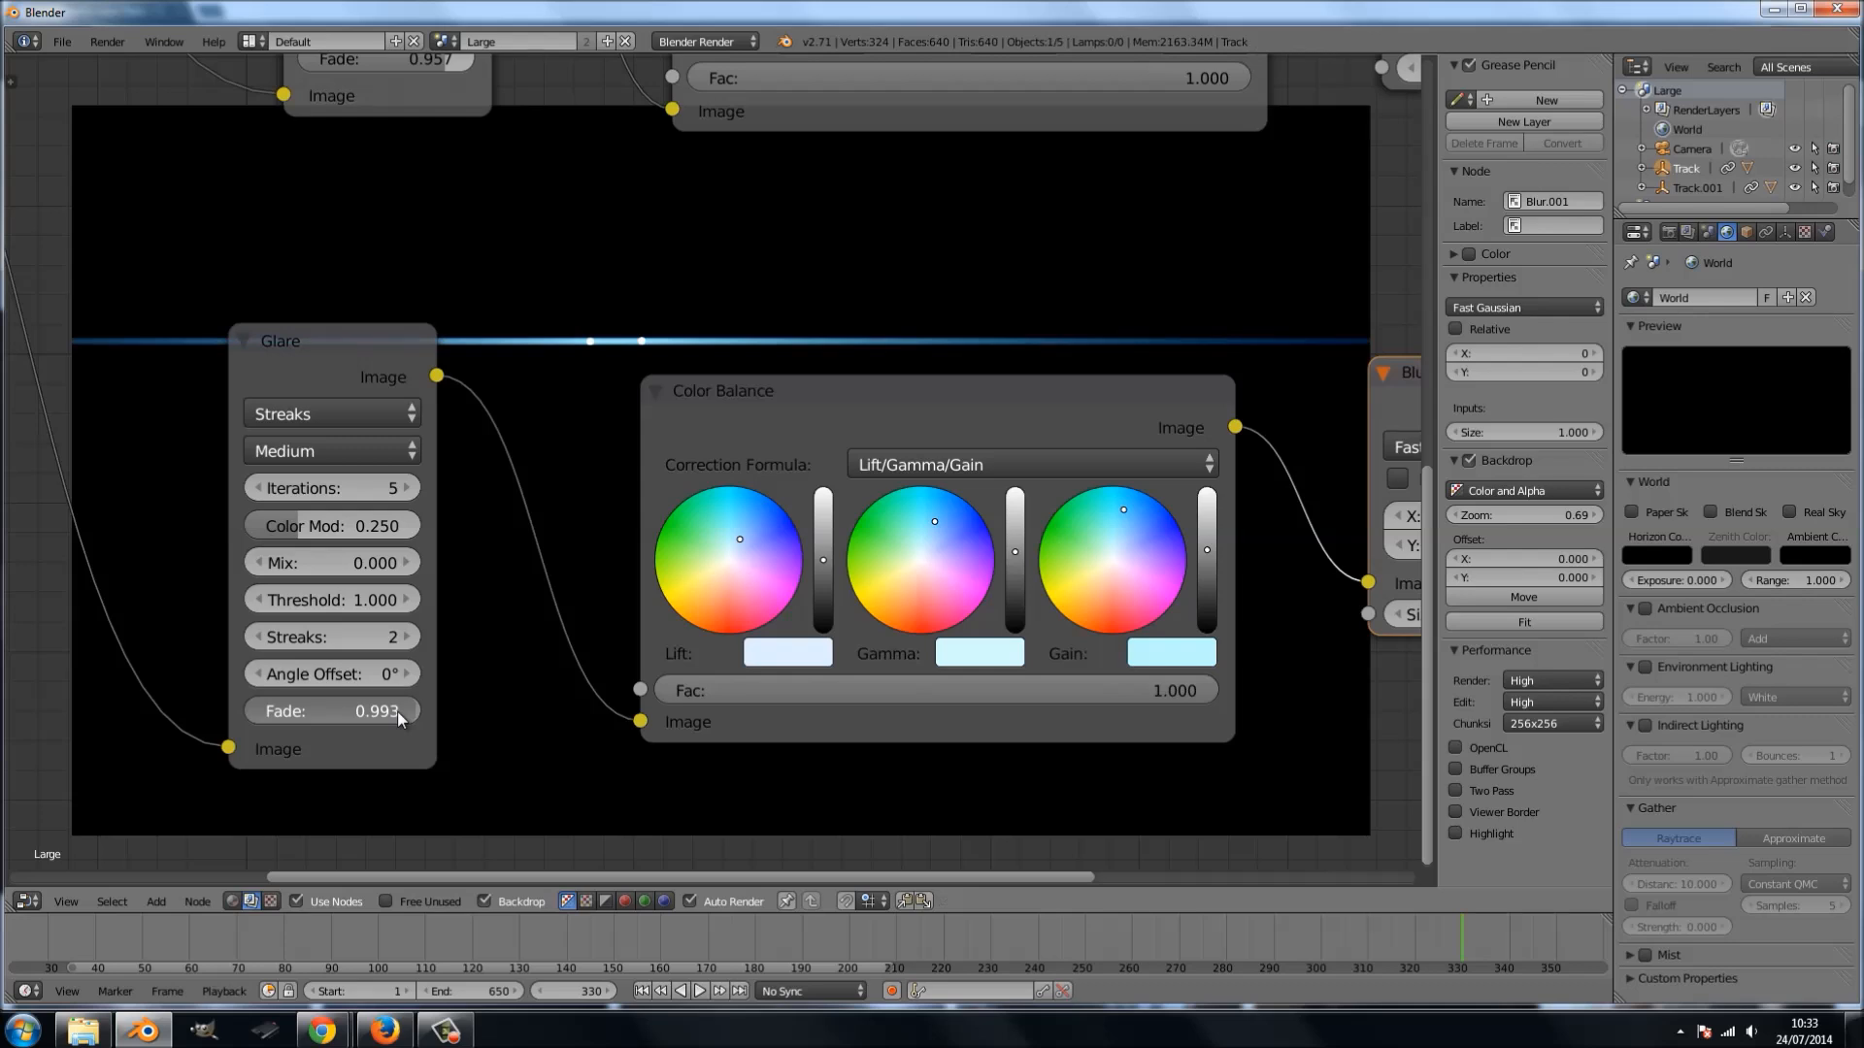
pyautogui.scroll(-4, 580, 600)
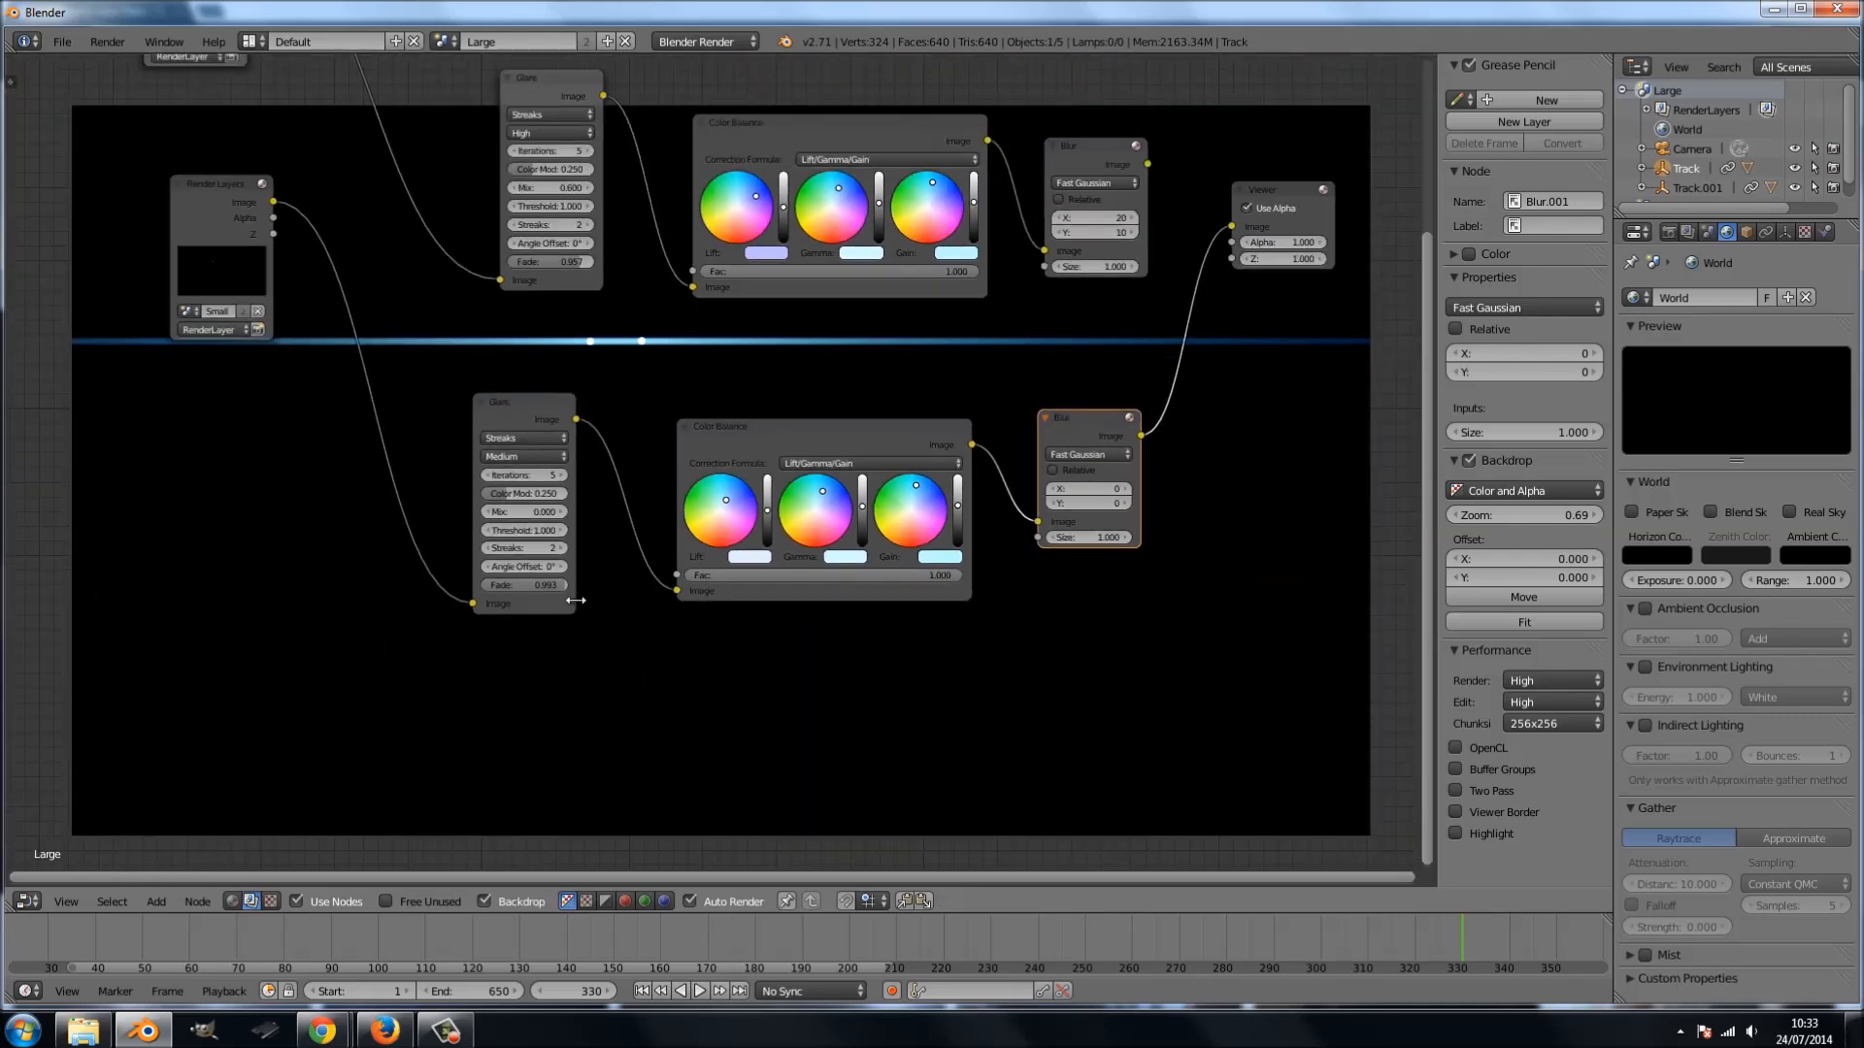
pyautogui.scroll(2, 466, 678)
pyautogui.scroll(2, 476, 662)
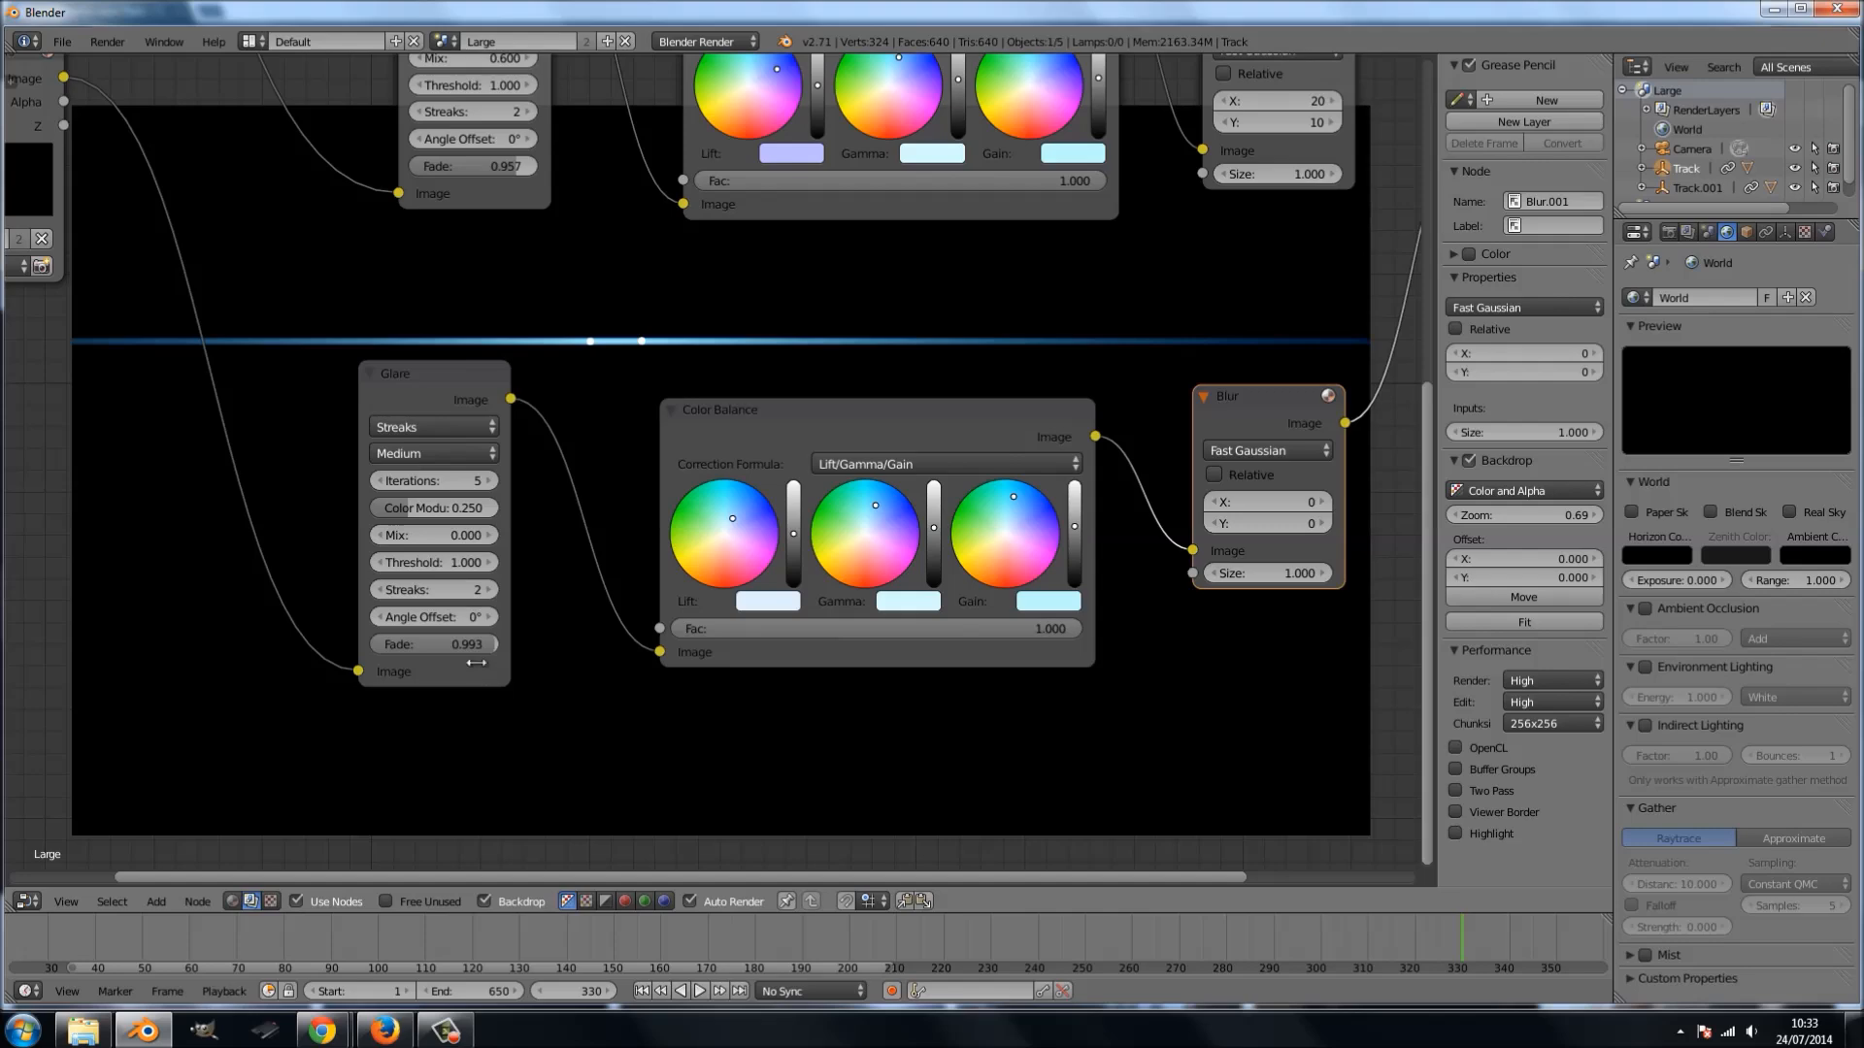
pyautogui.scroll(2, 475, 663)
# - Move the Viewer node farther from the two Blur nodes to make room for another node
pyautogui.moveTo(524, 632); pyautogui.dragTo(272, 625, button='middle')
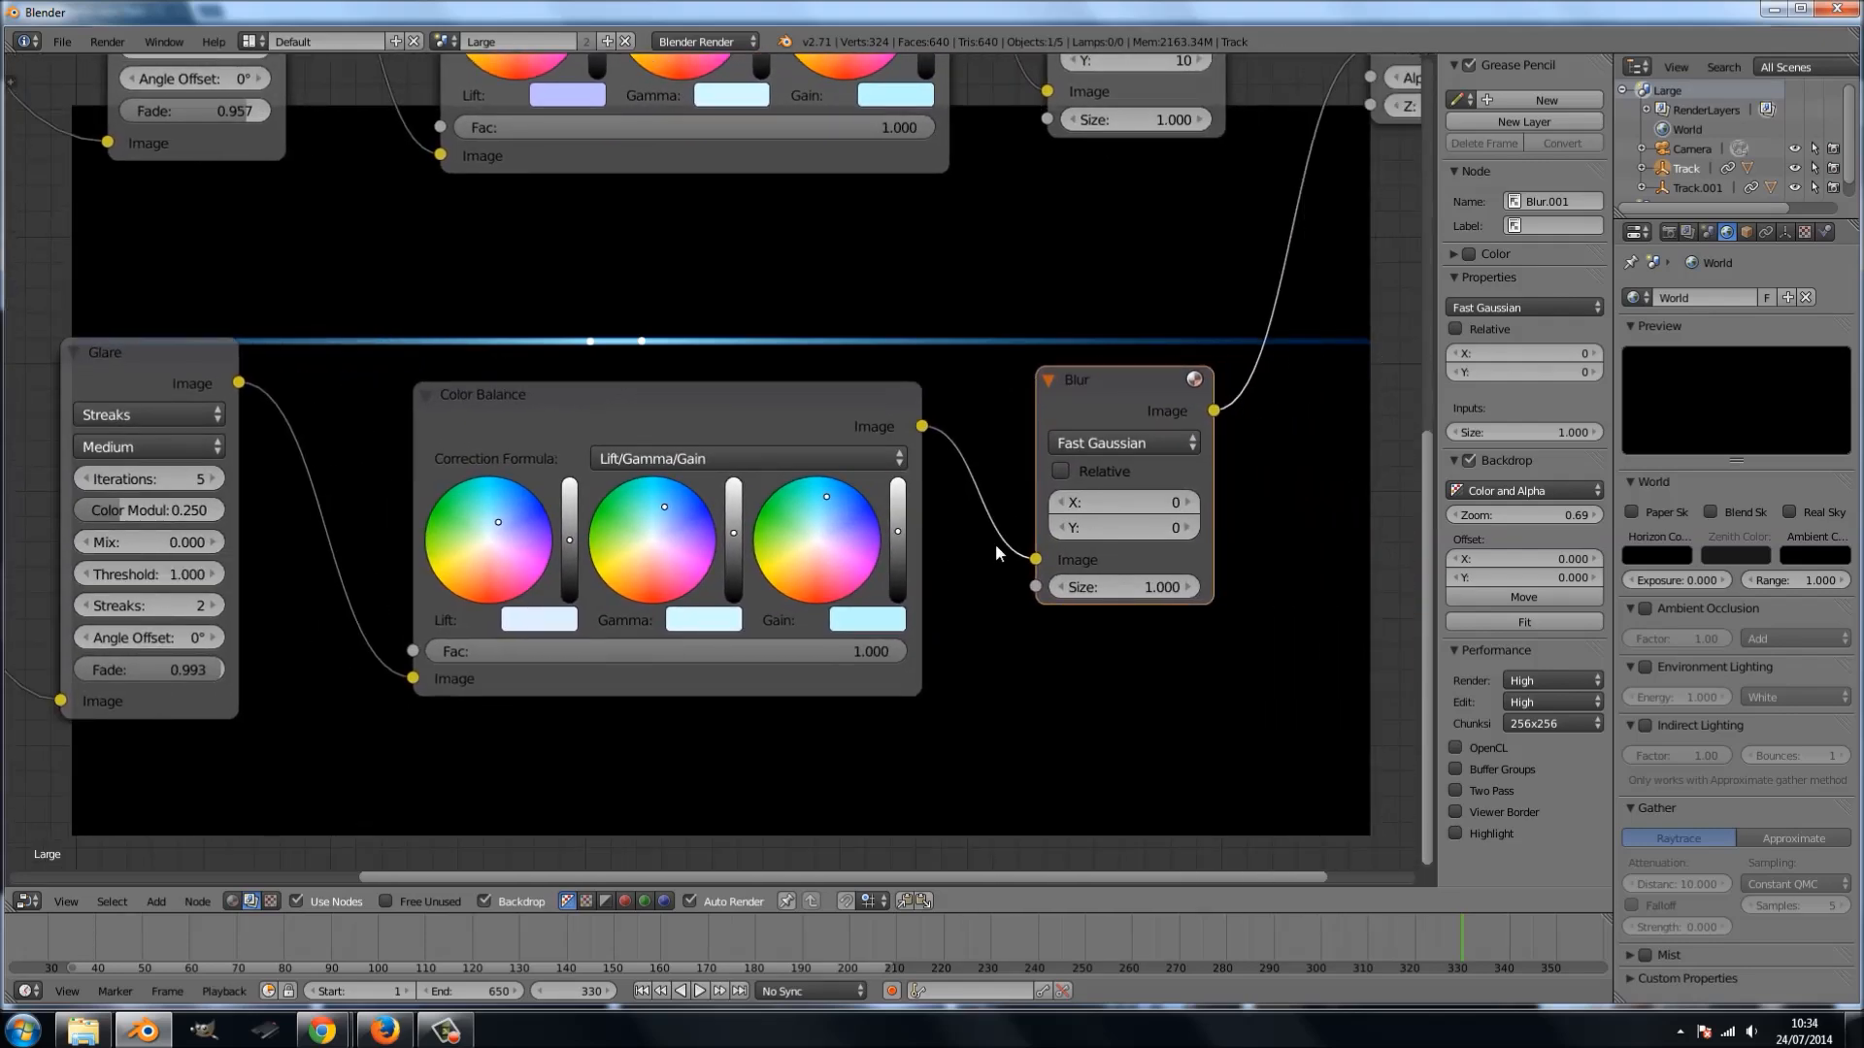
pyautogui.moveTo(1075, 683); pyautogui.dragTo(755, 760, button='middle')
pyautogui.scroll(-6, 1034, 529)
pyautogui.moveTo(1037, 533); pyautogui.dragTo(838, 707, button='middle')
pyautogui.moveTo(786, 393); pyautogui.dragTo(936, 428)
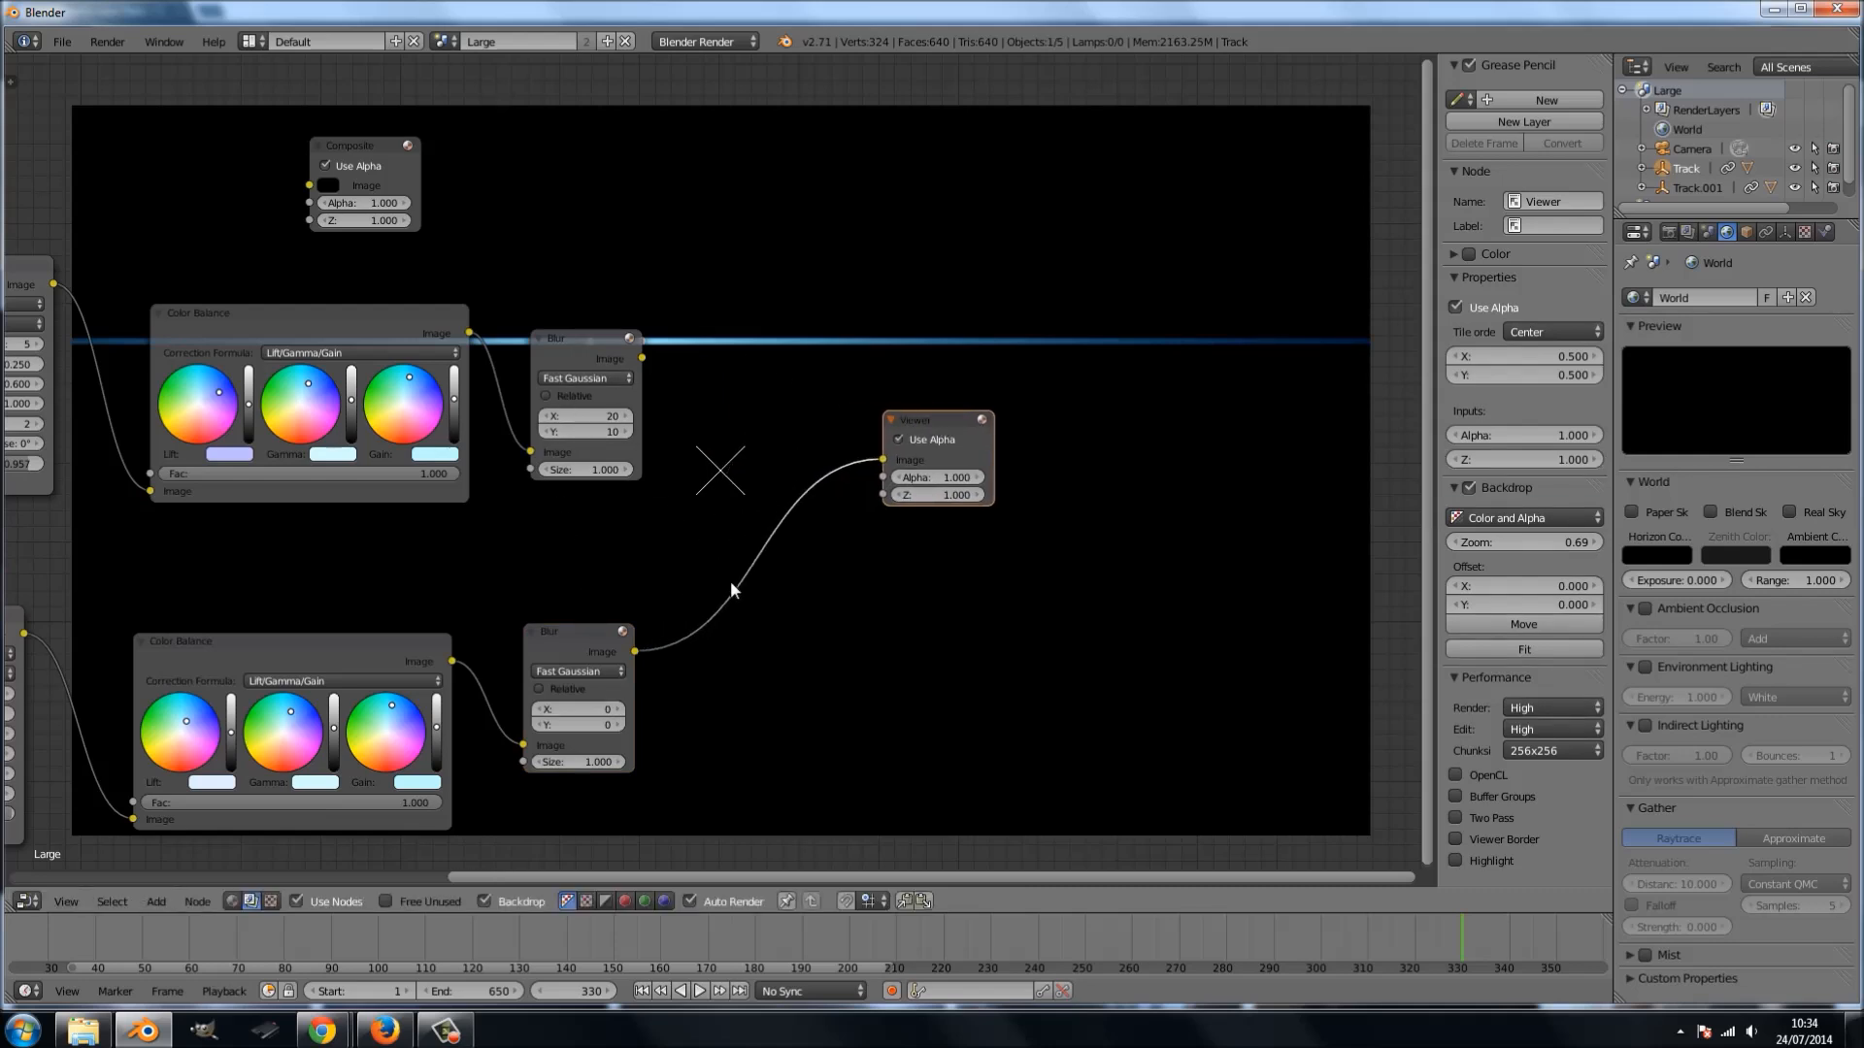
# - Insert a Mix node into the link between the Small scene's Blur node and the Viewer
pyautogui.hotkey('shift', 'a')
pyautogui.moveTo(714, 561)
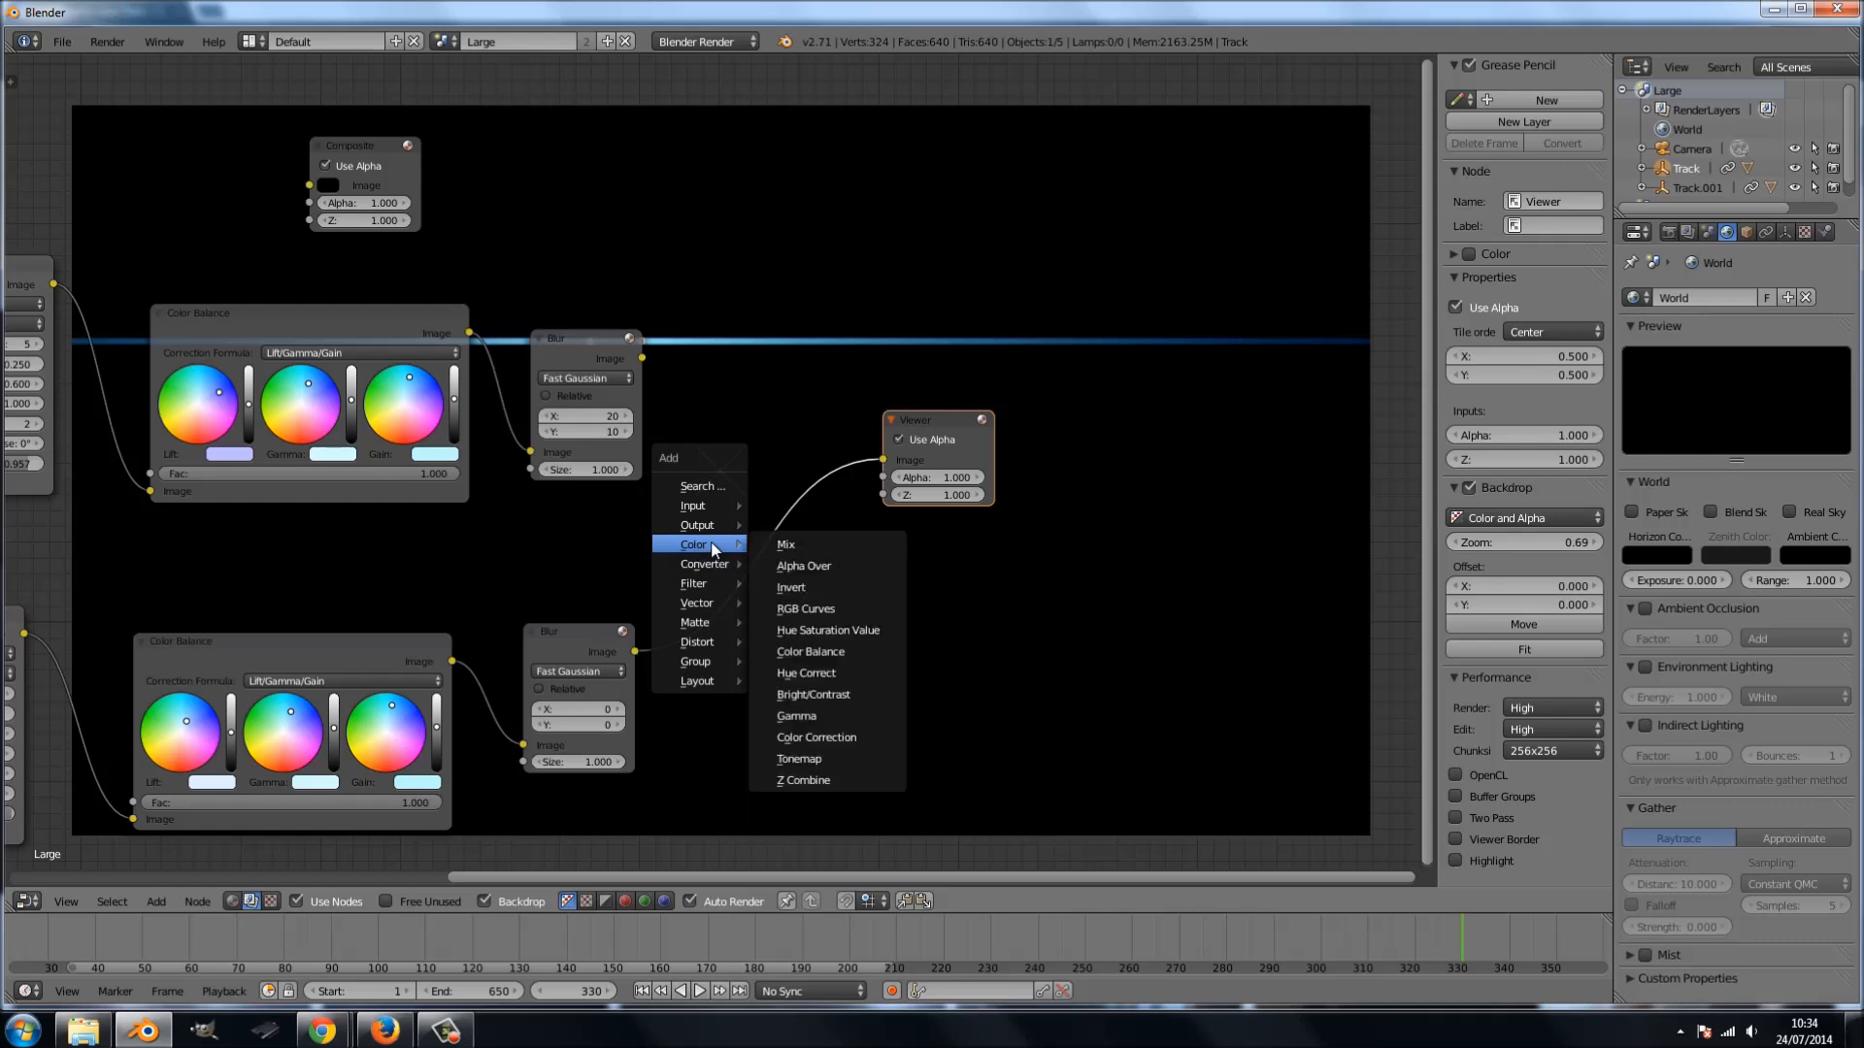
pyautogui.click(785, 545)
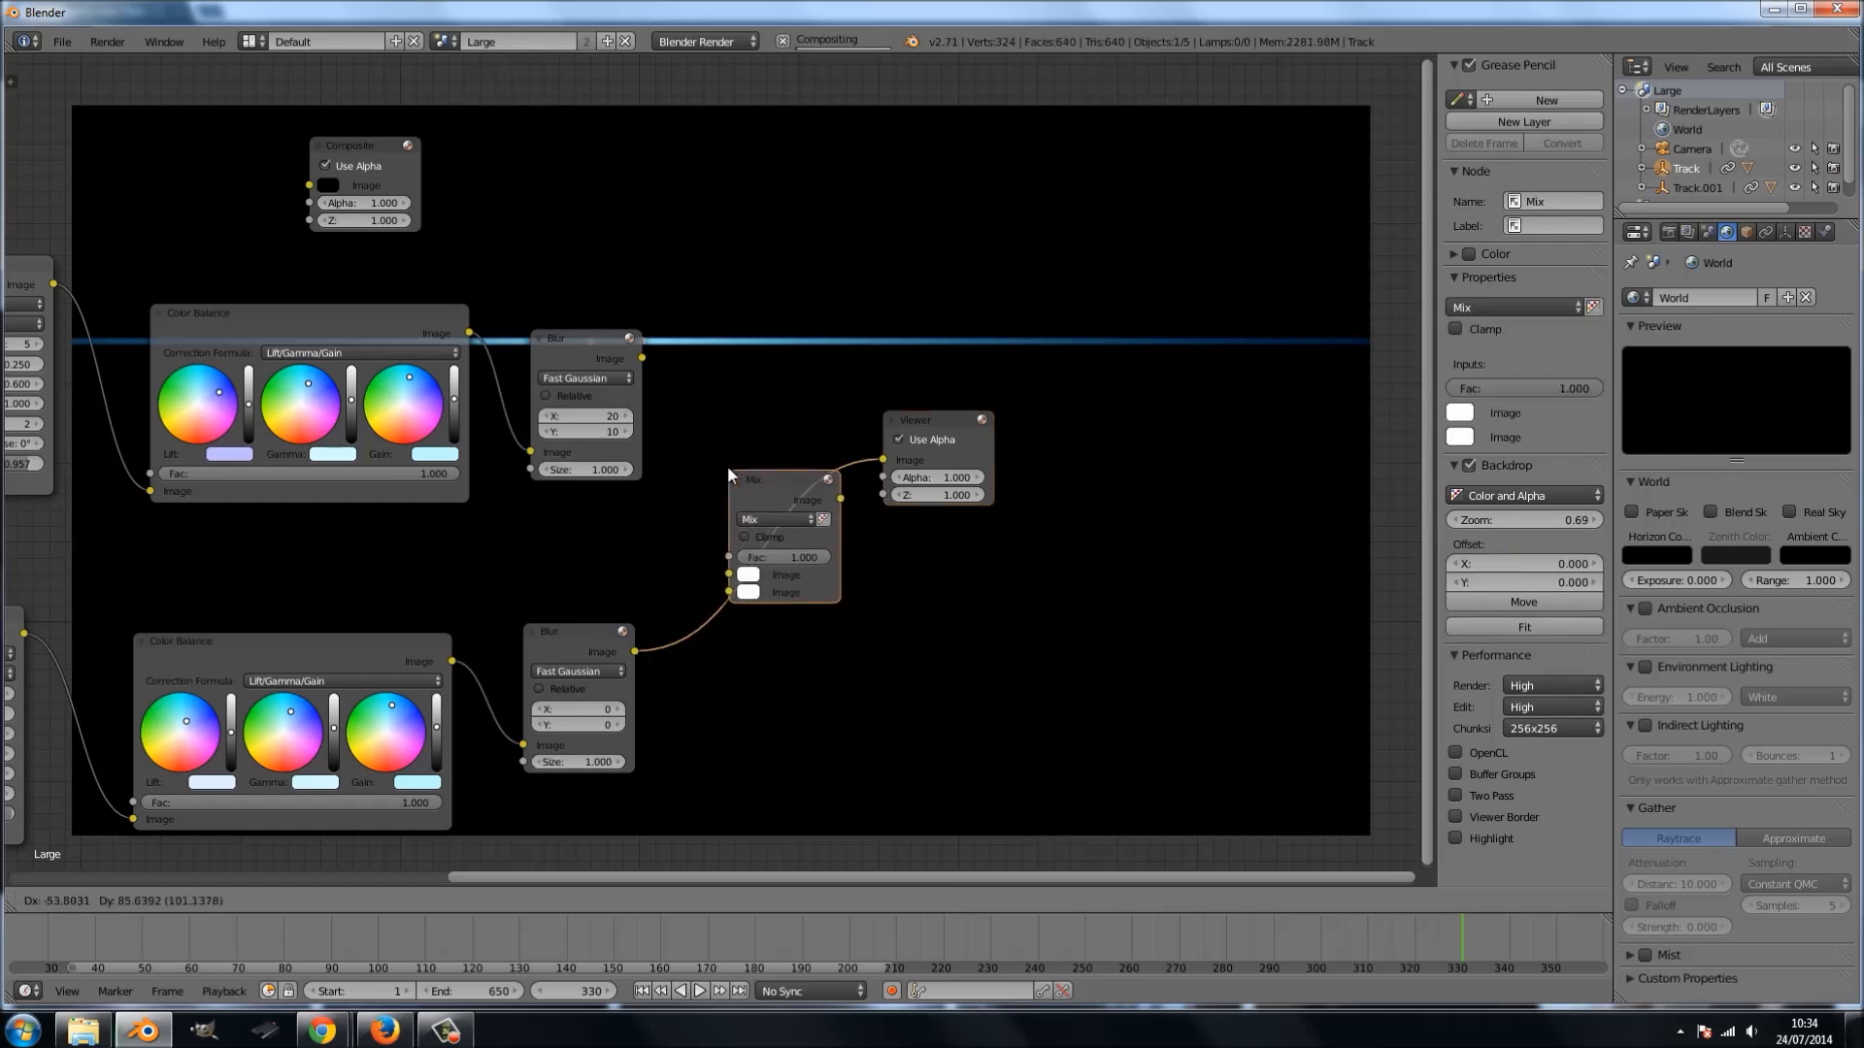
pyautogui.click(724, 473)
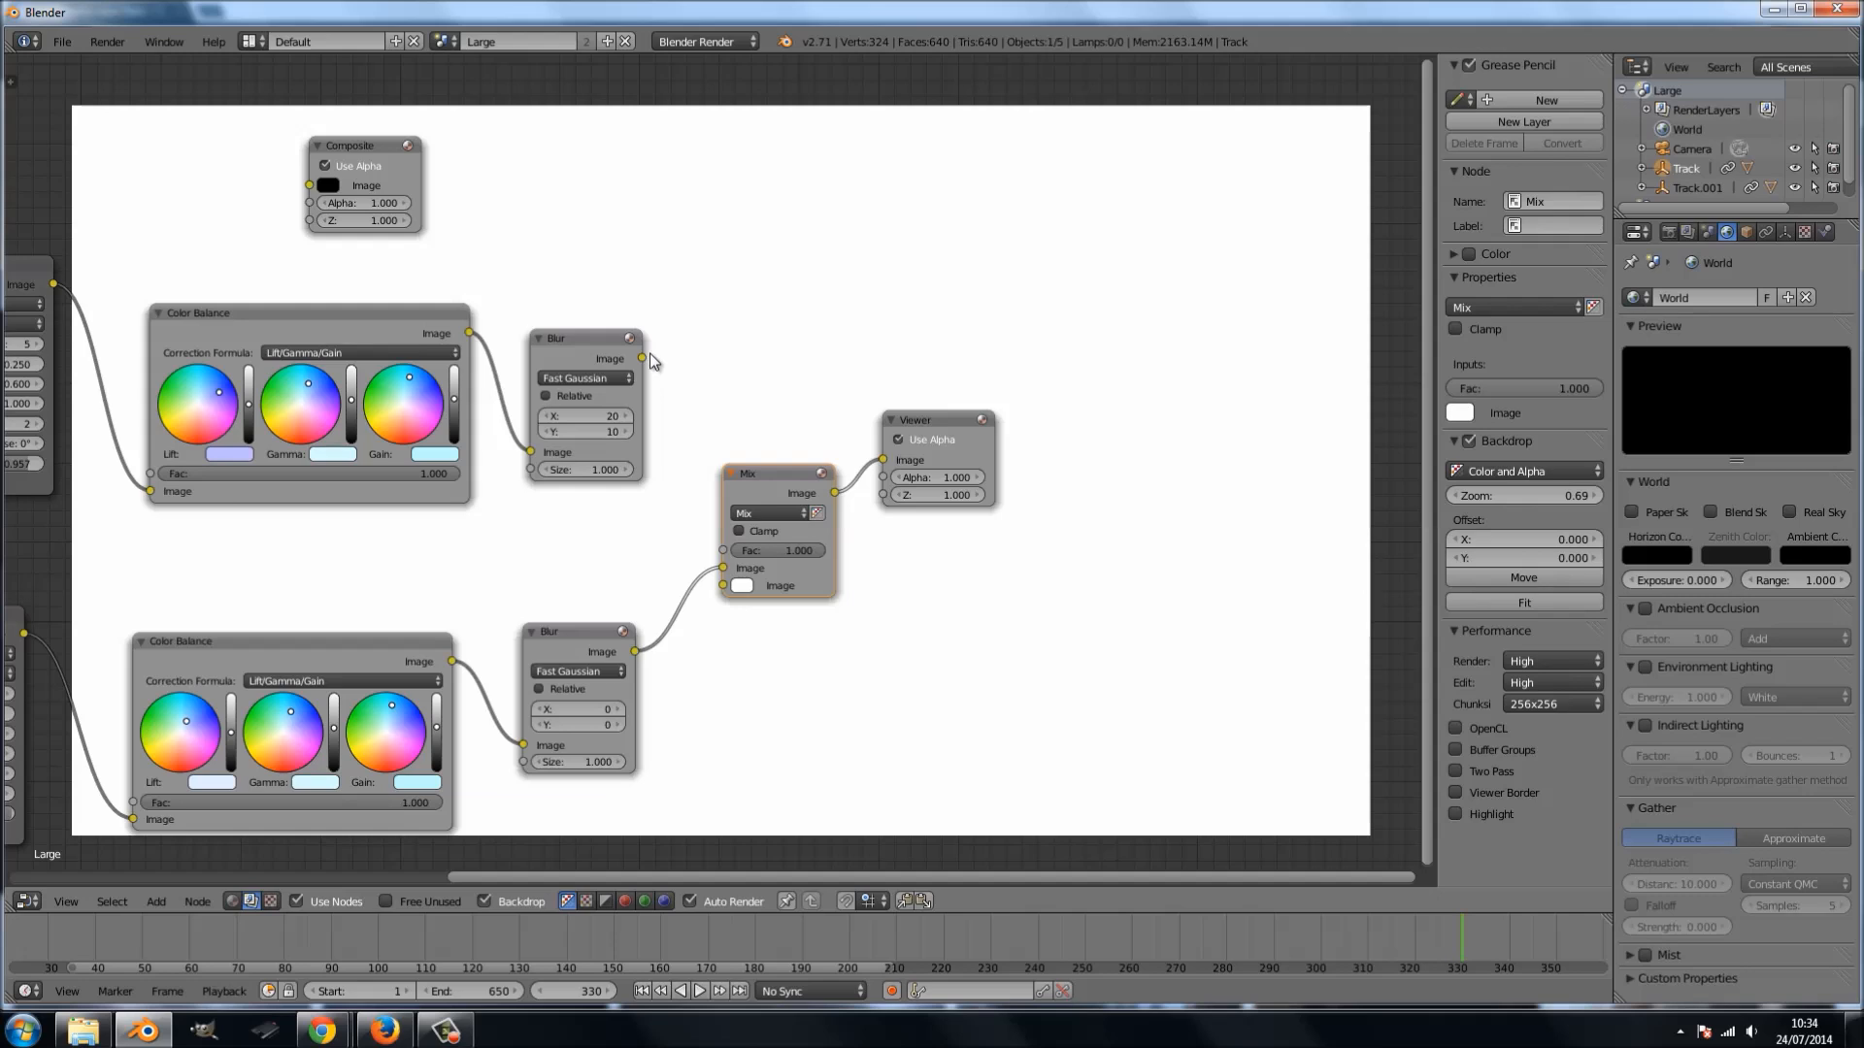
# - Connect the Large scene's Blur output to the Mix node's second Image input and set the blend type to Add
pyautogui.moveTo(643, 358); pyautogui.dragTo(728, 589)
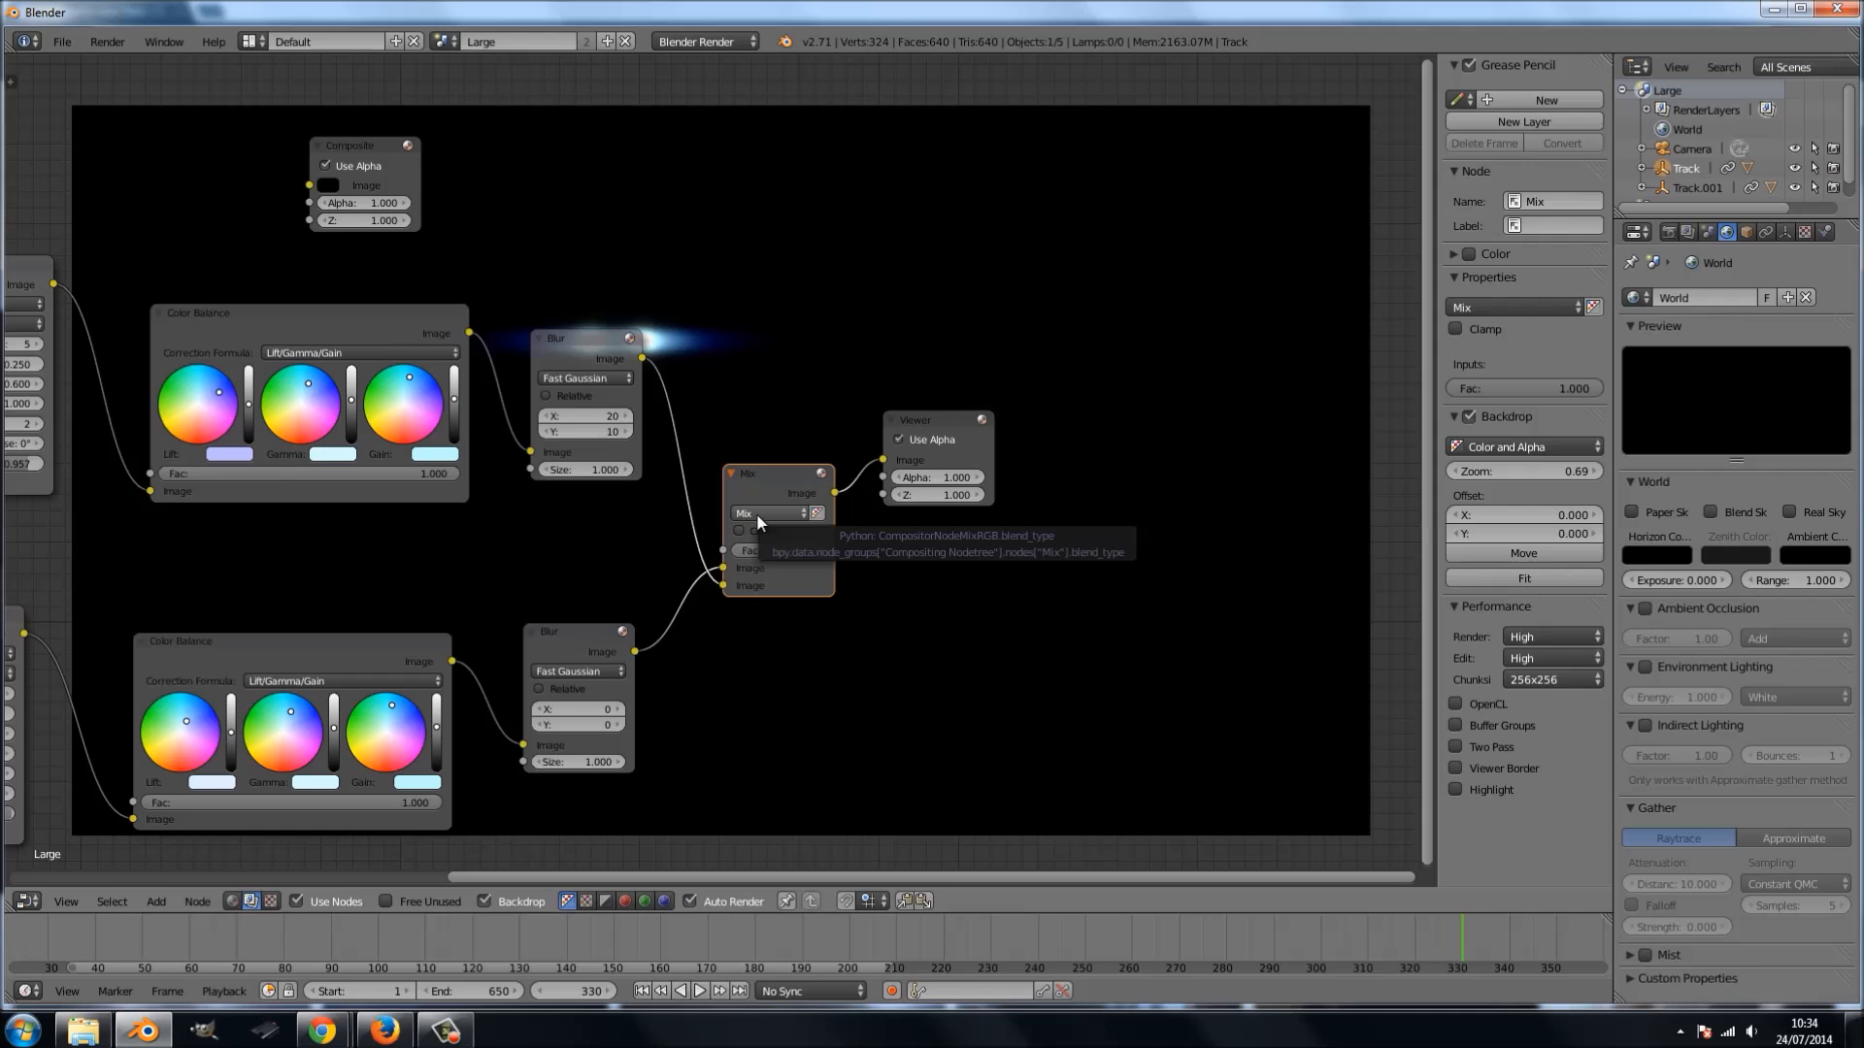
pyautogui.click(755, 515)
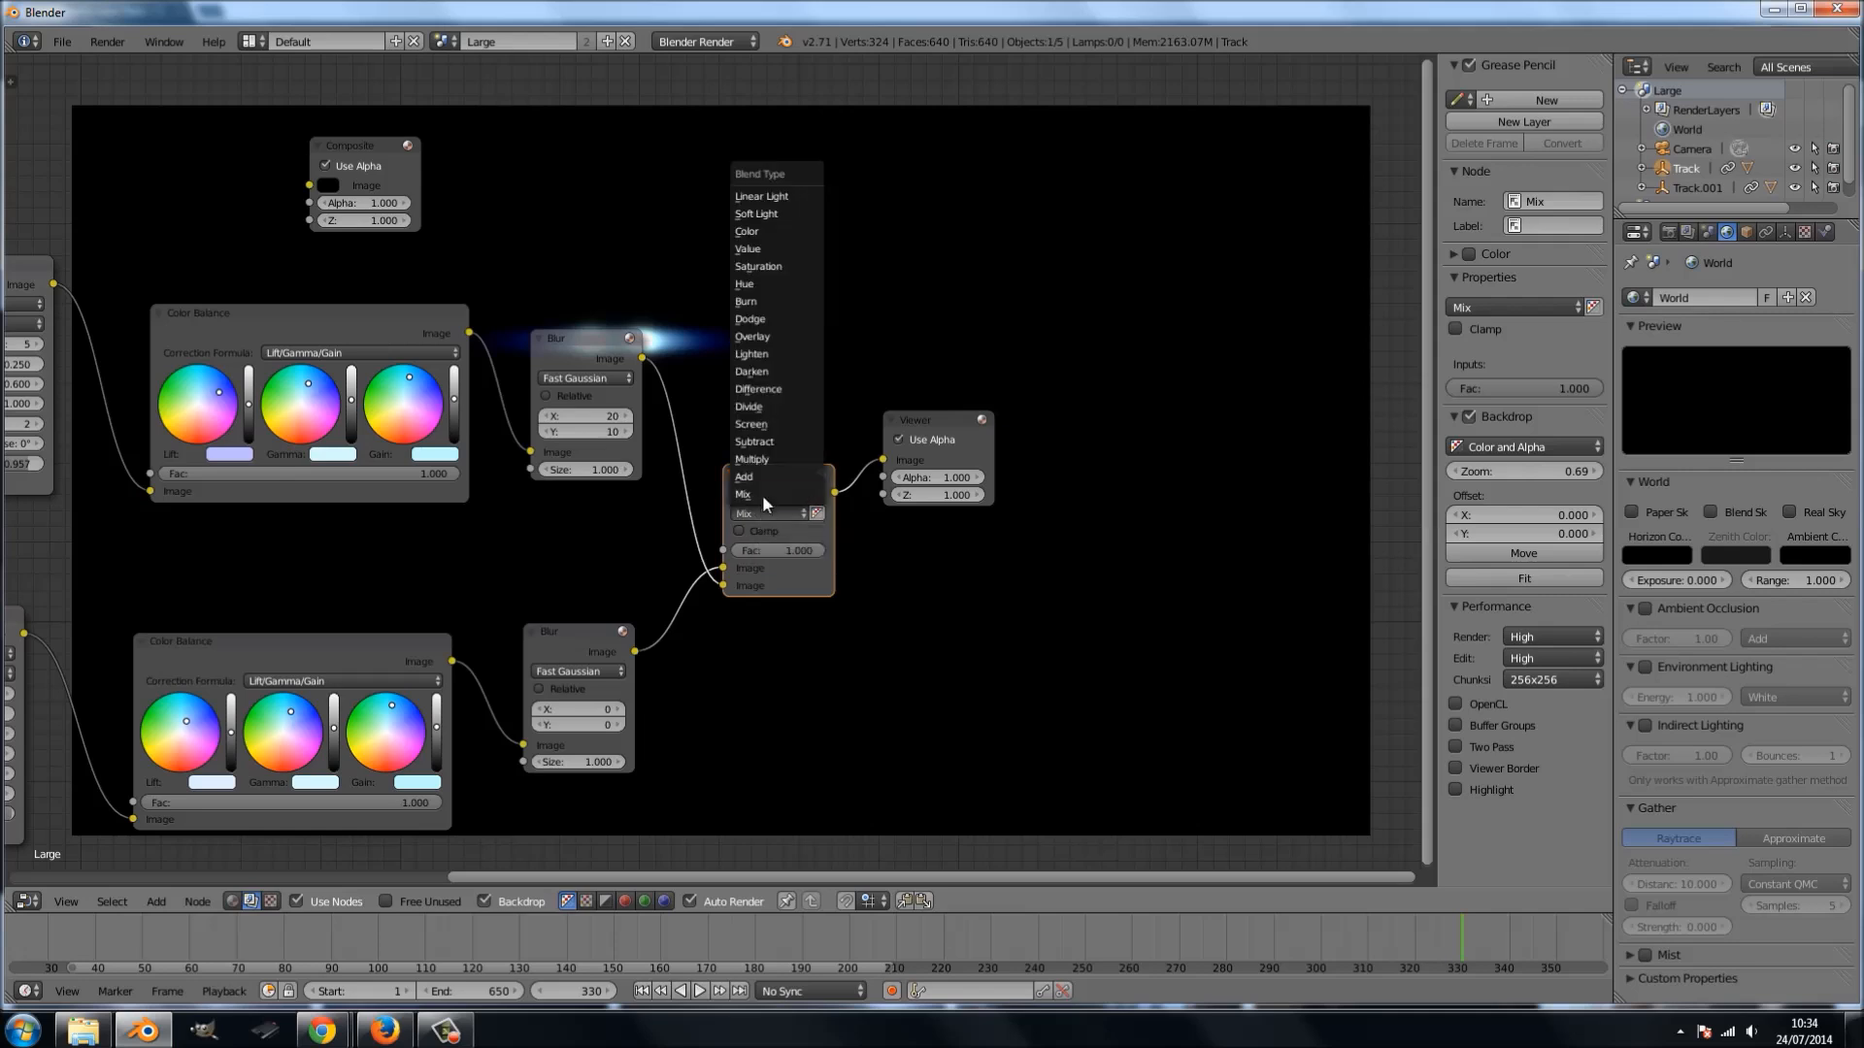
pyautogui.click(765, 475)
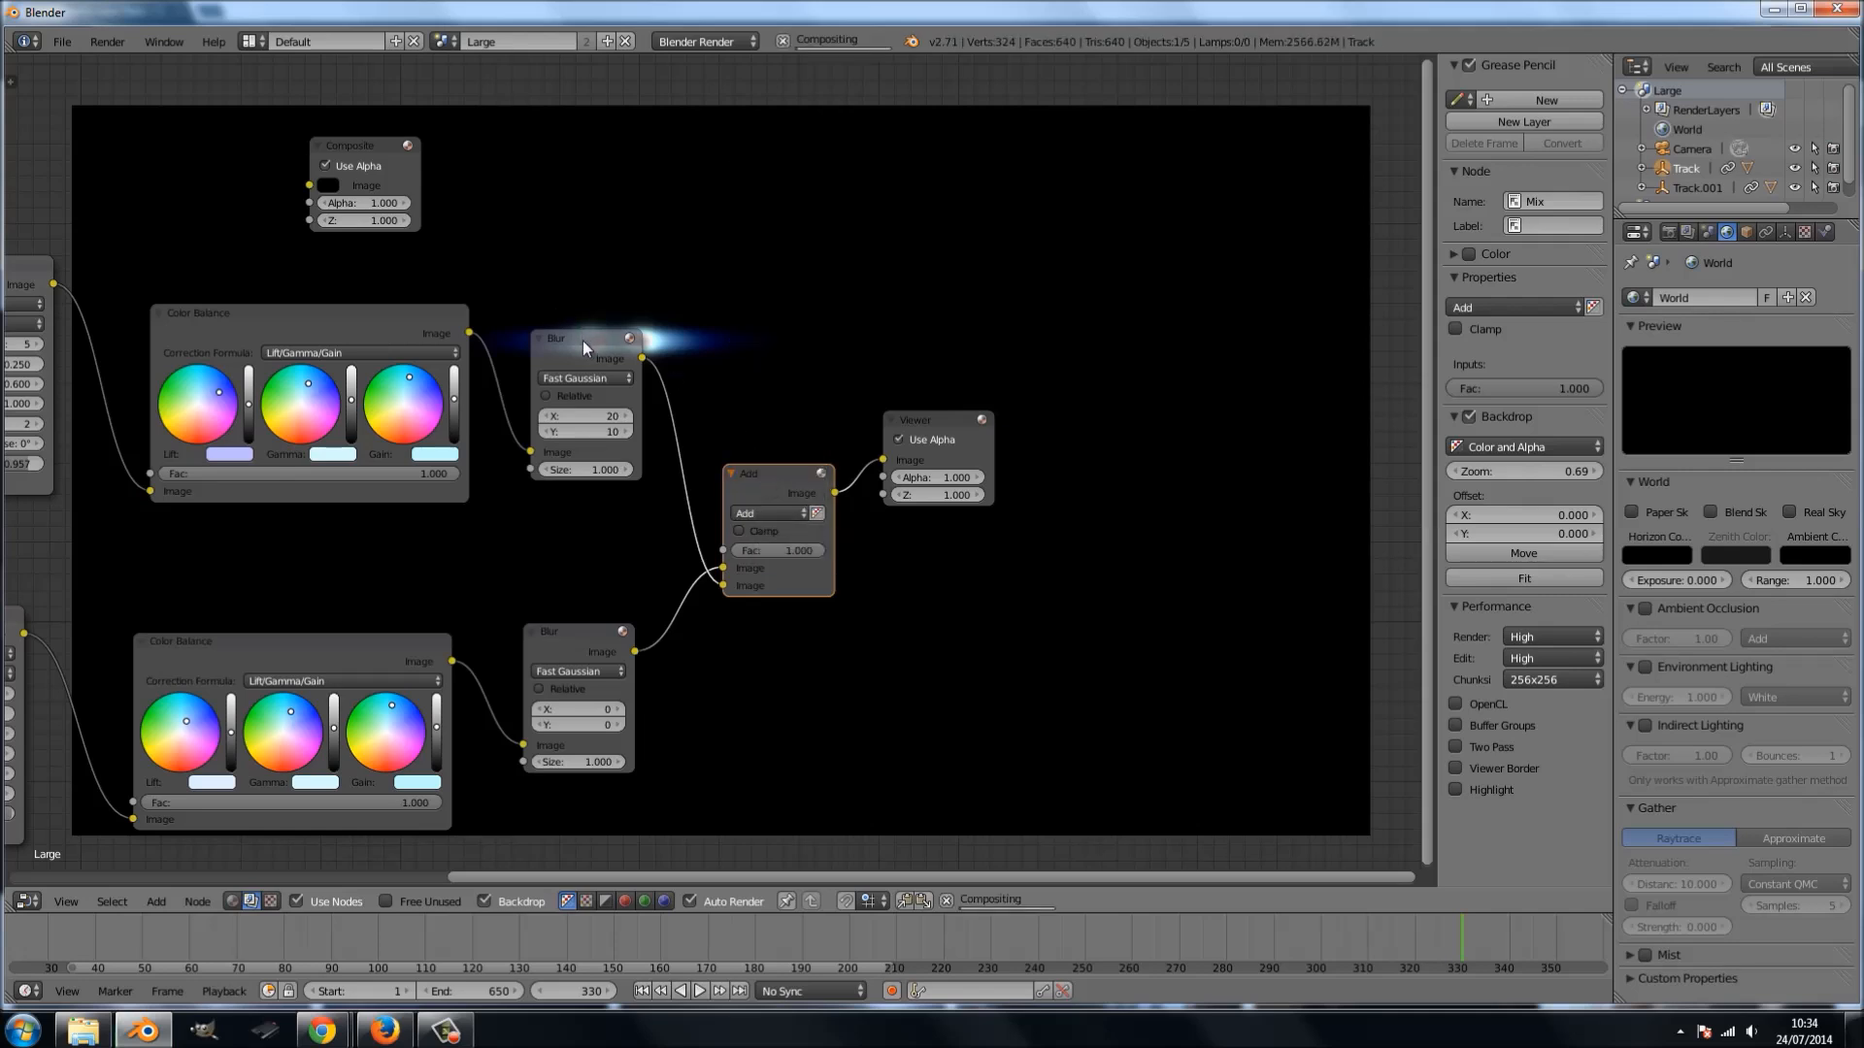
# - Move the Large scene's Blur node slightly lower in the node layout
pyautogui.moveTo(582, 341); pyautogui.dragTo(578, 394)
pyautogui.moveTo(673, 389); pyautogui.dragTo(739, 294, button='middle')
pyautogui.scroll(4, 735, 375)
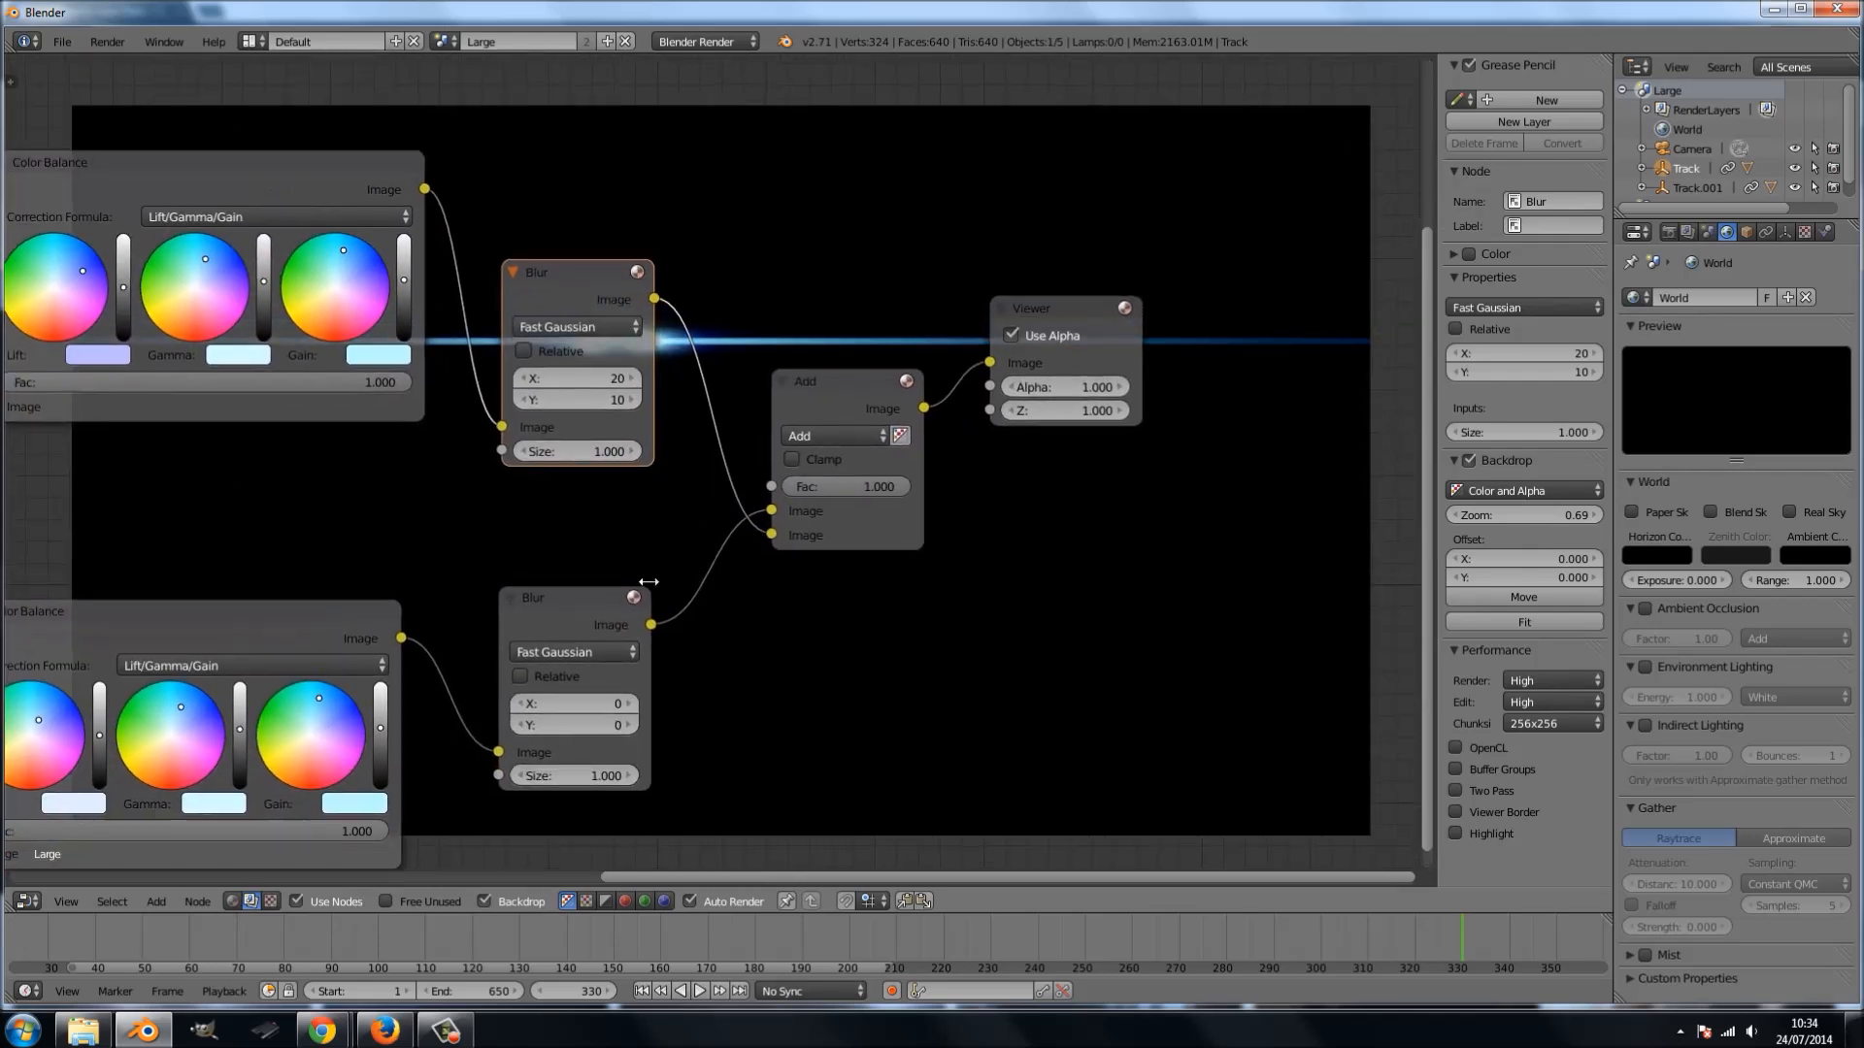
# - Set the Small scene's Blur size to X 103 and Y 4
pyautogui.click(628, 703)
pyautogui.moveTo(626, 705); pyautogui.dragTo(693, 699)
pyautogui.click(580, 726)
pyautogui.click(631, 725)
pyautogui.click(631, 725)
pyautogui.click(631, 725)
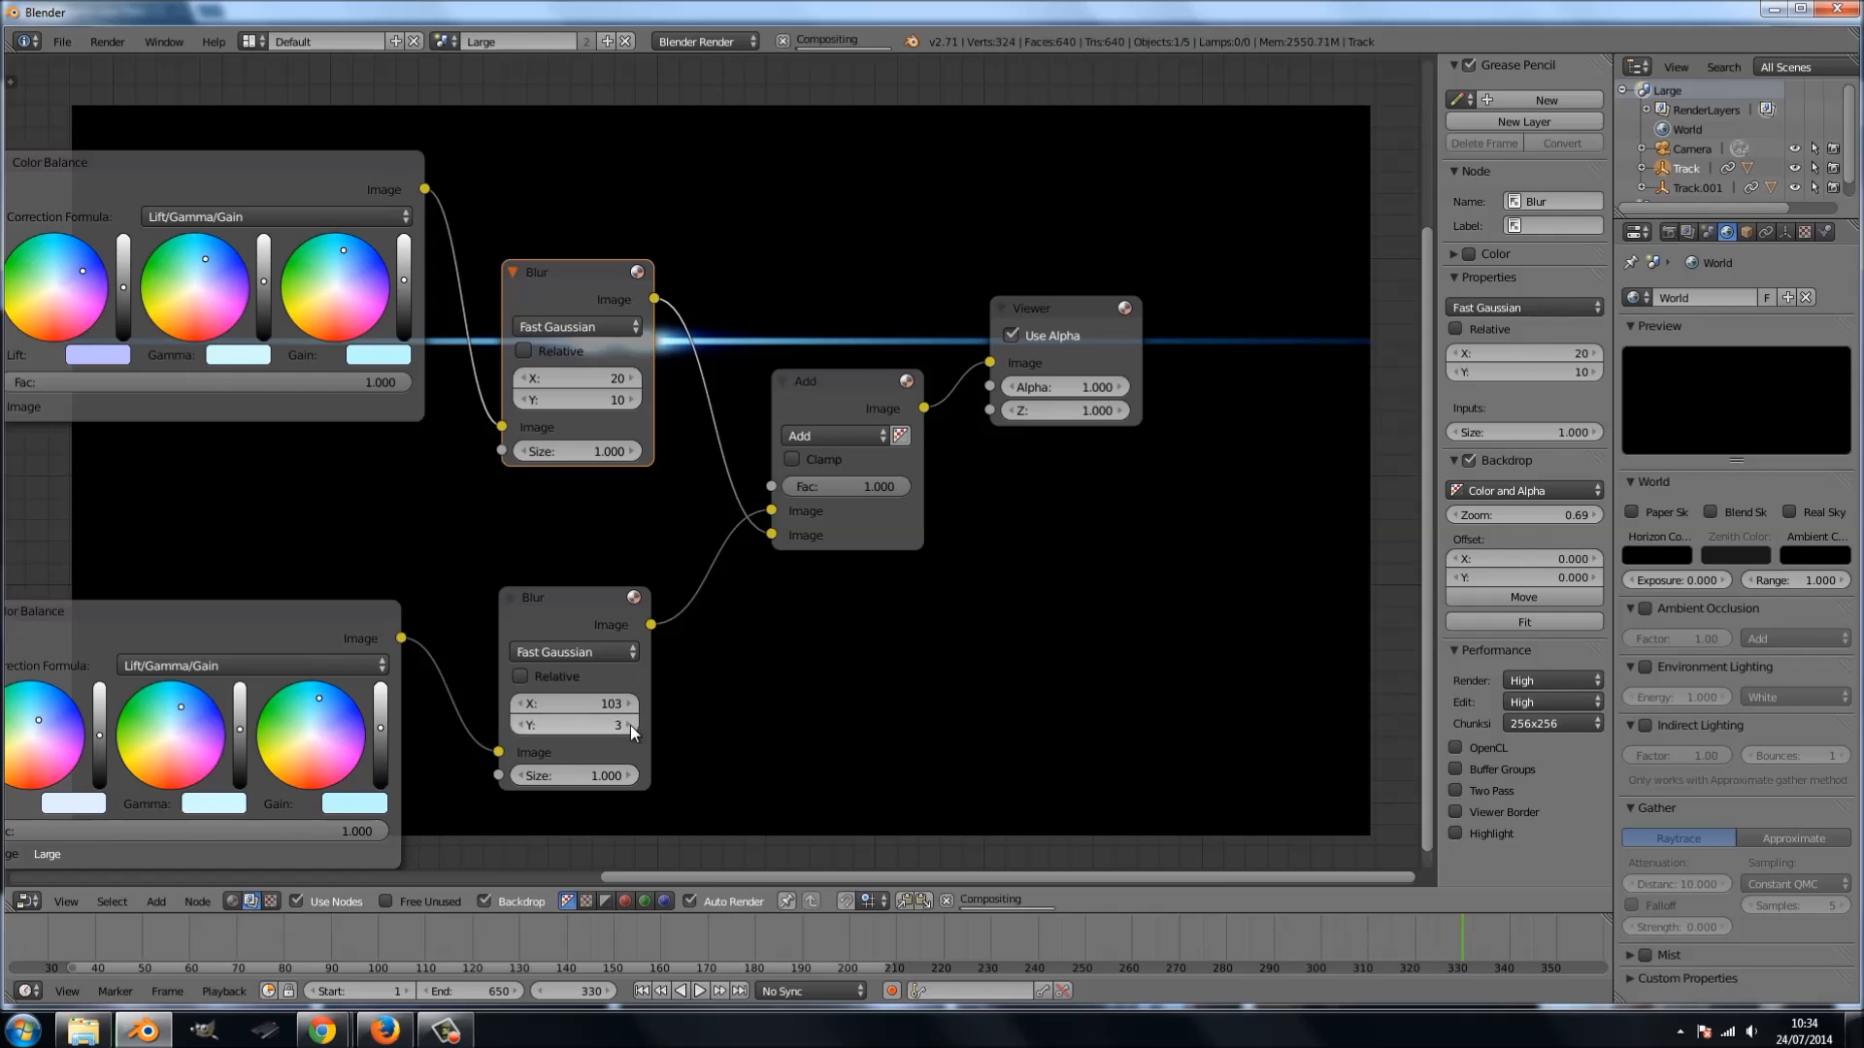
pyautogui.click(631, 725)
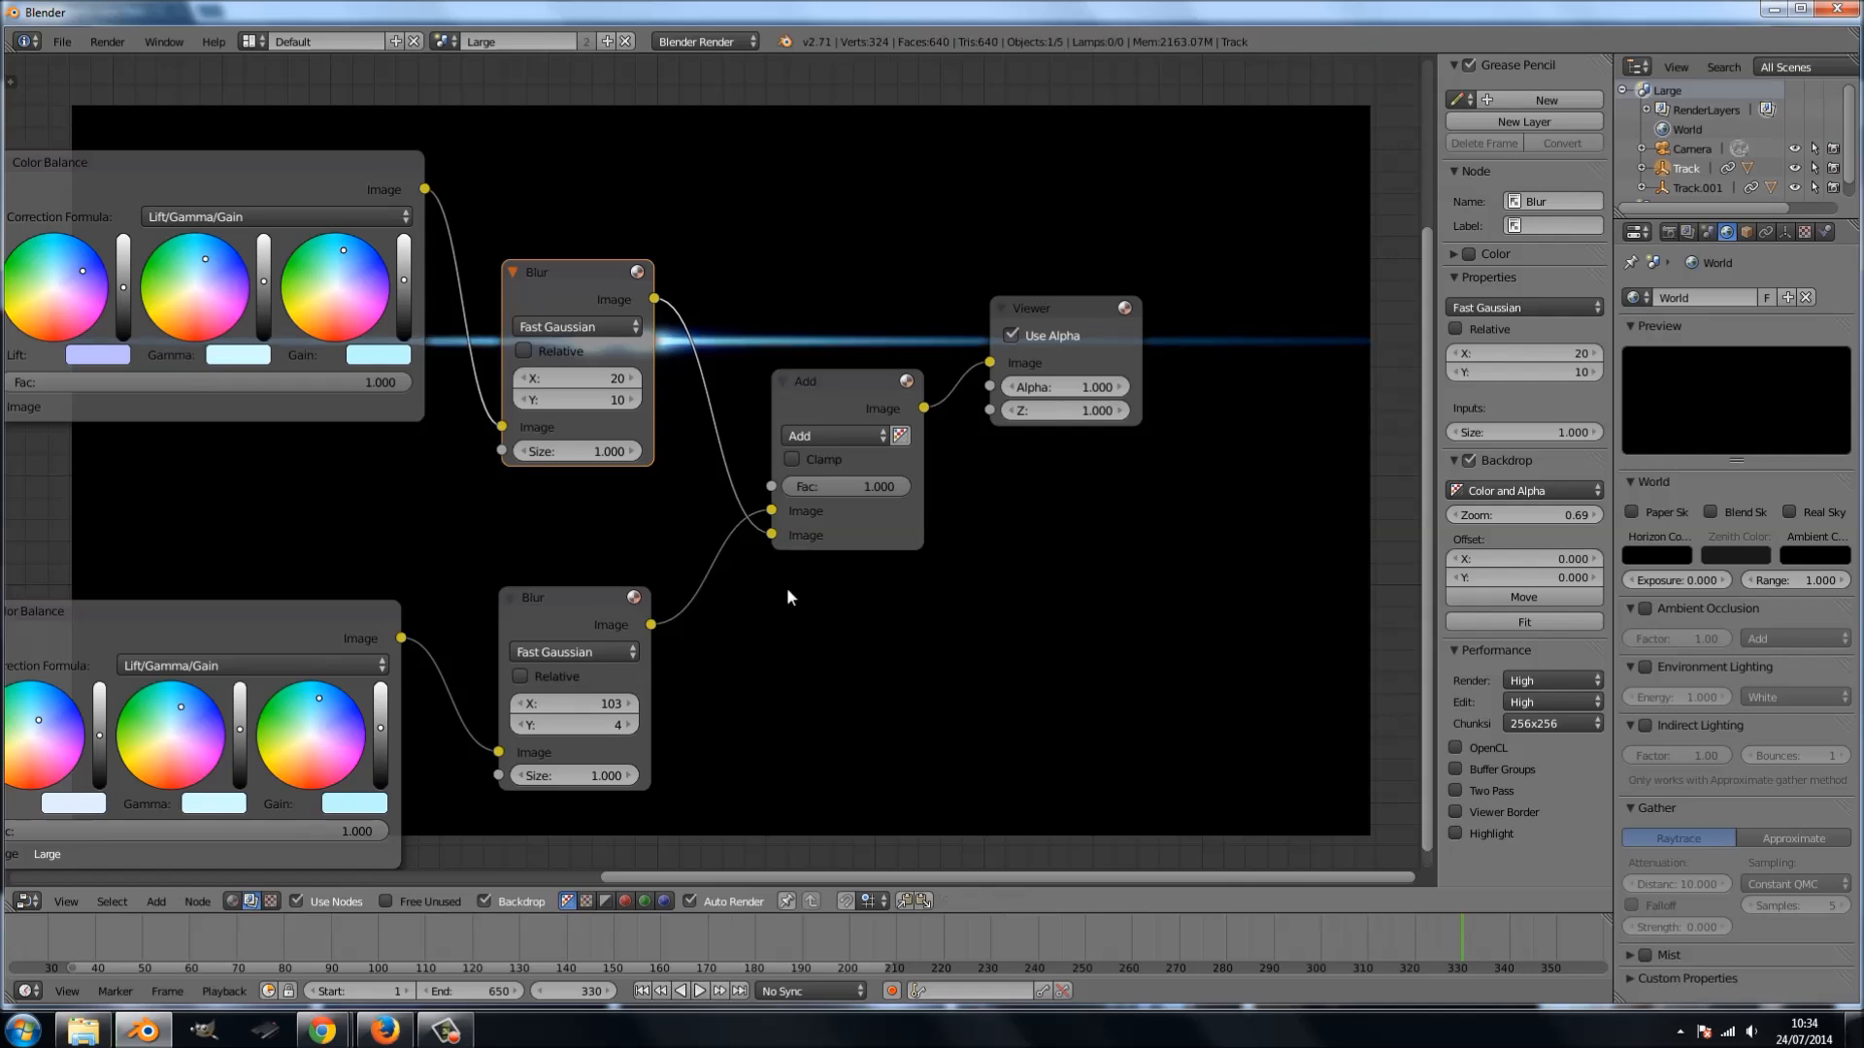
# - Set the Large scene's Glare fade to 0.968 and check the combined flare in the backdrop
pyautogui.moveTo(788, 590); pyautogui.dragTo(752, 658, button='middle')
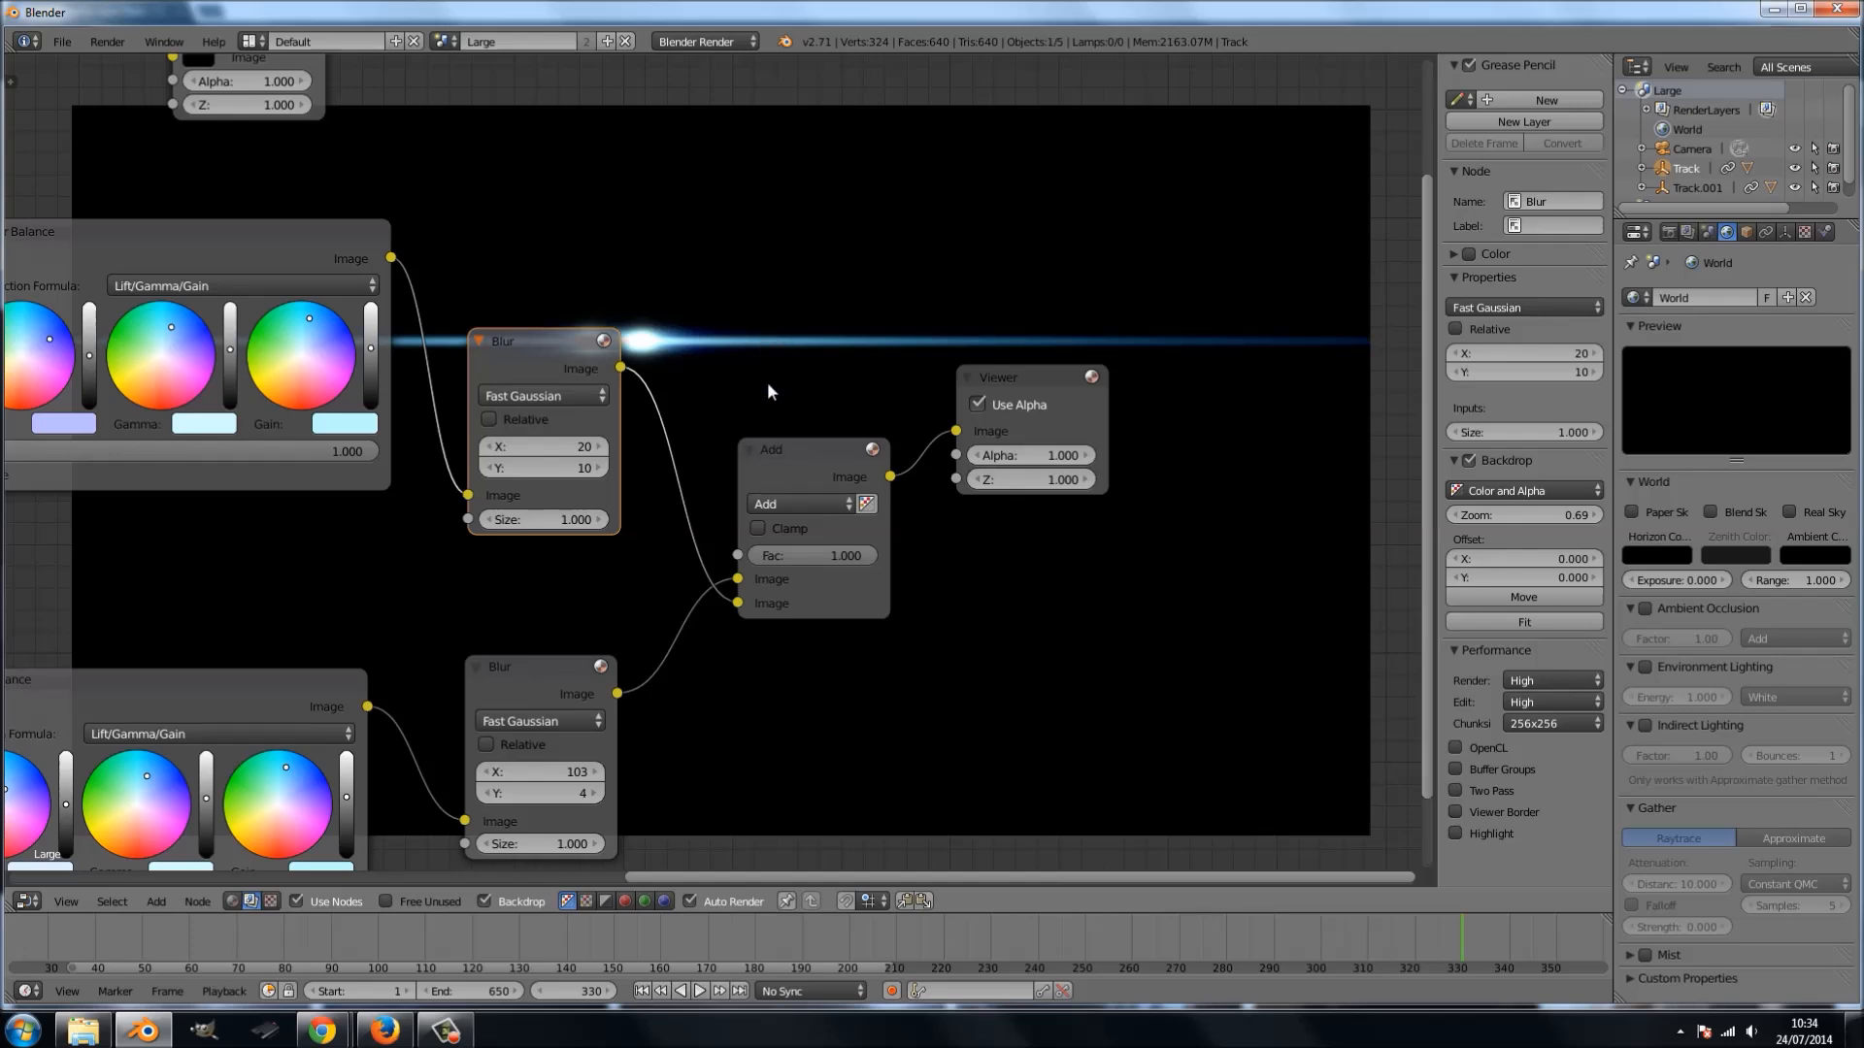
pyautogui.scroll(-3, 718, 466)
pyautogui.moveTo(703, 493); pyautogui.dragTo(824, 496, button='middle')
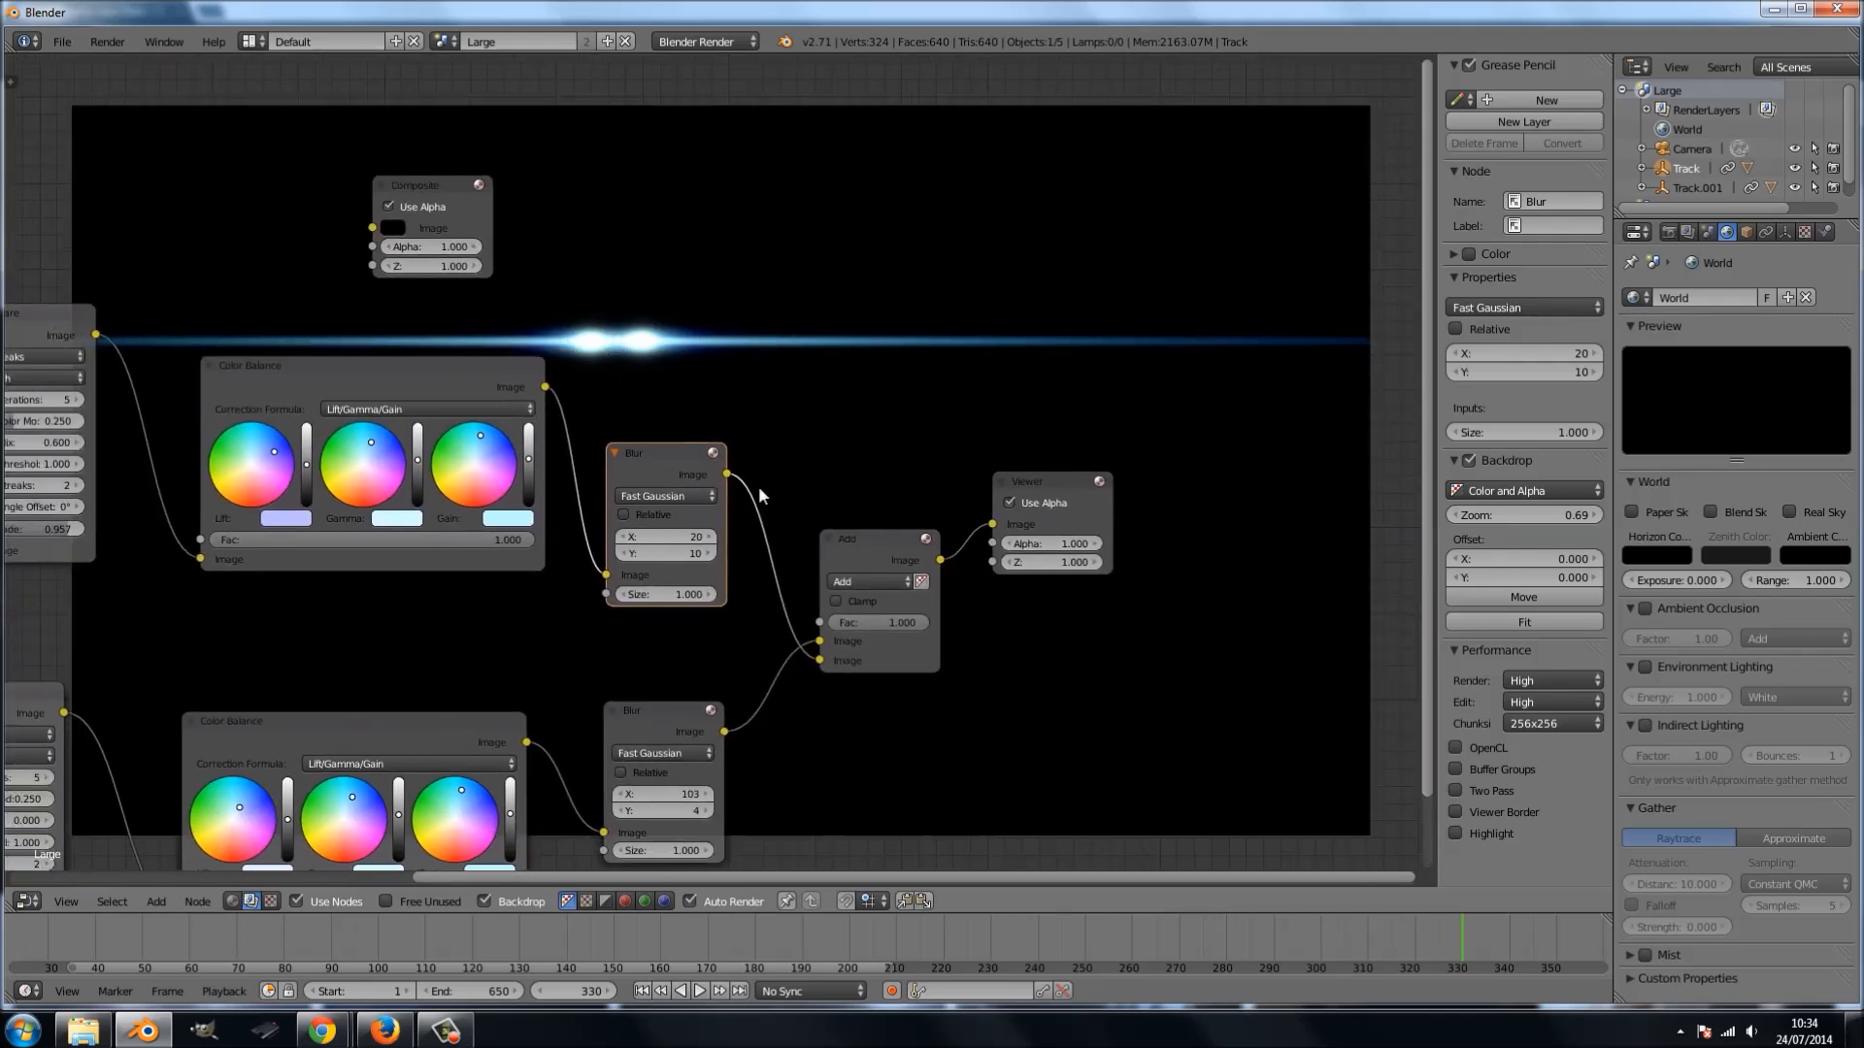
pyautogui.moveTo(650, 374); pyautogui.dragTo(882, 389, button='middle')
pyautogui.moveTo(394, 503); pyautogui.dragTo(482, 509, button='middle')
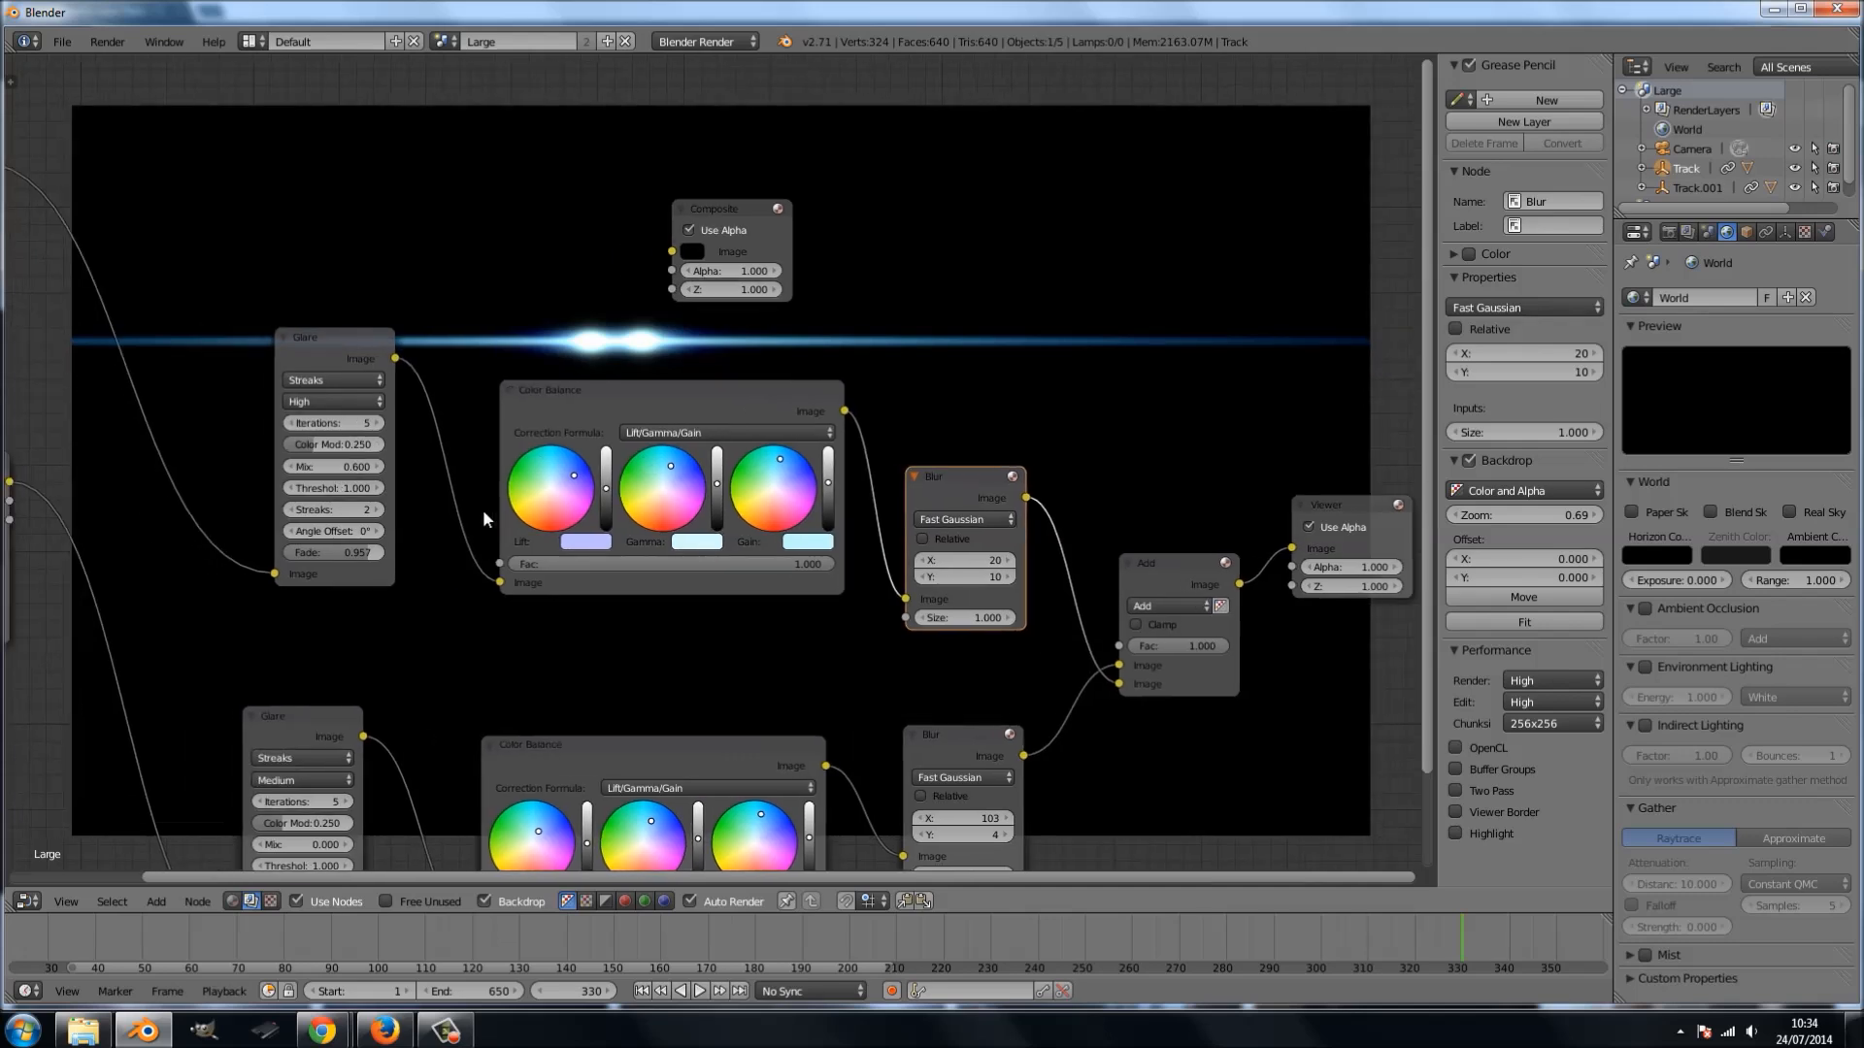
pyautogui.scroll(2, 482, 508)
pyautogui.moveTo(296, 595); pyautogui.dragTo(388, 614, button='middle')
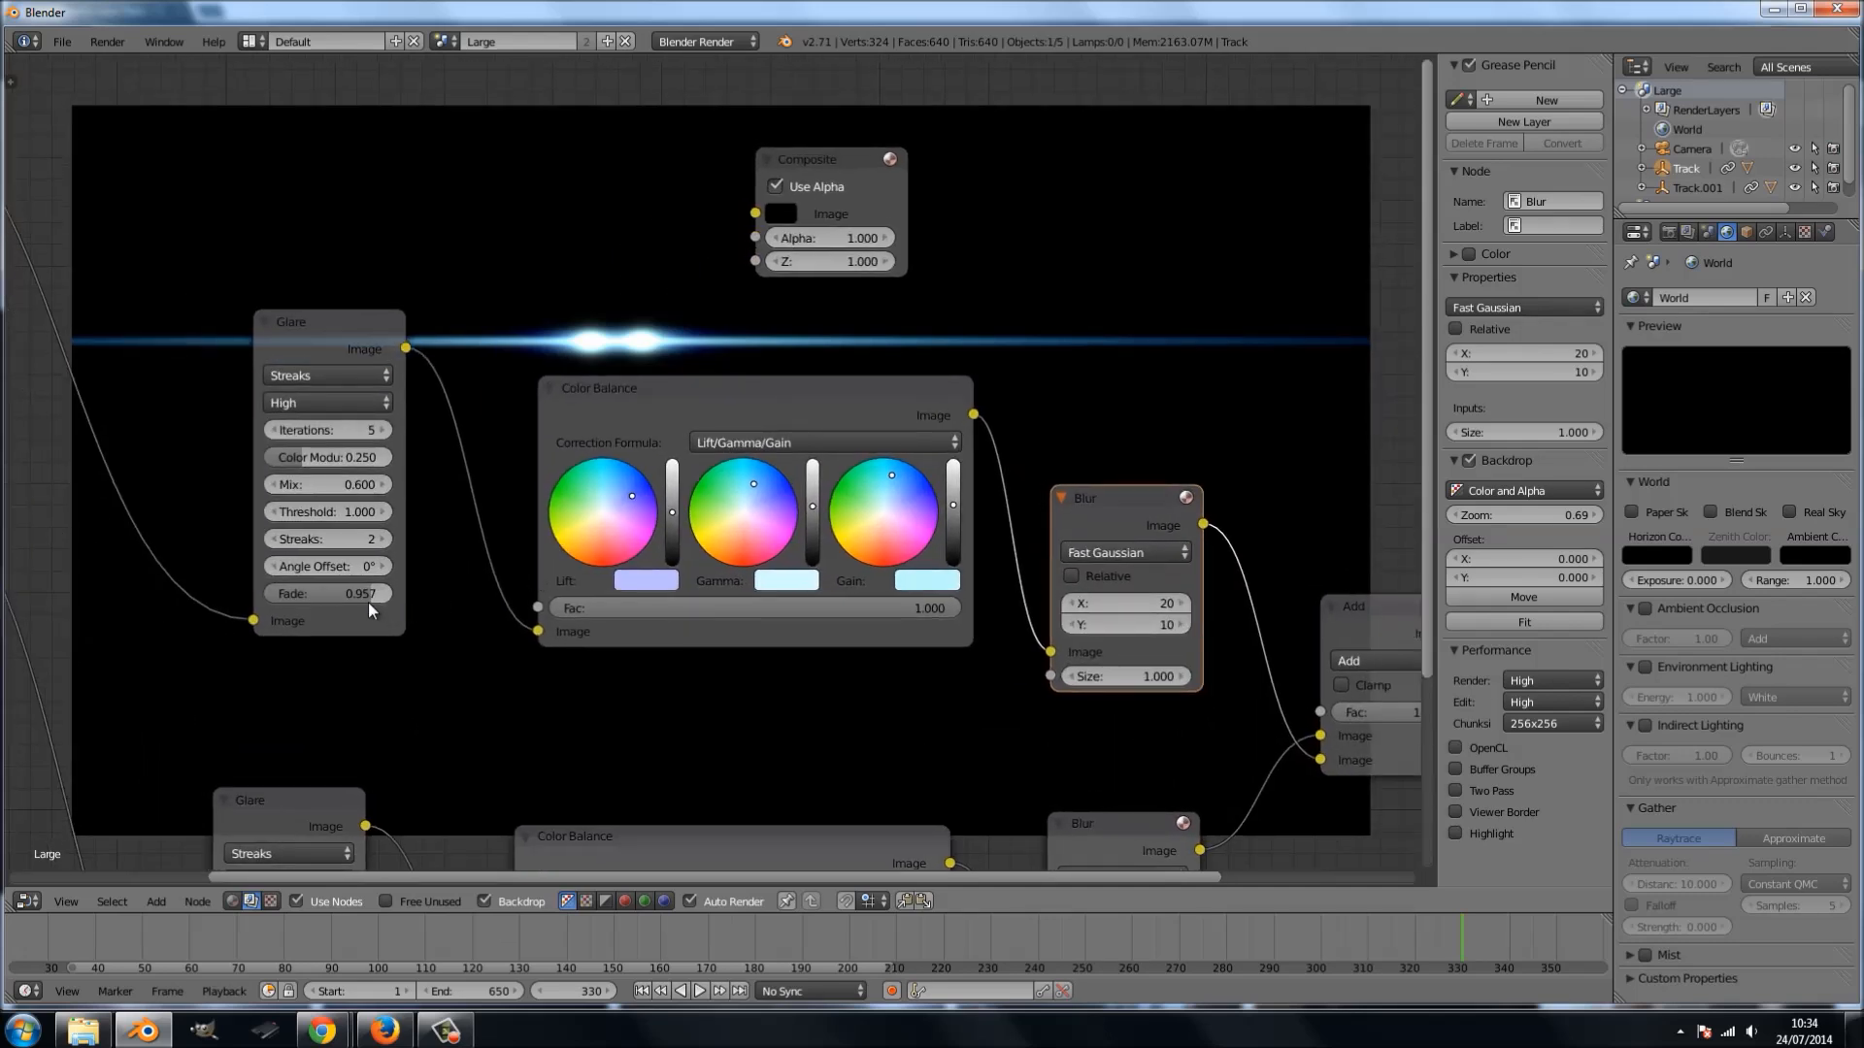
pyautogui.moveTo(369, 607); pyautogui.dragTo(375, 604)
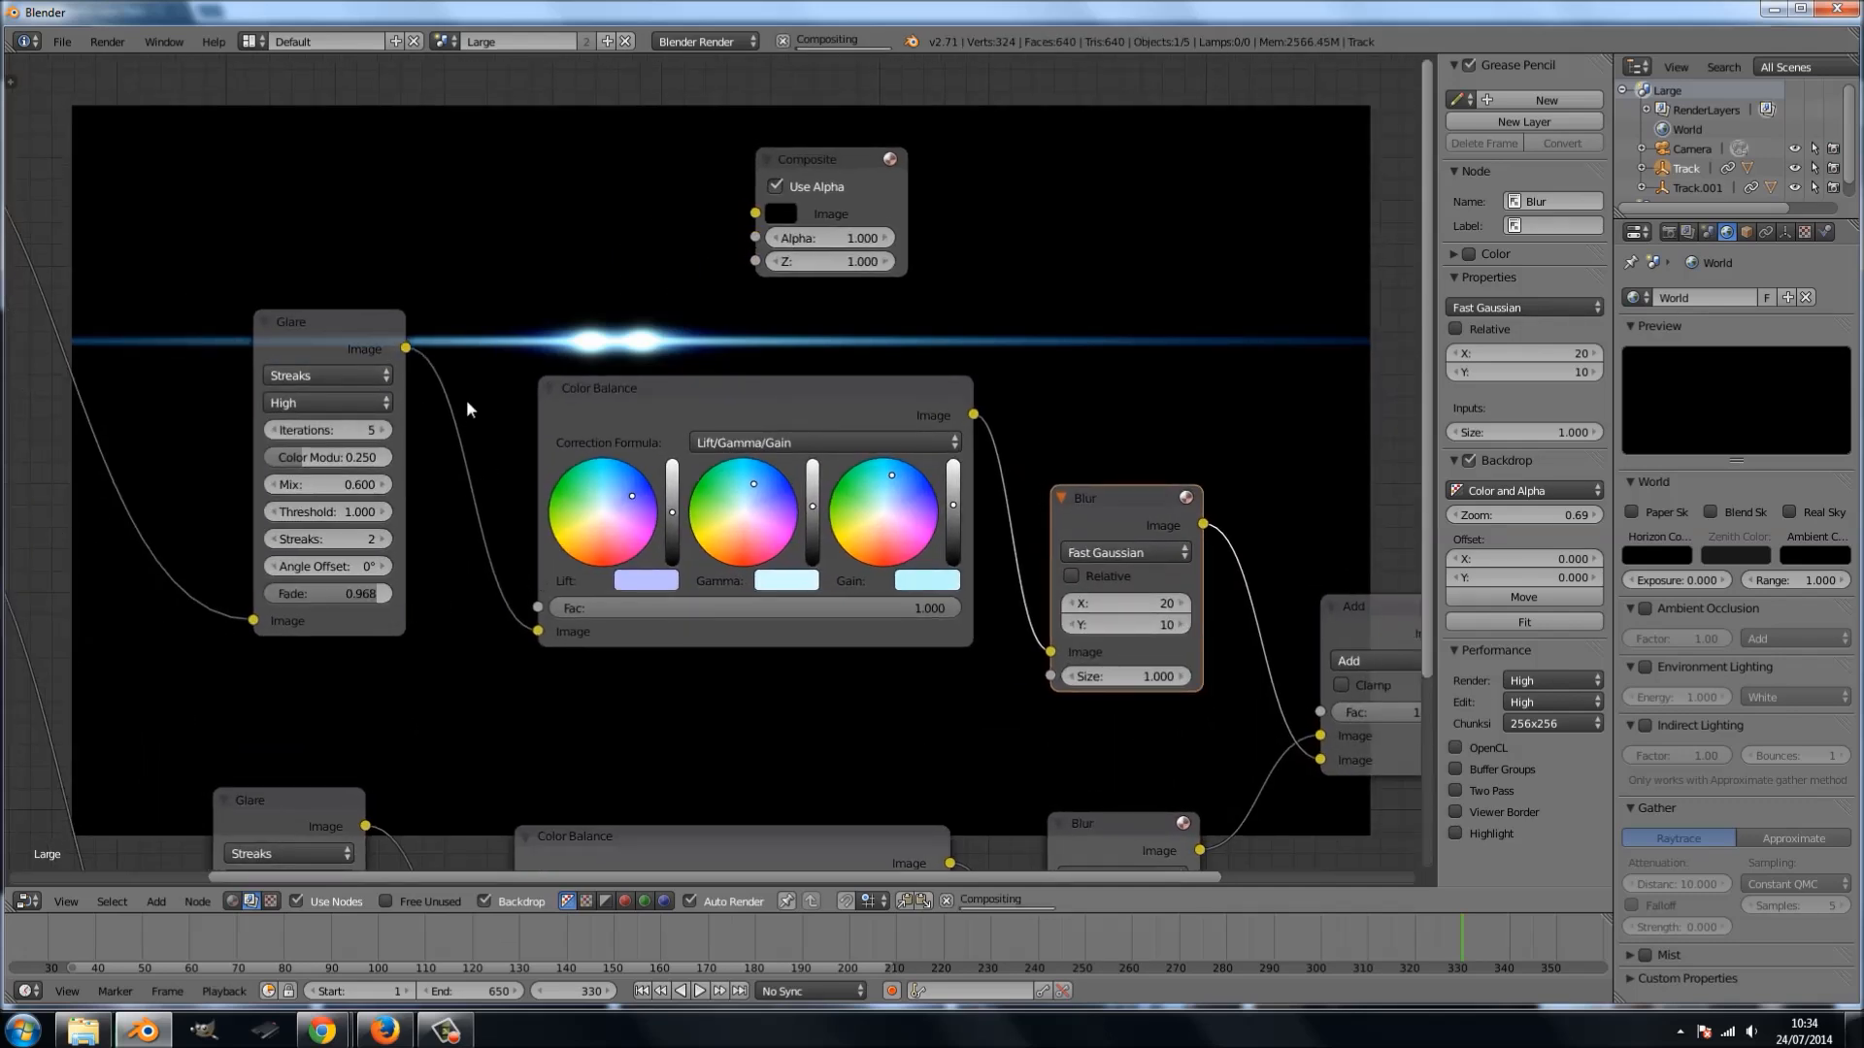
pyautogui.scroll(-3, 462, 378)
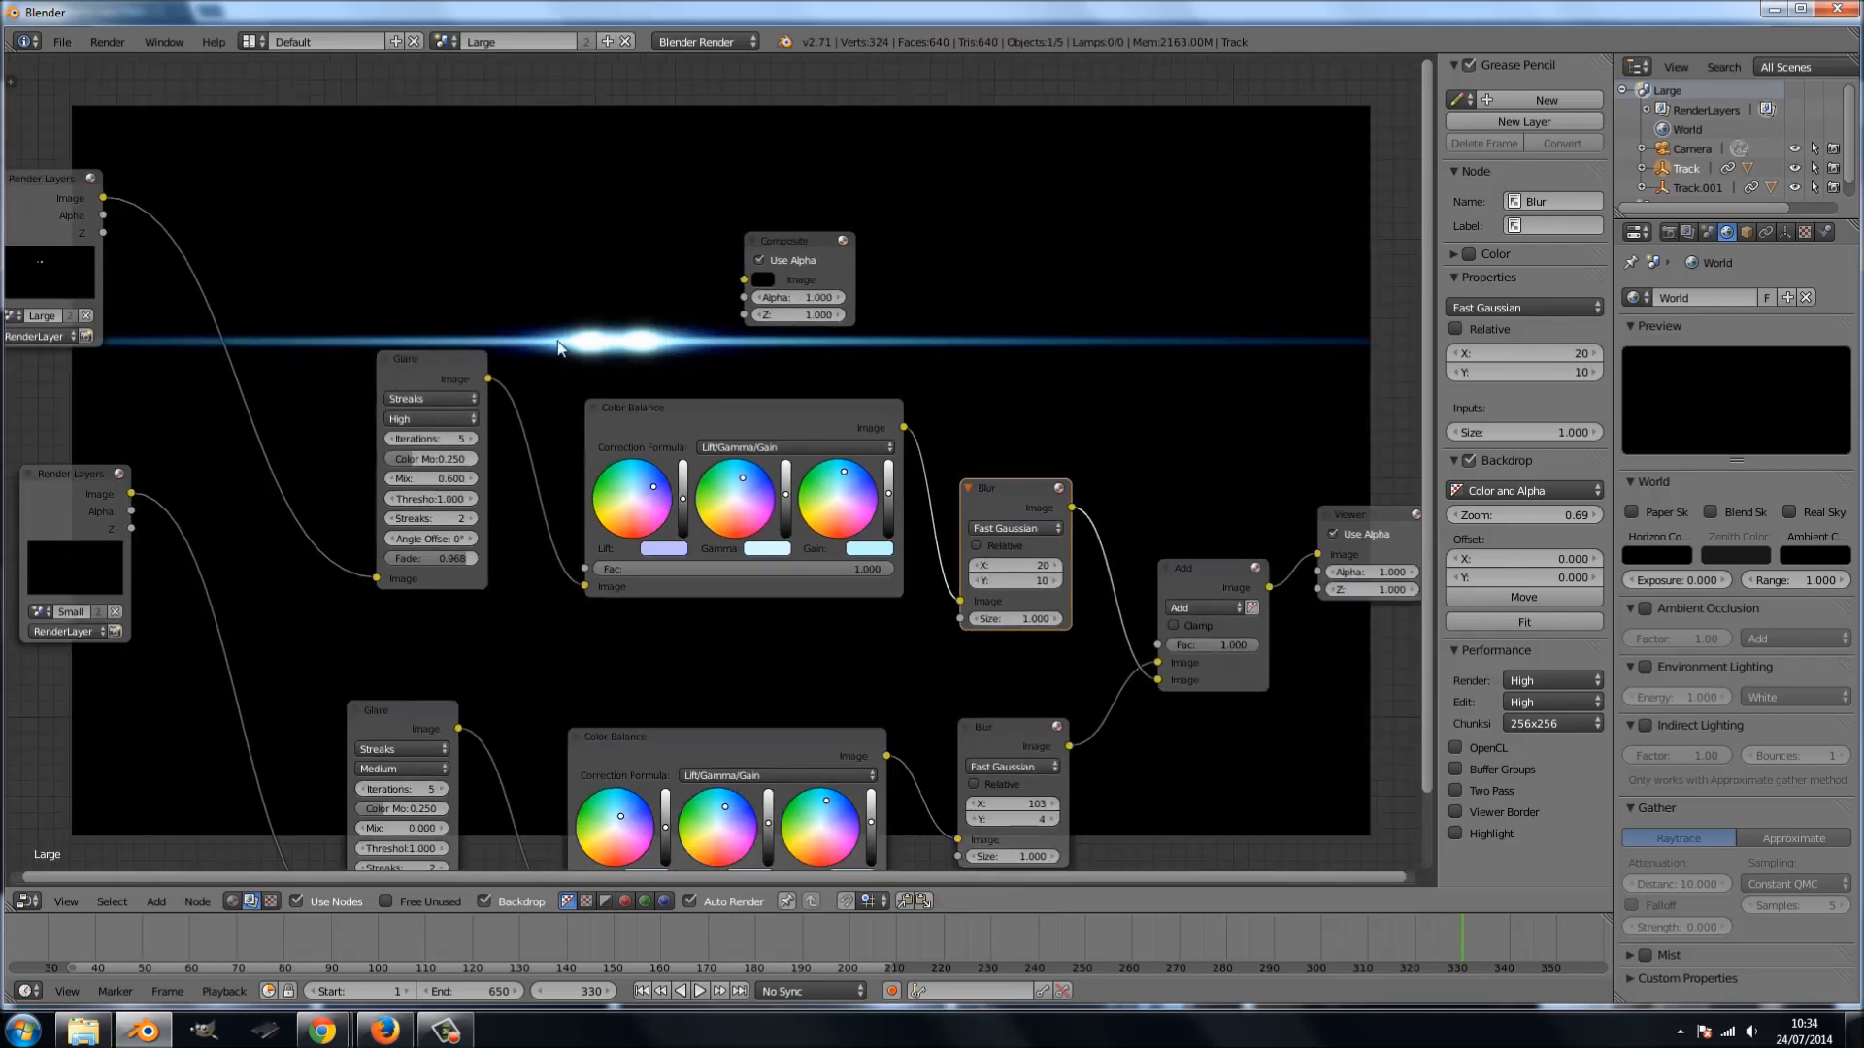
pyautogui.scroll(2, 526, 423)
pyautogui.moveTo(535, 422); pyautogui.dragTo(631, 647, button='middle')
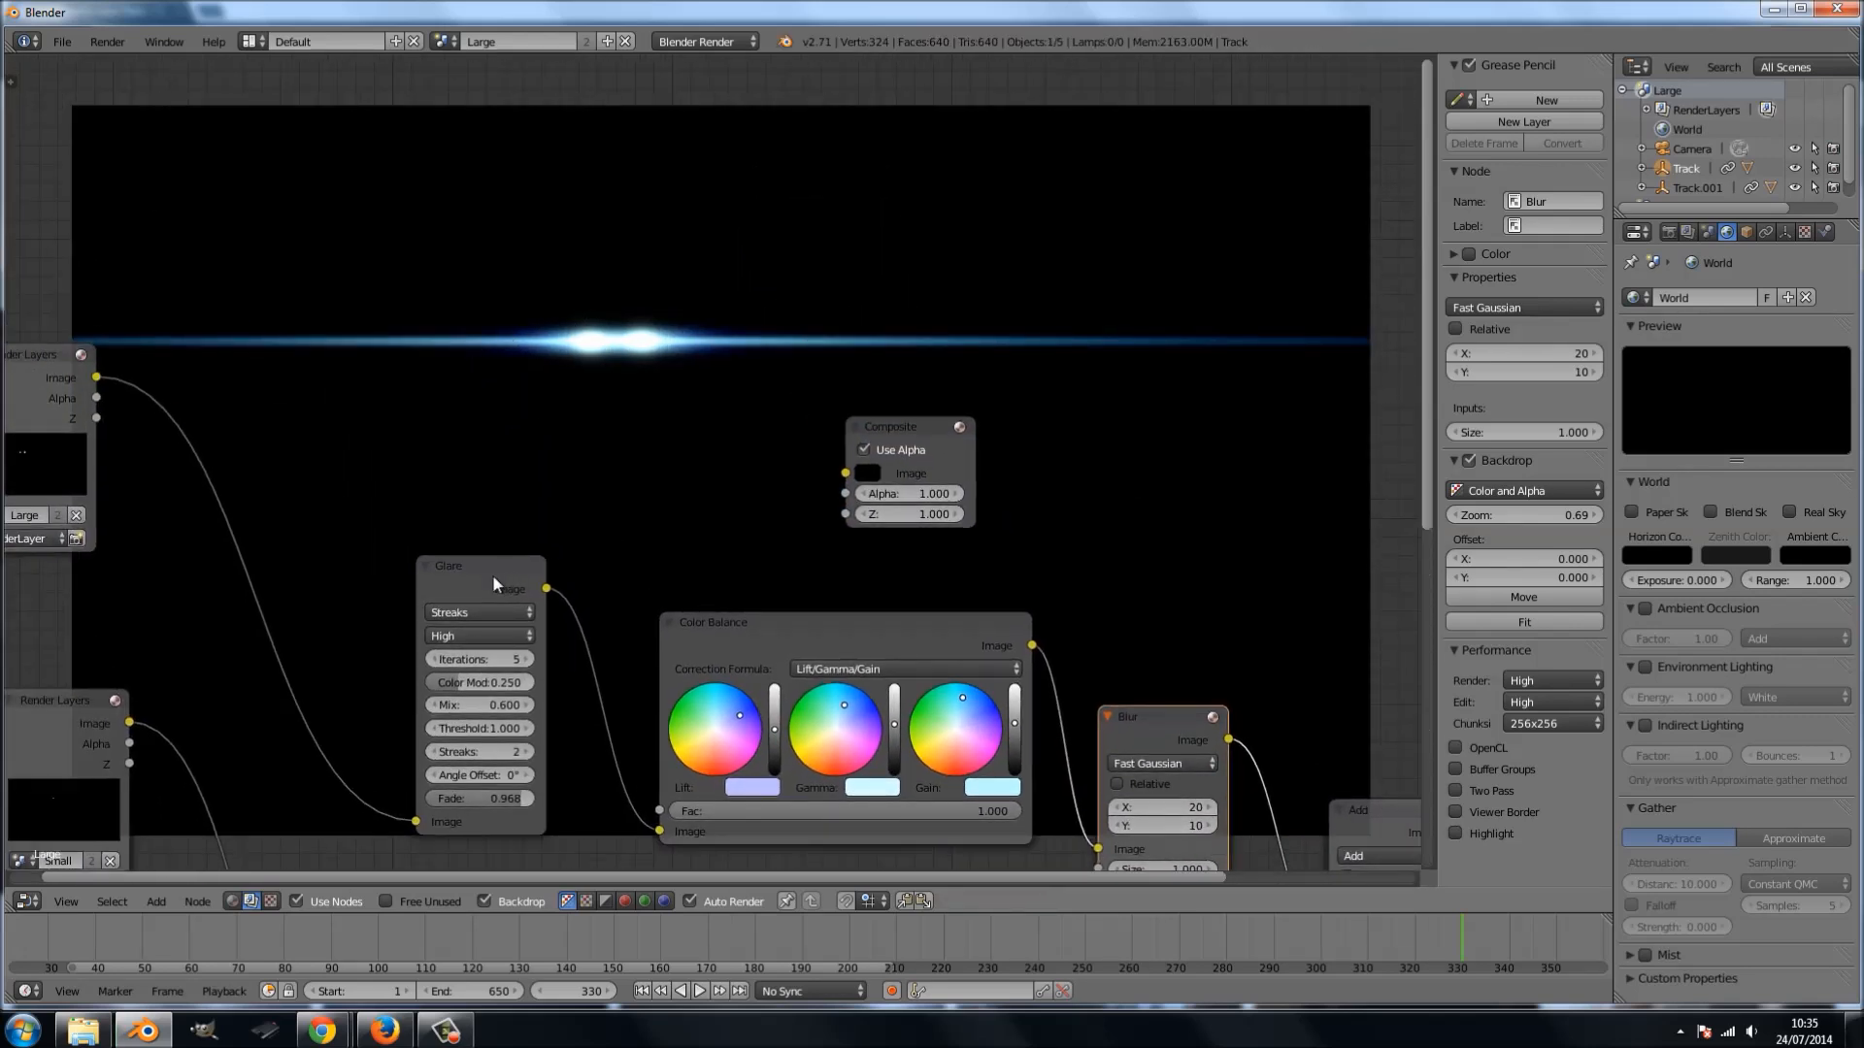
# - Duplicate the Large scene's Glare, Color Balance and Blur nodes together and place the copies above the existing chain
pyautogui.click(474, 567)
pyautogui.scroll(-1, 482, 561)
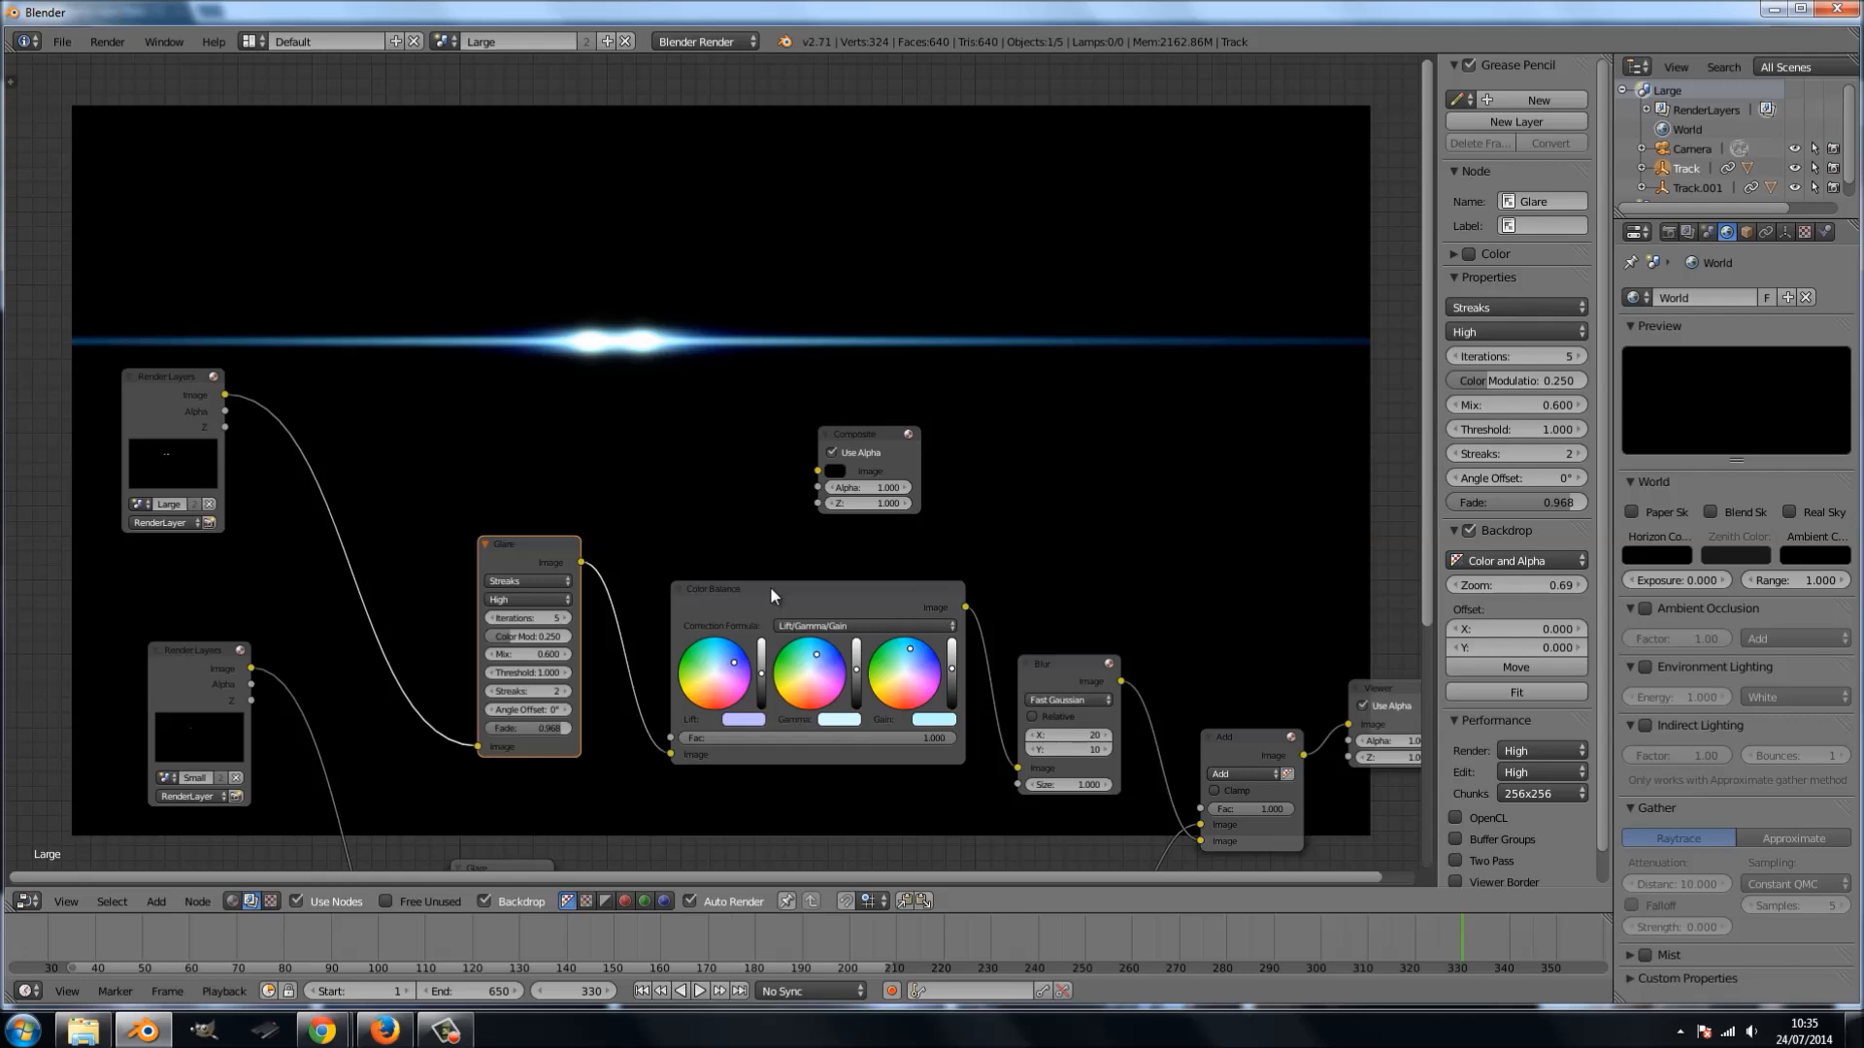
pyautogui.click(770, 586)
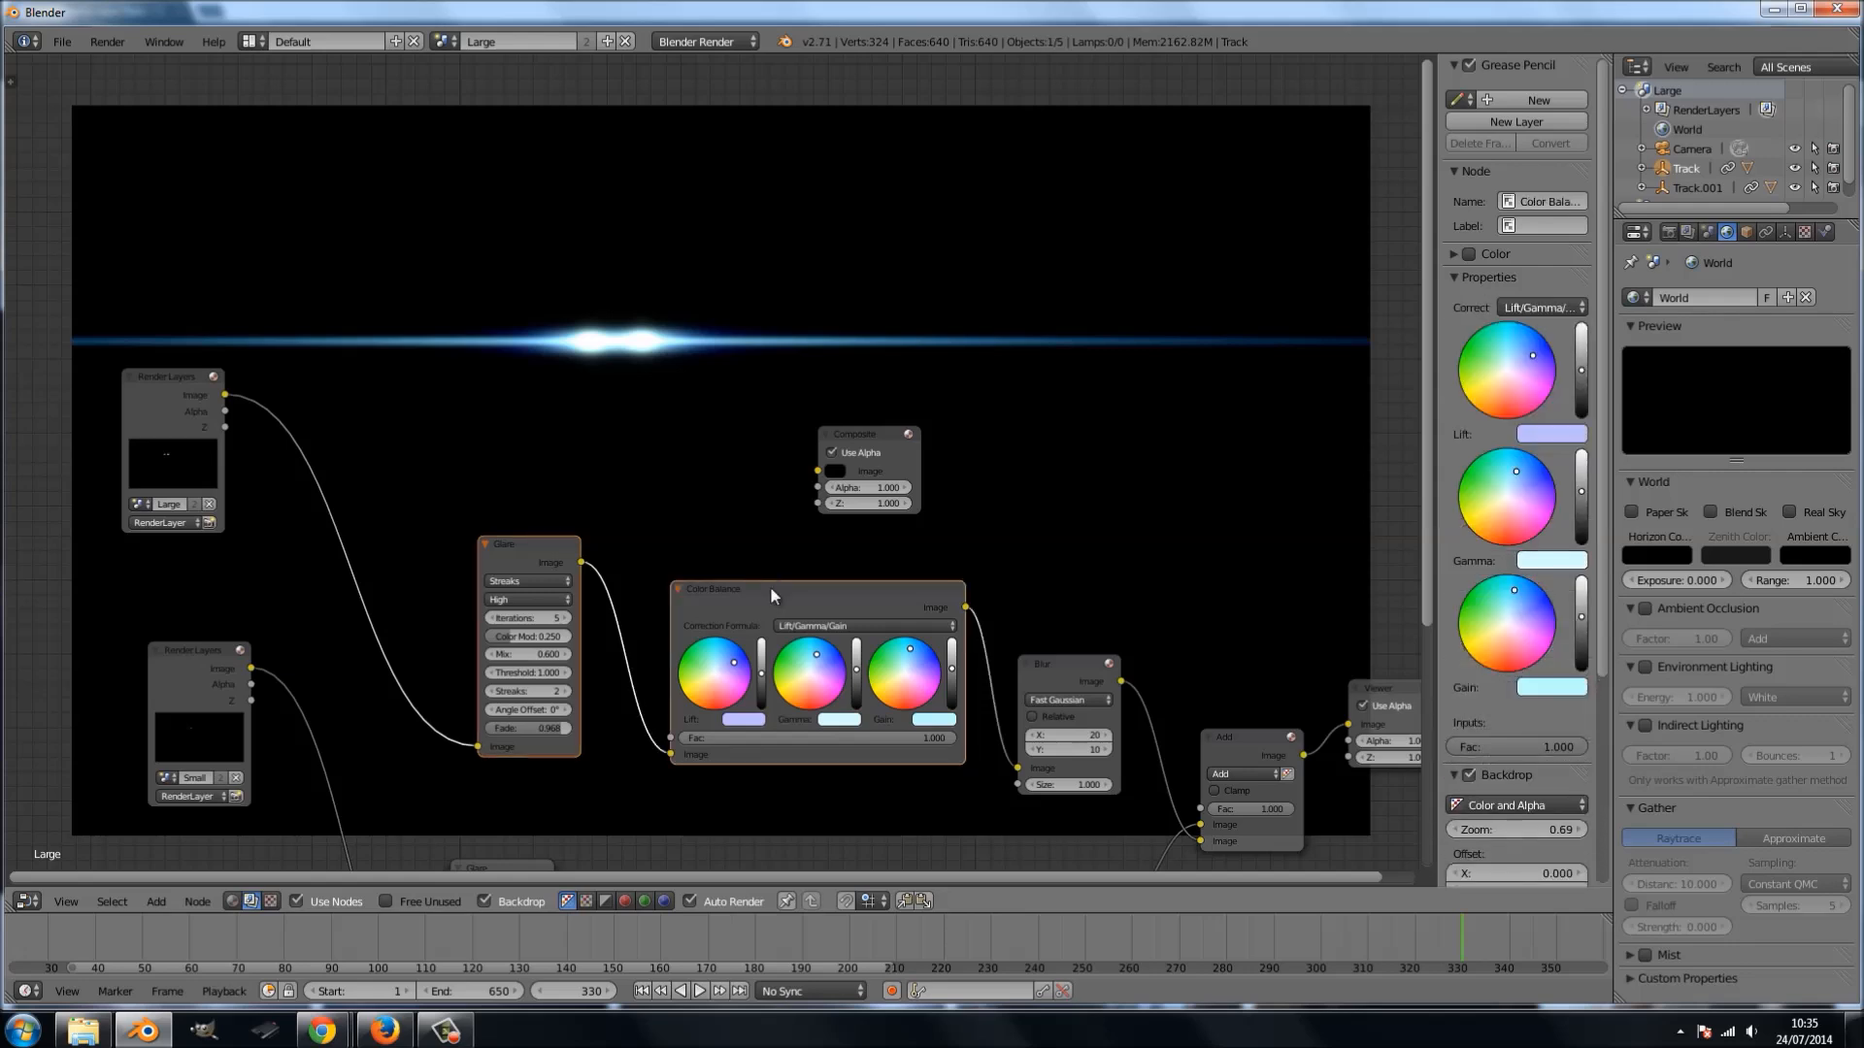
pyautogui.click(1062, 662)
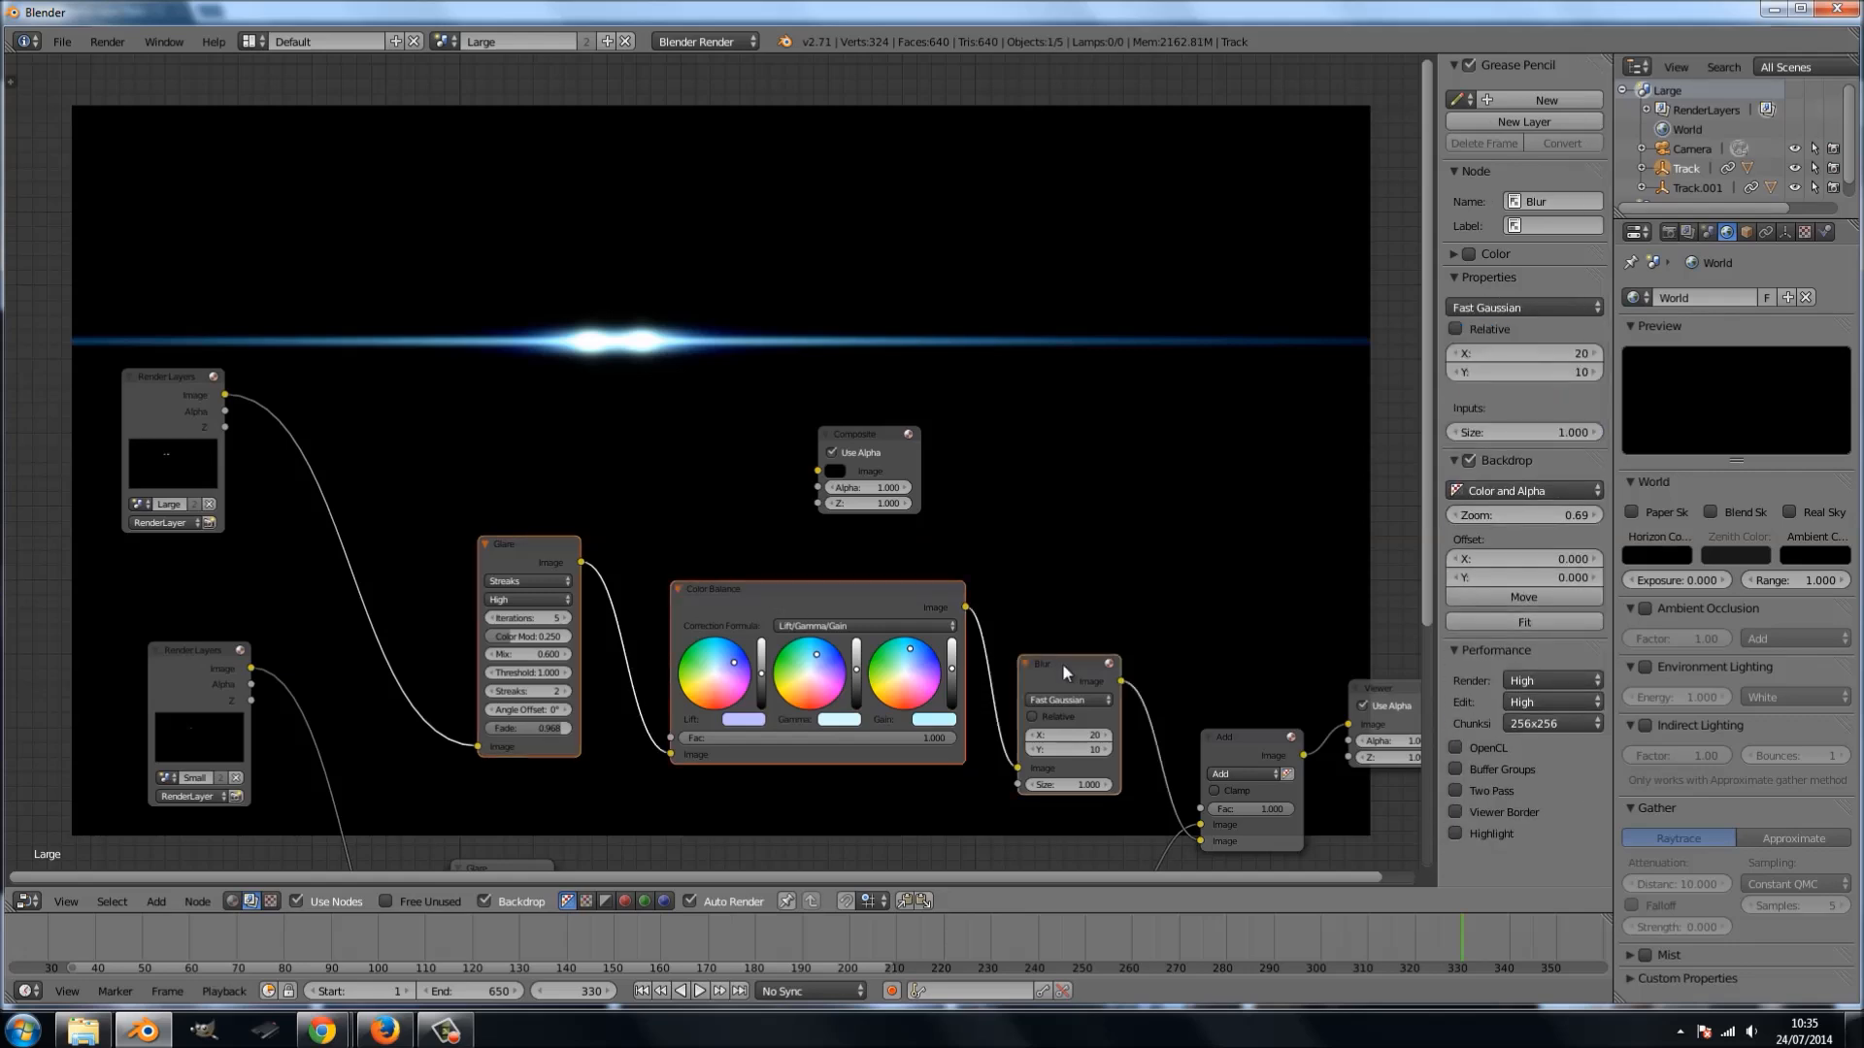
pyautogui.hotkey('shift', 'd')
pyautogui.click(1022, 286)
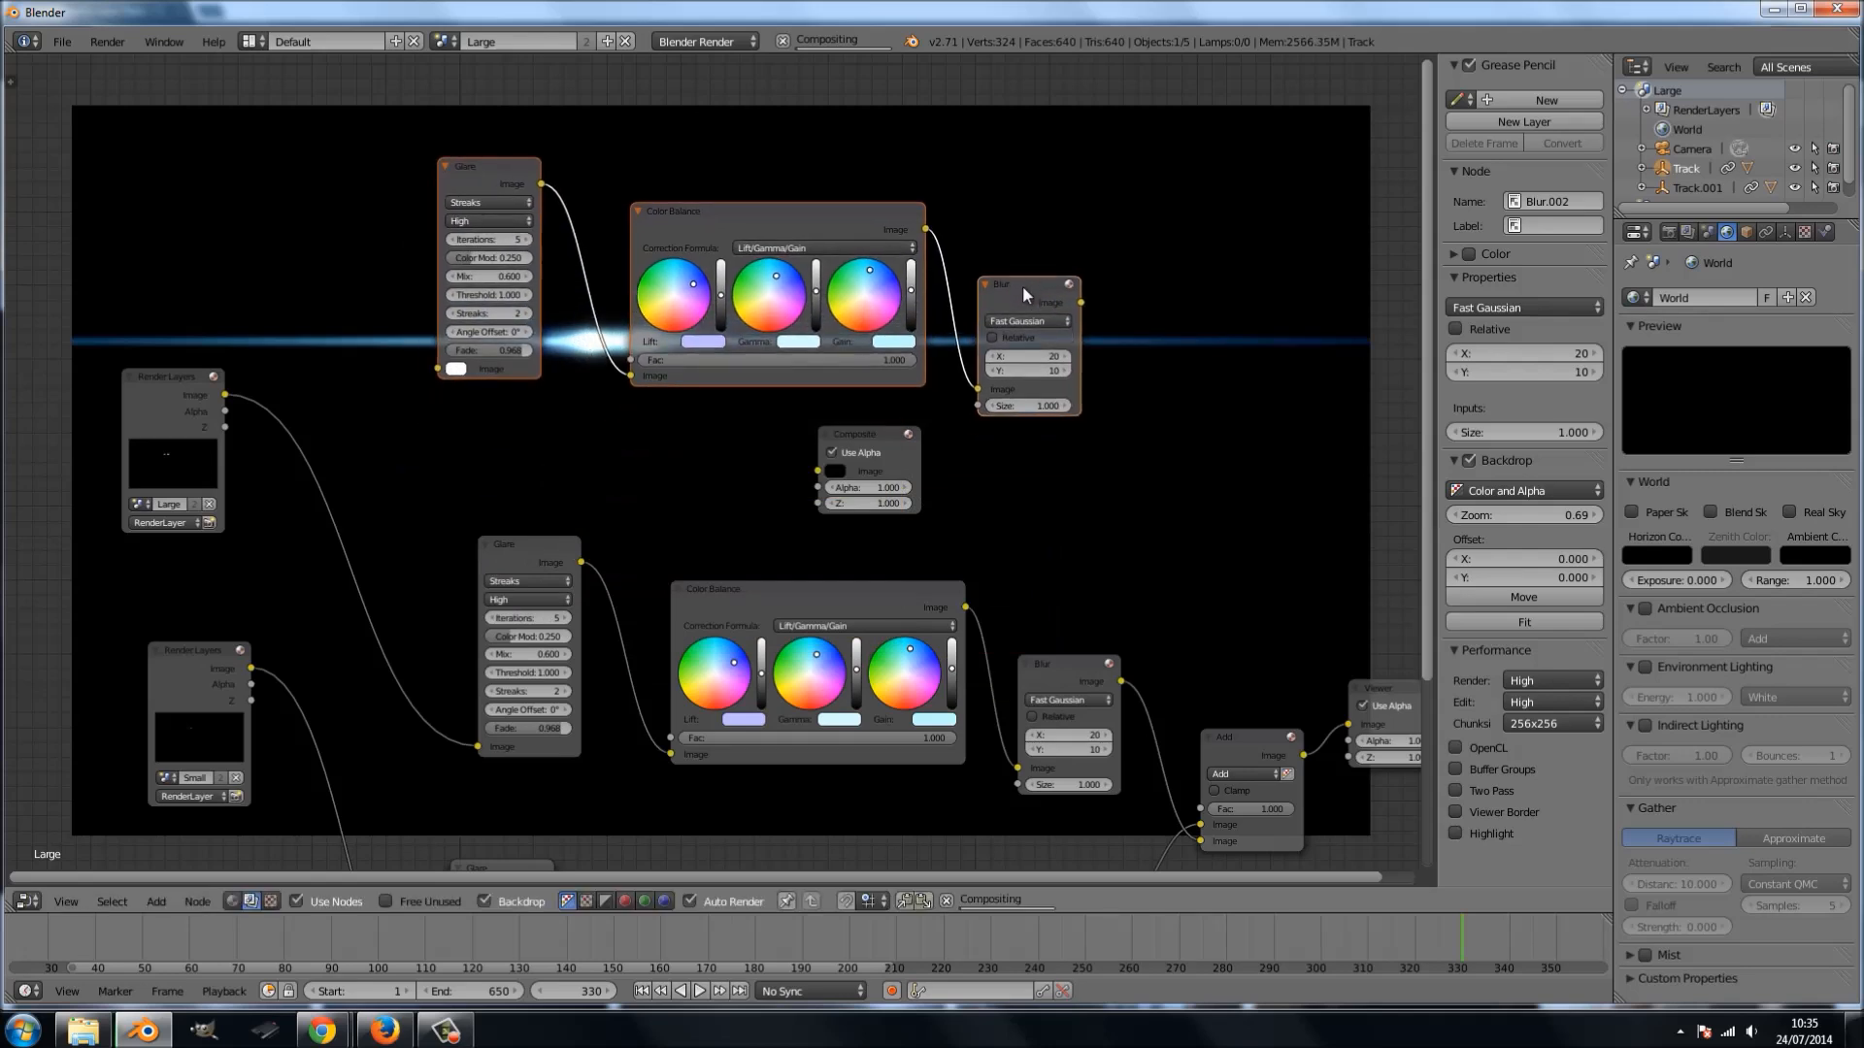
# - Change the duplicated Glare node's type from Streaks to Fog Glow, keeping its quality at High
pyautogui.scroll(2, 646, 505)
pyautogui.moveTo(490, 205); pyautogui.dragTo(483, 312)
pyautogui.click(475, 377)
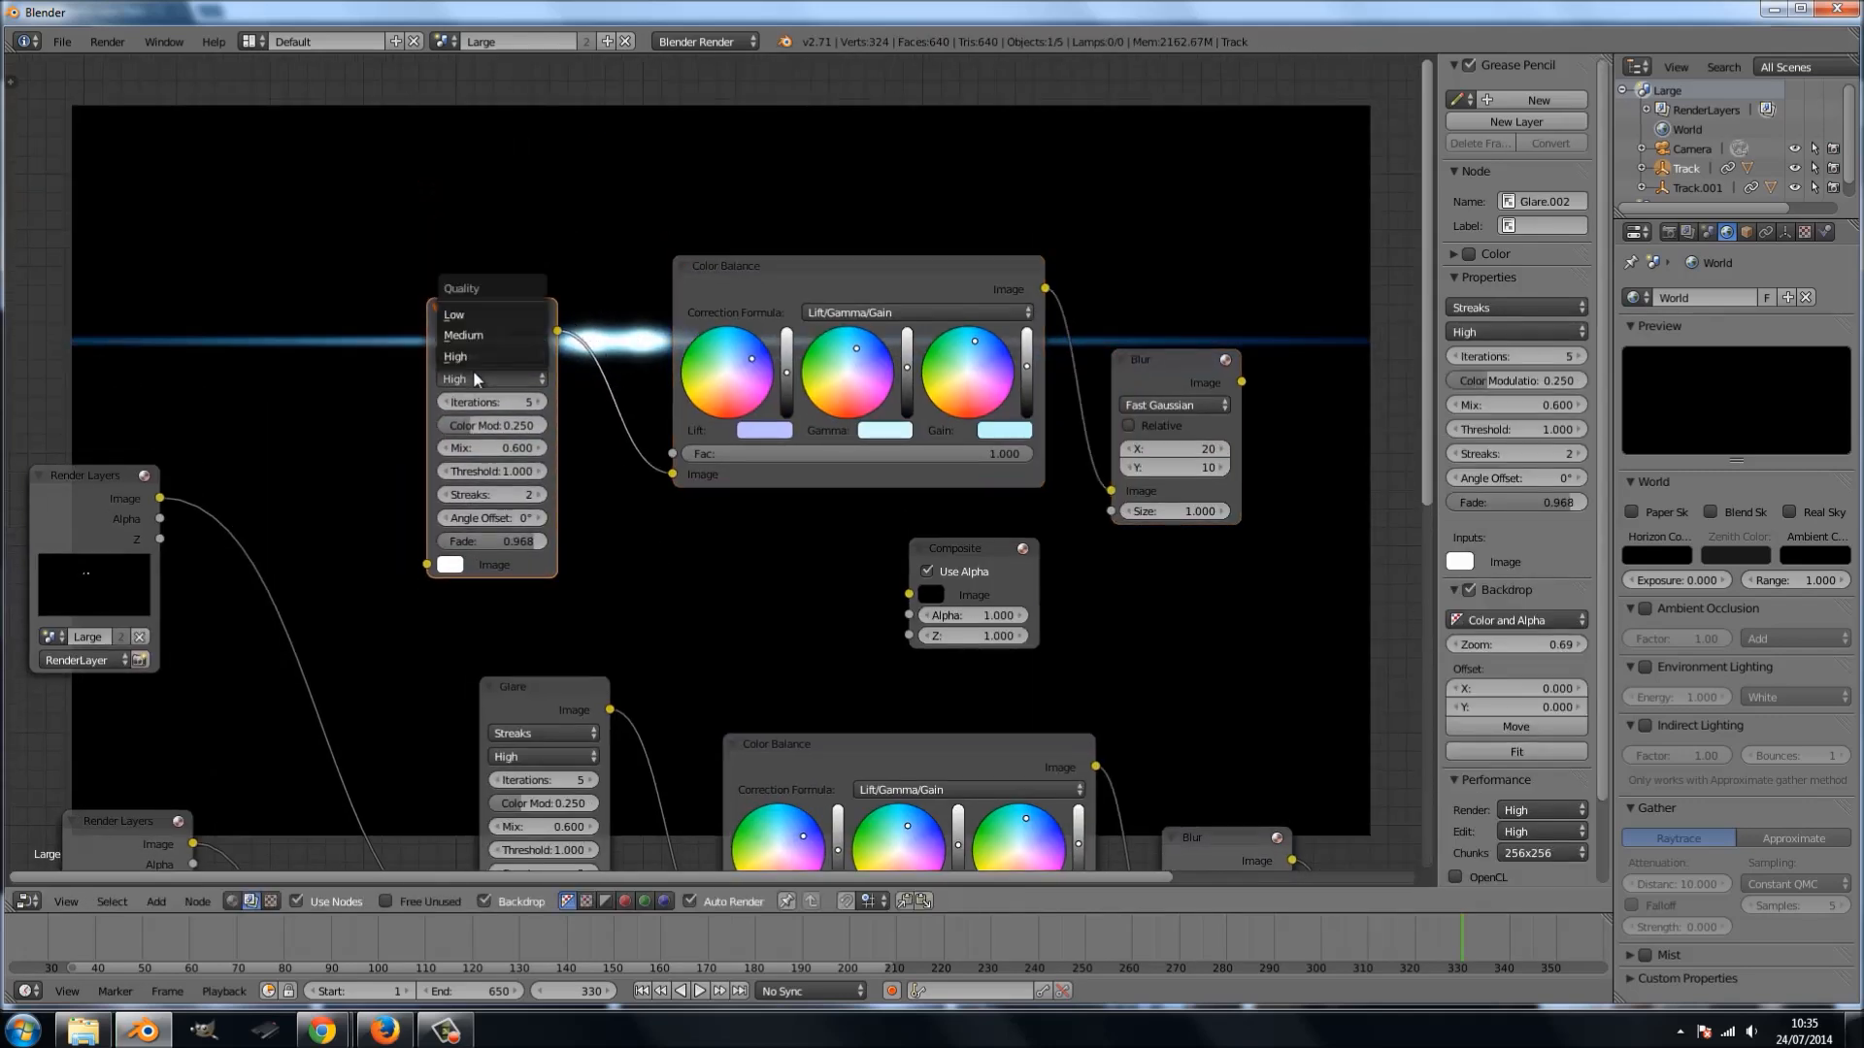
pyautogui.click(480, 356)
pyautogui.click(487, 356)
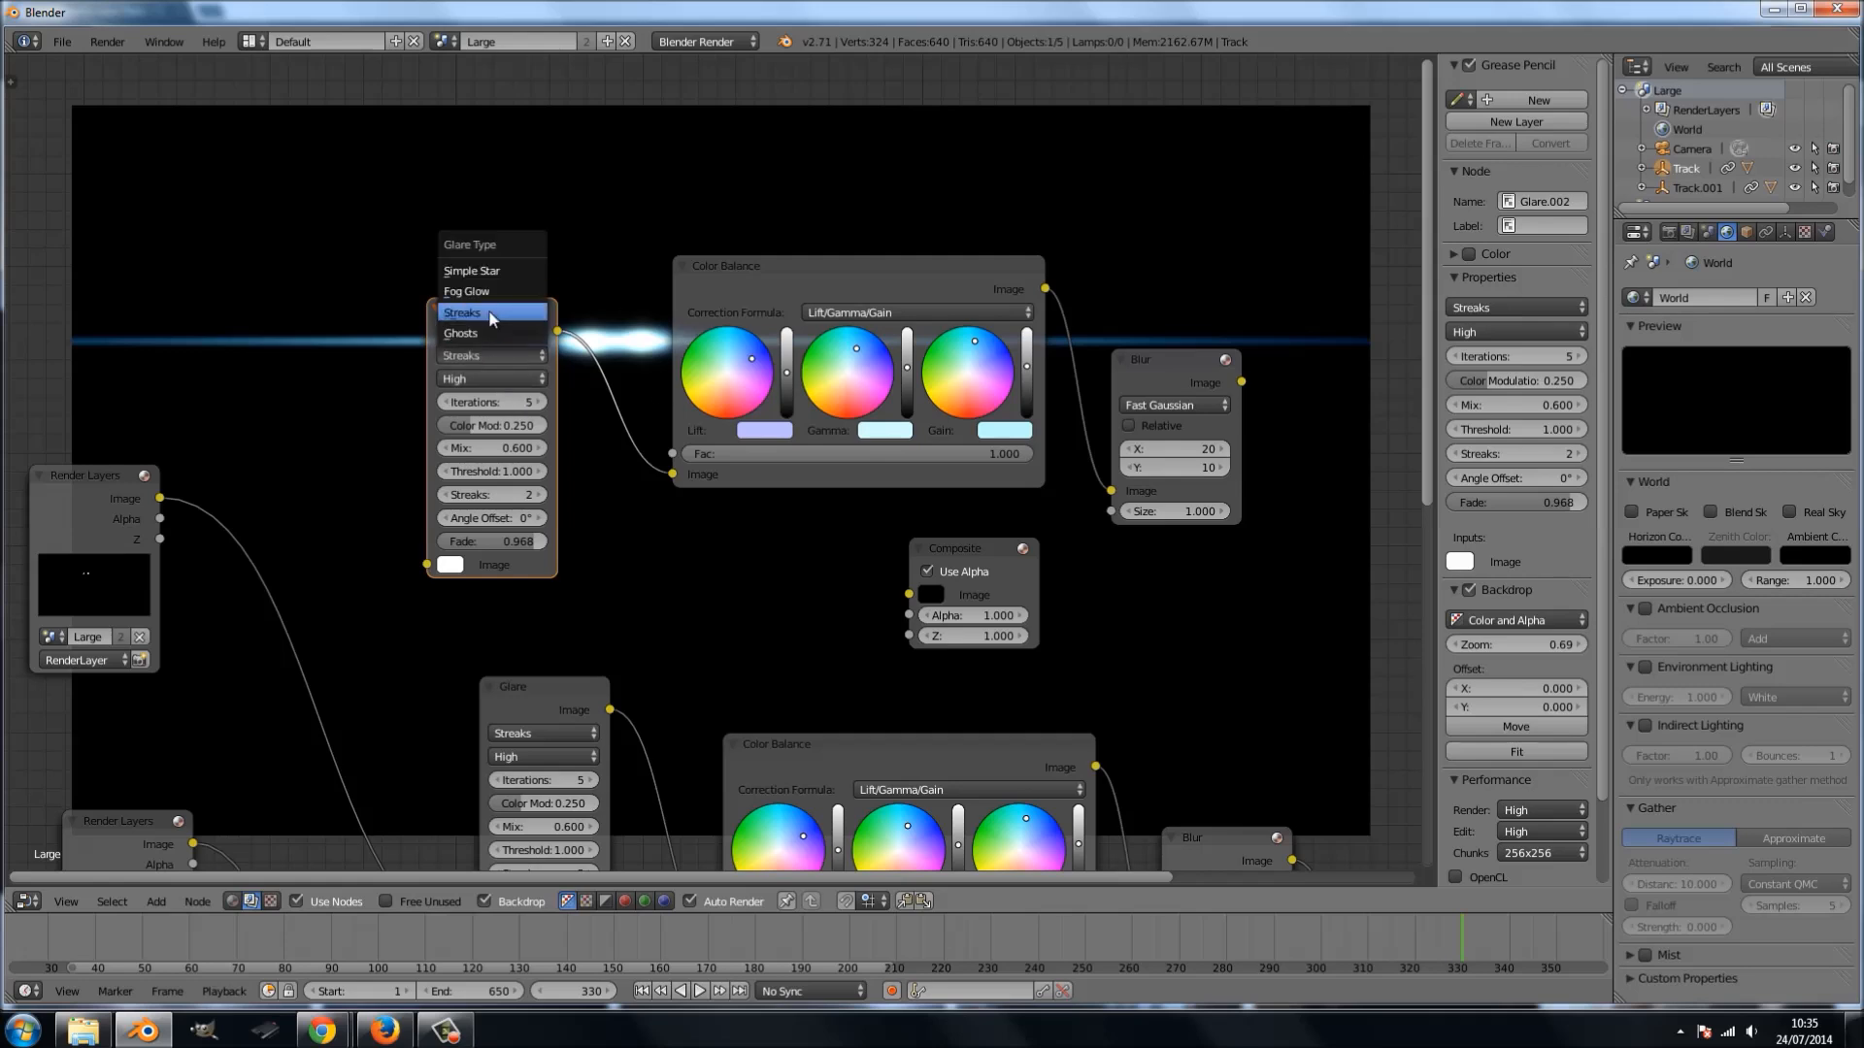
pyautogui.click(498, 291)
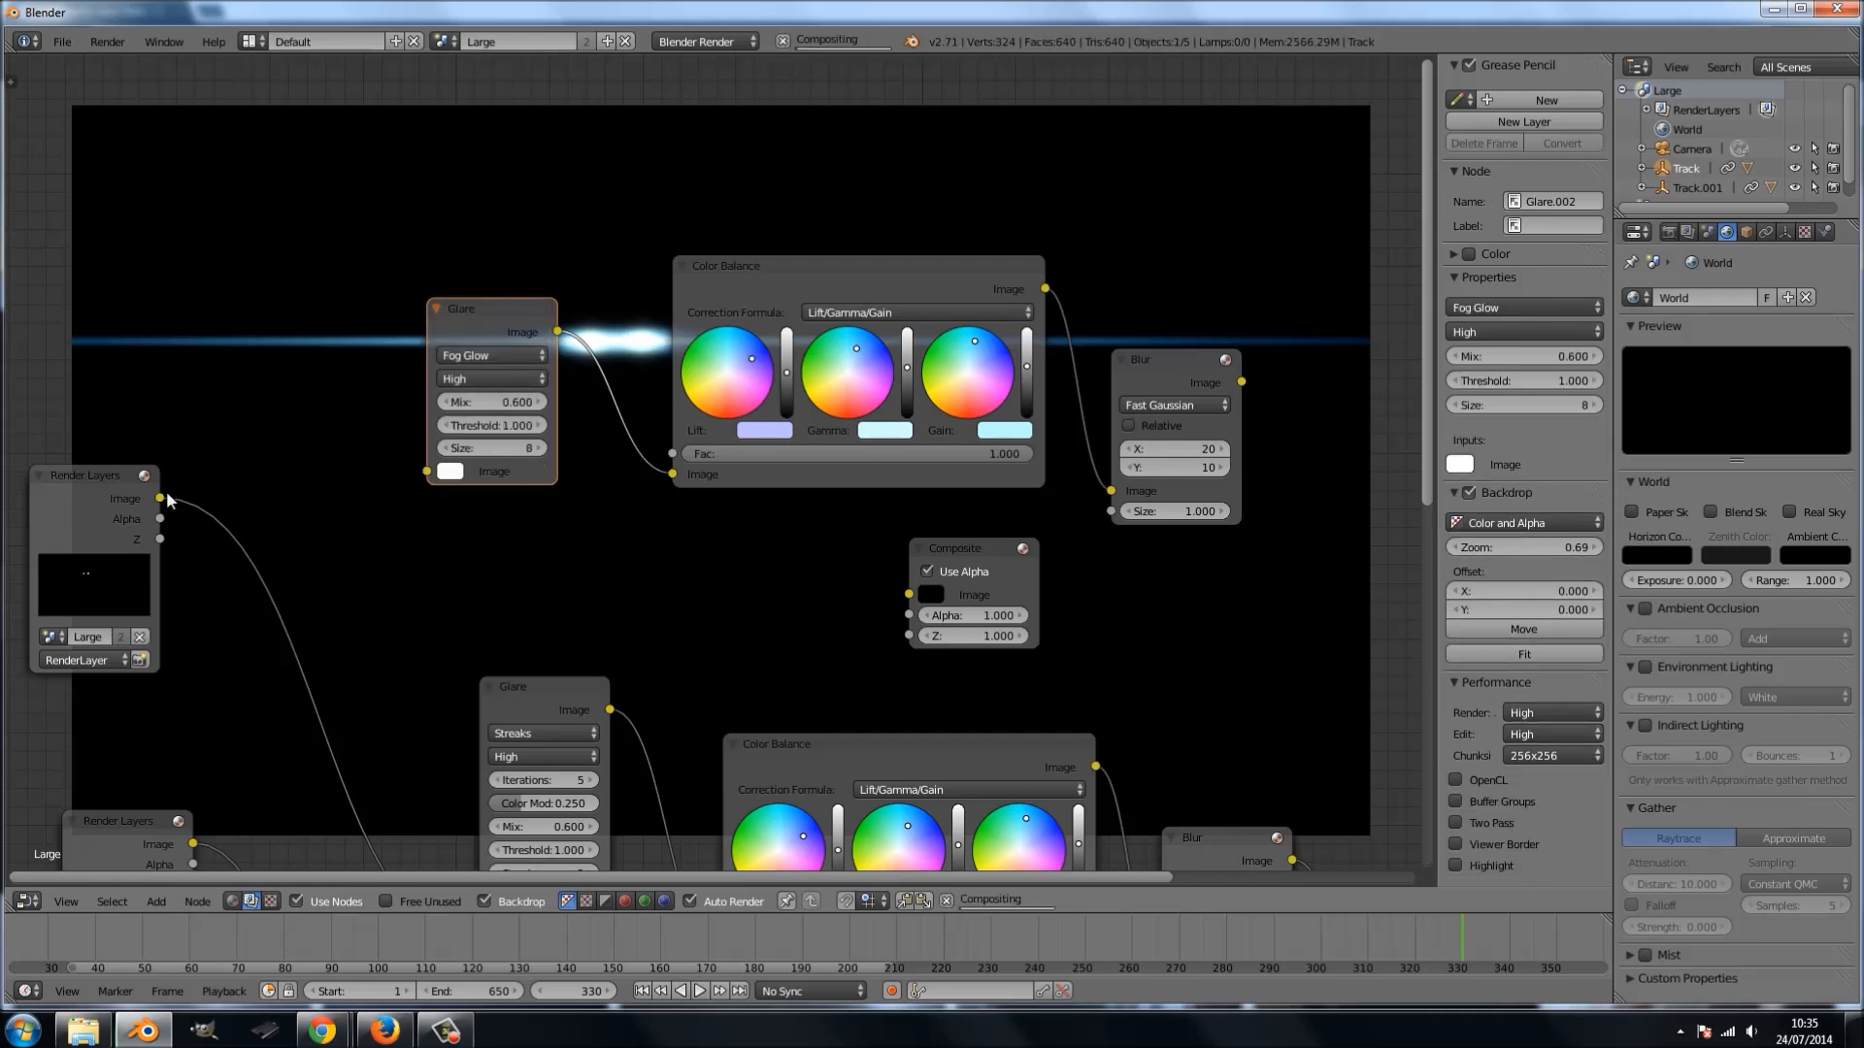
# - Connect the Large Render Layers Image output to the Fog Glow node and tidy the positions of the neighbouring nodes
pyautogui.moveTo(160, 498); pyautogui.dragTo(427, 470)
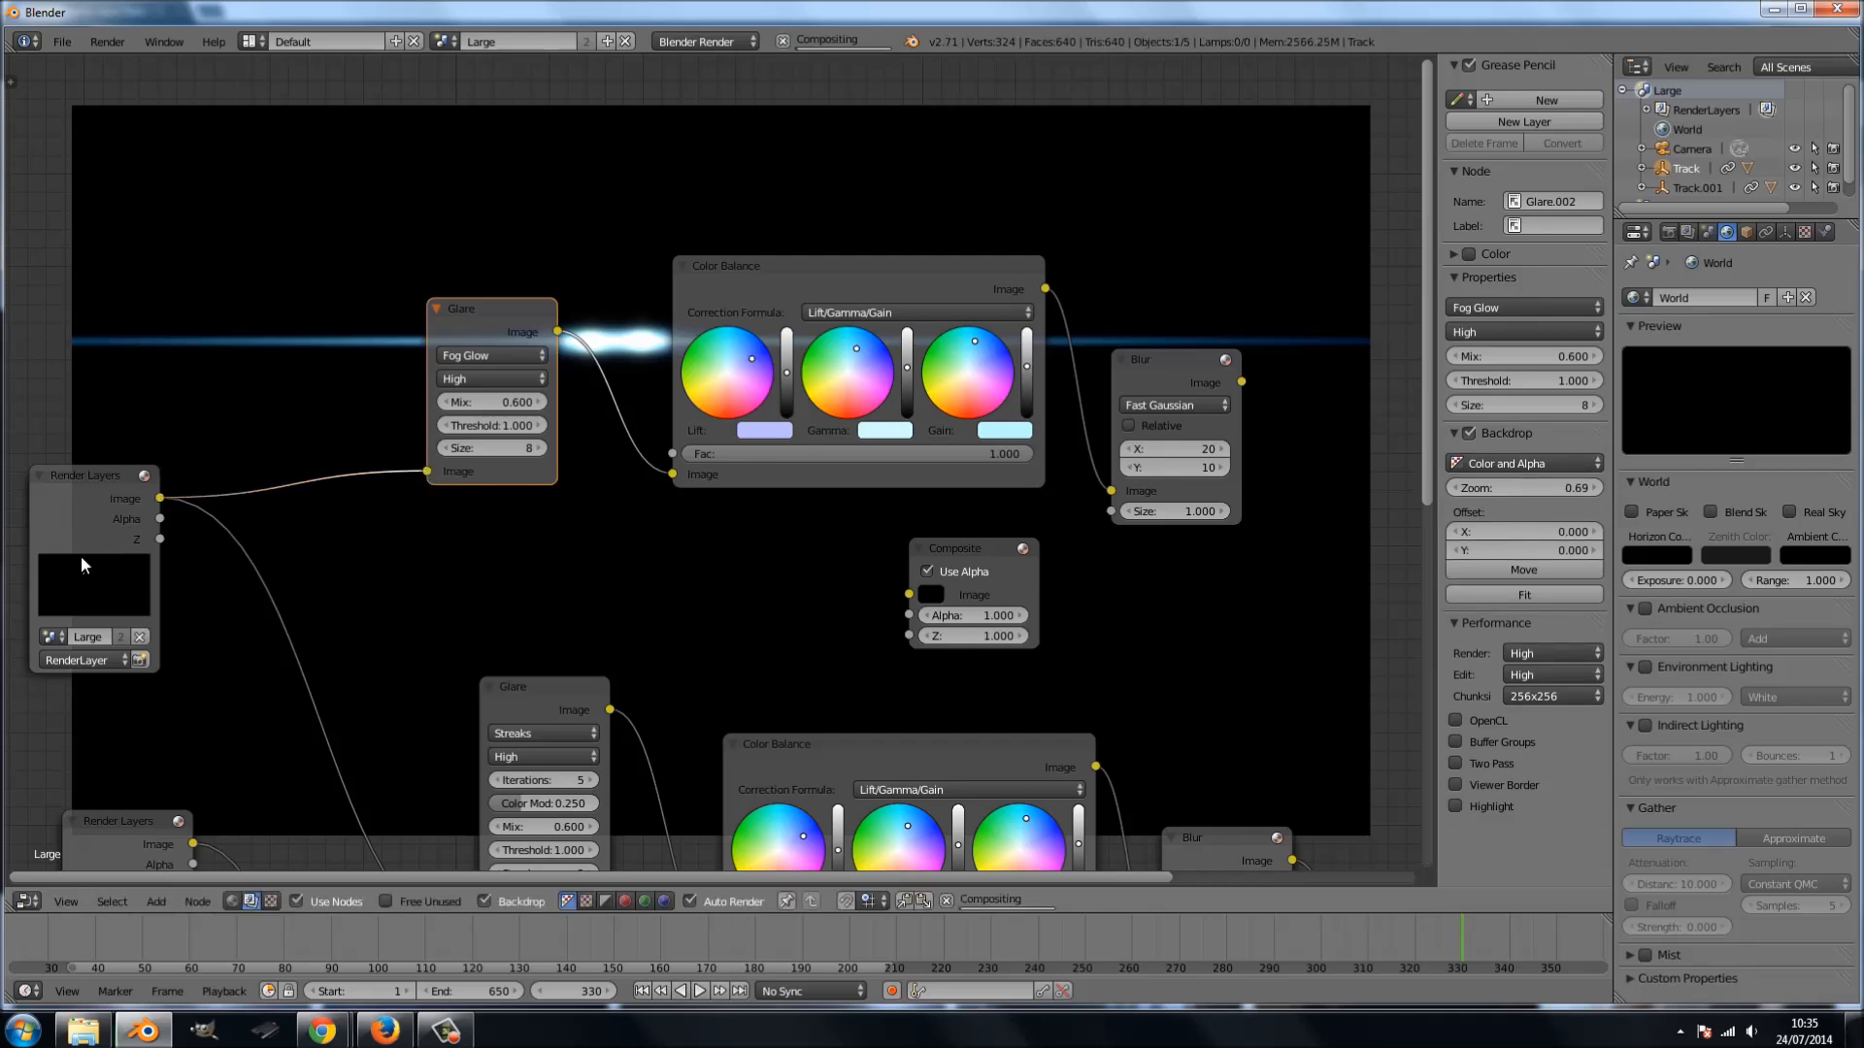
pyautogui.moveTo(102, 497); pyautogui.dragTo(109, 522)
pyautogui.moveTo(469, 331); pyautogui.dragTo(457, 404)
pyautogui.moveTo(713, 284); pyautogui.dragTo(631, 297)
# - Move the Viewer node farther away from the Add node to make room between them, keeping Use Alpha enabled
pyautogui.scroll(-1, 1086, 598)
pyautogui.moveTo(1086, 598); pyautogui.dragTo(716, 573, button='middle')
pyautogui.scroll(-1, 741, 657)
pyautogui.moveTo(741, 657); pyautogui.dragTo(700, 658, button='middle')
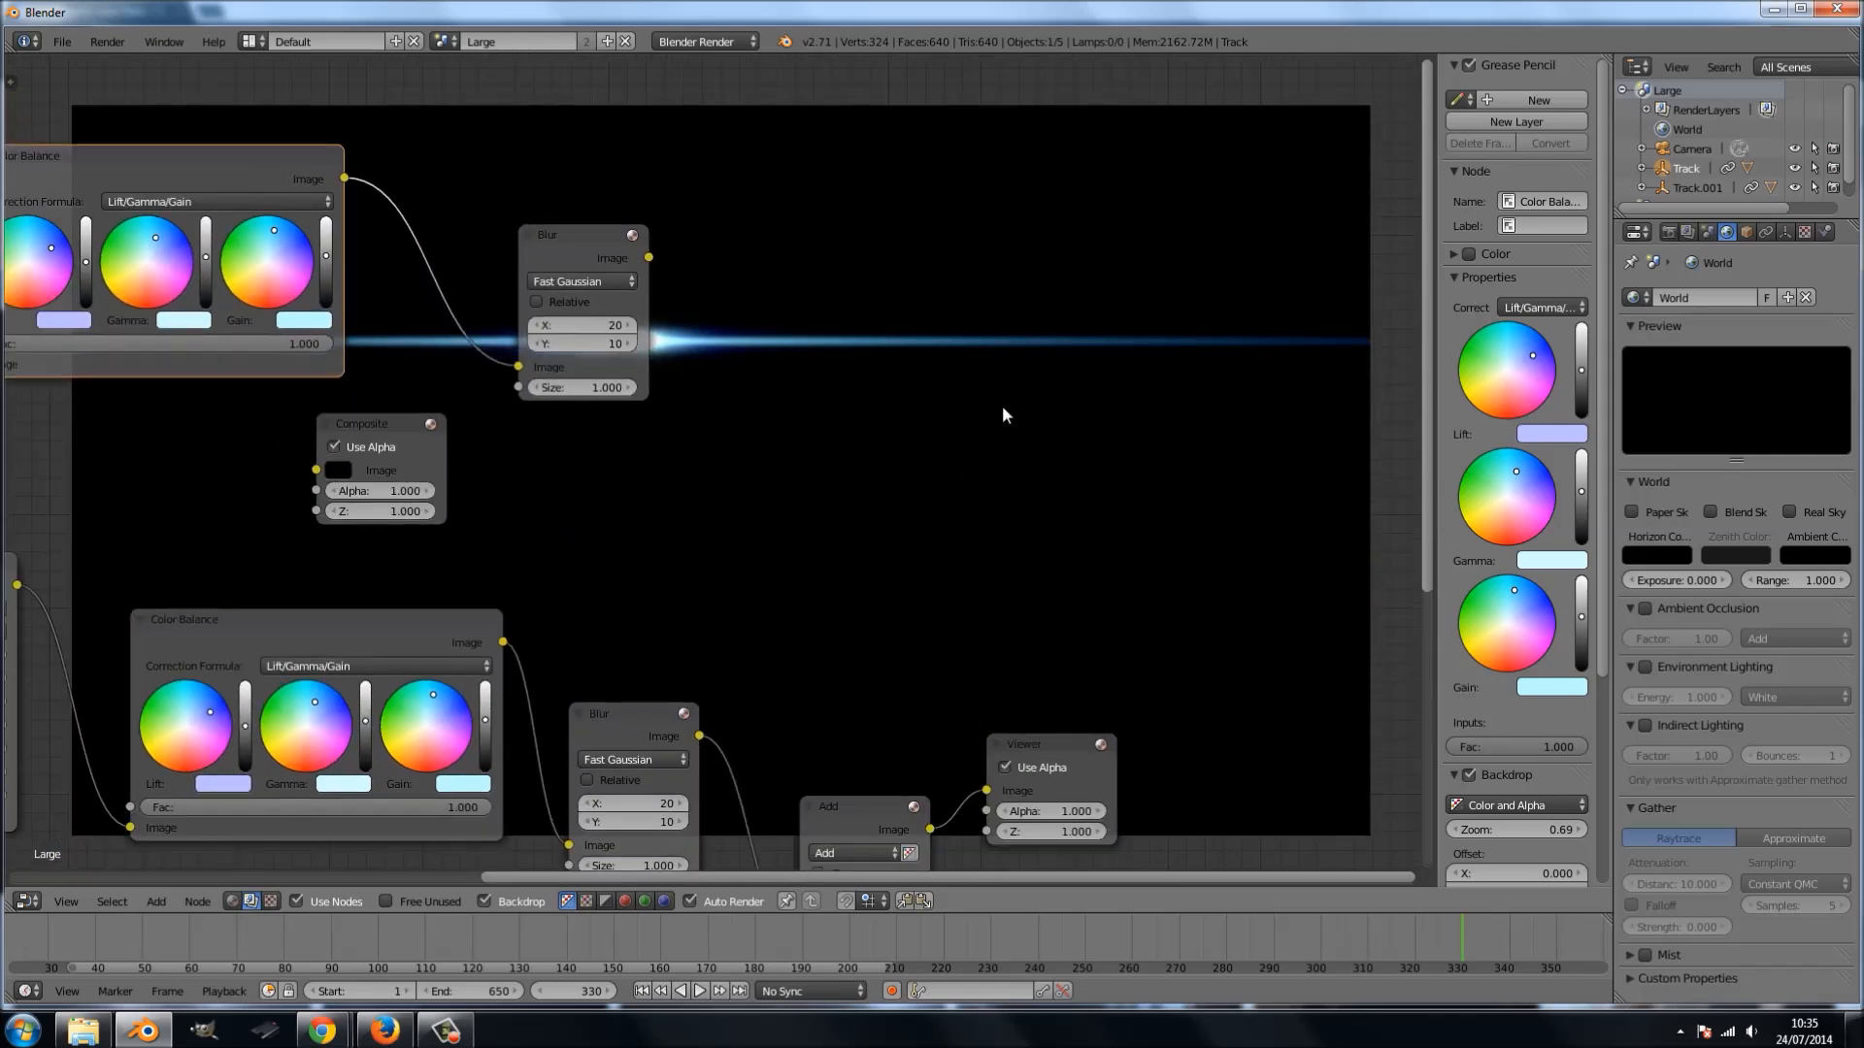
pyautogui.moveTo(774, 691); pyautogui.dragTo(759, 625, button='middle')
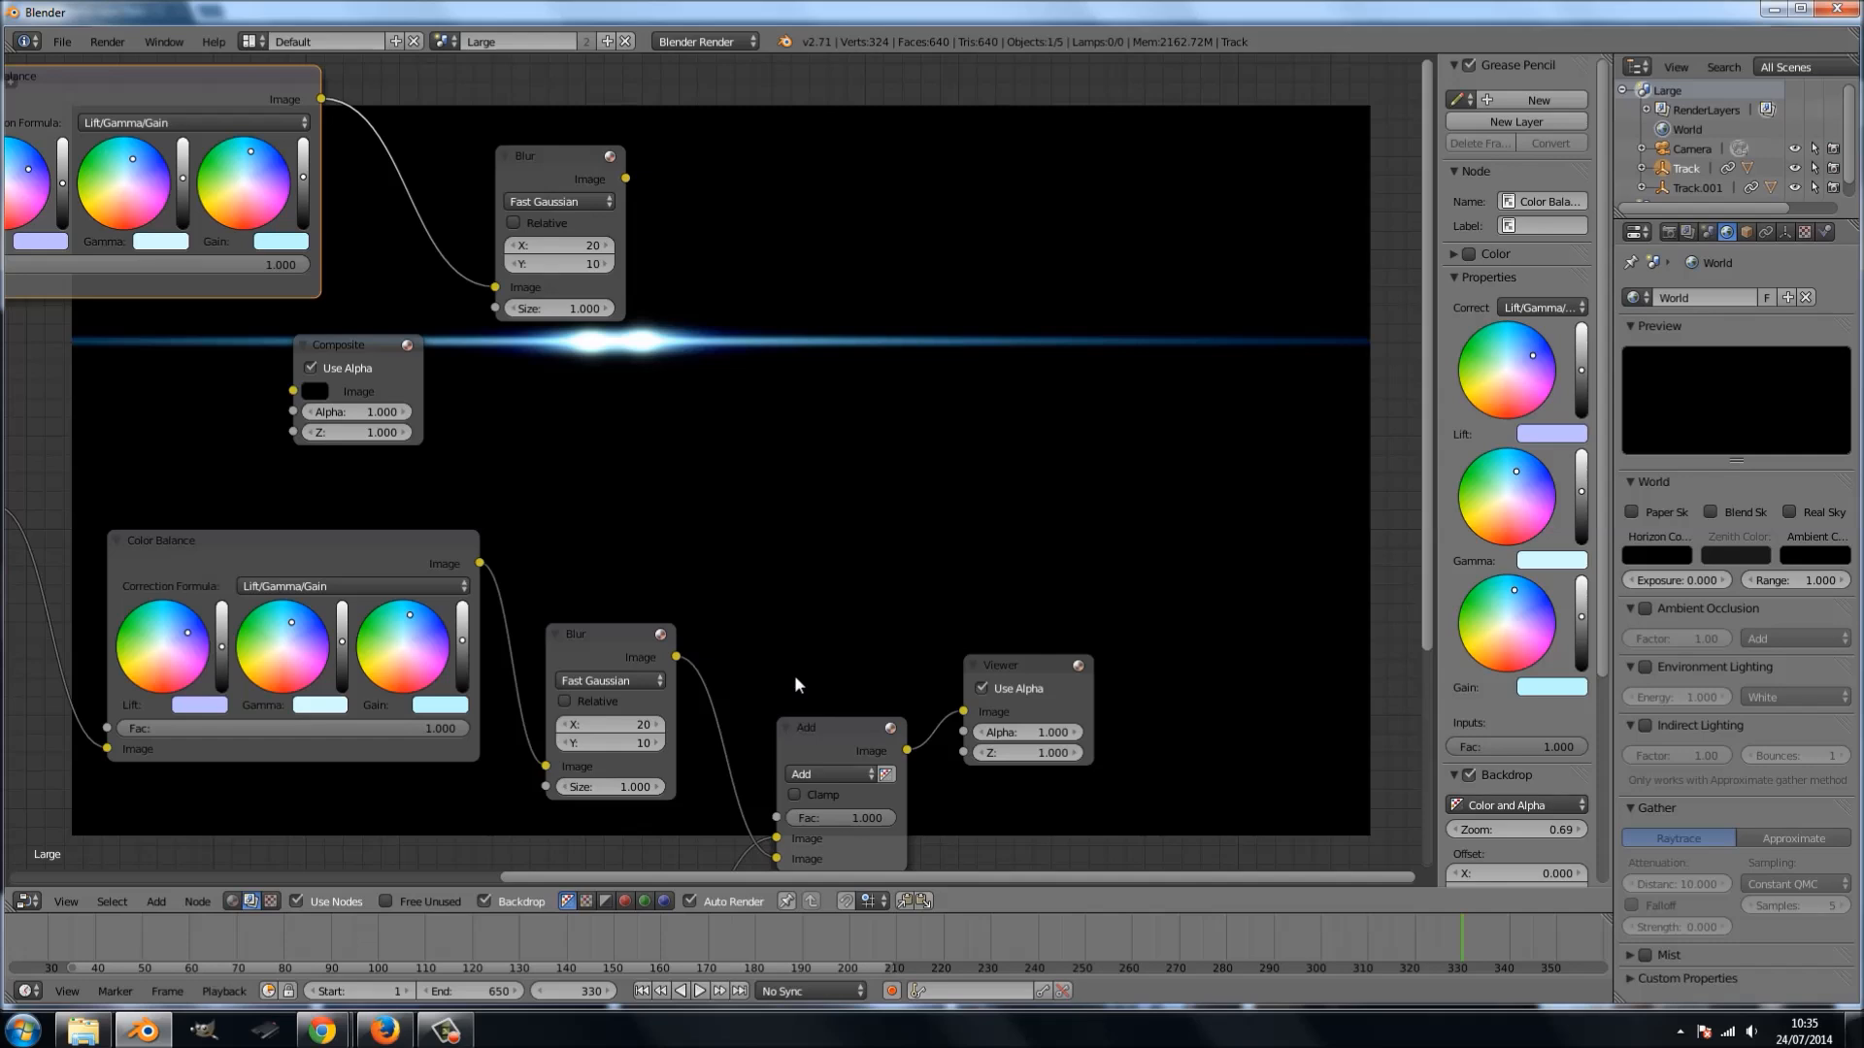
pyautogui.click(817, 733)
pyautogui.click(1052, 684)
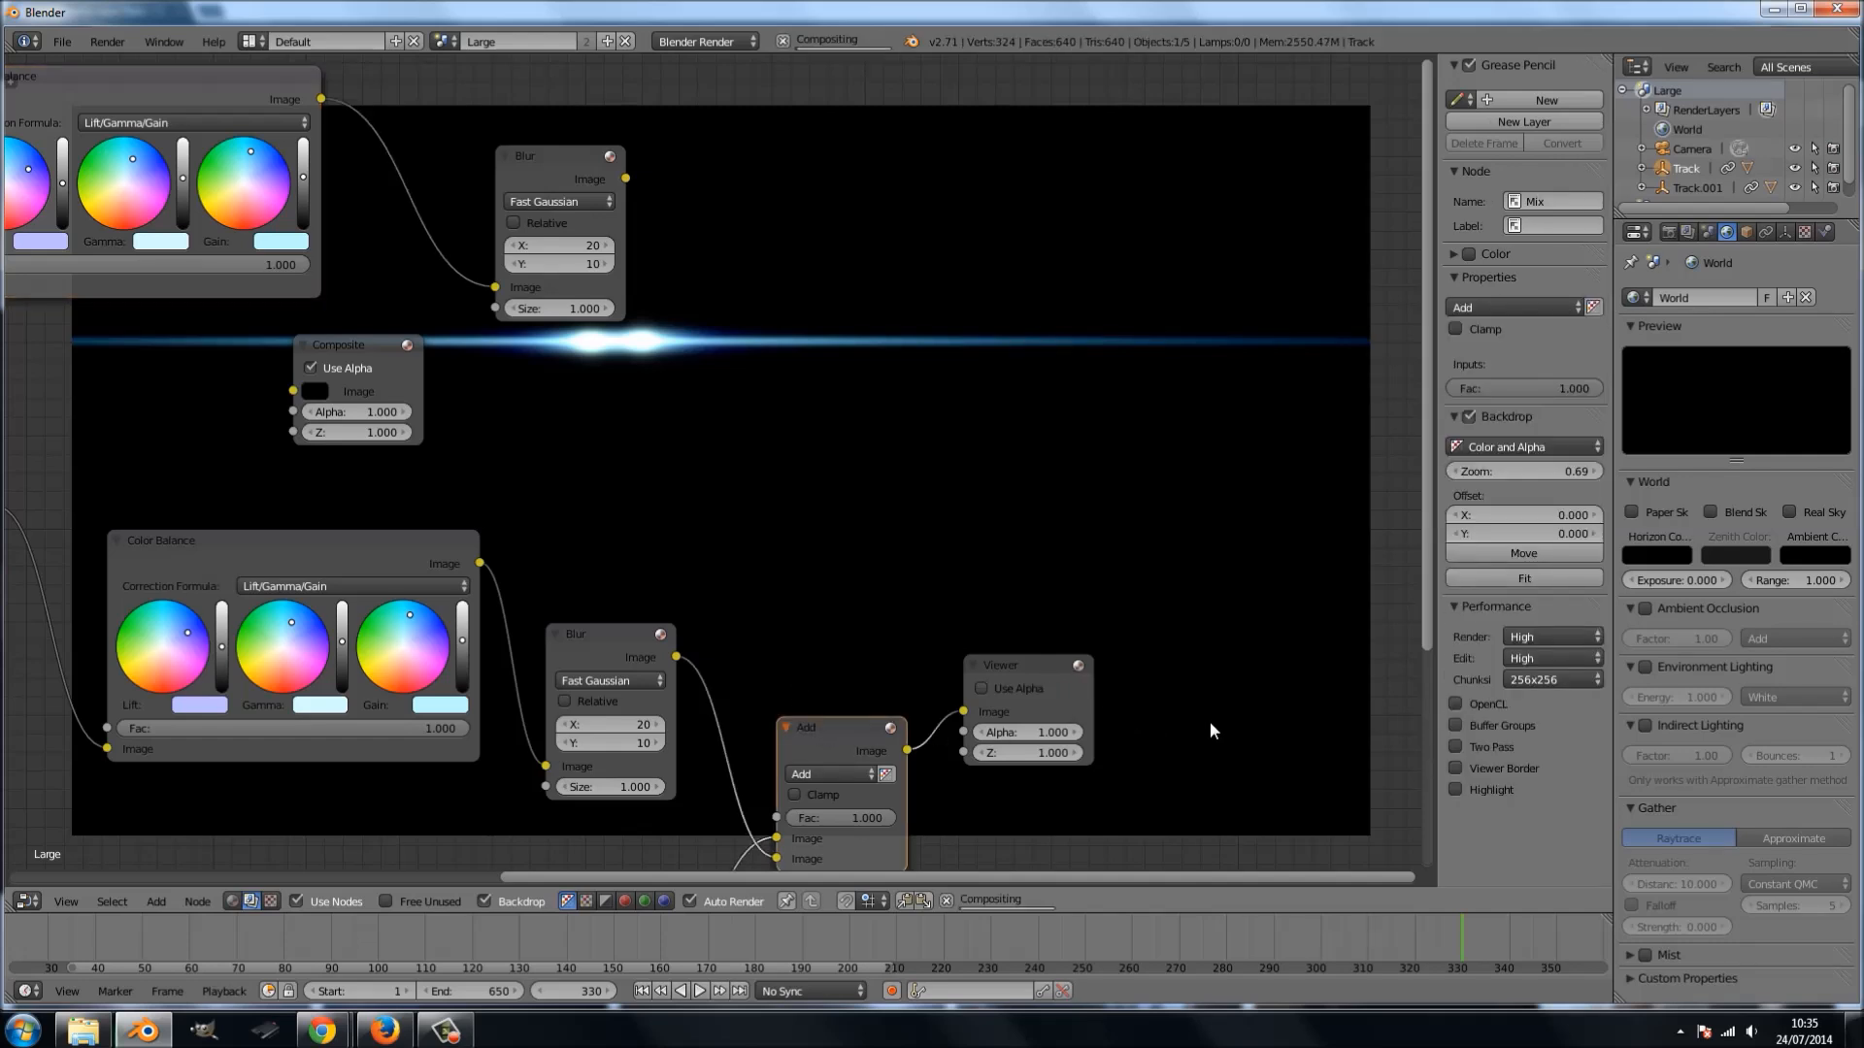
pyautogui.click(1009, 681)
pyautogui.moveTo(1015, 668); pyautogui.dragTo(1313, 673)
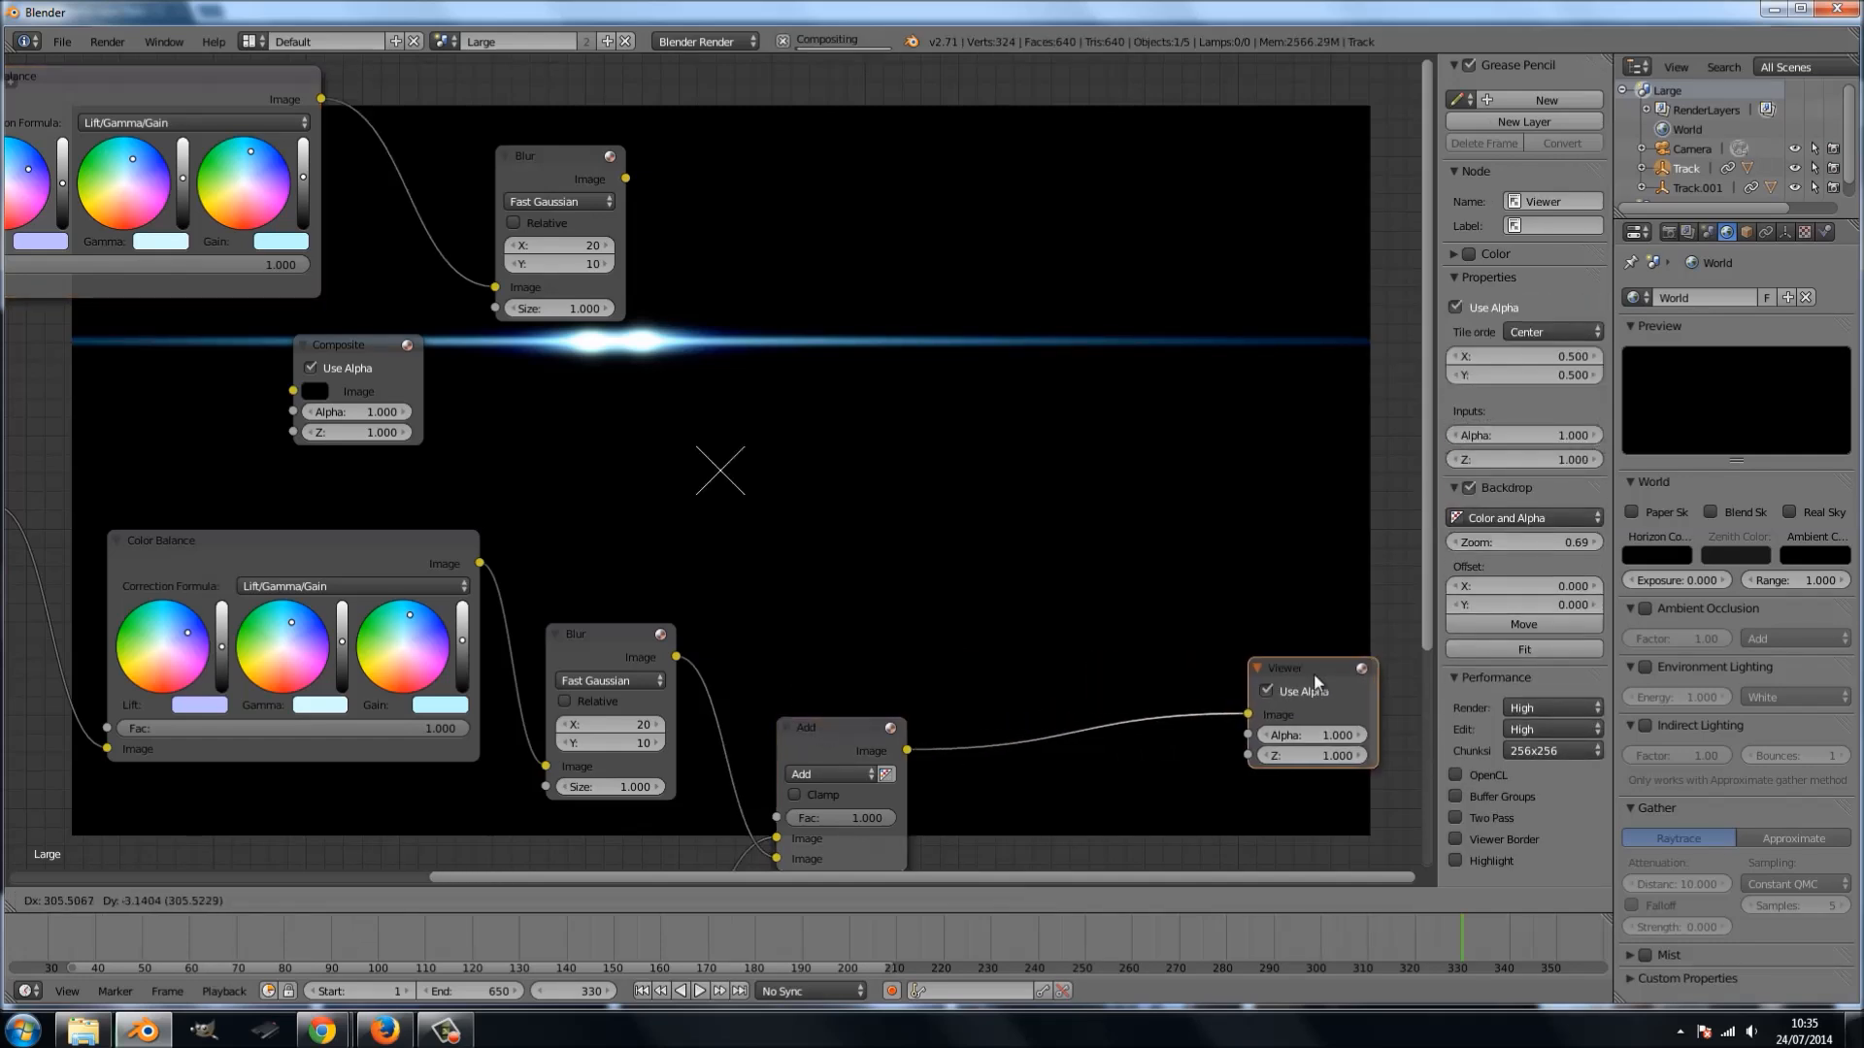
pyautogui.hotkey('shift', 'd')
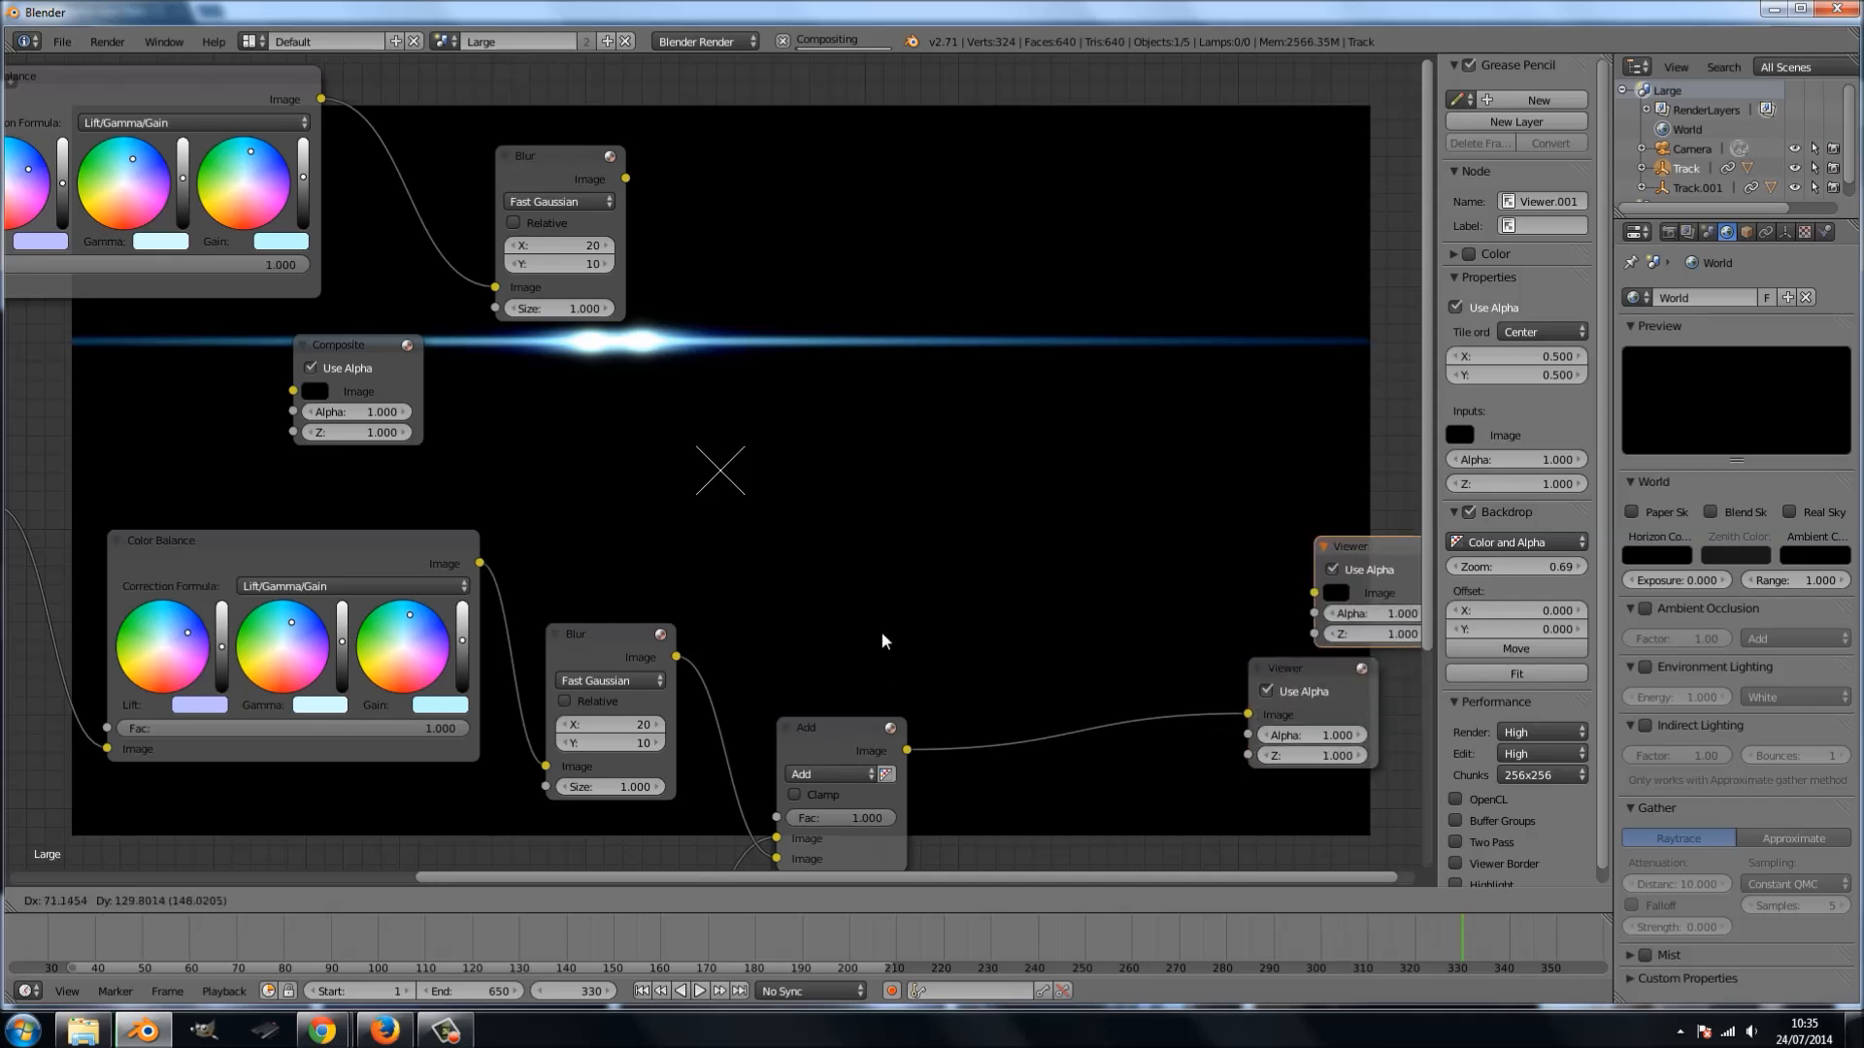
pyautogui.click(882, 631)
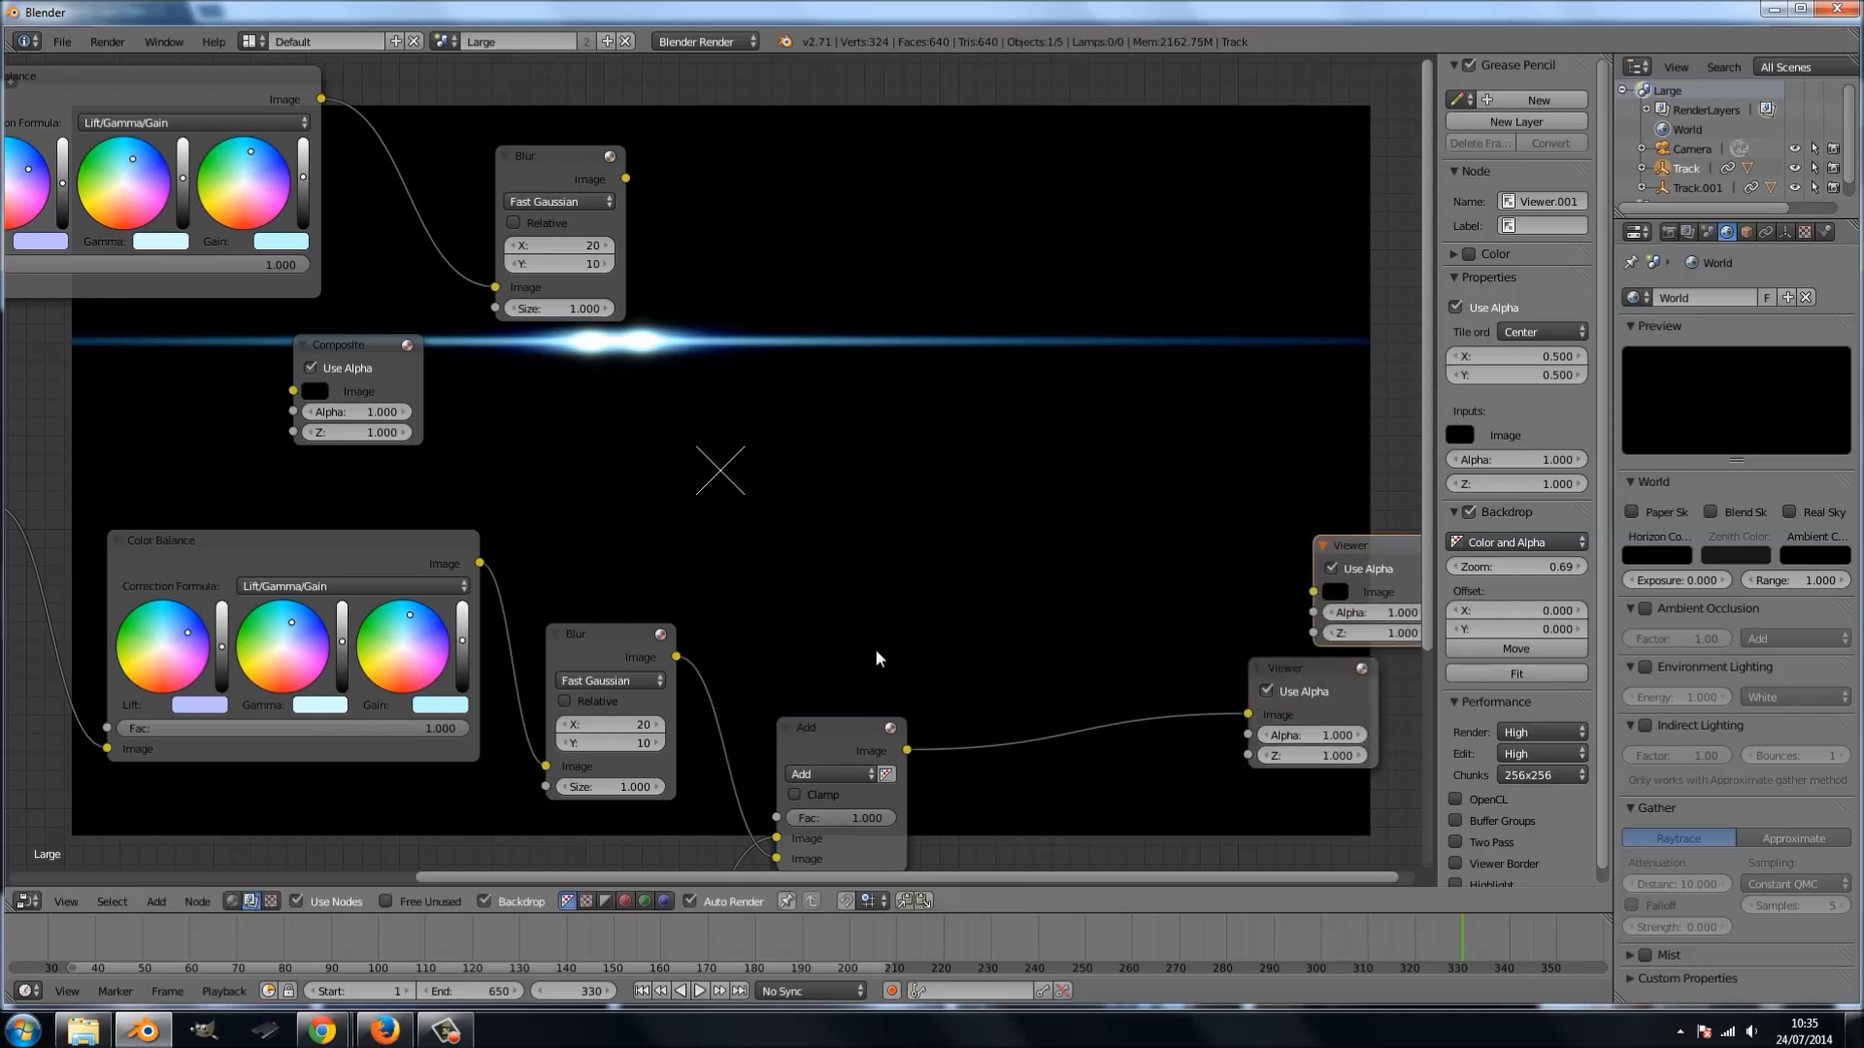
pyautogui.press('x')
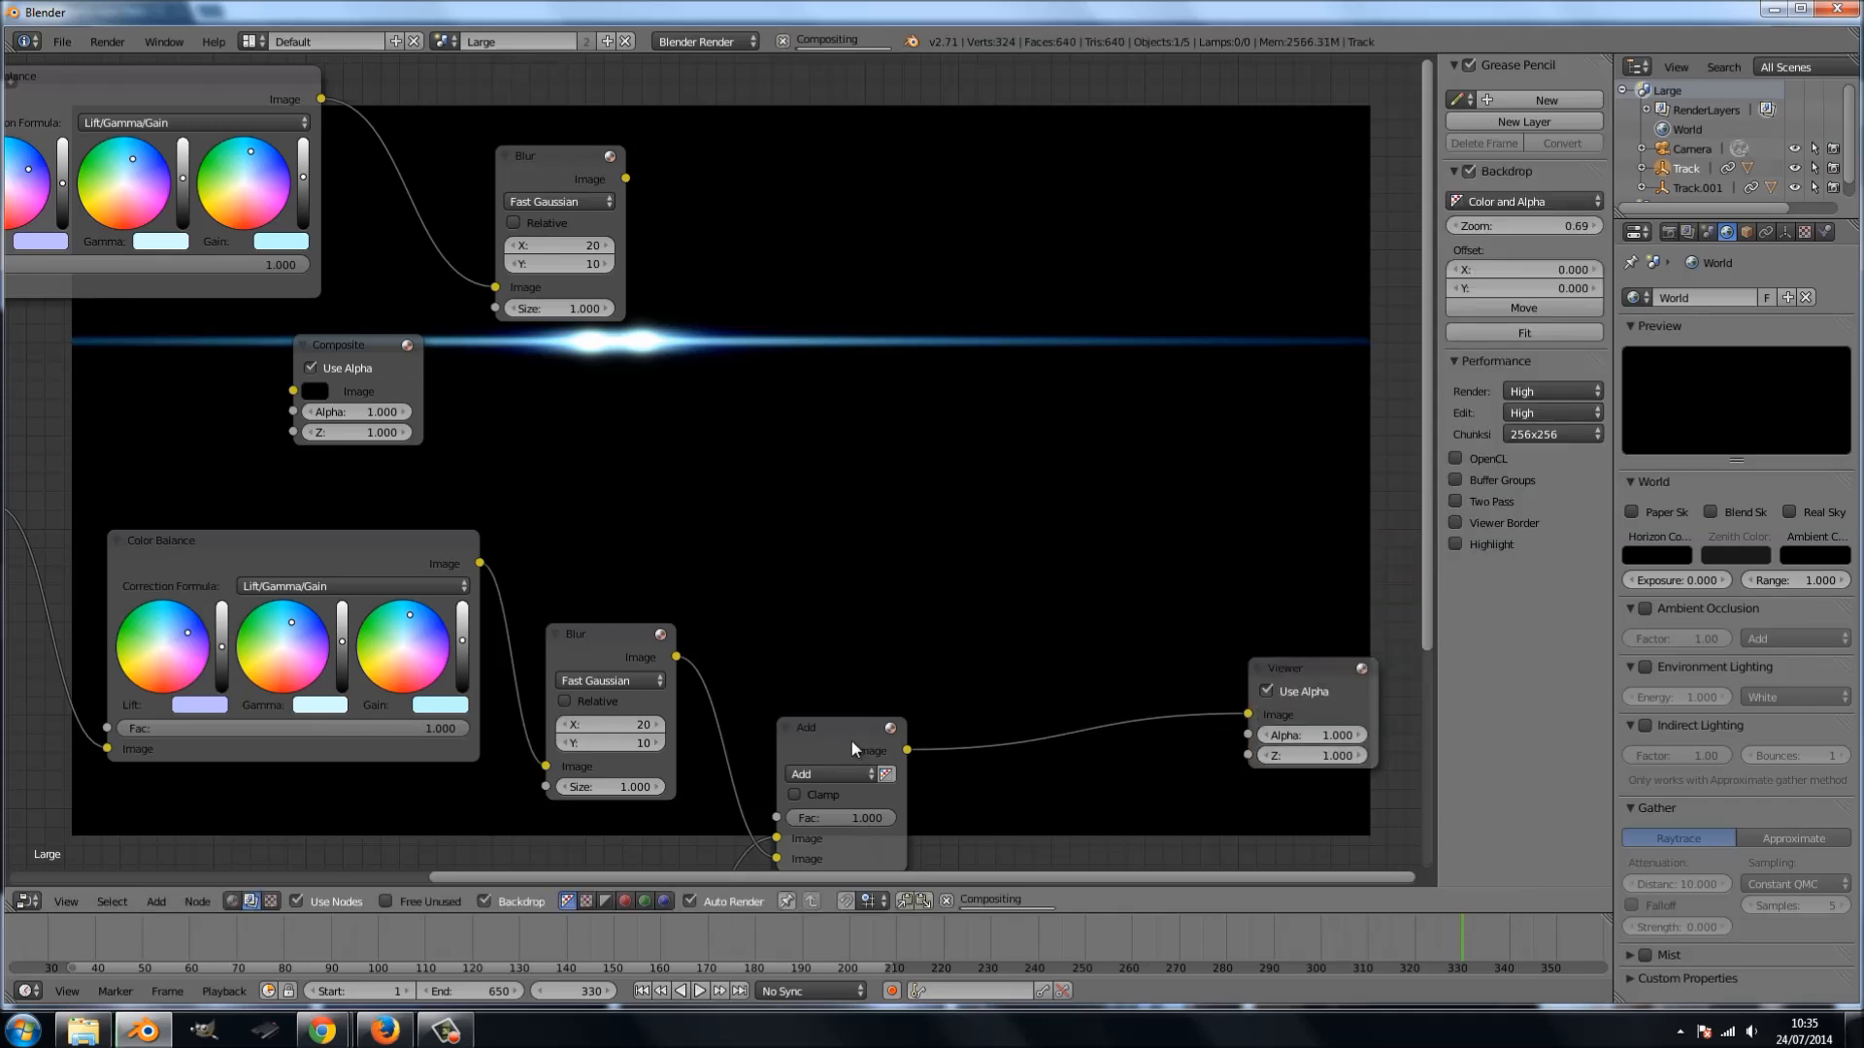
# - Insert a copy of the Add node before the Viewer and connect the Fog Glow chain's Blur output to its second Image input
pyautogui.click(808, 744)
pyautogui.hotkey('shift', 'd')
pyautogui.click(1017, 678)
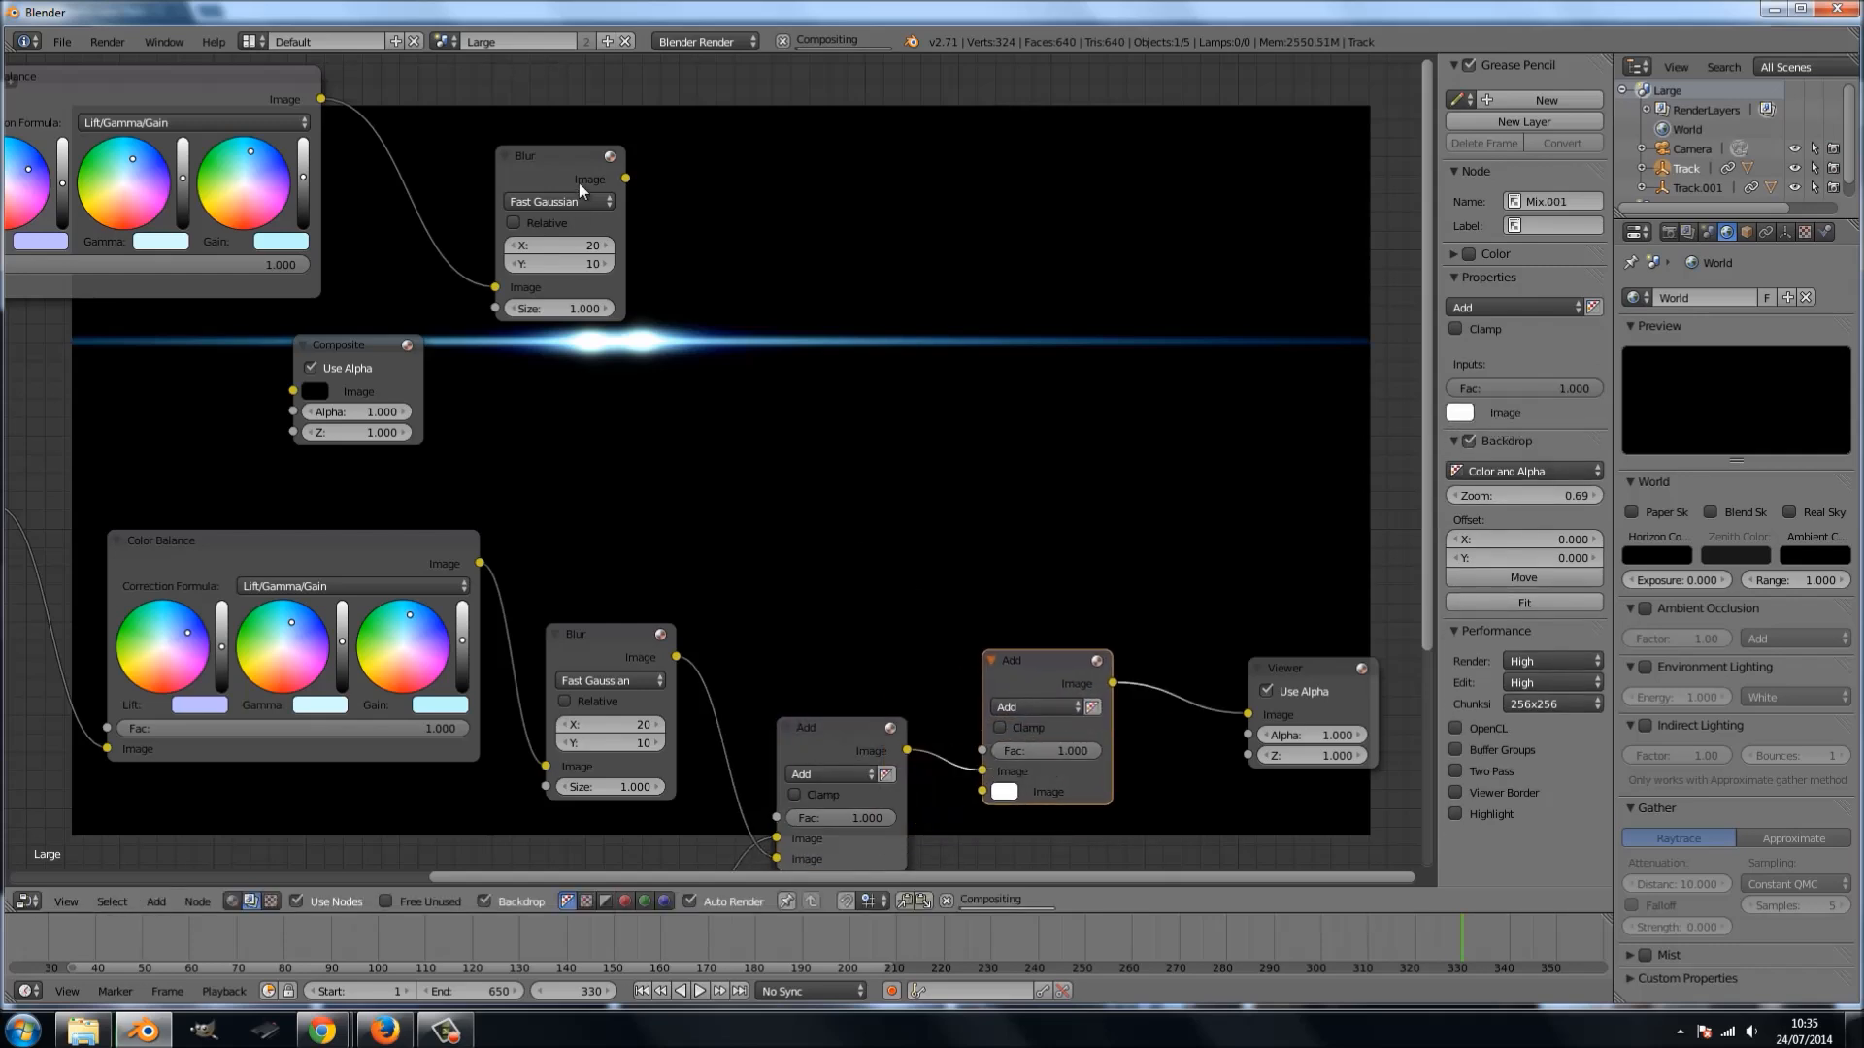
pyautogui.moveTo(628, 179); pyautogui.dragTo(661, 118)
pyautogui.moveTo(1056, 602); pyautogui.dragTo(1035, 545)
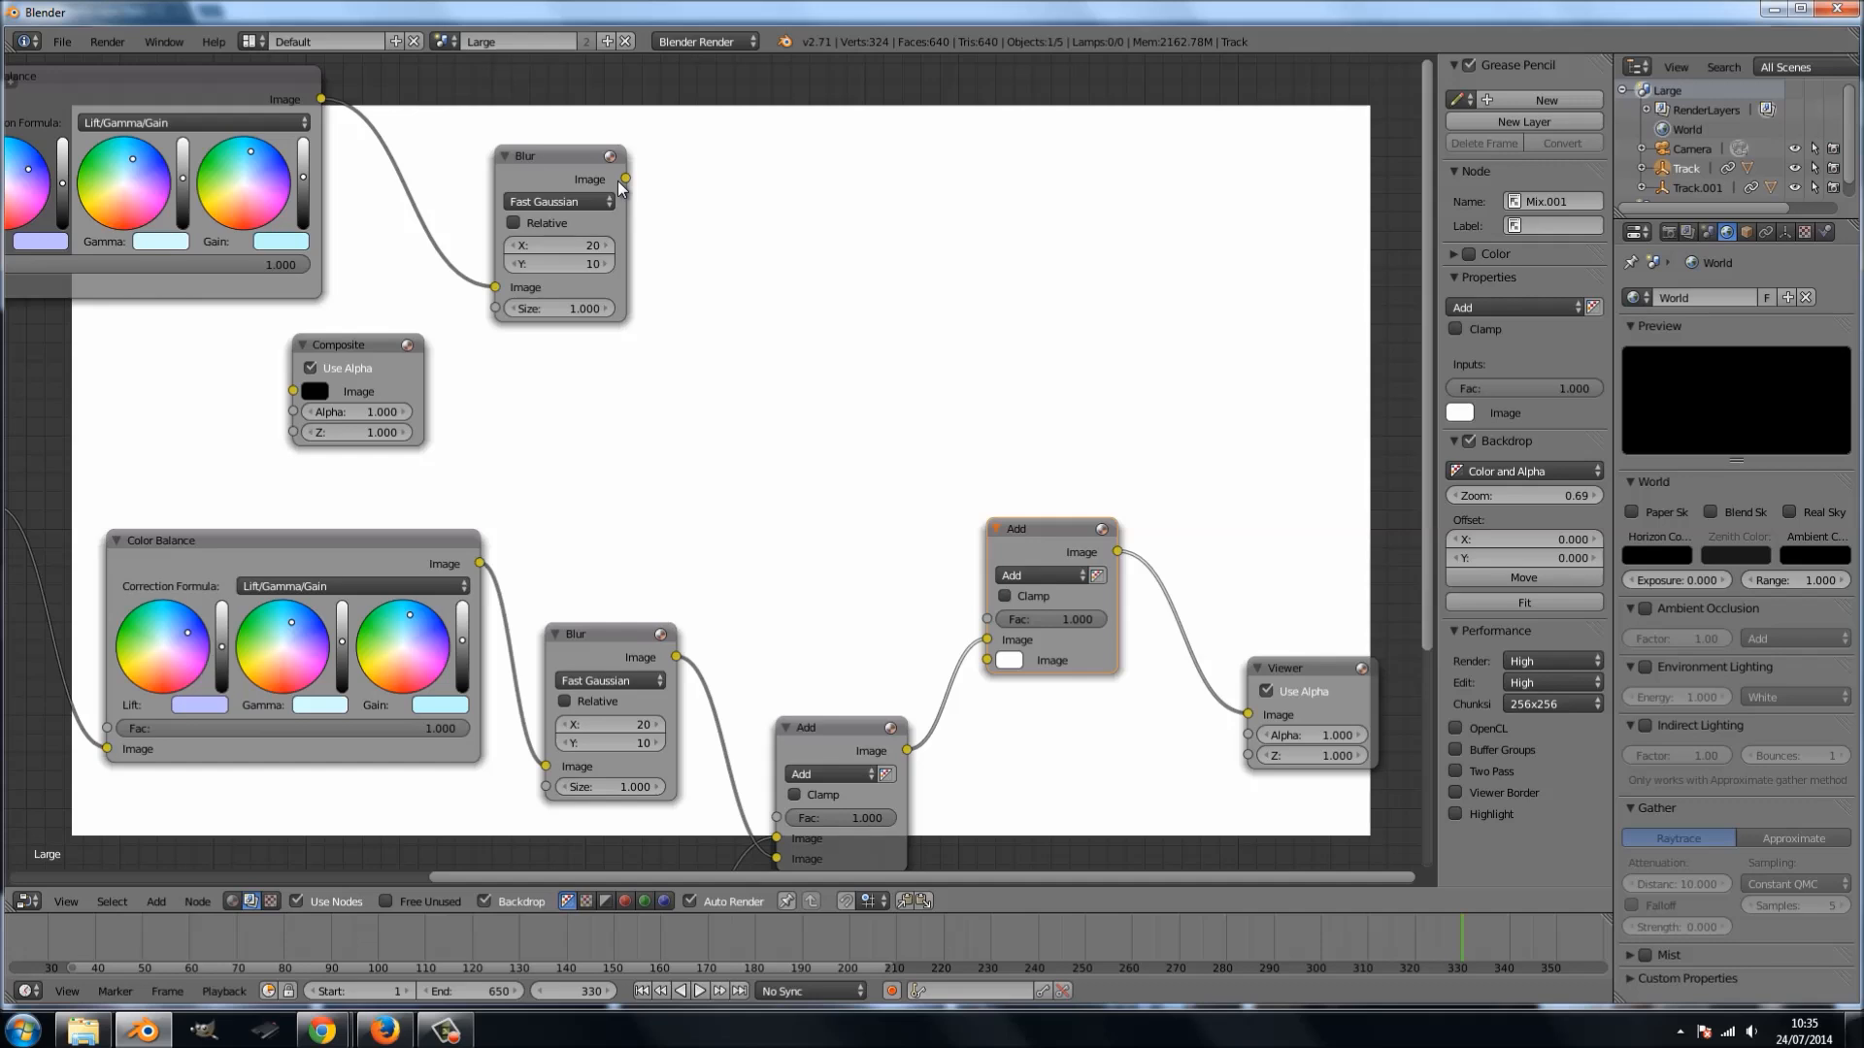
pyautogui.moveTo(626, 179); pyautogui.dragTo(988, 660)
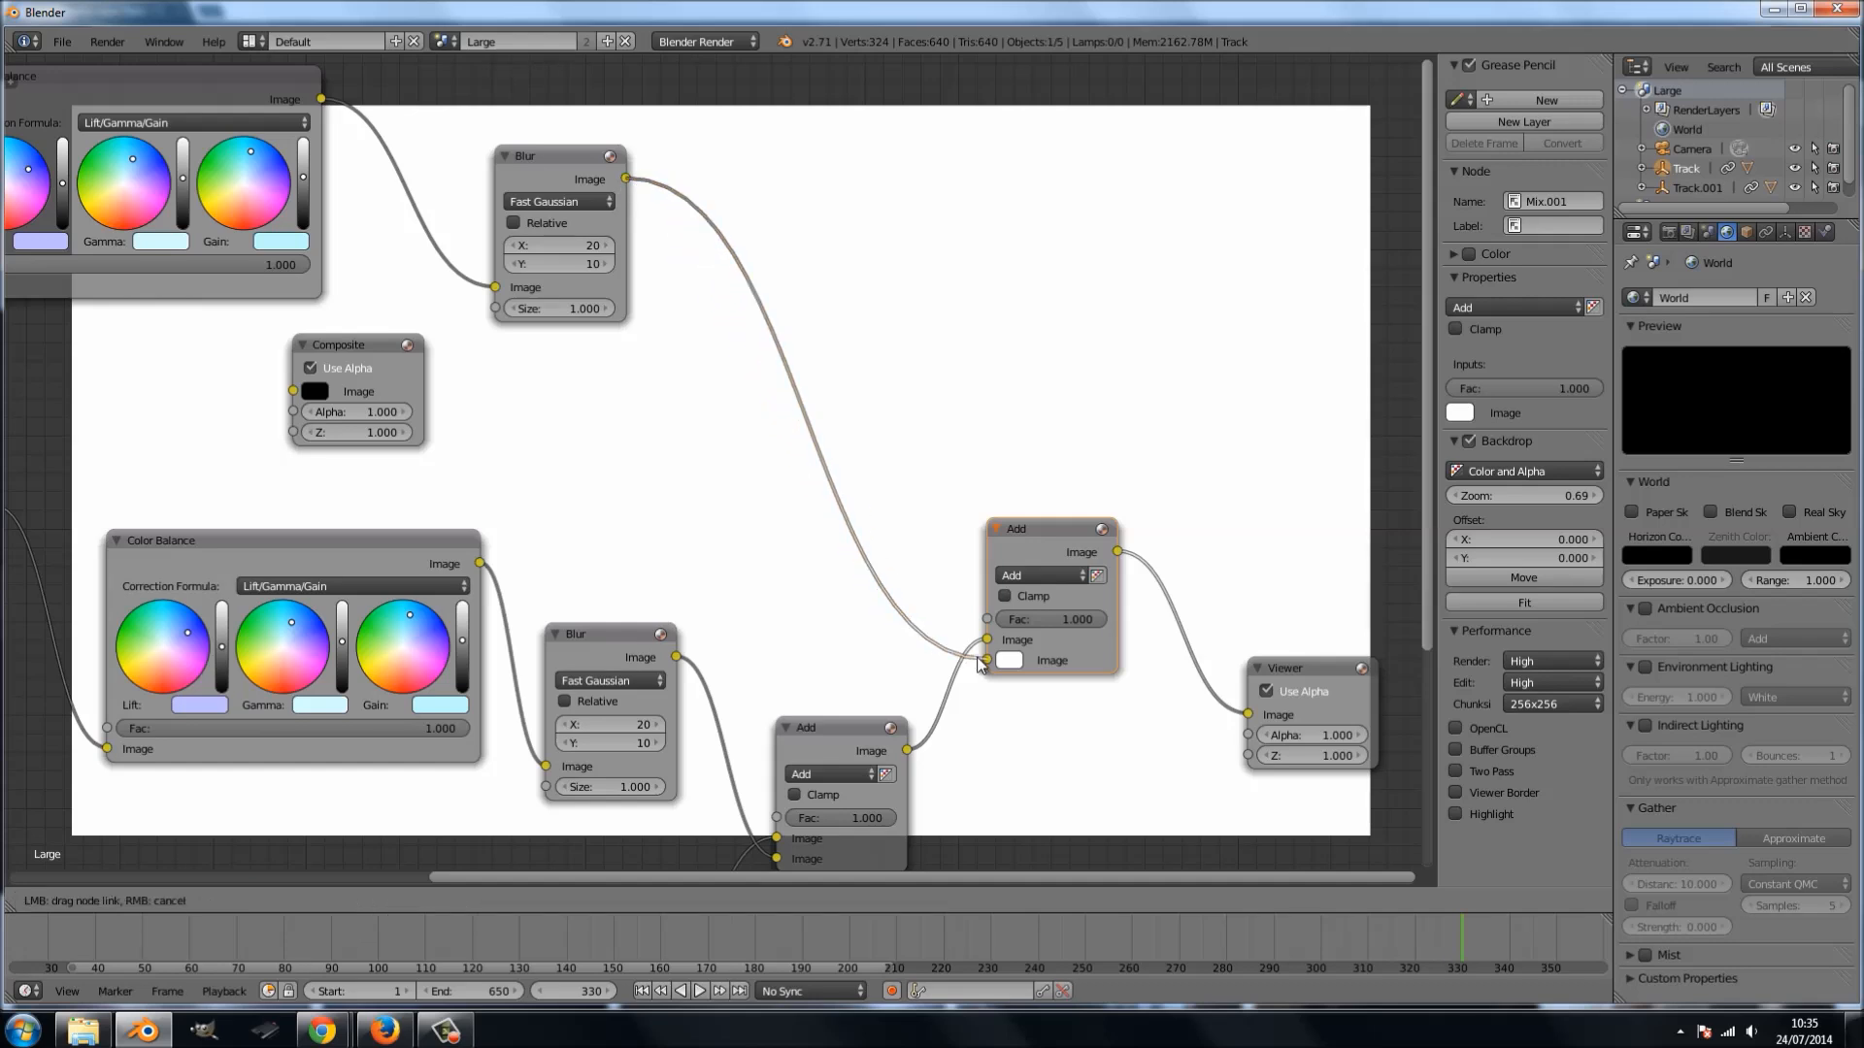
# - Set the Fog Glow chain's Blur size to X 50 and Y 50
pyautogui.scroll(-1, 819, 508)
pyautogui.moveTo(642, 475); pyautogui.dragTo(846, 632, button='middle')
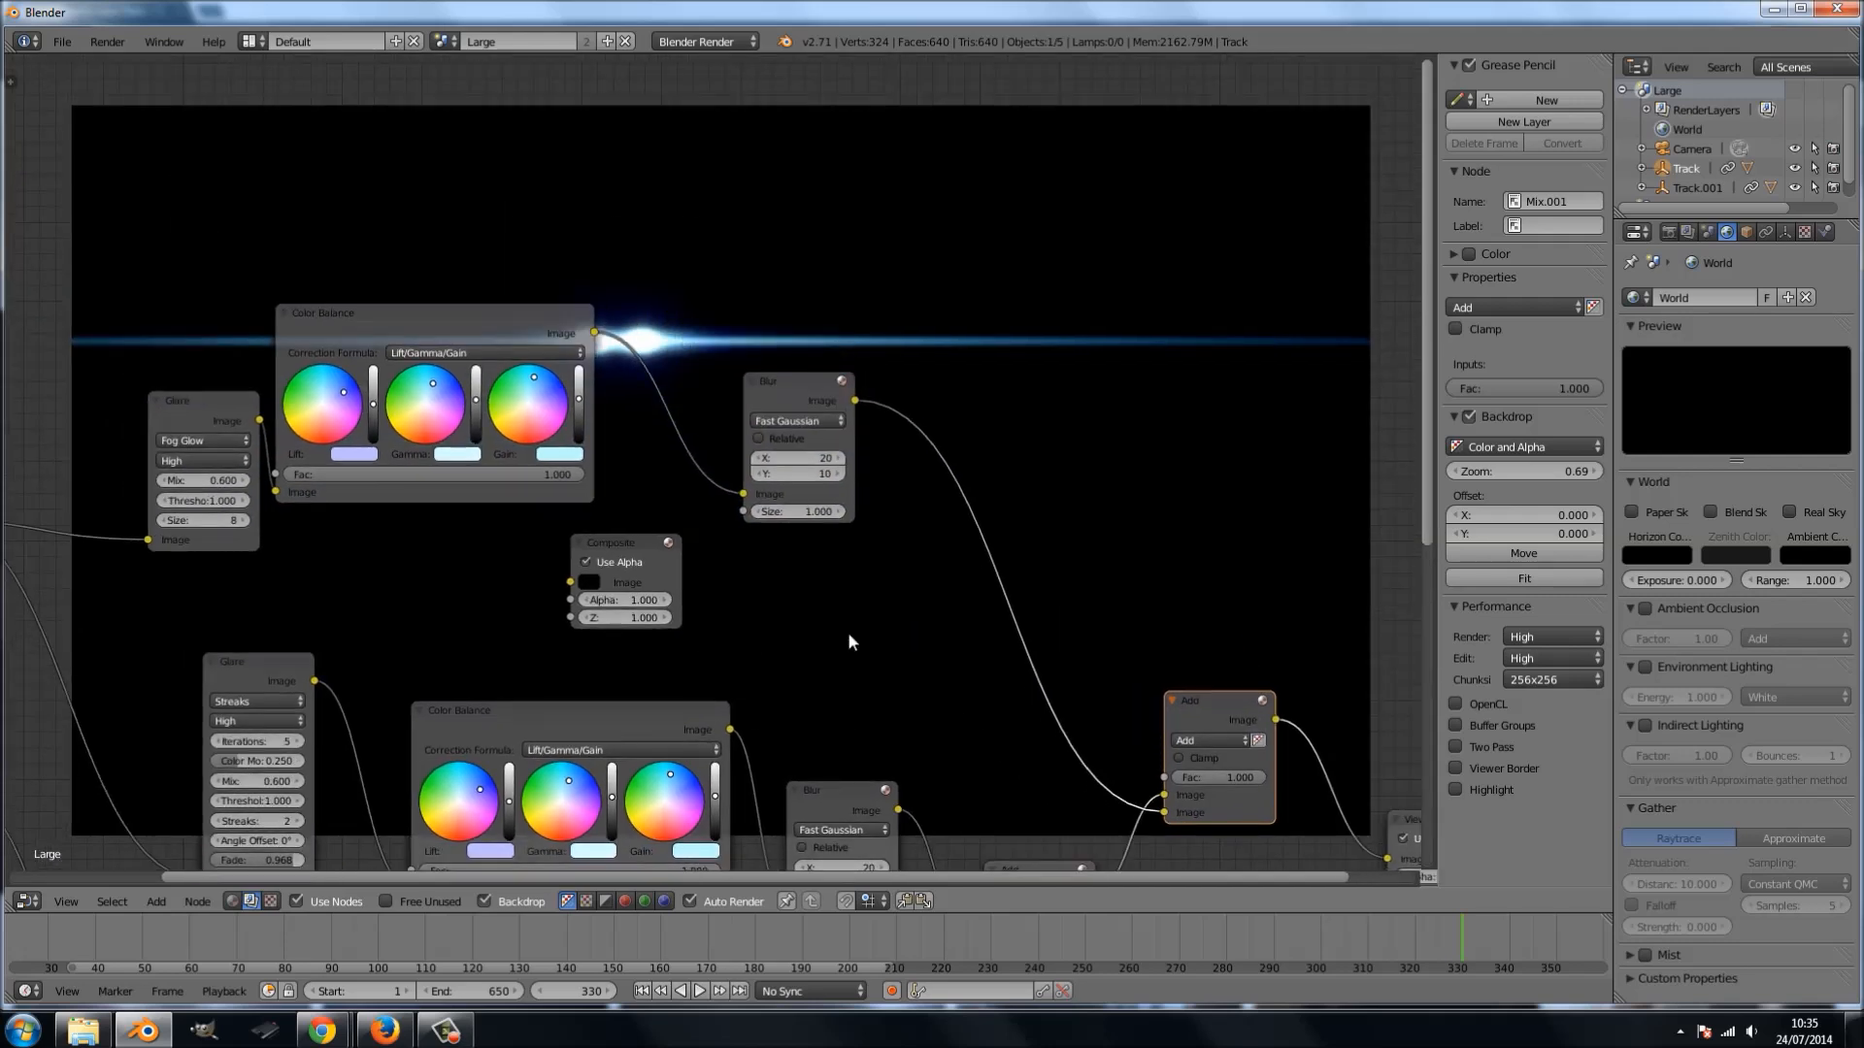
pyautogui.scroll(3, 846, 632)
pyautogui.click(879, 456)
pyautogui.write('50')
pyautogui.press('Return')
pyautogui.click(872, 482)
pyautogui.write('5')
pyautogui.press('Return')
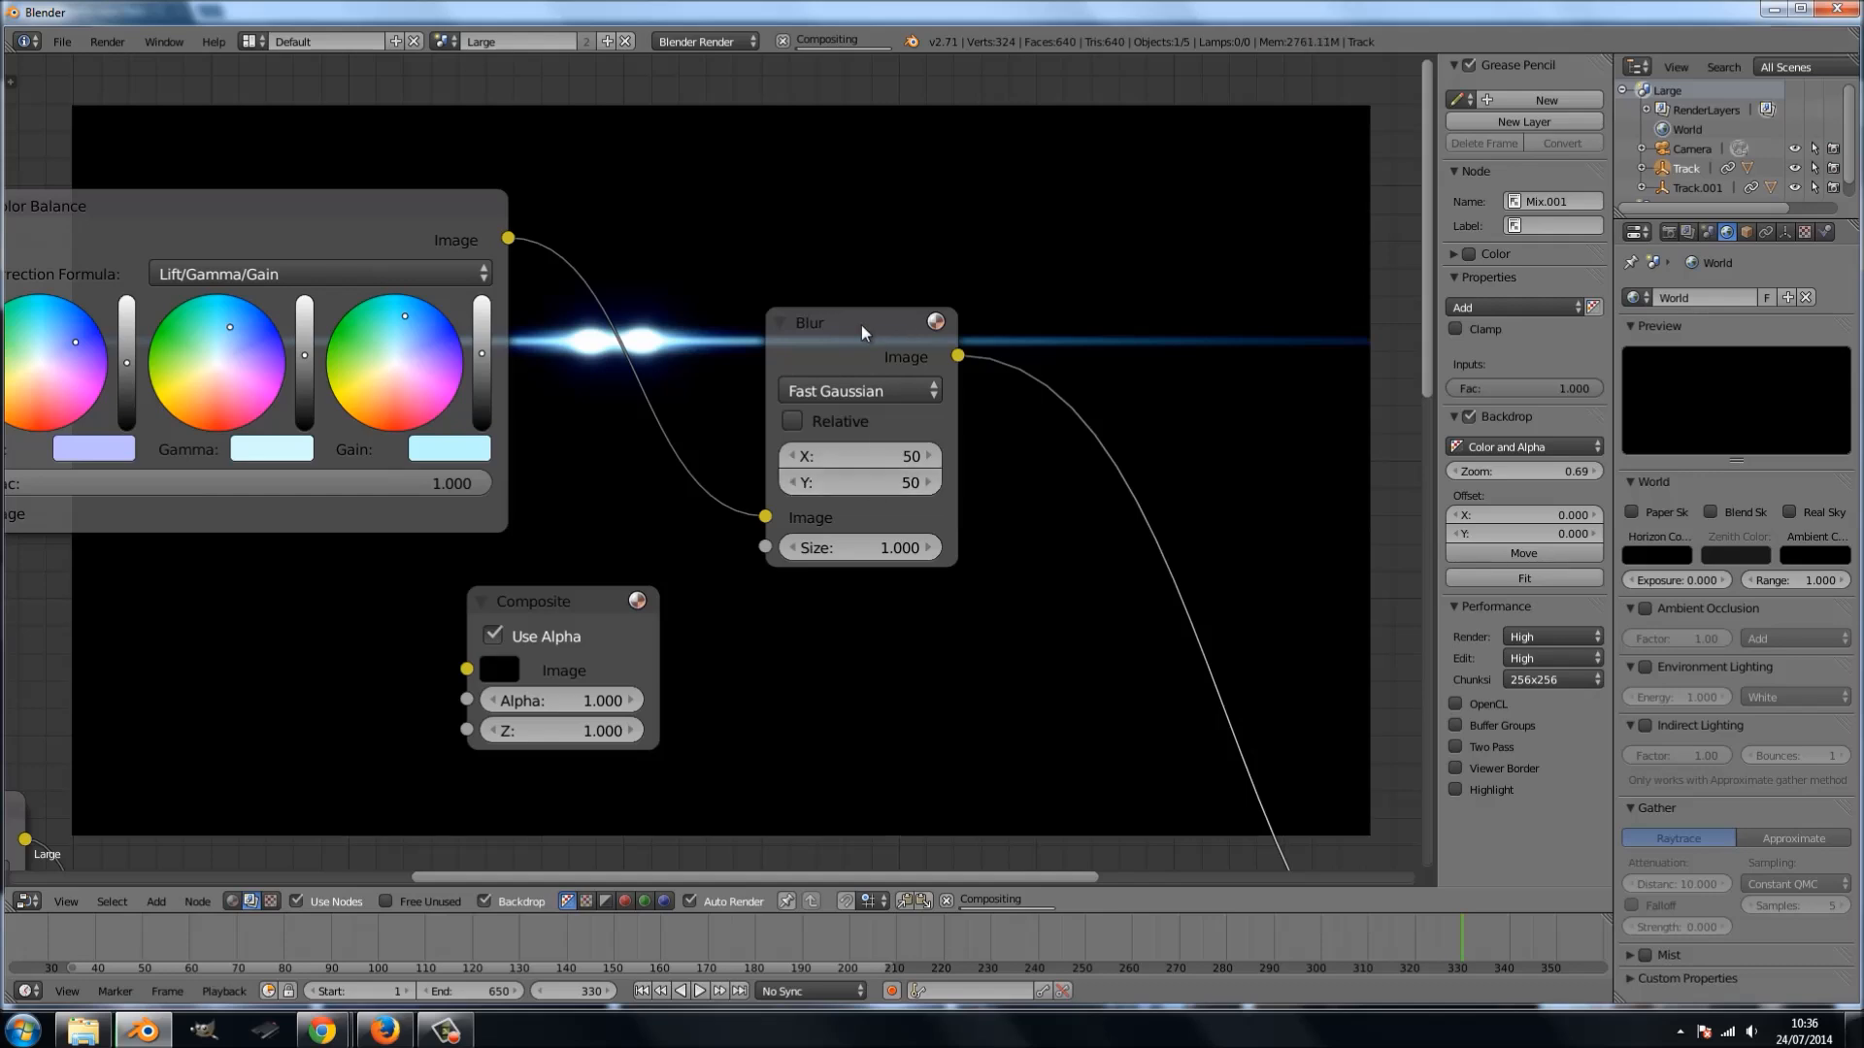
# - Move the Fog Glow chain's Blur and Color Balance nodes slightly lower and raise the Blur X size to 72
pyautogui.moveTo(860, 324); pyautogui.dragTo(862, 375)
pyautogui.click(386, 245)
pyautogui.moveTo(377, 254); pyautogui.dragTo(390, 305)
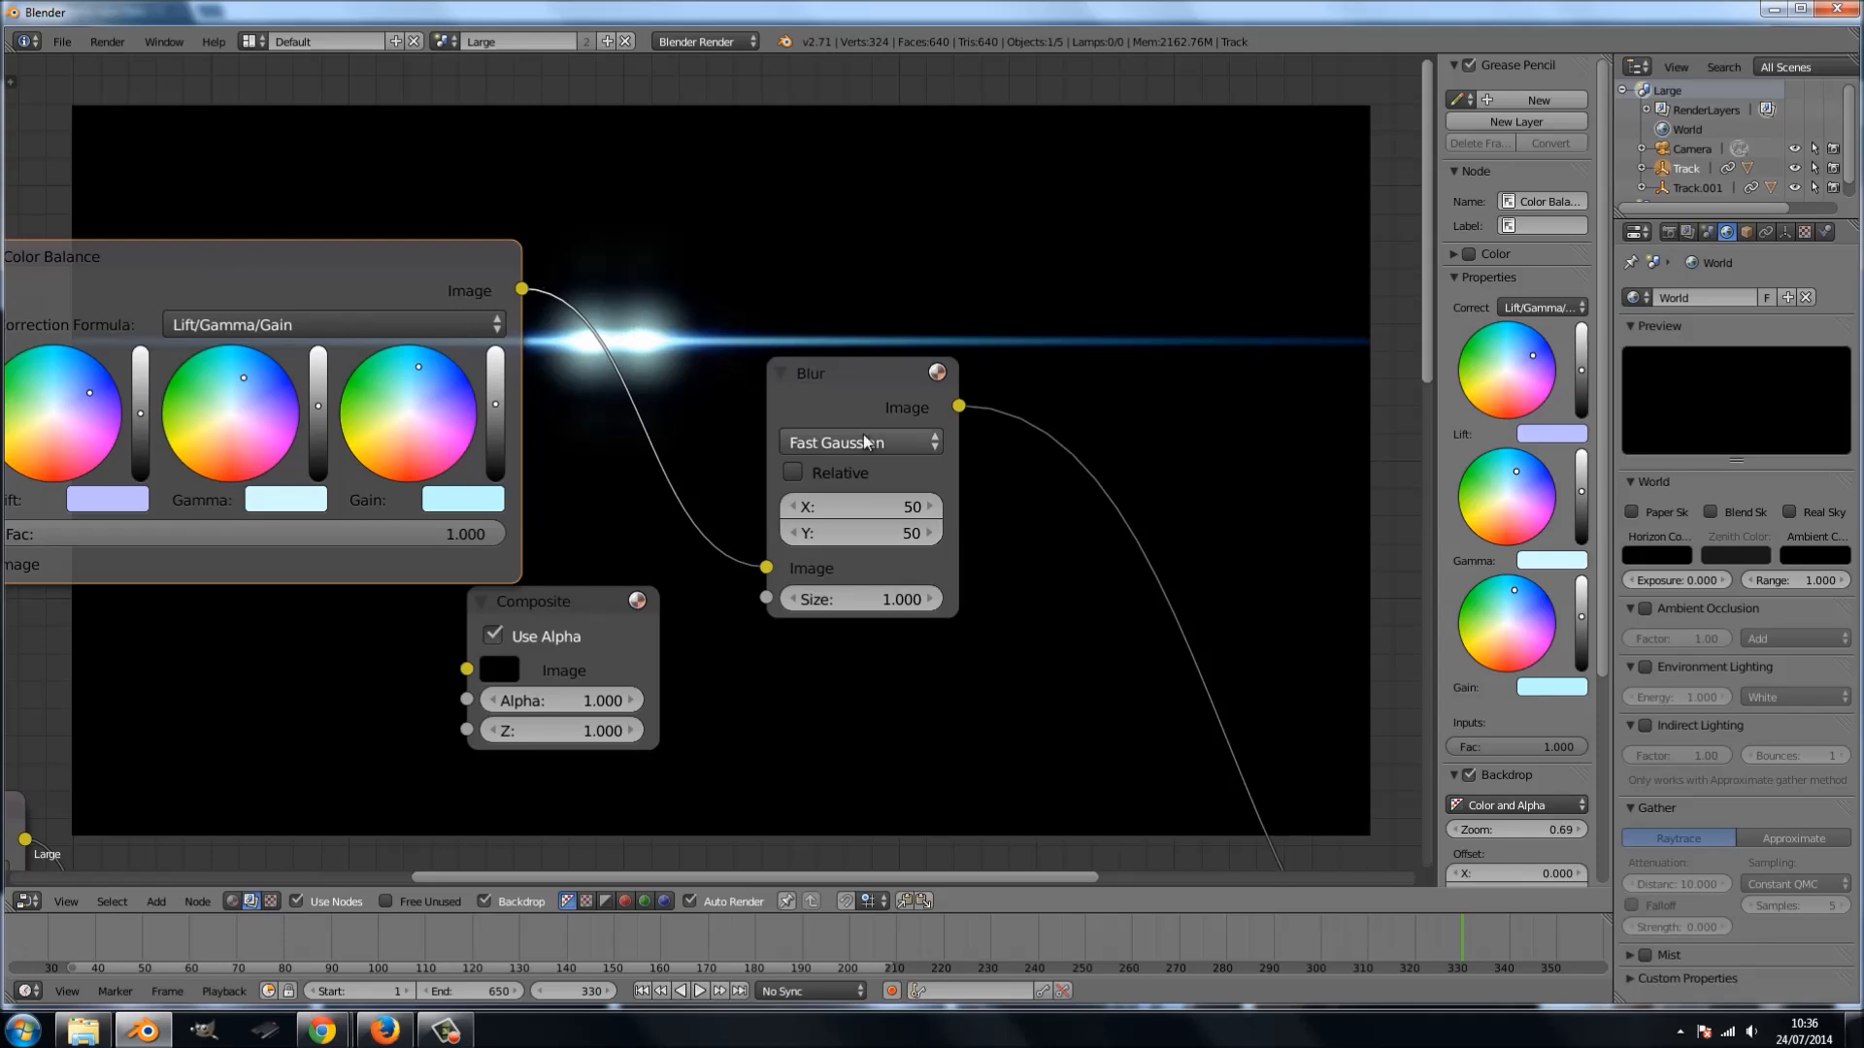
pyautogui.moveTo(850, 506); pyautogui.dragTo(881, 505)
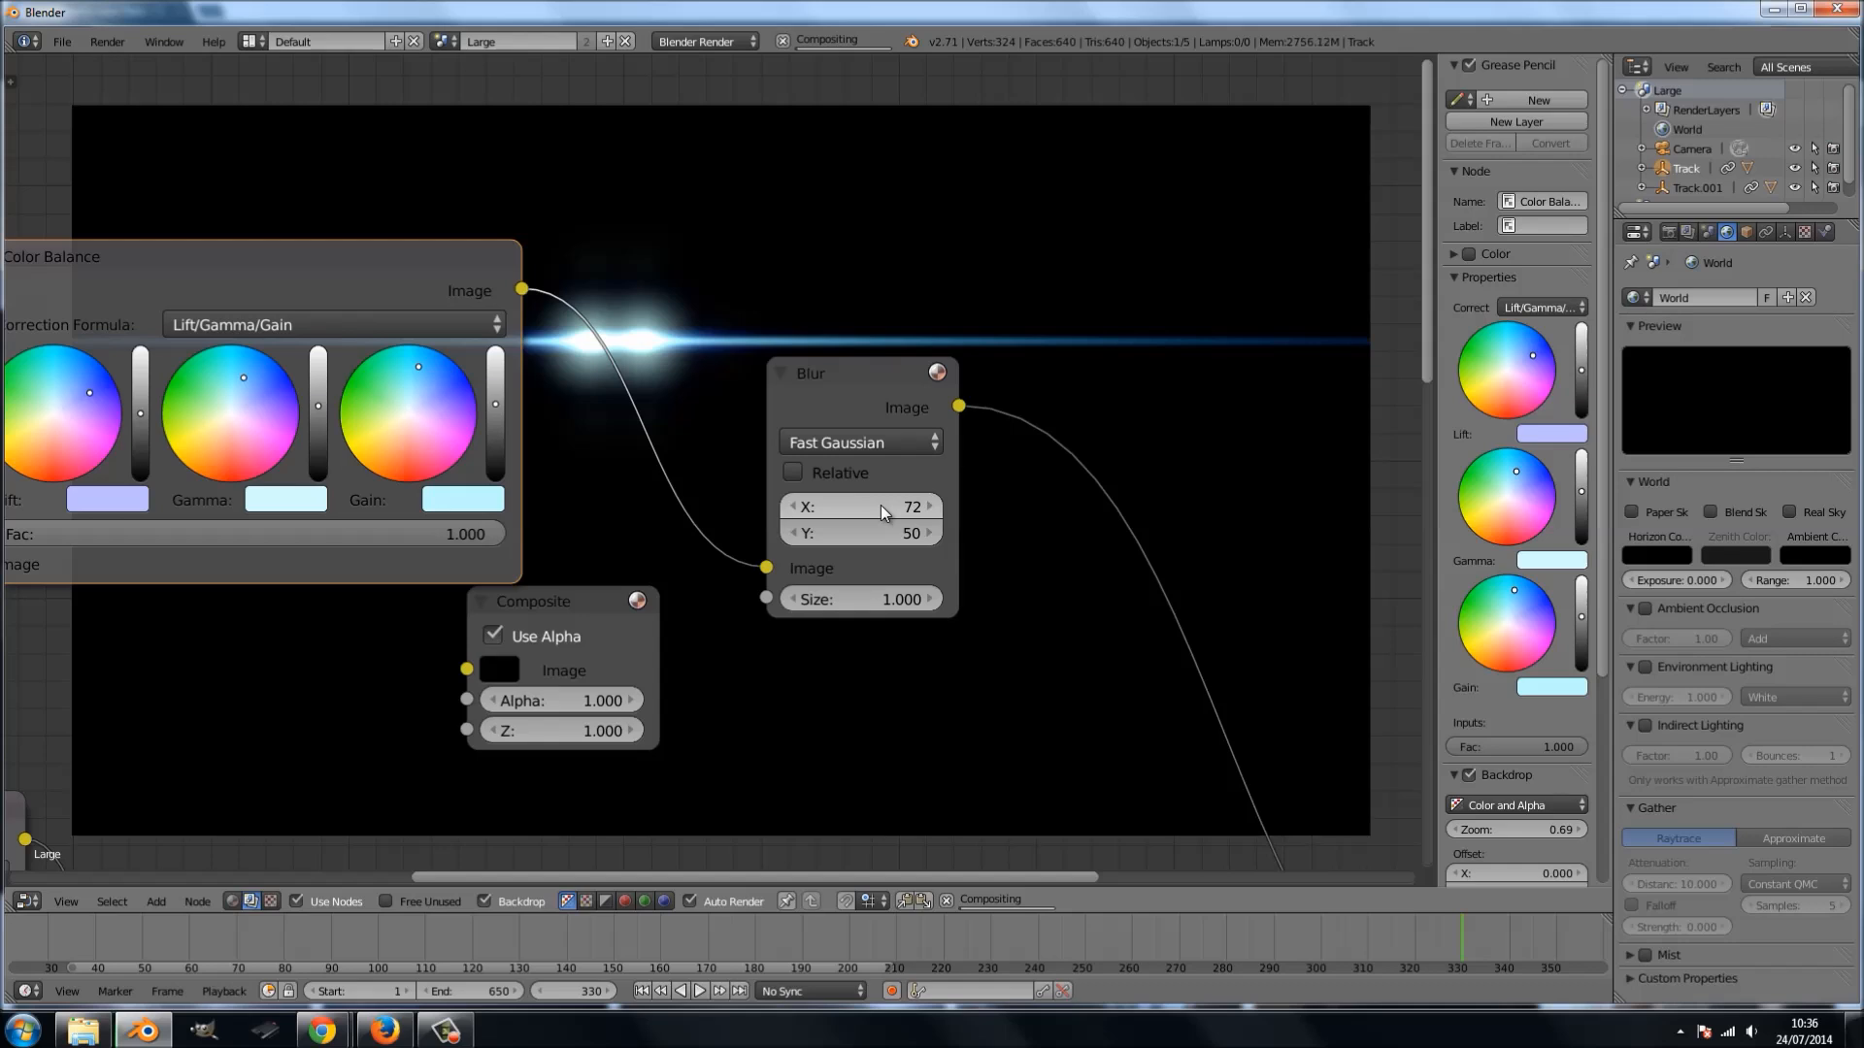
# - Reposition the Fog Glow chain's Color Balance node while checking the glow around the flare in the backdrop
pyautogui.scroll(-1, 690, 429)
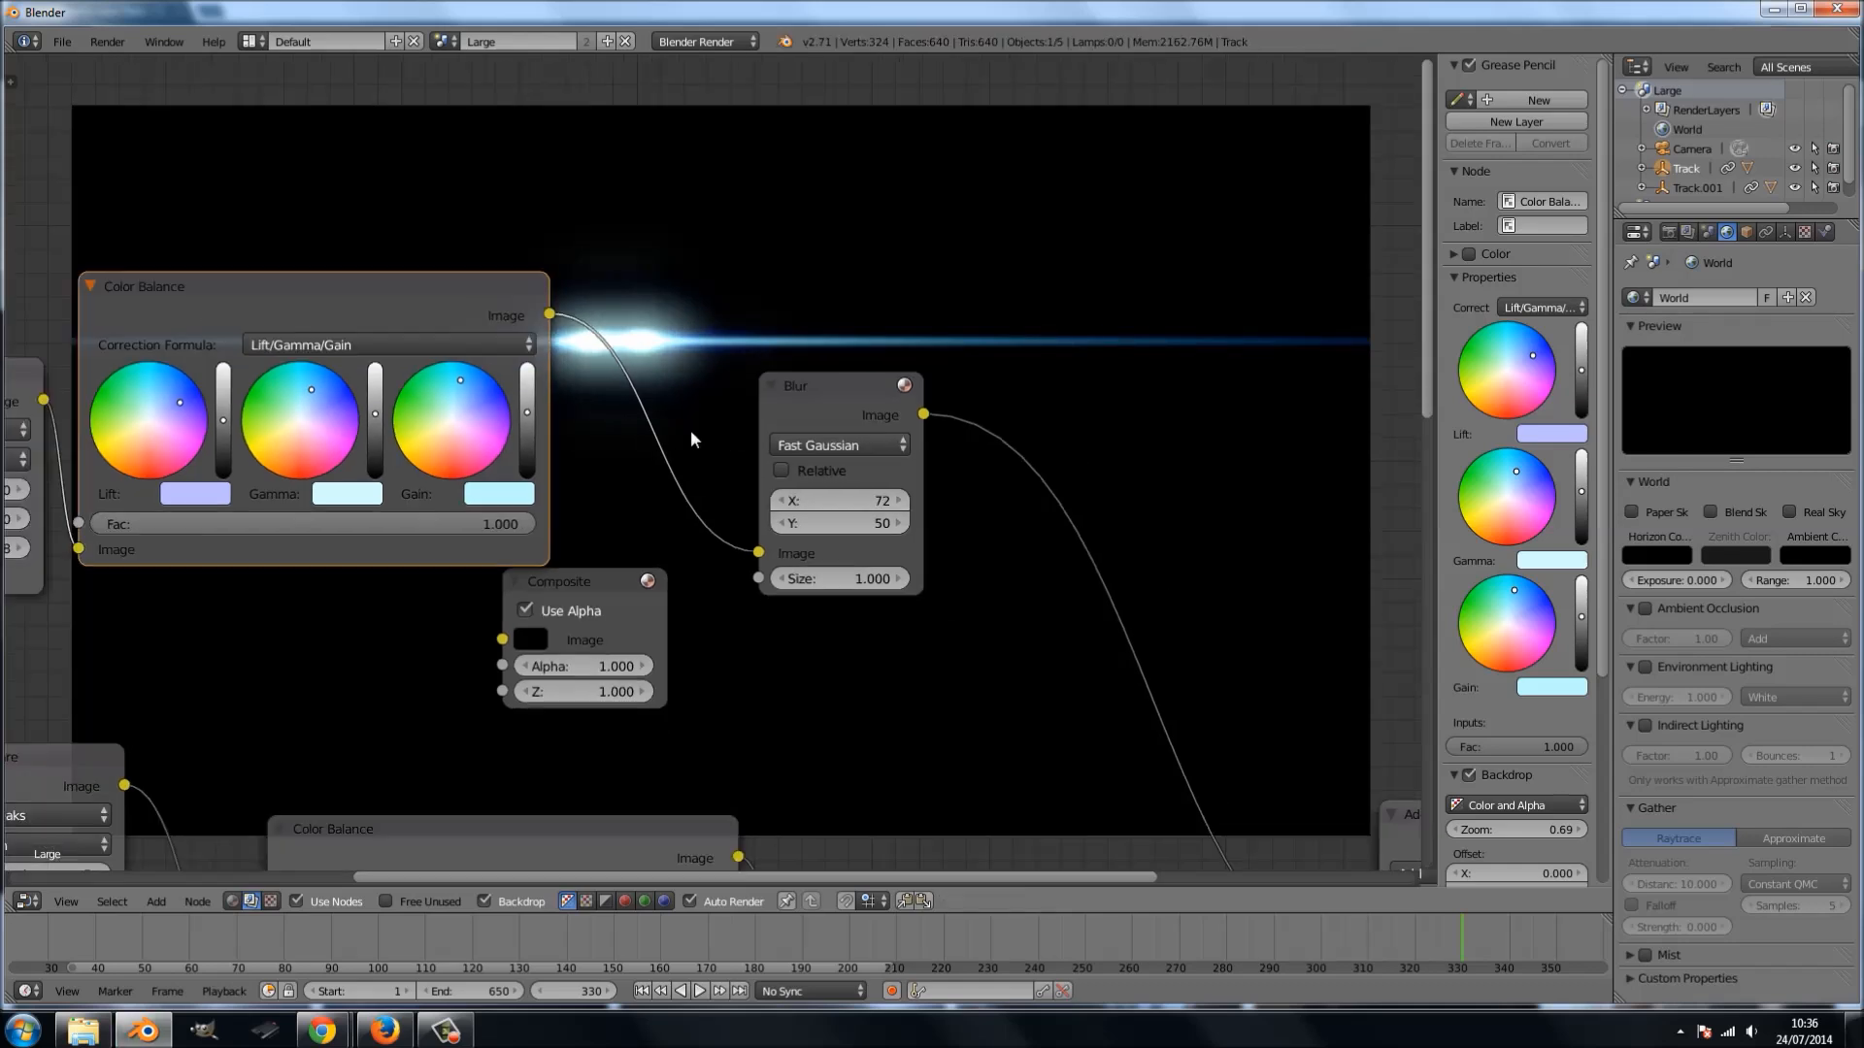
pyautogui.moveTo(697, 431); pyautogui.dragTo(995, 483, button='middle')
pyautogui.moveTo(262, 349); pyautogui.dragTo(399, 371, button='middle')
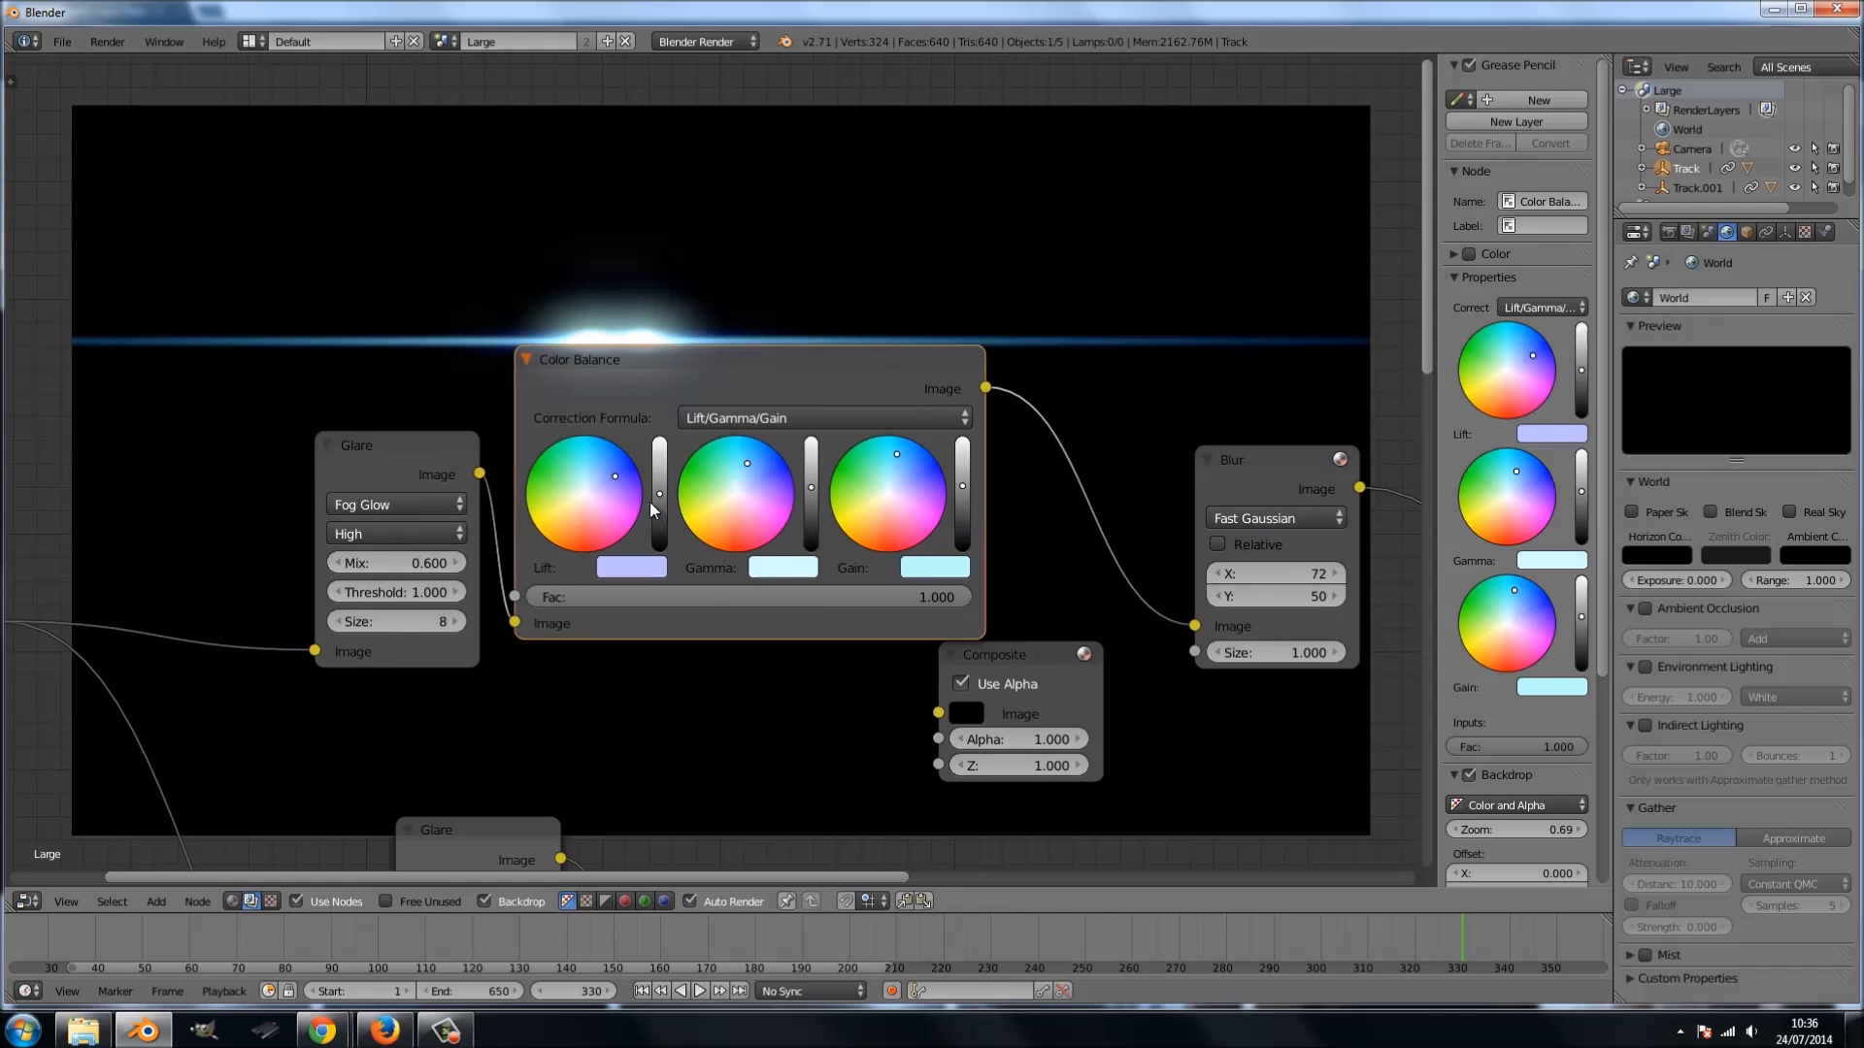
pyautogui.moveTo(622, 384); pyautogui.dragTo(639, 423)
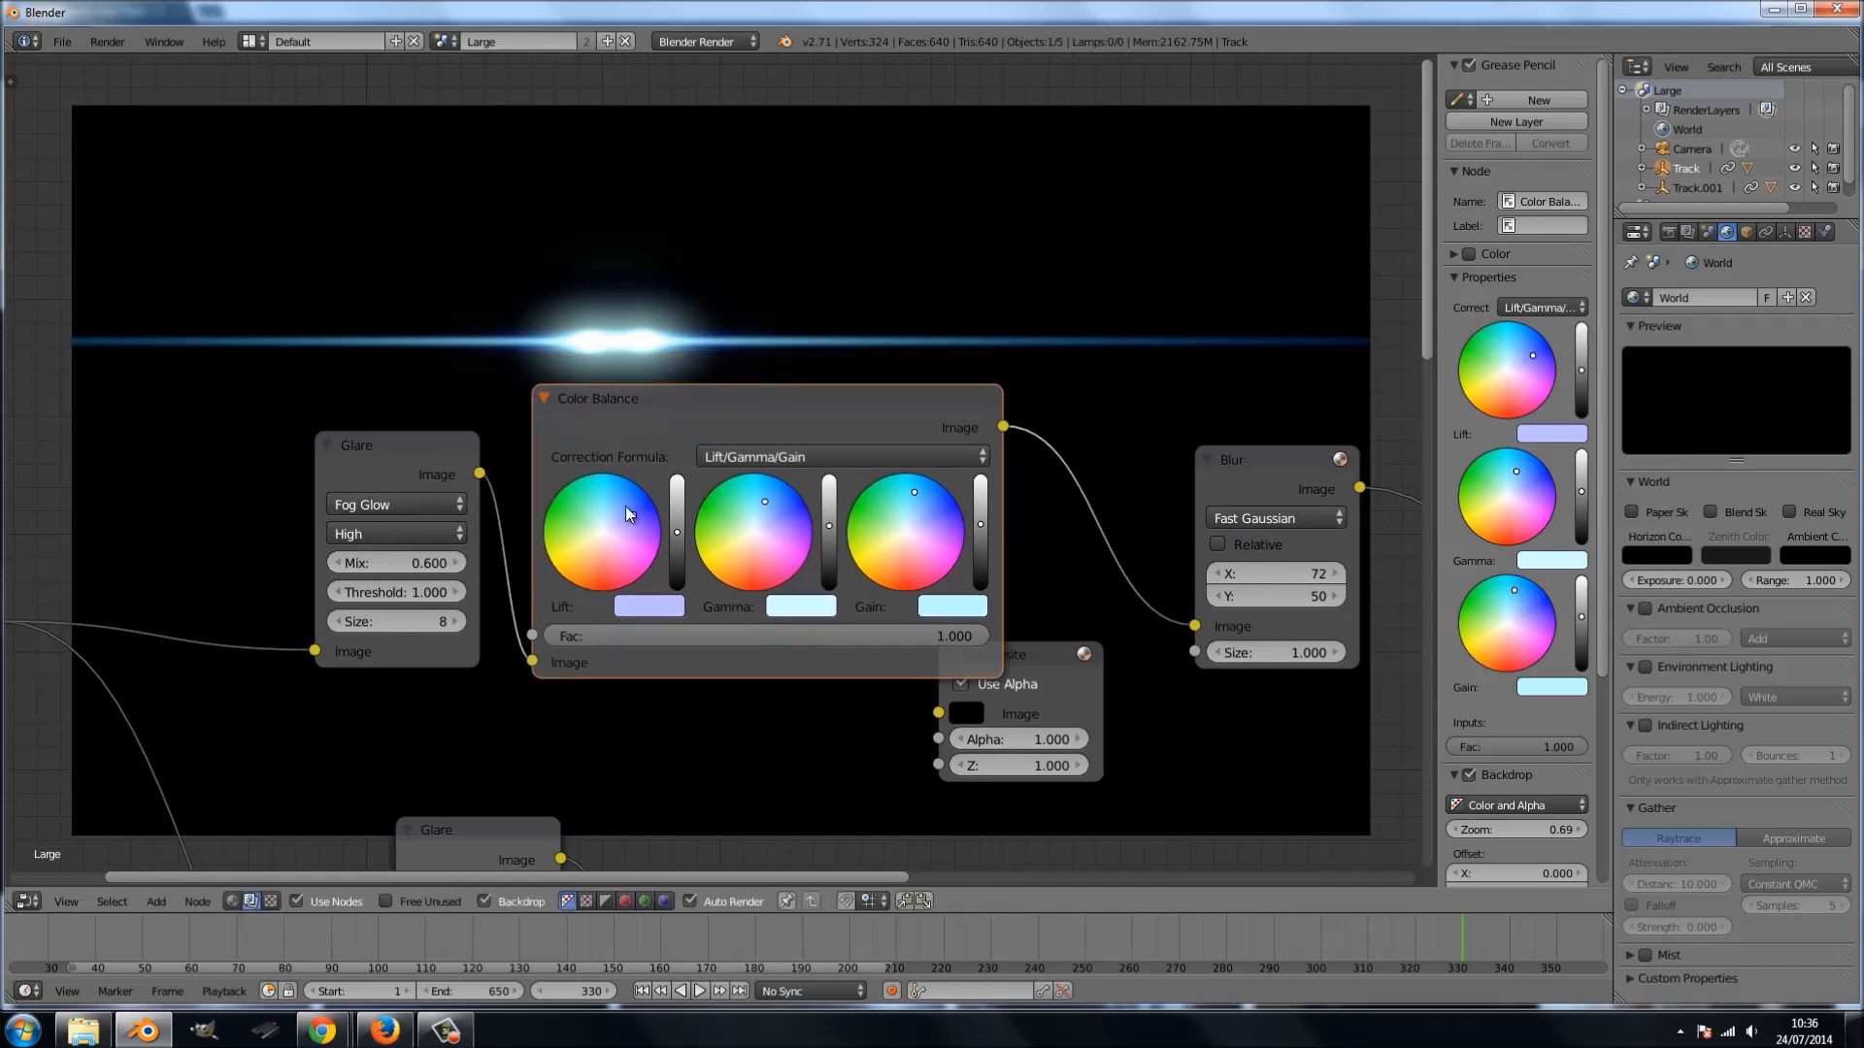
pyautogui.scroll(-1, 609, 502)
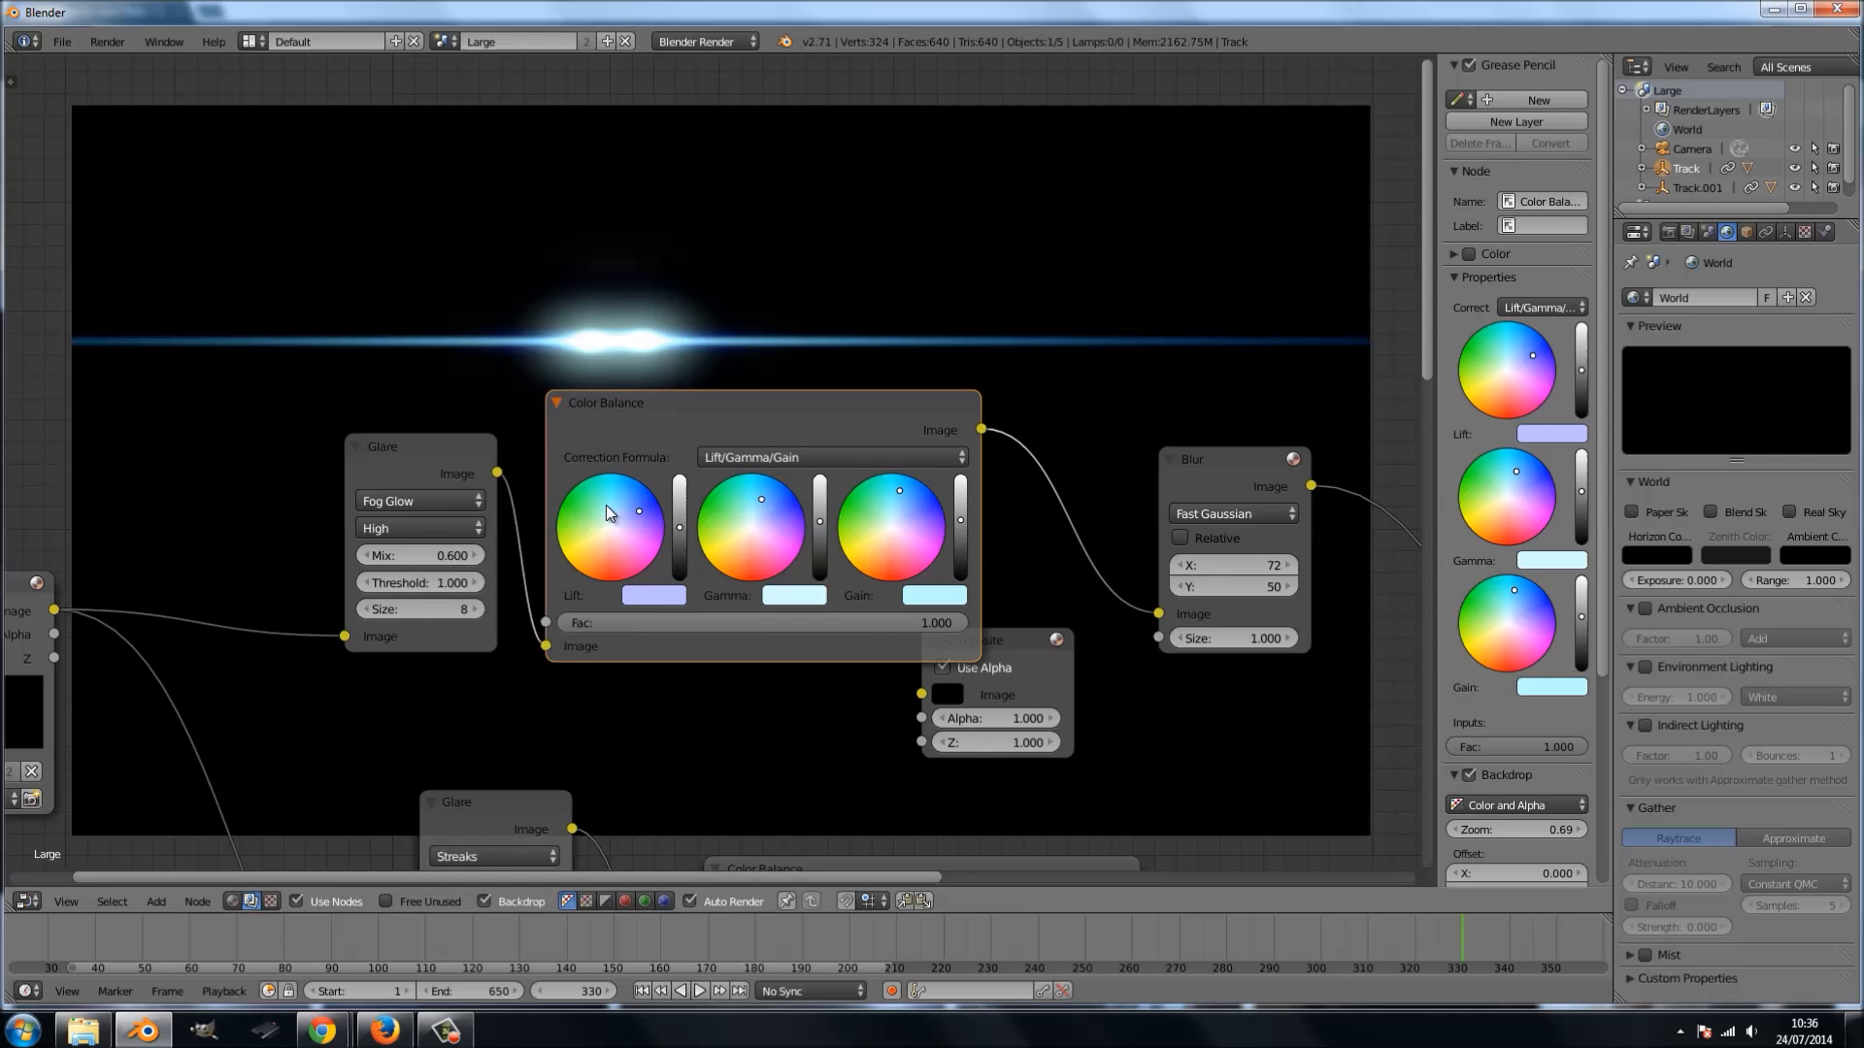
pyautogui.scroll(-3, 997, 551)
pyautogui.moveTo(813, 427); pyautogui.dragTo(806, 345)
# - Move the Composite node next to the Viewer and connect the final Add node's Image output to it
pyautogui.moveTo(946, 610); pyautogui.dragTo(1395, 487)
pyautogui.moveTo(1303, 666); pyautogui.dragTo(460, 511, button='middle')
pyautogui.moveTo(741, 524); pyautogui.dragTo(616, 382, button='middle')
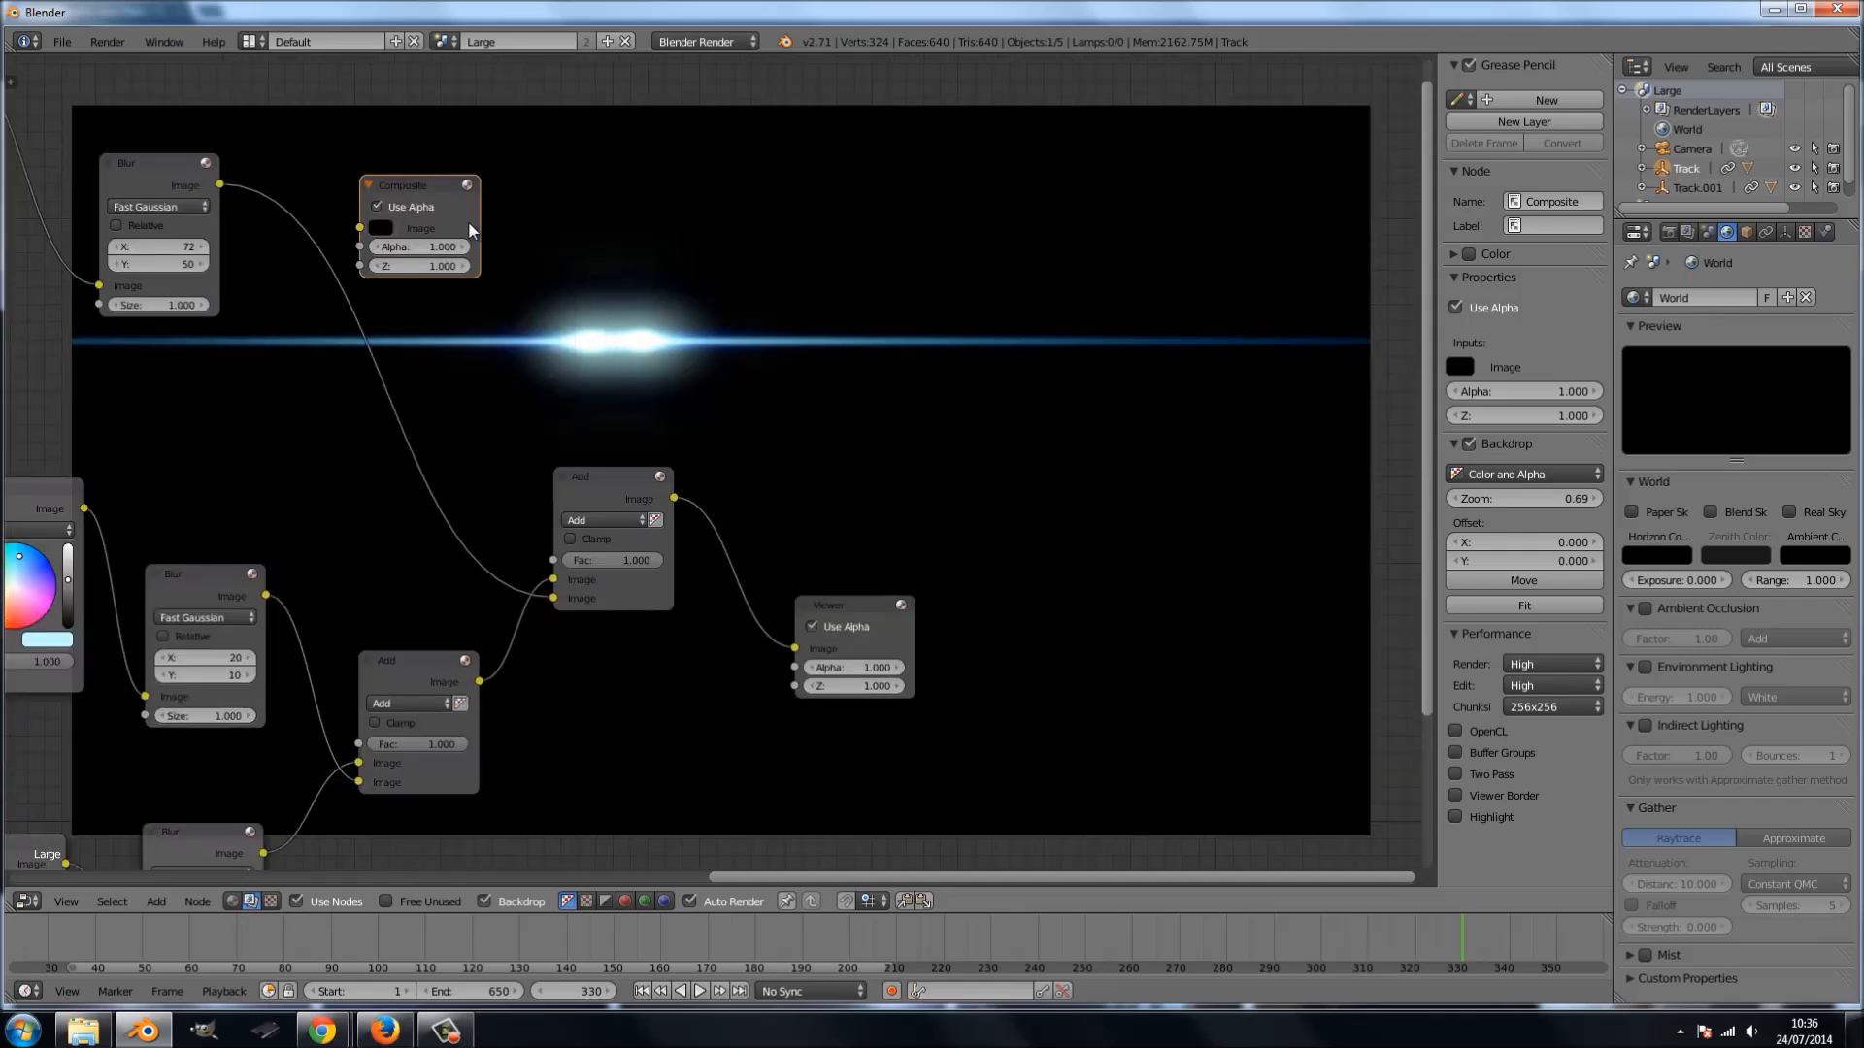
pyautogui.moveTo(414, 191); pyautogui.dragTo(961, 393)
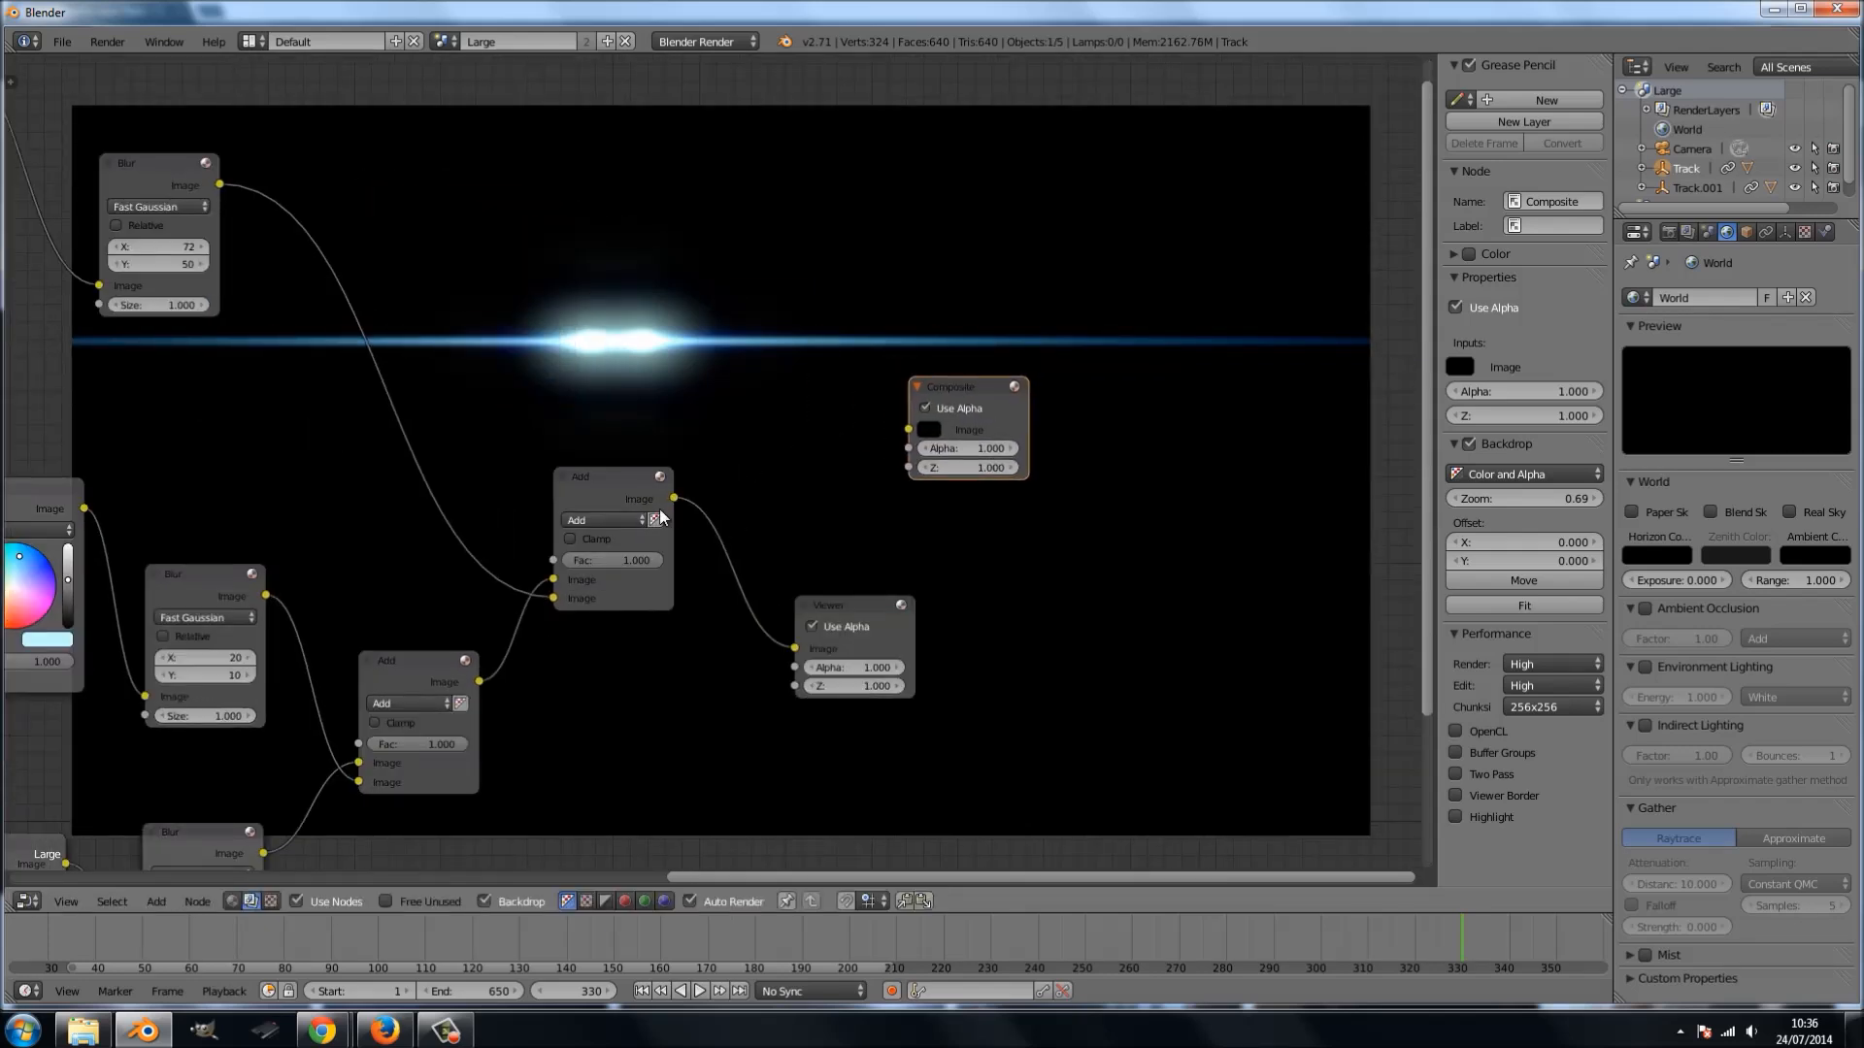
pyautogui.moveTo(673, 498); pyautogui.dragTo(908, 429)
# - Add an Image input node below the first Add node and load the IMGA0607.MP4 footage into it
pyautogui.scroll(-3, 852, 559)
pyautogui.moveTo(540, 856); pyautogui.dragTo(848, 623, button='middle')
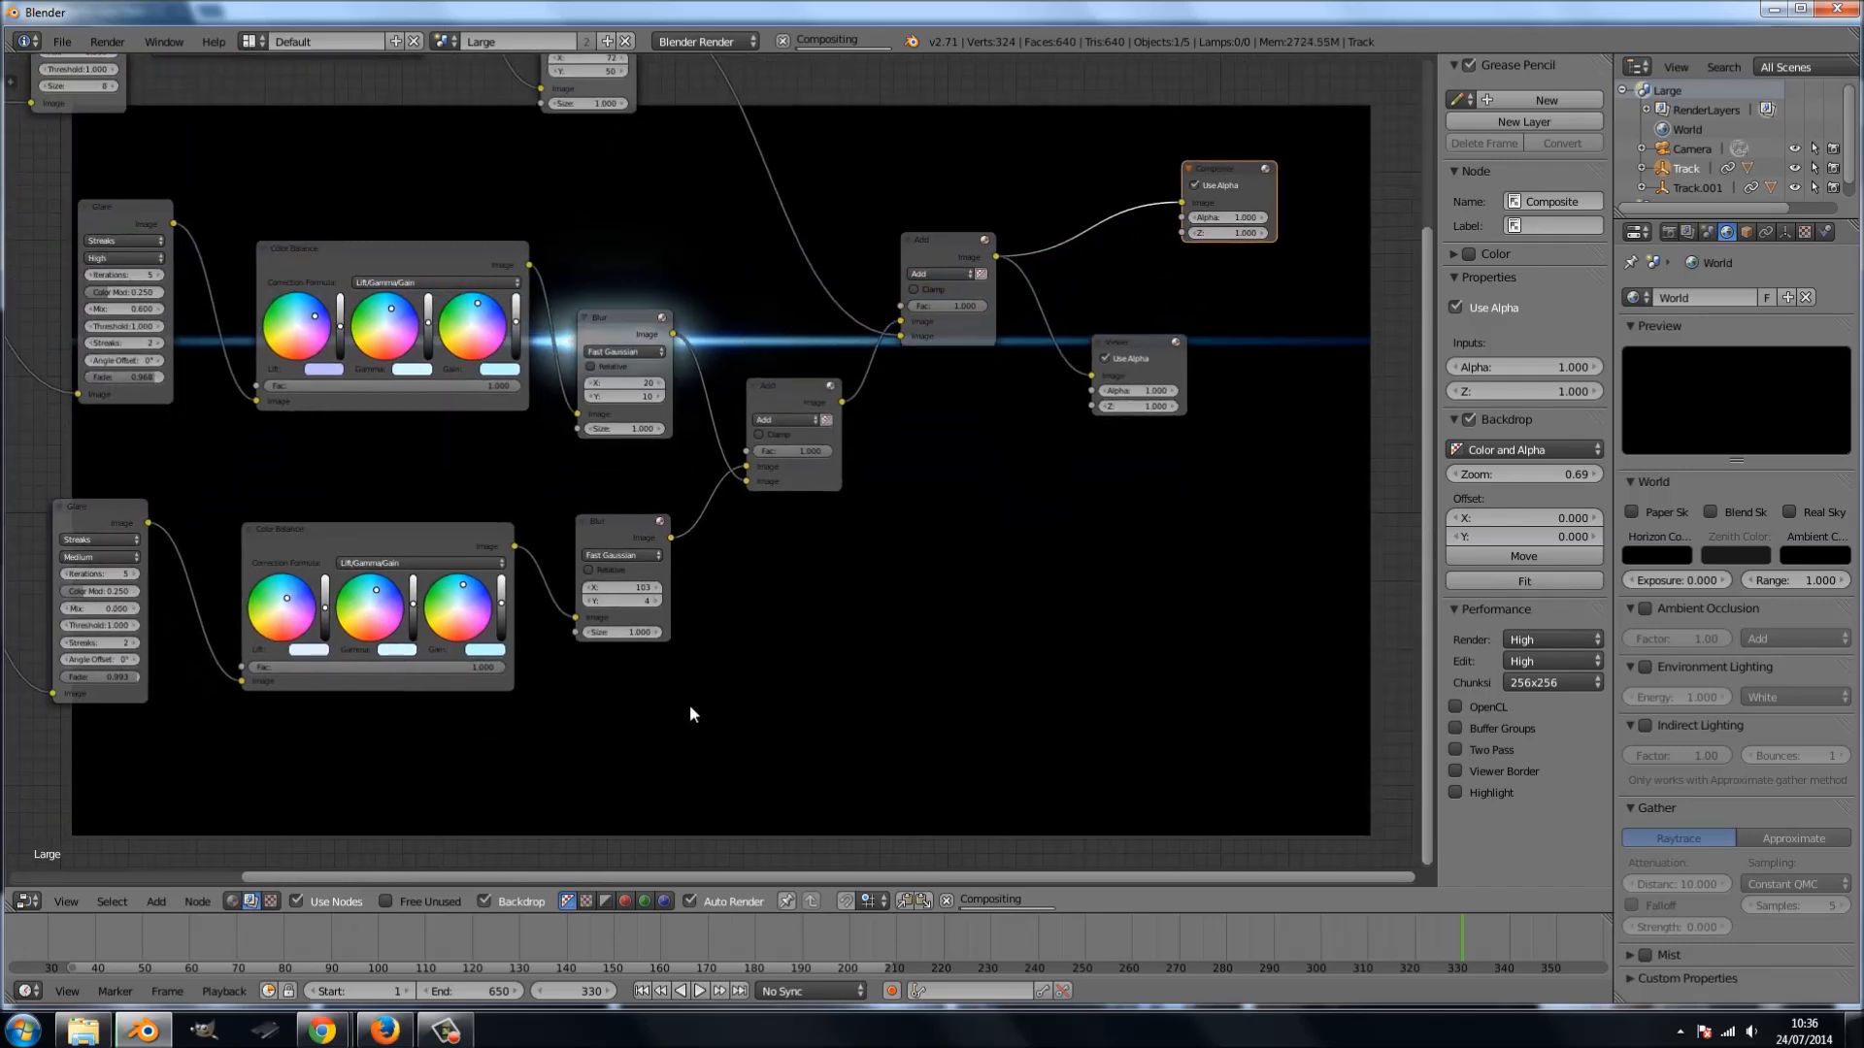
pyautogui.hotkey('shift', 'a')
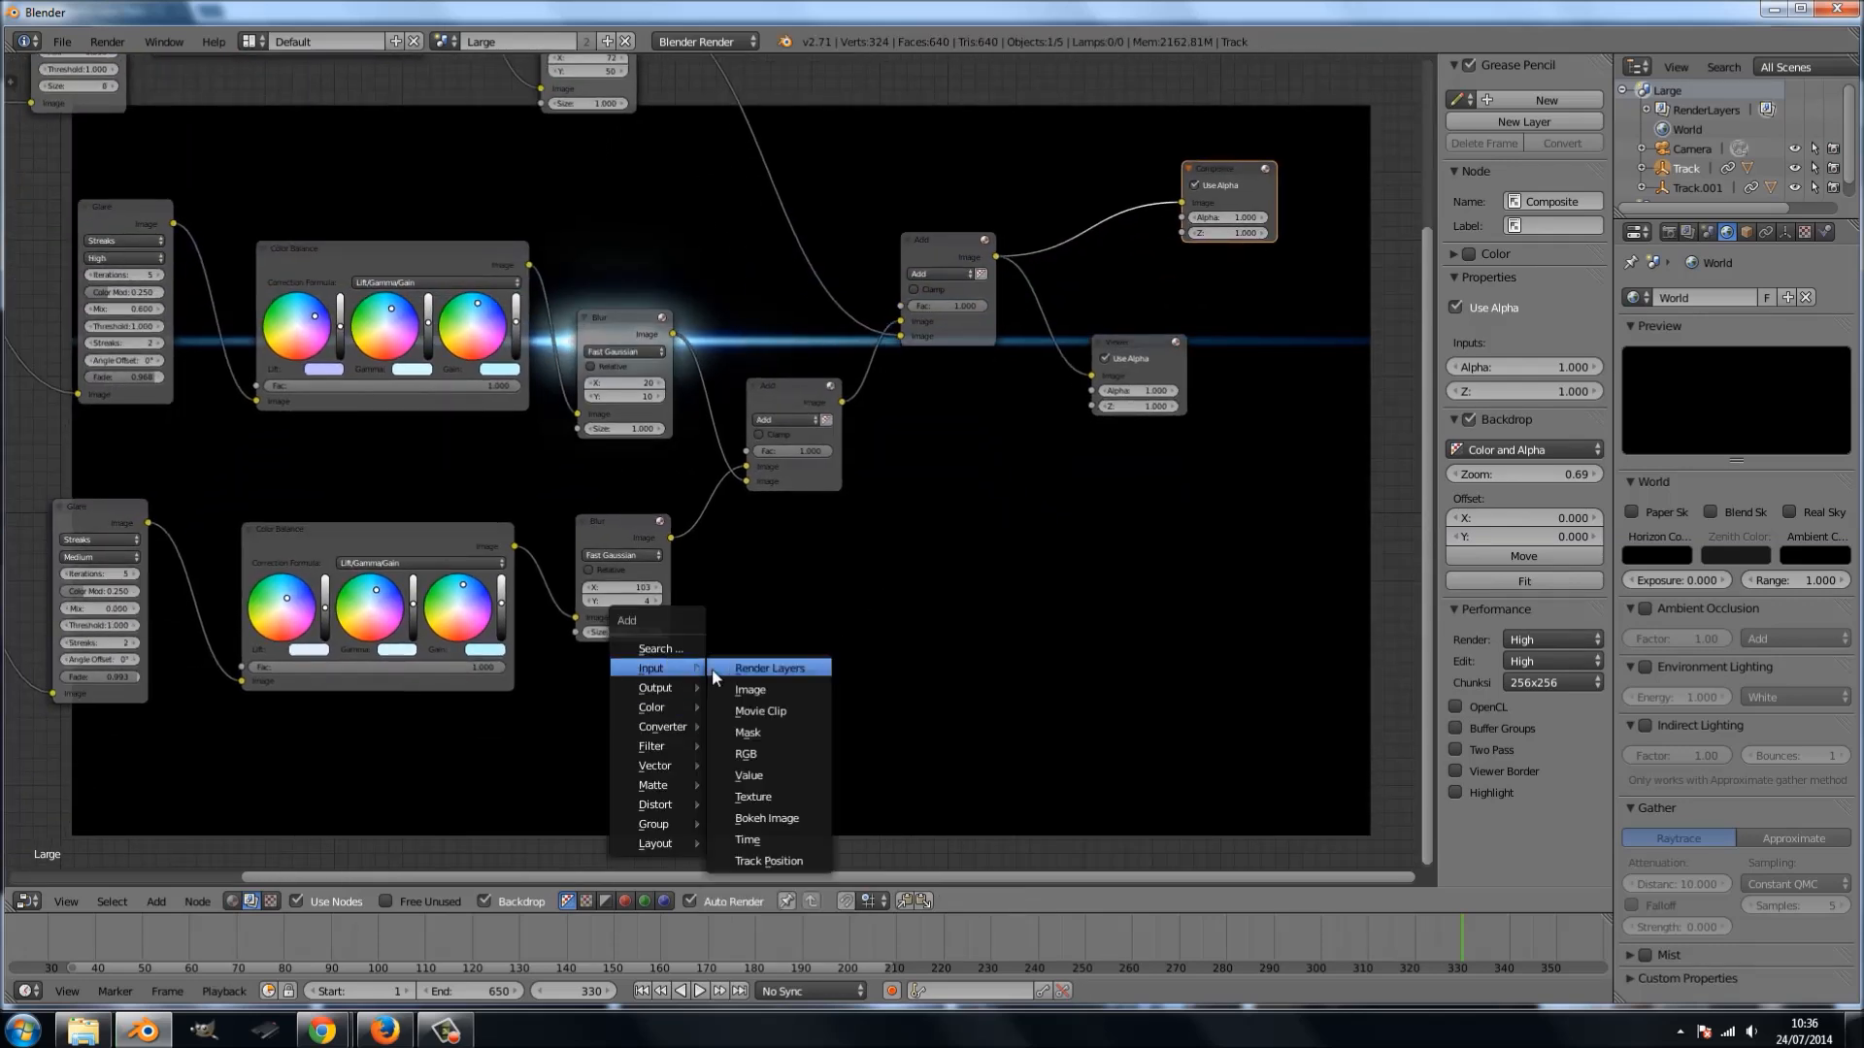
pyautogui.click(749, 689)
pyautogui.click(728, 577)
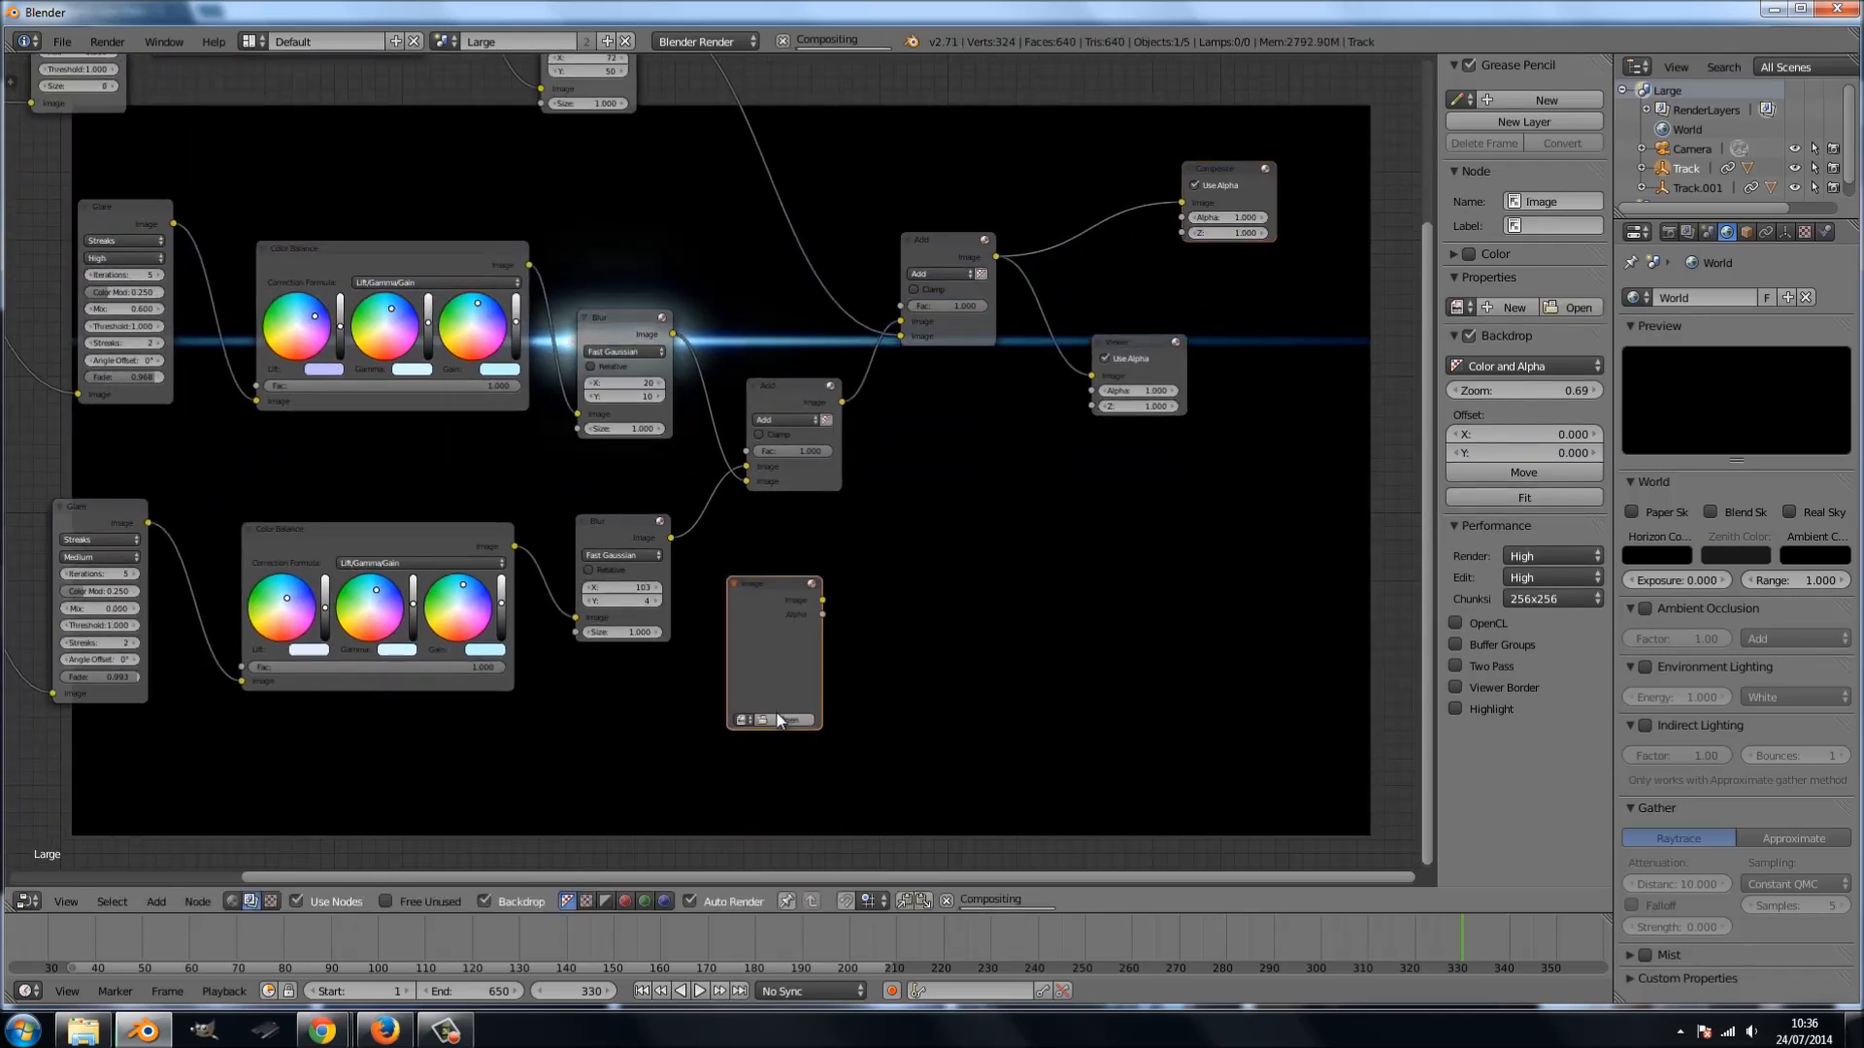
pyautogui.click(743, 720)
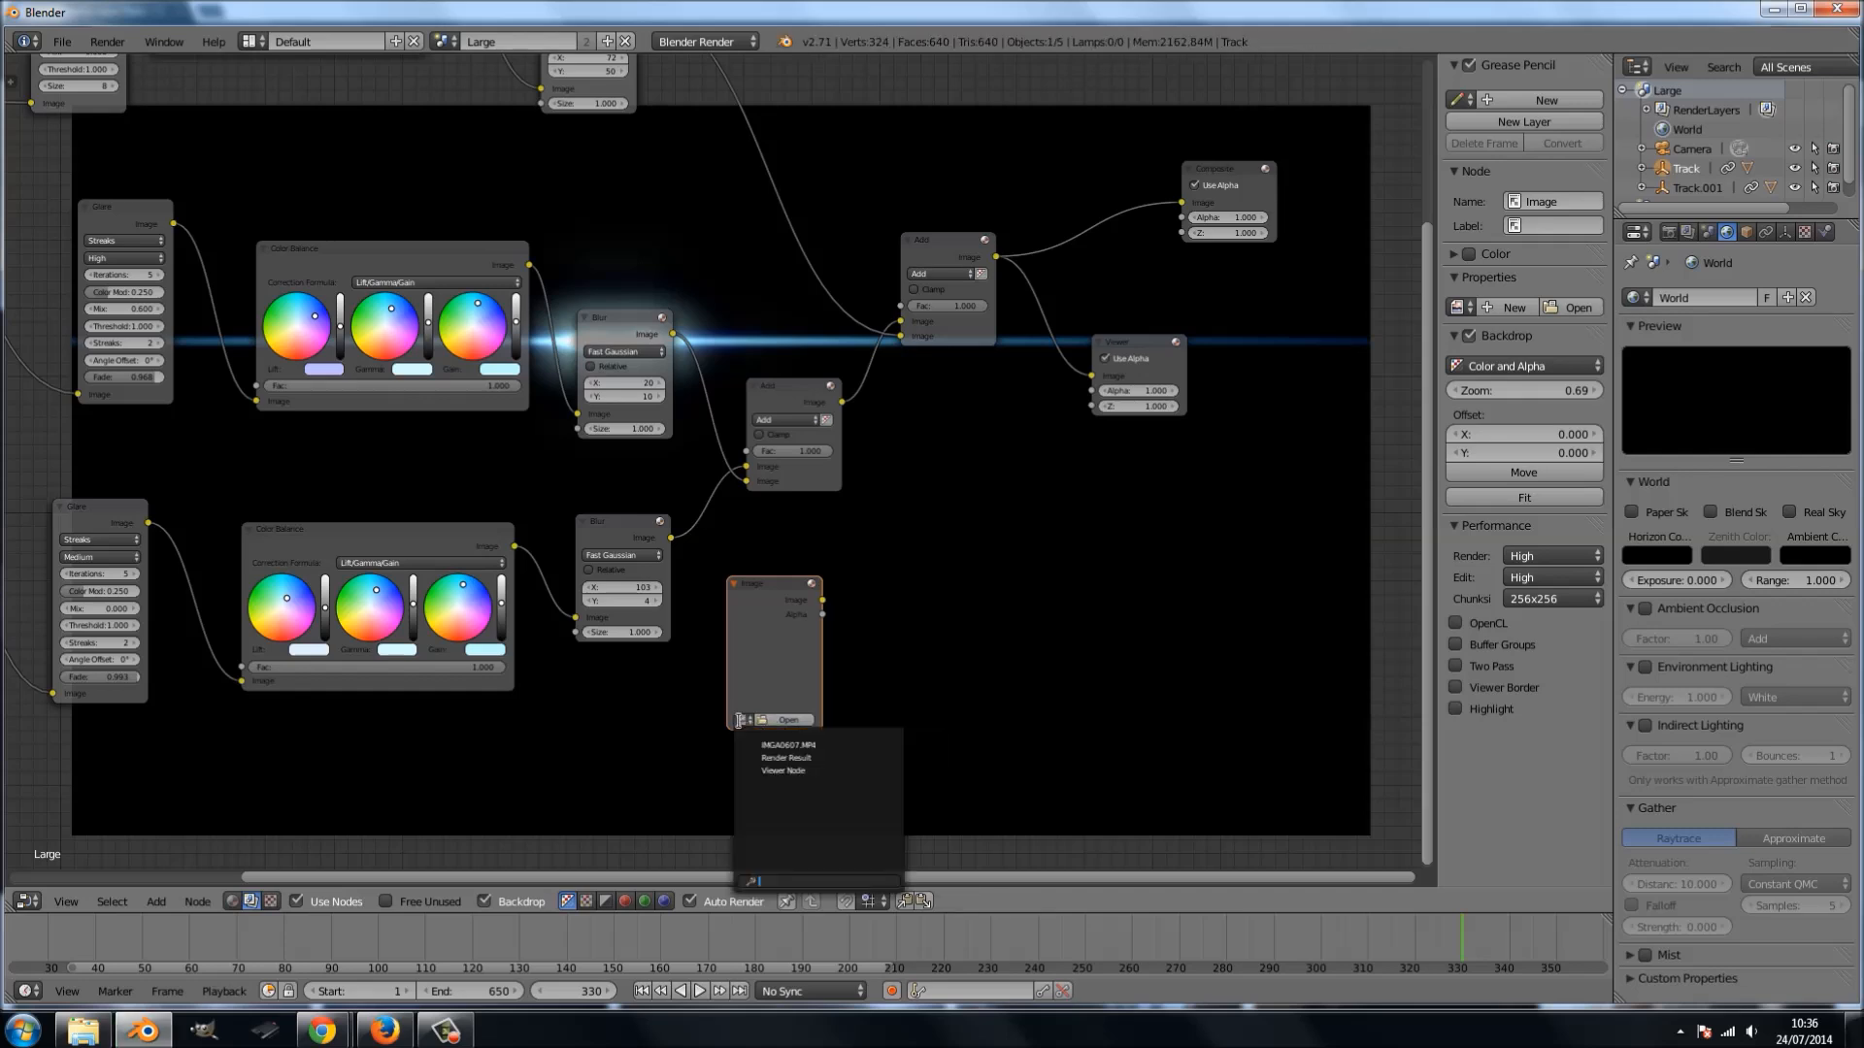
pyautogui.click(785, 746)
# - Set the footage Image node's frame count to 650 and enable Auto-Refresh
pyautogui.scroll(3, 826, 746)
pyautogui.moveTo(879, 804); pyautogui.dragTo(865, 597, button='middle')
pyautogui.click(789, 649)
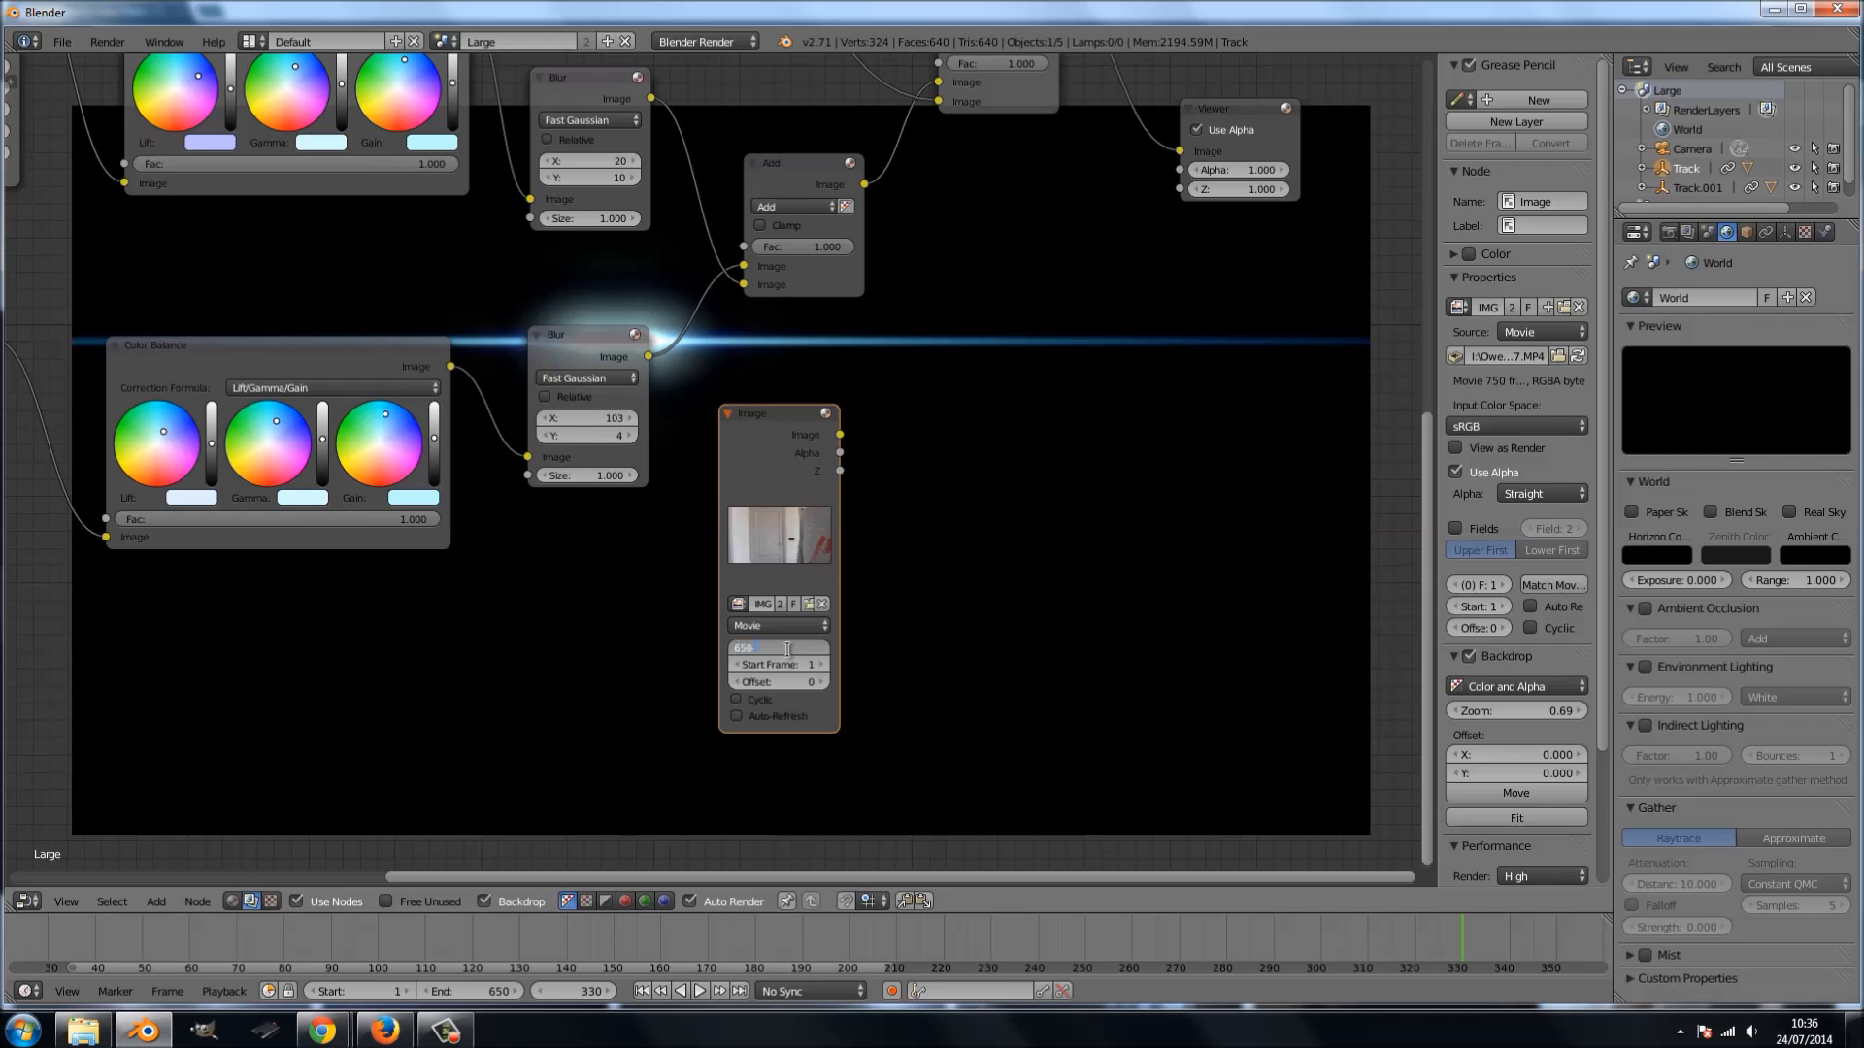
pyautogui.press('Return')
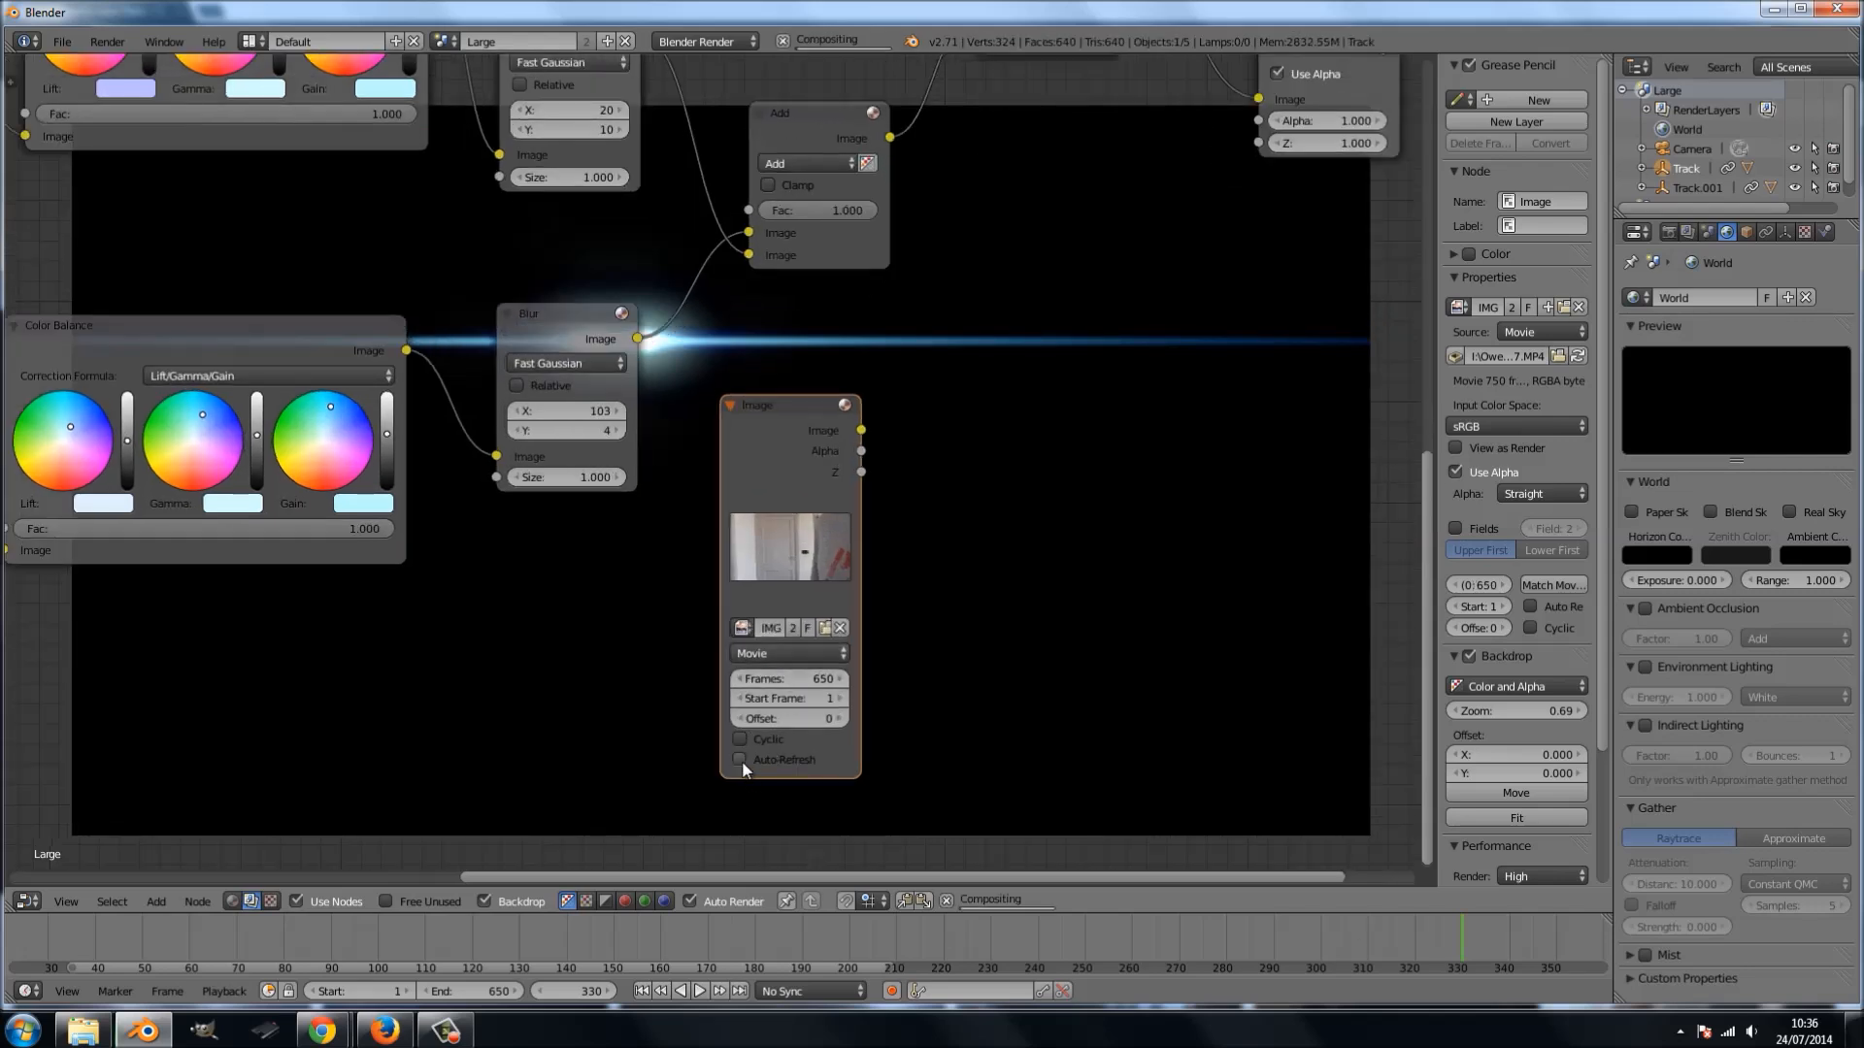
pyautogui.click(742, 762)
pyautogui.moveTo(1002, 604); pyautogui.dragTo(697, 650, button='middle')
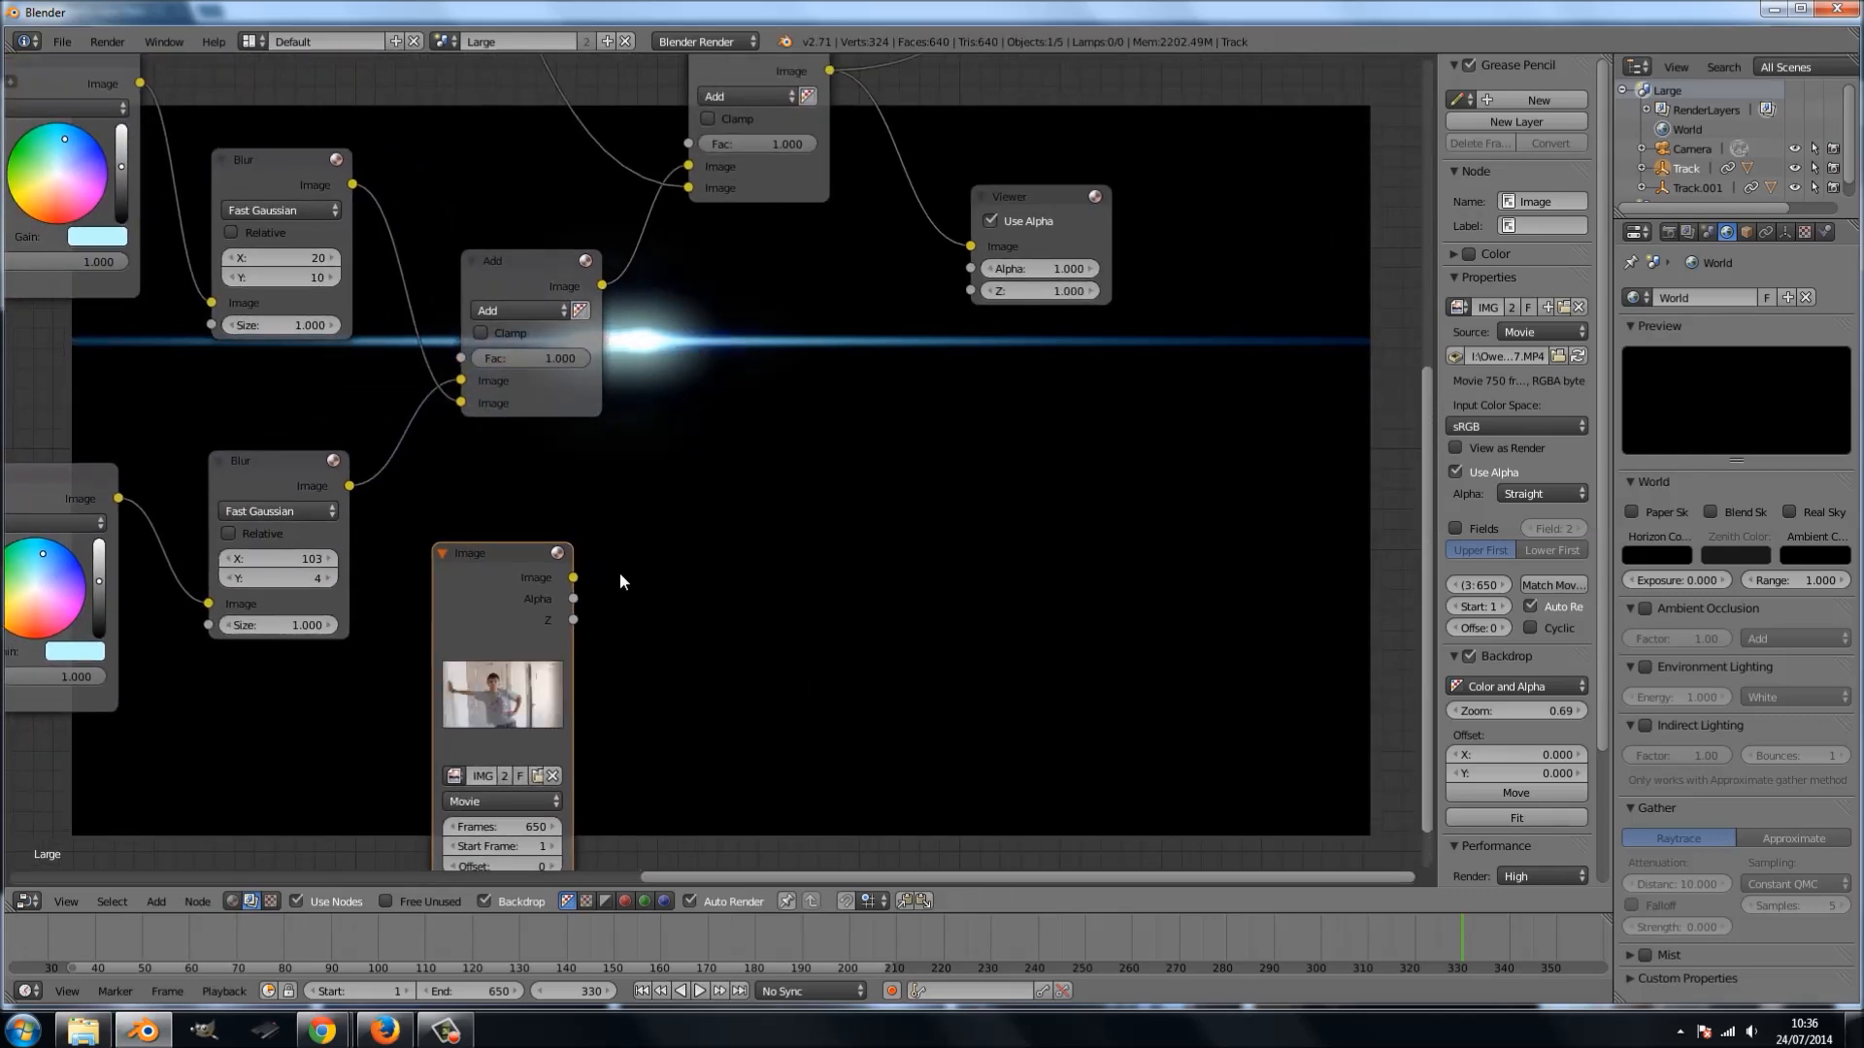
# - Move the Viewer node farther from the Add nodes to make room between them
pyautogui.moveTo(675, 548); pyautogui.dragTo(604, 591, button='middle')
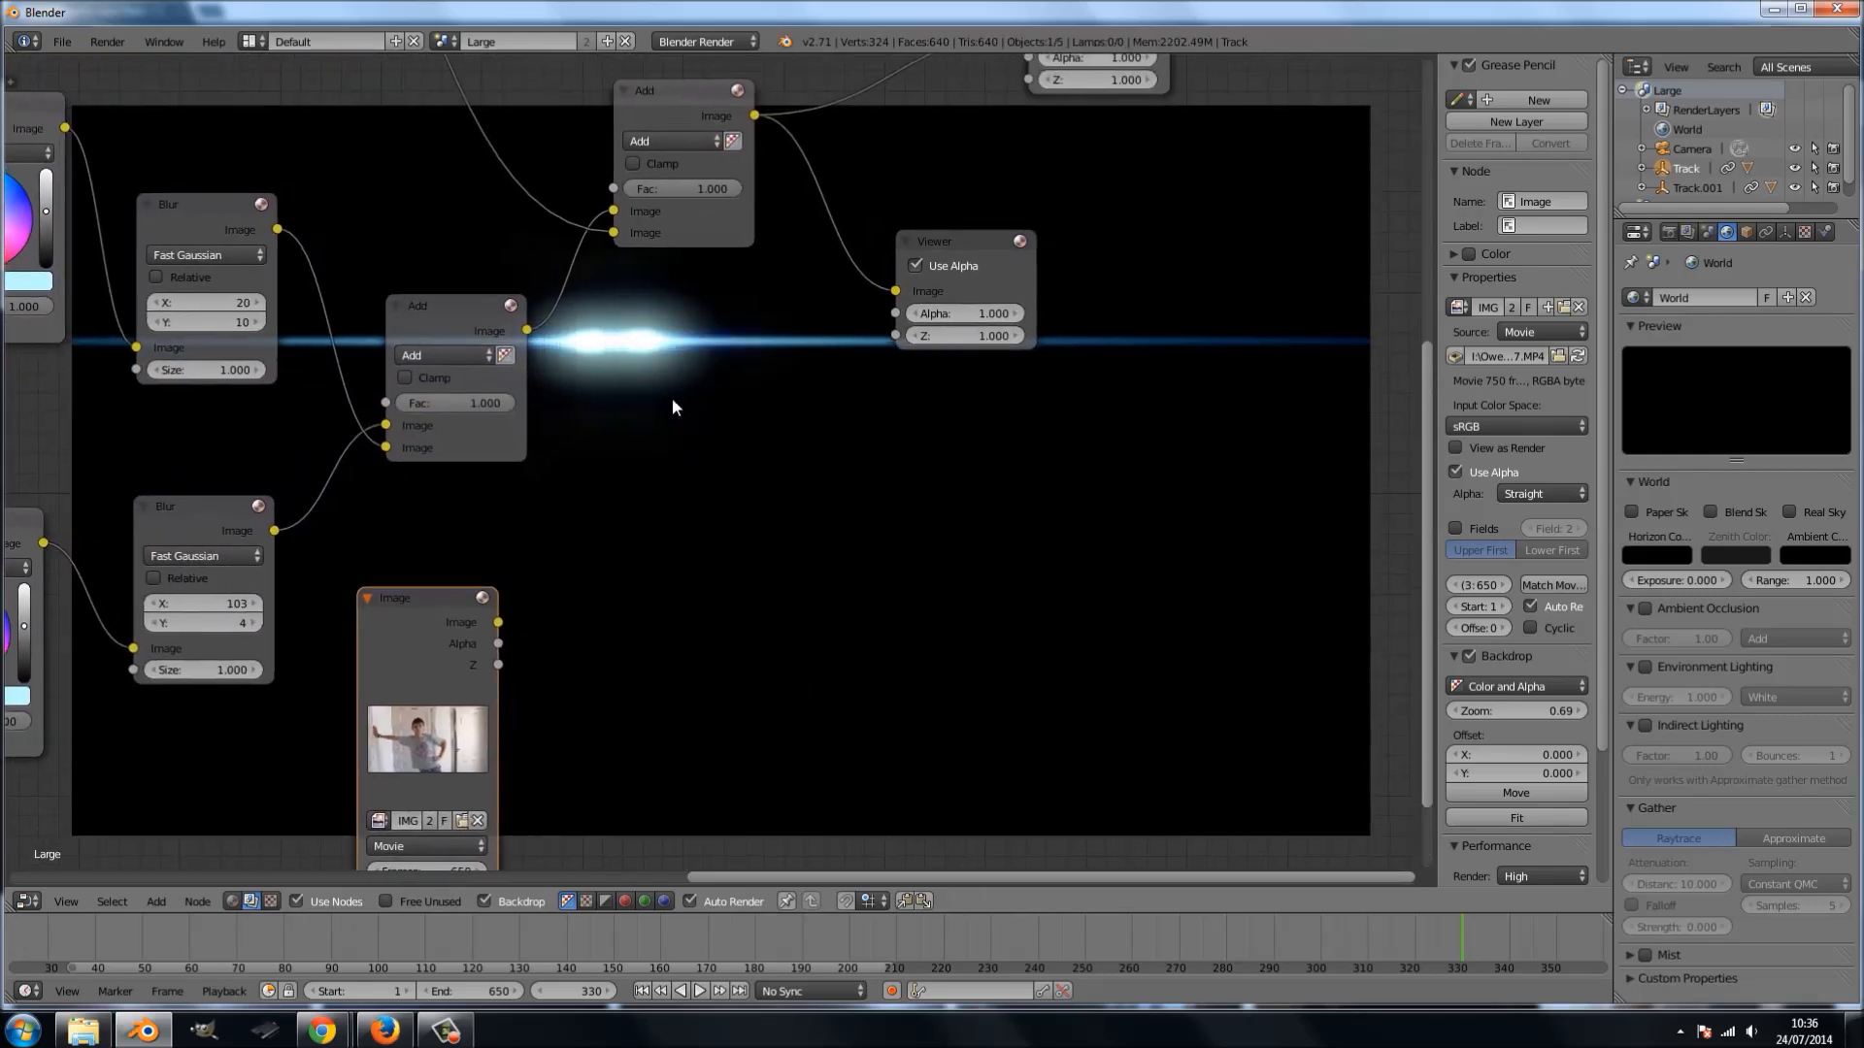
pyautogui.moveTo(958, 235); pyautogui.dragTo(1215, 254)
pyautogui.hotkey('shift', 'd')
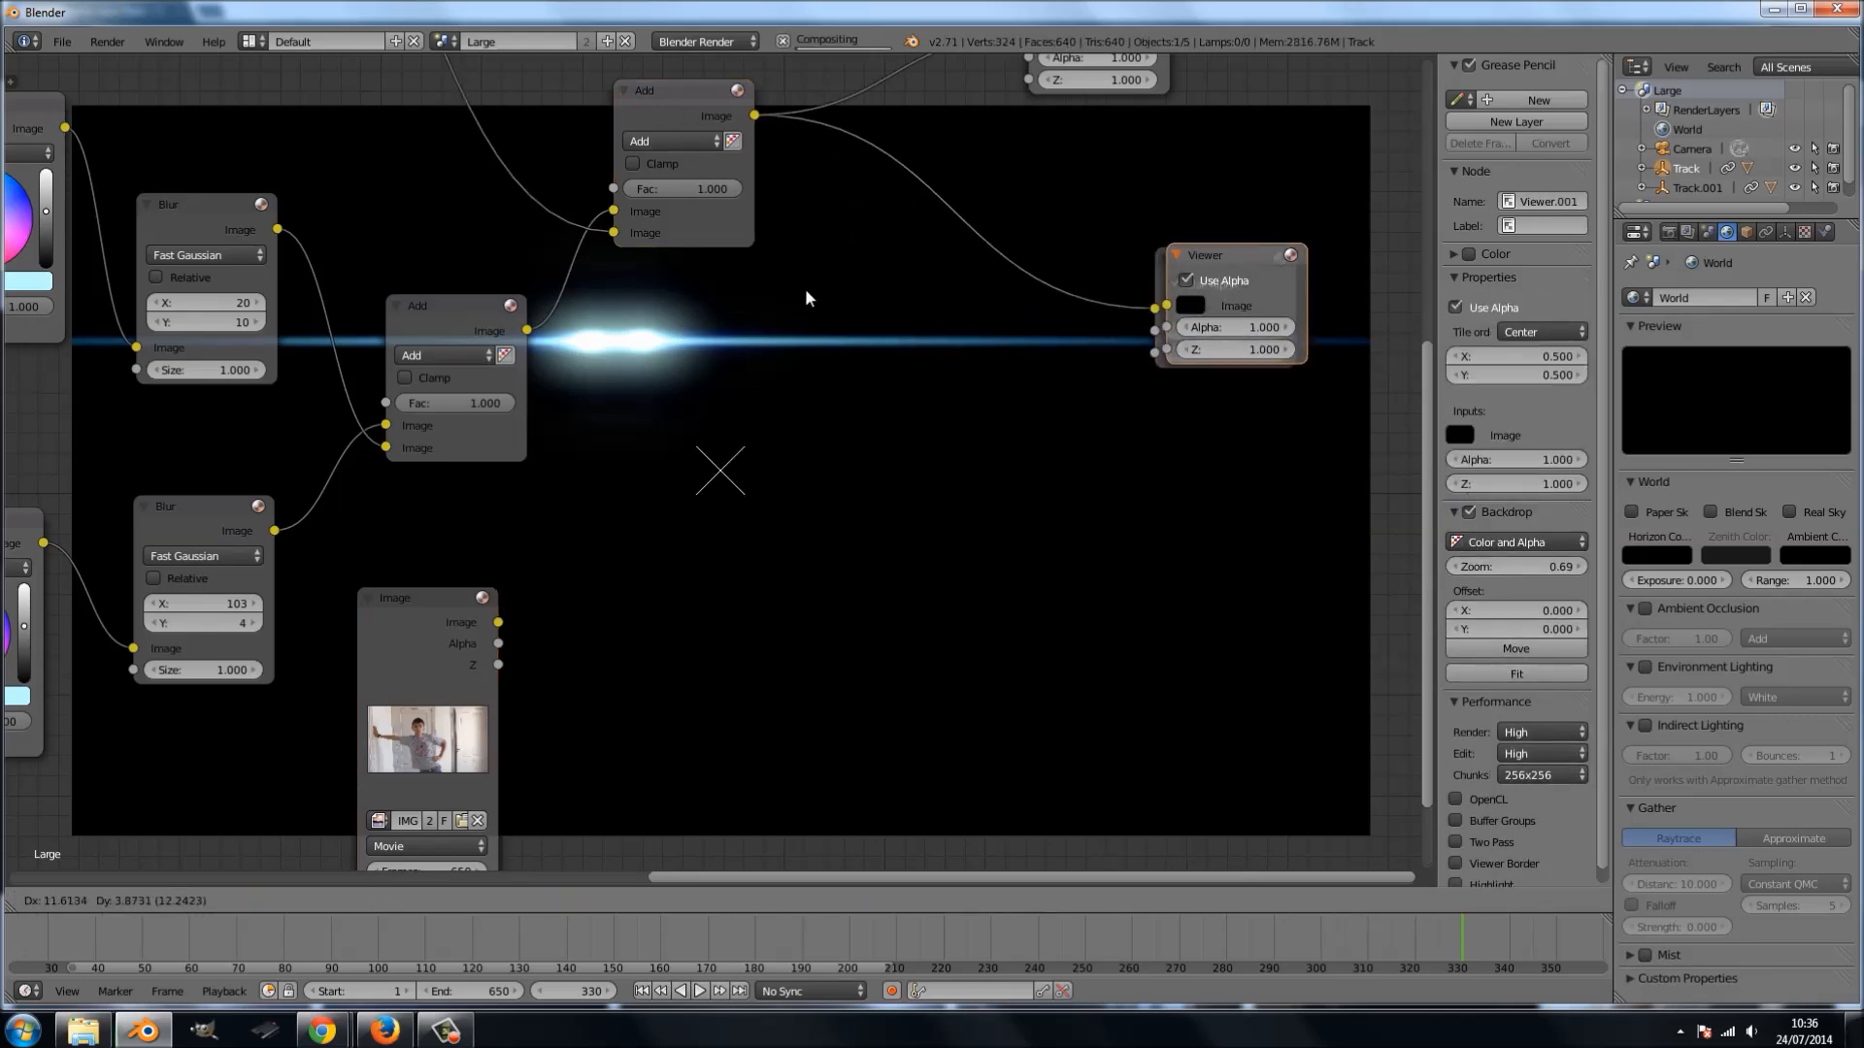
pyautogui.click(731, 278)
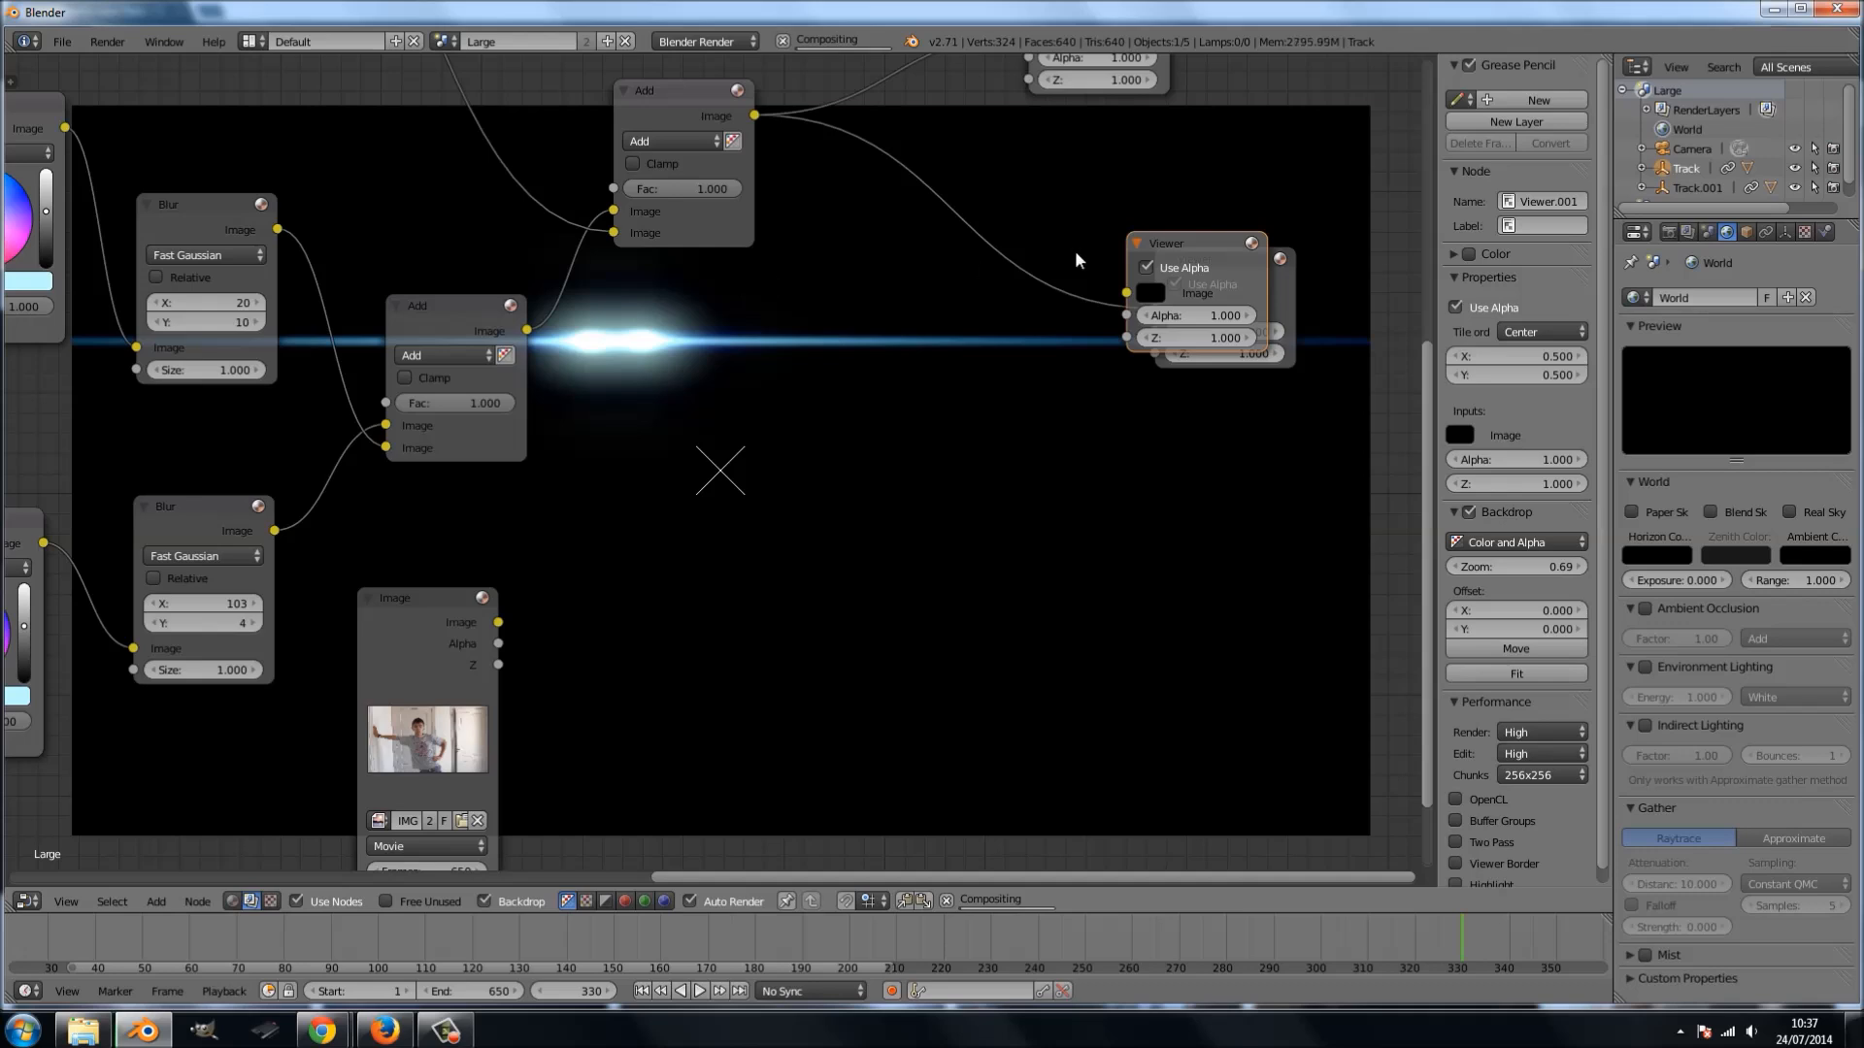
pyautogui.press('Delete')
# - Duplicate the final Add node onto the link into the Viewer and connect the footage Image output to its second Image input
pyautogui.click(652, 103)
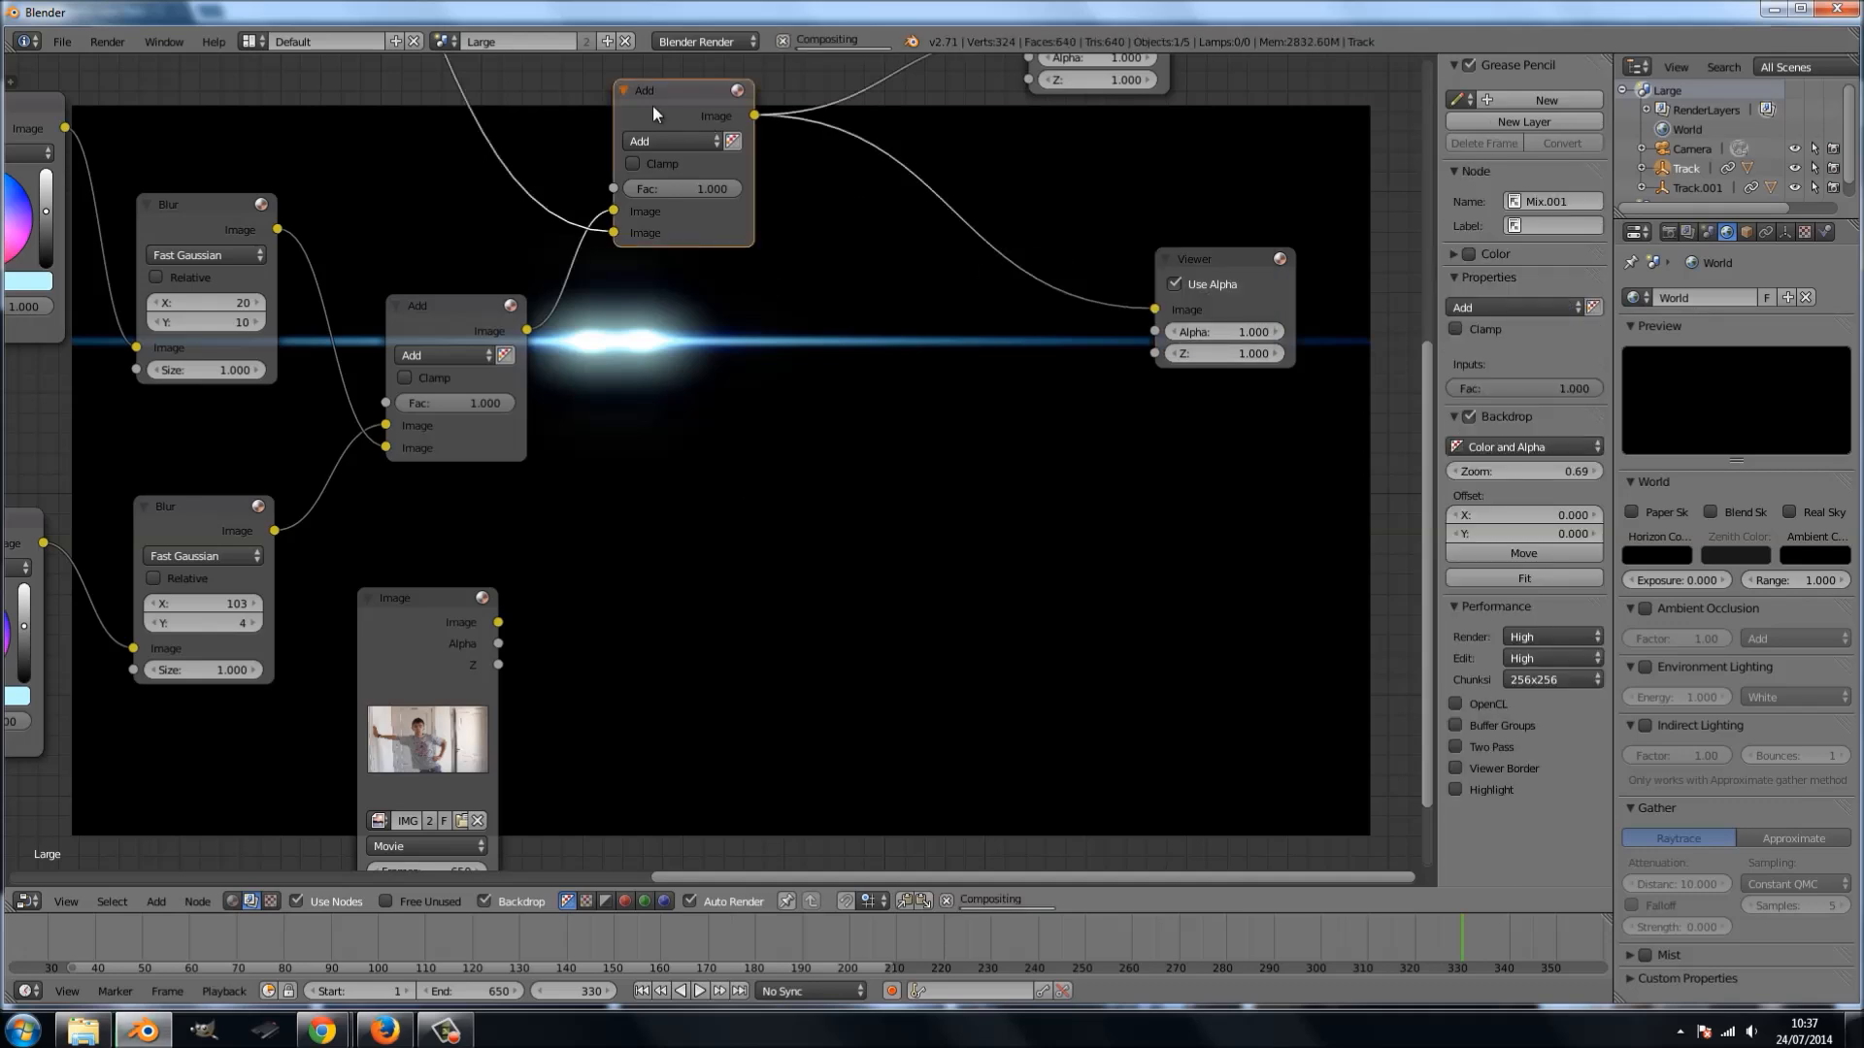
pyautogui.hotkey('shift', 'd')
pyautogui.click(951, 235)
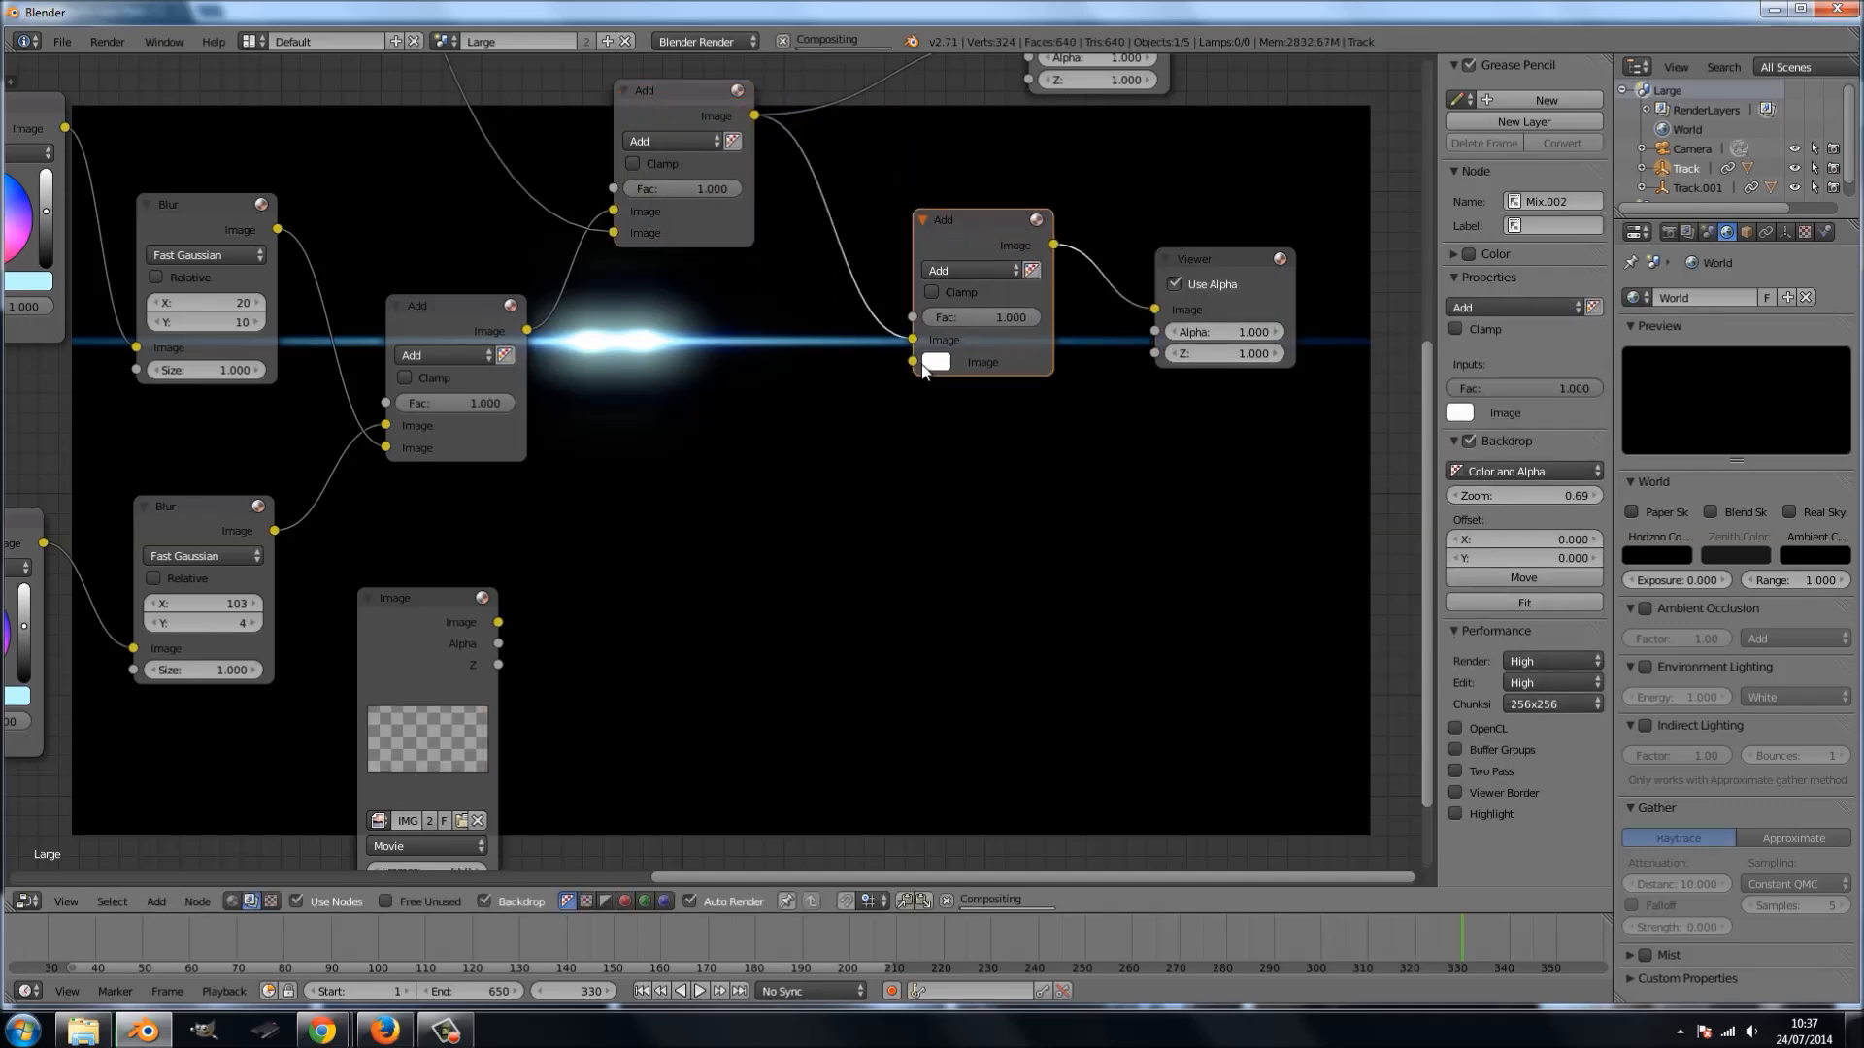
pyautogui.click(528, 600)
pyautogui.moveTo(498, 621); pyautogui.dragTo(913, 362)
pyautogui.scroll(-1, 753, 596)
pyautogui.moveTo(736, 707); pyautogui.dragTo(748, 615, button='middle')
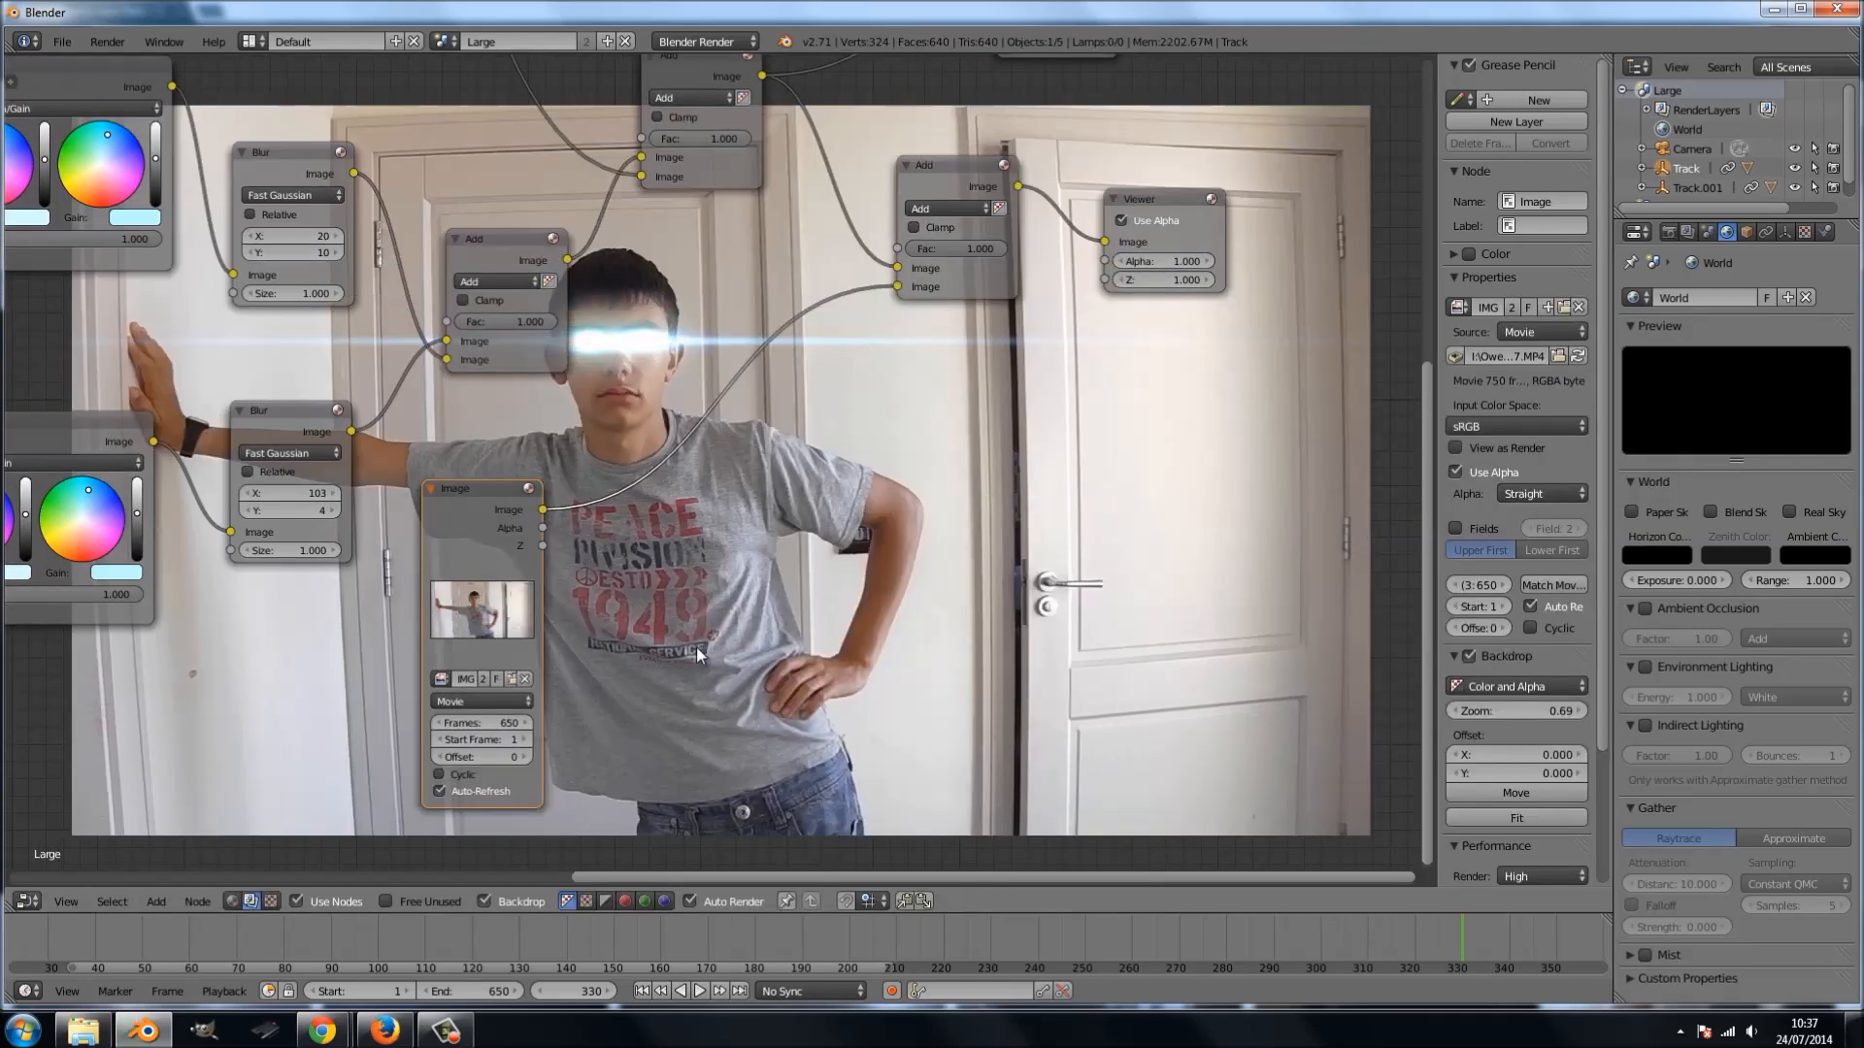
# - Move the Viewer node farther away from the newly inserted Add node
pyautogui.moveTo(729, 608); pyautogui.dragTo(304, 750, button='middle')
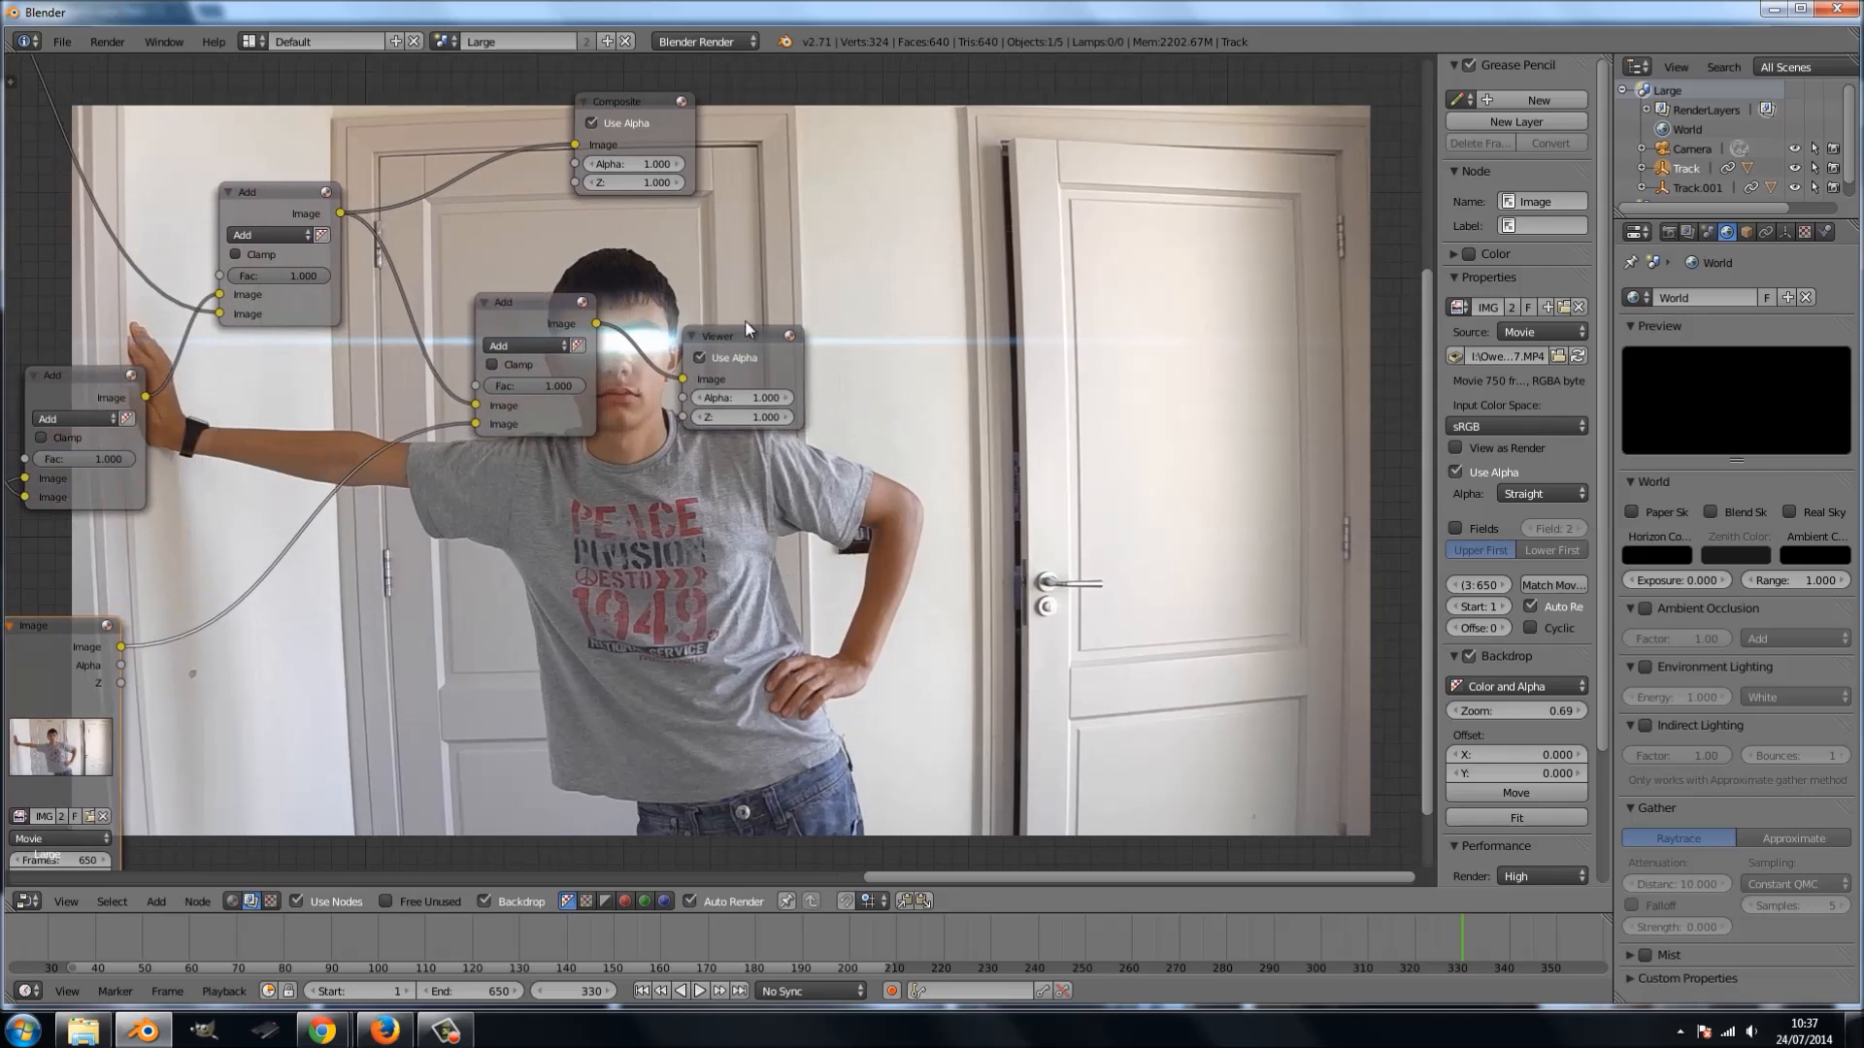
pyautogui.click(755, 334)
pyautogui.moveTo(755, 334); pyautogui.dragTo(1073, 322)
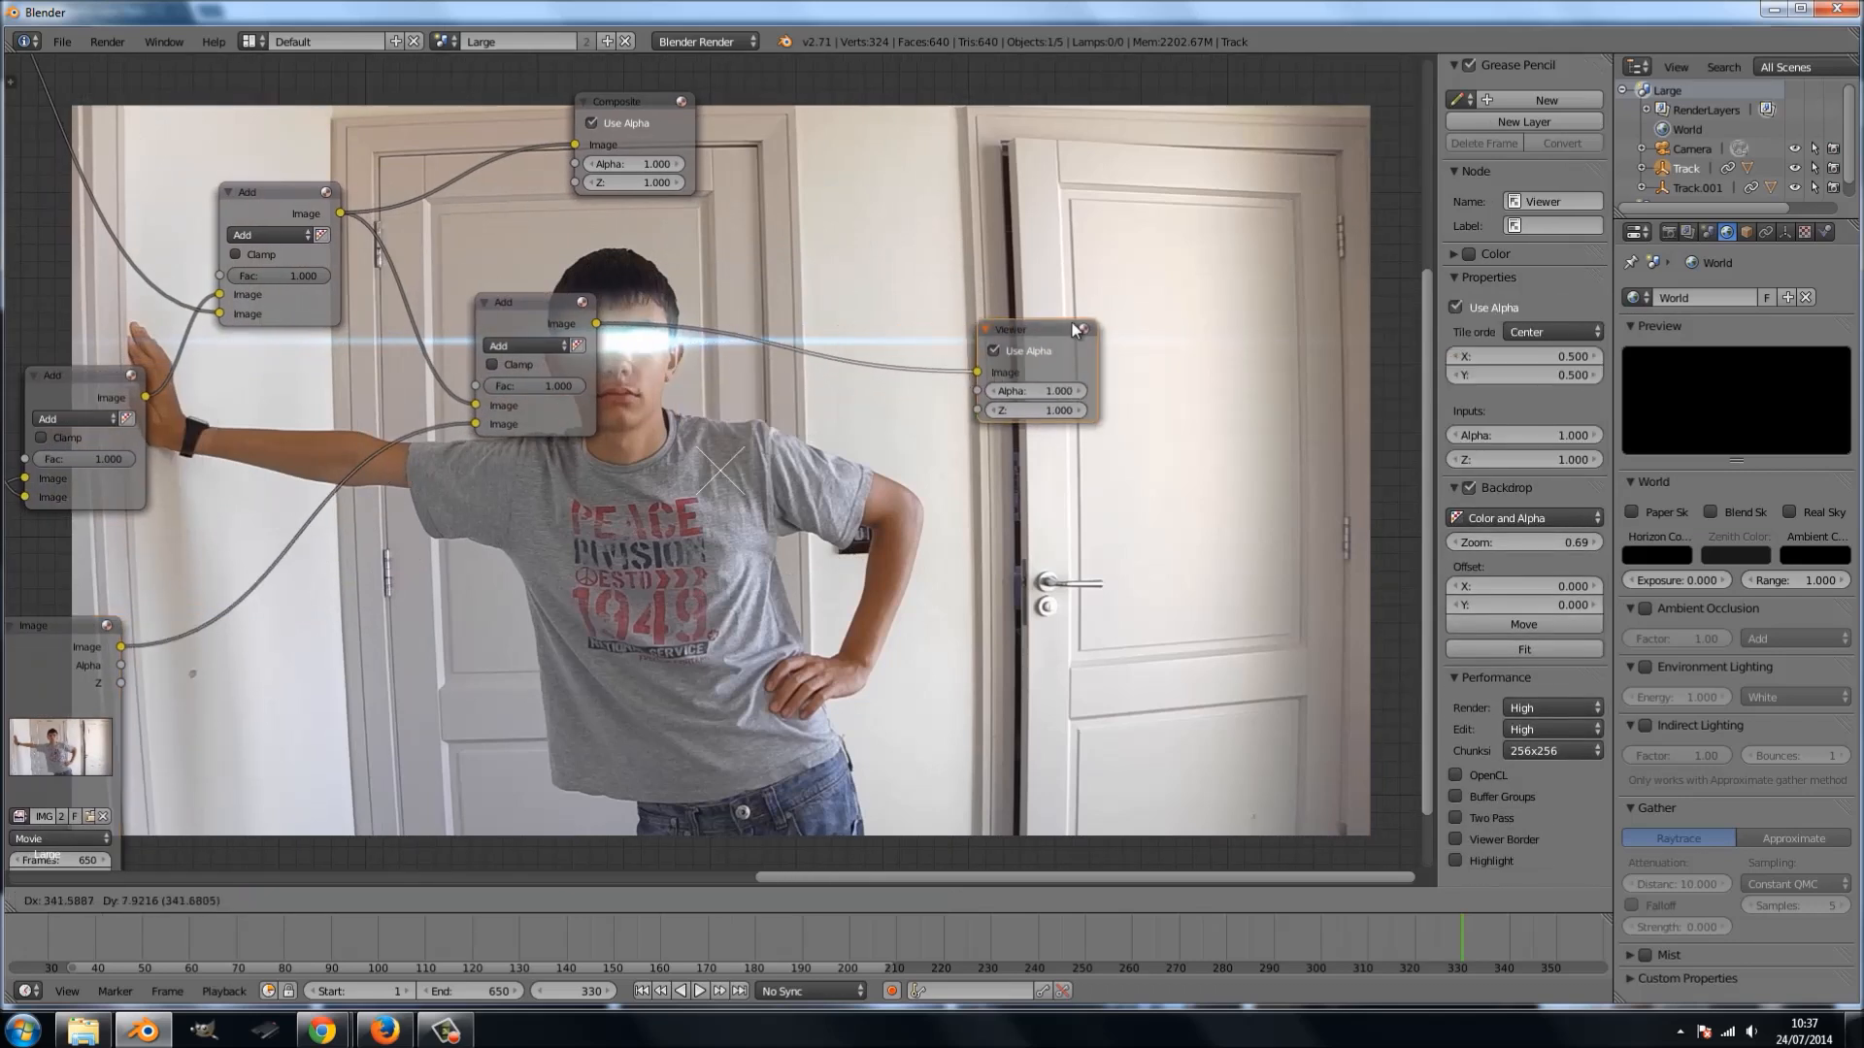
pyautogui.click(531, 320)
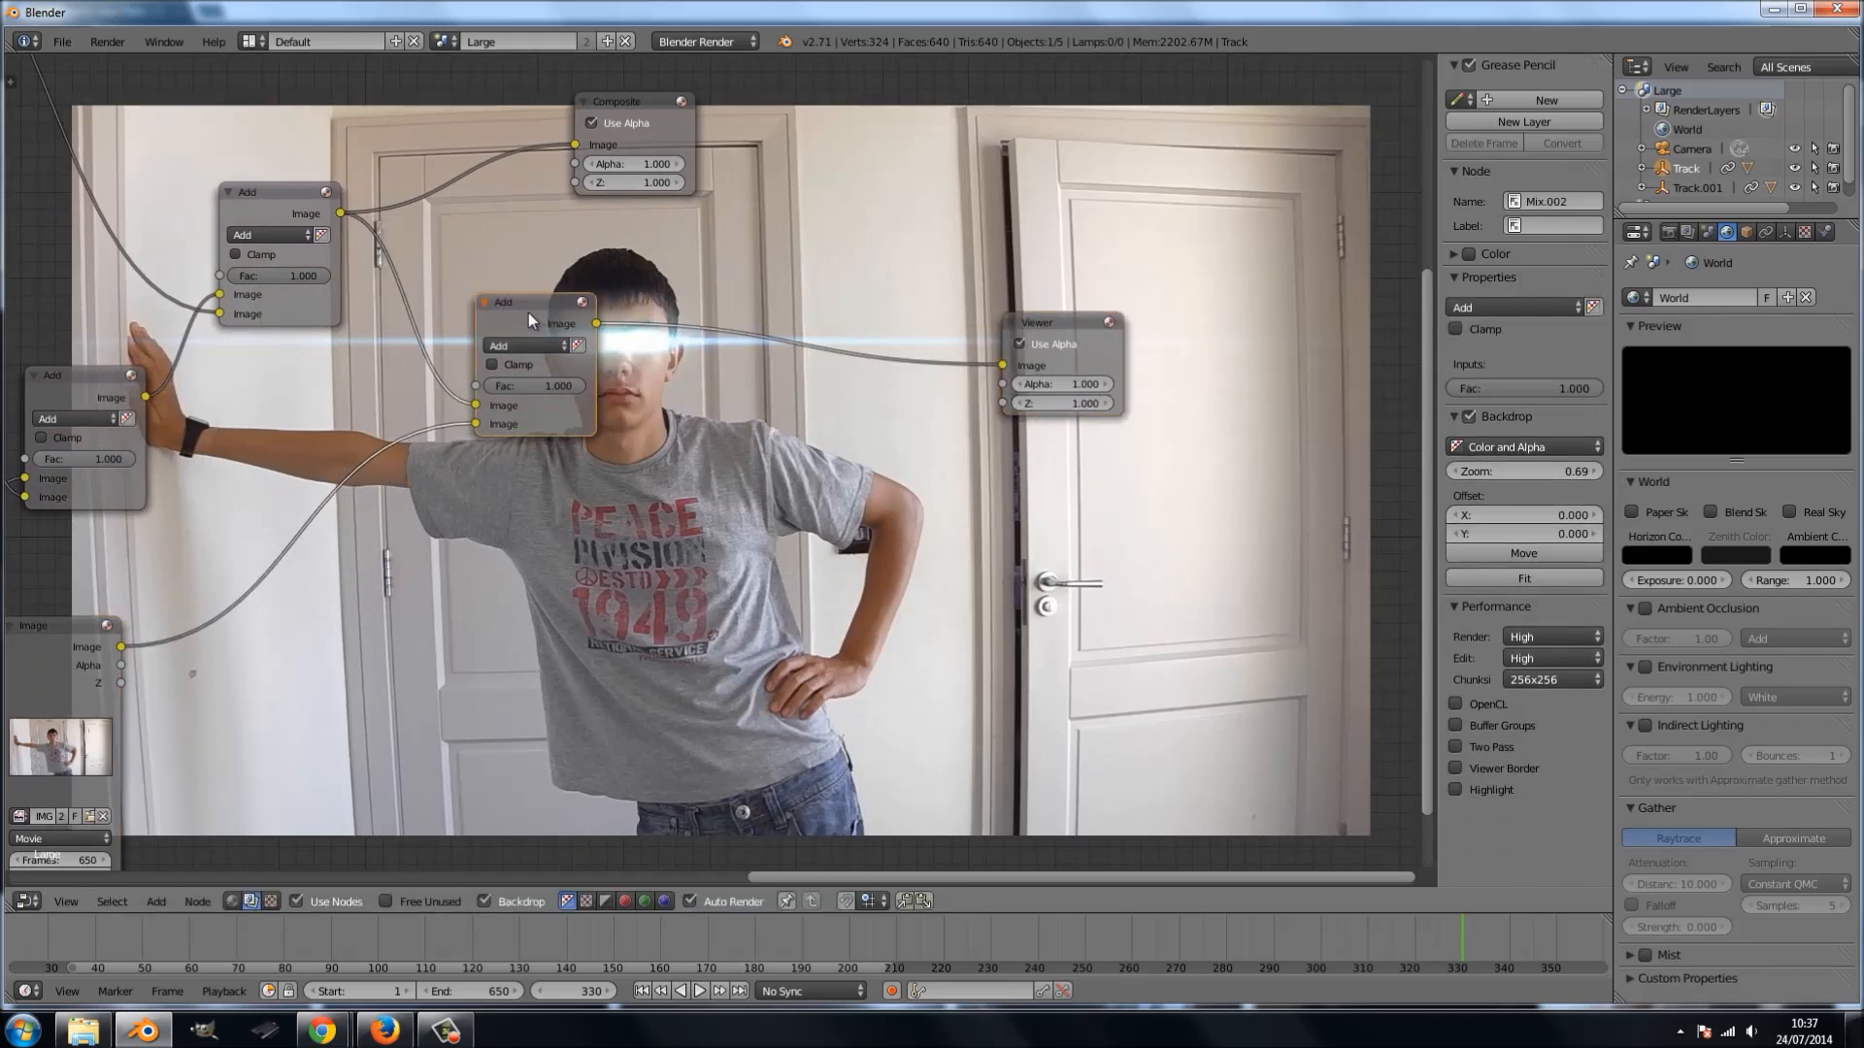
# - Move the footage Image node beside the Add node that mixes it with the flare
pyautogui.scroll(2, 610, 563)
pyautogui.moveTo(602, 661); pyautogui.dragTo(894, 655, button='middle')
pyautogui.moveTo(504, 679); pyautogui.dragTo(797, 566, button='middle')
pyautogui.moveTo(247, 719)
pyautogui.mouseDown(button='middle')
pyautogui.moveTo(580, 647)
pyautogui.moveTo(796, 625)
pyautogui.mouseUp(button='middle')
pyautogui.scroll(-1, 581, 647)
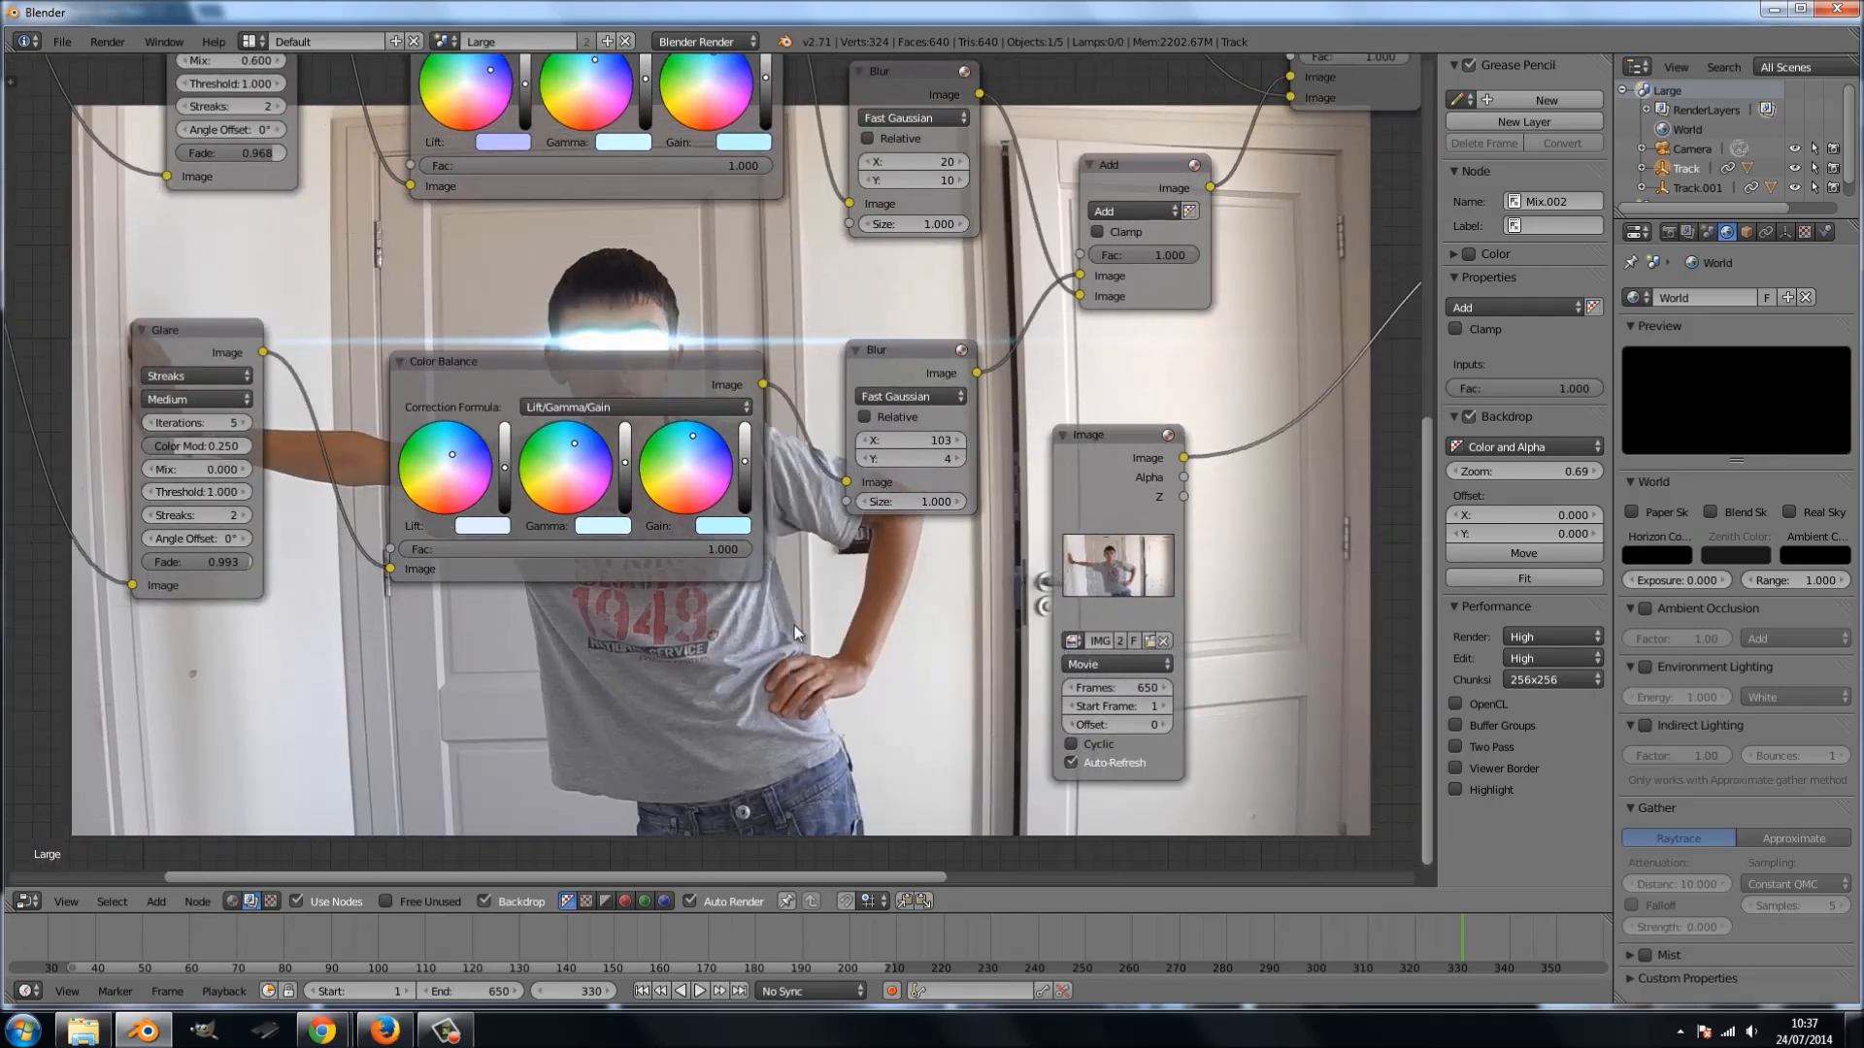
pyautogui.moveTo(289, 533); pyautogui.dragTo(687, 524, button='middle')
pyautogui.moveTo(278, 596); pyautogui.dragTo(361, 691, button='middle')
pyautogui.moveTo(988, 811); pyautogui.dragTo(289, 711, button='middle')
pyautogui.moveTo(593, 622); pyautogui.dragTo(375, 661, button='middle')
pyautogui.click(666, 493)
pyautogui.moveTo(666, 493); pyautogui.dragTo(971, 422)
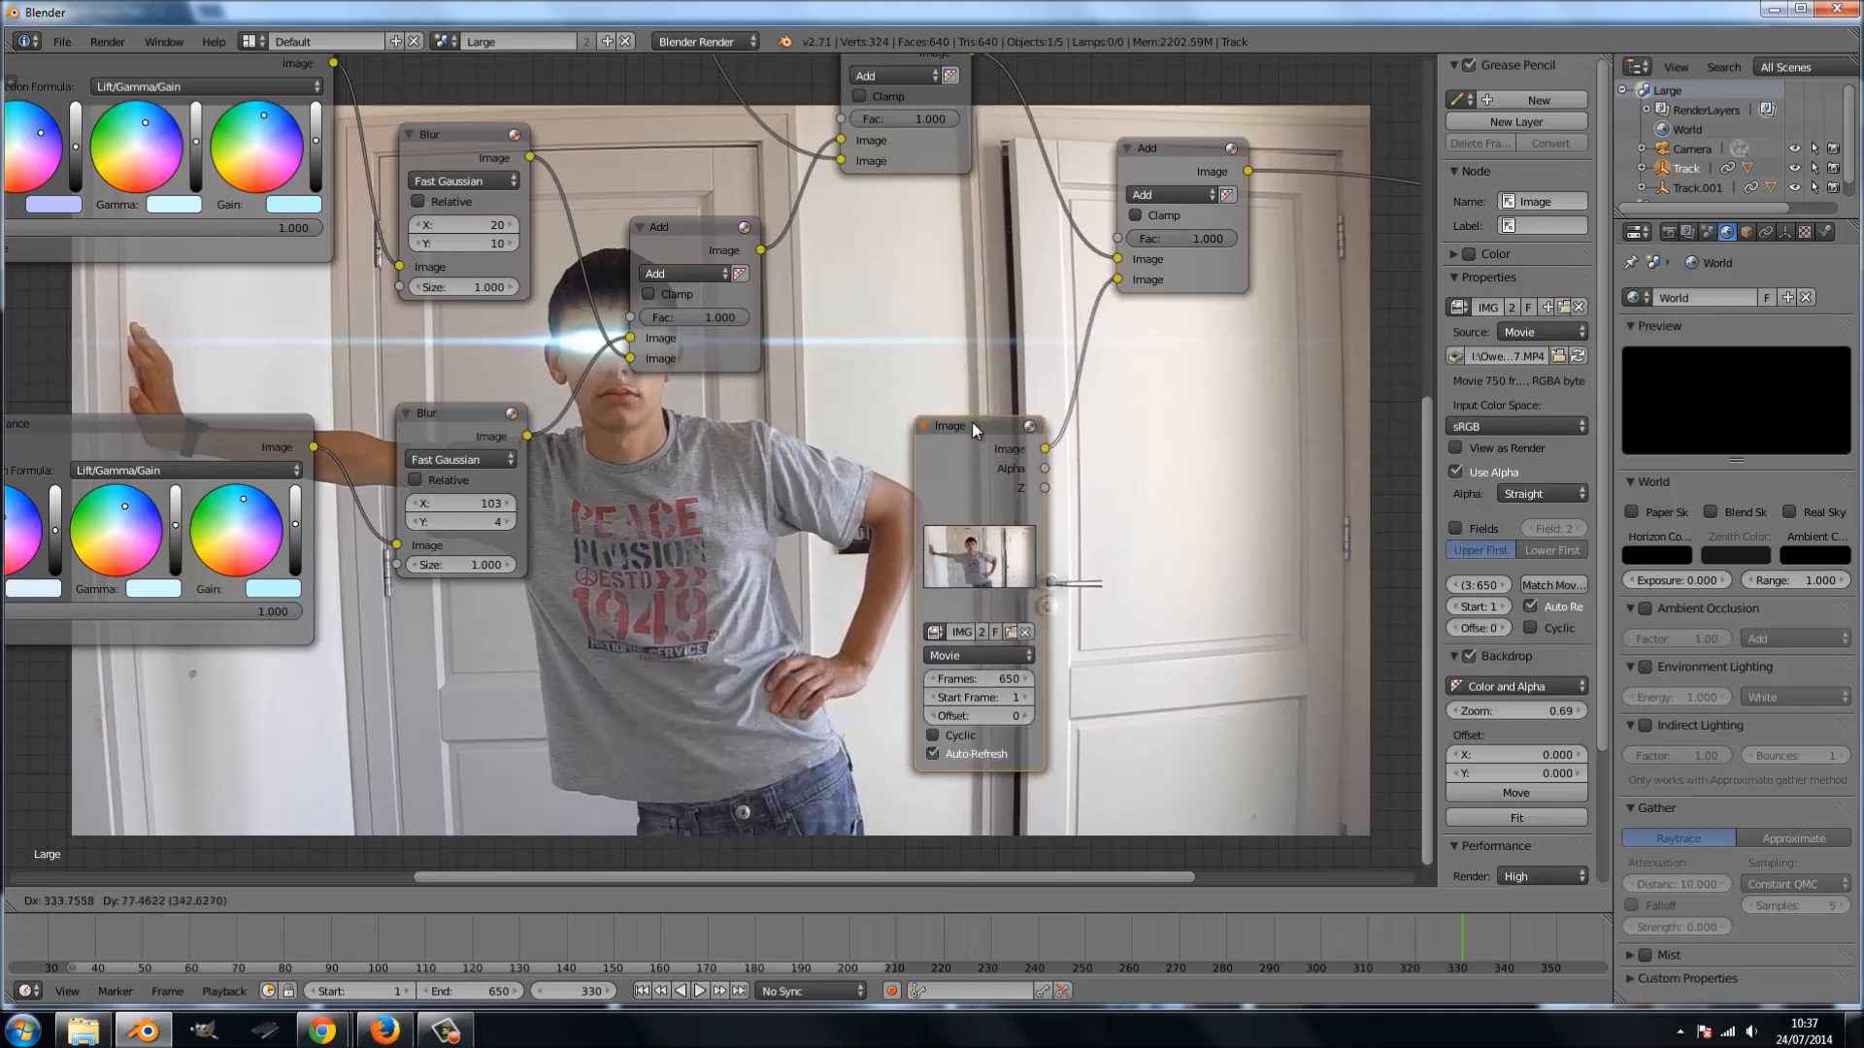
# - Insert a Hue Saturation Value node between the Small streak's Blur node and the first Add node, spacing the neighbouring nodes around it
pyautogui.hotkey('shift', 'a')
pyautogui.moveTo(668, 563)
pyautogui.moveTo(642, 602)
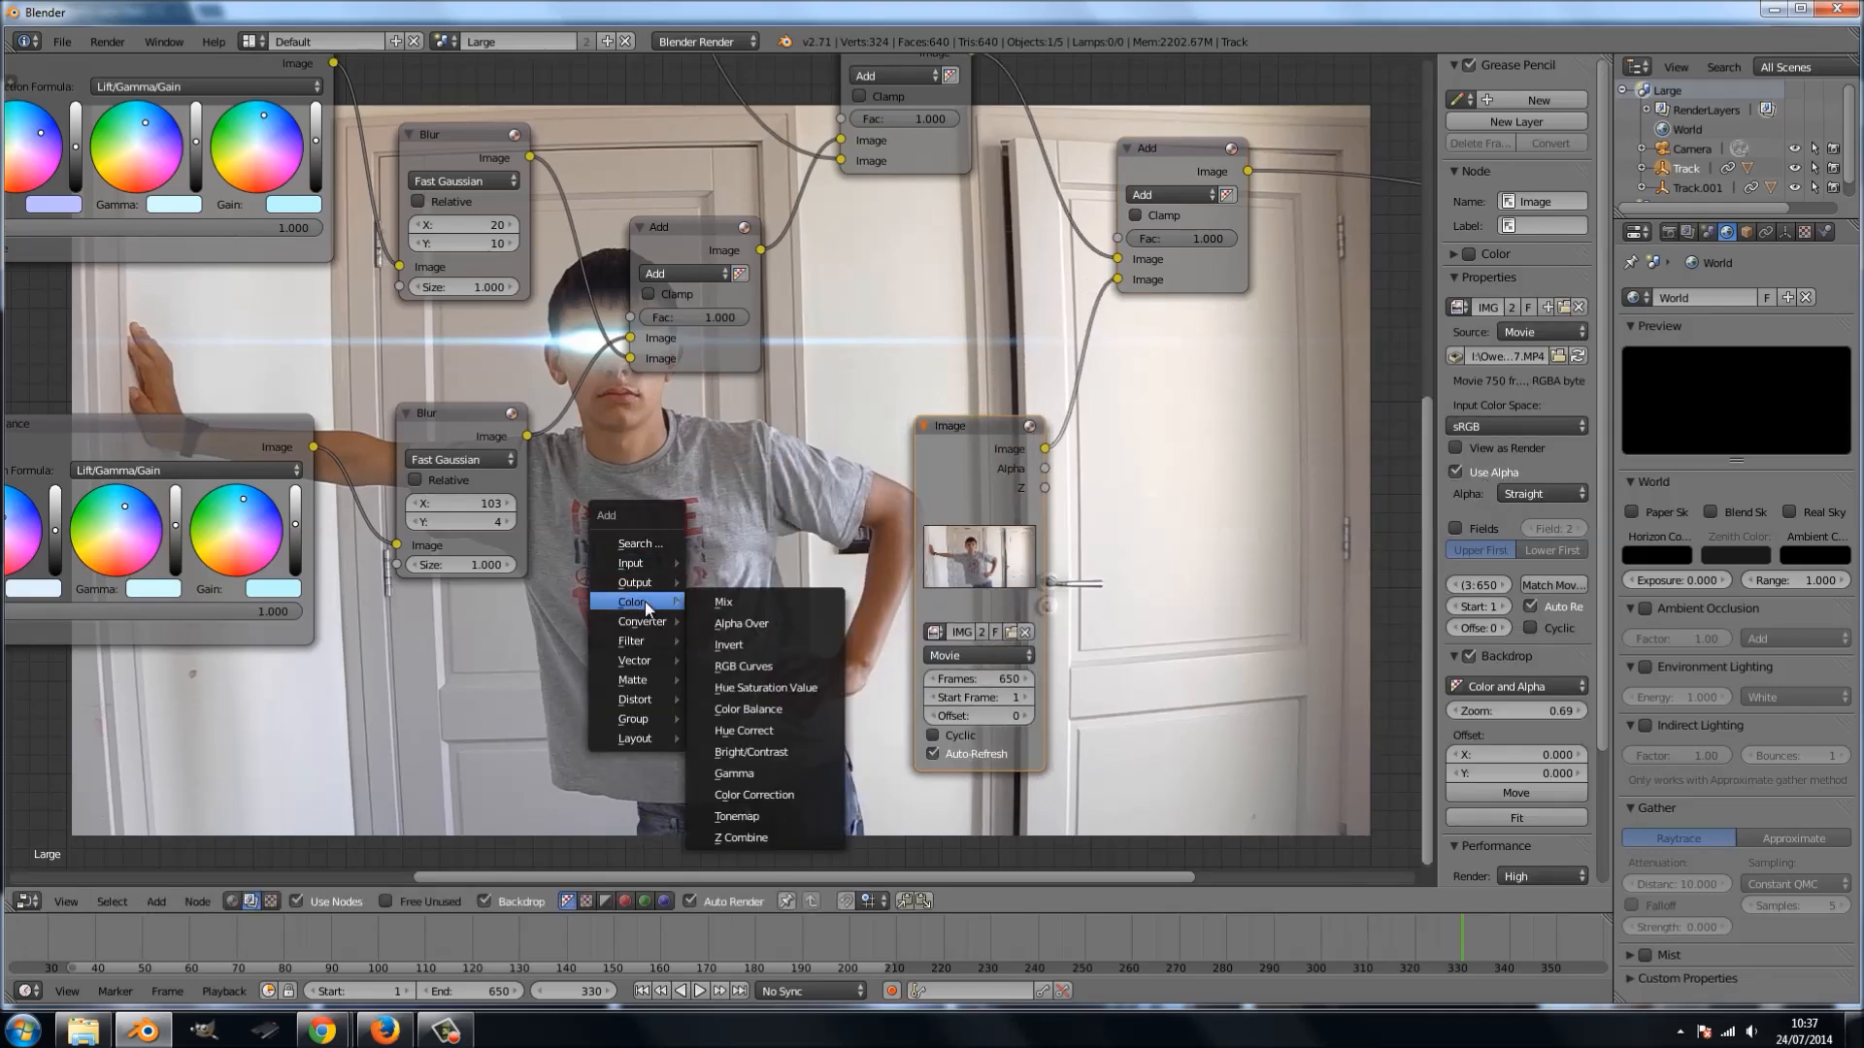
pyautogui.click(758, 688)
pyautogui.click(565, 382)
pyautogui.moveTo(432, 414); pyautogui.dragTo(406, 482)
pyautogui.moveTo(682, 243); pyautogui.dragTo(833, 240)
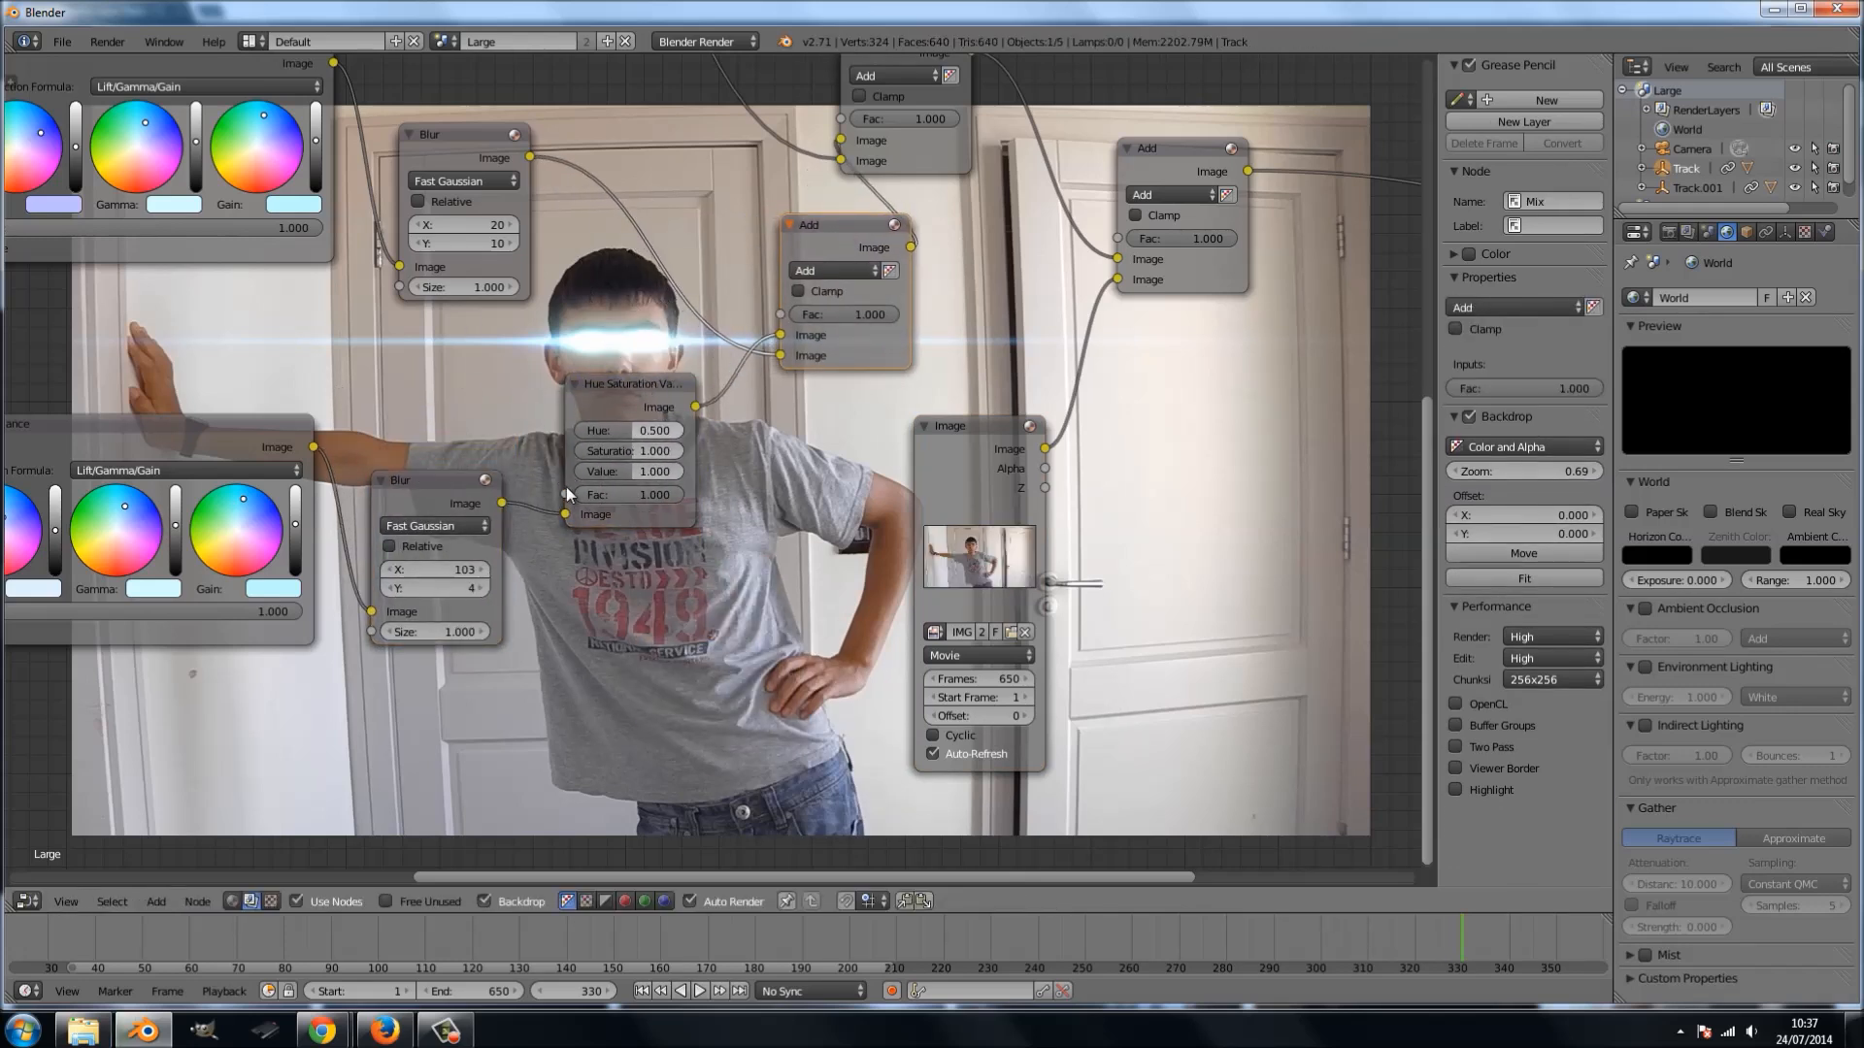
# - Lower the Hue Saturation Value node's Value to 0.382 to dim the Small scene's streak
pyautogui.scroll(3, 568, 532)
pyautogui.moveTo(610, 434); pyautogui.dragTo(714, 536, button='middle')
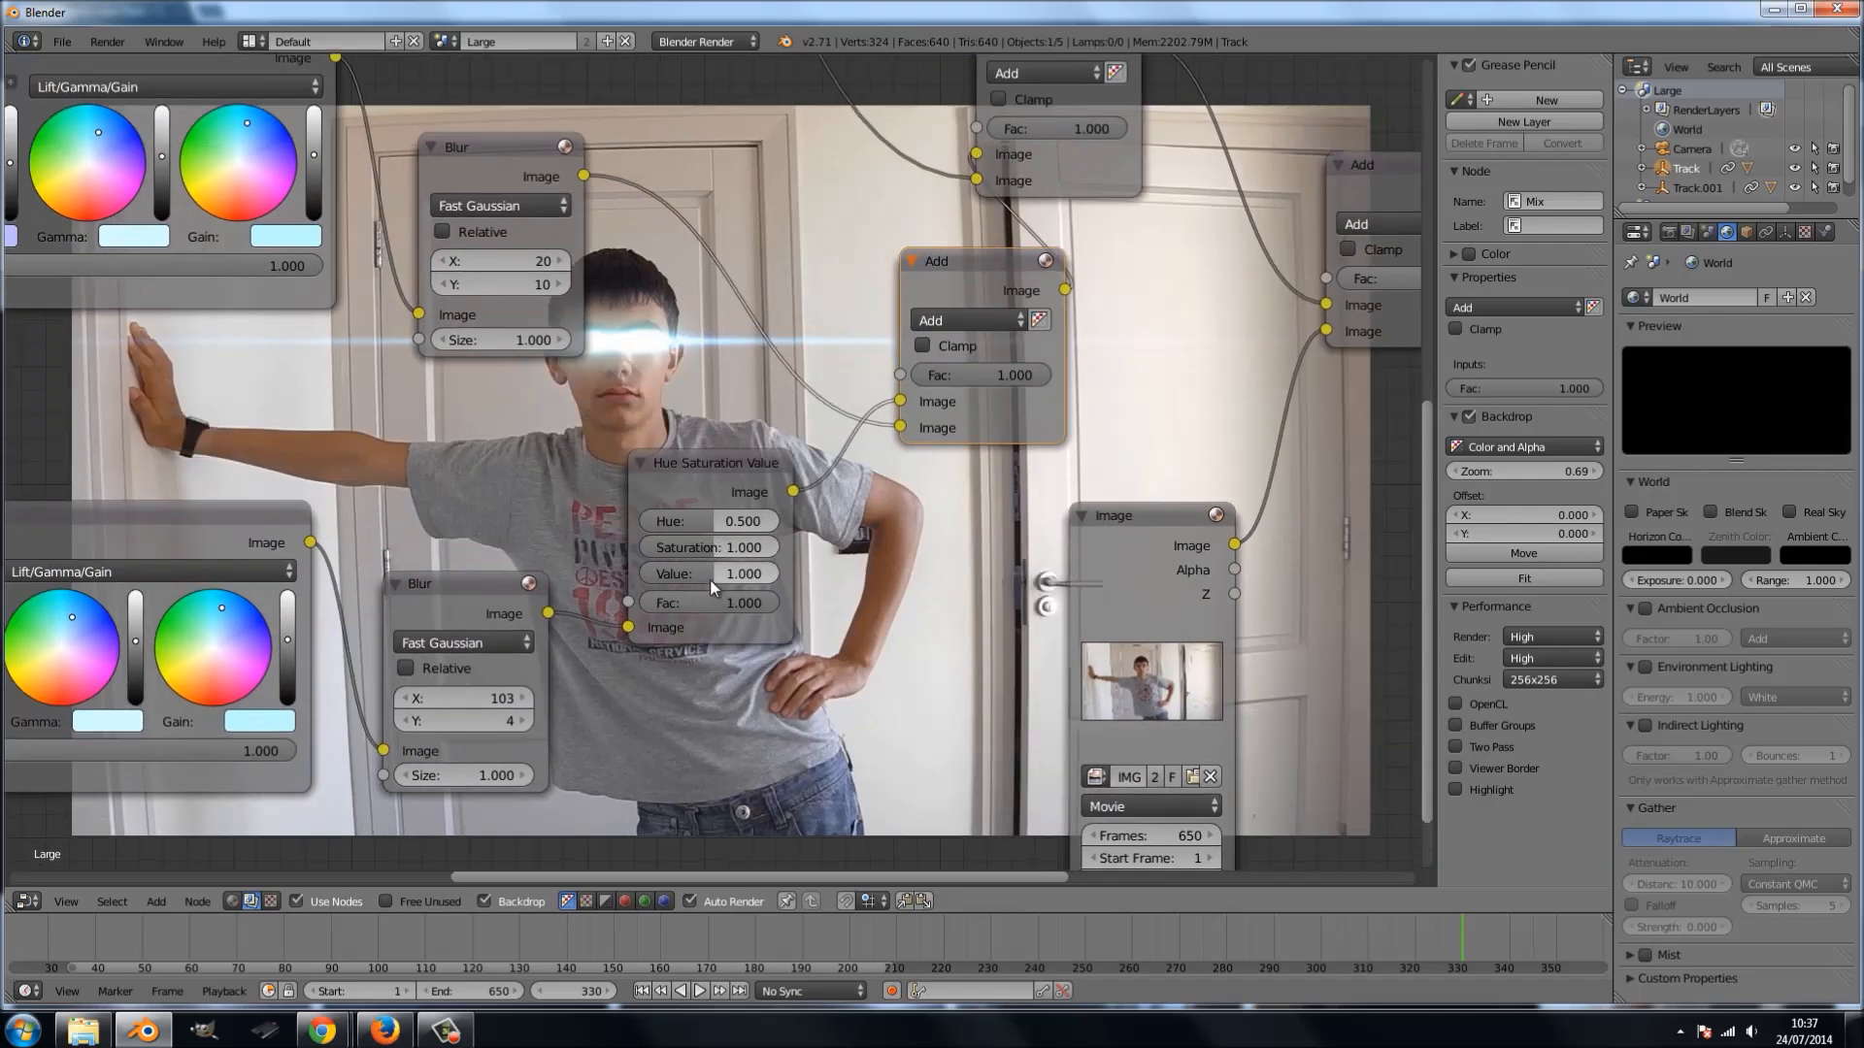
pyautogui.moveTo(700, 579); pyautogui.dragTo(666, 562)
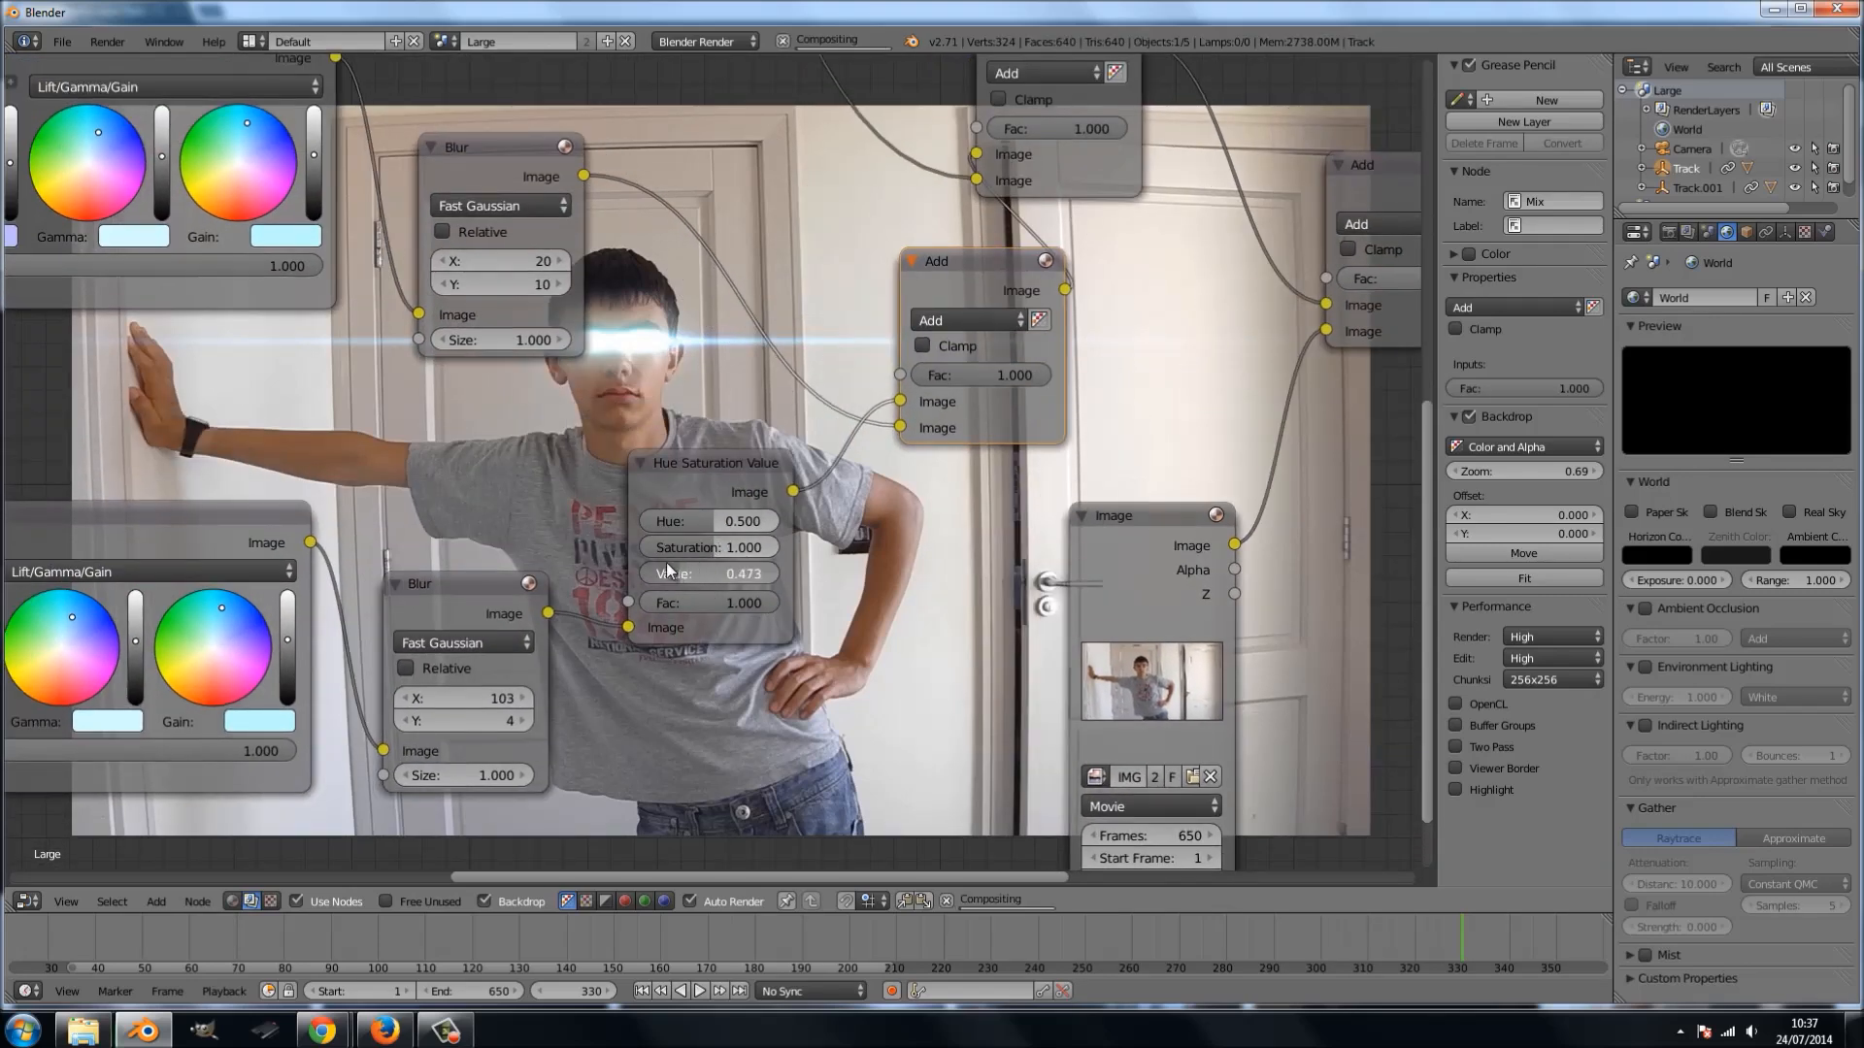
pyautogui.moveTo(617, 391); pyautogui.dragTo(380, 303, button='middle')
pyautogui.moveTo(417, 480); pyautogui.dragTo(428, 480)
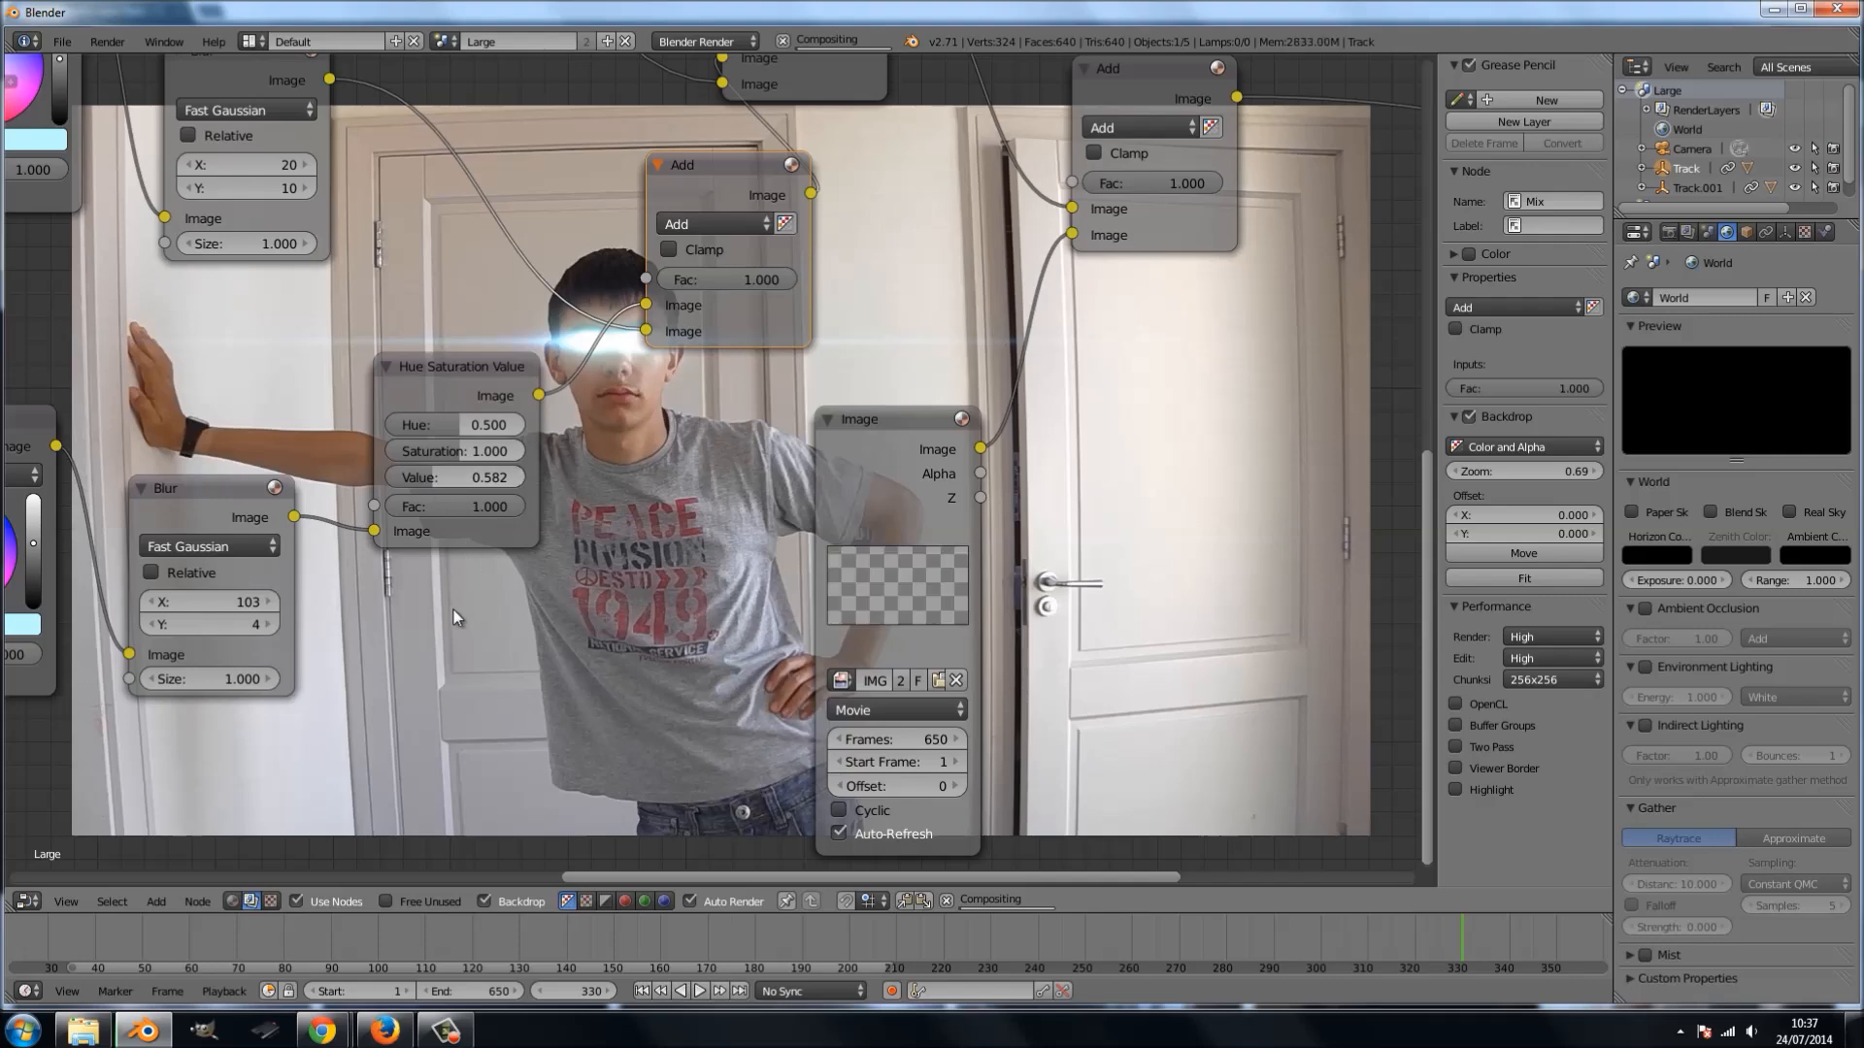
pyautogui.moveTo(428, 627); pyautogui.dragTo(901, 643, button='middle')
pyautogui.moveTo(361, 752); pyautogui.dragTo(419, 655, button='middle')
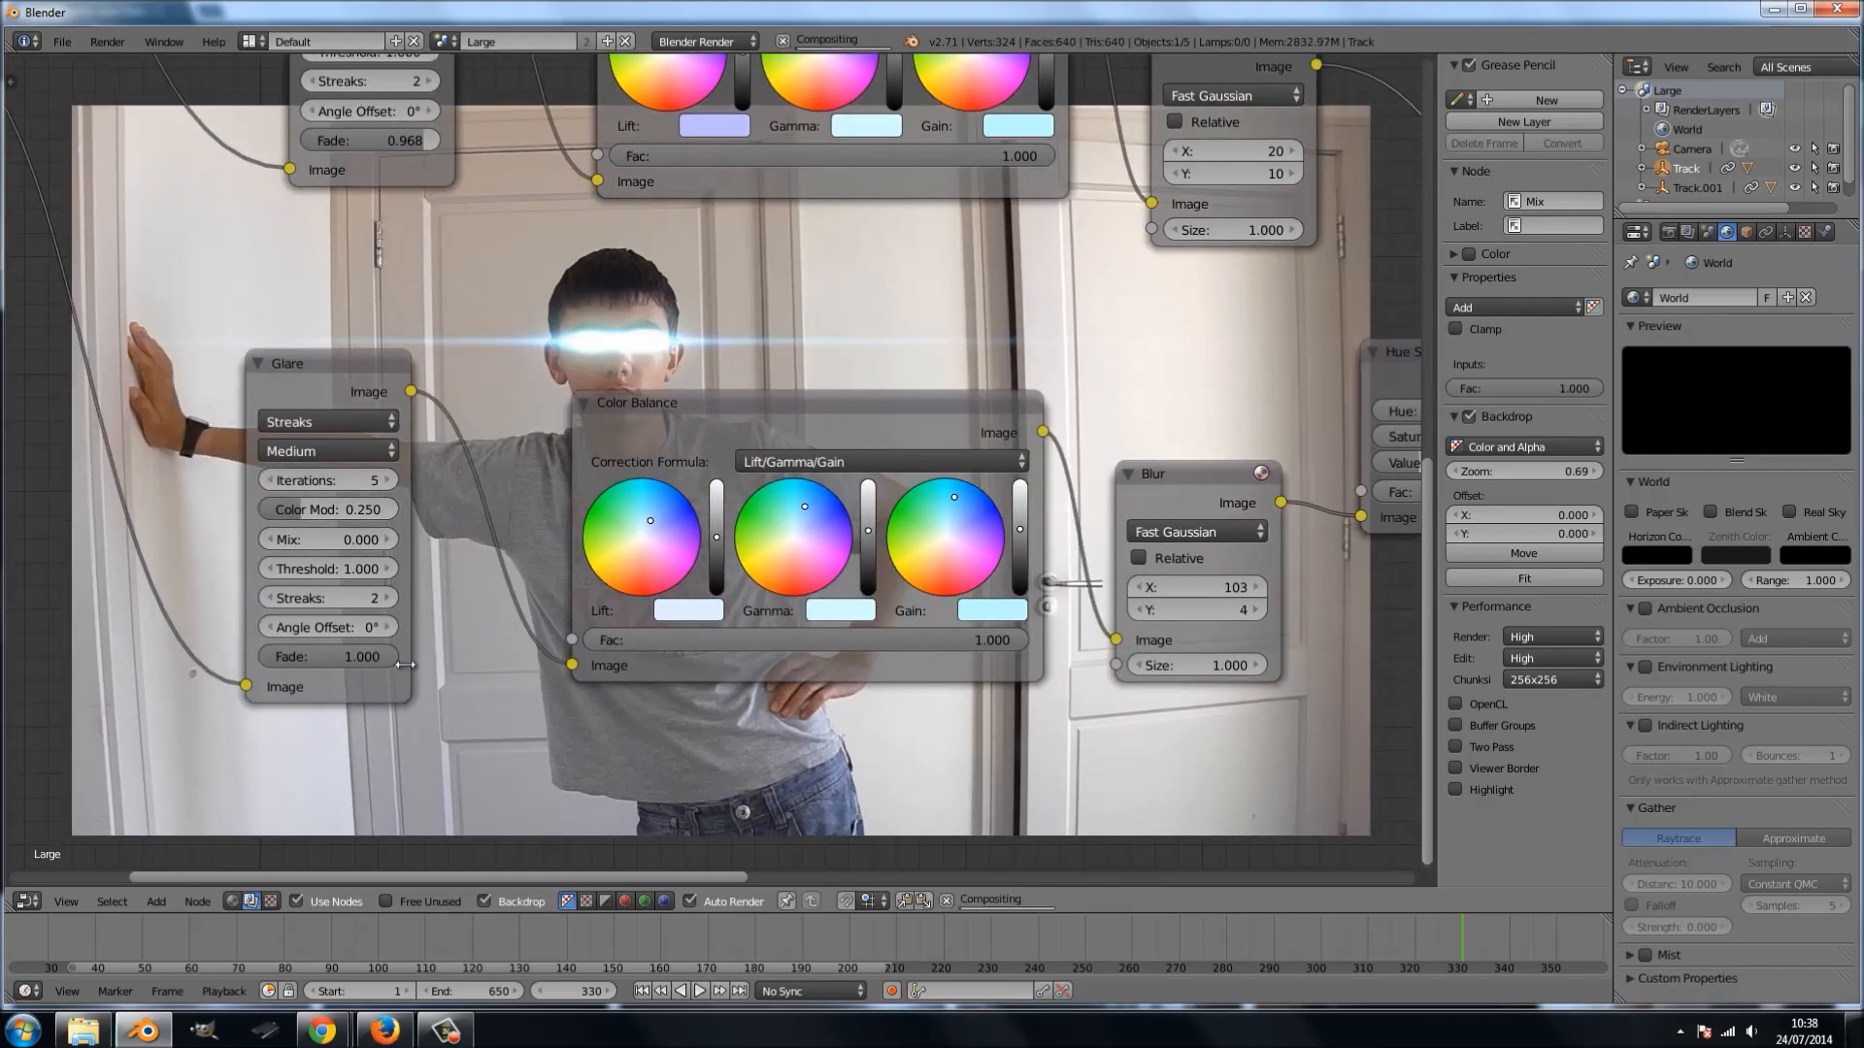
pyautogui.moveTo(939, 704)
pyautogui.mouseDown(button='middle')
pyautogui.moveTo(757, 753)
pyautogui.moveTo(631, 753)
pyautogui.mouseUp(button='middle')
pyautogui.moveTo(1093, 505); pyautogui.dragTo(1103, 513)
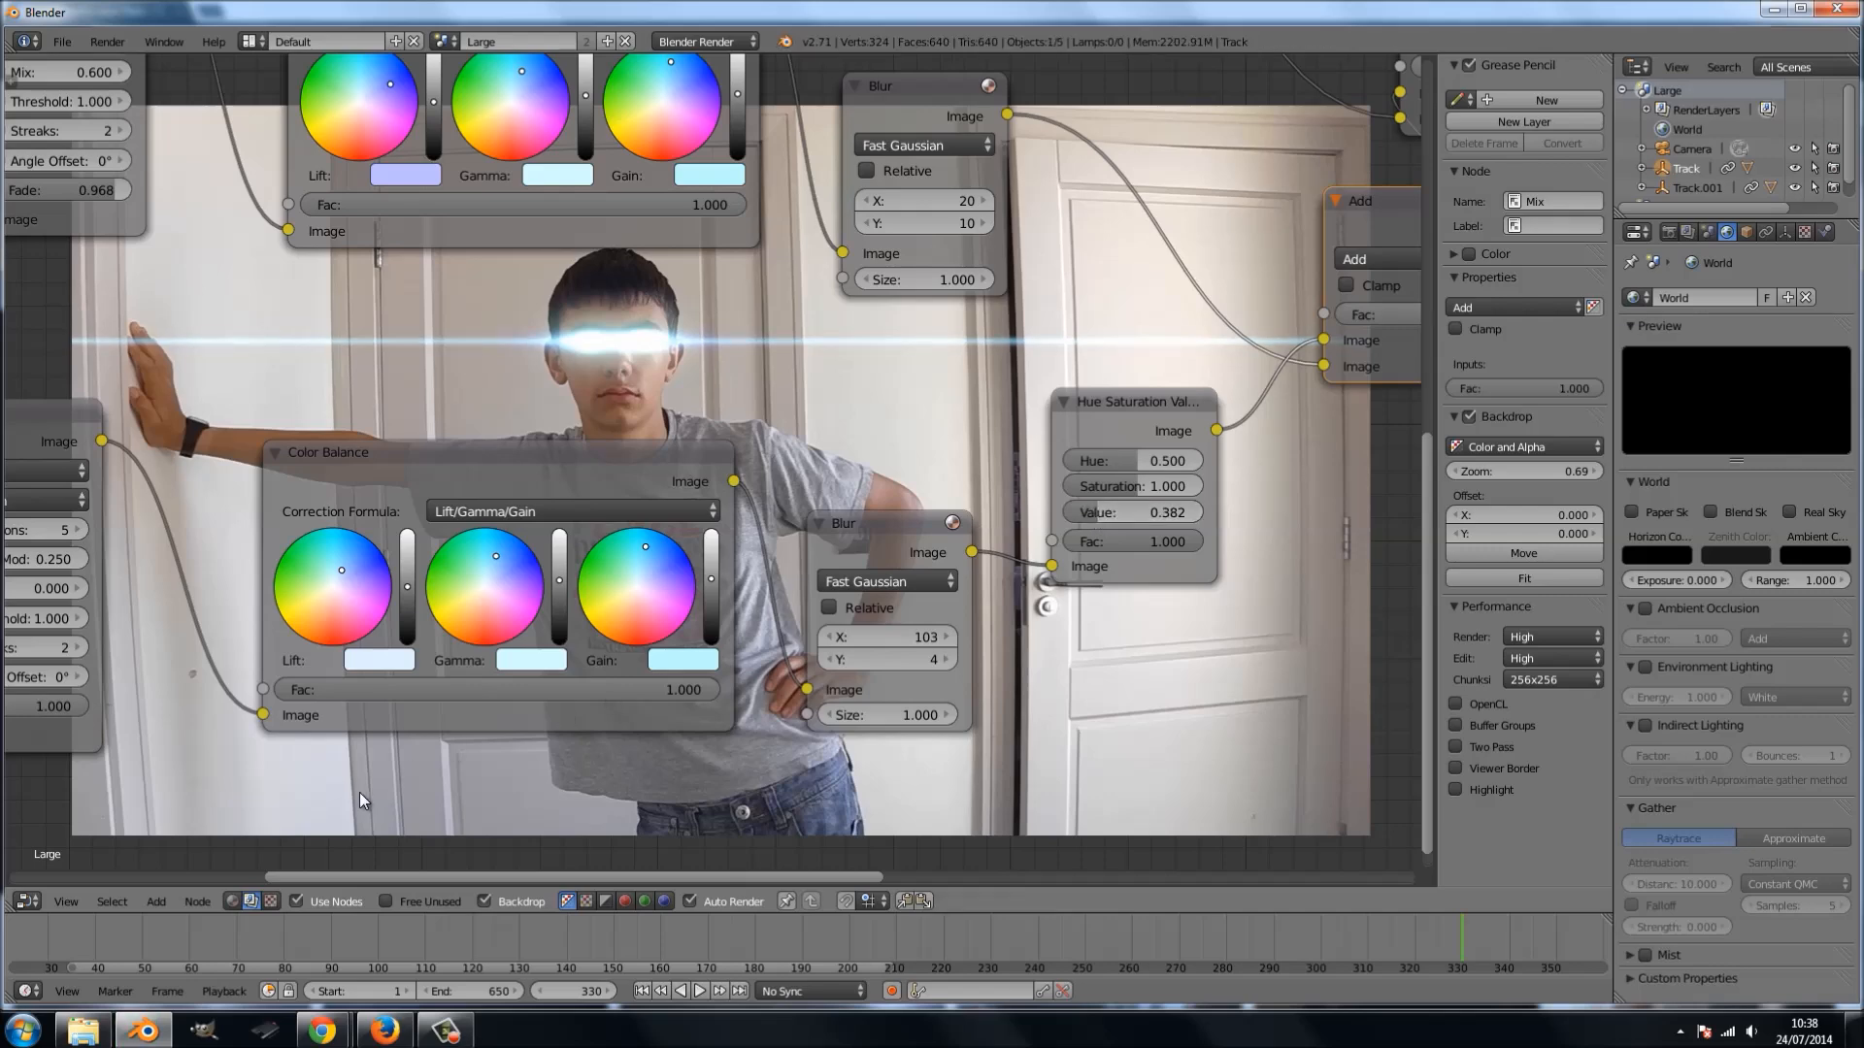
# - Set the Fade of the Small scene's Streaks Glare node to 0.995
pyautogui.moveTo(359, 793); pyautogui.dragTo(402, 760, button='middle')
pyautogui.moveTo(233, 693); pyautogui.dragTo(230, 691)
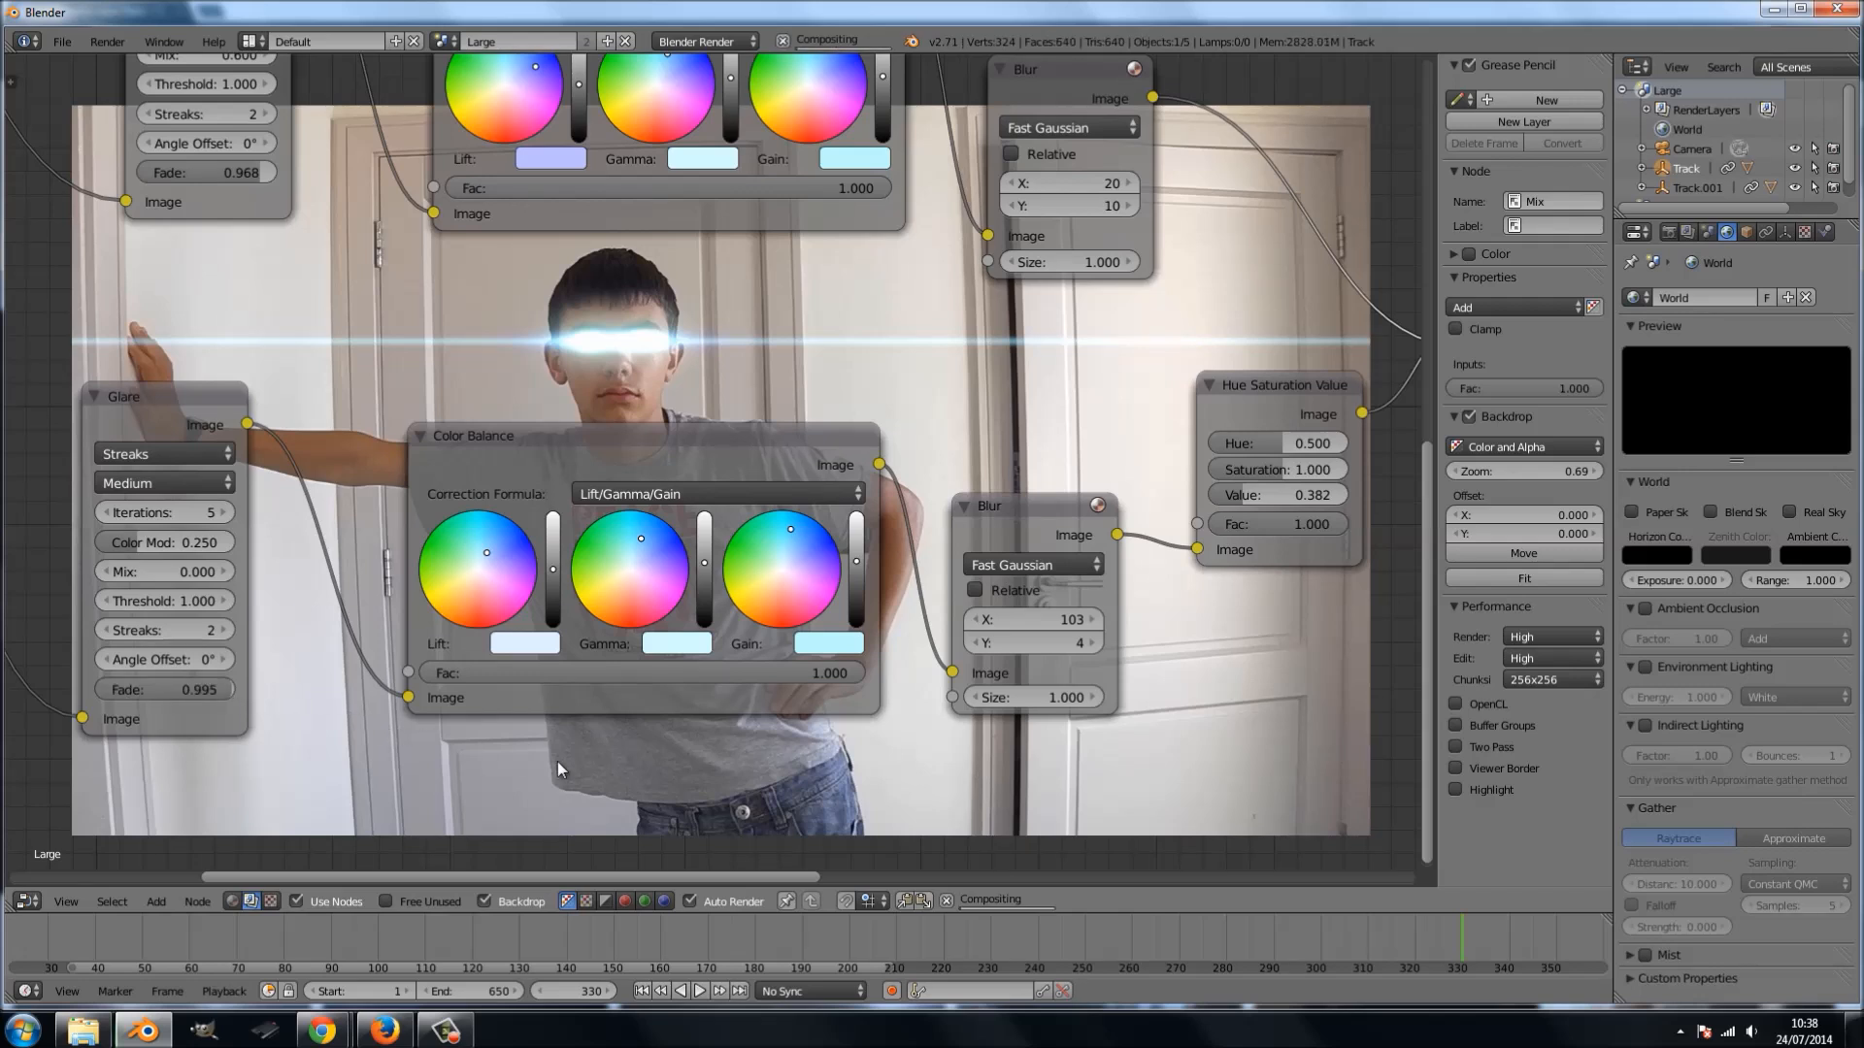
pyautogui.moveTo(640, 772); pyautogui.dragTo(161, 748, button='middle')
pyautogui.moveTo(910, 671)
pyautogui.mouseDown(button='middle')
pyautogui.moveTo(545, 690)
pyautogui.moveTo(372, 610)
pyautogui.moveTo(290, 610)
pyautogui.moveTo(255, 540)
pyautogui.moveTo(318, 600)
pyautogui.moveTo(328, 754)
pyautogui.mouseUp(button='middle')
pyautogui.scroll(-4, 566, 682)
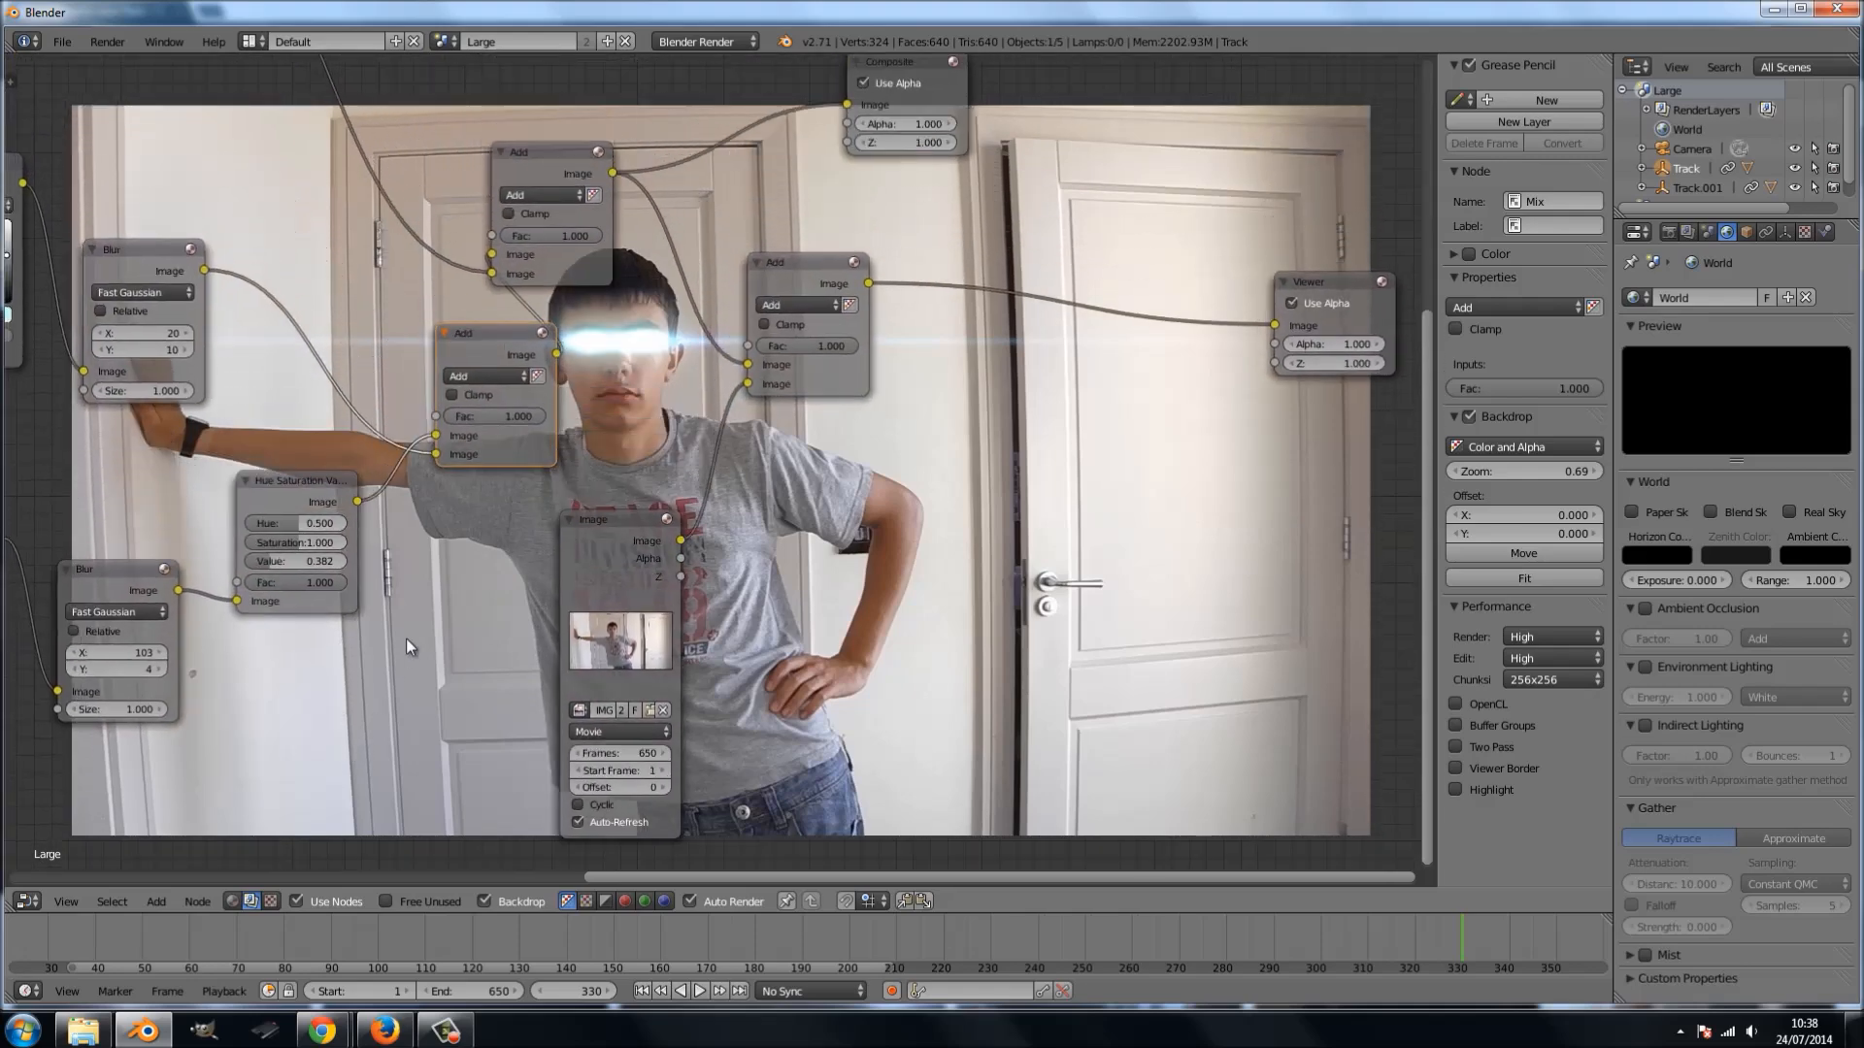
# - Duplicate the Small streak chain's Glare, Color Balance, Blur and Hue Saturation Value nodes and place the copies below the originals
pyautogui.moveTo(406, 638); pyautogui.dragTo(712, 639, button='middle')
pyautogui.moveTo(226, 729); pyautogui.dragTo(658, 612, button='middle')
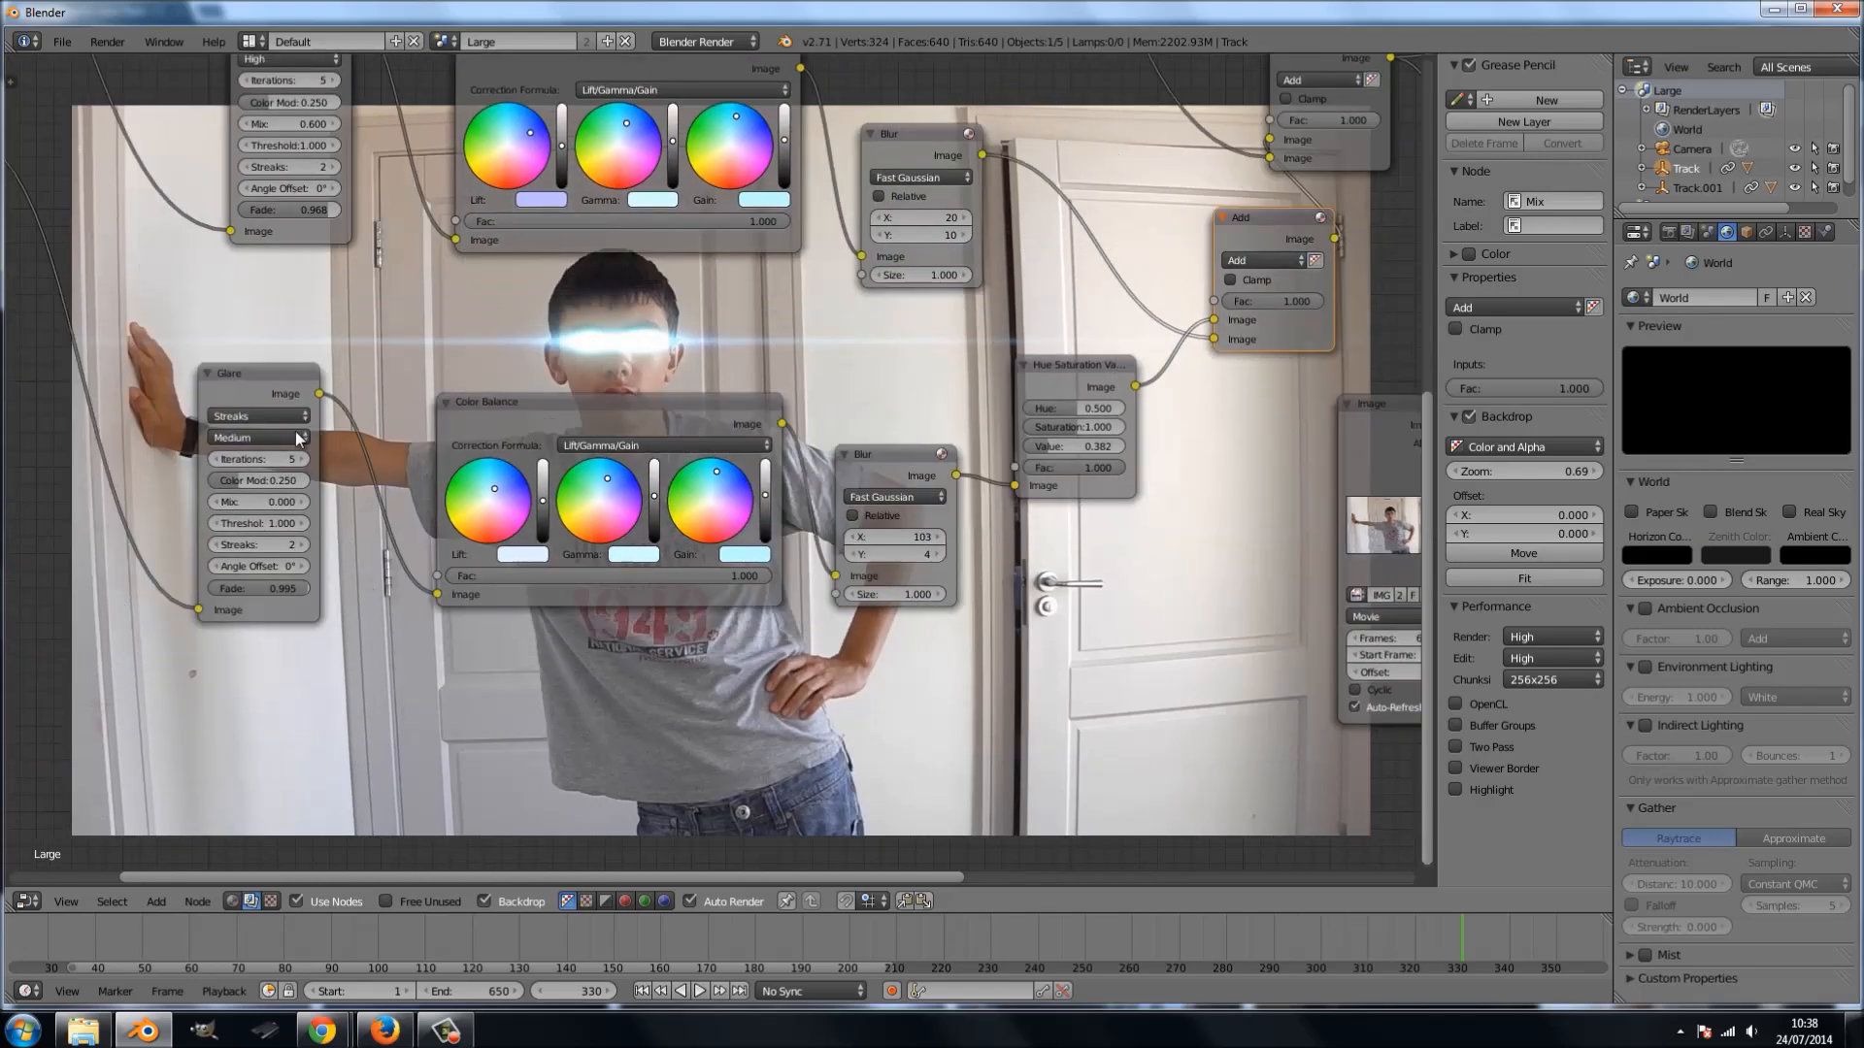
pyautogui.scroll(-6, 295, 431)
pyautogui.click(428, 410)
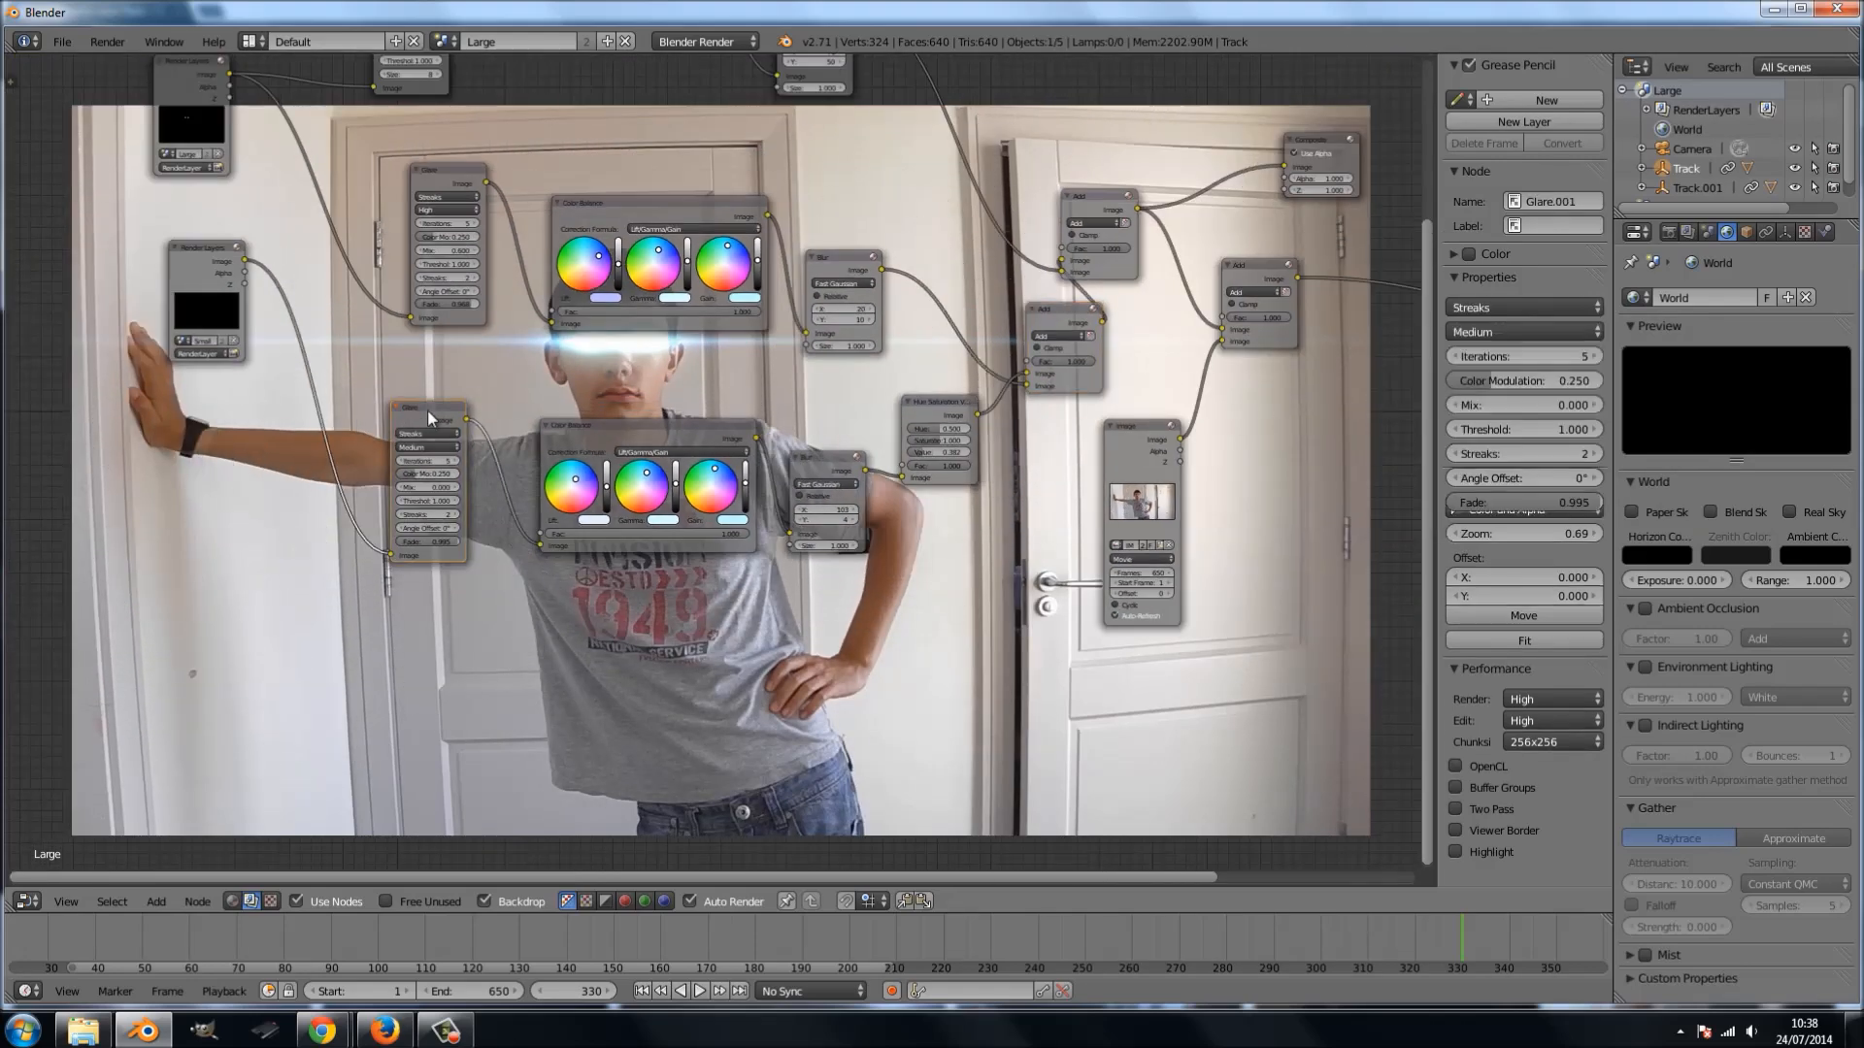
pyautogui.click(651, 429)
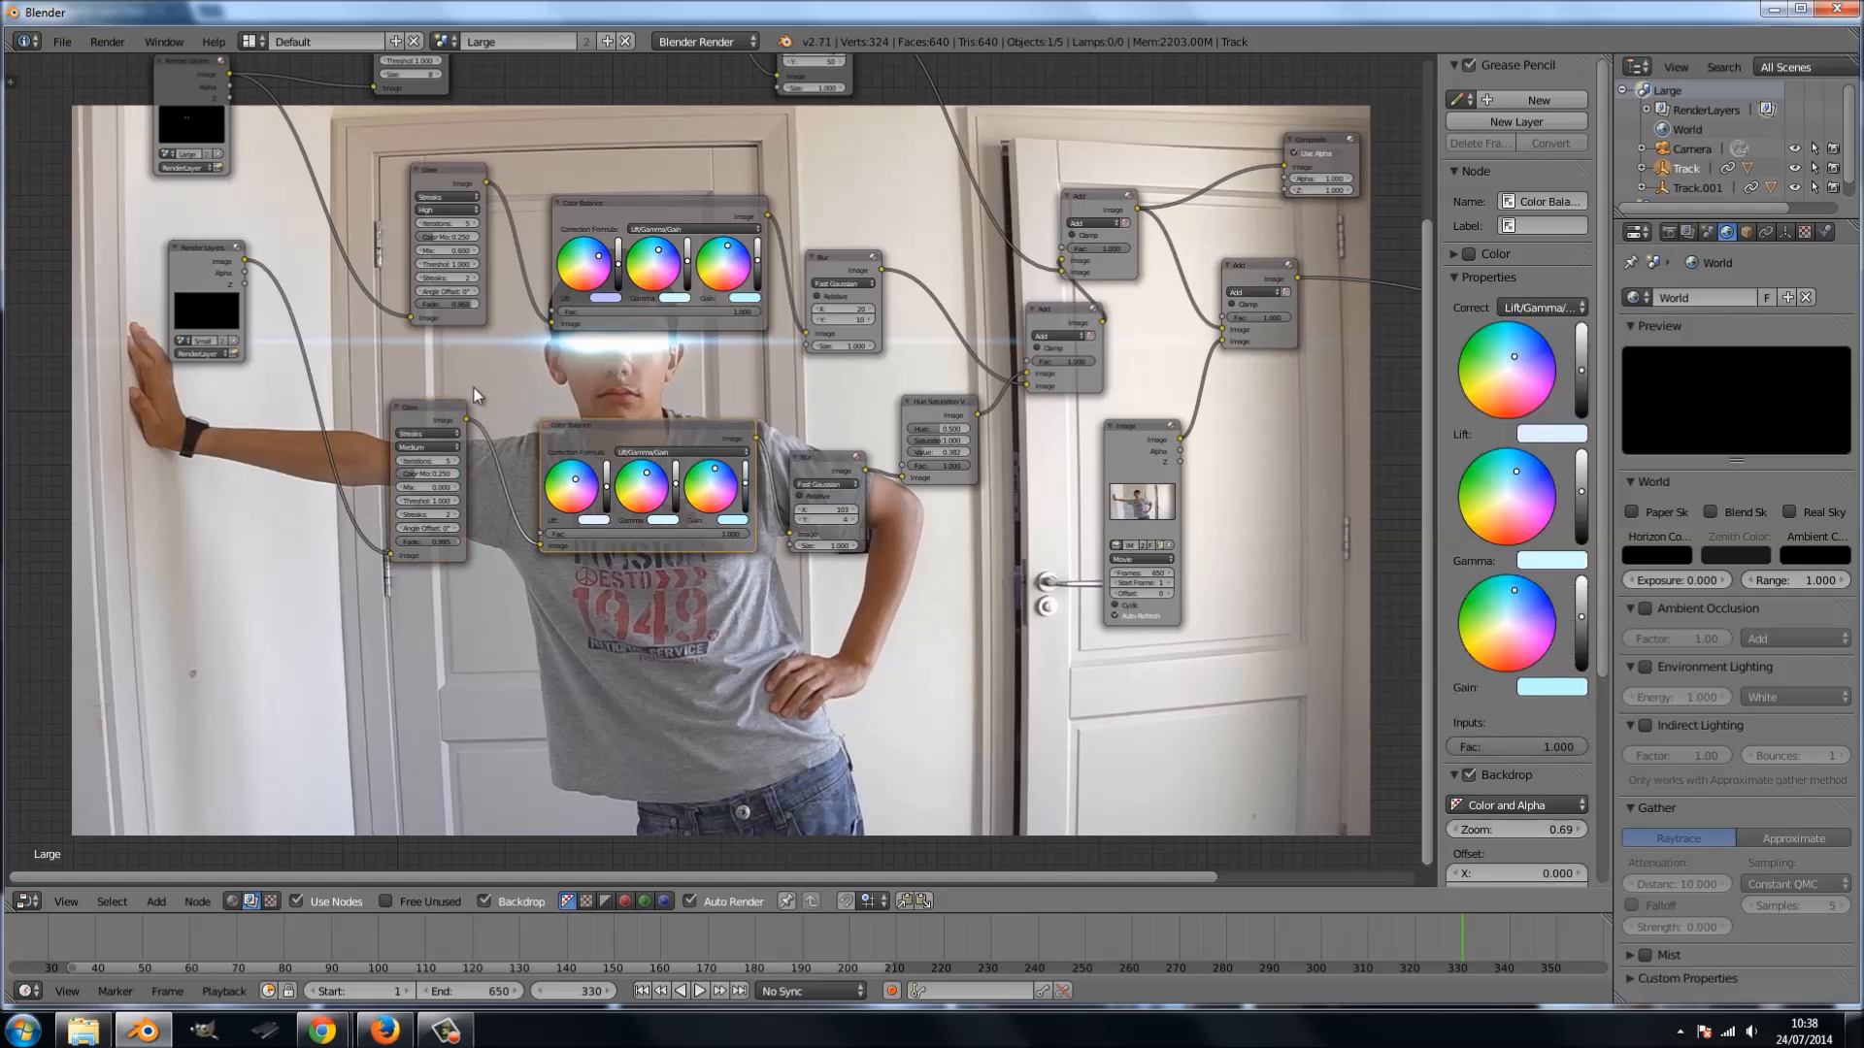
pyautogui.click(417, 416)
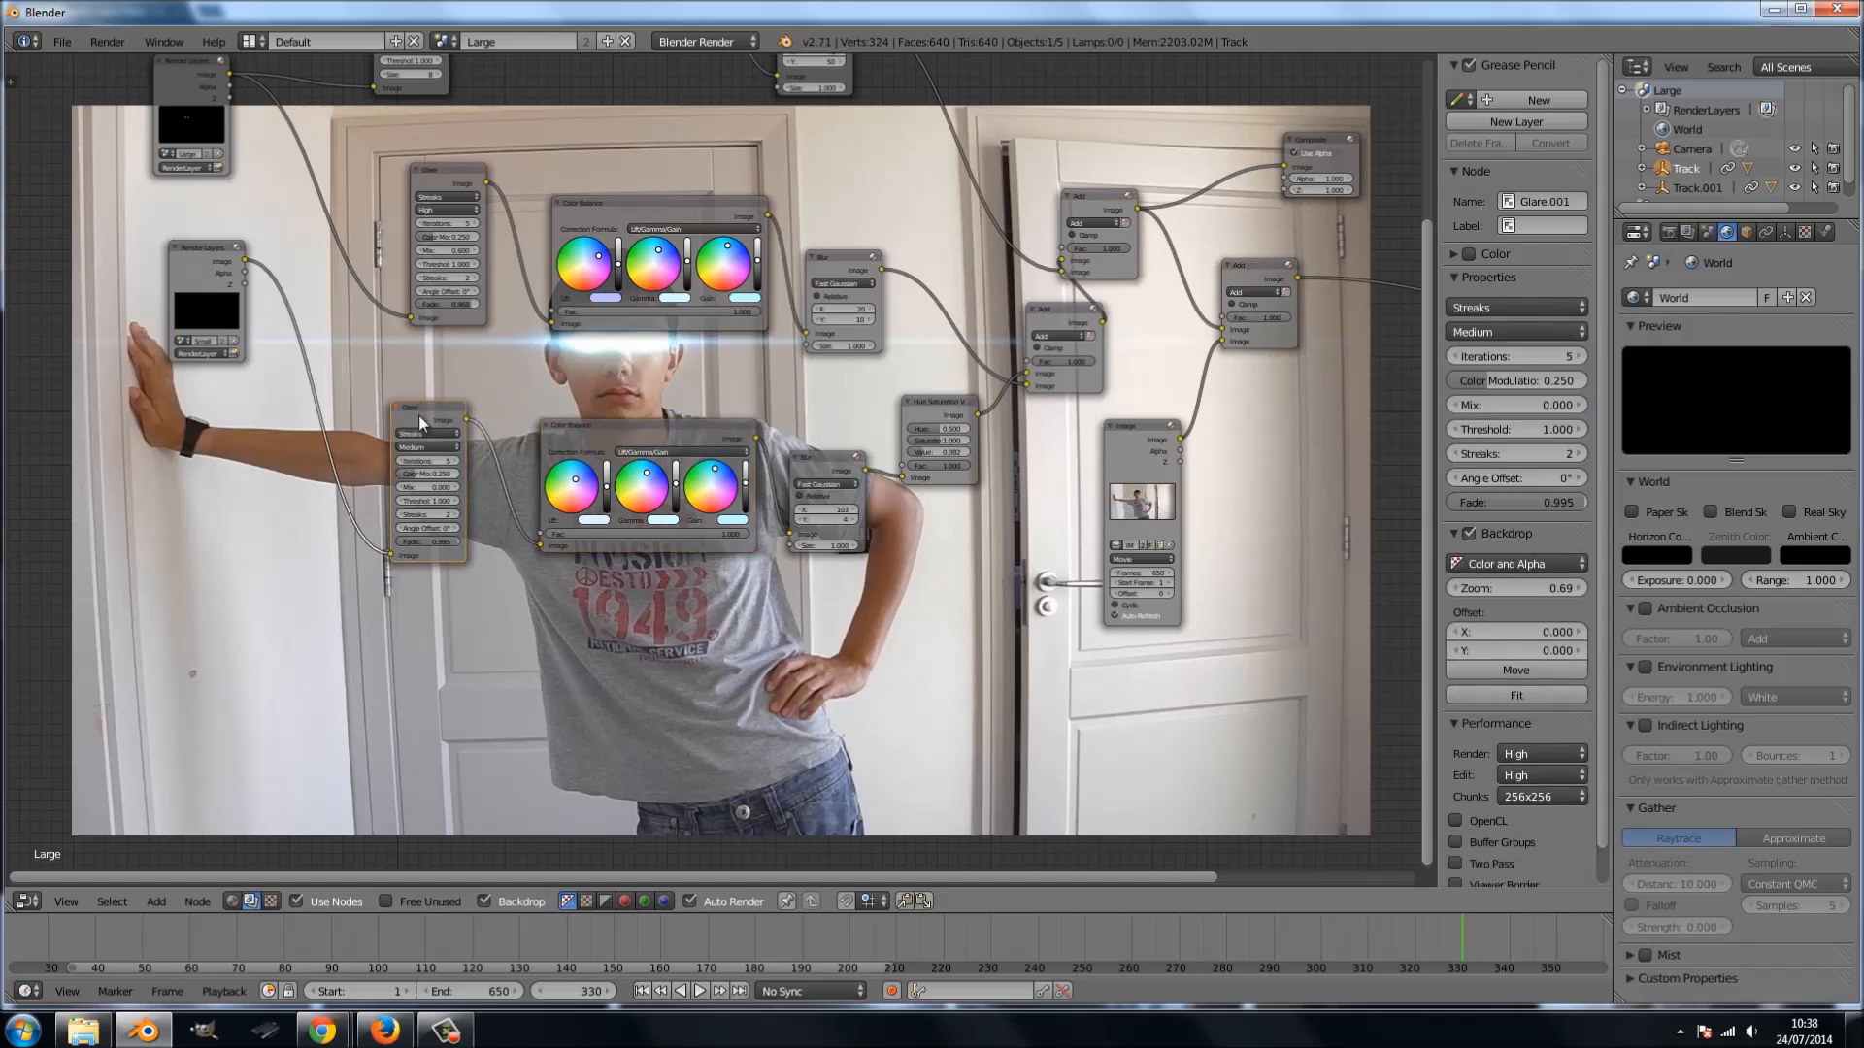
pyautogui.keyDown('shift'); pyautogui.click(587, 434); pyautogui.keyUp('shift')
pyautogui.keyDown('shift'); pyautogui.click(841, 448); pyautogui.keyUp('shift')
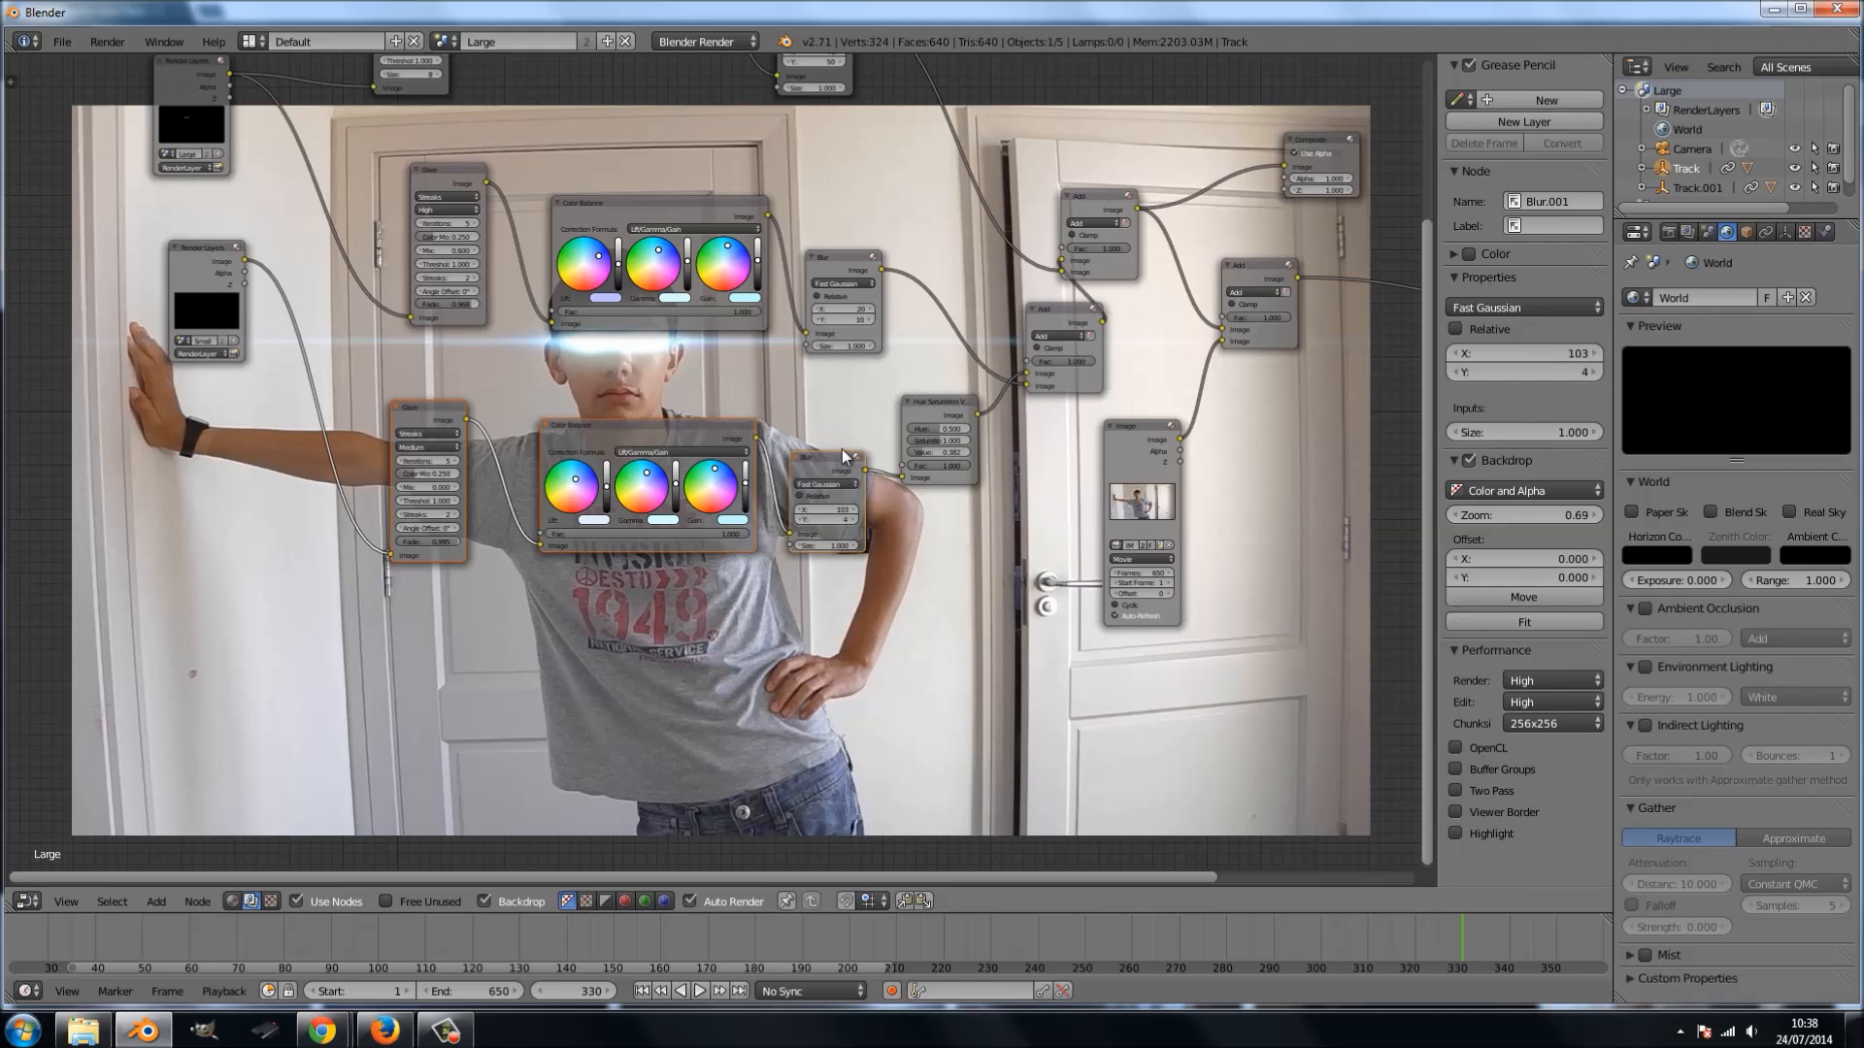
pyautogui.keyDown('shift'); pyautogui.click(911, 404); pyautogui.keyUp('shift')
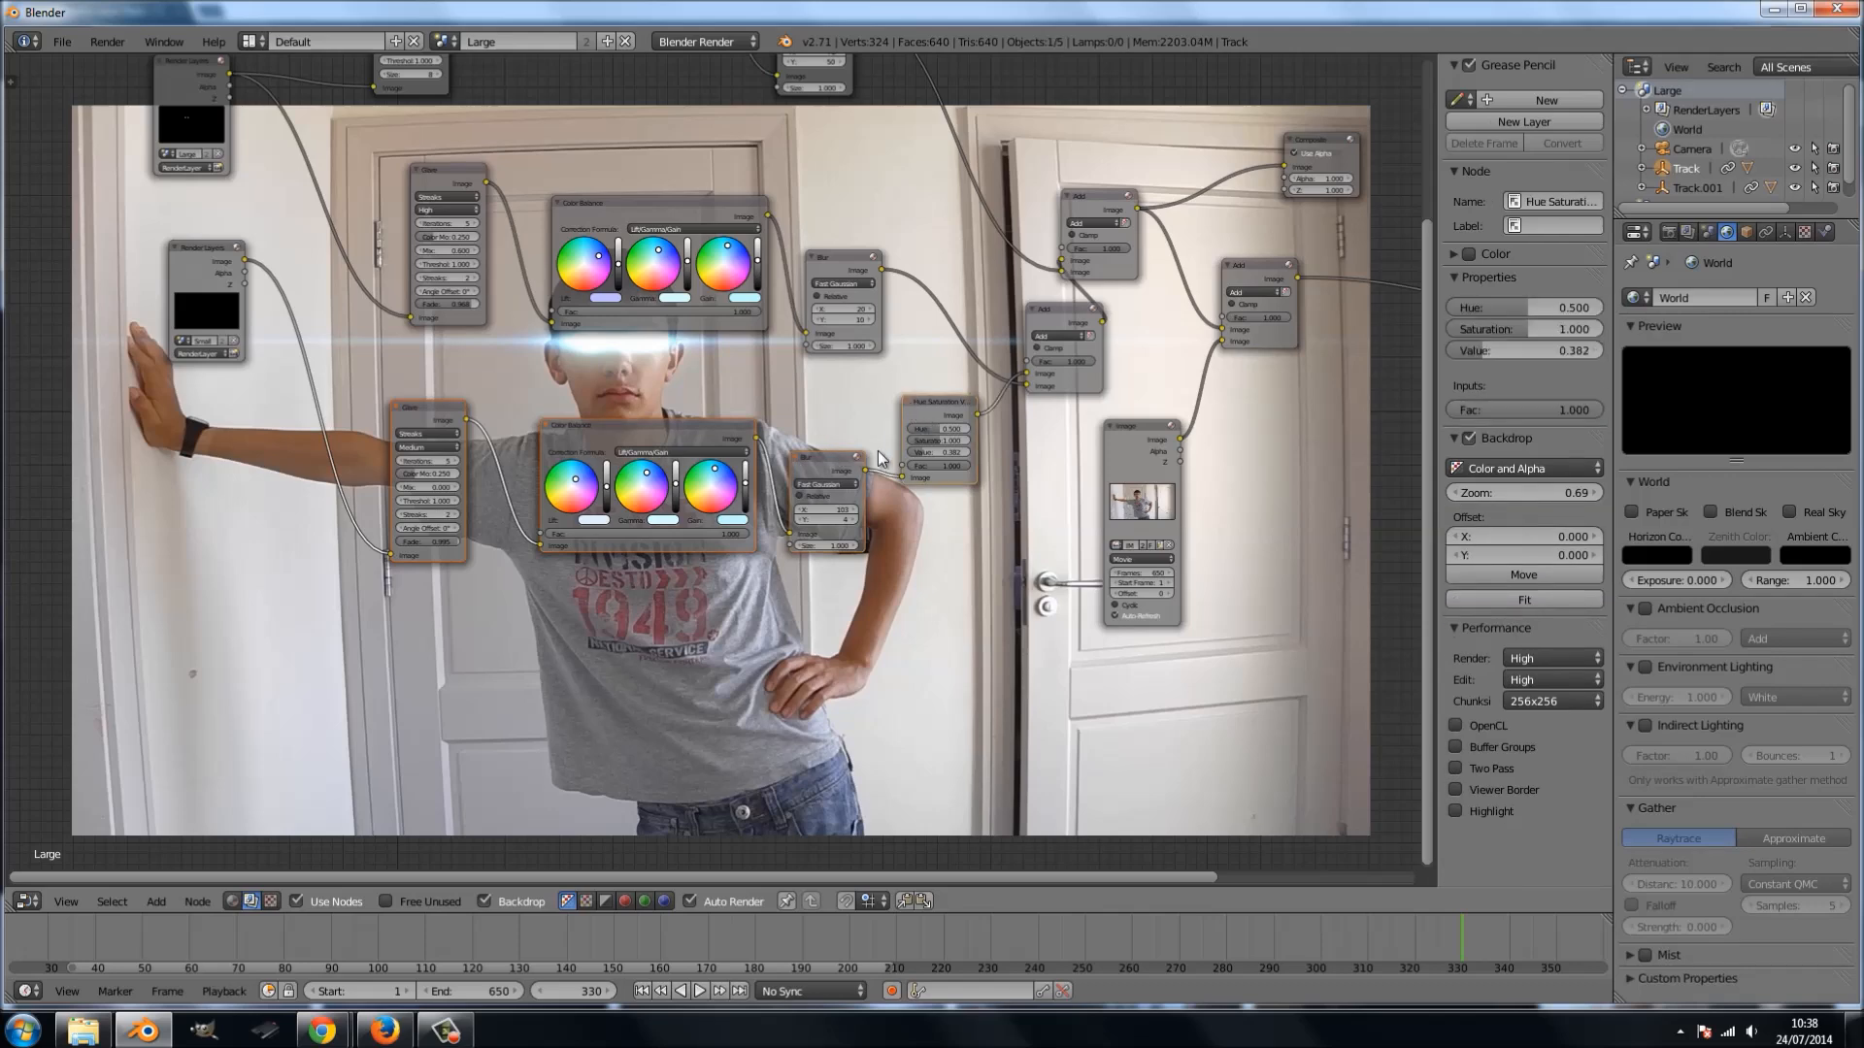
pyautogui.hotkey('shift', 'd')
pyautogui.click(870, 741)
# - Set the copied Glare node's Angle Offset to 14° and connect the Small Render Layers Image output to it
pyautogui.scroll(2, 617, 742)
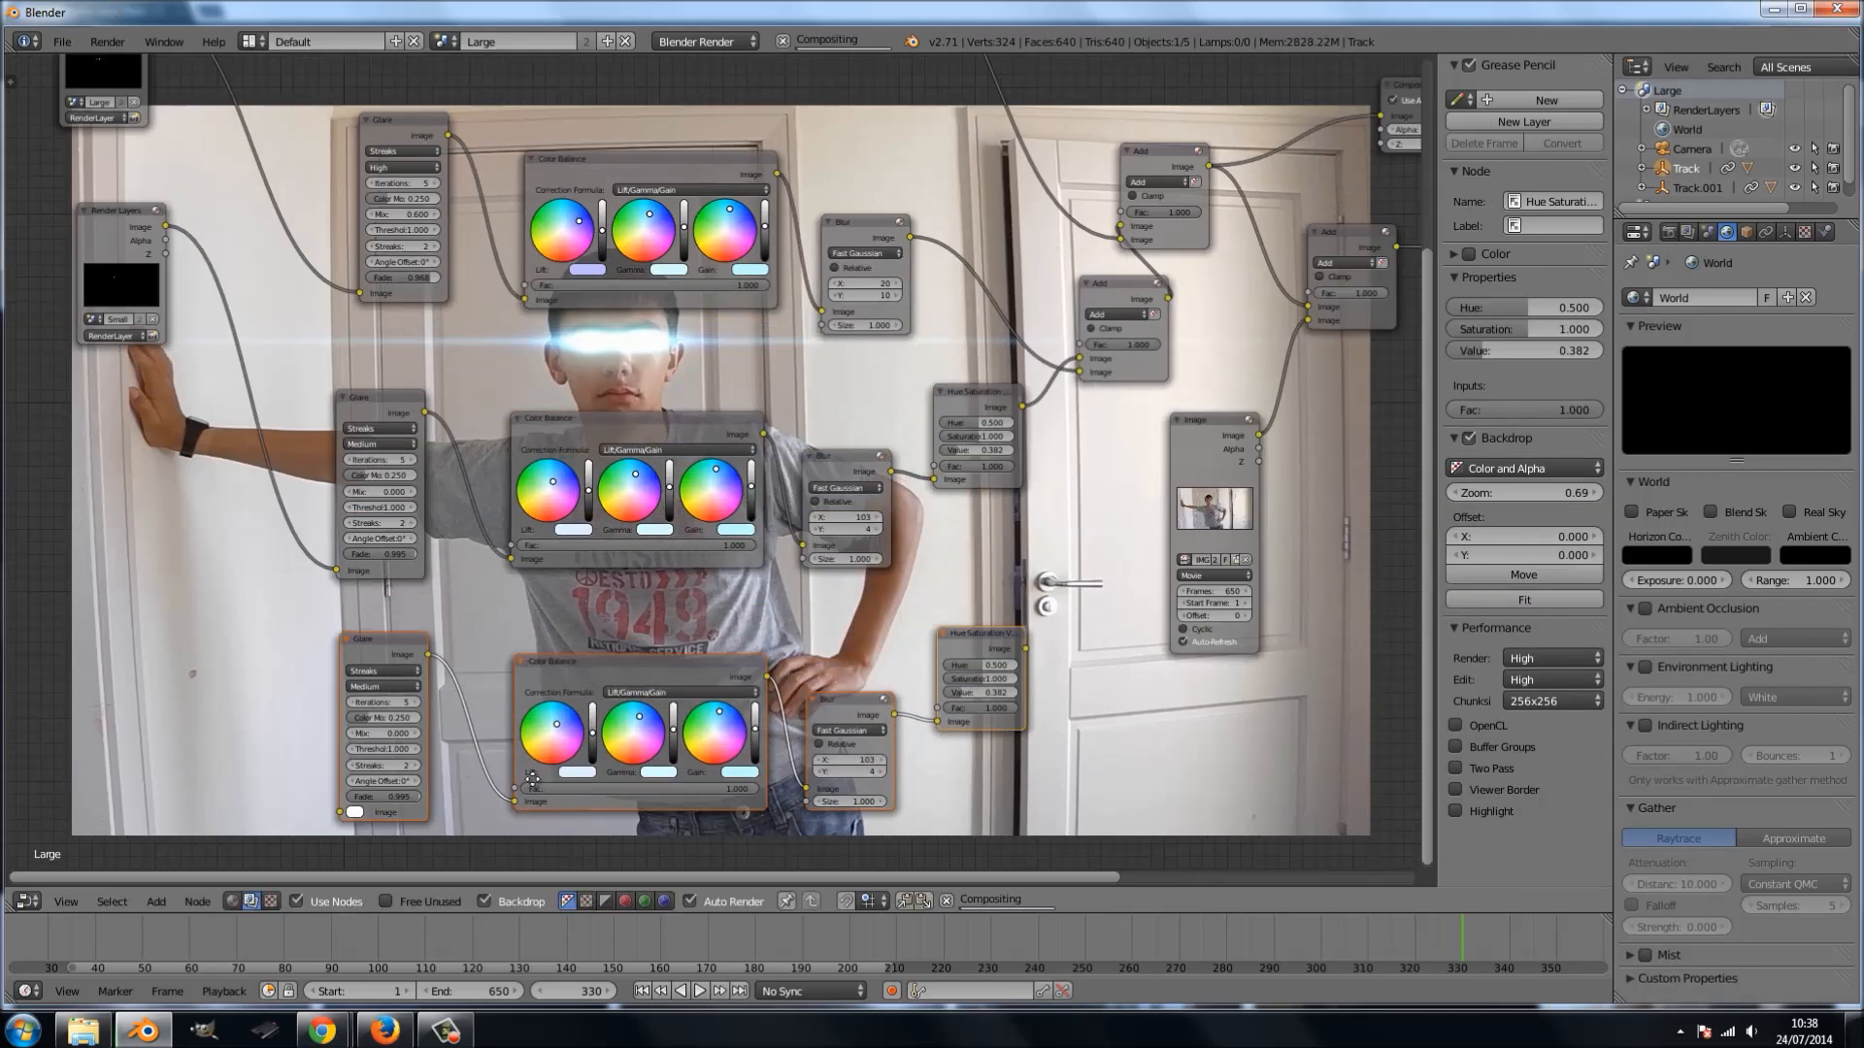
pyautogui.moveTo(526, 778); pyautogui.dragTo(762, 532, button='middle')
pyautogui.scroll(2, 764, 536)
pyautogui.moveTo(597, 567); pyautogui.dragTo(611, 567)
pyautogui.moveTo(543, 529); pyautogui.dragTo(724, 656, button='middle')
pyautogui.scroll(-2, 520, 117)
pyautogui.scroll(-1, 545, 101)
pyautogui.moveTo(532, 71); pyautogui.dragTo(708, 657)
# - Move the footage Image node away from the streak Add nodes to free space
pyautogui.moveTo(1115, 728); pyautogui.dragTo(465, 716, button='middle')
pyautogui.scroll(1, 808, 454)
pyautogui.scroll(1, 808, 454)
pyautogui.moveTo(797, 437); pyautogui.dragTo(686, 533, button='middle')
pyautogui.moveTo(856, 351); pyautogui.dragTo(1001, 340)
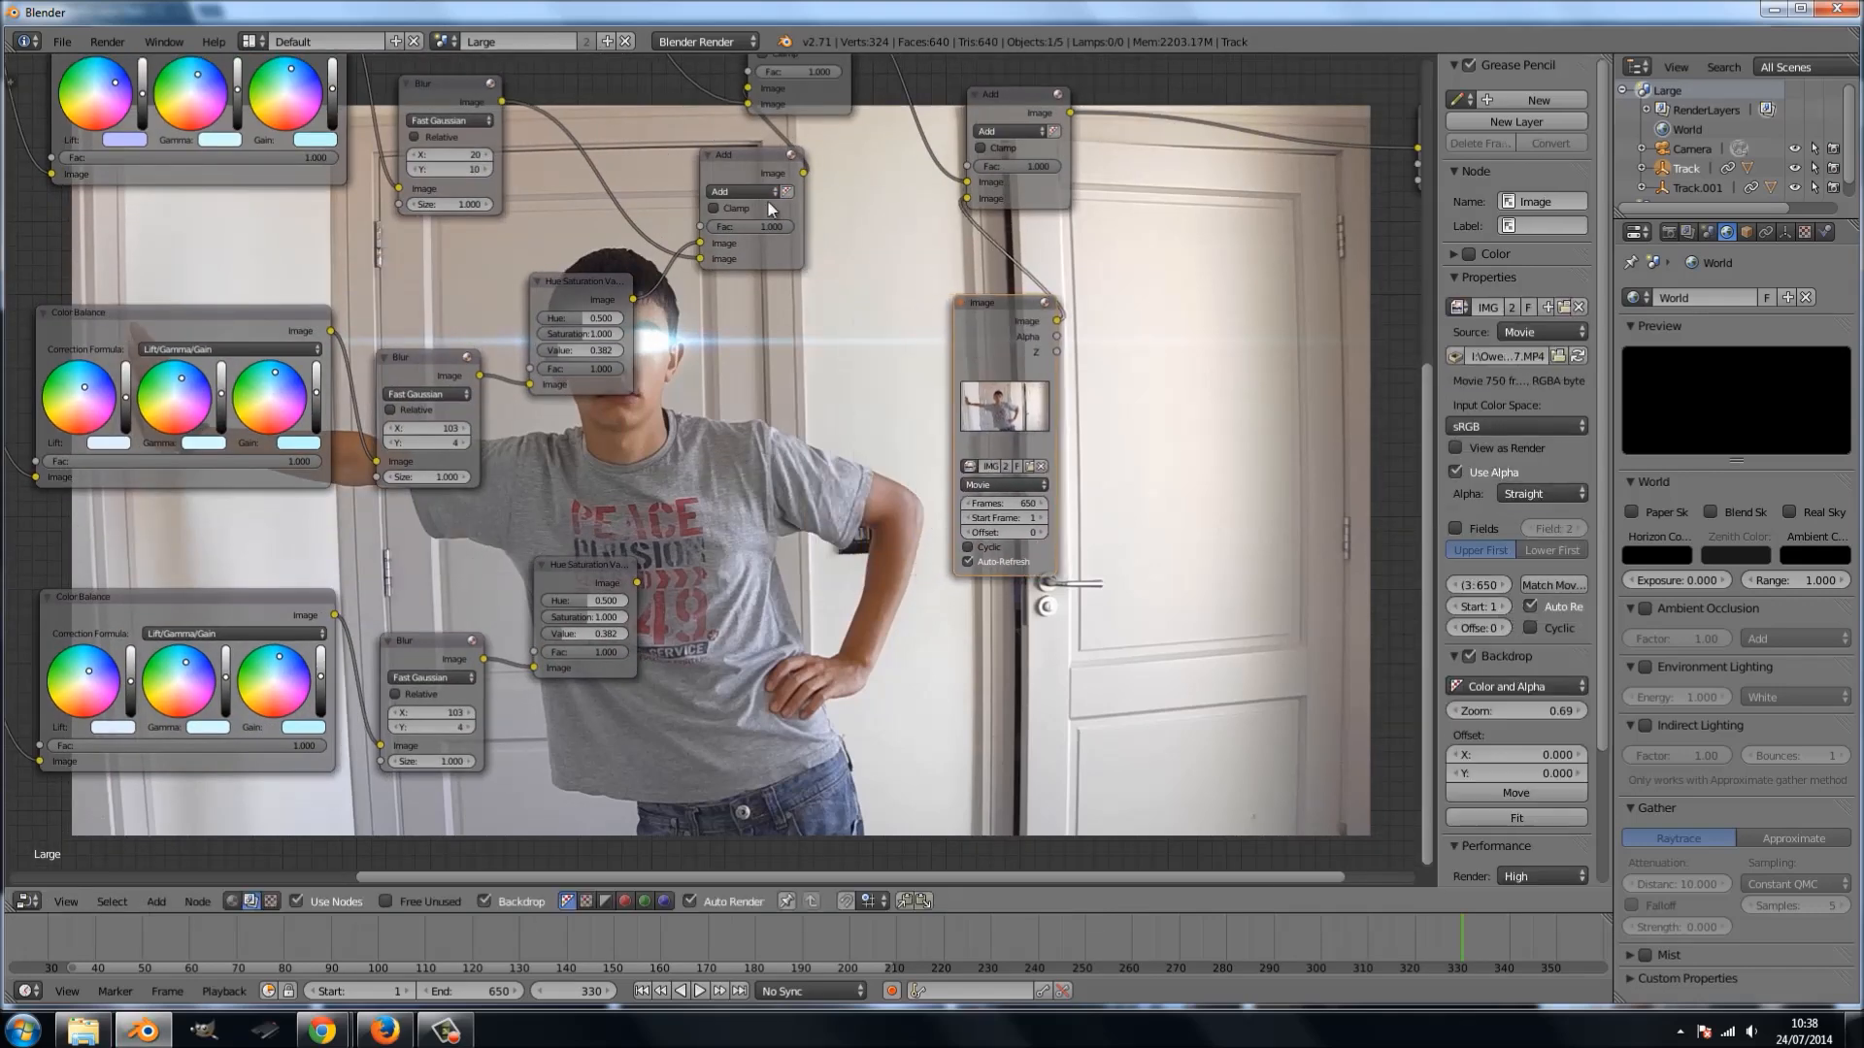
# - Duplicate the streak Add node into the link after it and connect the copied Hue Saturation Value node's Image output to it
pyautogui.moveTo(753, 164); pyautogui.dragTo(741, 250)
pyautogui.hotkey('shift', 'd')
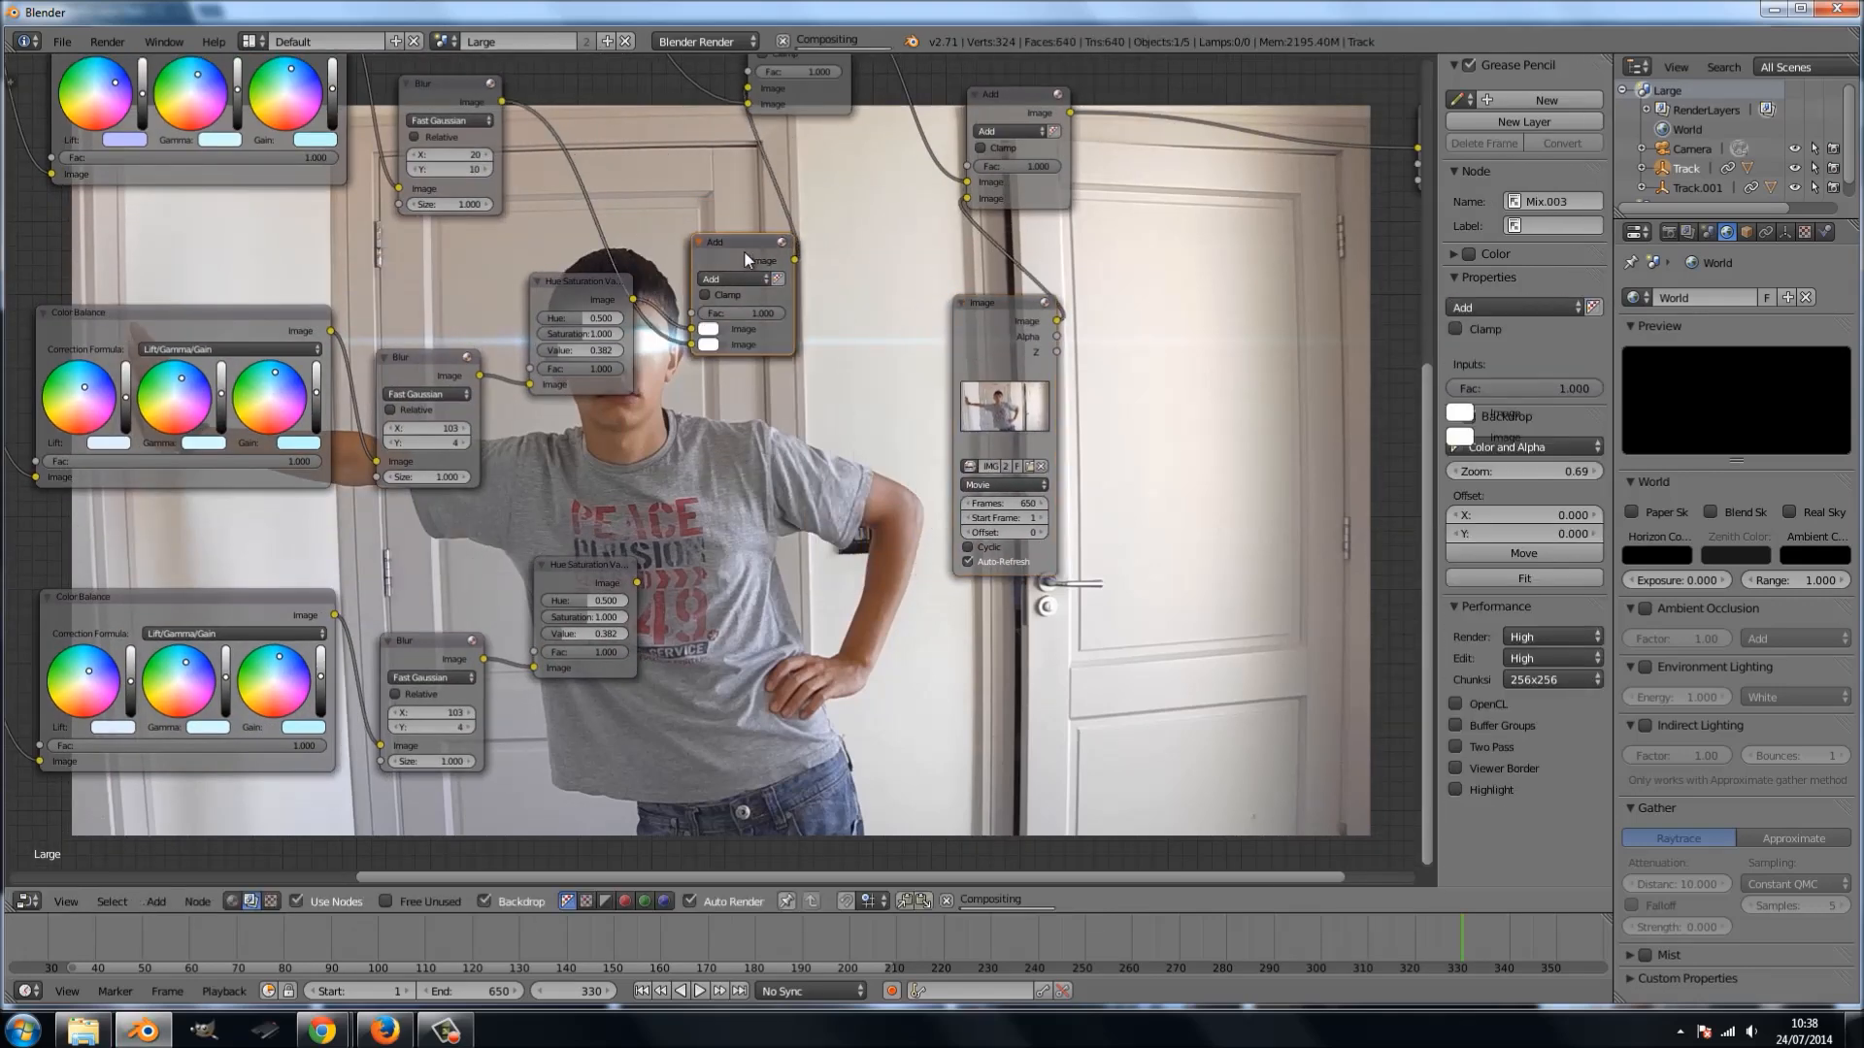
pyautogui.click(796, 132)
pyautogui.moveTo(796, 132); pyautogui.dragTo(897, 262)
pyautogui.click(895, 260)
pyautogui.moveTo(637, 583); pyautogui.dragTo(841, 354)
# - Space out the footage Image node, the new streak Add node and the original Hue Saturation Value node
pyautogui.moveTo(1010, 301); pyautogui.dragTo(1102, 287)
pyautogui.moveTo(882, 257); pyautogui.dragTo(834, 351)
pyautogui.moveTo(594, 288); pyautogui.dragTo(596, 374)
# - Raise the copied Hue Saturation Value node's Value to 1.509 to brighten the angled streak
pyautogui.moveTo(563, 633); pyautogui.dragTo(578, 637)
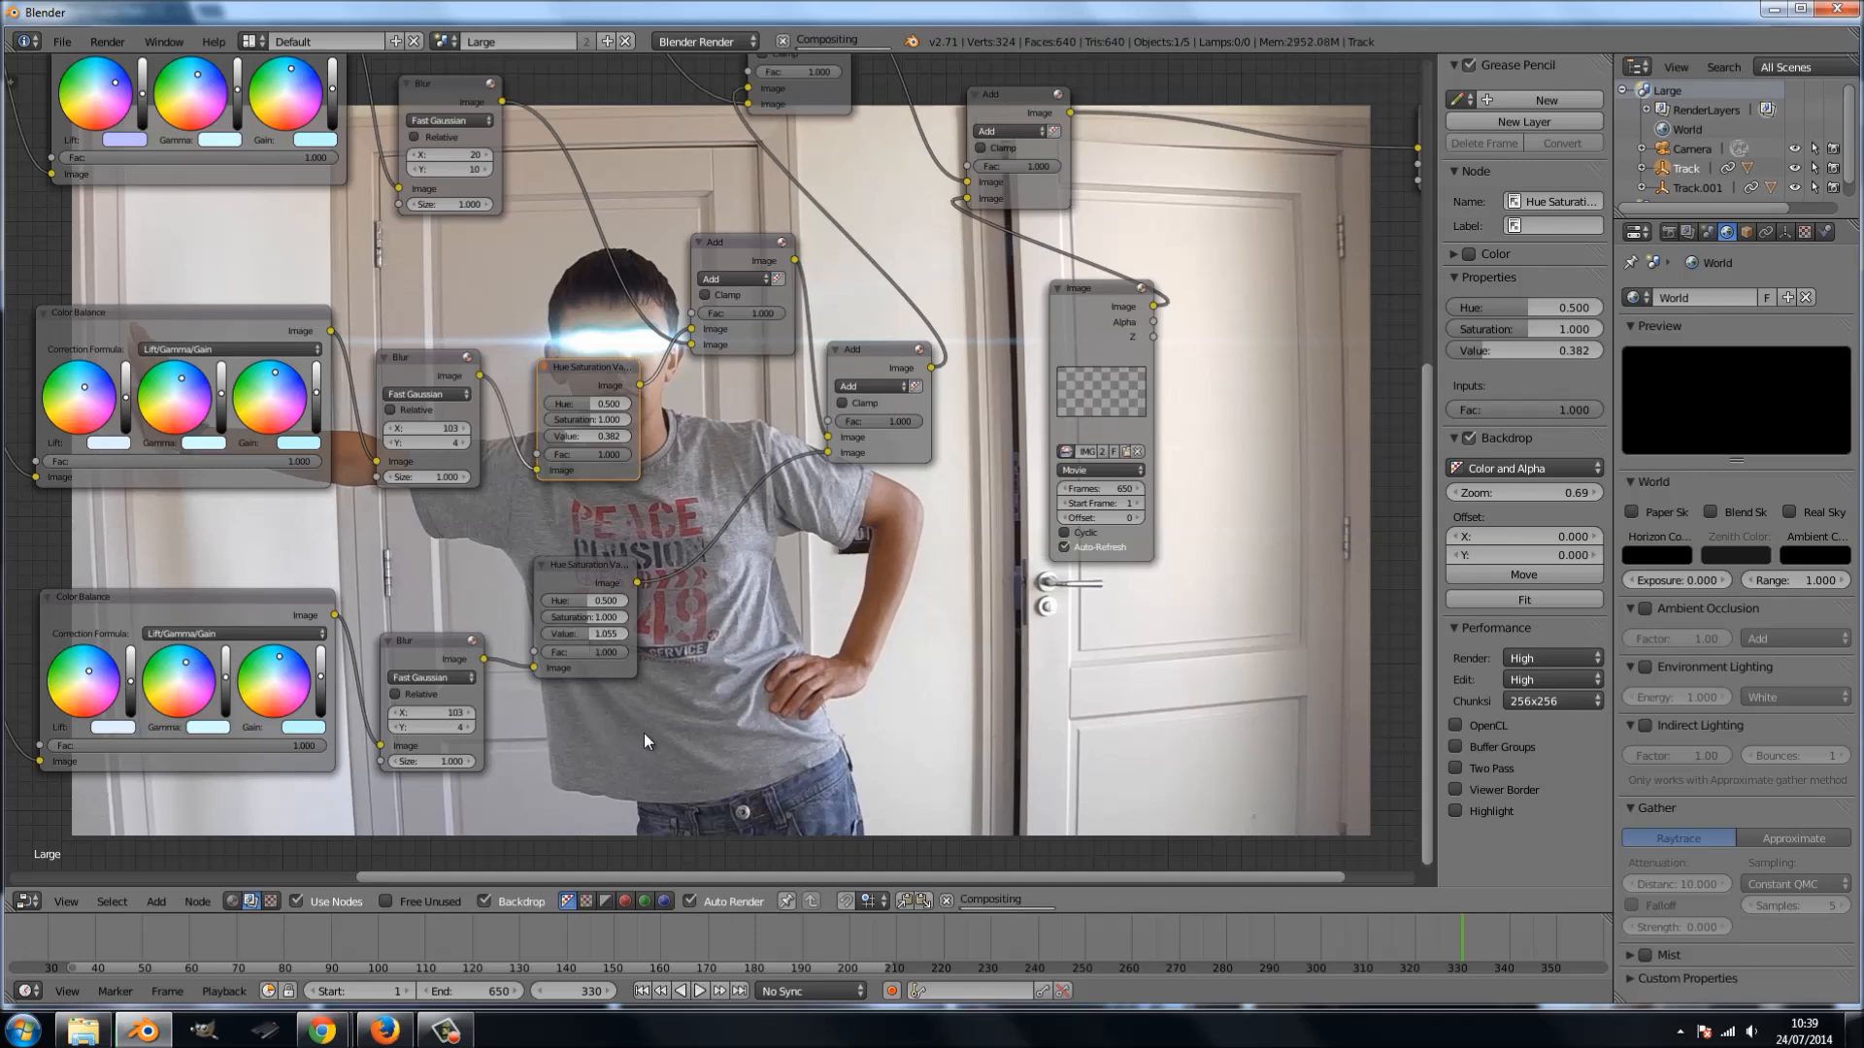
pyautogui.moveTo(736, 739); pyautogui.dragTo(961, 825, button='middle')
pyautogui.moveTo(602, 377); pyautogui.dragTo(883, 742, button='middle')
pyautogui.moveTo(980, 697); pyautogui.dragTo(995, 697)
# - Examine the angled streak over the footage in the backdrop and survey the whole compositing node tree
pyautogui.moveTo(813, 352); pyautogui.dragTo(826, 443, button='middle')
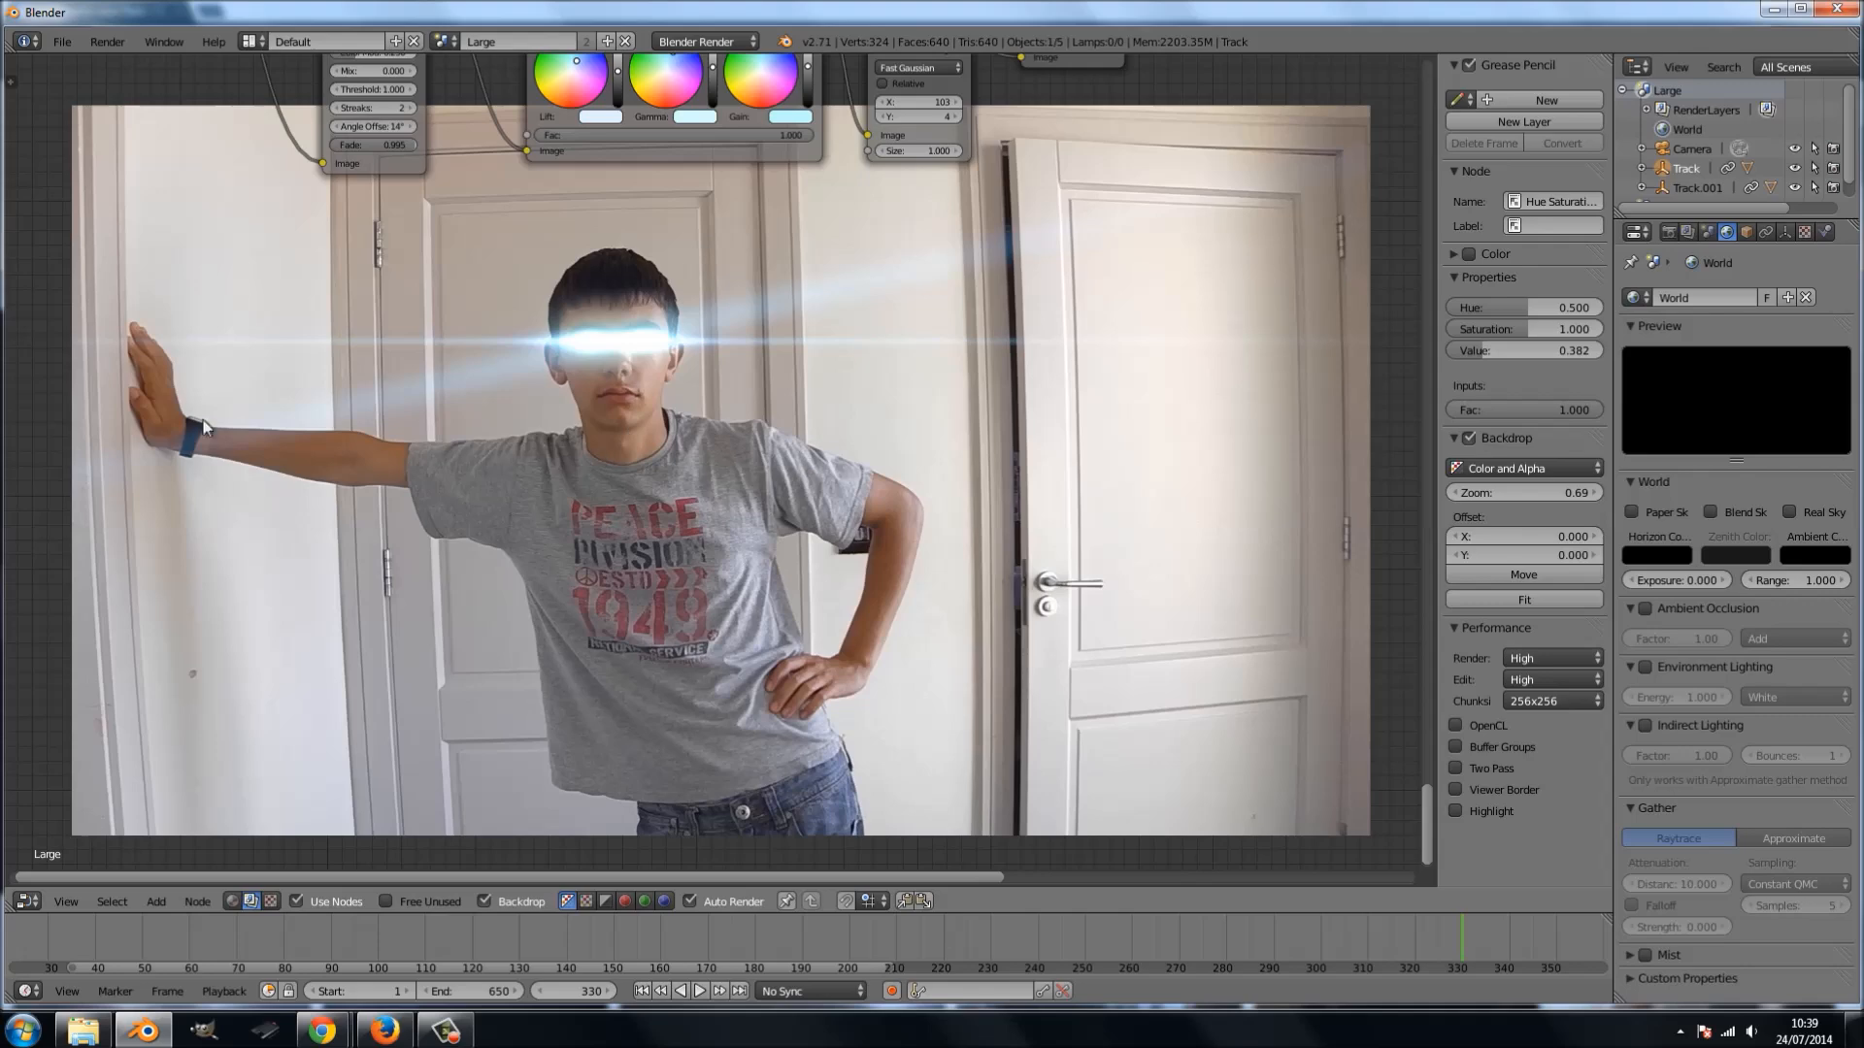
pyautogui.moveTo(702, 385); pyautogui.dragTo(726, 687, button='middle')
pyautogui.moveTo(872, 290); pyautogui.dragTo(872, 467, button='middle')
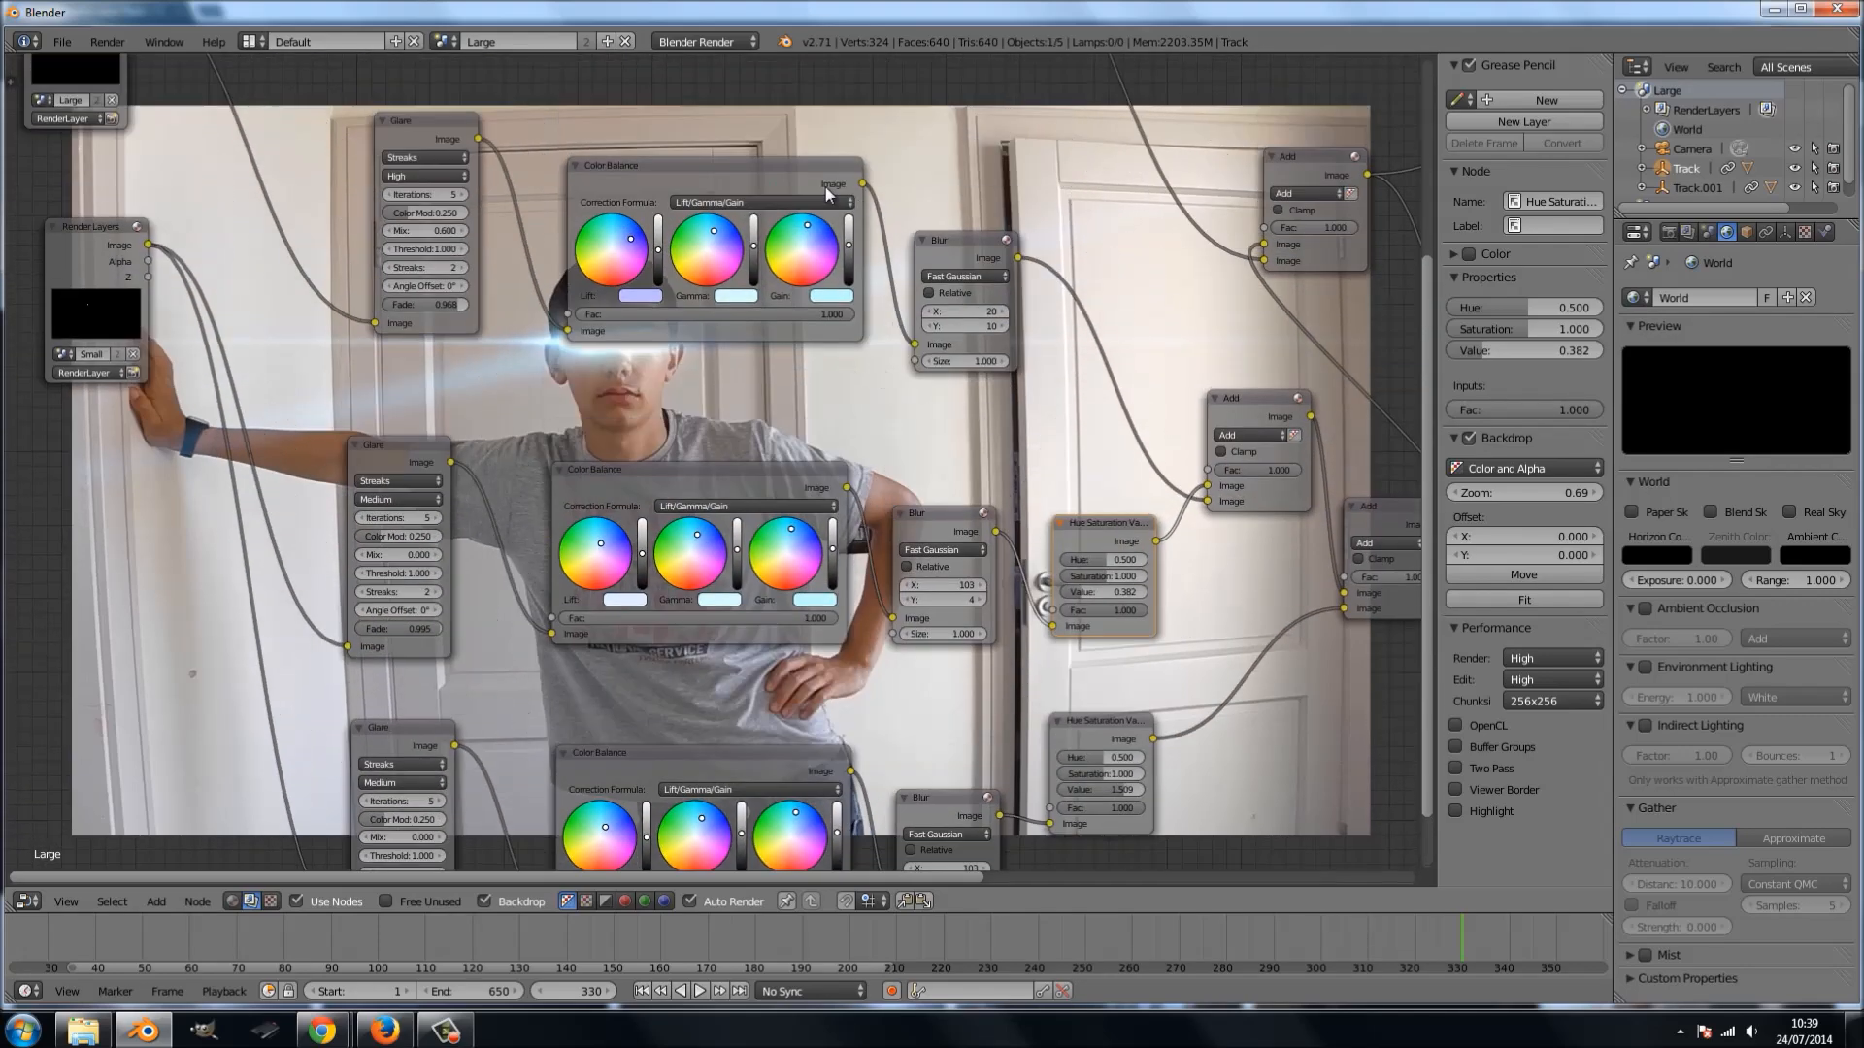
pyautogui.scroll(-4, 1009, 204)
pyautogui.moveTo(1054, 272); pyautogui.dragTo(726, 340, button='middle')
pyautogui.scroll(1, 1319, 541)
pyautogui.scroll(-2, 1264, 503)
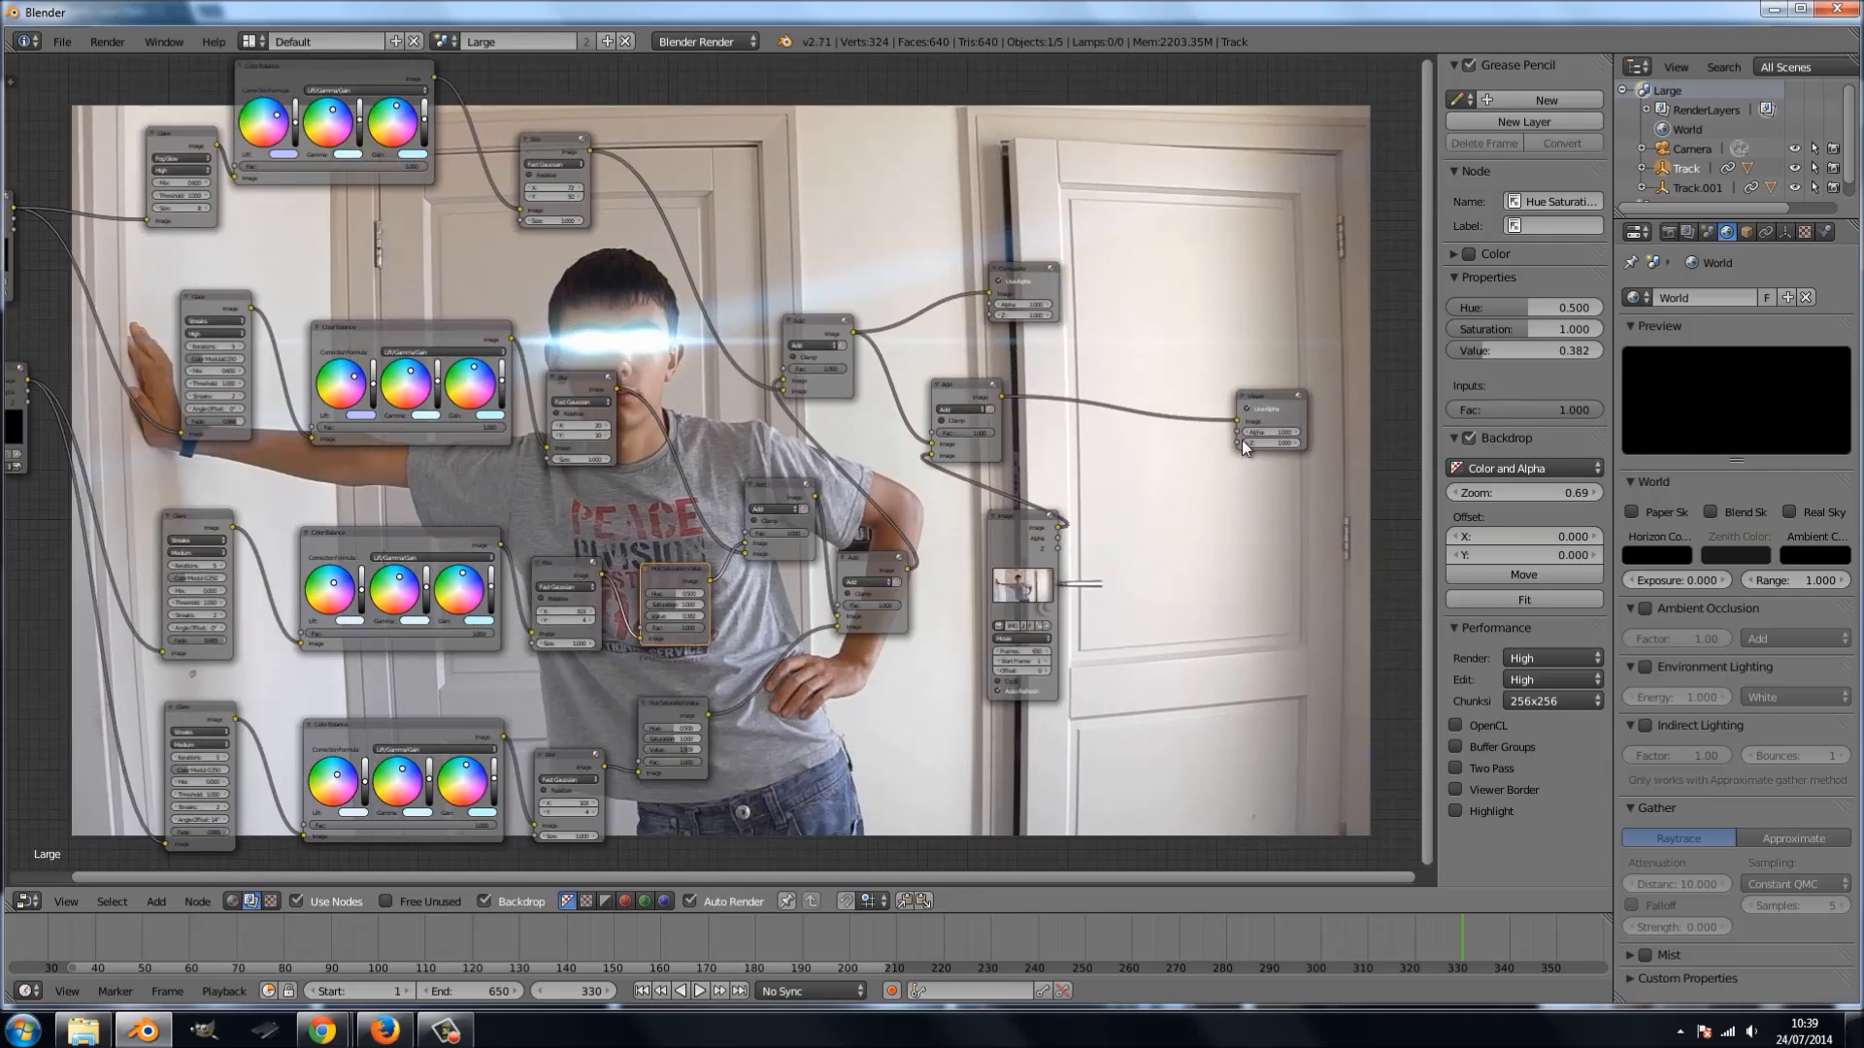
# - Move the final footage Add node closer to the Viewer and shift the footage Image node slightly
pyautogui.scroll(2, 1196, 463)
pyautogui.moveTo(1195, 463); pyautogui.dragTo(764, 219, button='middle')
pyautogui.scroll(6, 893, 309)
pyautogui.moveTo(941, 323); pyautogui.dragTo(825, 418, button='middle')
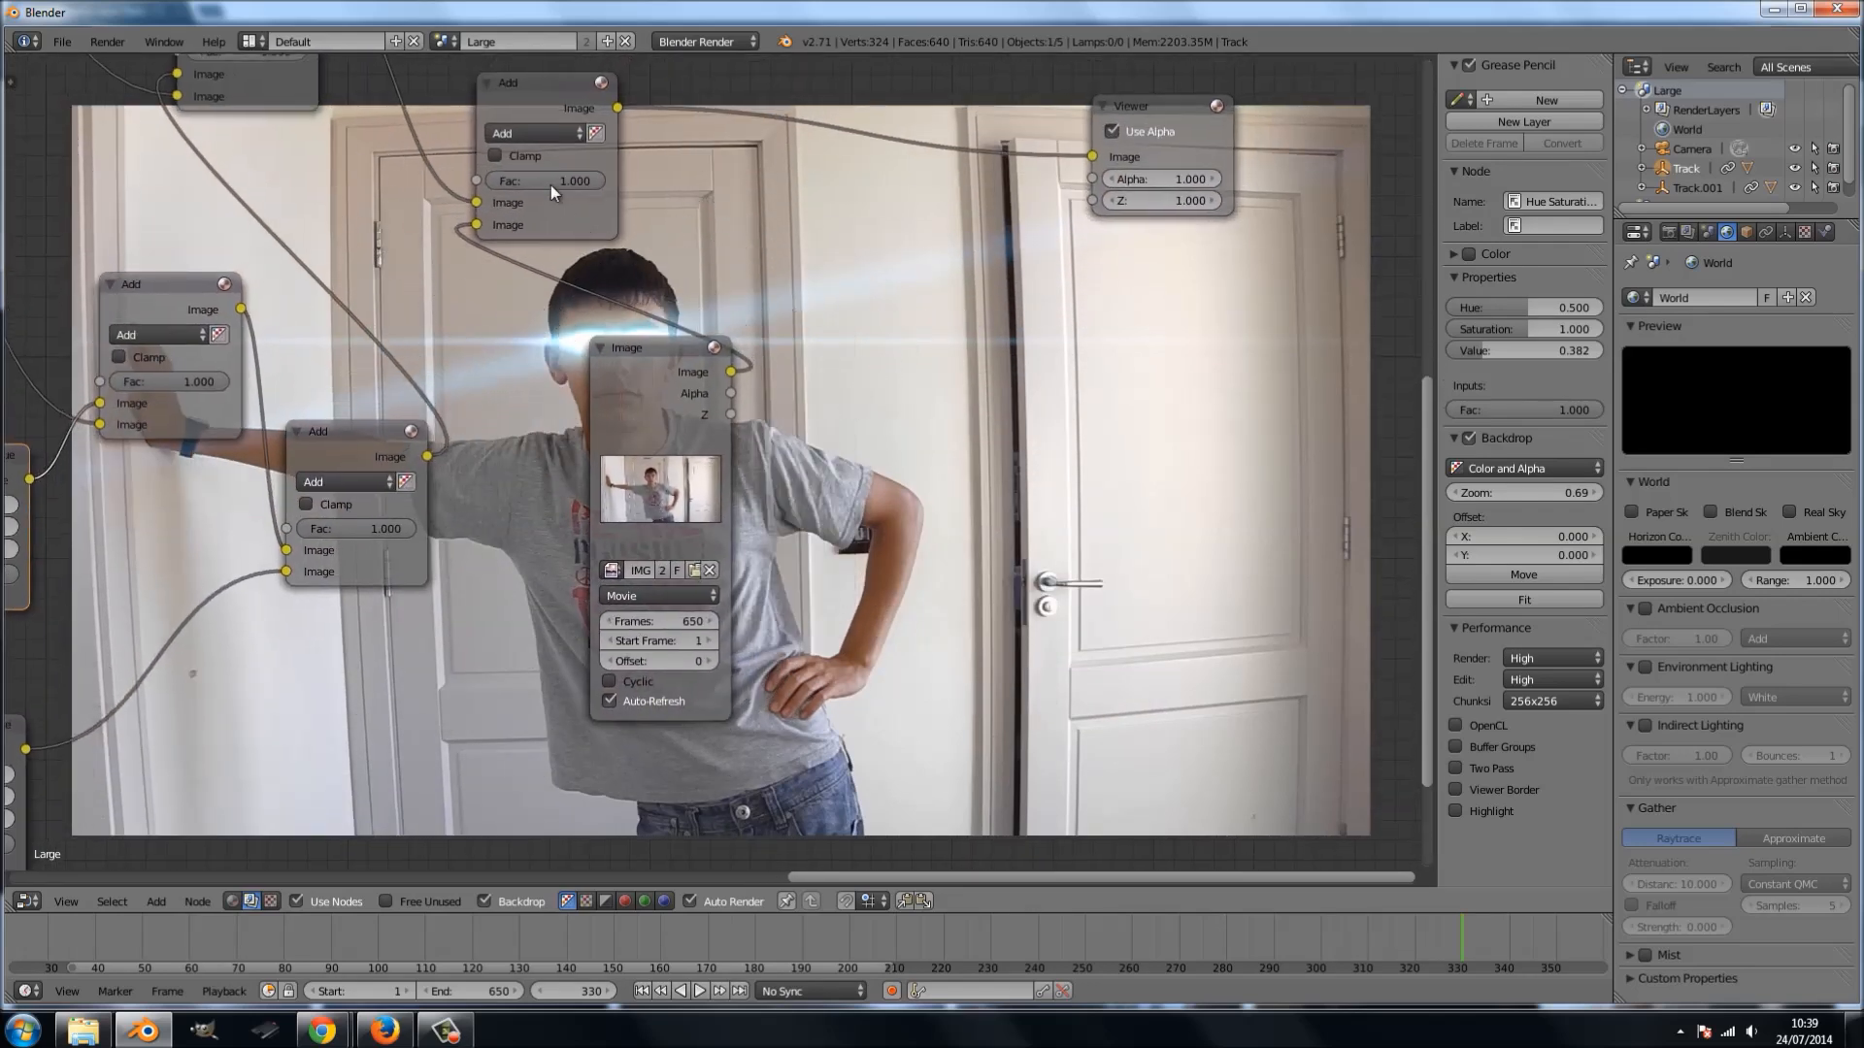
pyautogui.moveTo(534, 79); pyautogui.dragTo(885, 136)
pyautogui.moveTo(662, 345); pyautogui.dragTo(611, 331)
pyautogui.scroll(-2, 1034, 379)
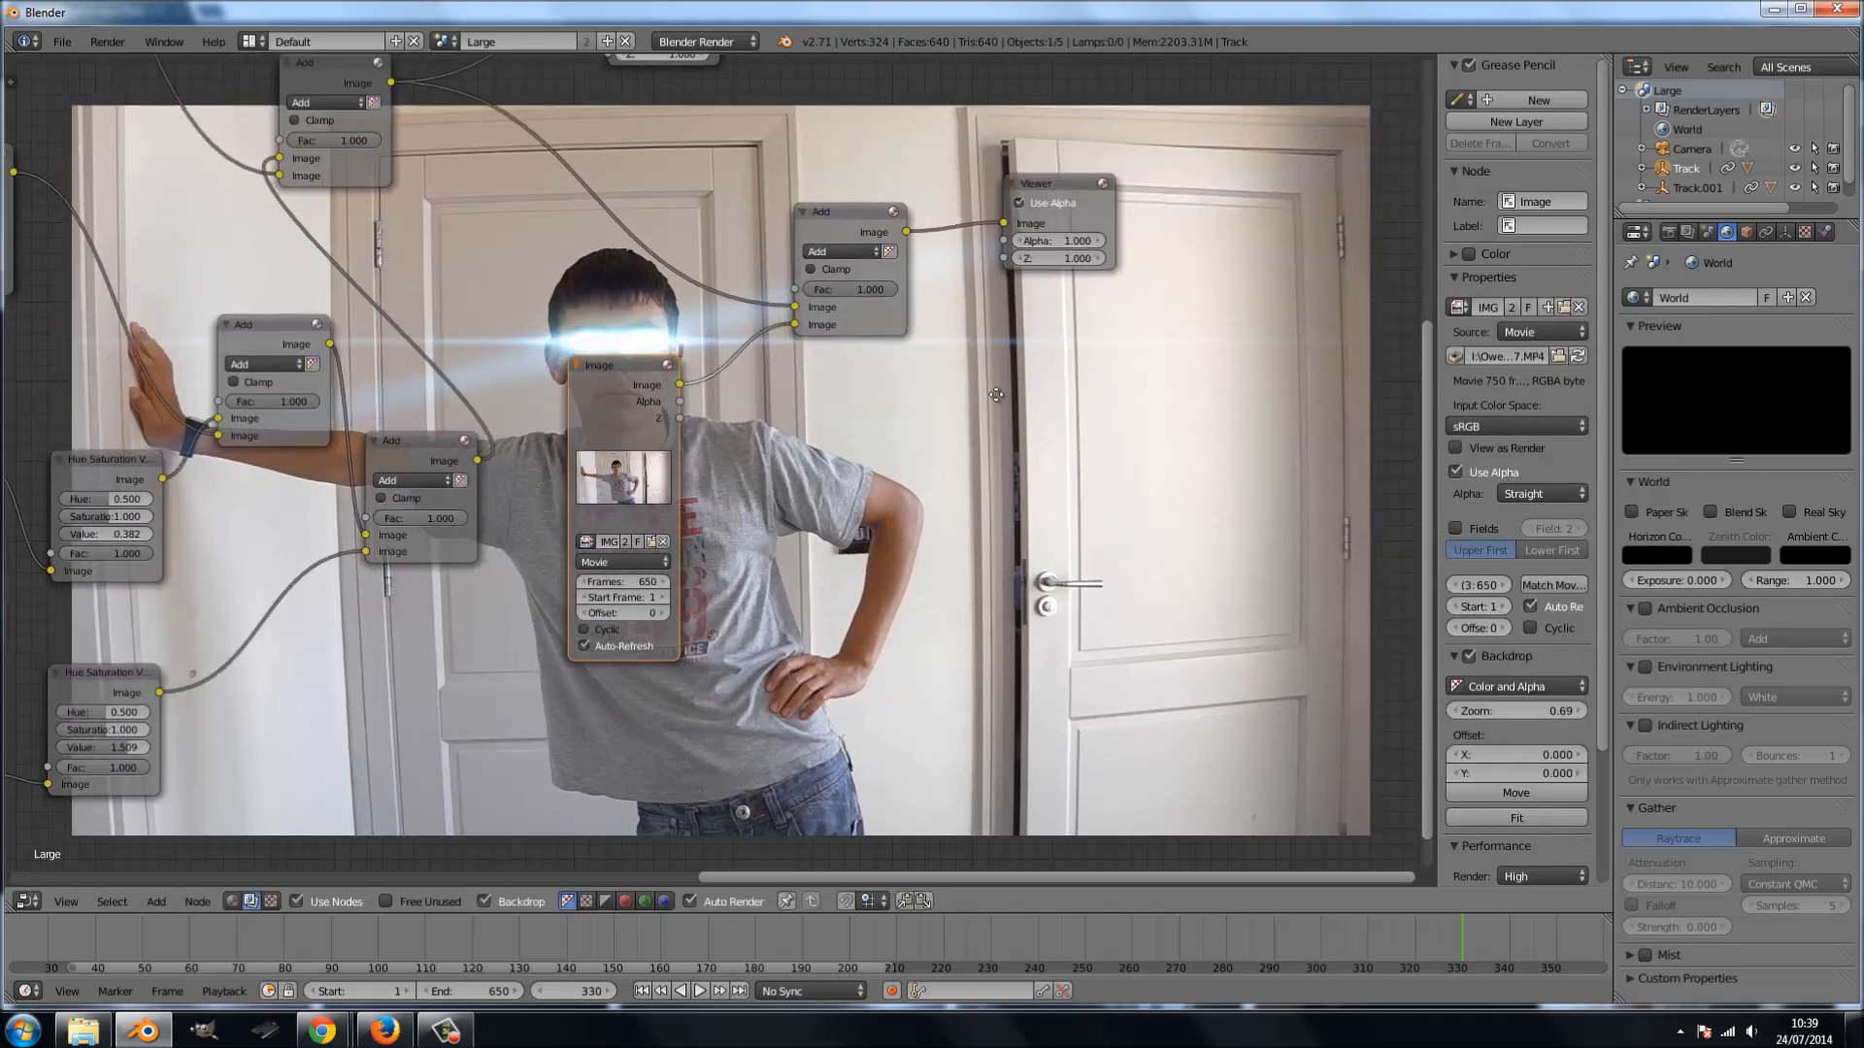
# - Move the Viewer node farther from the final Add node to make room for another node between them
pyautogui.moveTo(1014, 384); pyautogui.dragTo(888, 464, button='middle')
pyautogui.moveTo(924, 317); pyautogui.dragTo(1185, 324)
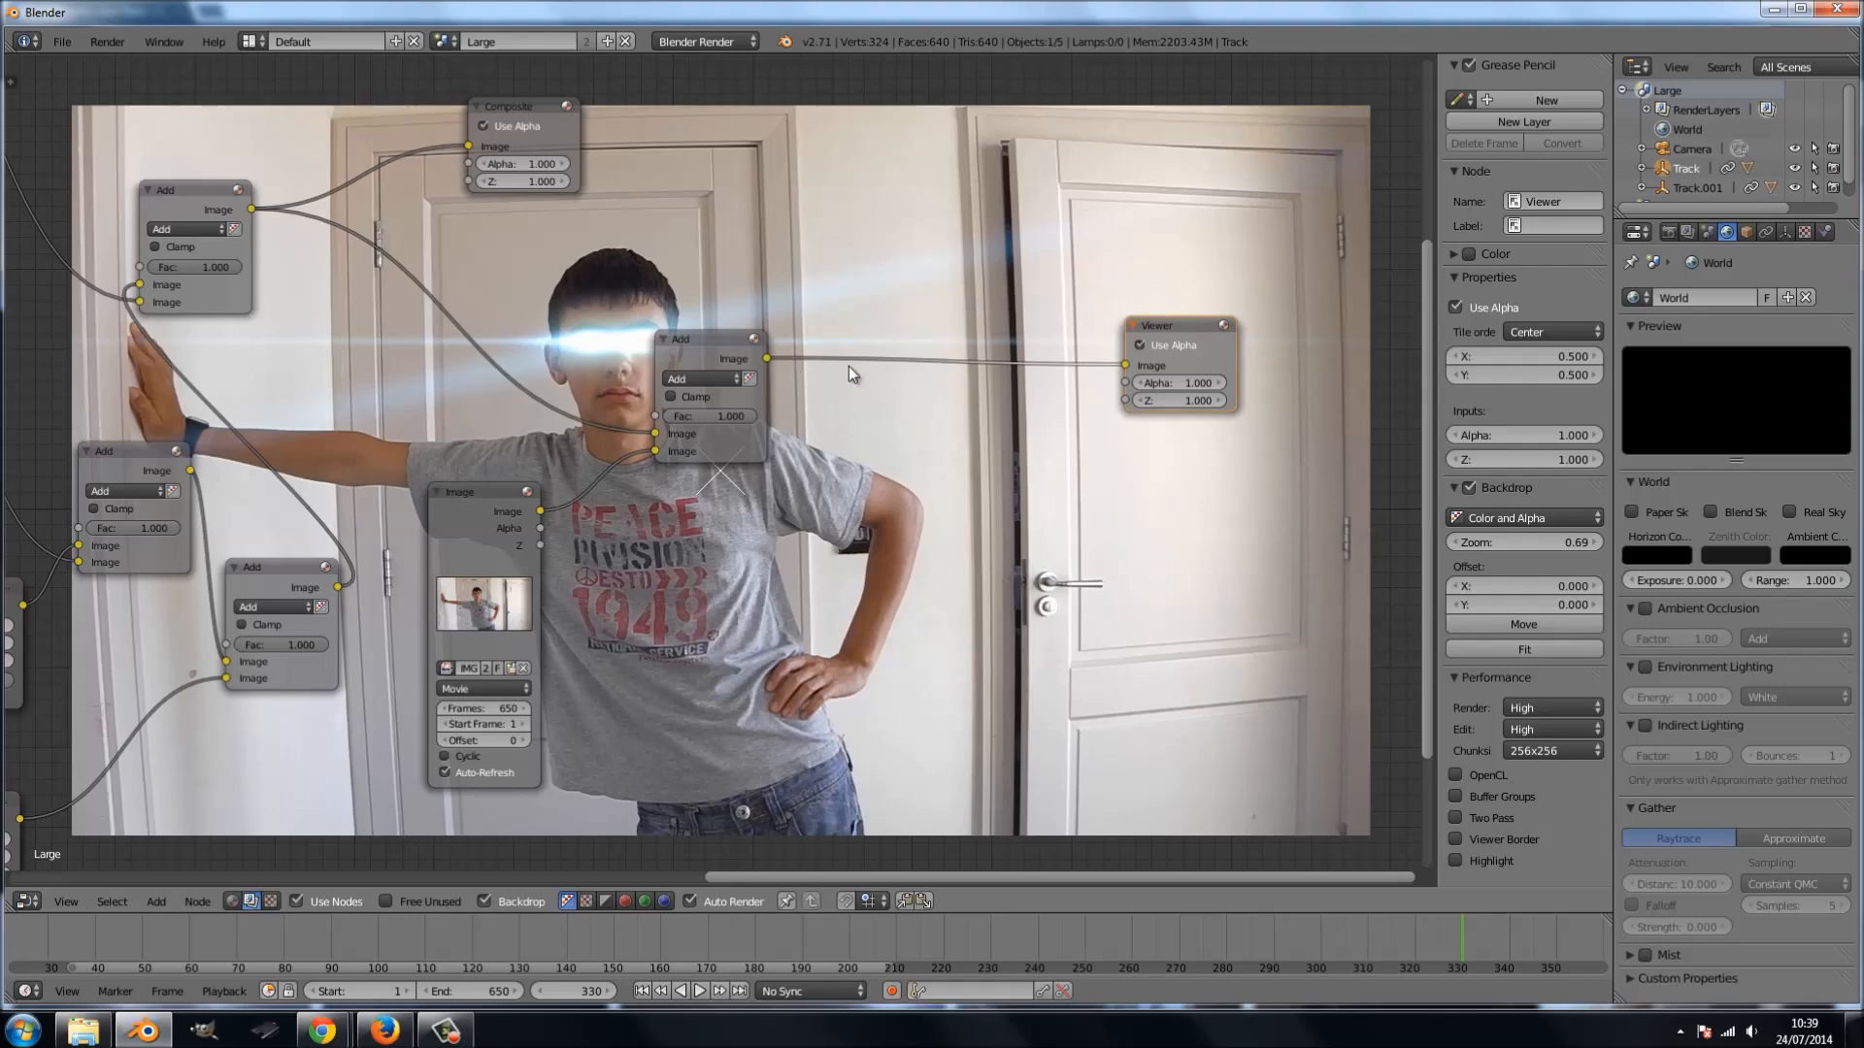
pyautogui.scroll(-2, 819, 437)
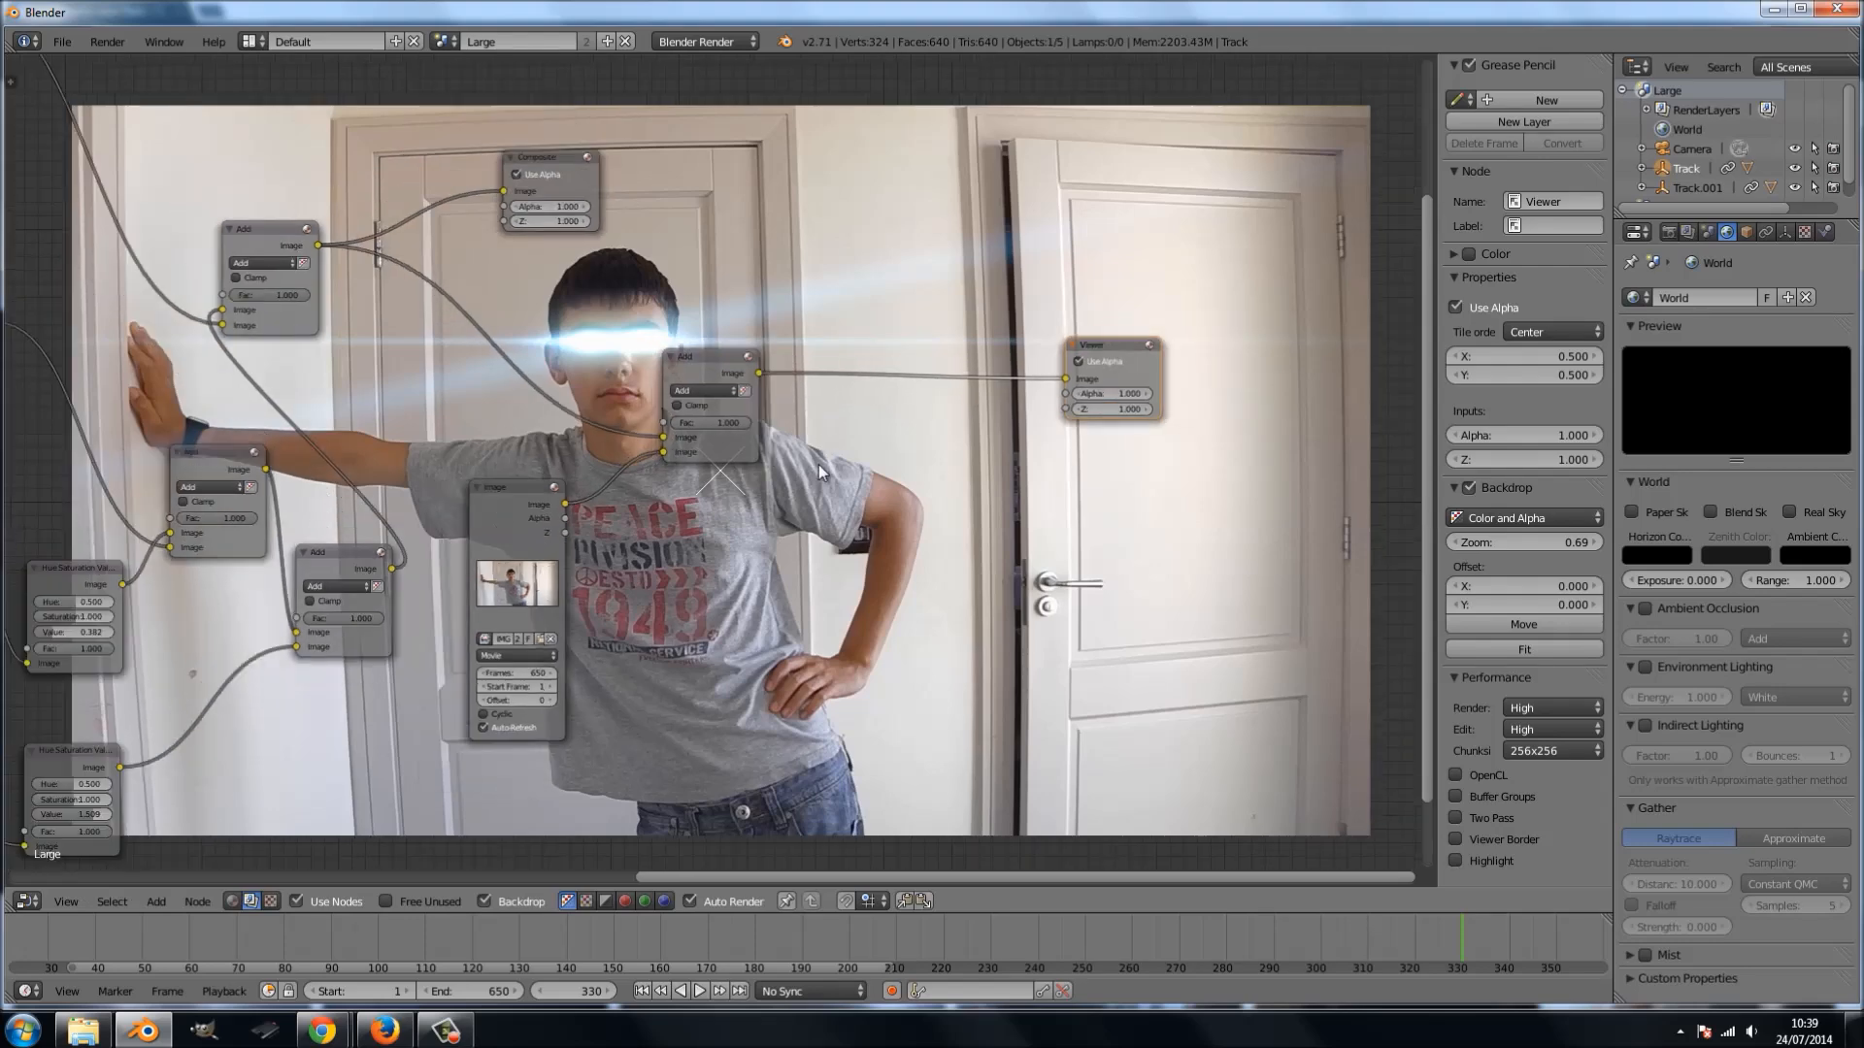
pyautogui.scroll(3, 823, 480)
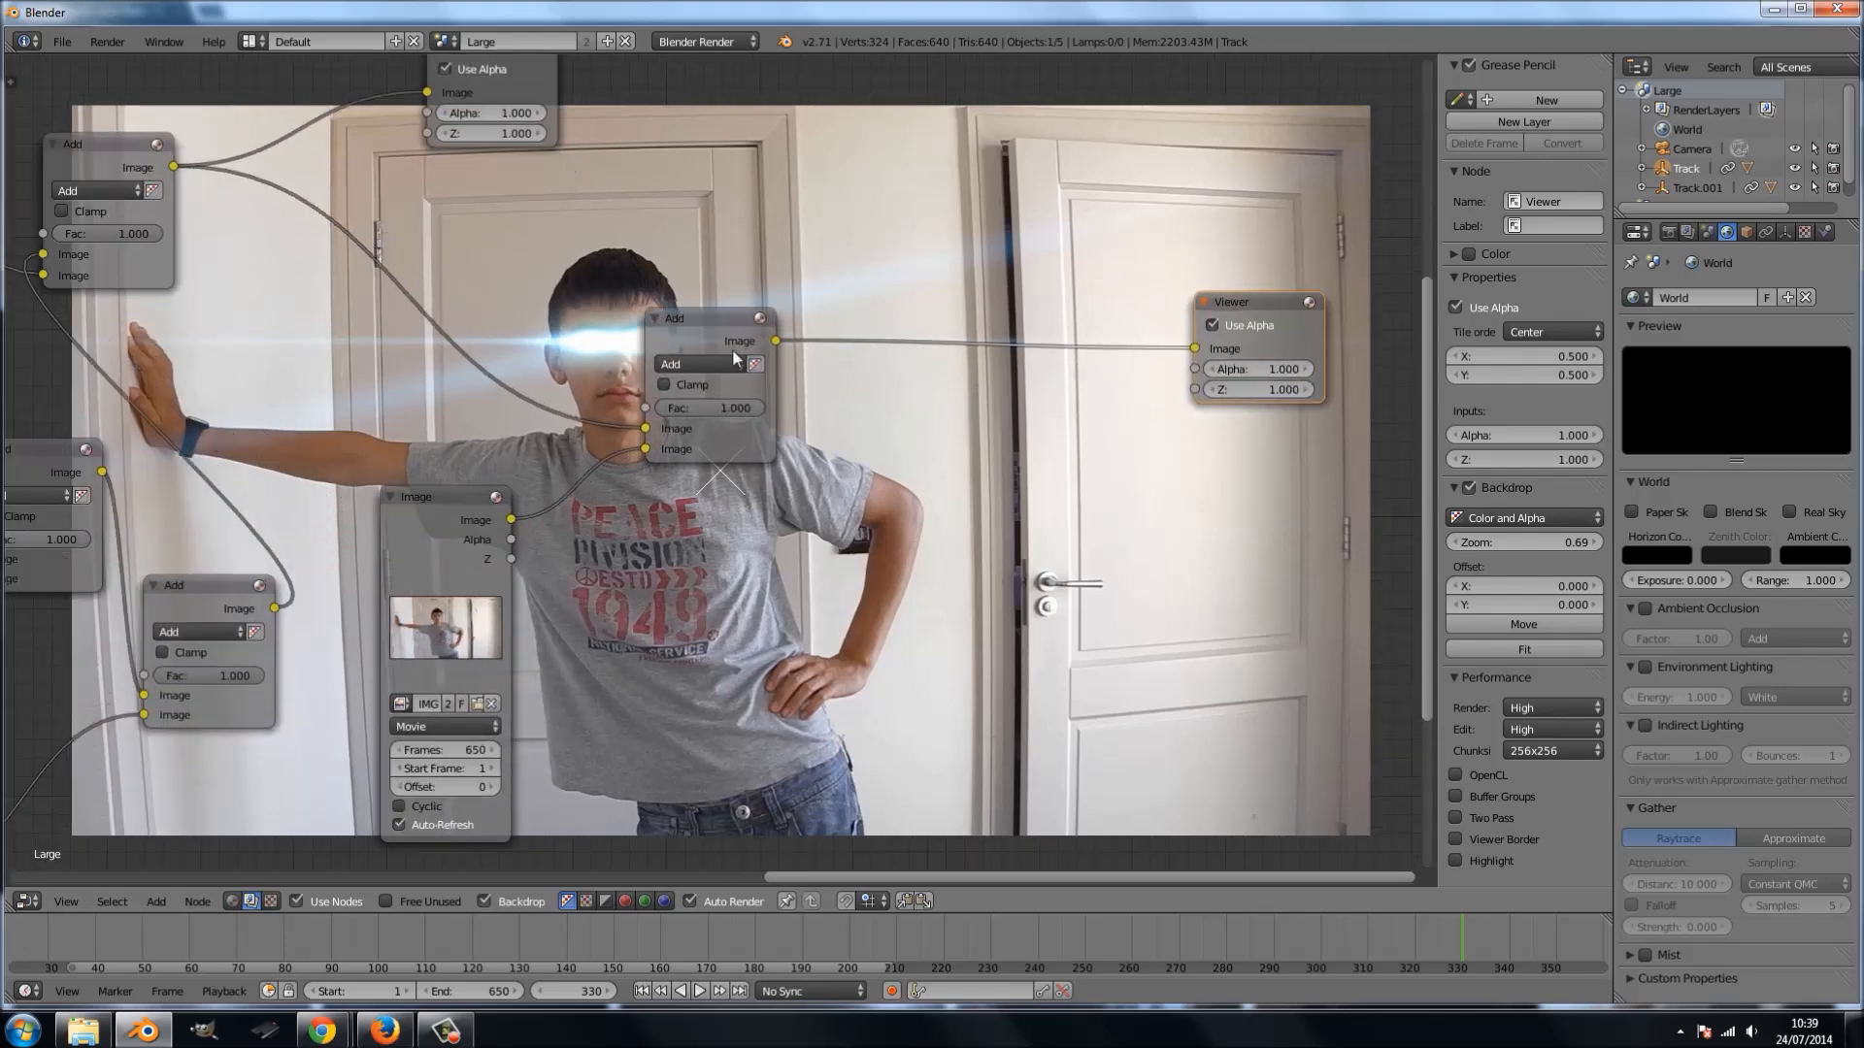
# - Insert a copy of the final Add node before the Viewer as a Mix node, with the footage Image in its second input
pyautogui.click(685, 320)
pyautogui.scroll(-2, 762, 471)
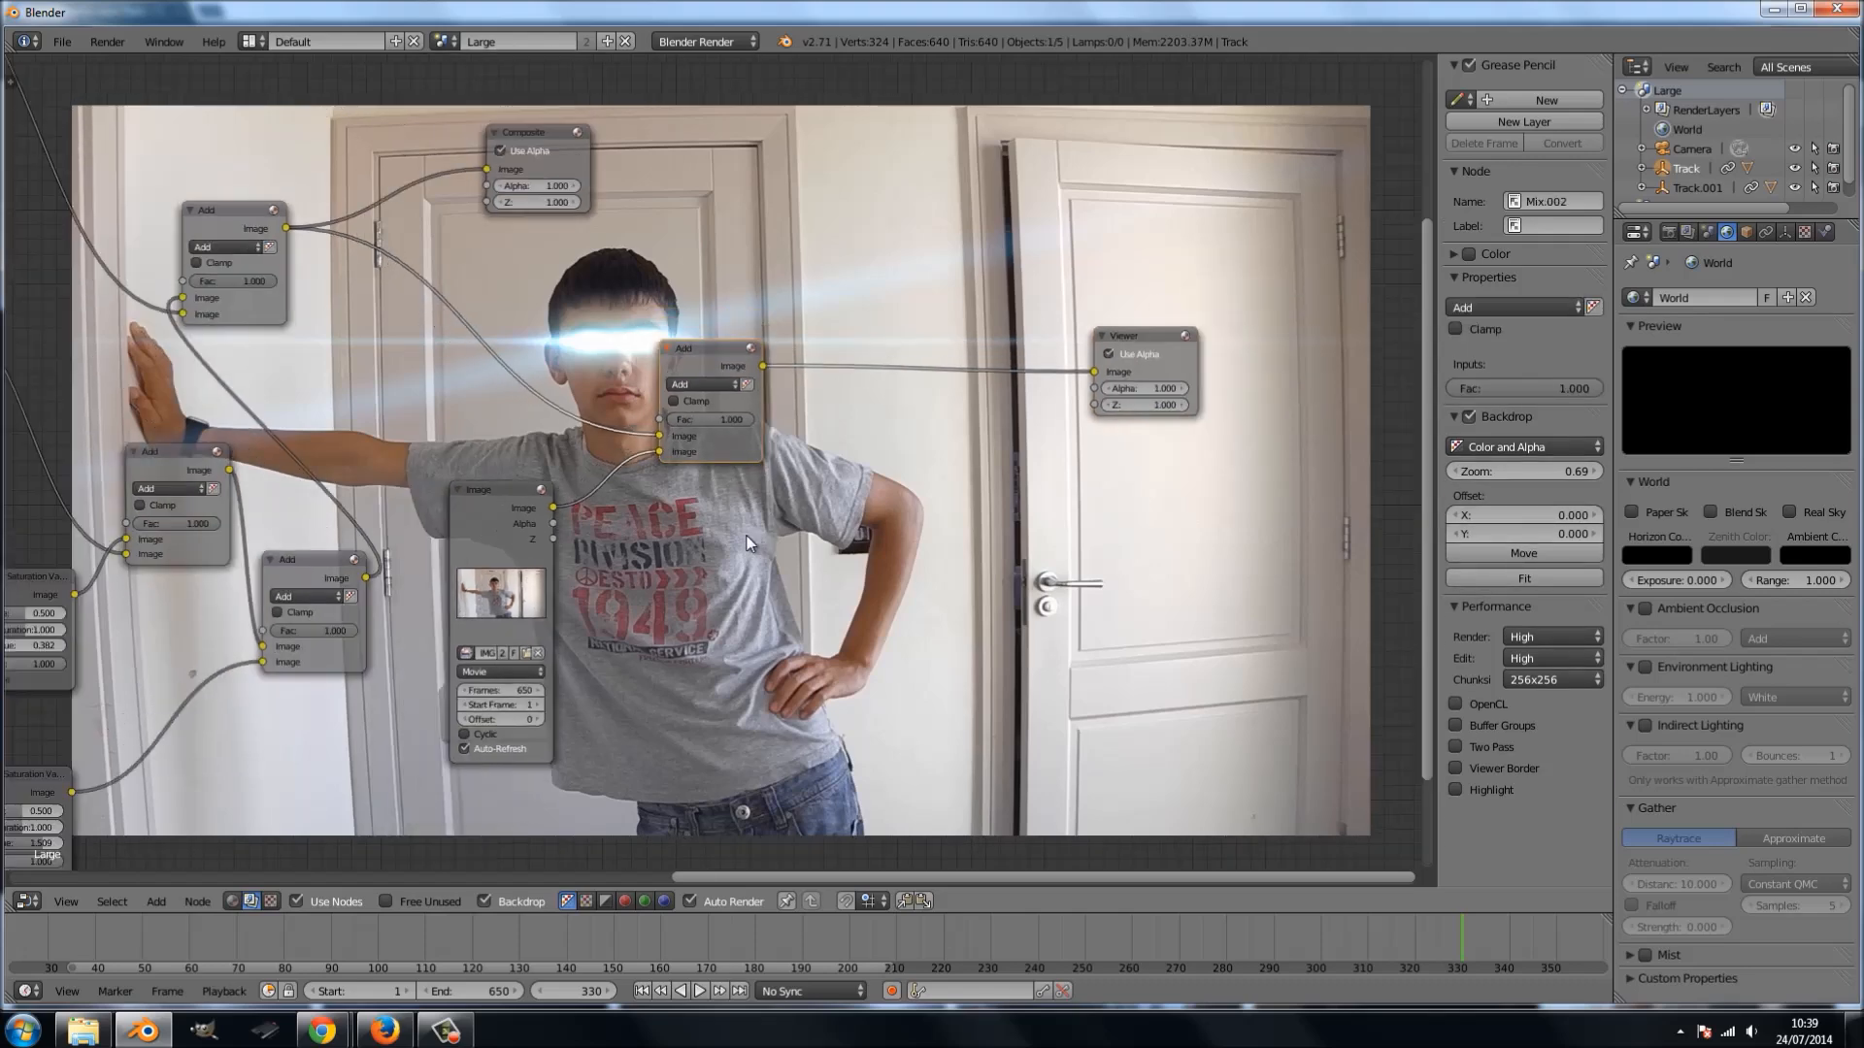
pyautogui.hotkey('shift', 'd')
pyautogui.click(944, 460)
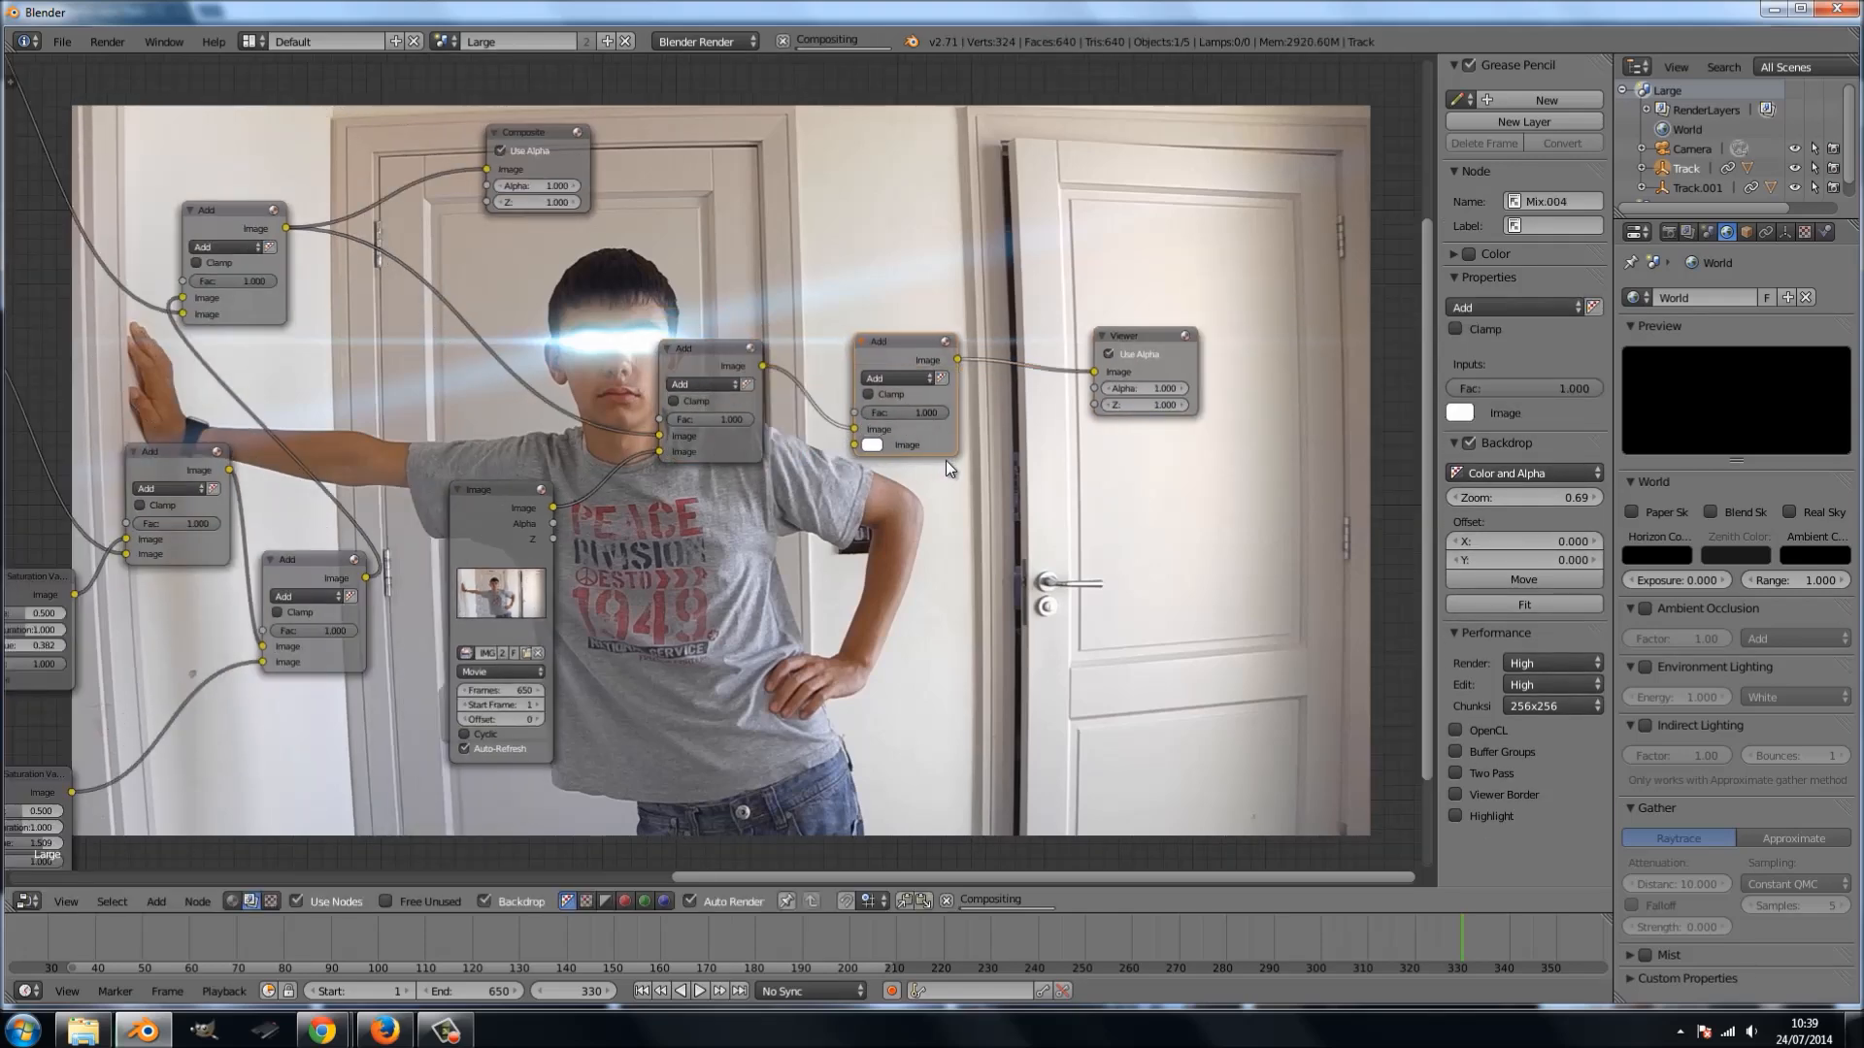
pyautogui.click(891, 378)
pyautogui.click(895, 361)
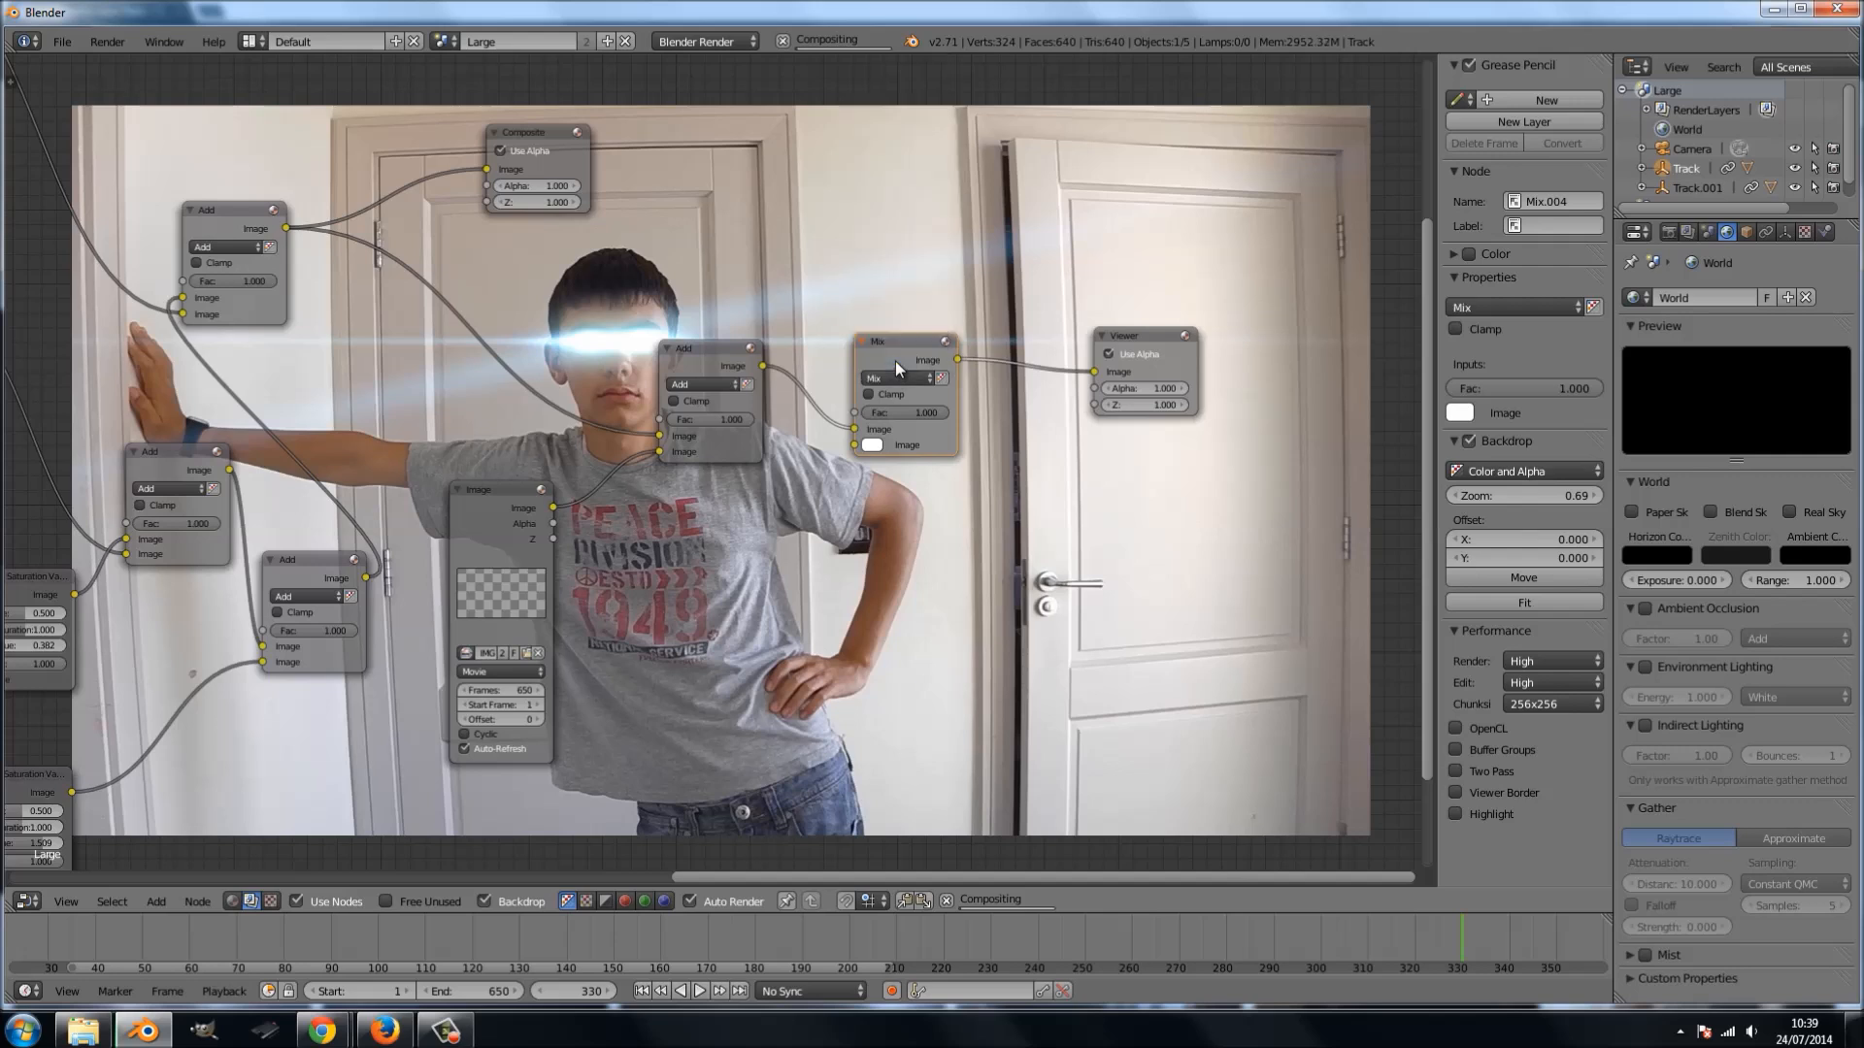
pyautogui.moveTo(551, 506); pyautogui.dragTo(854, 445)
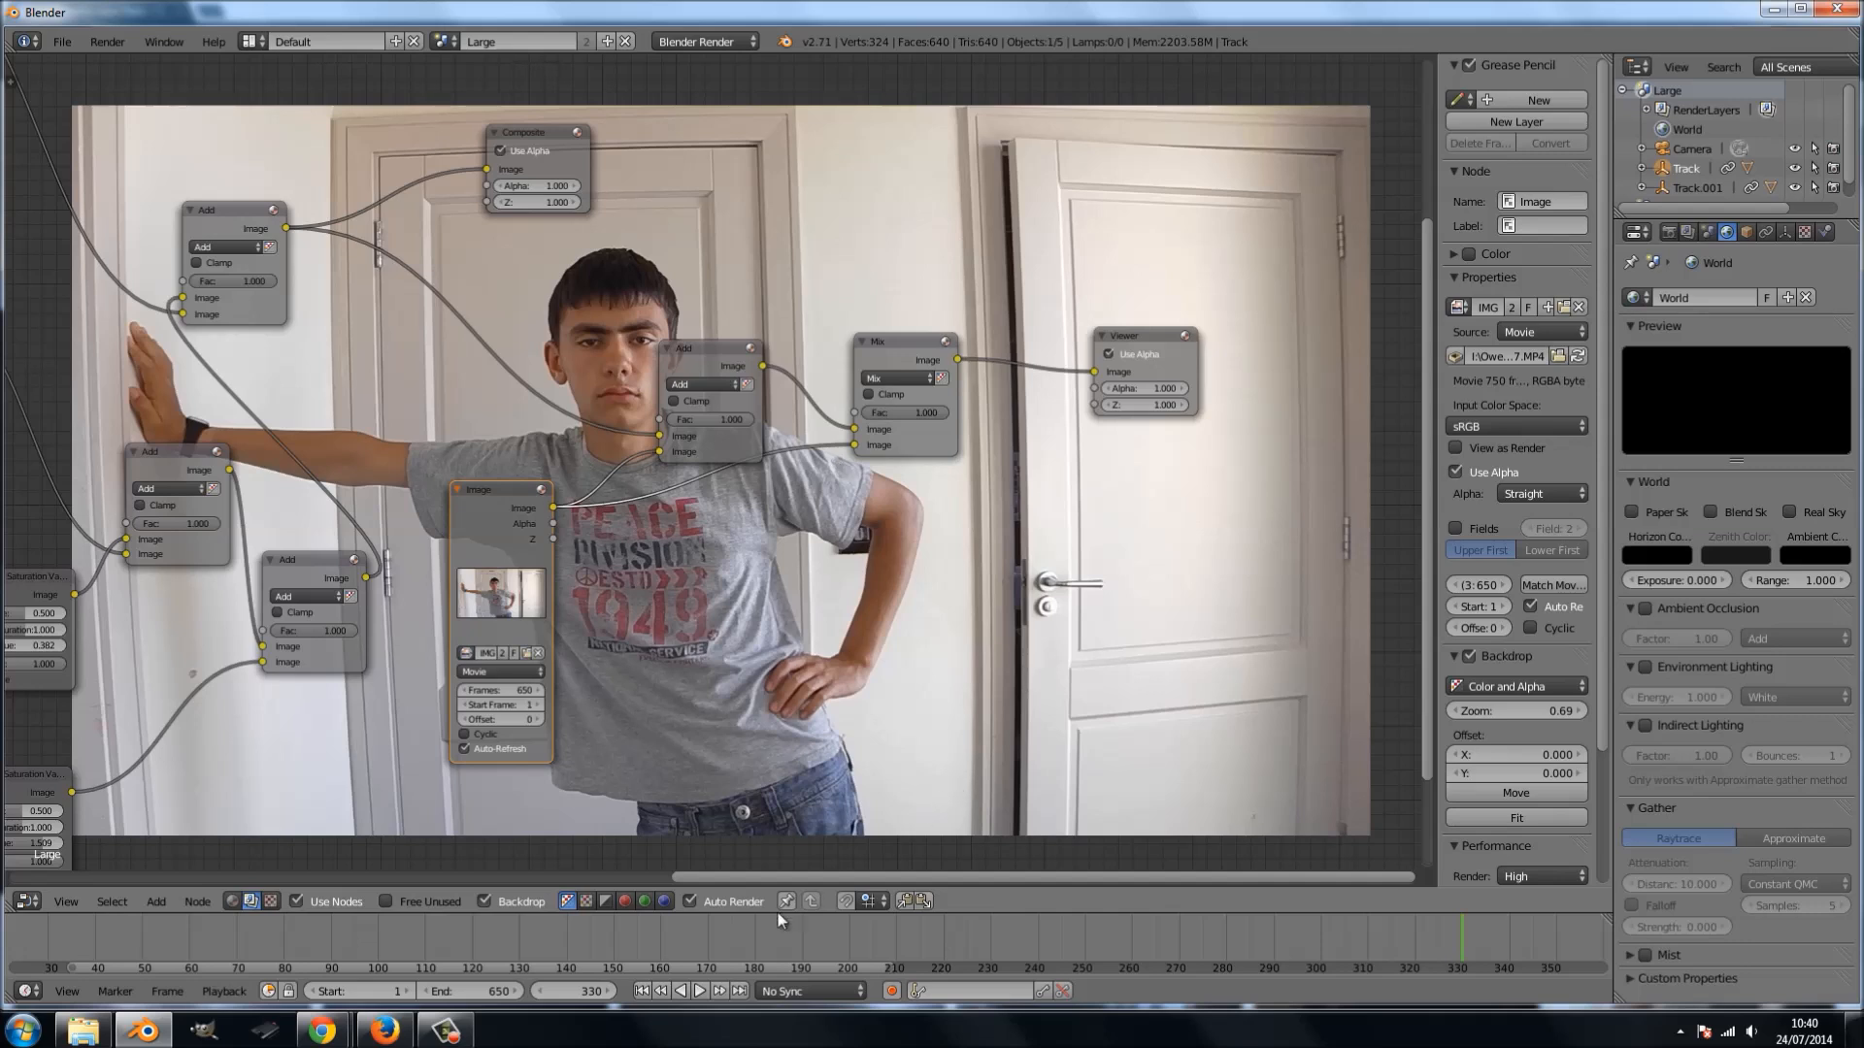
# - Keyframe the Mix node's Fac at 0 on frame 230
pyautogui.click(732, 936)
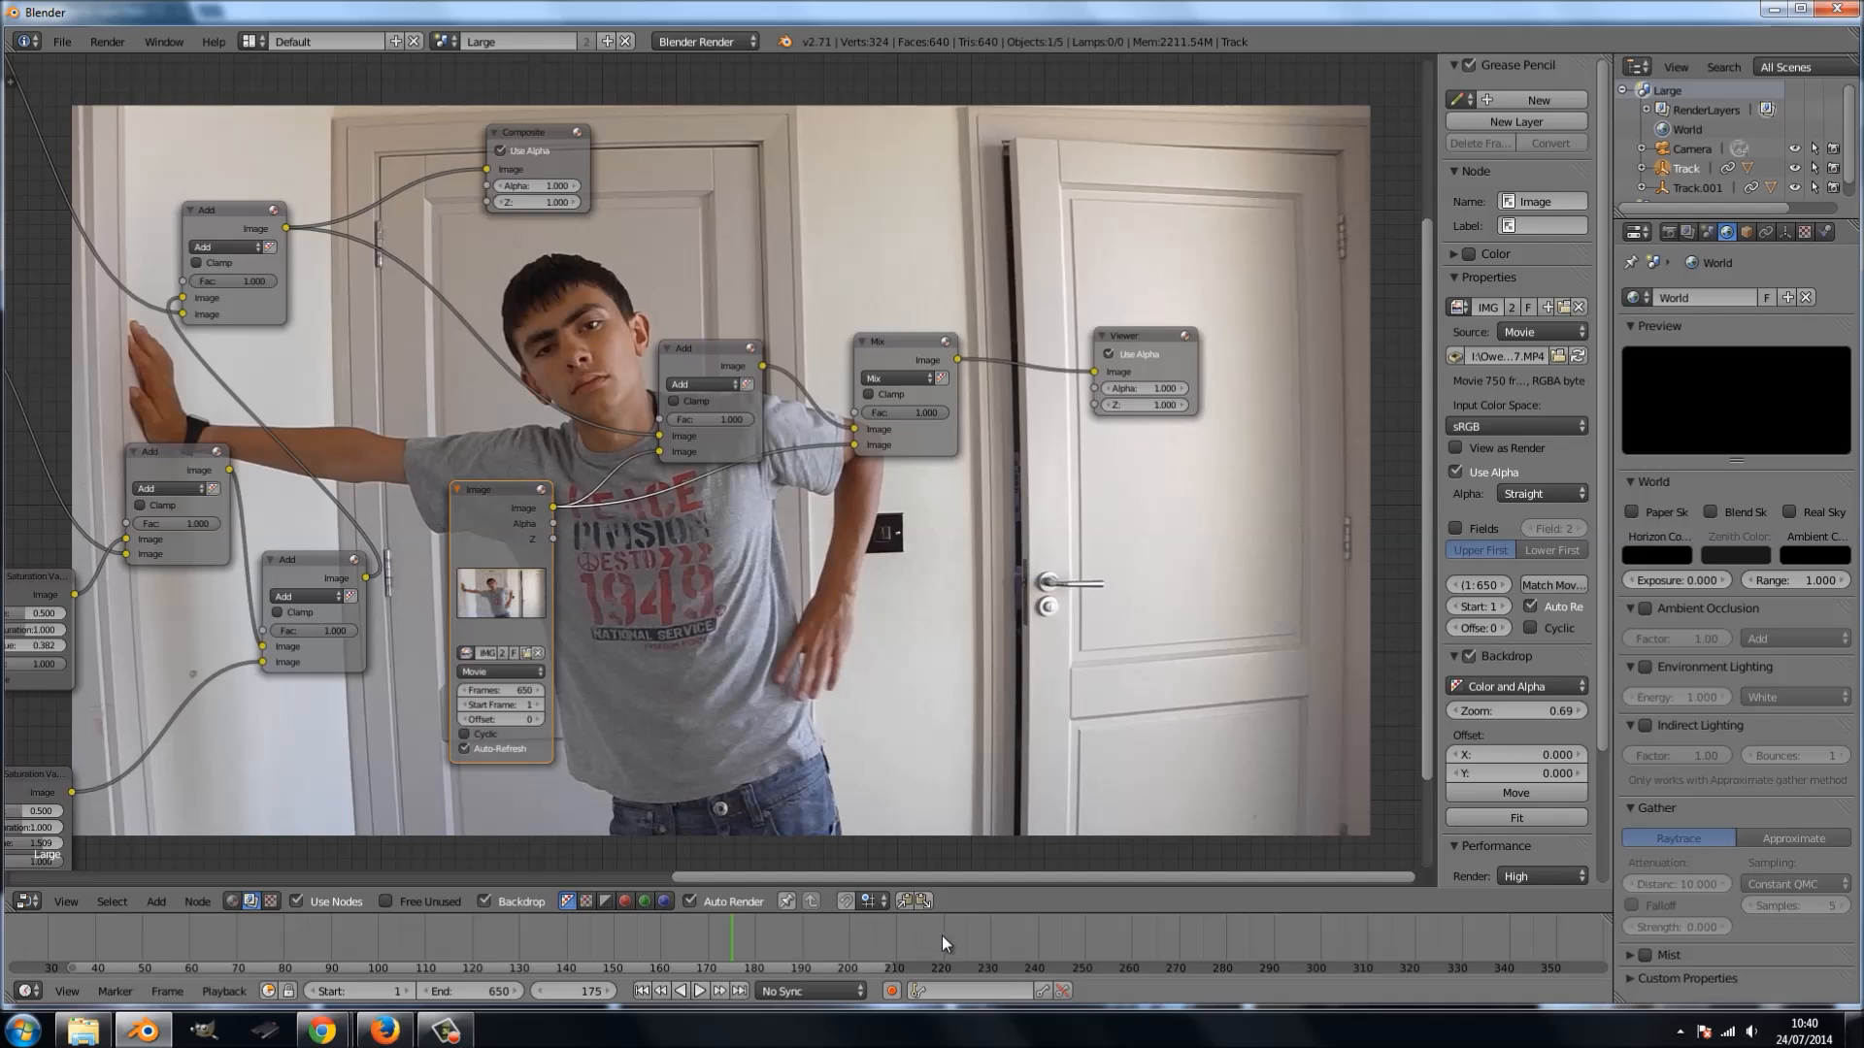
pyautogui.click(989, 939)
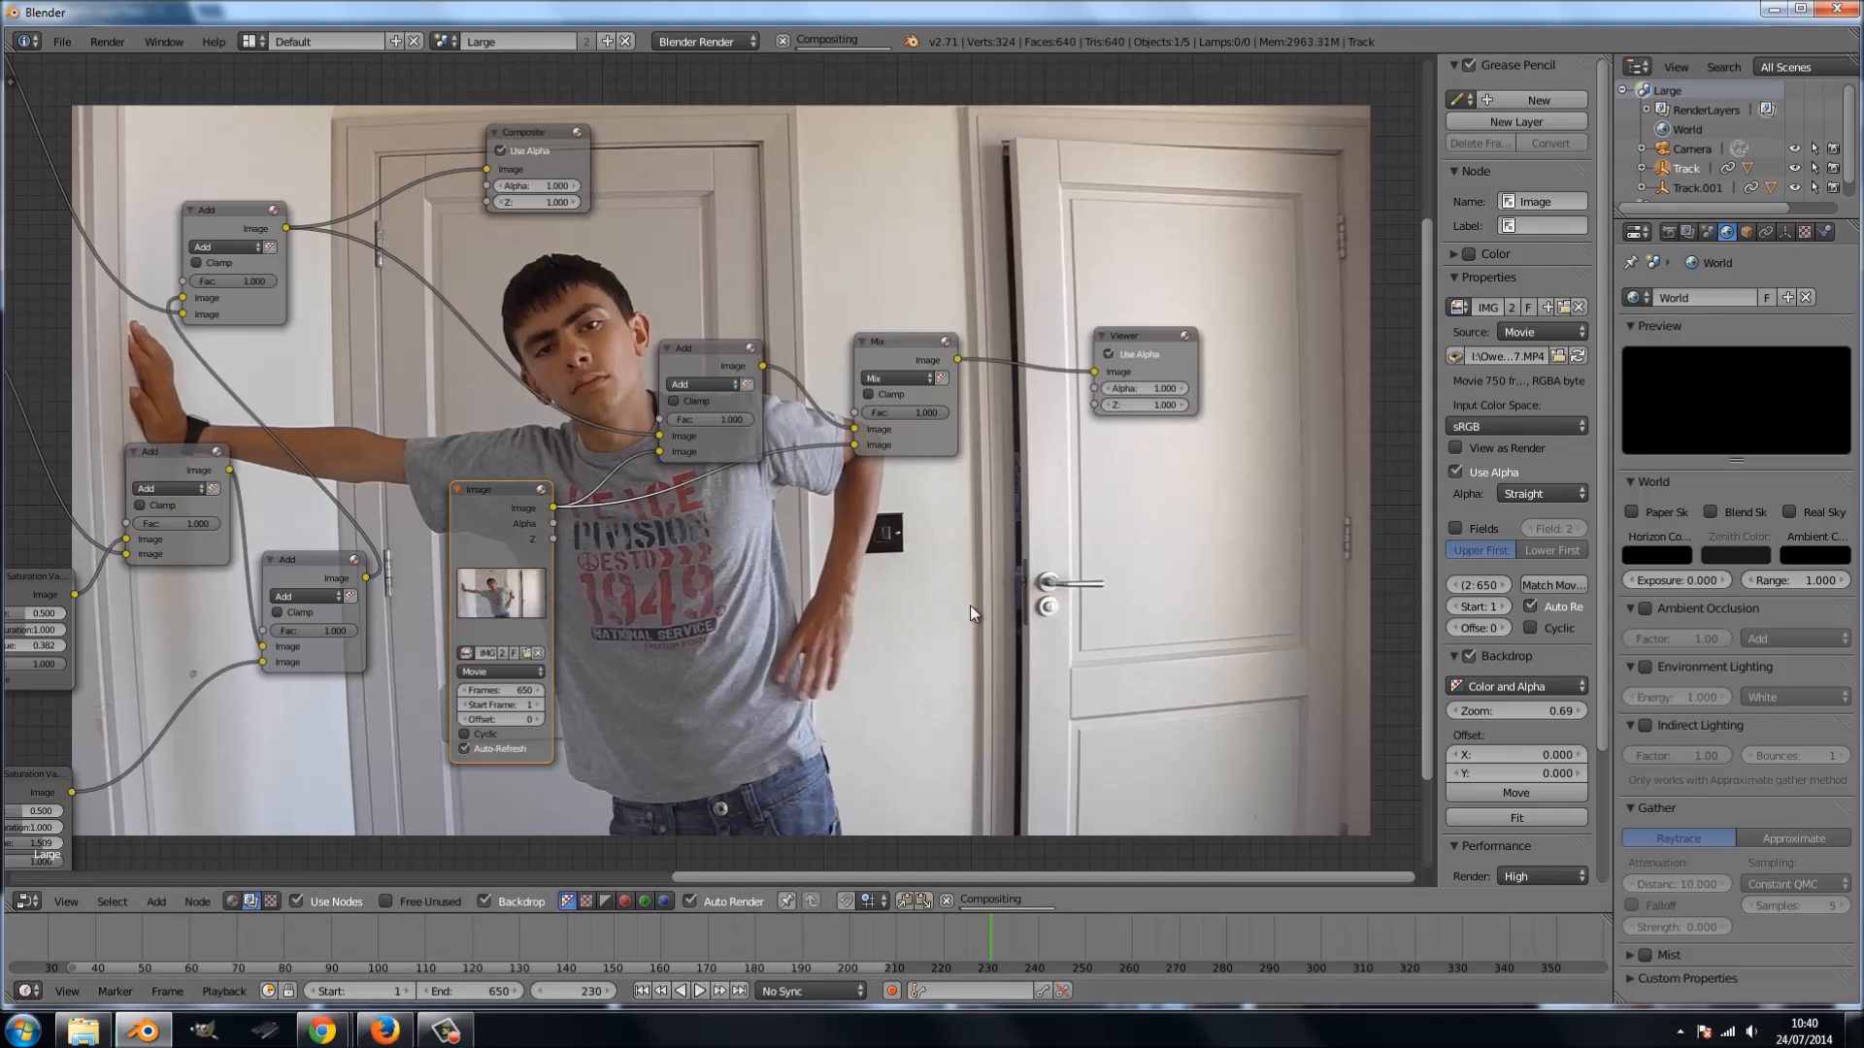
pyautogui.scroll(2, 958, 529)
pyautogui.click(971, 406)
pyautogui.write('0')
pyautogui.press('Return')
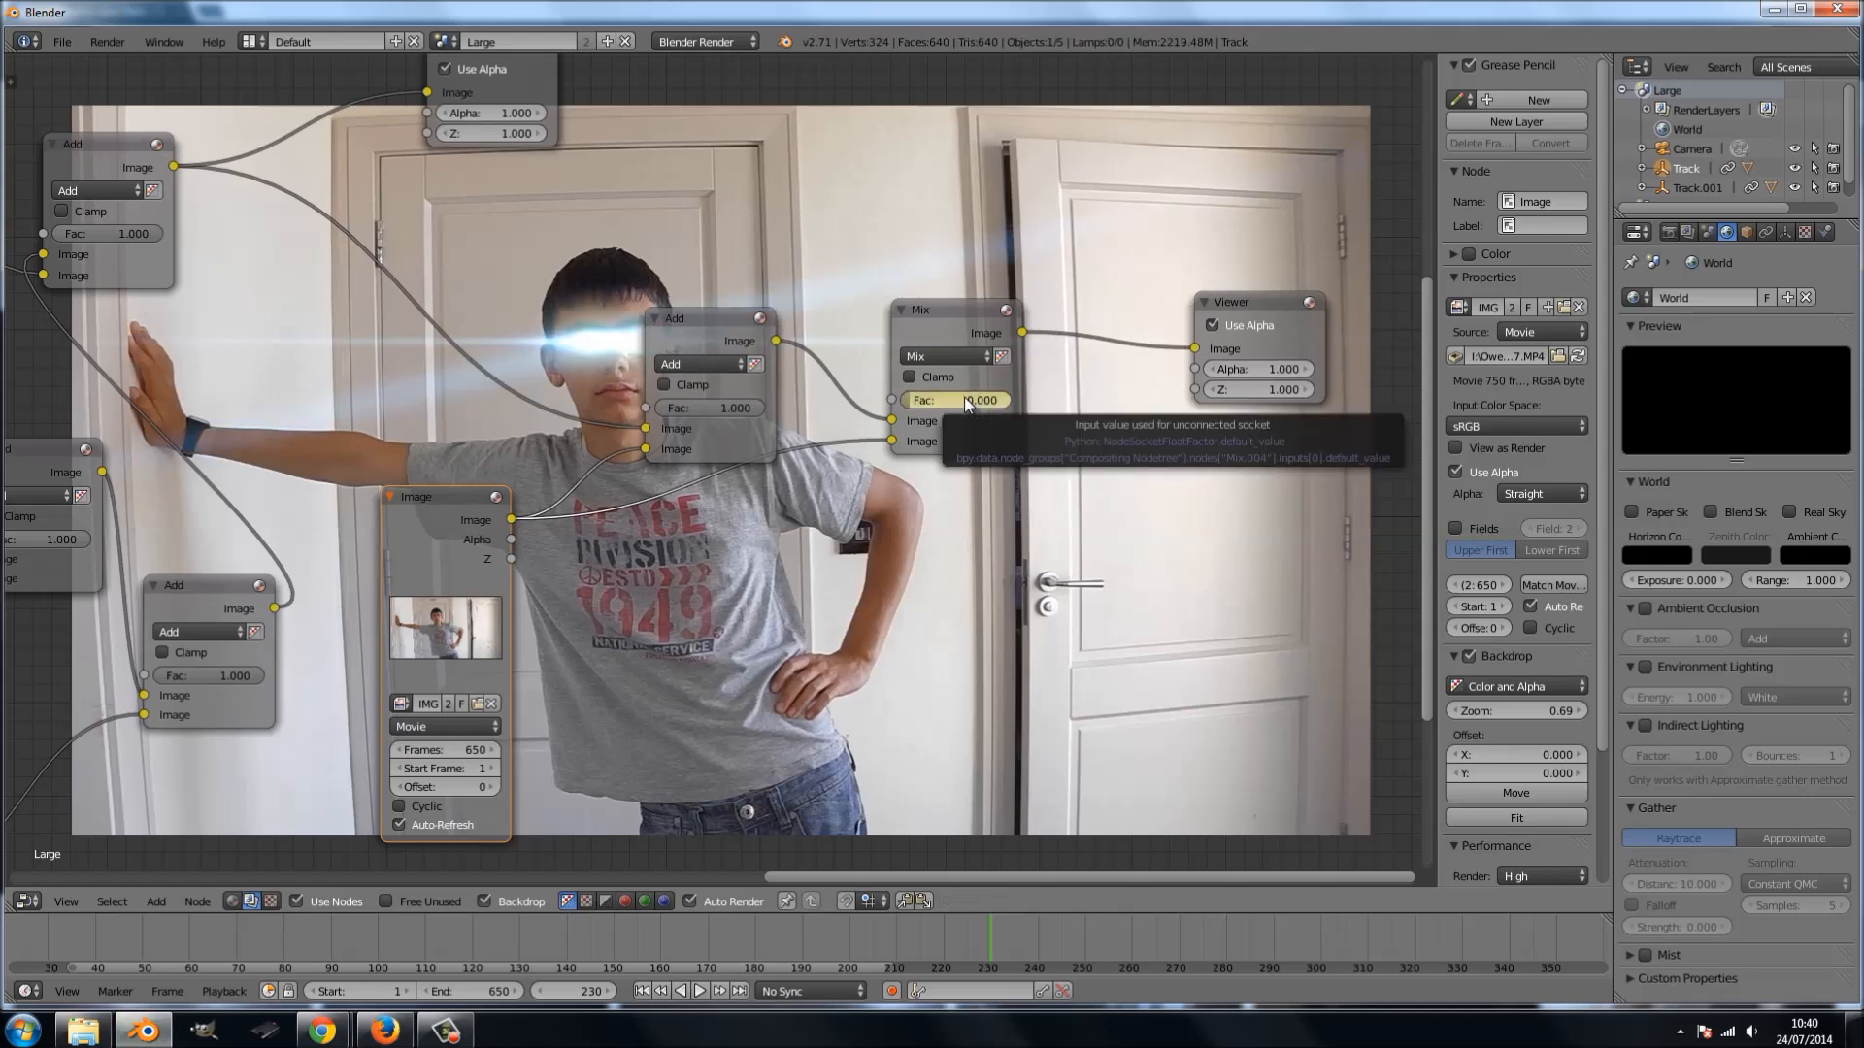
# - Lower the Fade of the 14° angled-streak Glare node to 0.993
pyautogui.moveTo(485, 762); pyautogui.dragTo(870, 674, button='middle')
pyautogui.moveTo(219, 781); pyautogui.dragTo(766, 639, button='middle')
pyautogui.moveTo(107, 783); pyautogui.dragTo(832, 597, button='middle')
pyautogui.moveTo(652, 686); pyautogui.dragTo(649, 686)
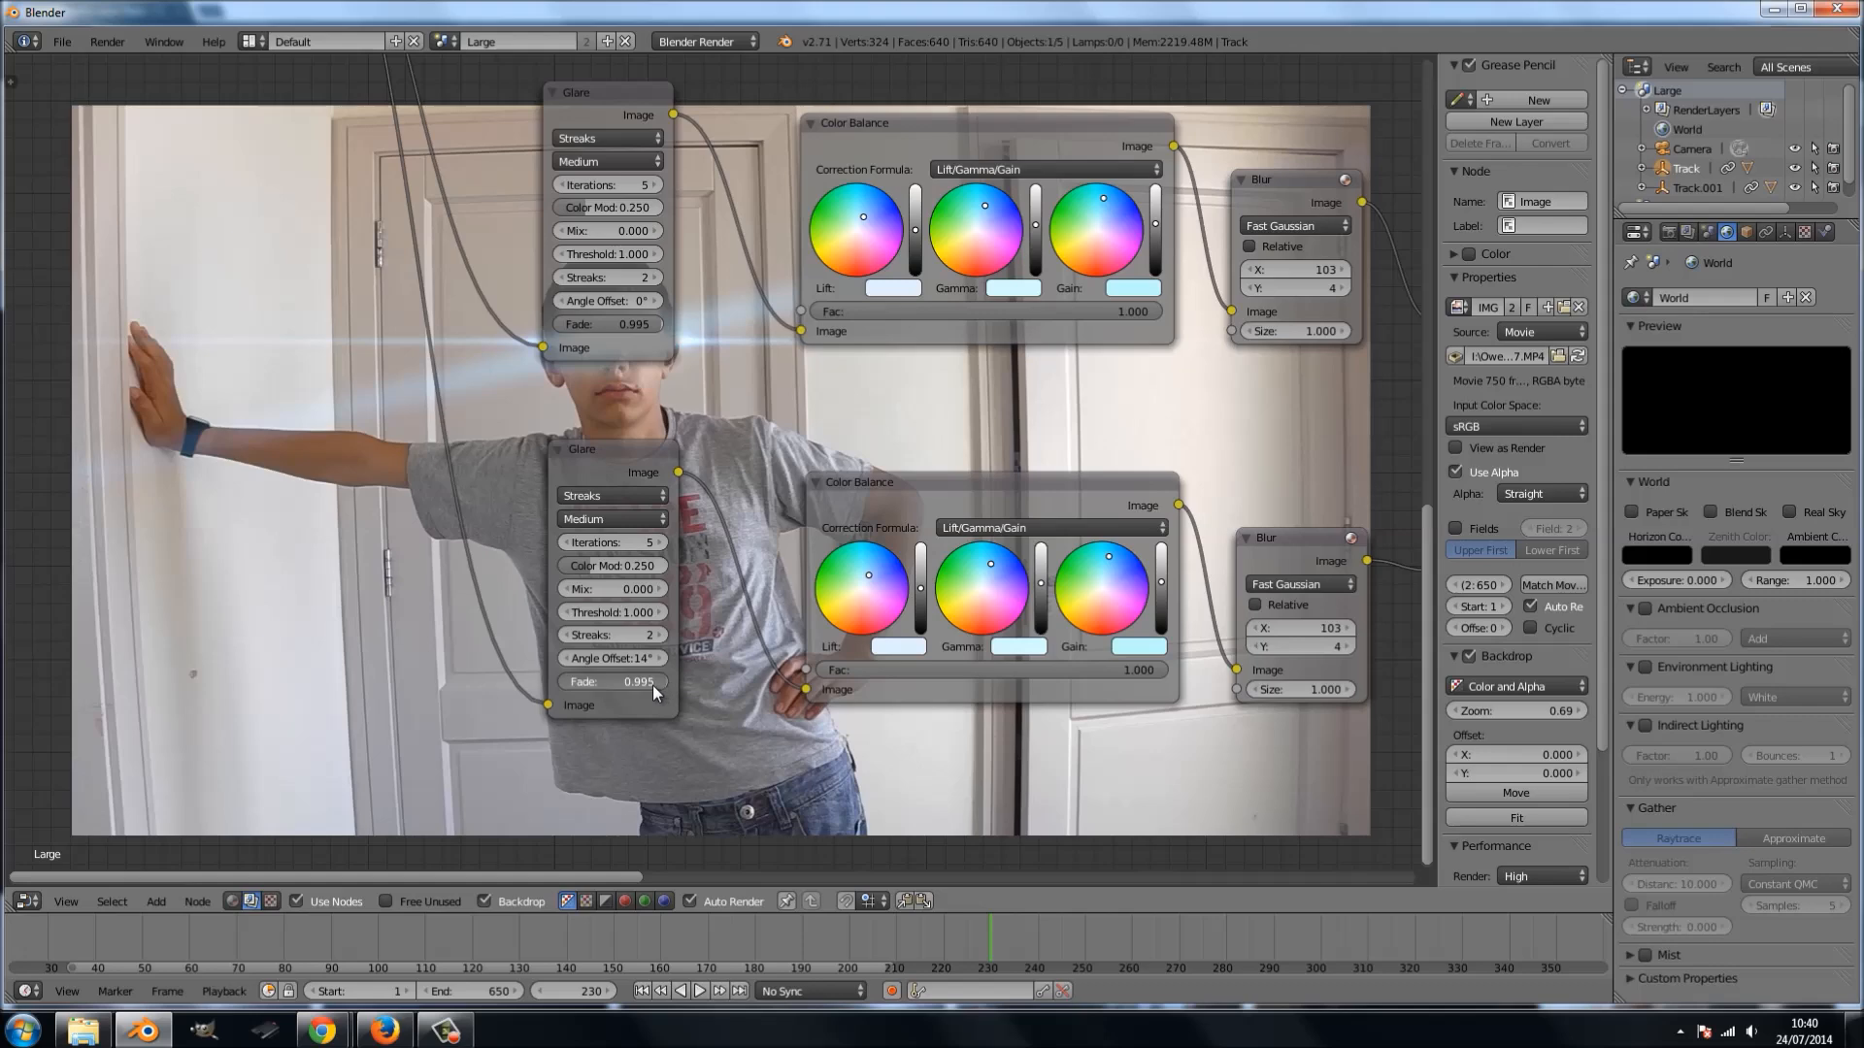
pyautogui.scroll(-5, 722, 538)
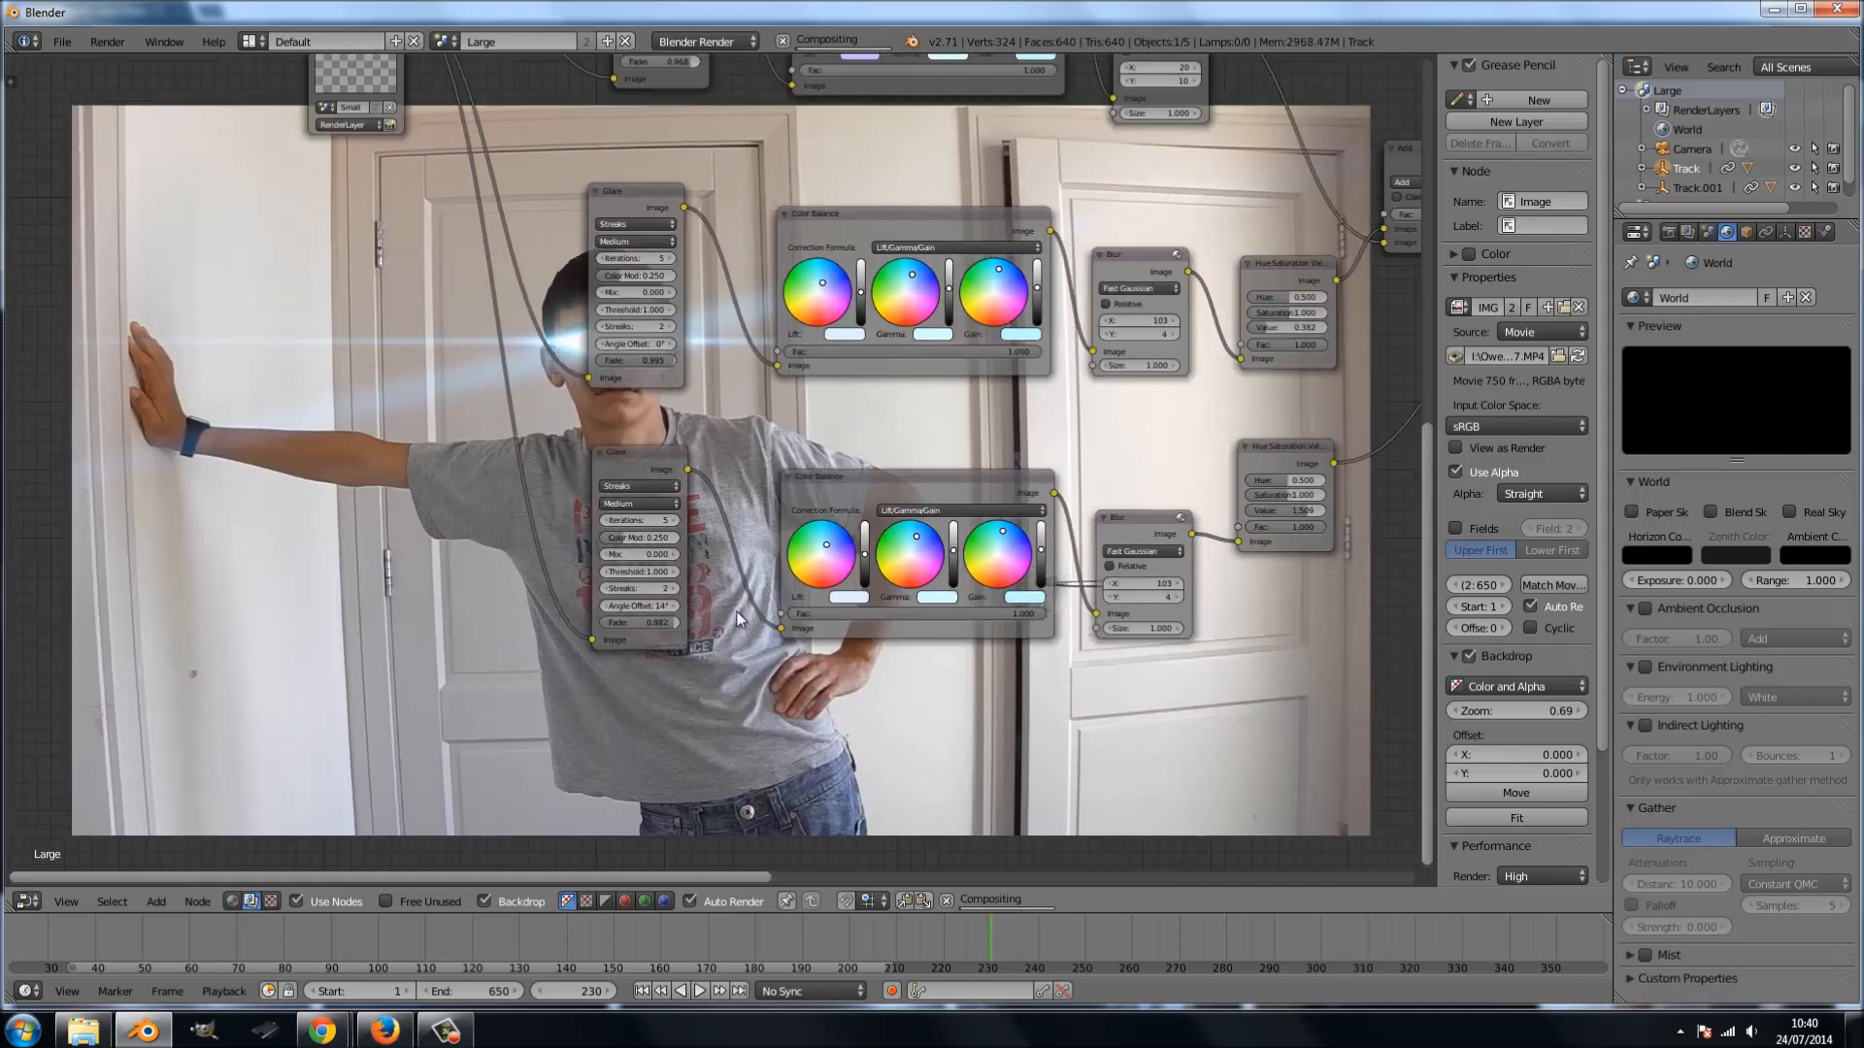
pyautogui.moveTo(722, 538); pyautogui.dragTo(636, 660, button='middle')
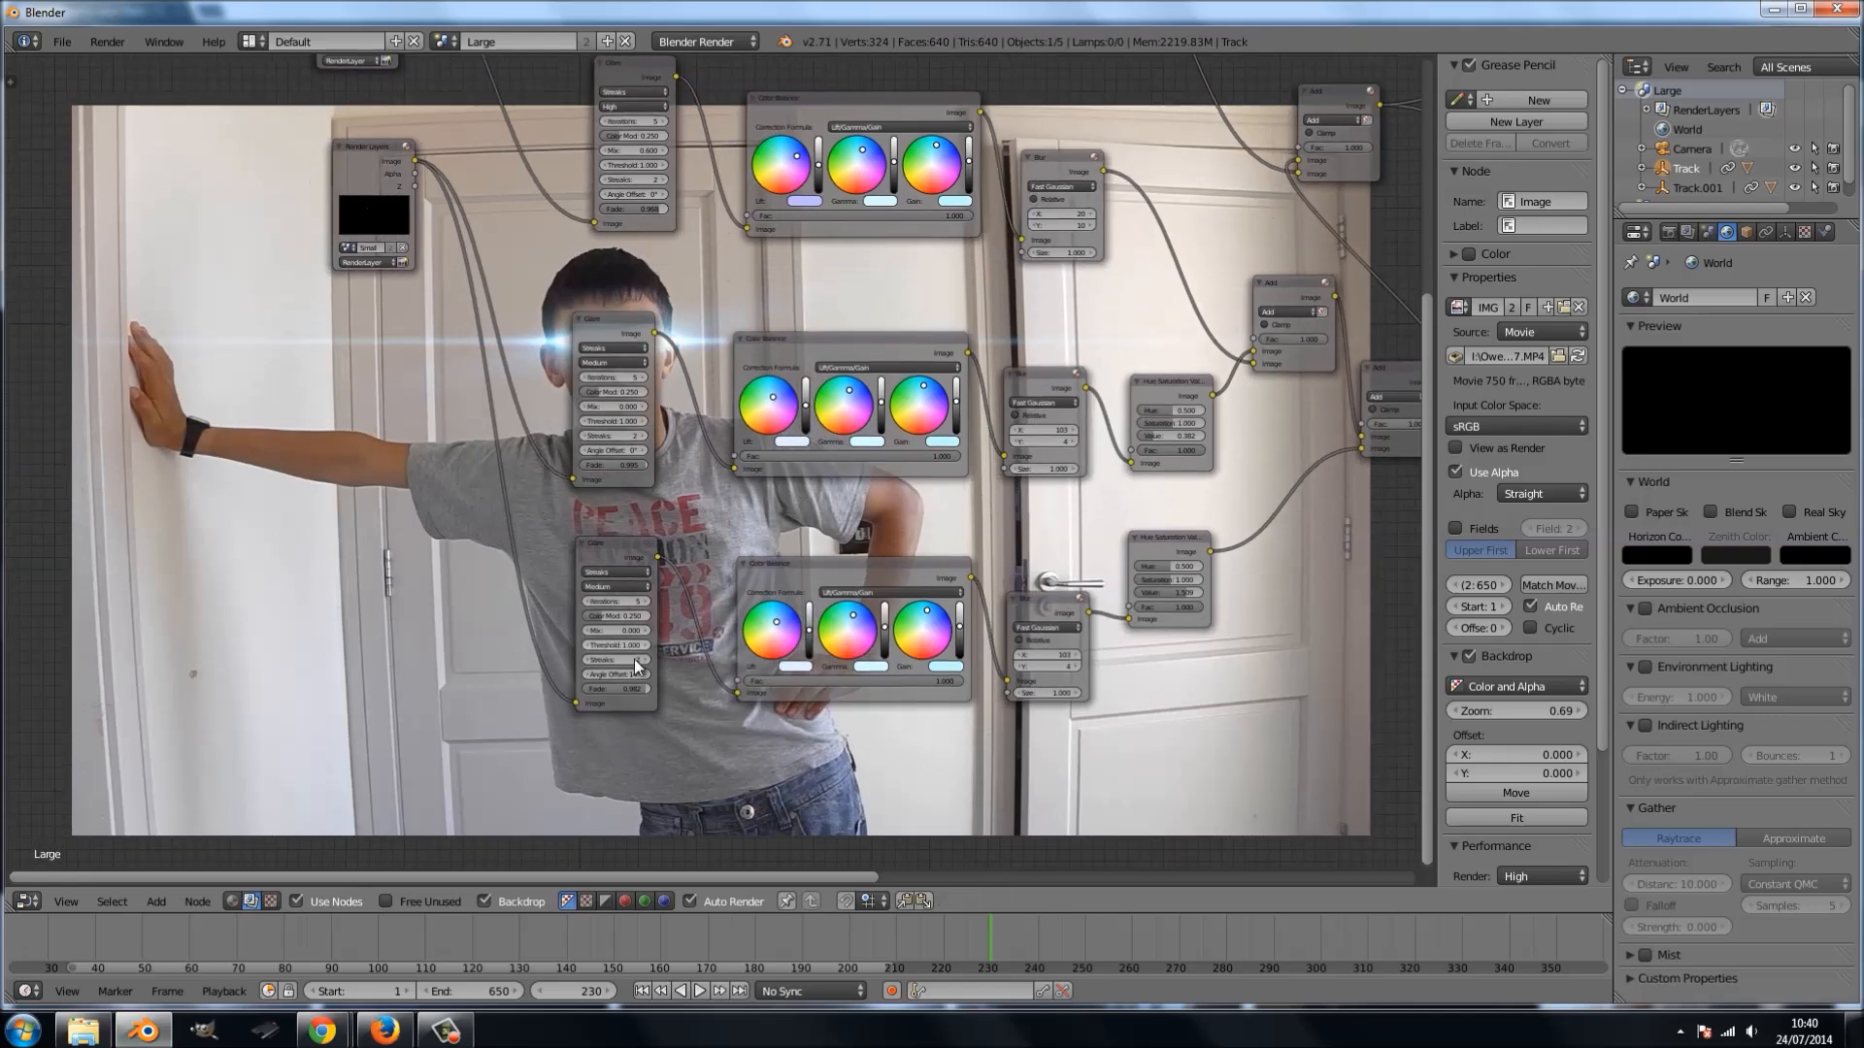
pyautogui.moveTo(642, 691); pyautogui.dragTo(644, 691)
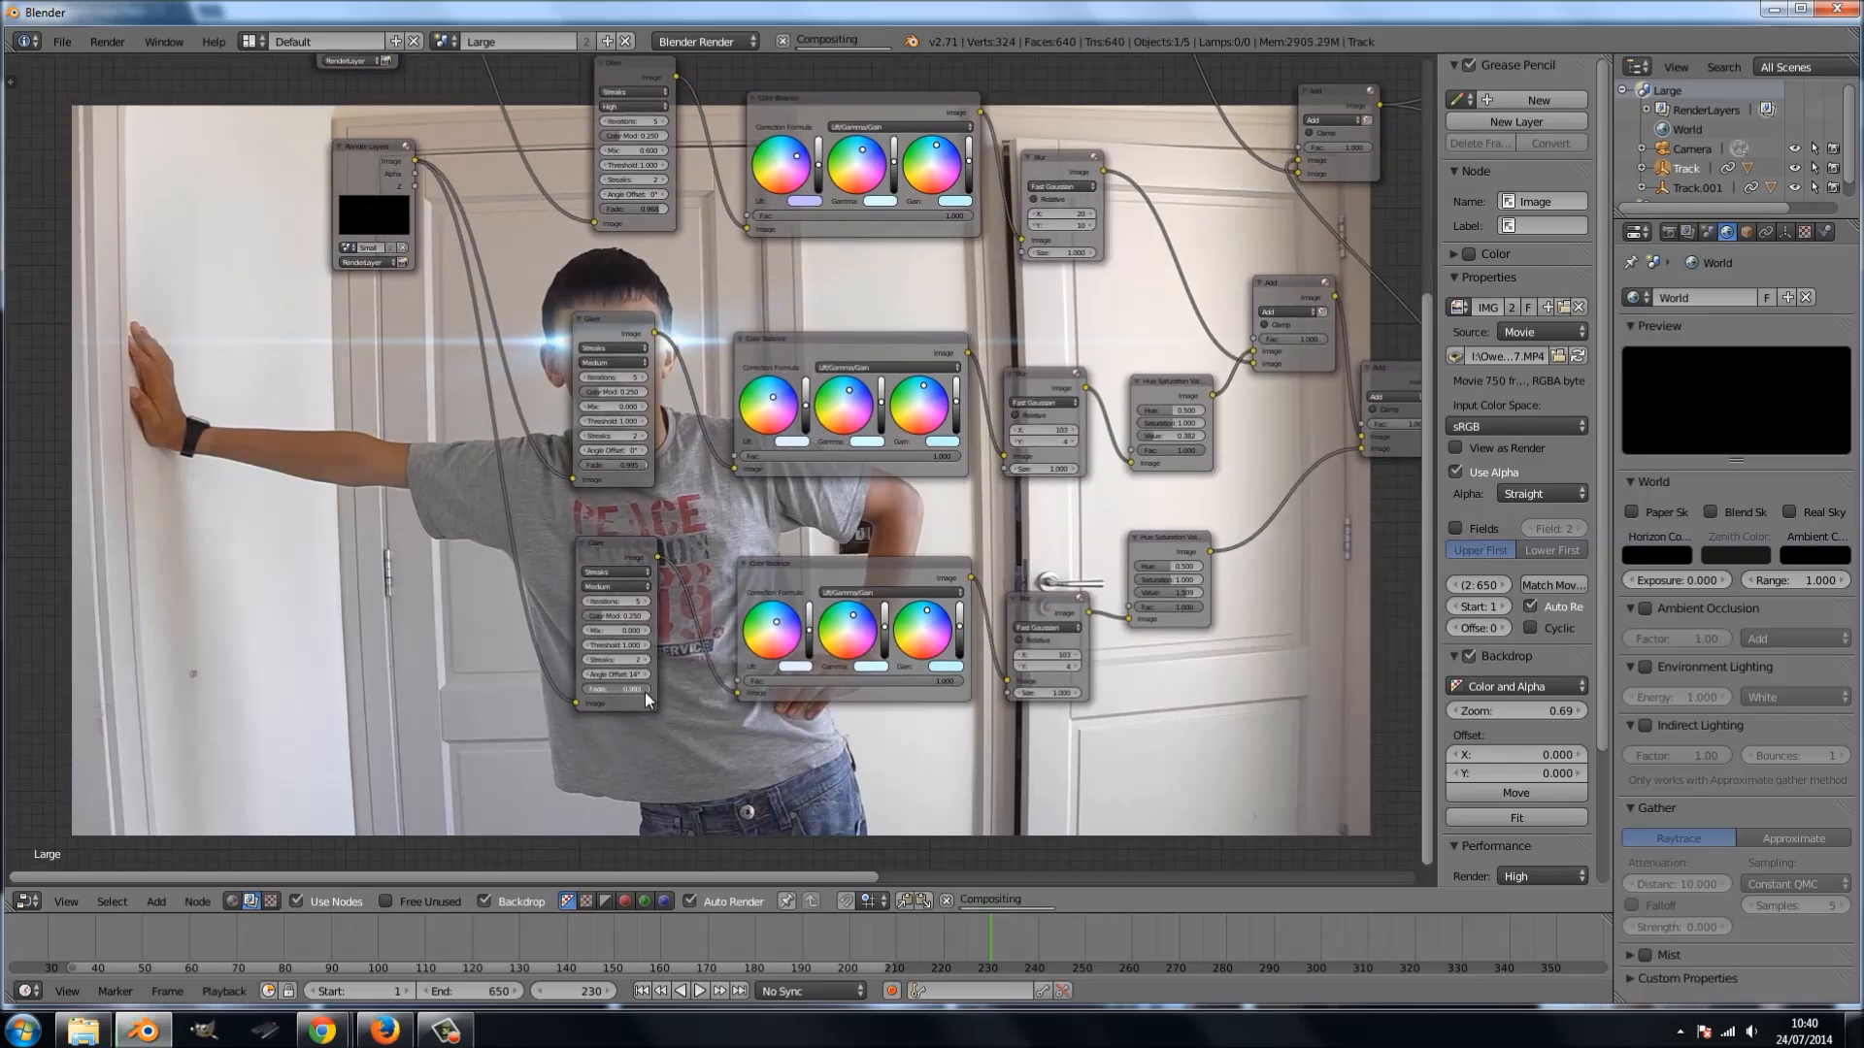
pyautogui.moveTo(707, 539); pyautogui.dragTo(695, 563, button='middle')
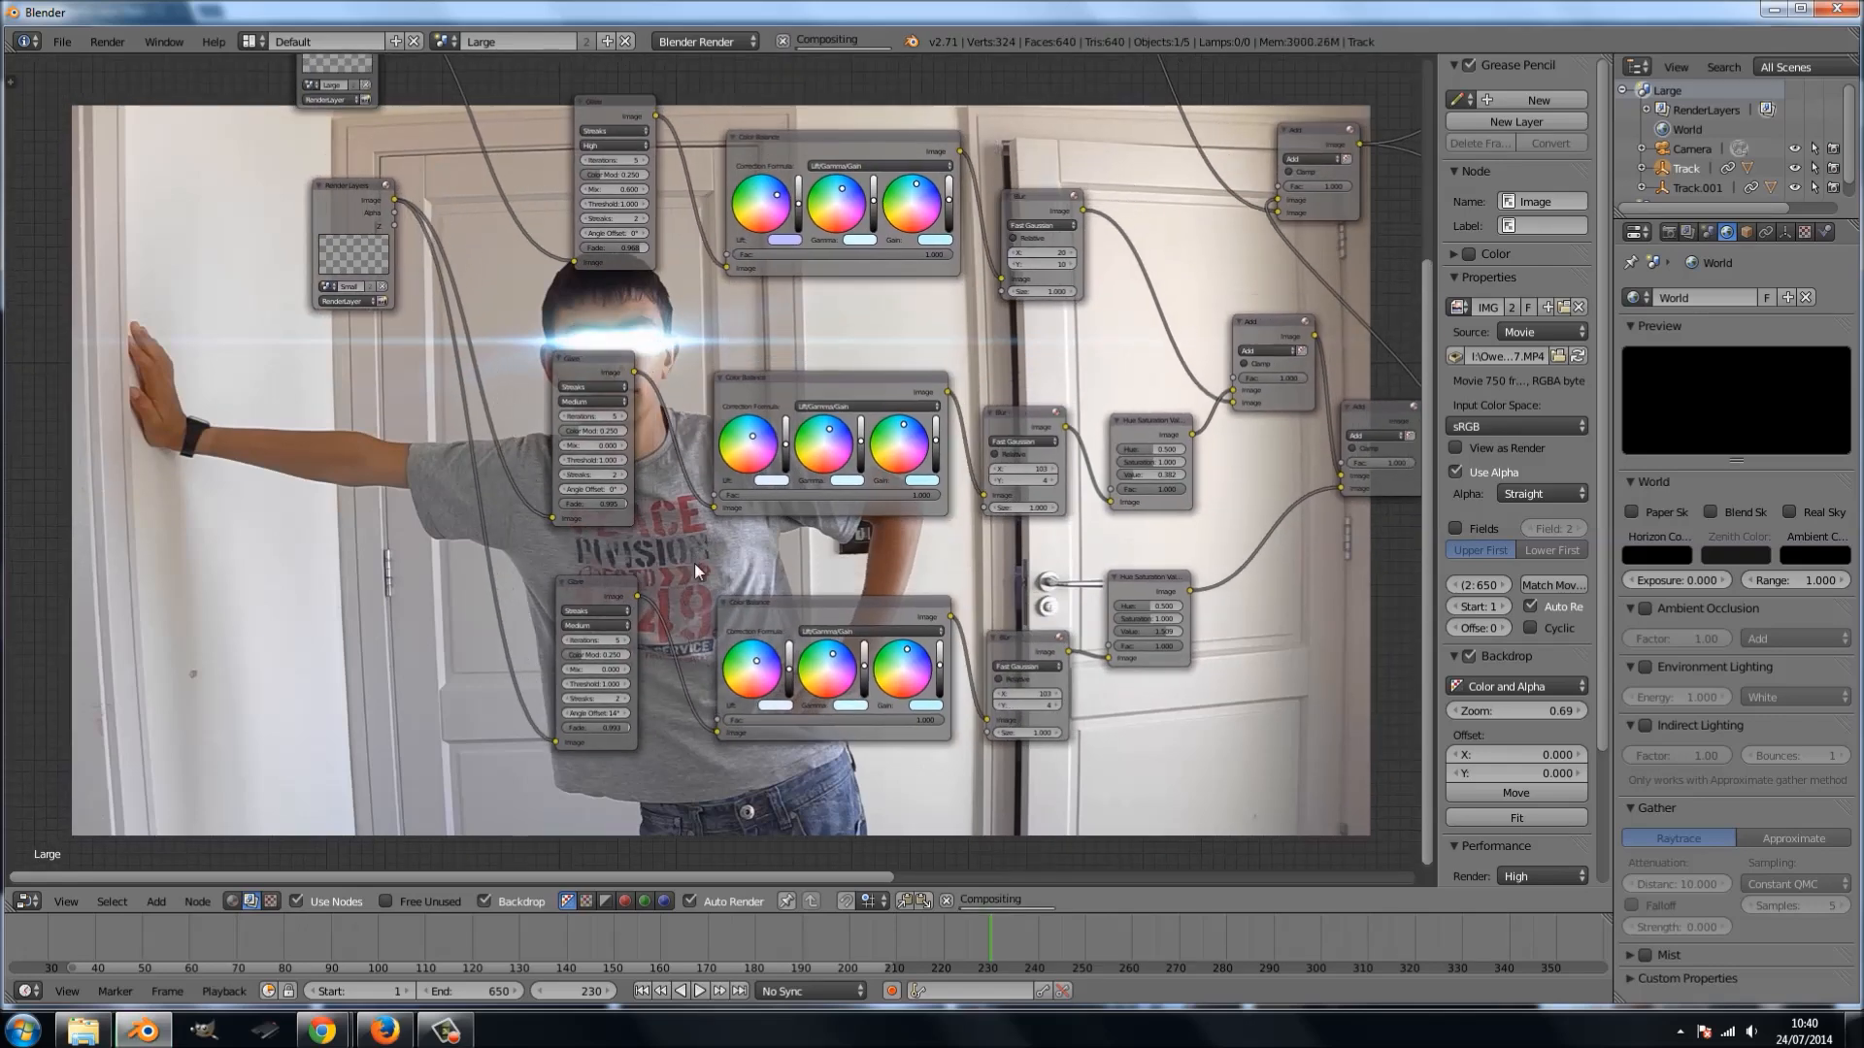
# - Keyframe the Mix node's Fac at 1 on frame 226, shortly before the existing keyframe
pyautogui.moveTo(695, 563); pyautogui.dragTo(208, 568, button='middle')
pyautogui.scroll(2, 922, 636)
pyautogui.moveTo(928, 637); pyautogui.dragTo(794, 664, button='middle')
pyautogui.scroll(3, 794, 664)
pyautogui.scroll(1, 794, 662)
pyautogui.moveTo(912, 644); pyautogui.dragTo(805, 634, button='middle')
pyautogui.scroll(1, 1281, 549)
pyautogui.moveTo(1281, 550); pyautogui.dragTo(899, 587, button='middle')
pyautogui.scroll(3, 1120, 598)
pyautogui.scroll(-1, 1002, 590)
pyautogui.moveTo(1115, 484); pyautogui.dragTo(847, 620, button='middle')
pyautogui.scroll(1, 947, 632)
pyautogui.scroll(-1, 1008, 579)
pyautogui.moveTo(1008, 578); pyautogui.dragTo(872, 620, button='middle')
pyautogui.scroll(-1, 872, 620)
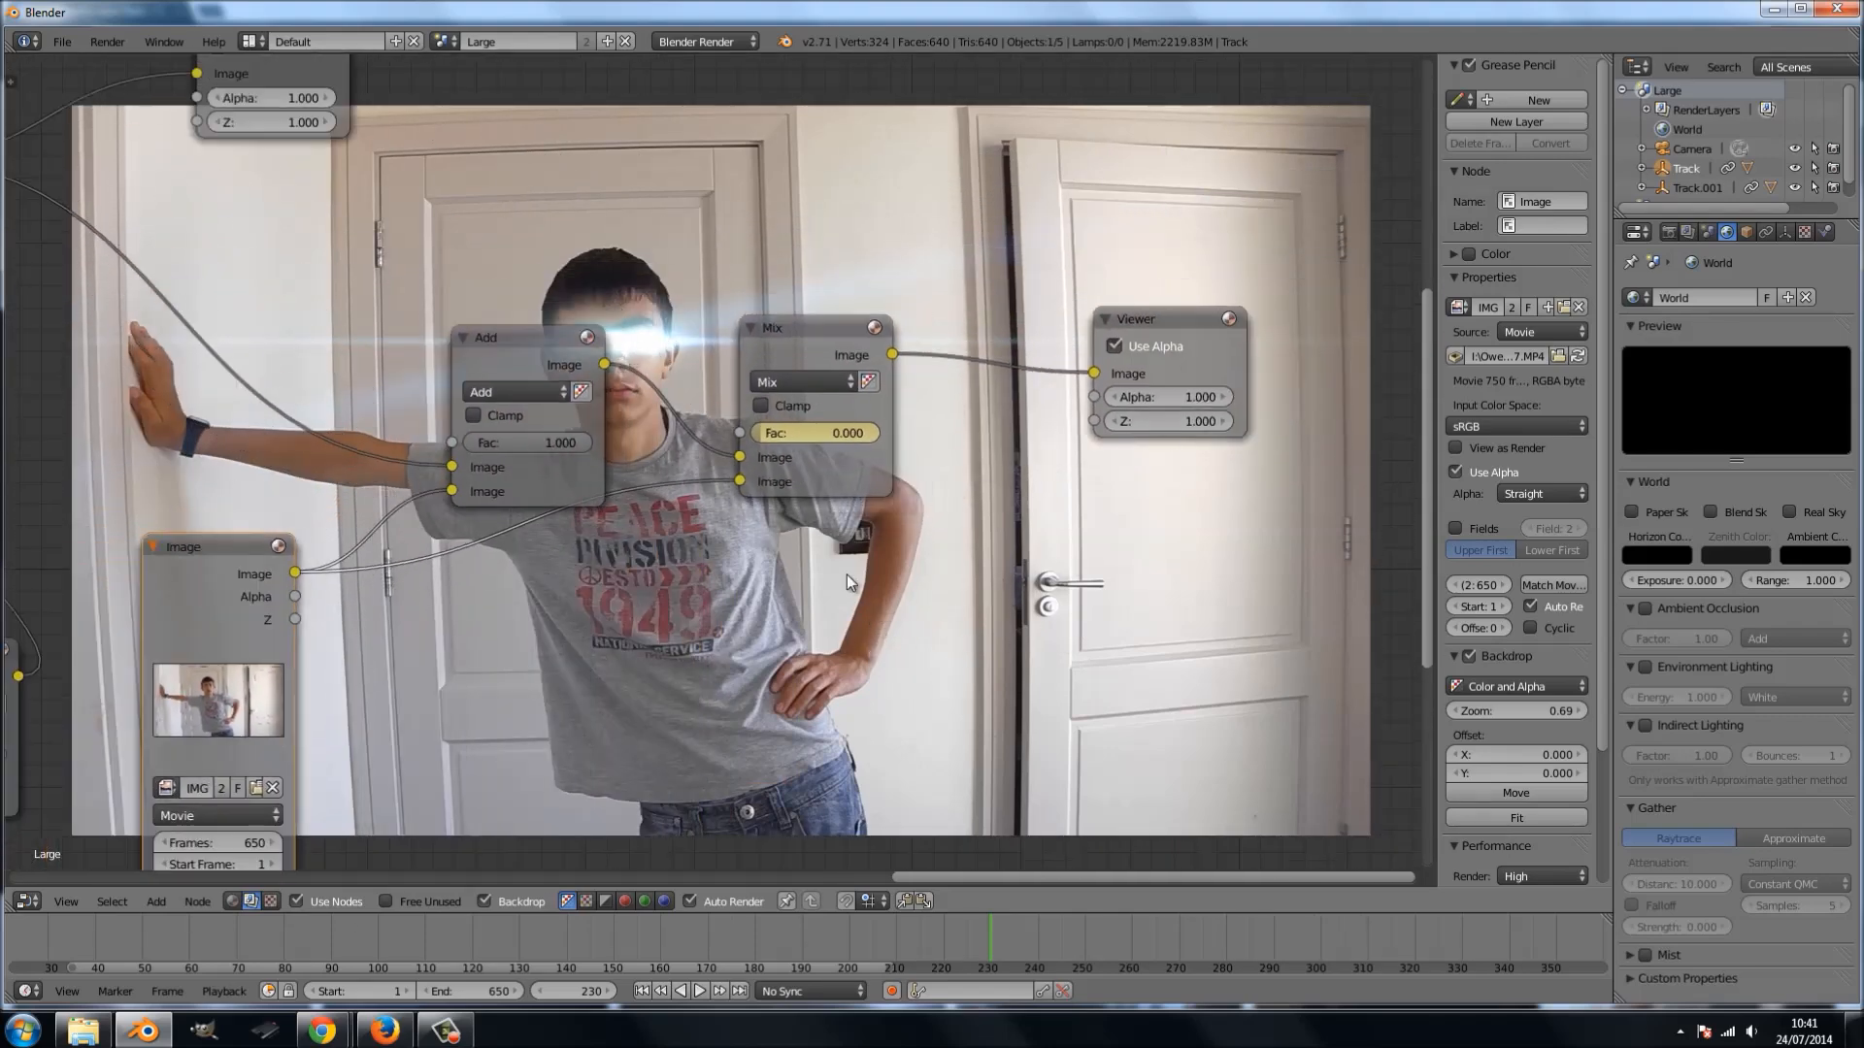
pyautogui.press('Left')
pyautogui.press('Left')
pyautogui.press('Left')
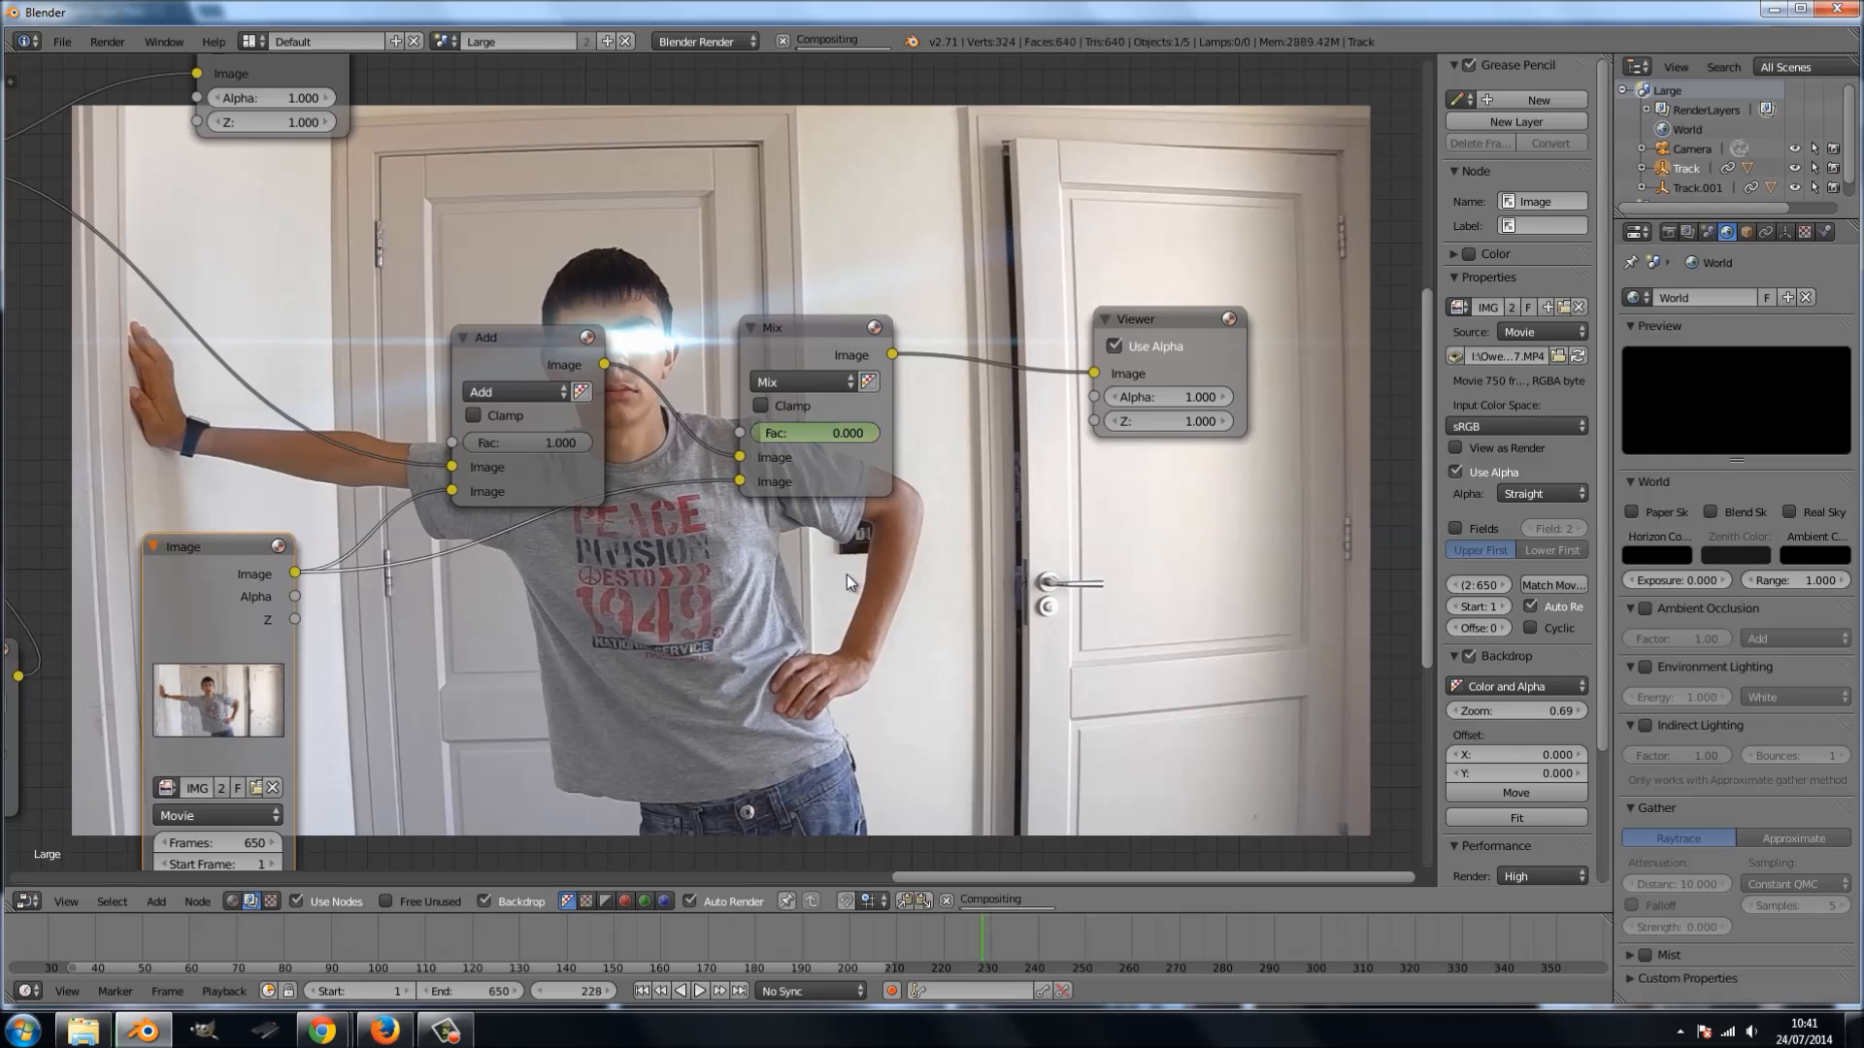
pyautogui.press('Left')
pyautogui.click(830, 436)
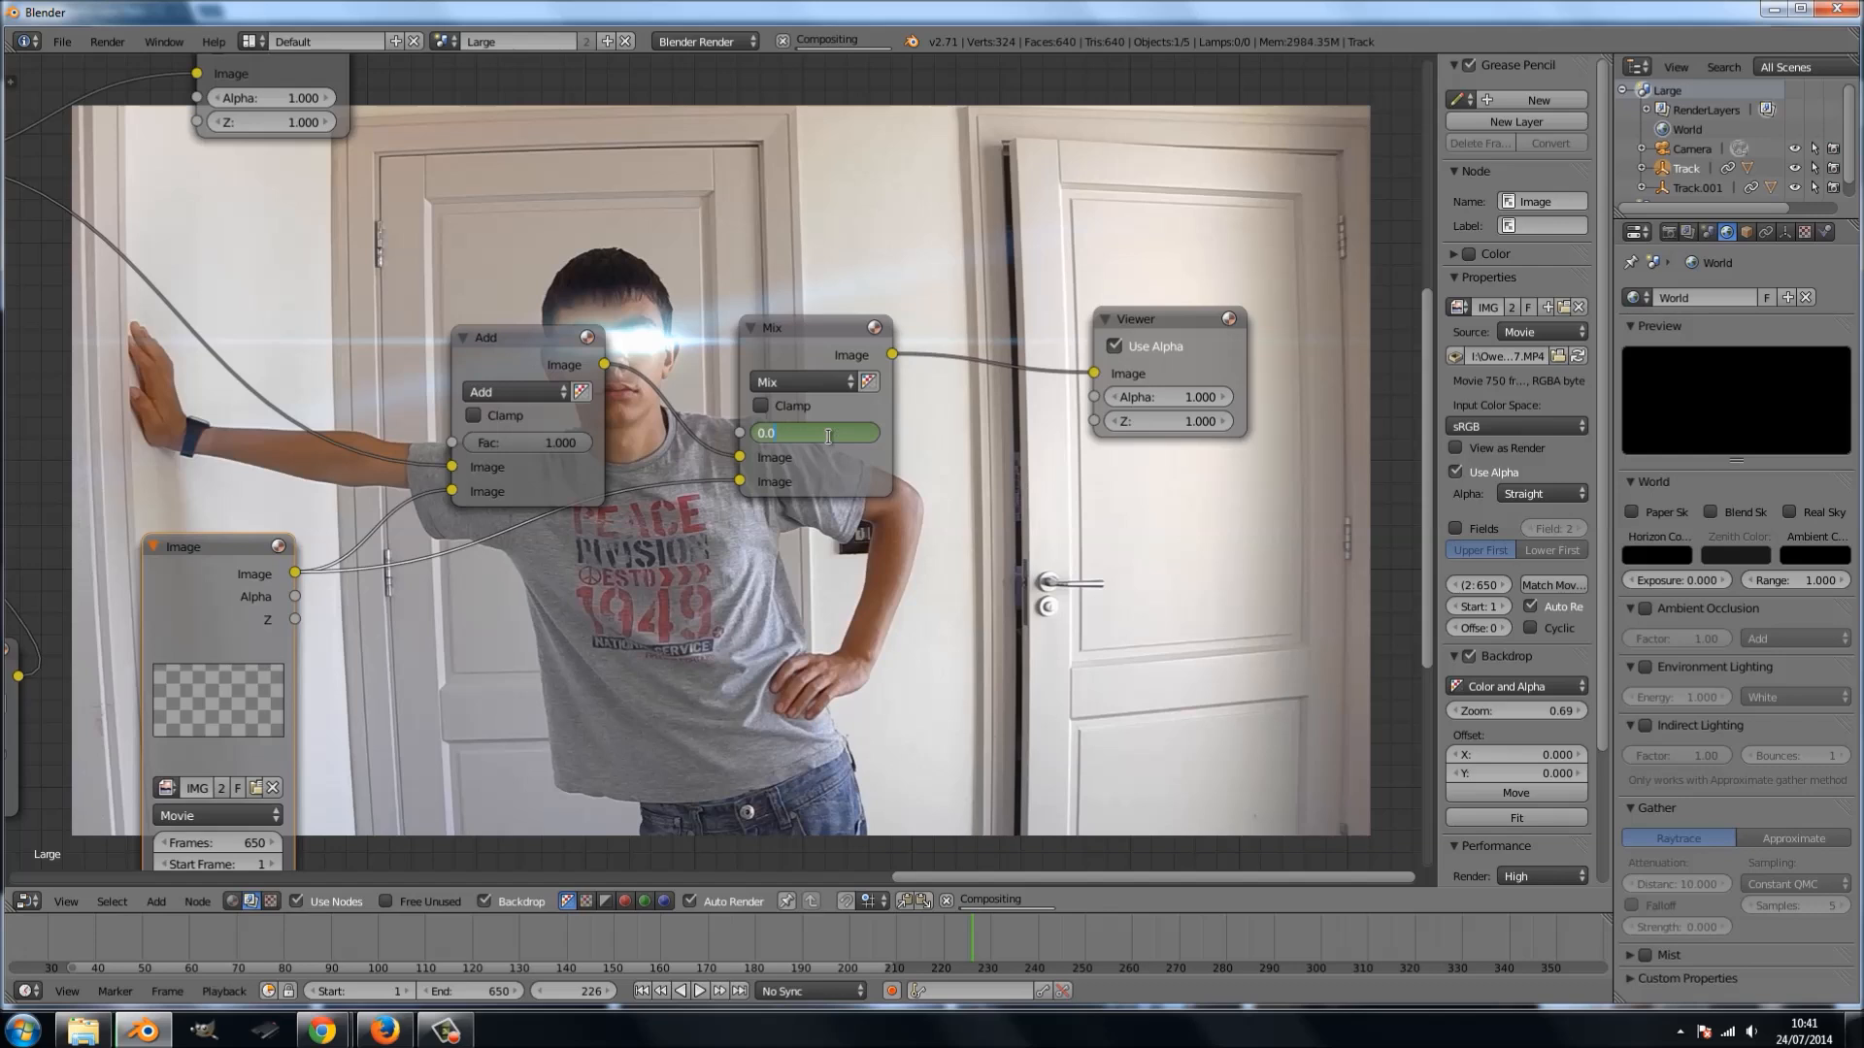
pyautogui.write('1')
pyautogui.press('Return')
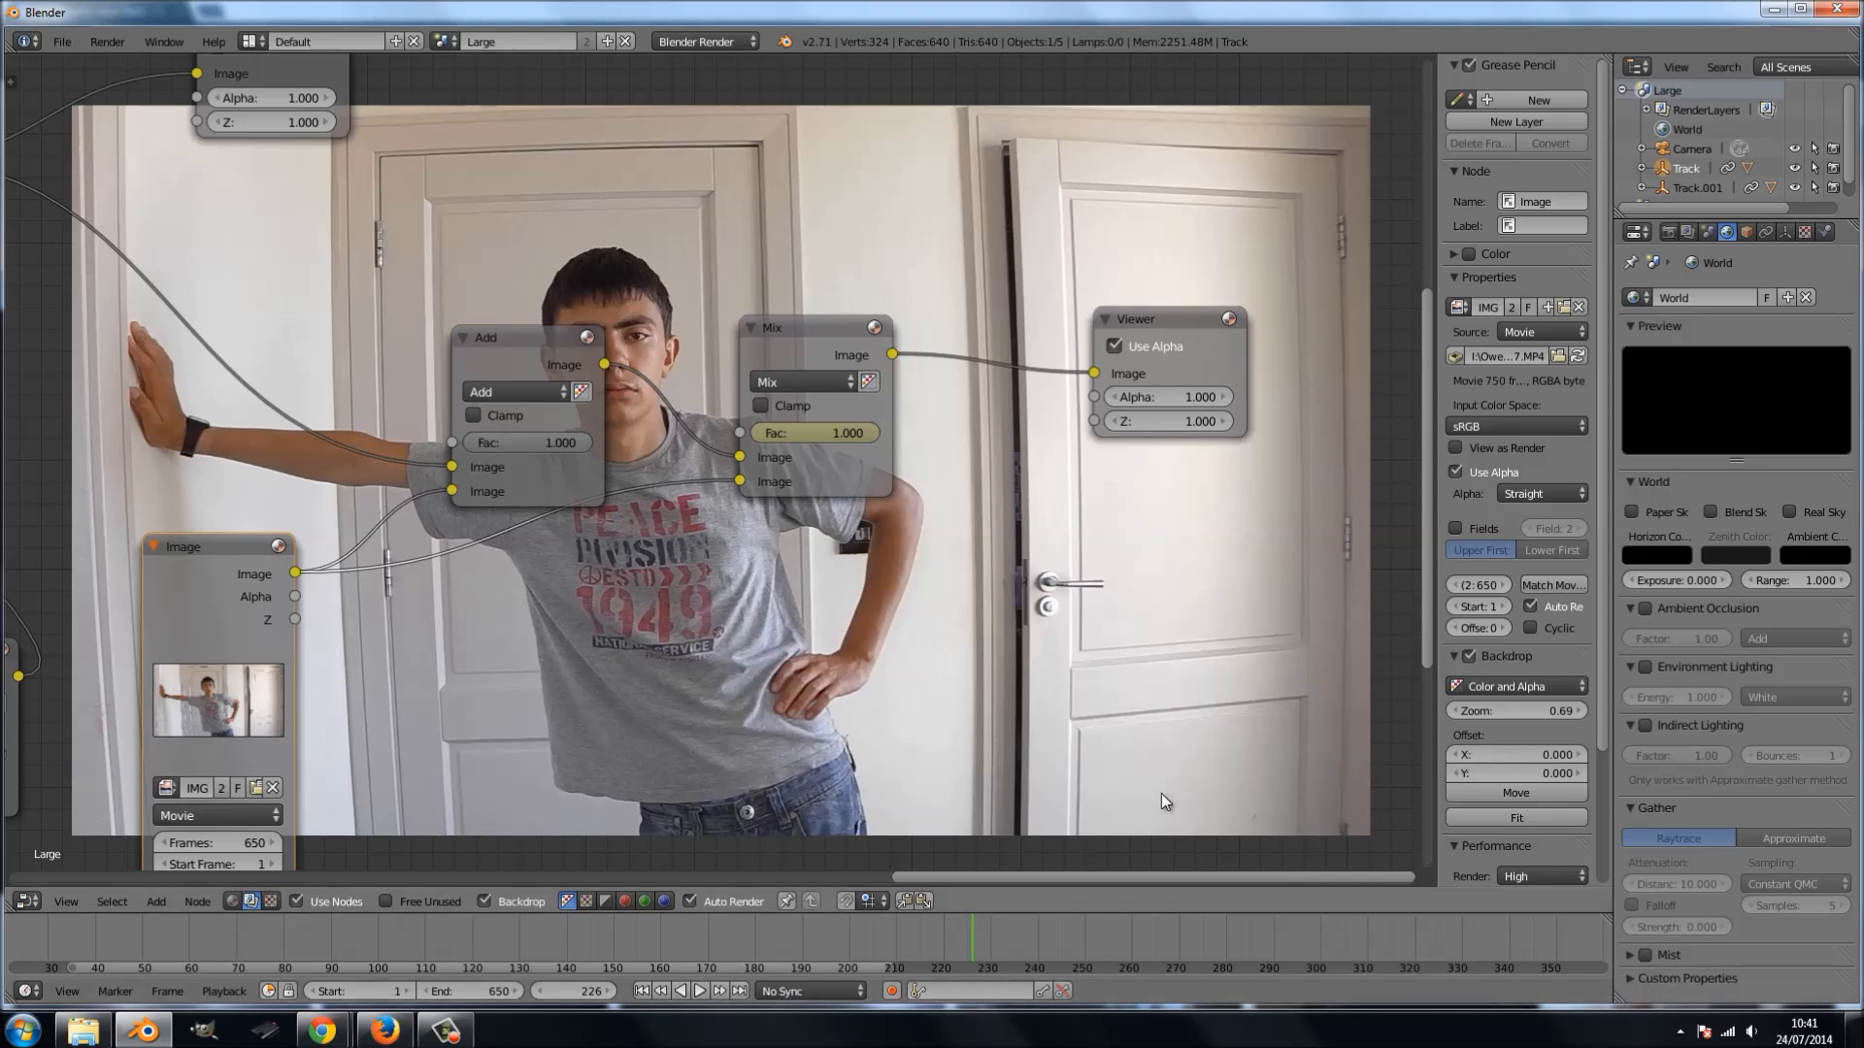
# - Go to frame 350 and keyframe the Mix node's Fac at 1
pyautogui.scroll(-3, 1145, 774)
pyautogui.scroll(3, 1143, 766)
pyautogui.click(1467, 934)
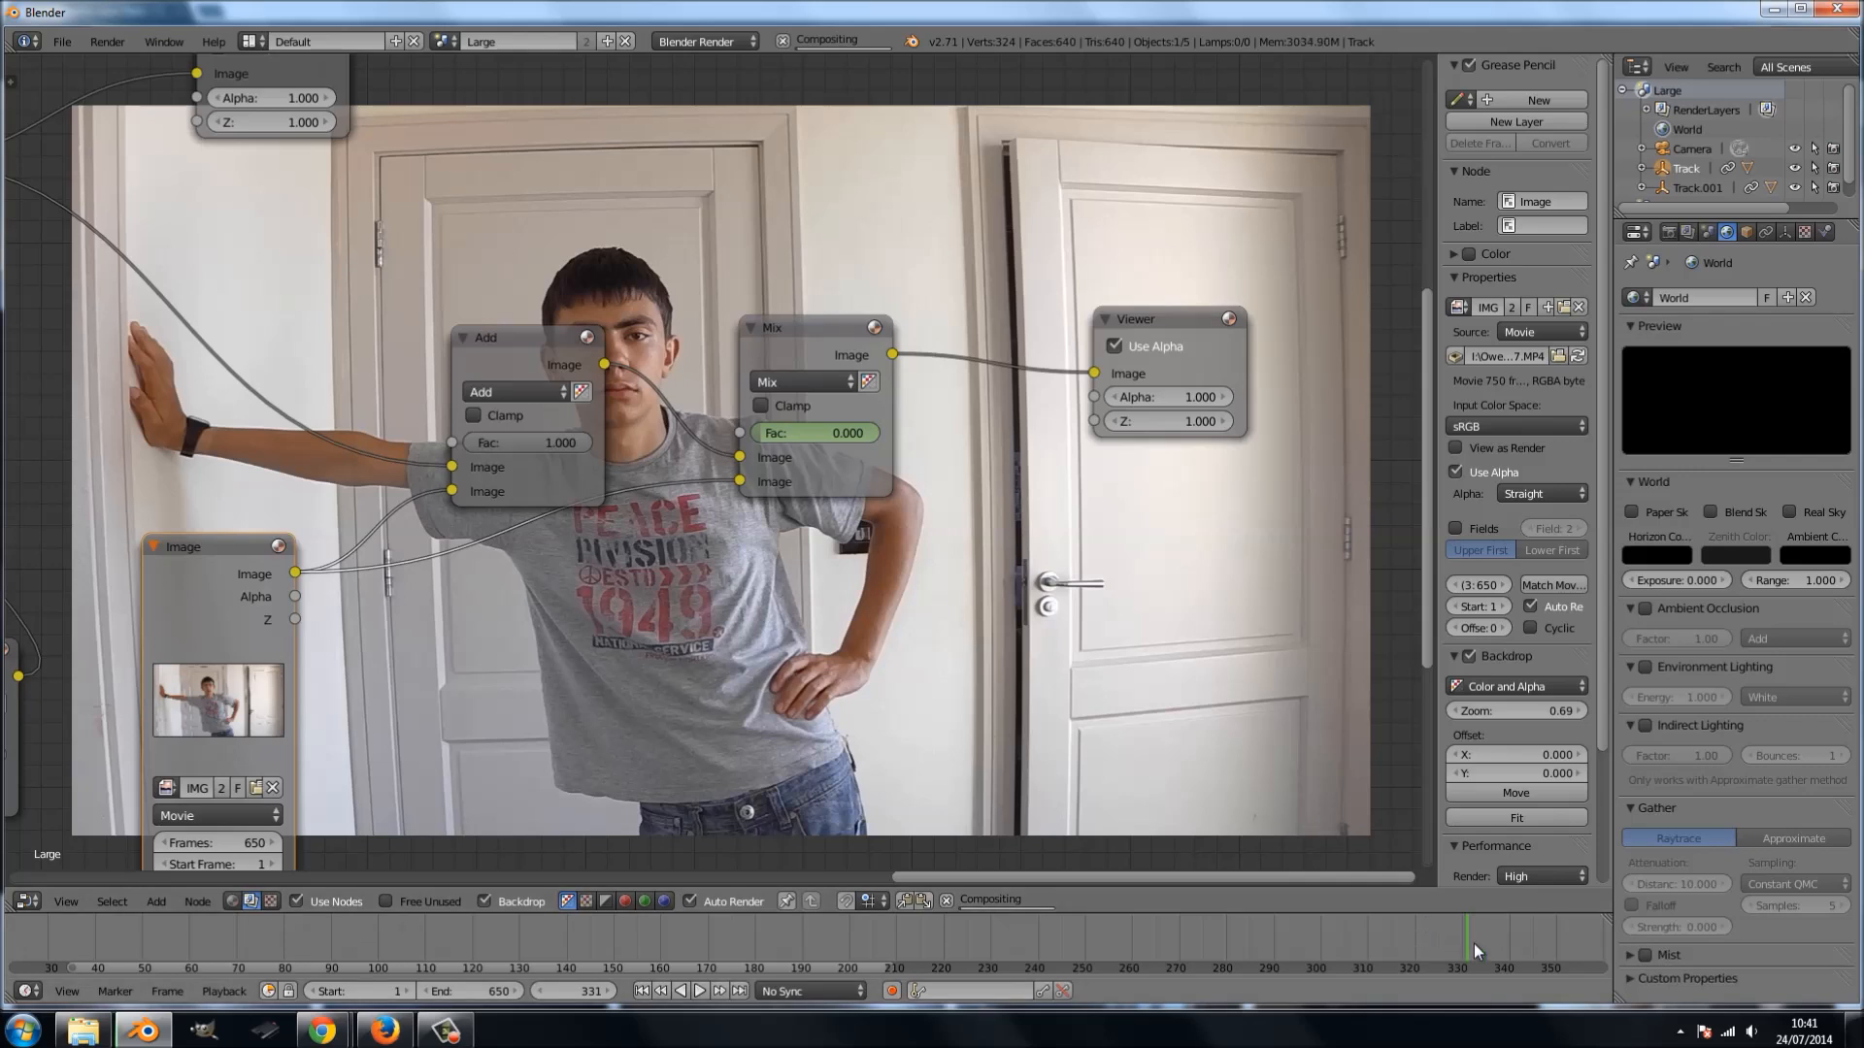
pyautogui.click(1557, 945)
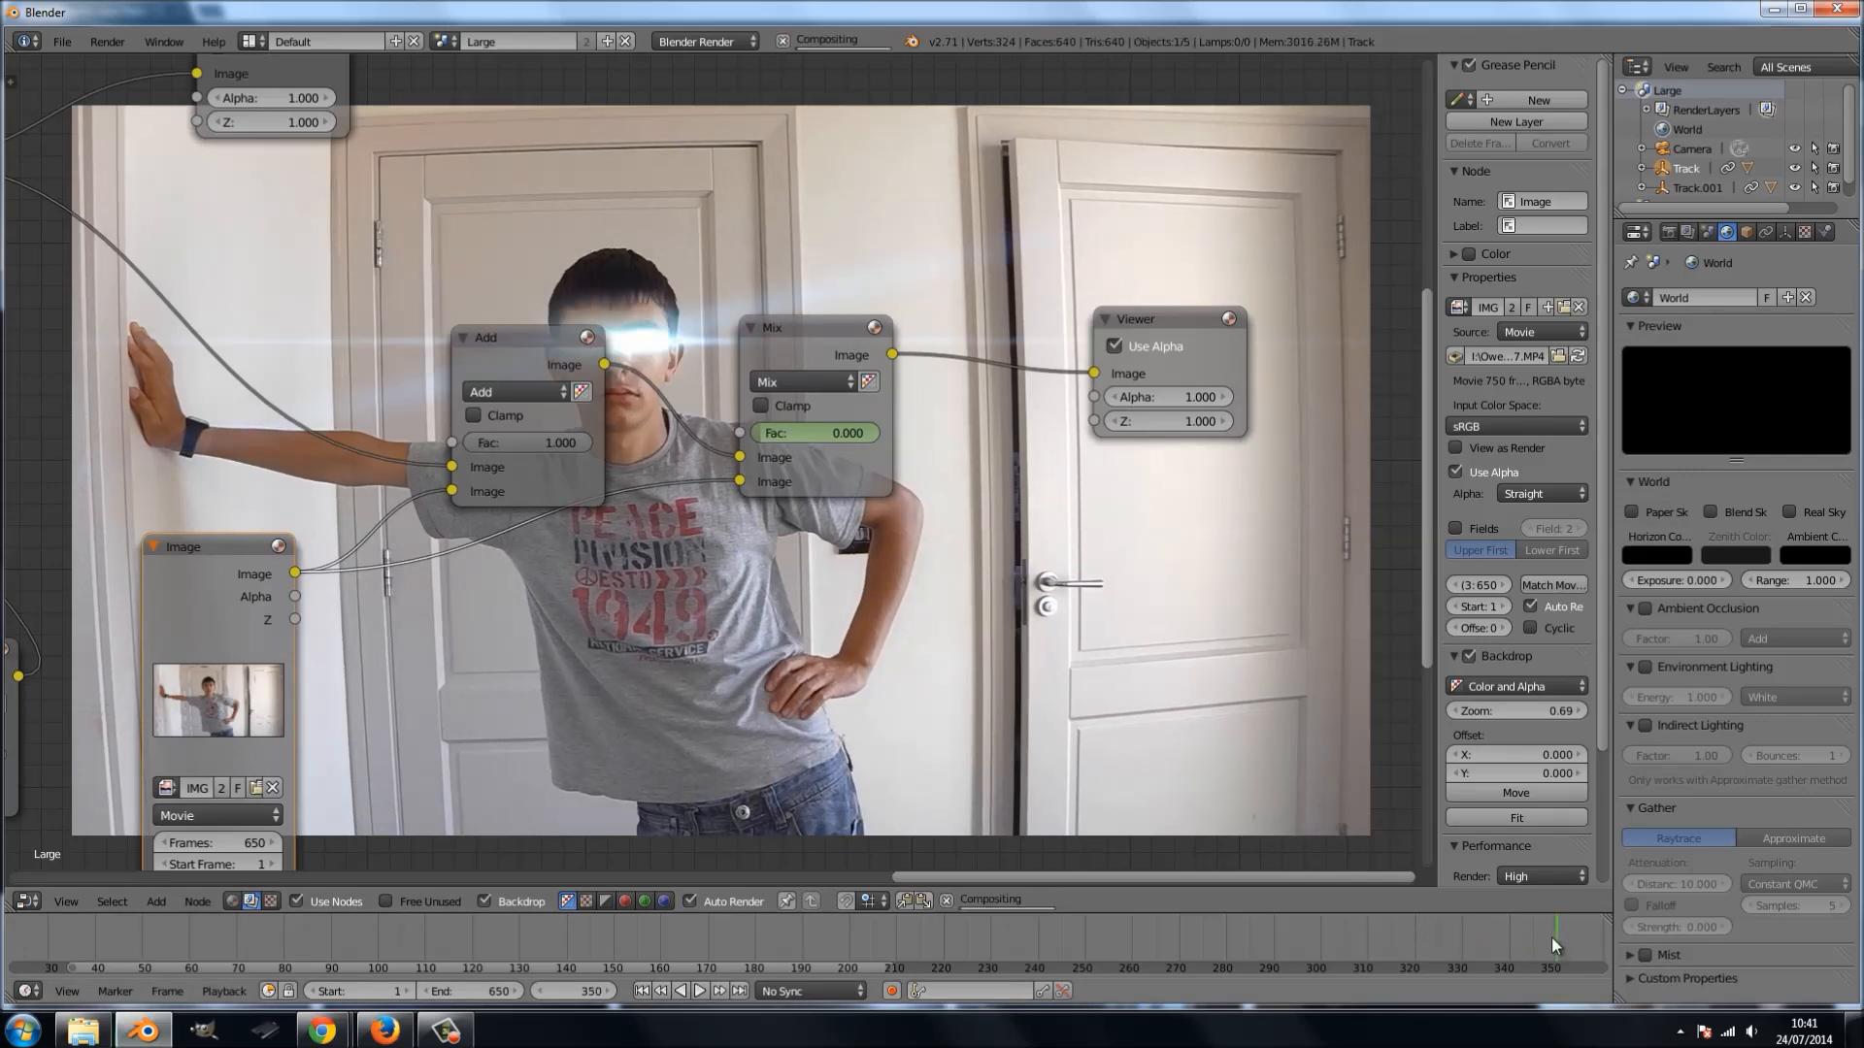
pyautogui.click(819, 431)
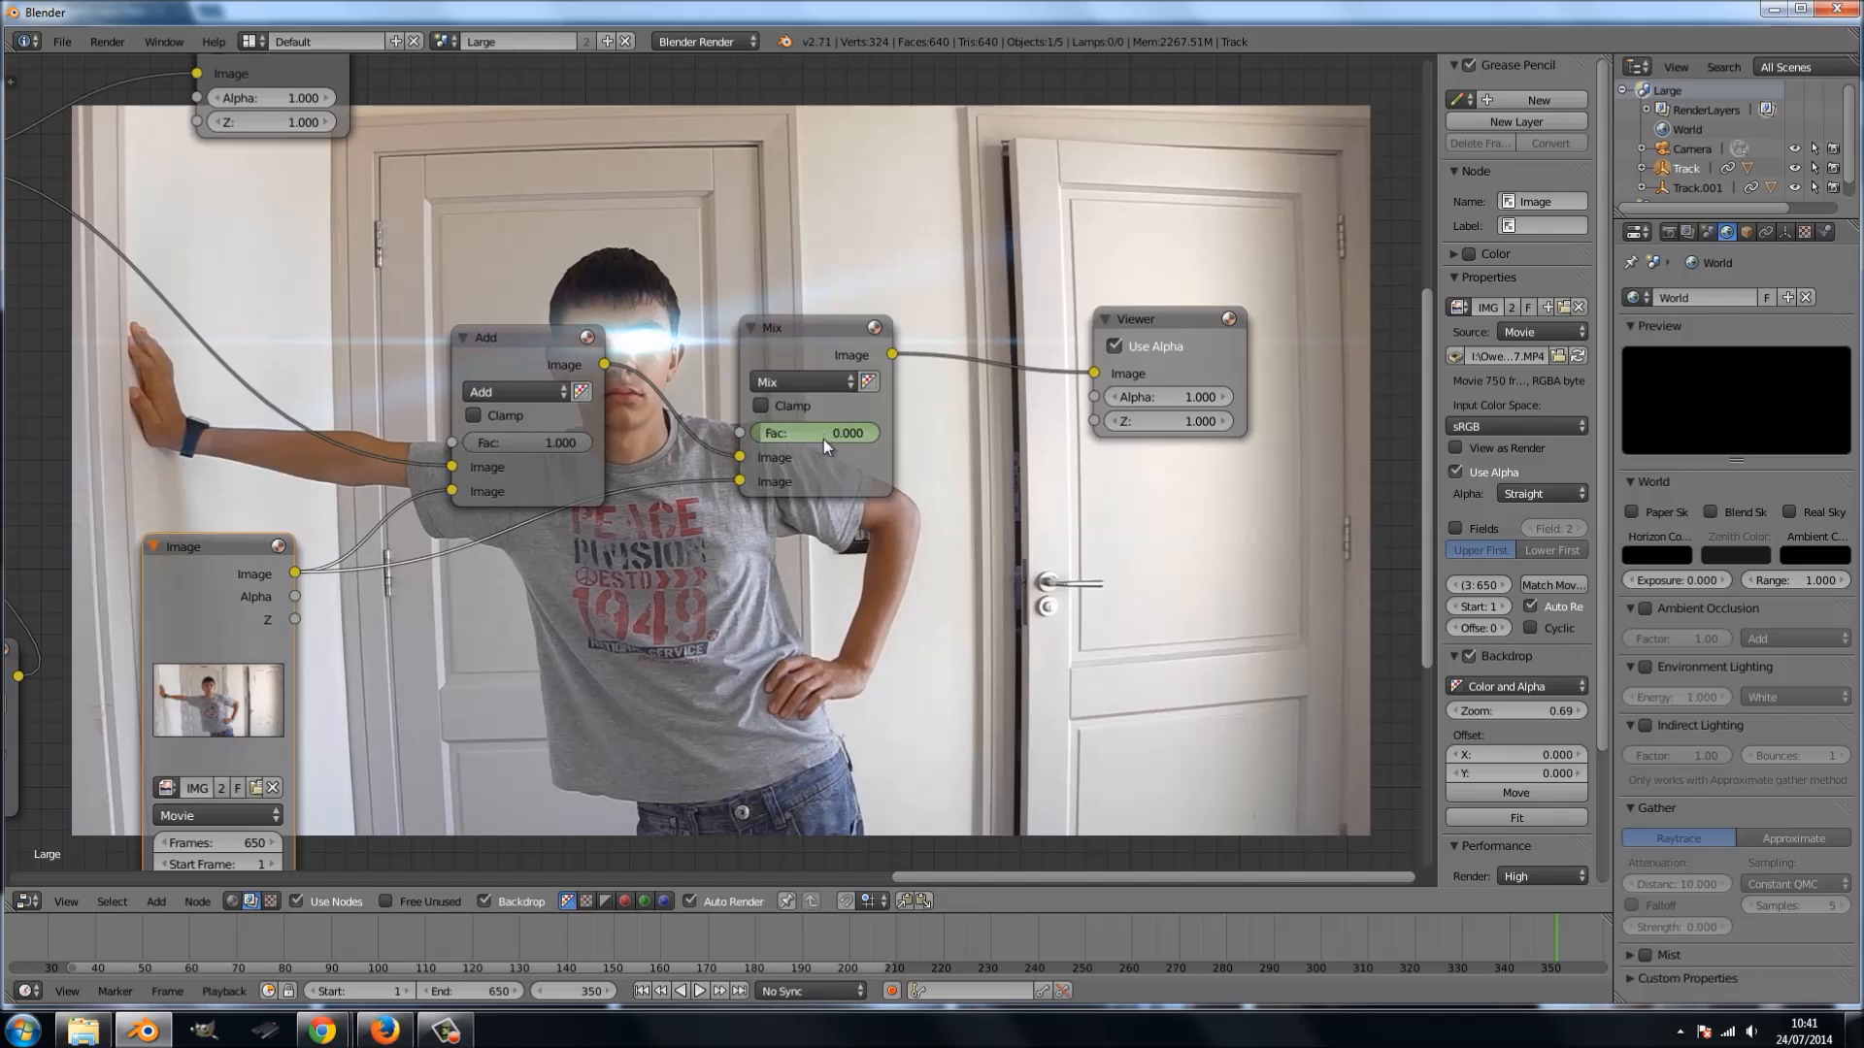
pyautogui.click(823, 437)
pyautogui.write('1')
pyautogui.press('Return')
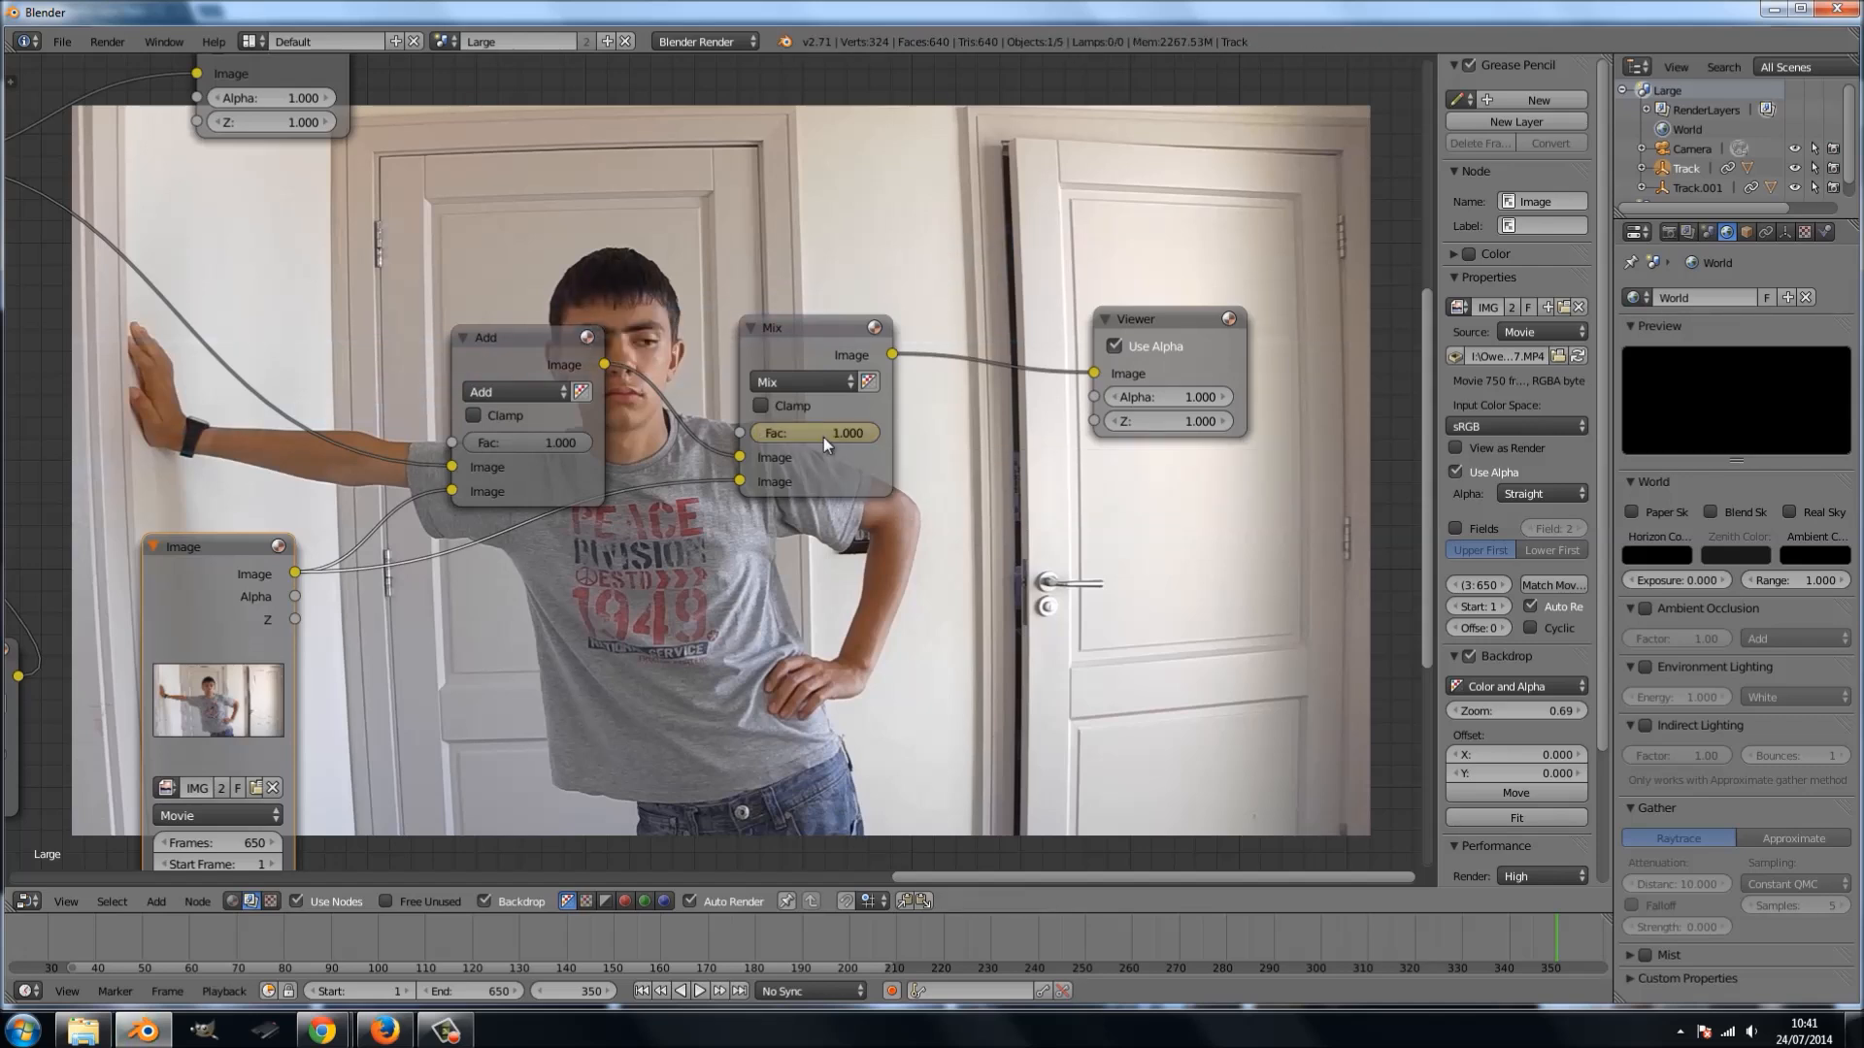
# - Step back to frame 345 and keyframe the Mix node's Fac at 0
pyautogui.press('Left')
pyautogui.press('Left')
pyautogui.press('Left')
pyautogui.press('Left')
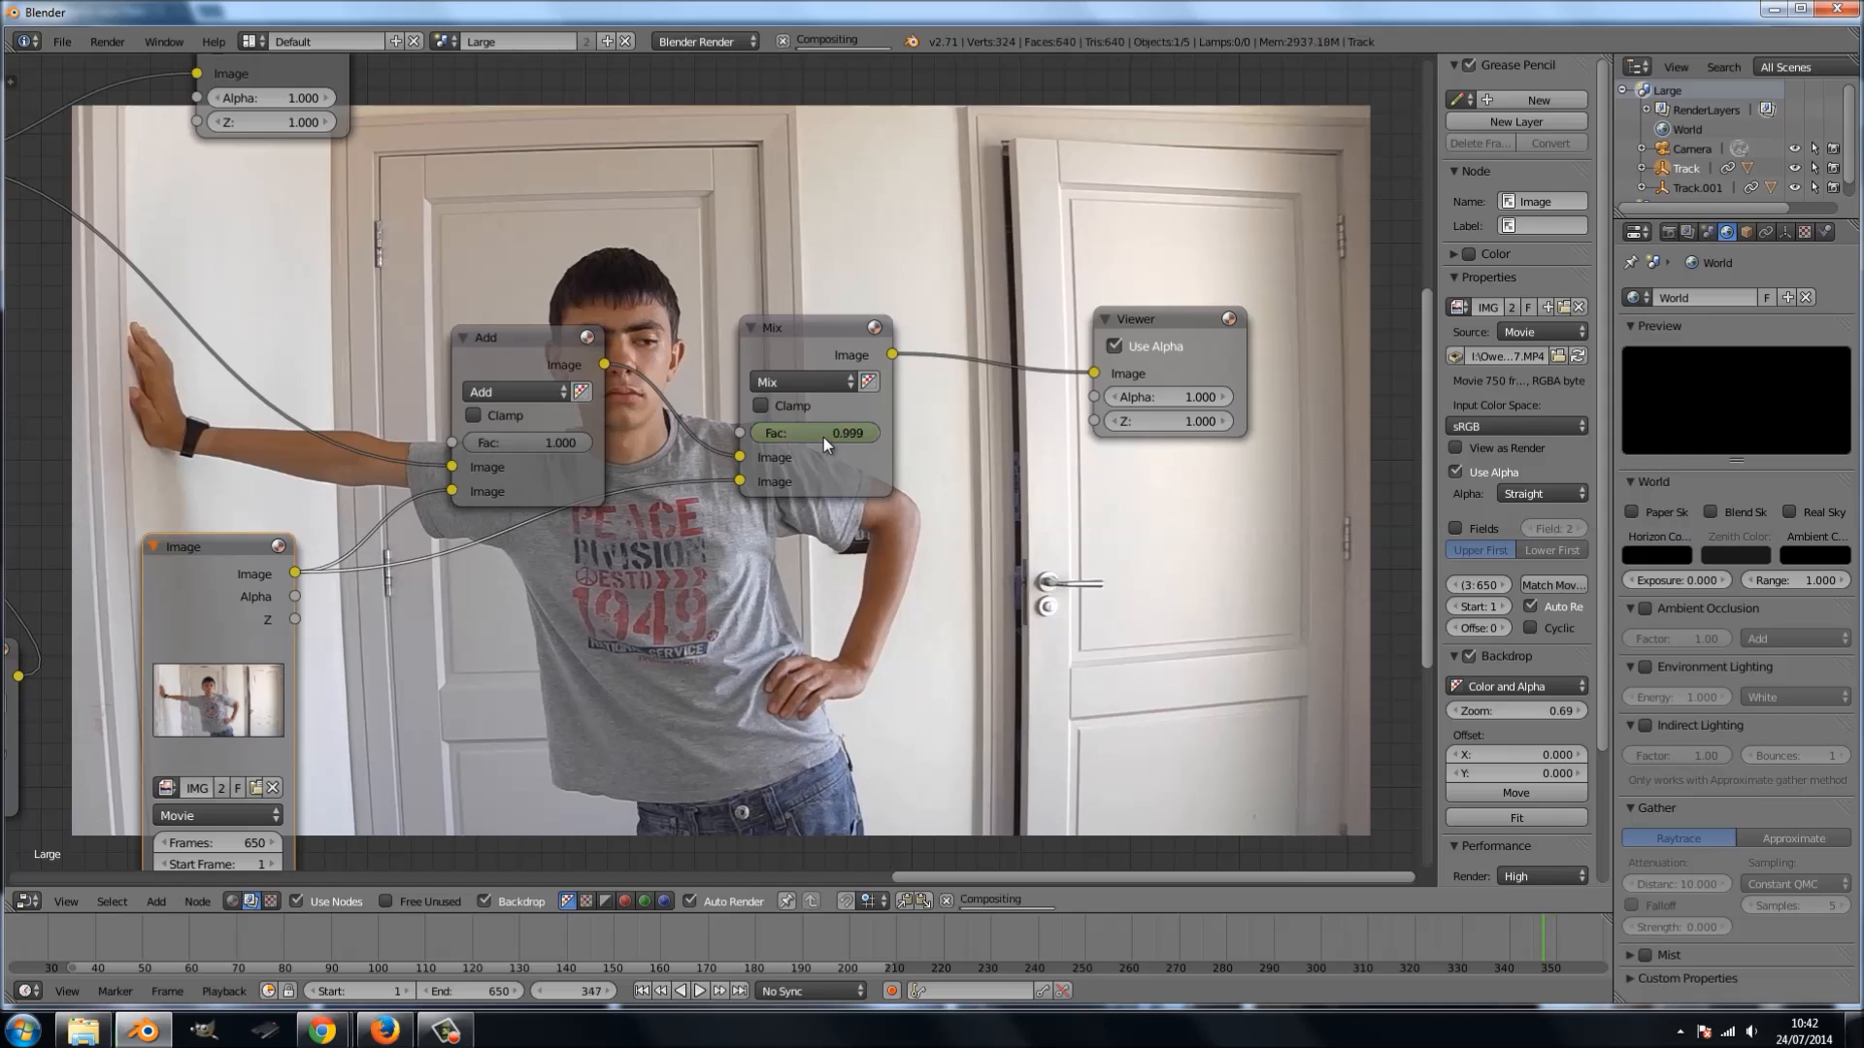
pyautogui.press('Left')
pyautogui.click(795, 428)
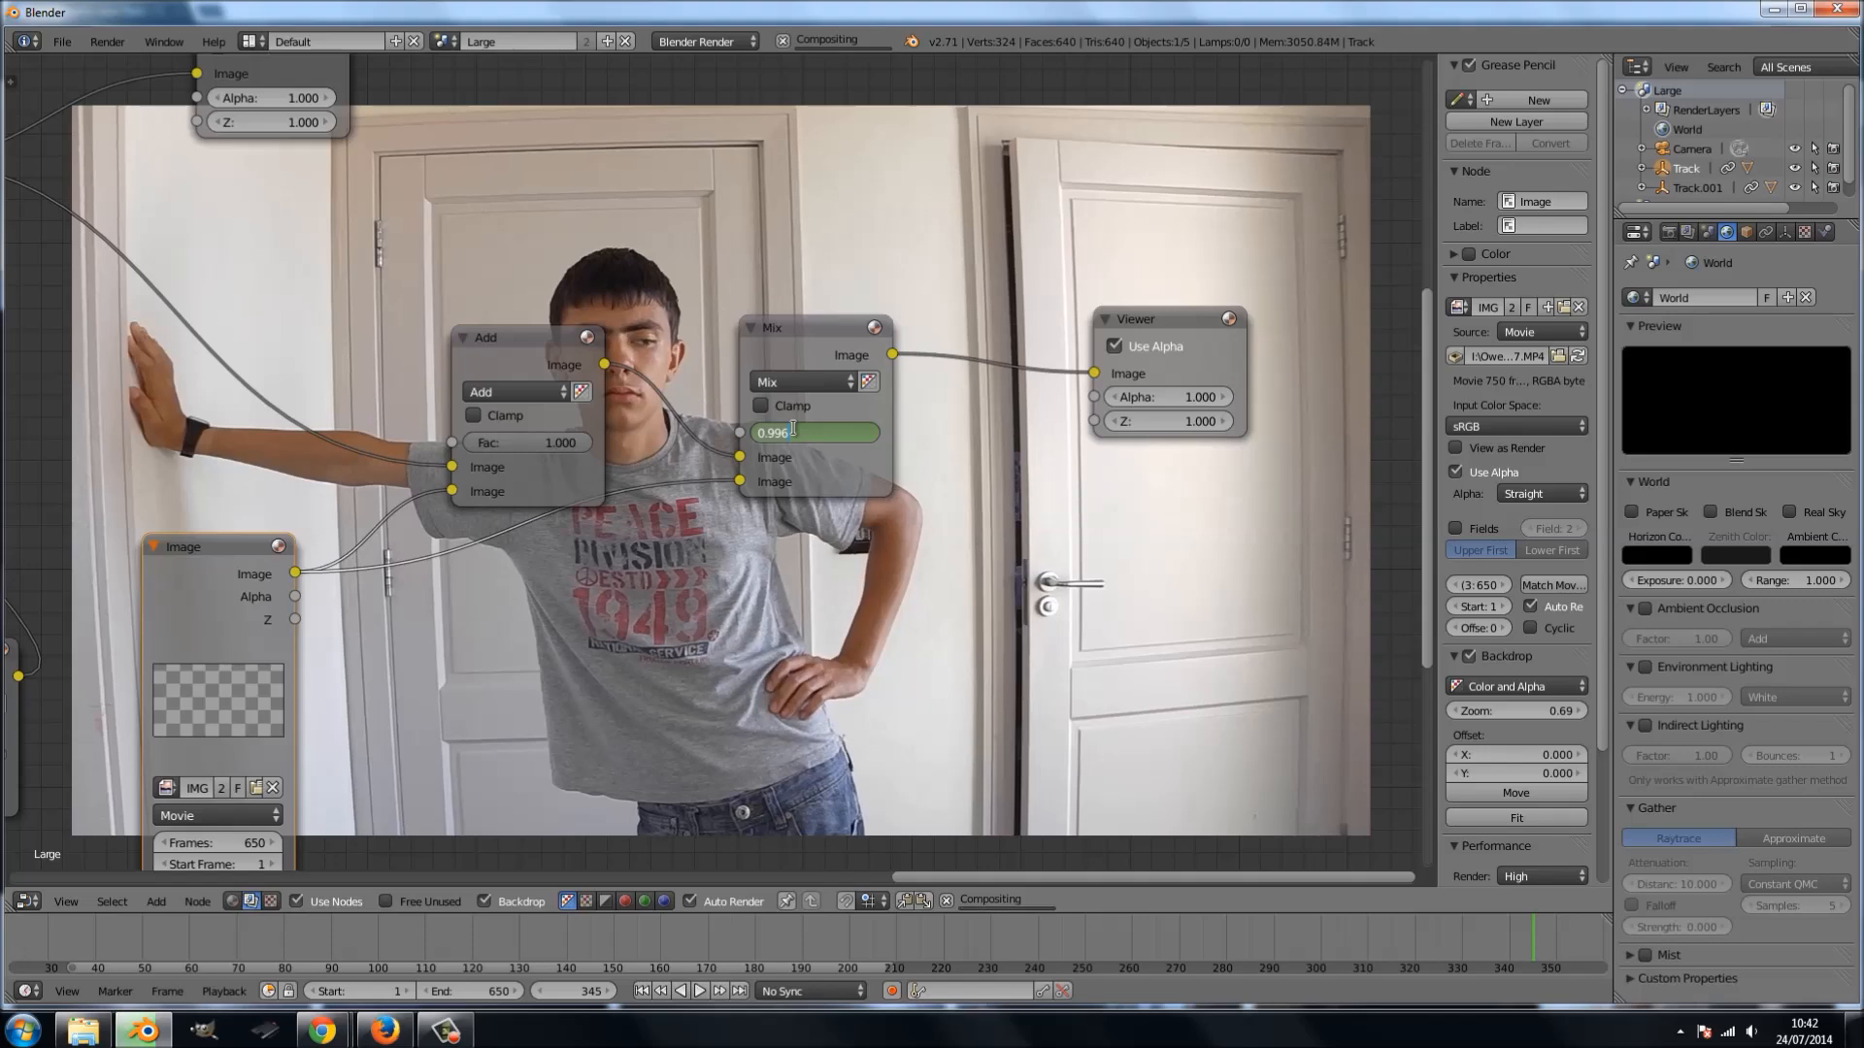
pyautogui.write('0')
pyautogui.press('Return')
pyautogui.press('i')
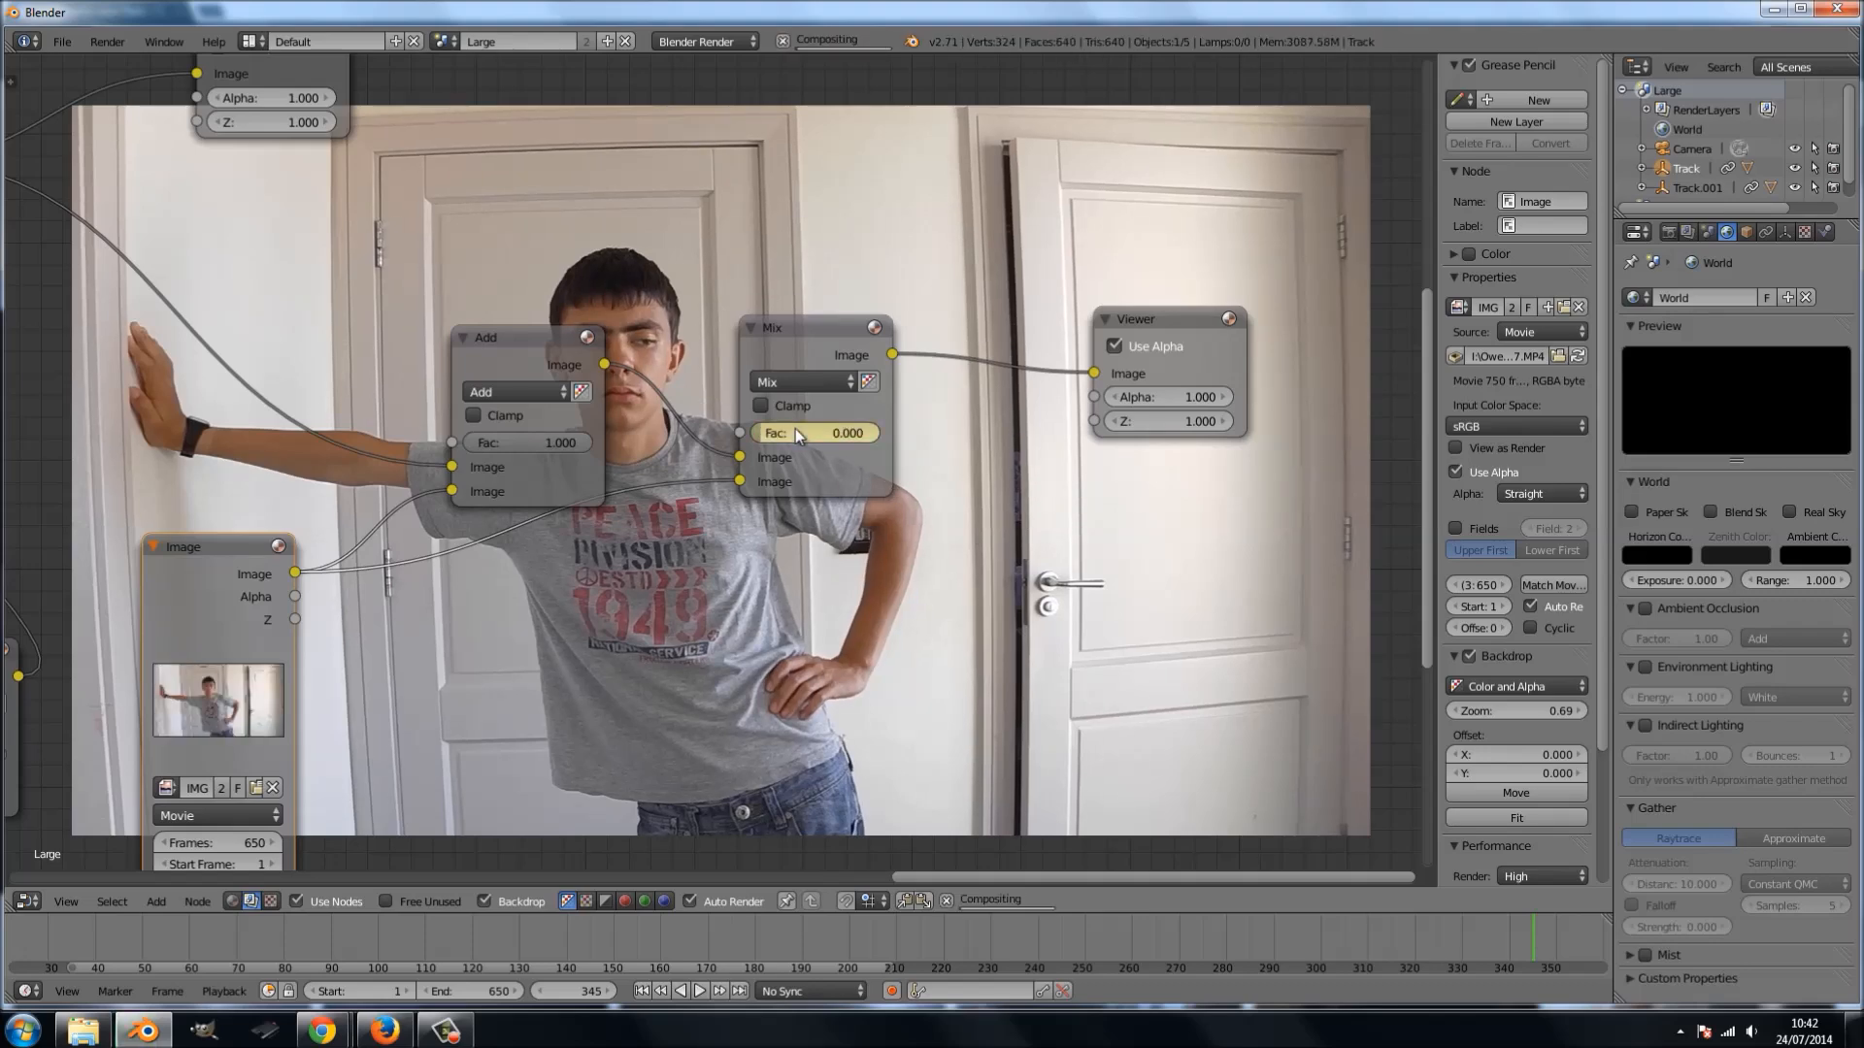
# - Move the footage Add node slightly lower beside the Mix node
pyautogui.moveTo(552, 358); pyautogui.dragTo(548, 404)
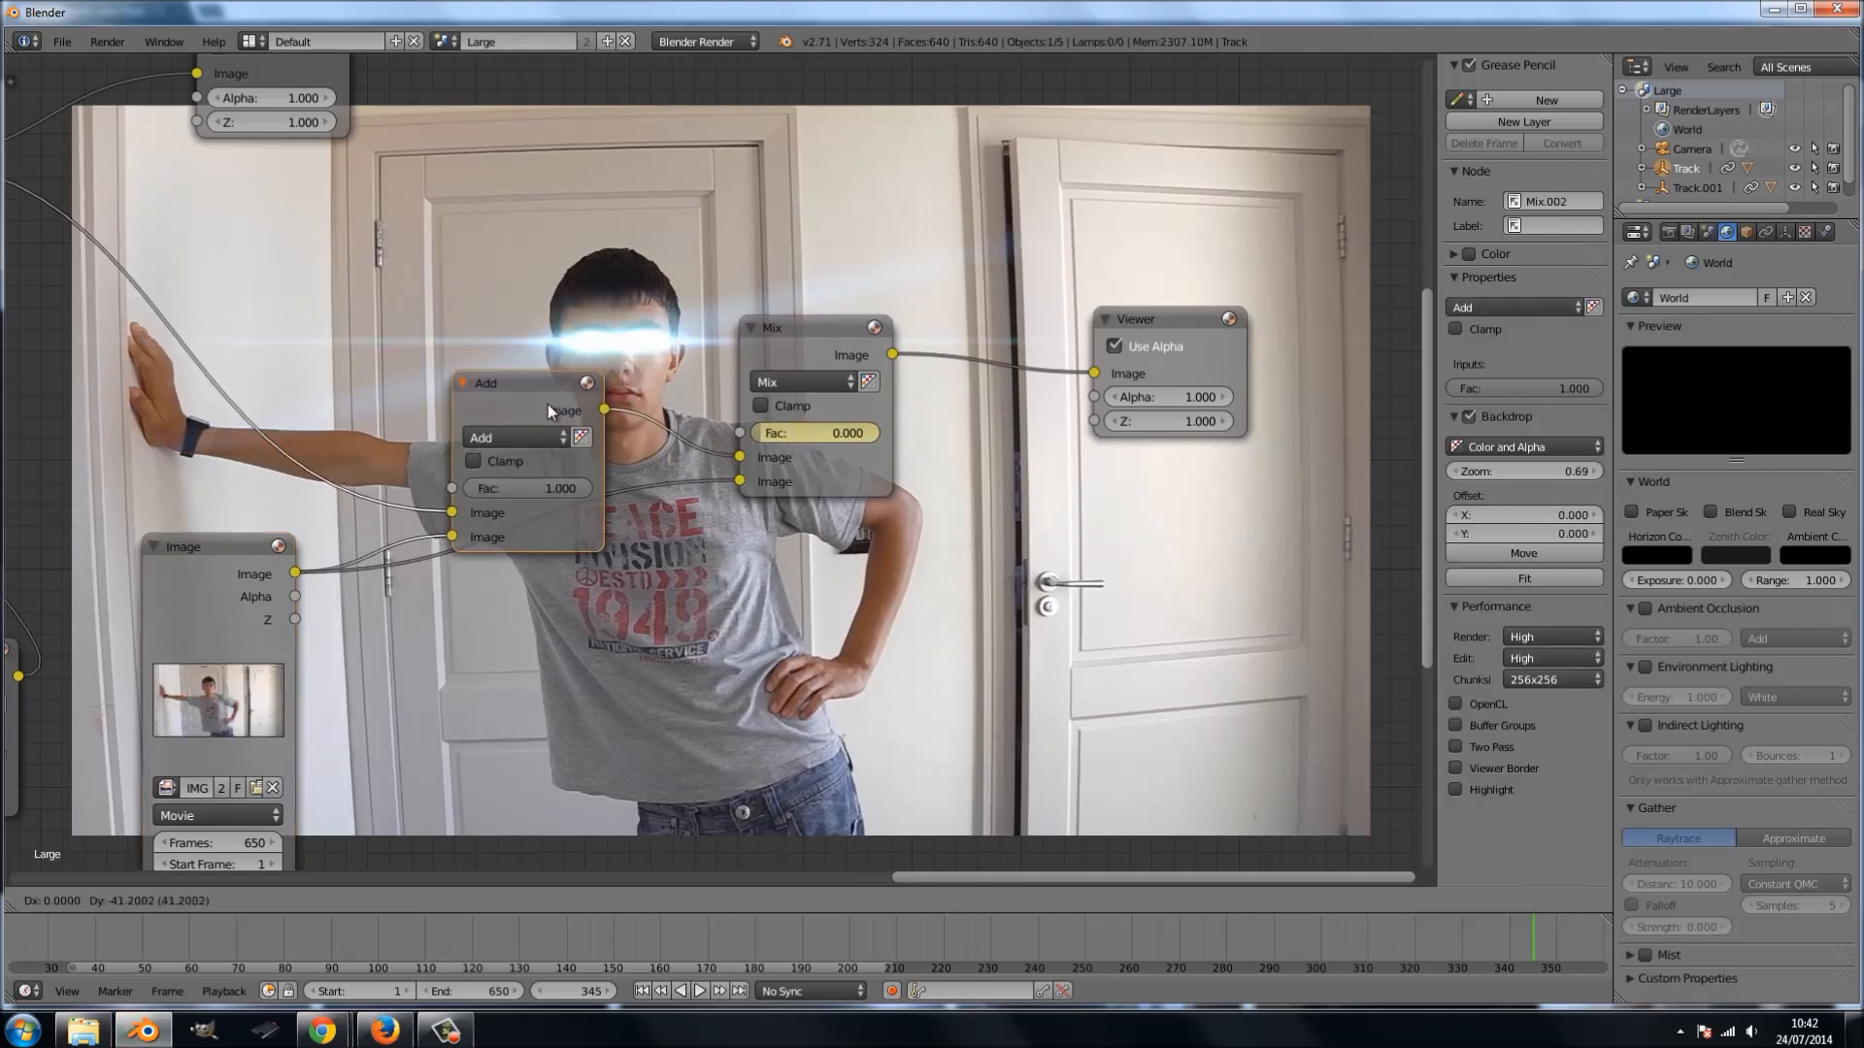
pyautogui.scroll(-3, 622, 579)
pyautogui.moveTo(658, 619); pyautogui.dragTo(869, 595, button='middle')
pyautogui.scroll(-1, 794, 666)
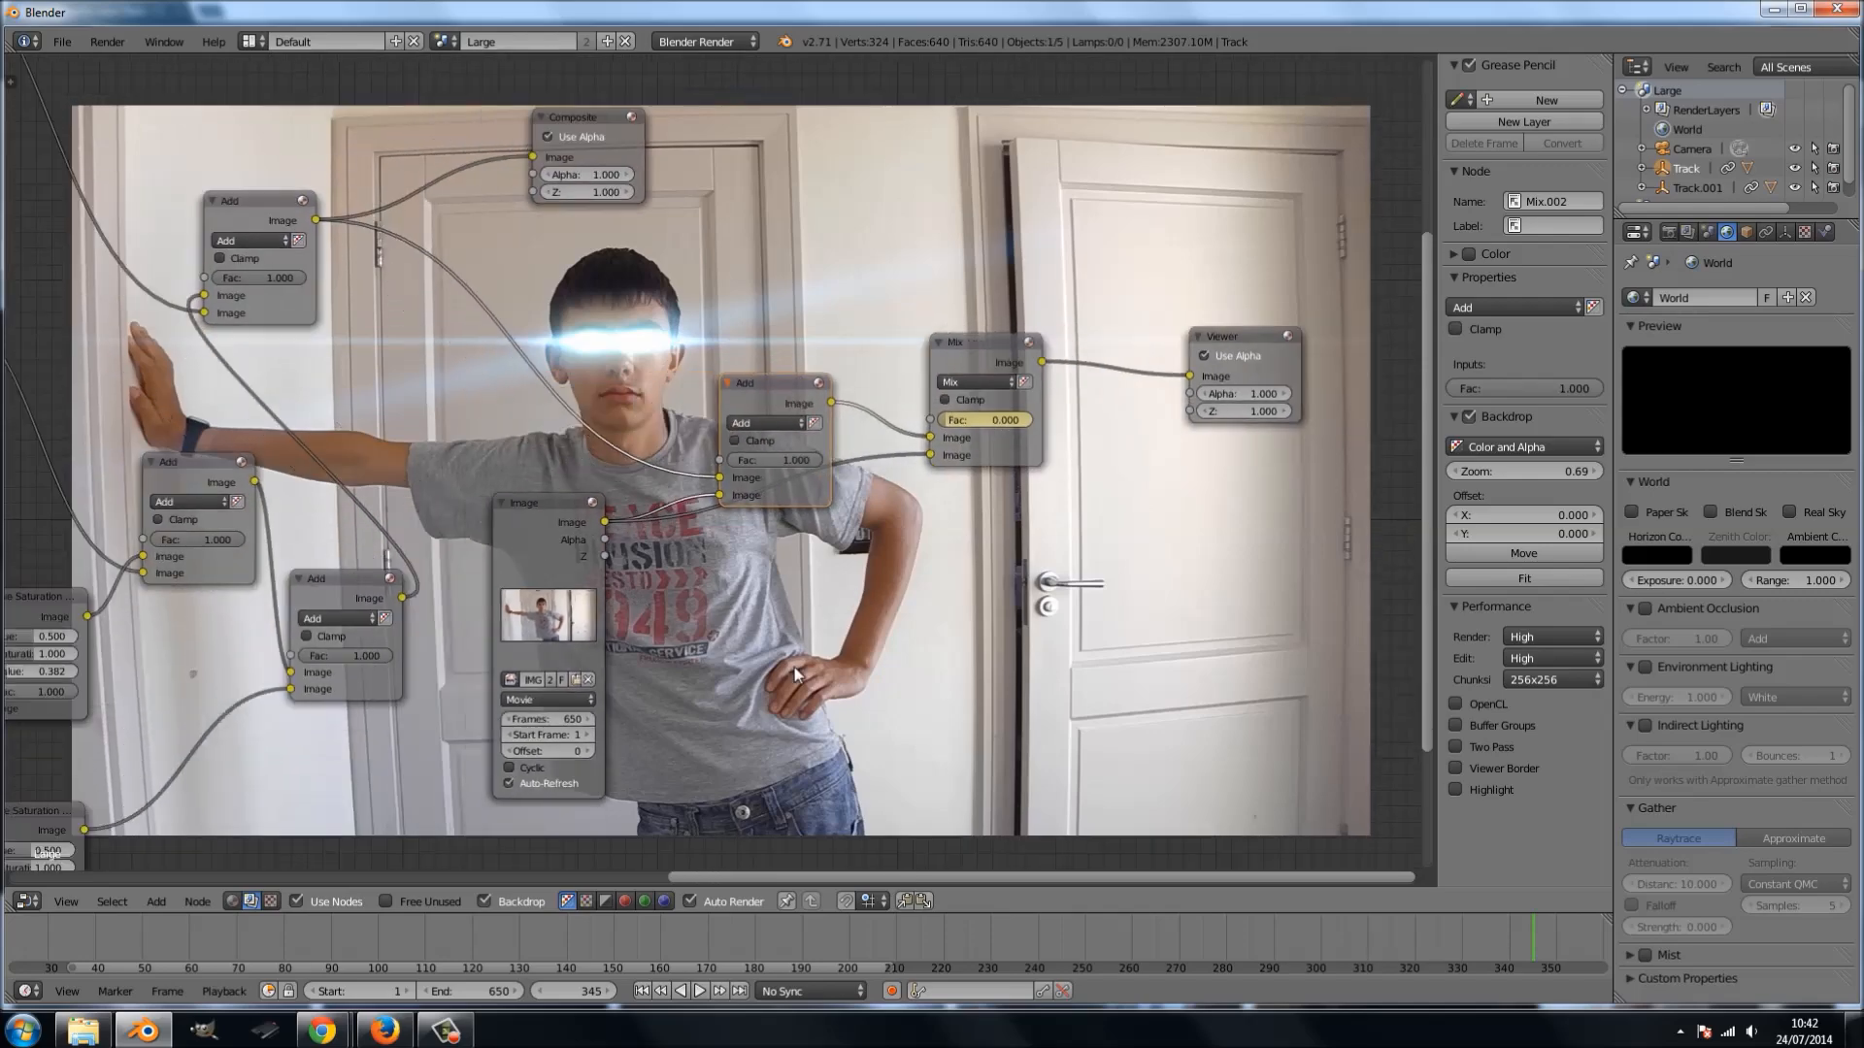
# - Examine the streak branches from the Small render layer through their Hue Saturation Value nodes to the final Mix node
pyautogui.scroll(-1, 794, 667)
pyautogui.moveTo(792, 672); pyautogui.dragTo(1062, 640, button='middle')
pyautogui.moveTo(604, 750); pyautogui.dragTo(1321, 439, button='middle')
pyautogui.moveTo(184, 624); pyautogui.dragTo(421, 836, button='middle')
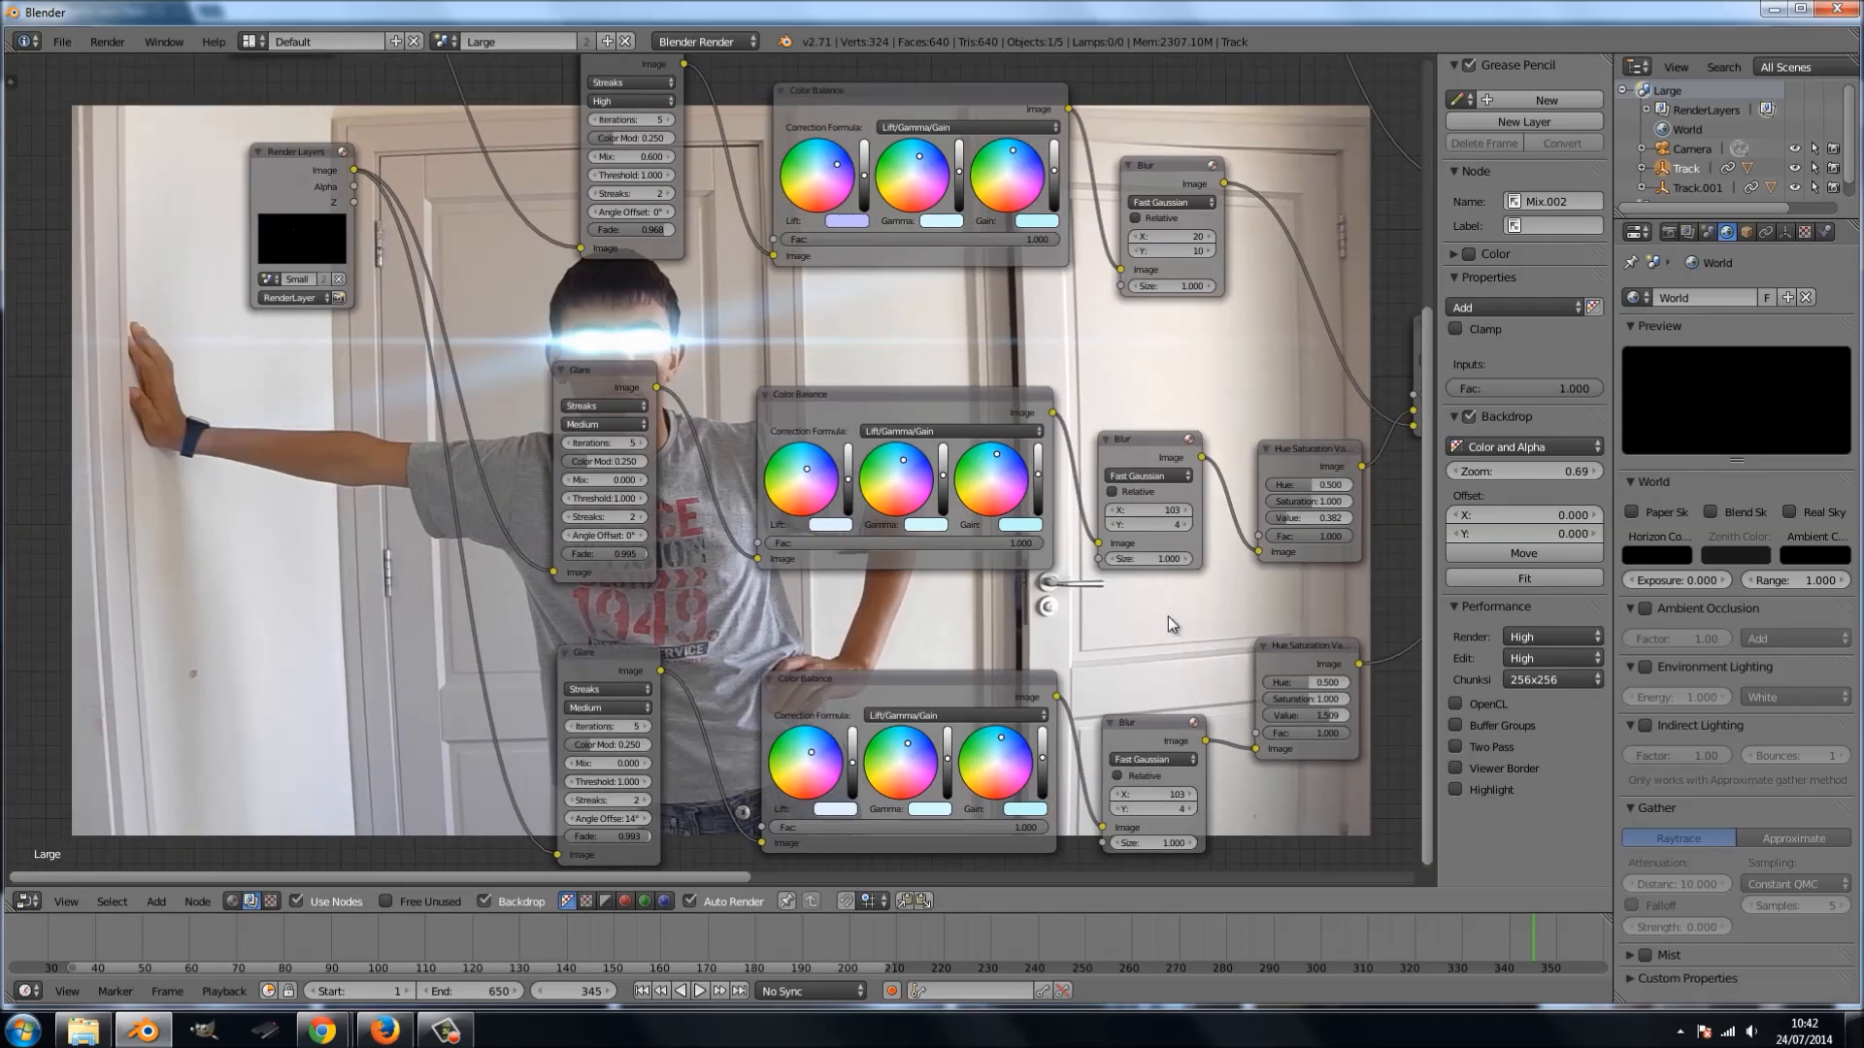
pyautogui.moveTo(1282, 653); pyautogui.dragTo(1238, 632, button='middle')
pyautogui.rightClick(1254, 635)
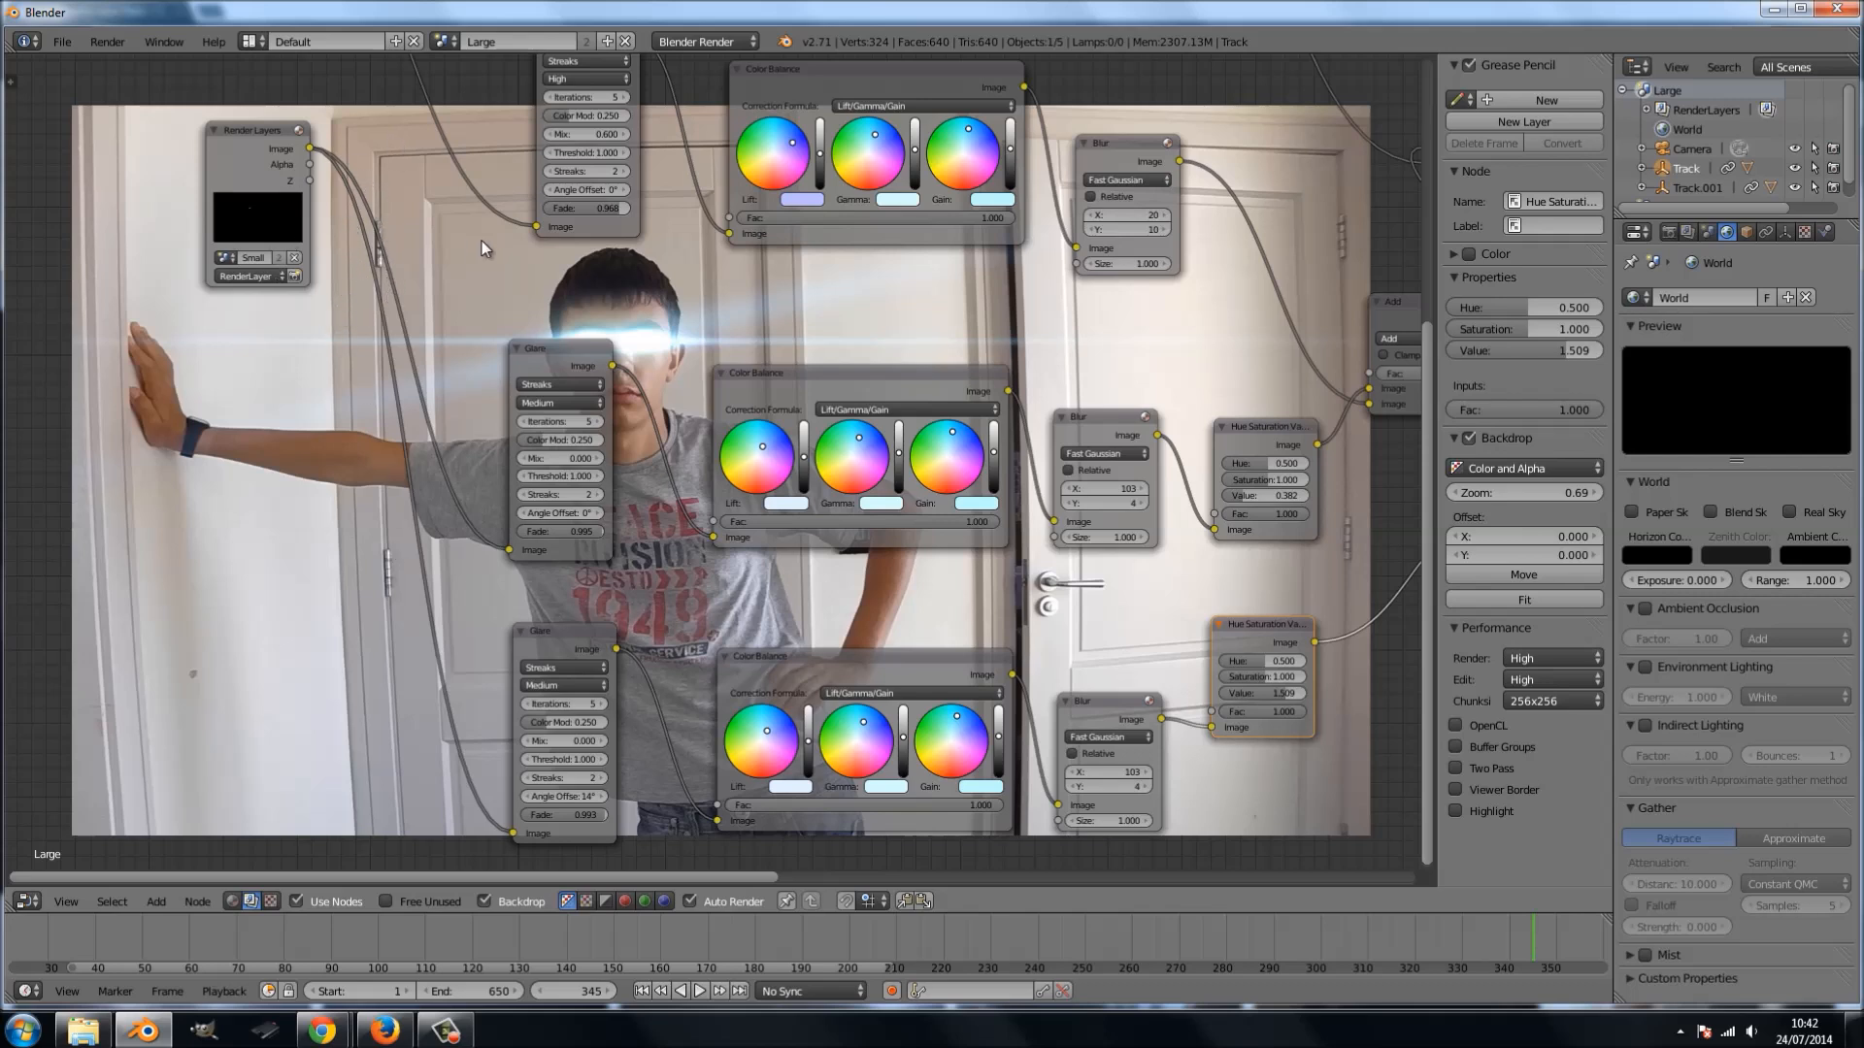
pyautogui.moveTo(1192, 625); pyautogui.dragTo(809, 621, button='middle')
pyautogui.moveTo(1078, 616); pyautogui.dragTo(829, 616, button='middle')
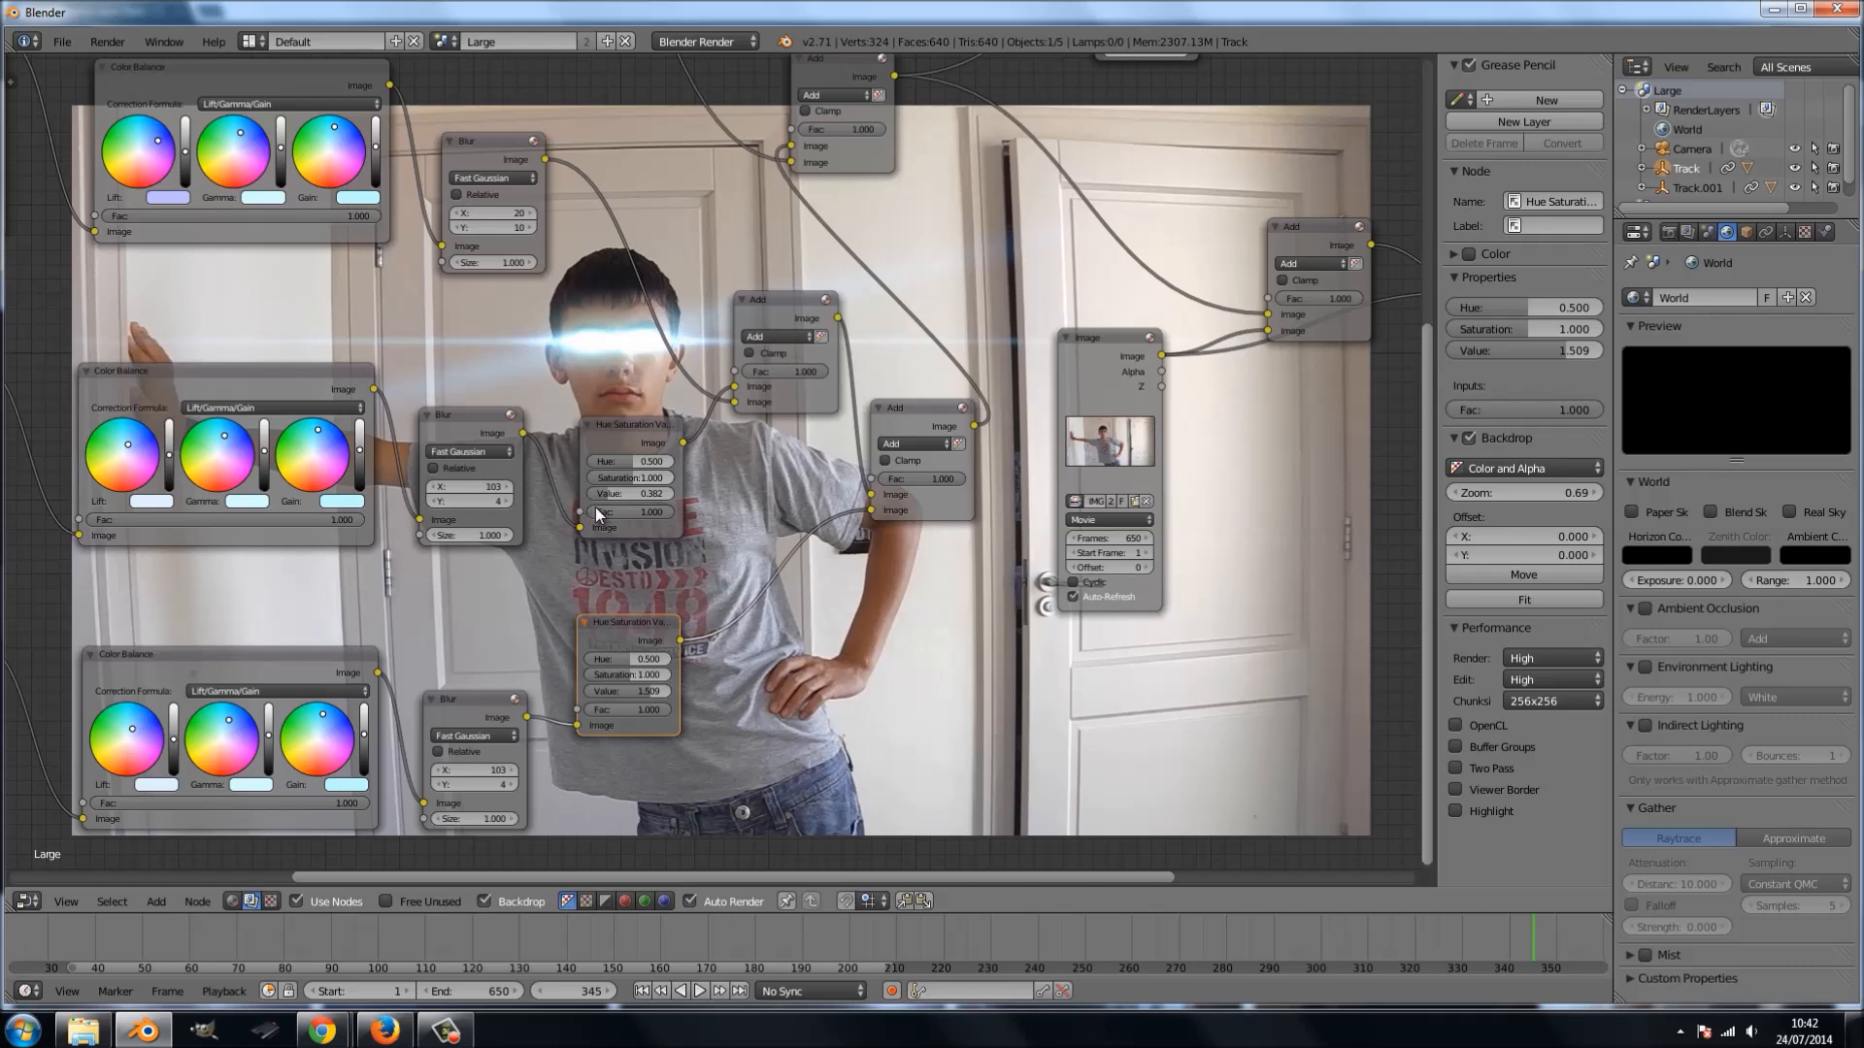
pyautogui.moveTo(1354, 483); pyautogui.dragTo(823, 609, button='middle')
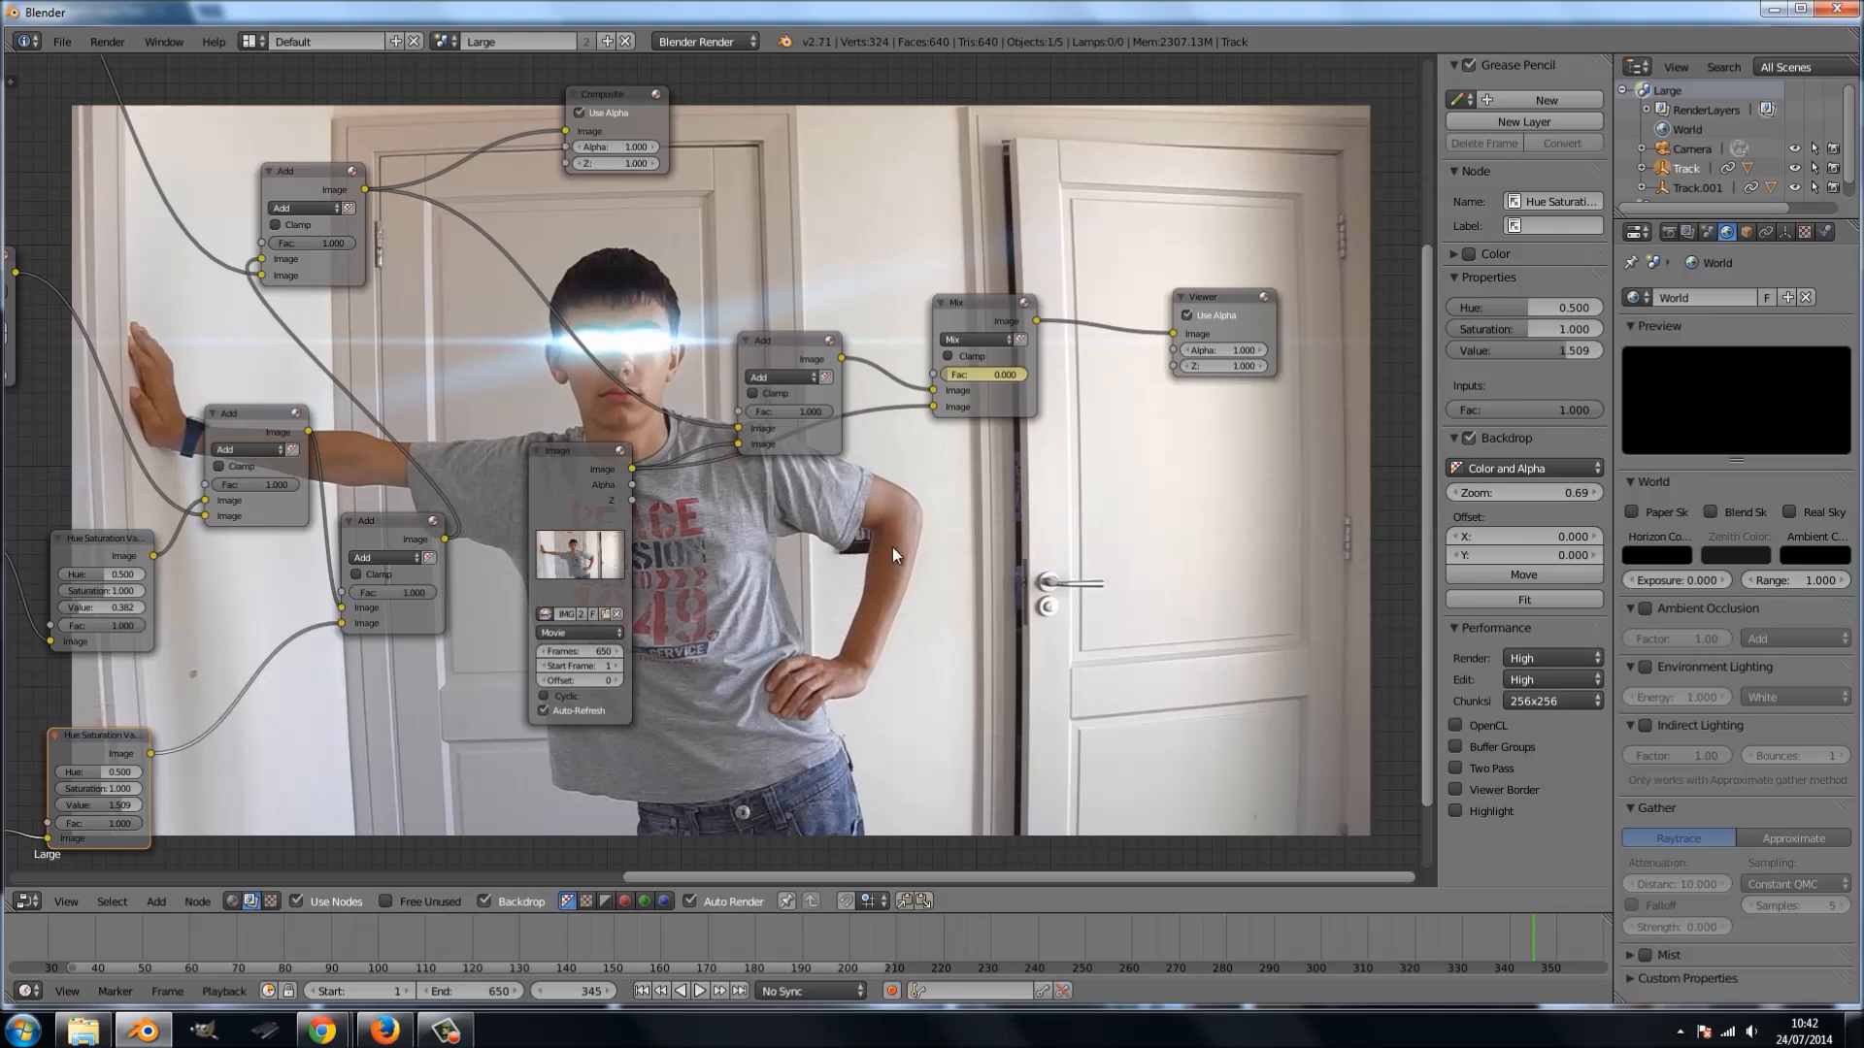
# - Place the Composite node above the Viewer and link the Mix node's output to it
pyautogui.moveTo(910, 518); pyautogui.dragTo(837, 573, button='middle')
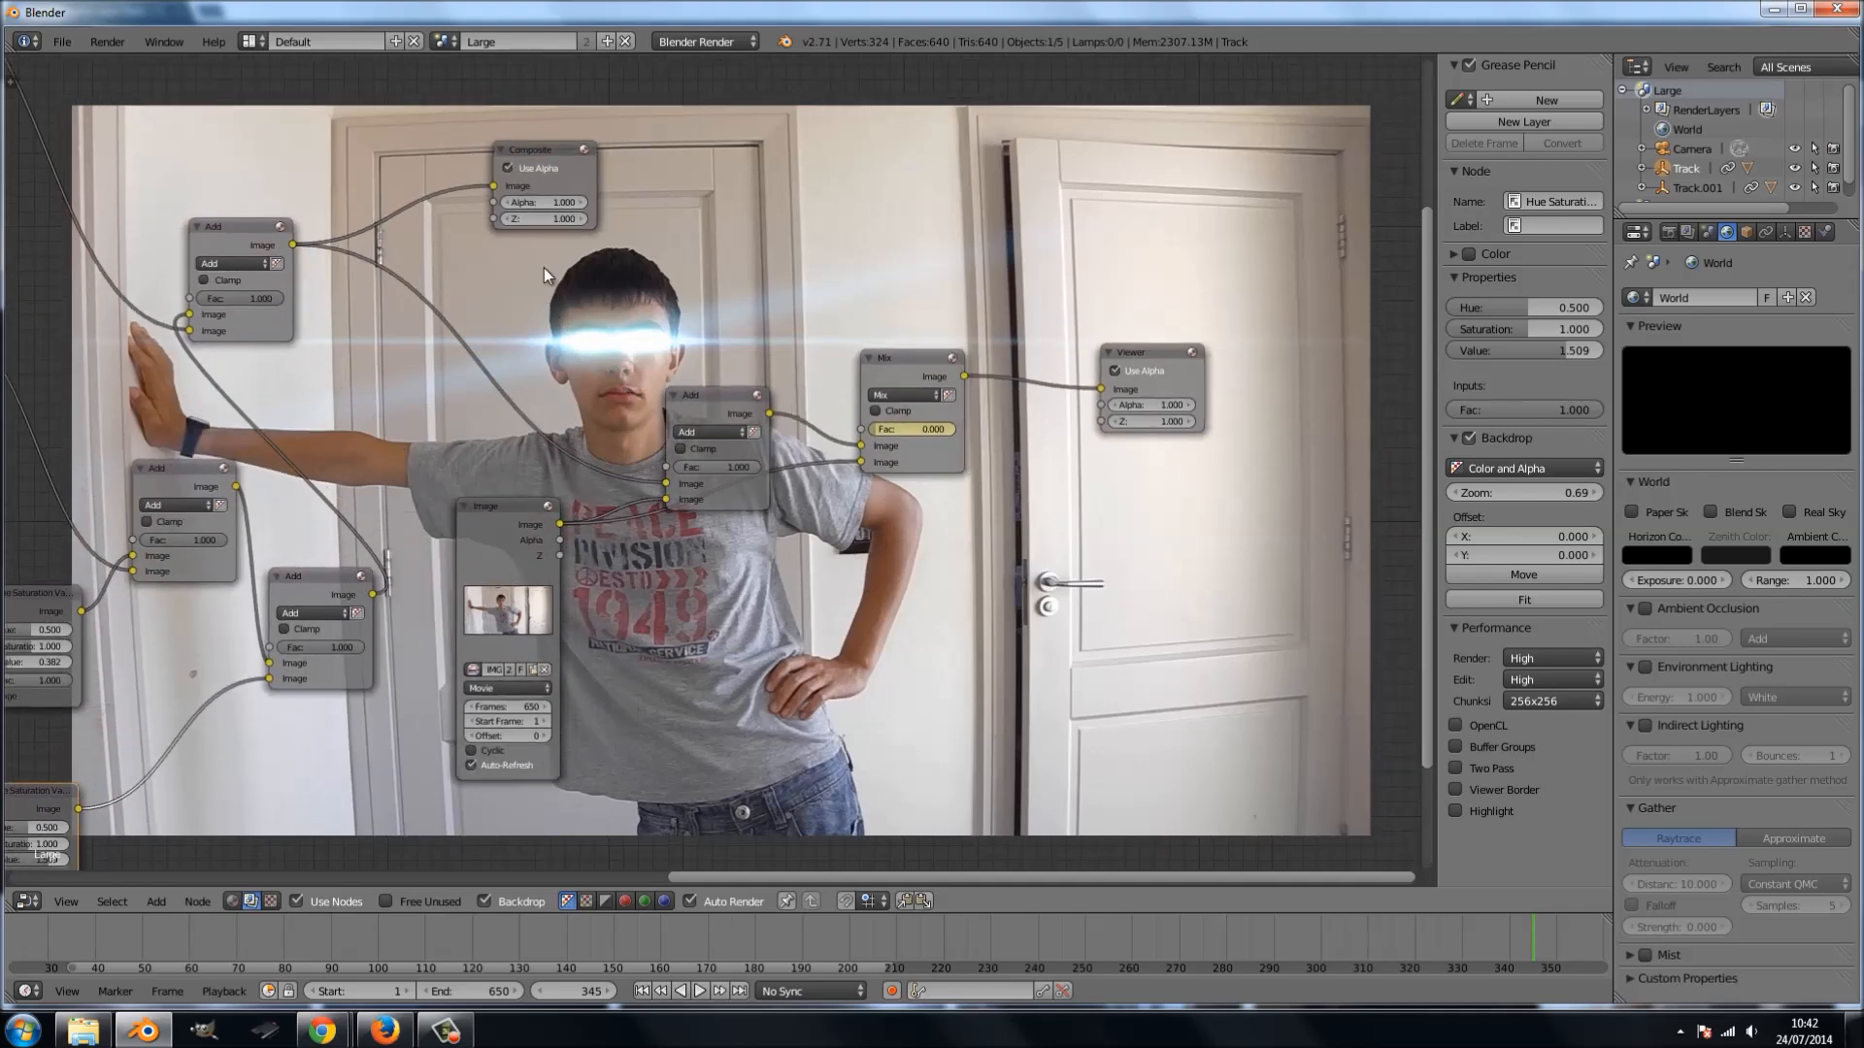
pyautogui.moveTo(528, 148); pyautogui.dragTo(1063, 202)
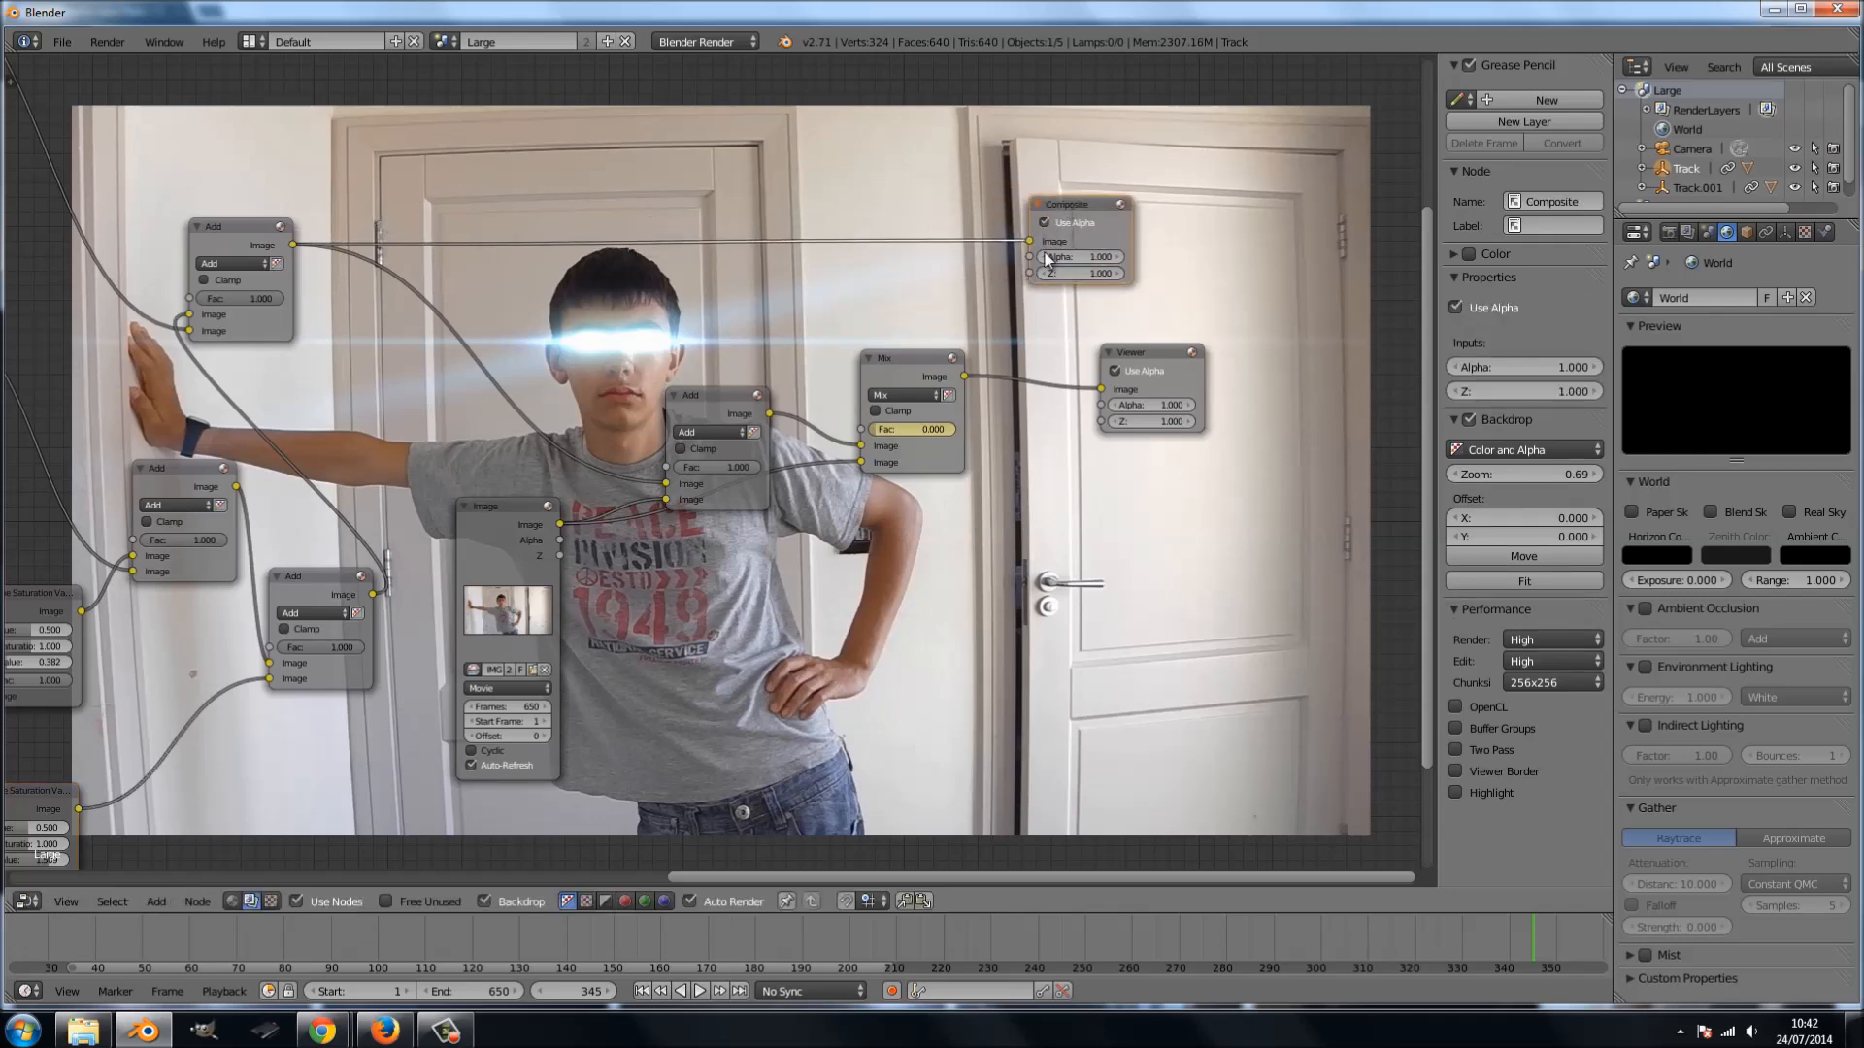
pyautogui.moveTo(963, 377); pyautogui.dragTo(1155, 221)
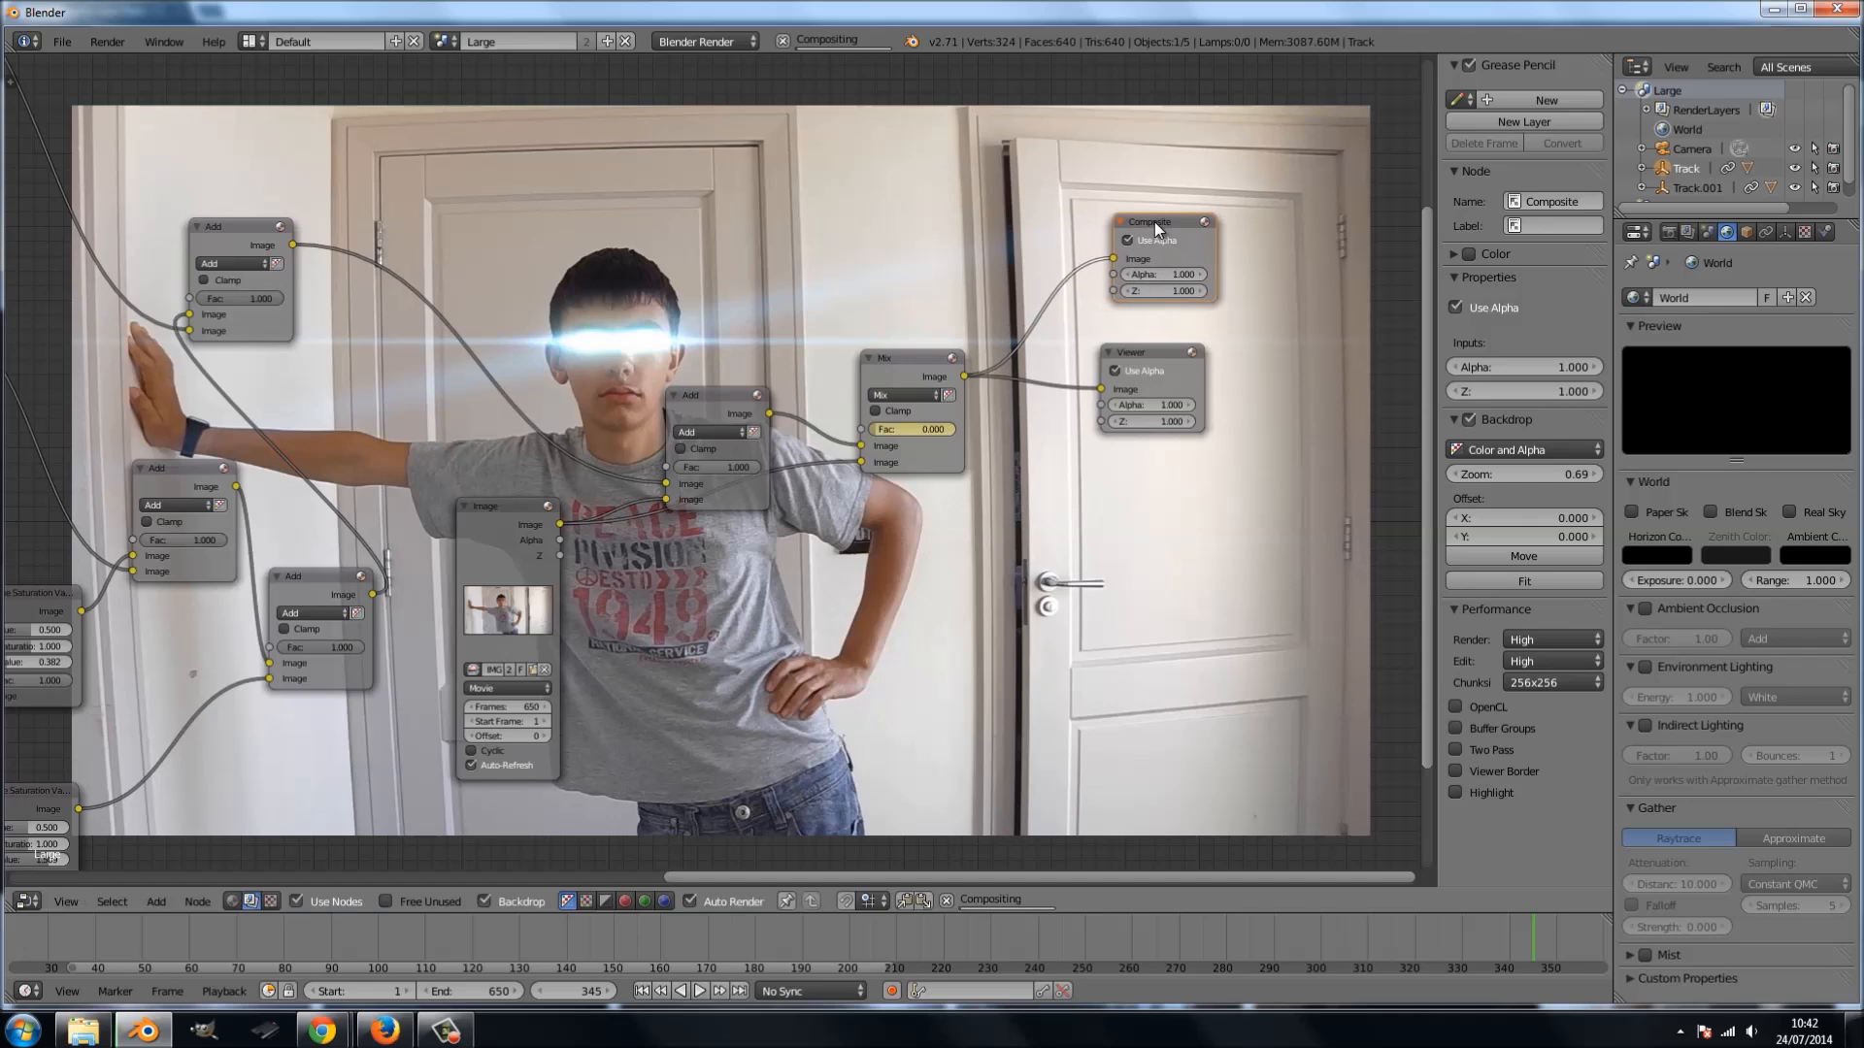
# - Render frame 345 and examine the eye flare over the full footage image
pyautogui.press('F12')
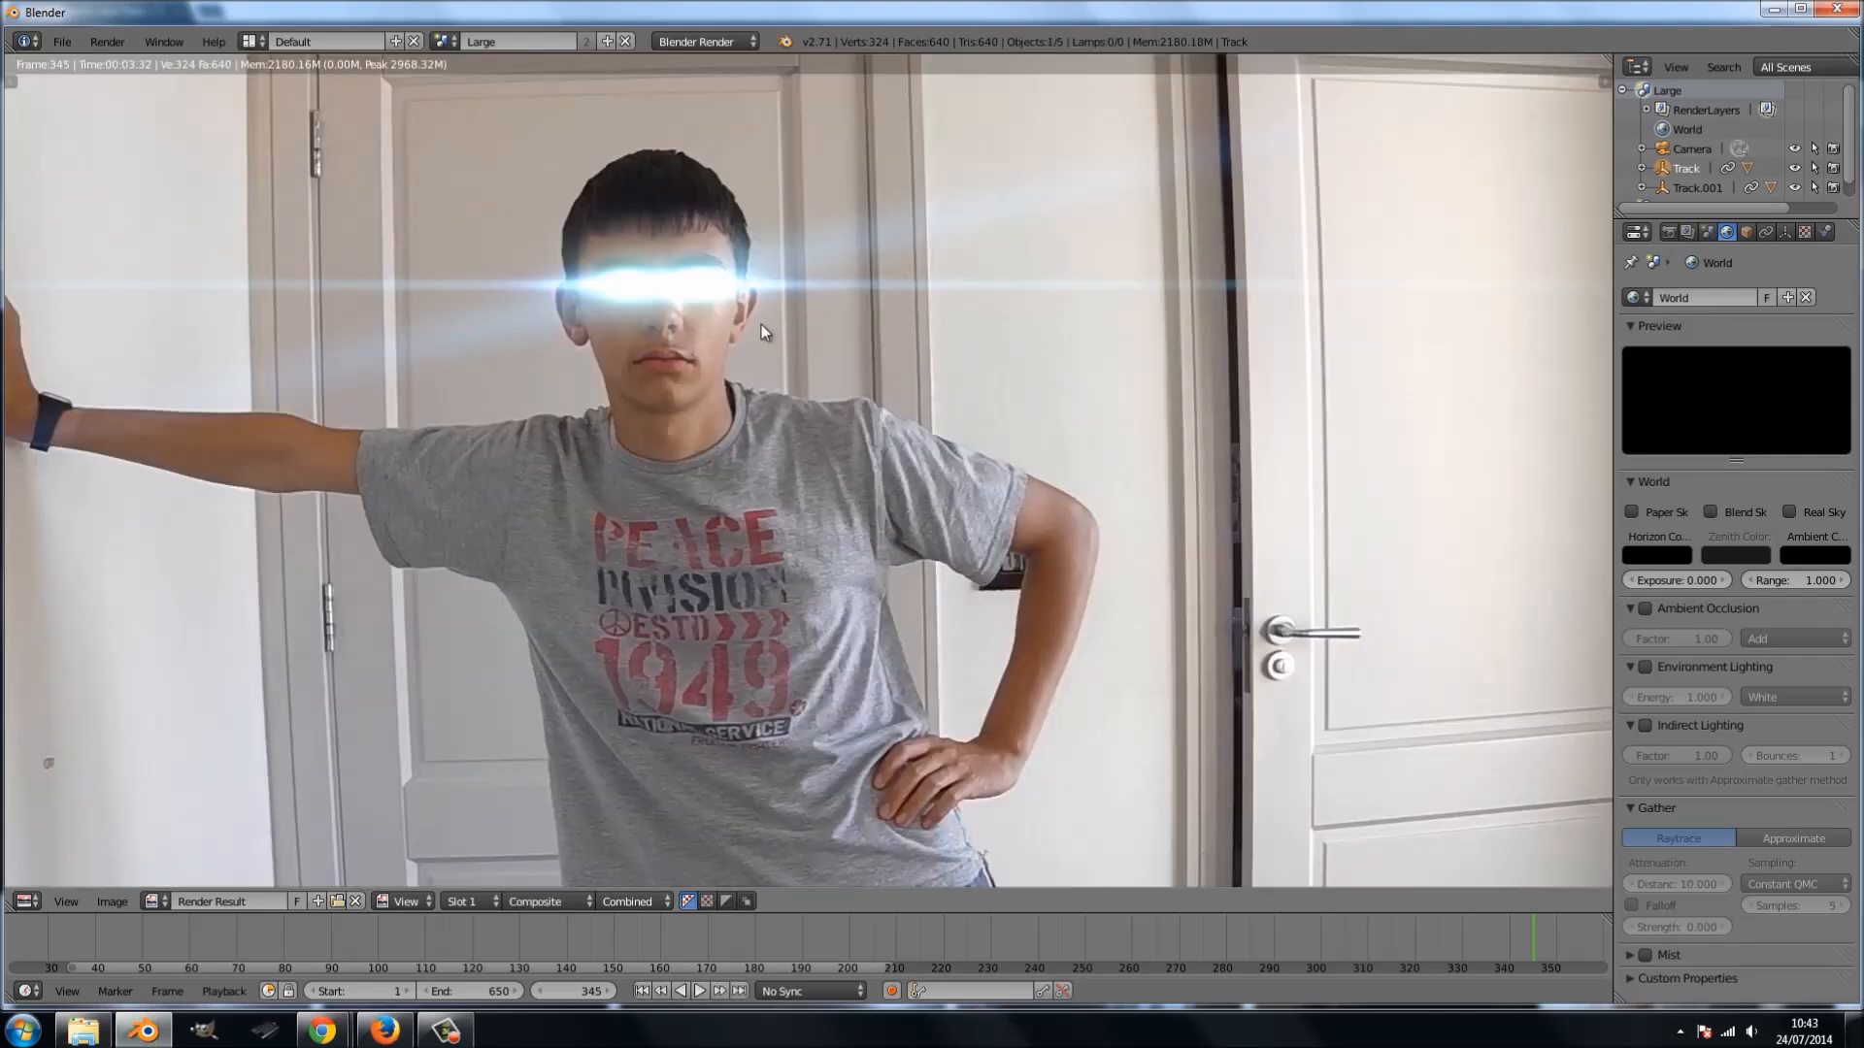
pyautogui.scroll(-2, 757, 335)
pyautogui.scroll(1, 755, 347)
pyautogui.scroll(-1, 755, 351)
pyautogui.scroll(1, 756, 359)
pyautogui.scroll(-1, 756, 359)
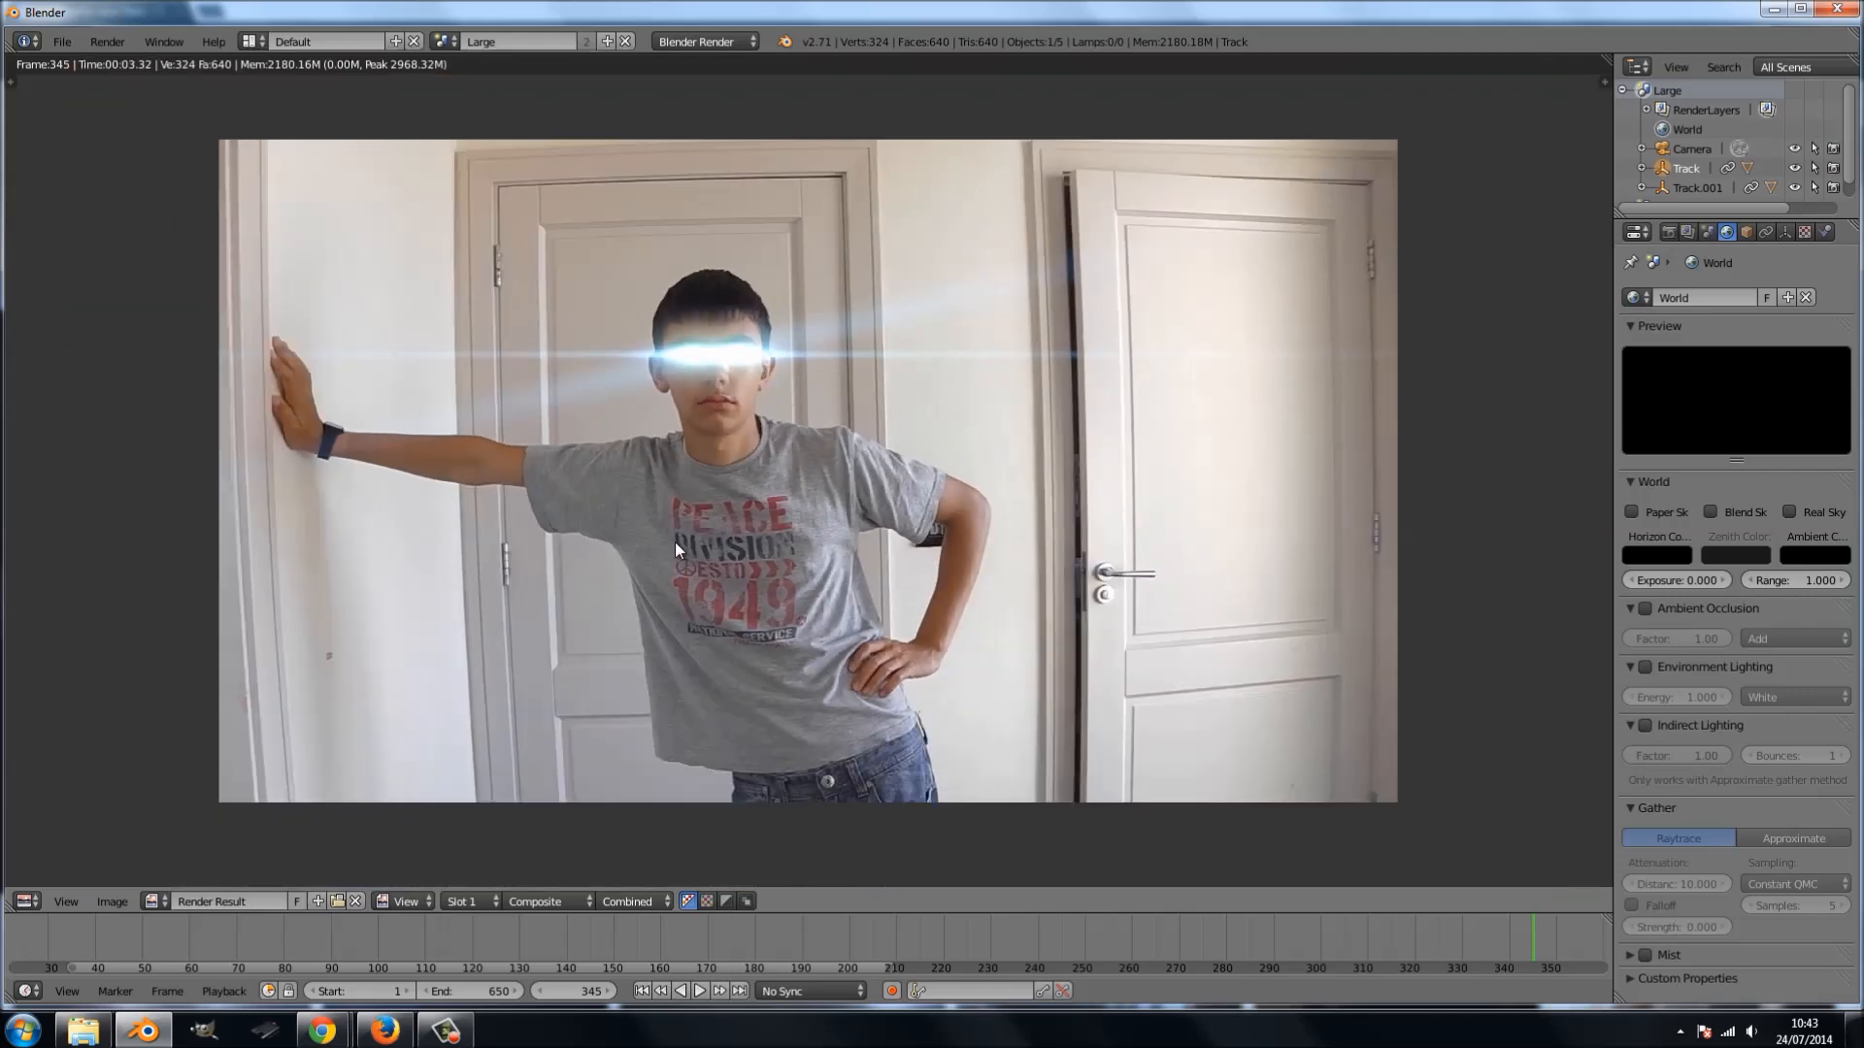